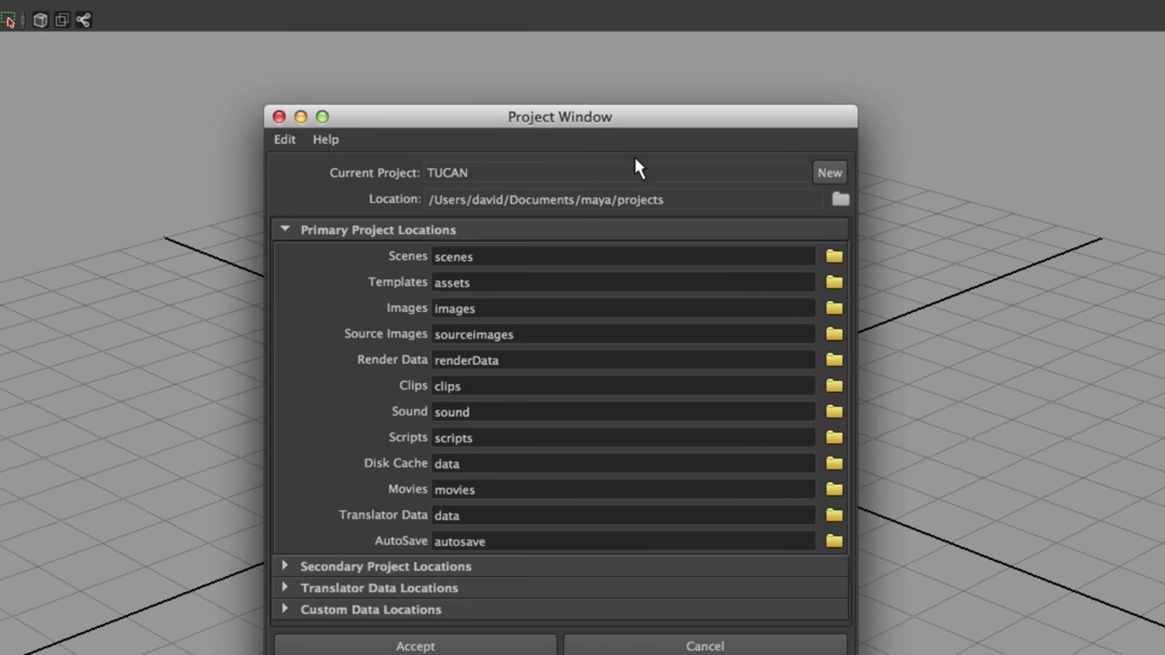
Create a new project named TUCAN01 with the default folder locations.
{"action": "left_click", "coordinate": [836, 172]}
{"action": "left_click_drag", "start_coordinate": [531, 173], "coordinate": [367, 172]}
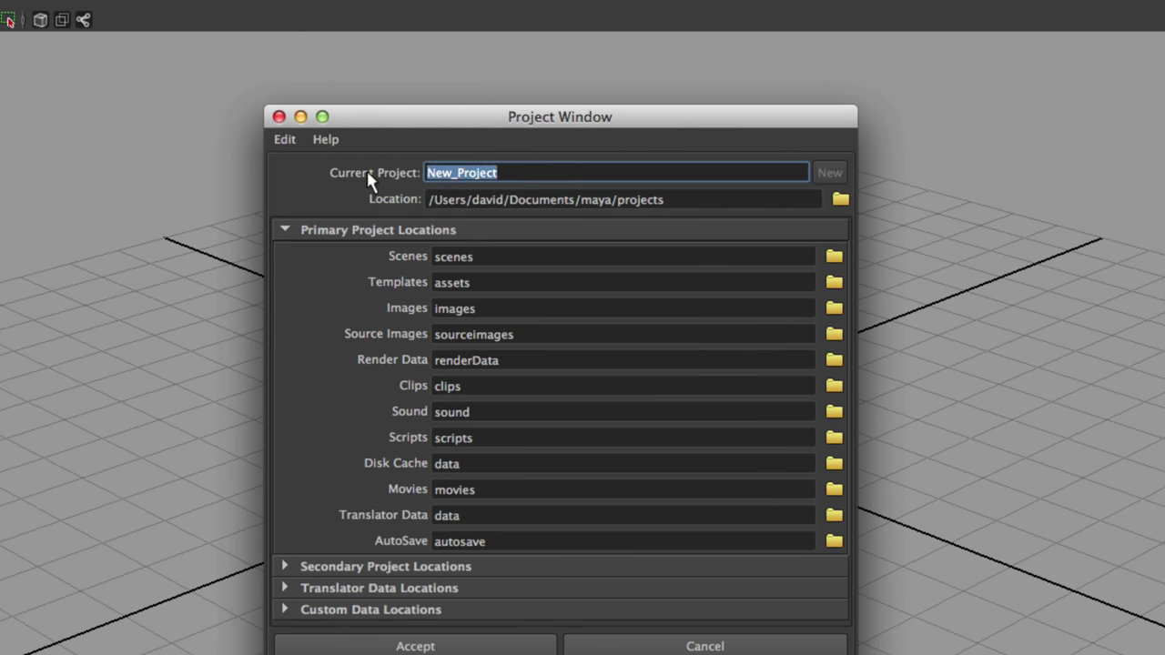
{"action": "type", "text": "TUCA"}
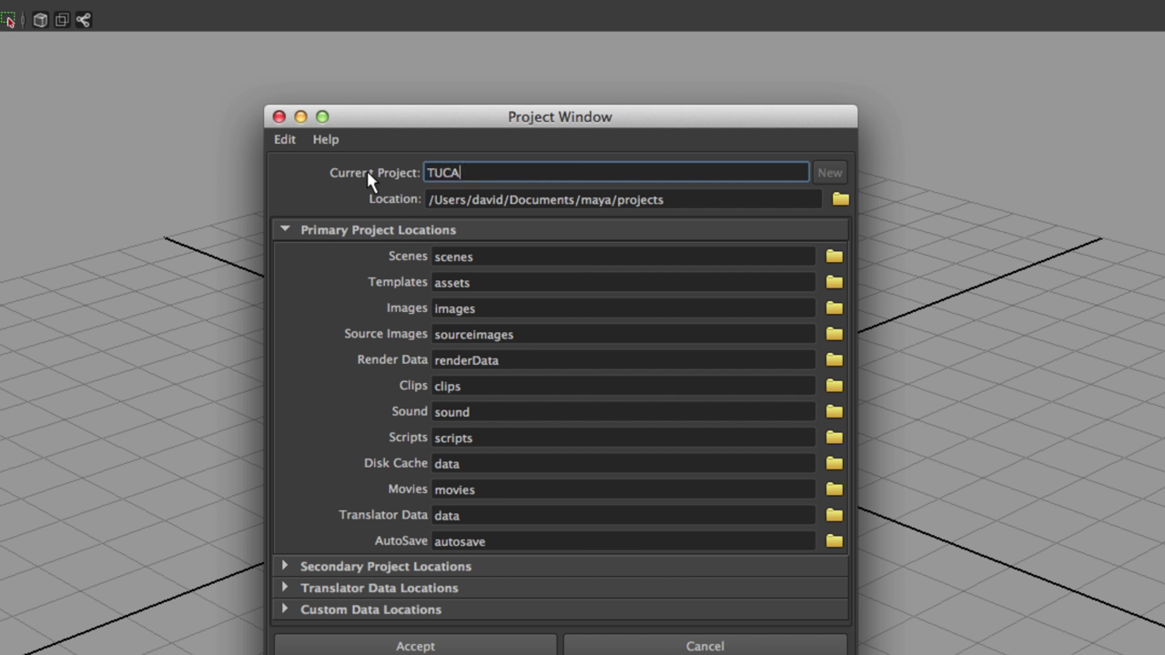
{"action": "type", "text": "N01"}
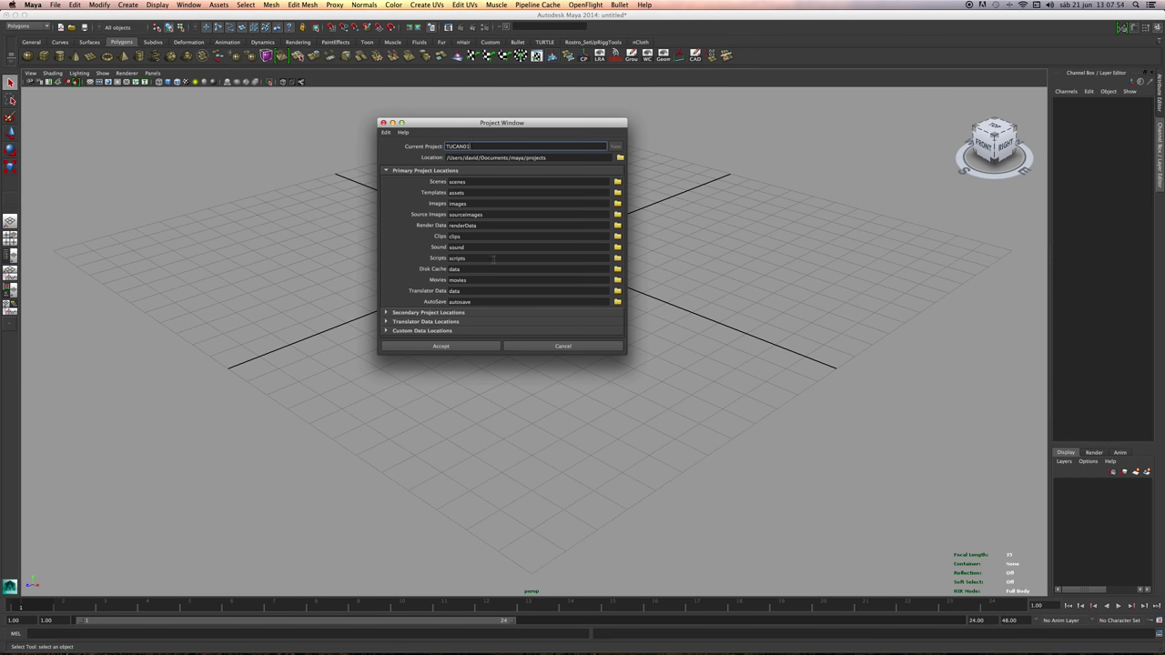
{"action": "left_click", "coordinate": [470, 347]}
Set TUCAN01 as the current project.
{"action": "right_click_drag", "start_coordinate": [483, 248], "coordinate": [564, 254], "text": "alt"}
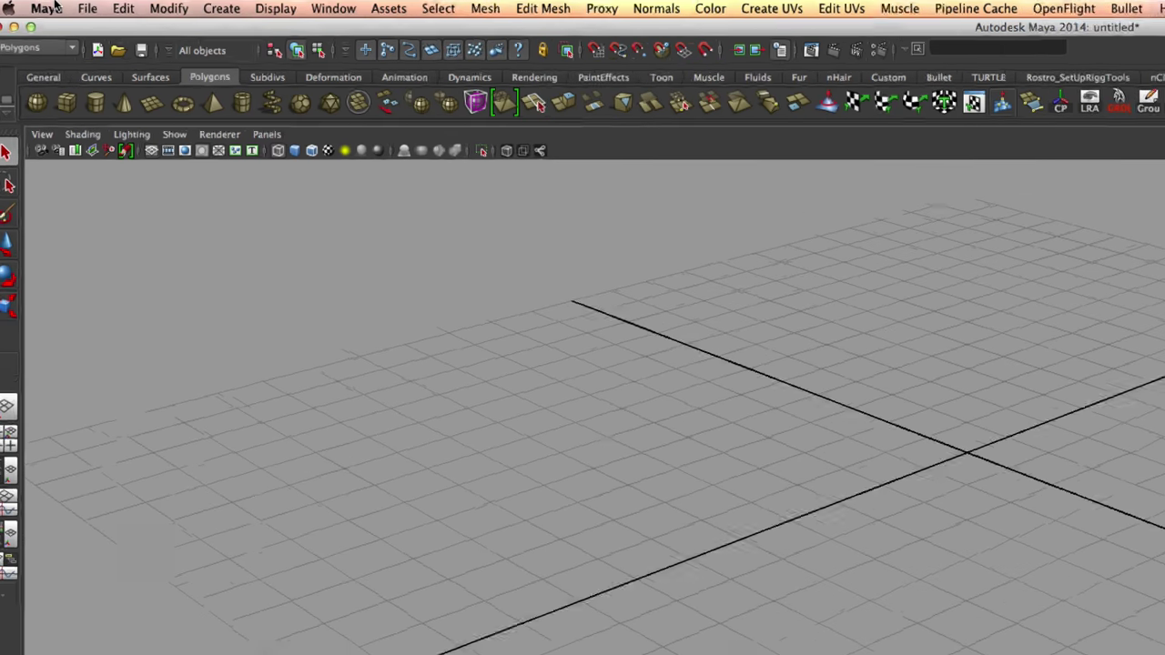
{"action": "left_click", "coordinate": [88, 8]}
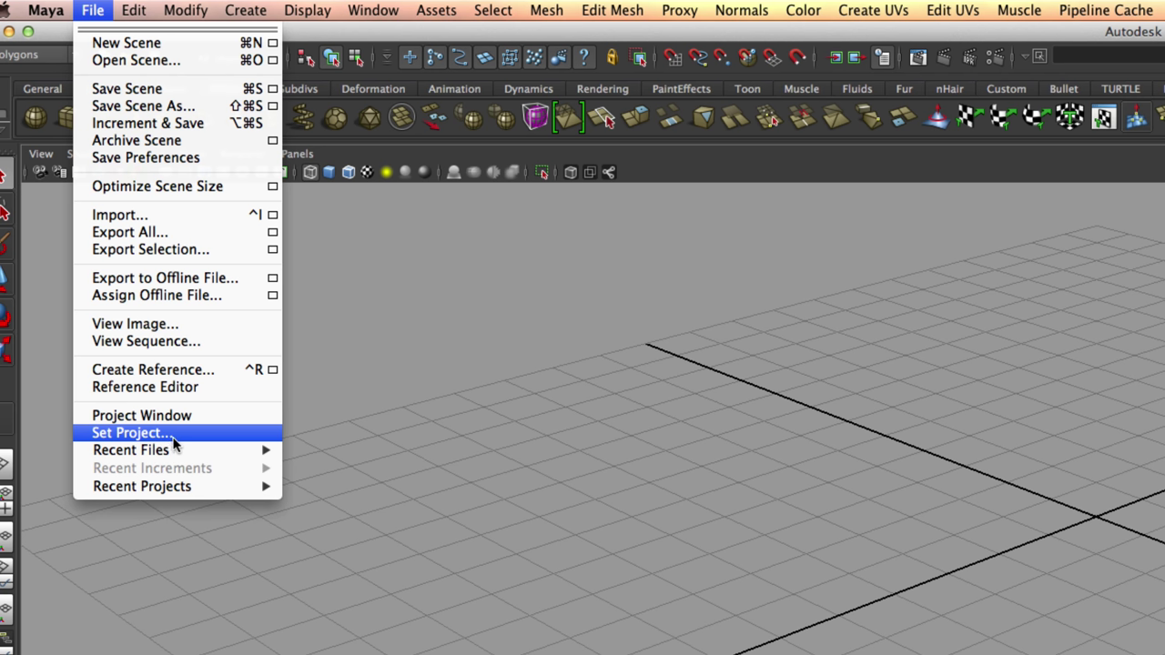
{"action": "left_click", "coordinate": [172, 436]}
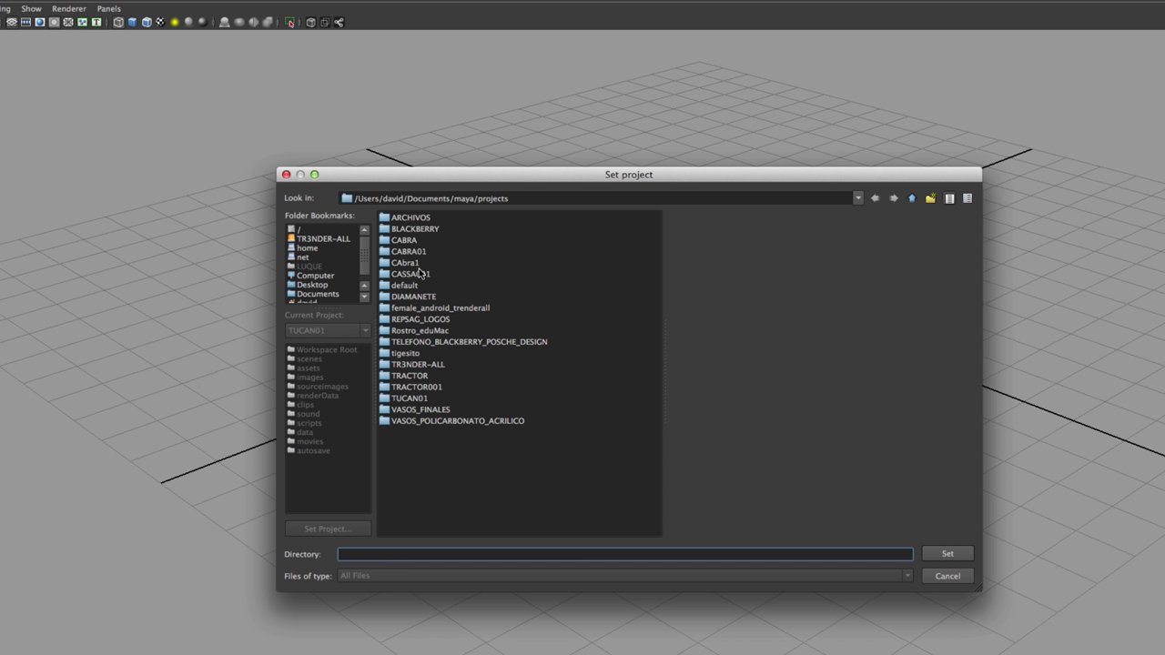
{"action": "left_click", "coordinate": [414, 399]}
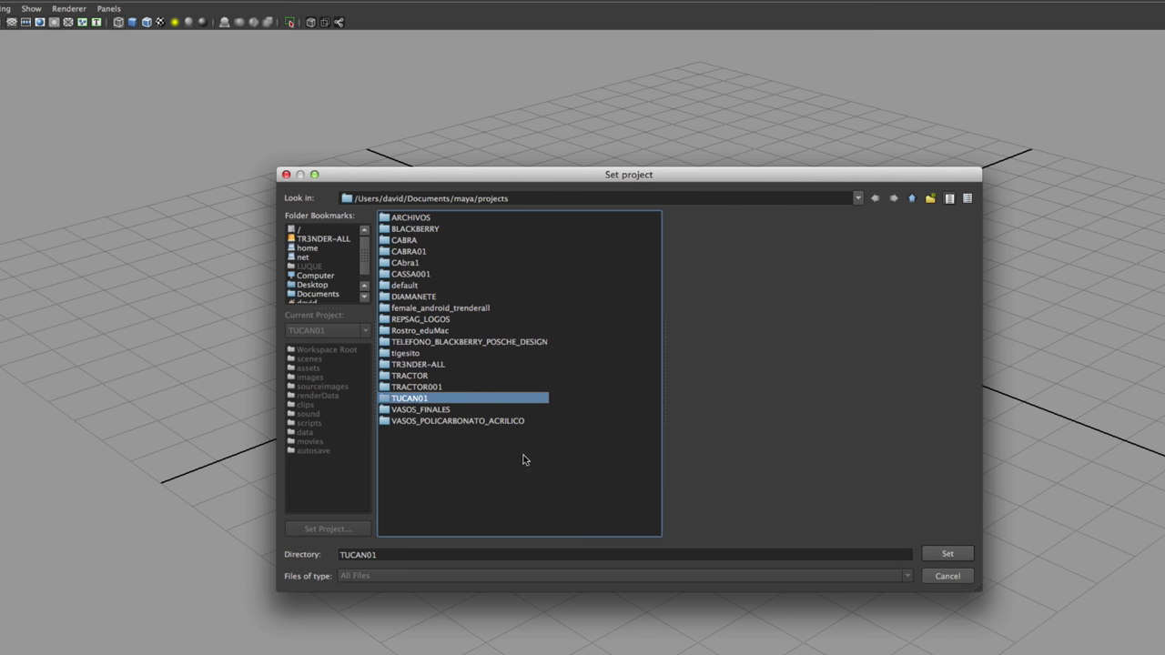
{"action": "left_click", "coordinate": [947, 556]}
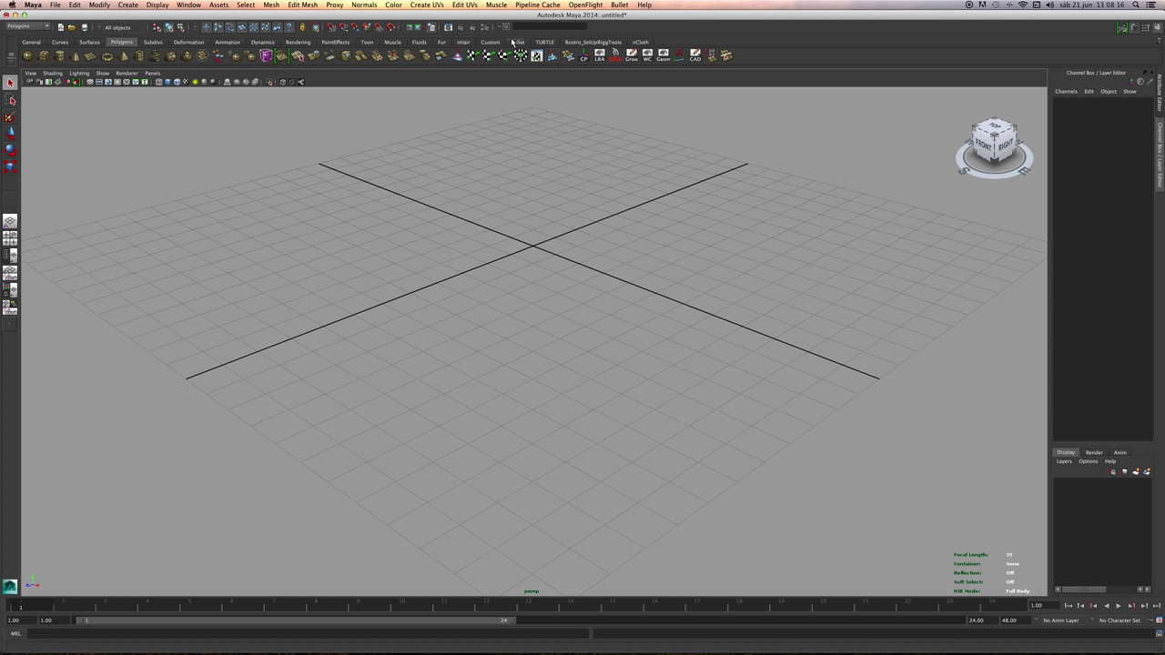
Save the scene as MODELADO_TUCAN in Maya ASCII format in the project's scenes folder.
{"action": "key", "text": "super+s"}
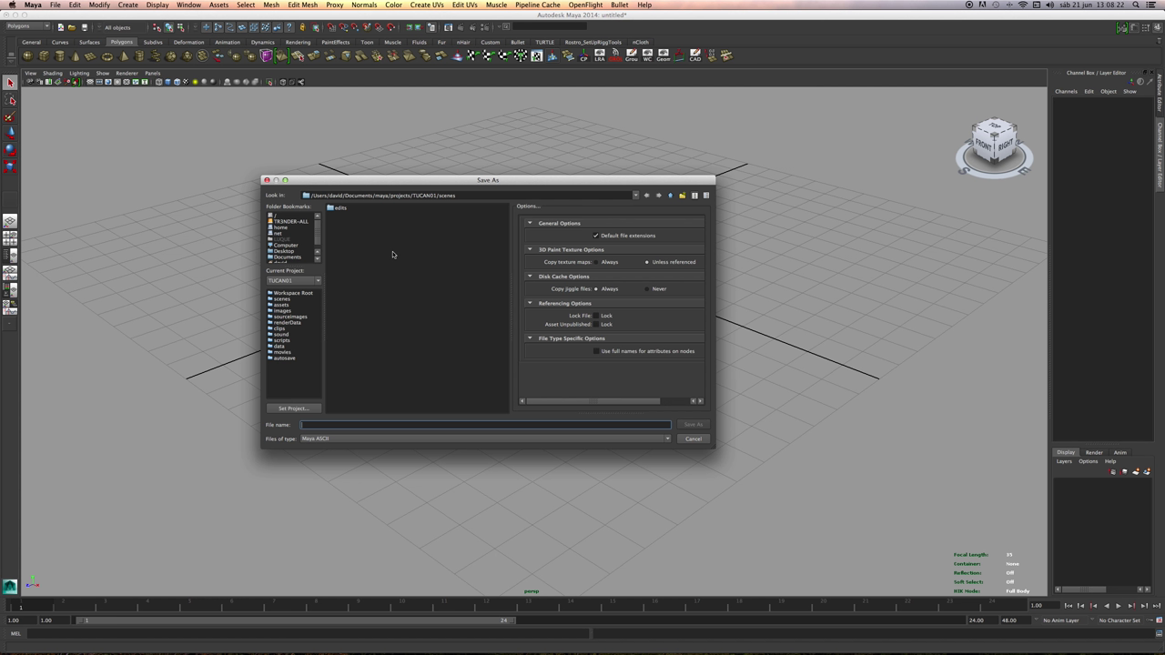
{"action": "type", "text": "MODELADO_TUCAN"}
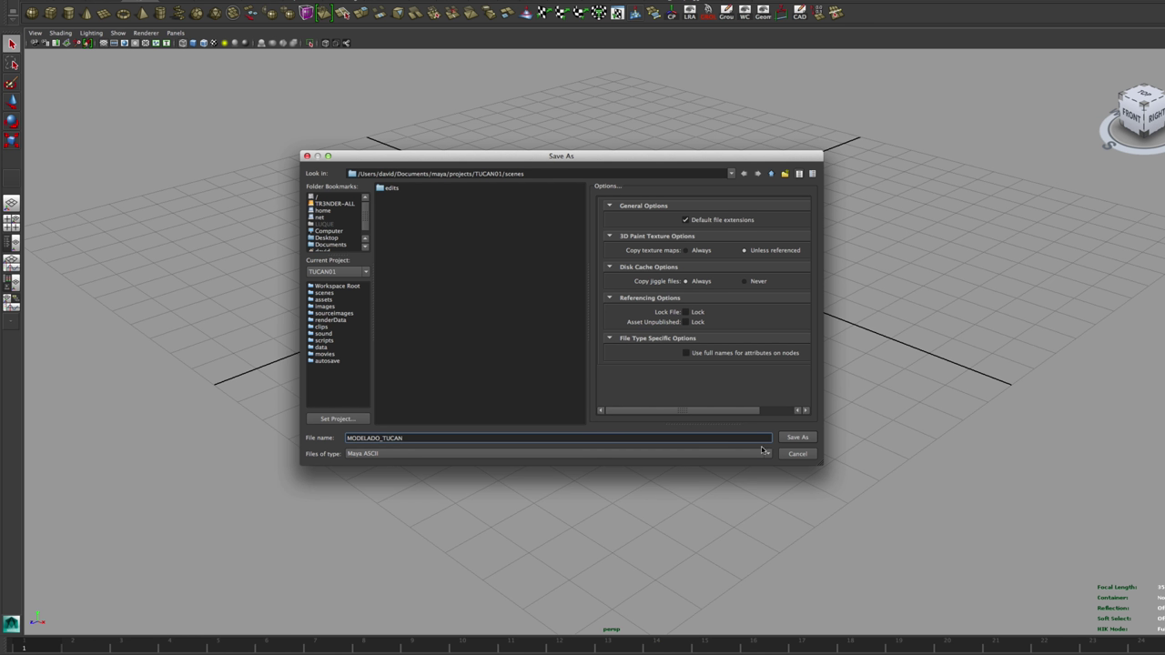
{"action": "left_click", "coordinate": [797, 438]}
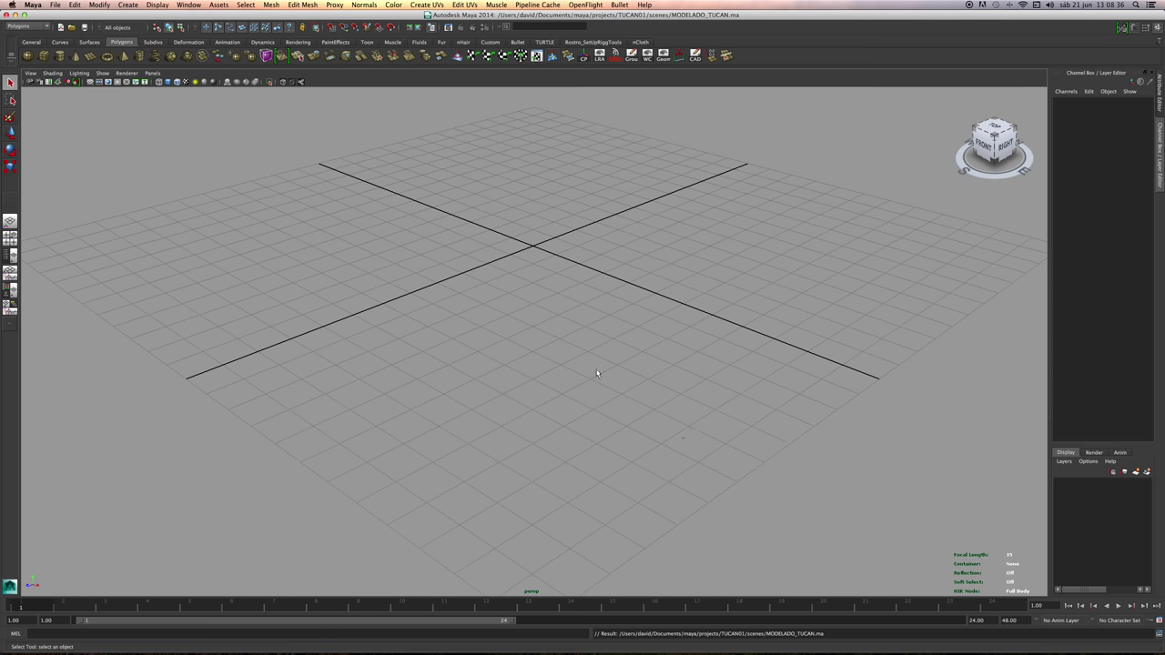
Minimize Maya and, in Finder, open the sourceimages folder of Documents/maya/projects/TUCAN01.
{"action": "left_click", "coordinate": [14, 14]}
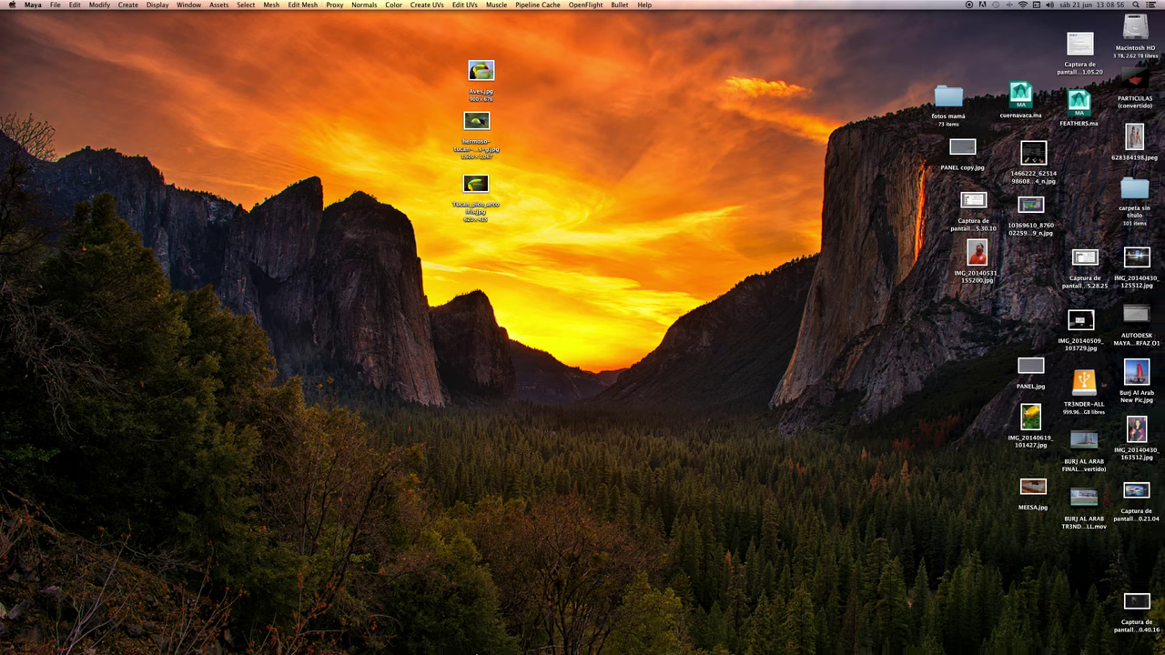
{"action": "mouse_move", "coordinate": [476, 653]}
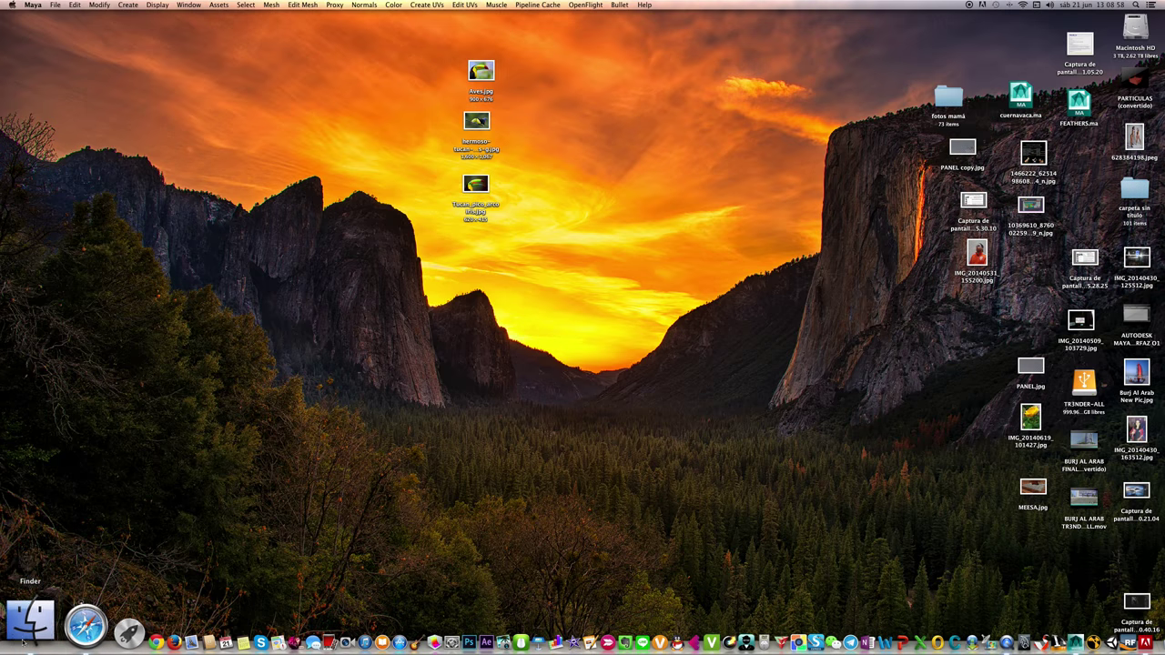
{"action": "left_click", "coordinate": [24, 641]}
{"action": "left_click", "coordinate": [102, 94]}
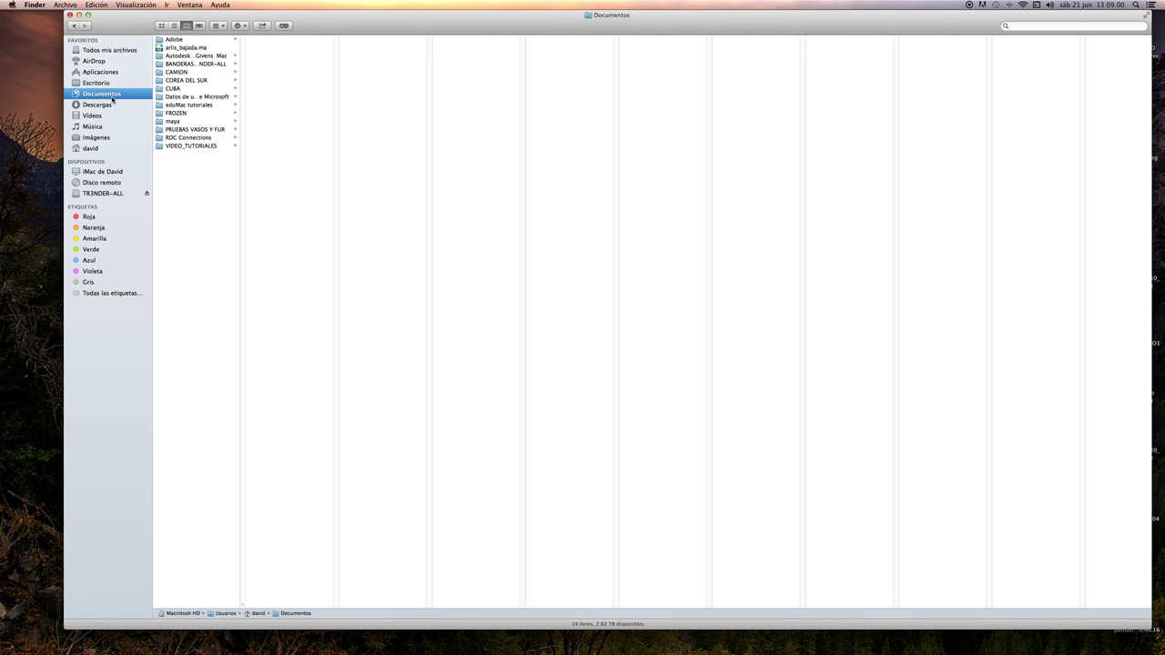
{"action": "left_click", "coordinate": [178, 121]}
{"action": "left_click", "coordinate": [263, 42]}
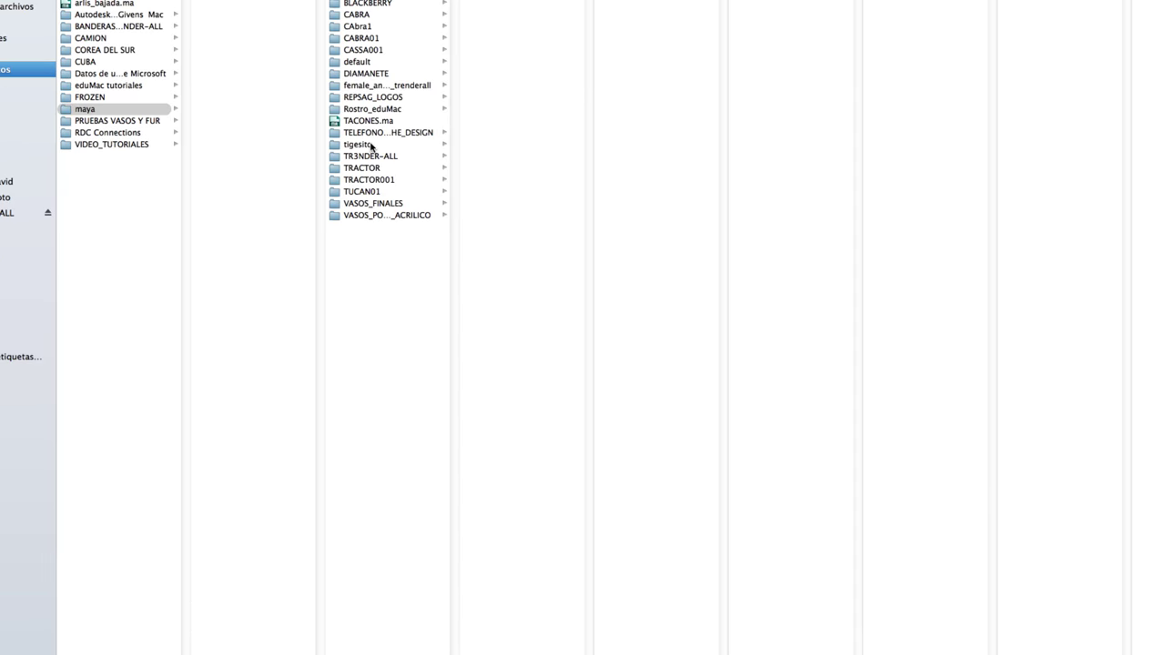
{"action": "left_click", "coordinate": [375, 180]}
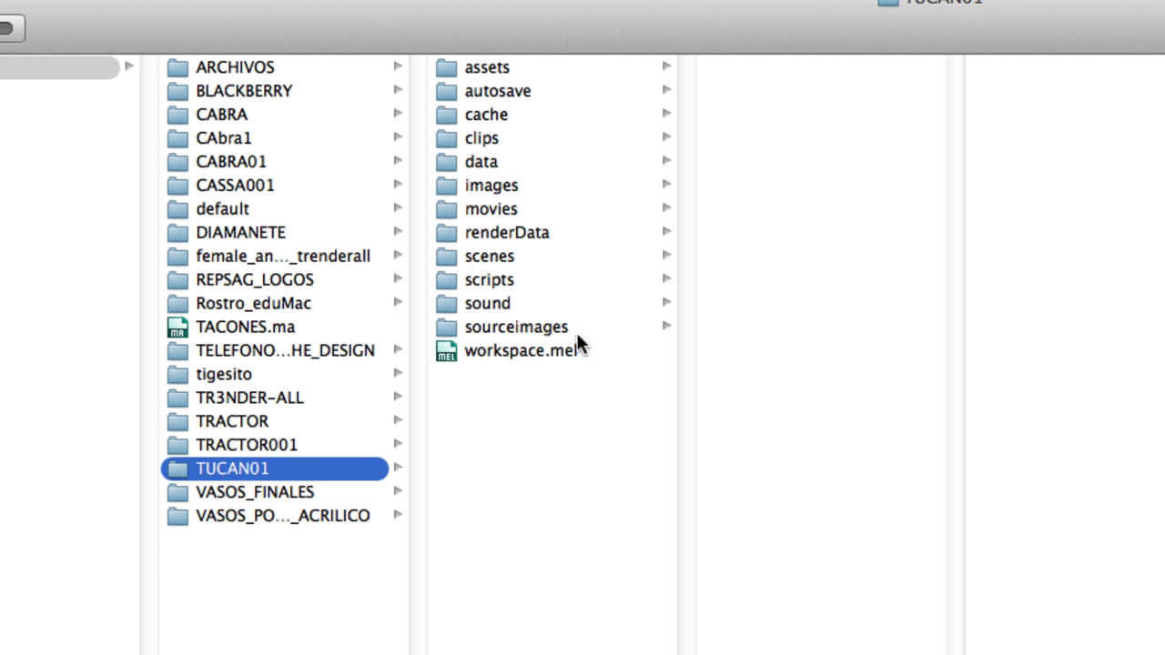
{"action": "left_click", "coordinate": [578, 328]}
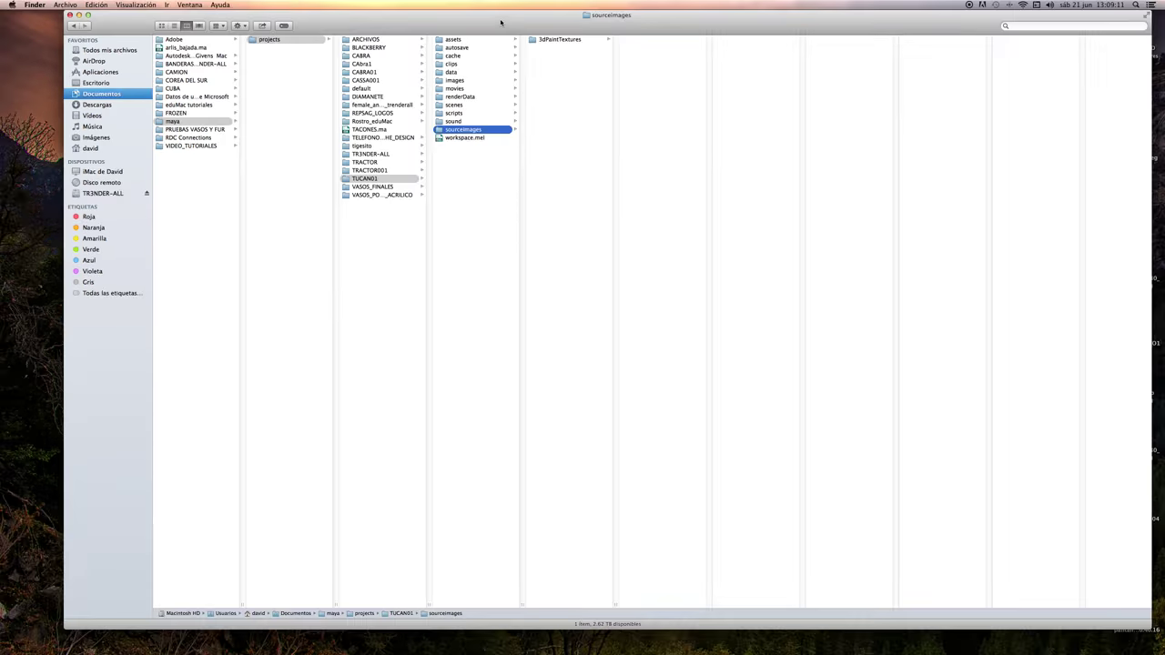
Move the three toucan images from the desktop into the sourceimages folder and return to Maya.
{"action": "left_click_drag", "start_coordinate": [500, 22], "coordinate": [372, 221]}
{"action": "left_click_drag", "start_coordinate": [465, 91], "coordinate": [557, 34]}
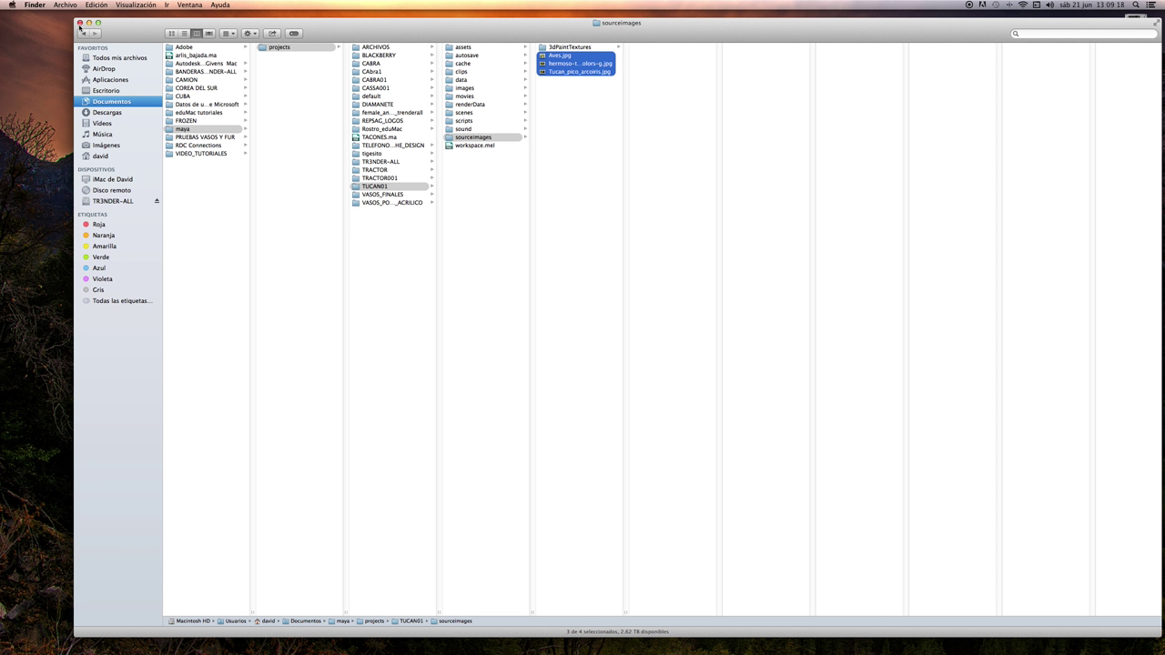
{"action": "left_click", "coordinate": [79, 23]}
{"action": "mouse_move", "coordinate": [1043, 644]}
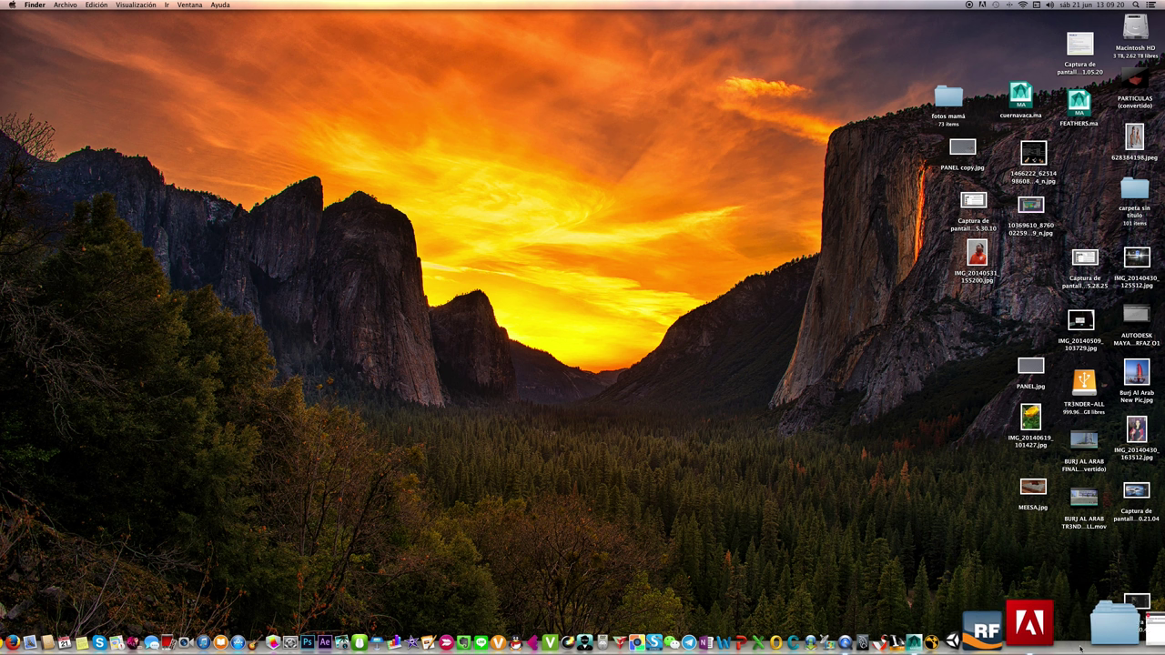
{"action": "left_click", "coordinate": [1127, 628]}
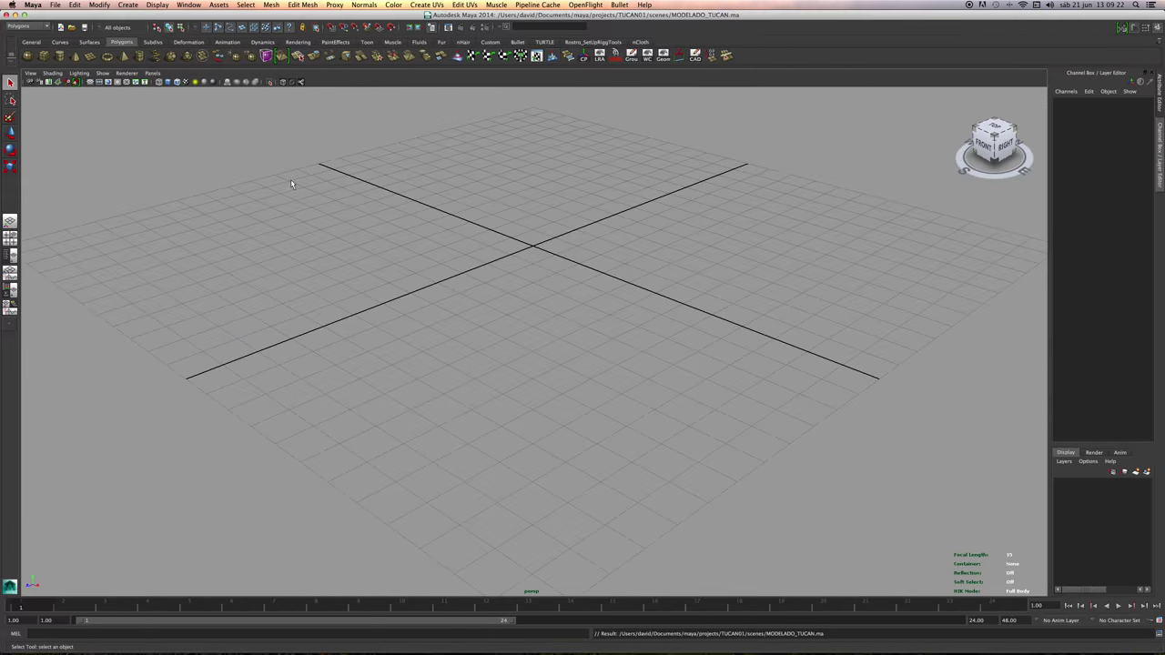
Import Aves.jpg from the sourceimages folder as an image plane in the side view.
{"action": "middle_click_drag", "start_coordinate": [446, 237], "coordinate": [444, 244], "text": "alt"}
{"action": "right_click_drag", "start_coordinate": [444, 244], "coordinate": [402, 227], "text": "alt"}
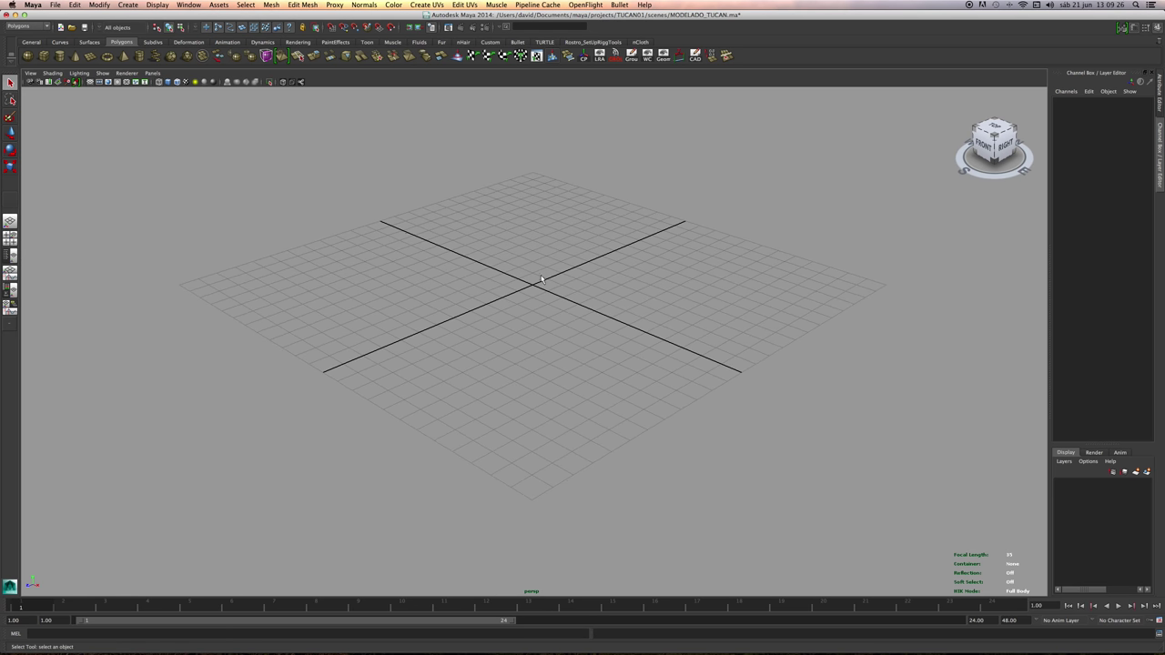
{"action": "key", "text": "space"}
{"action": "key", "text": "space"}
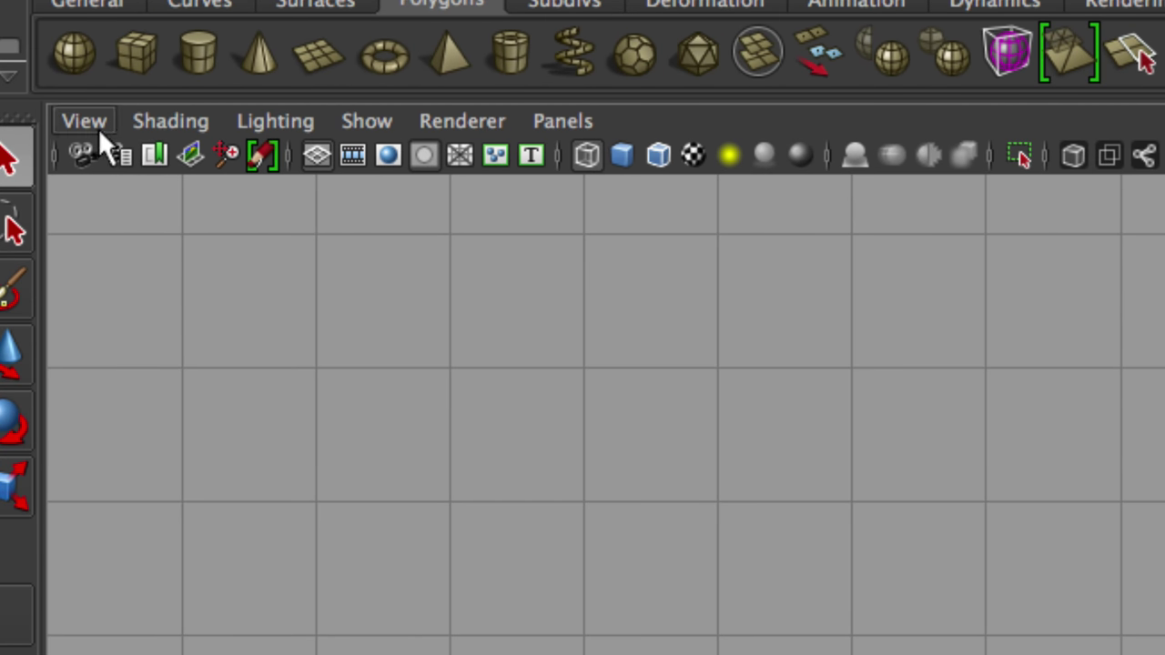
{"action": "left_click", "coordinate": [83, 121]}
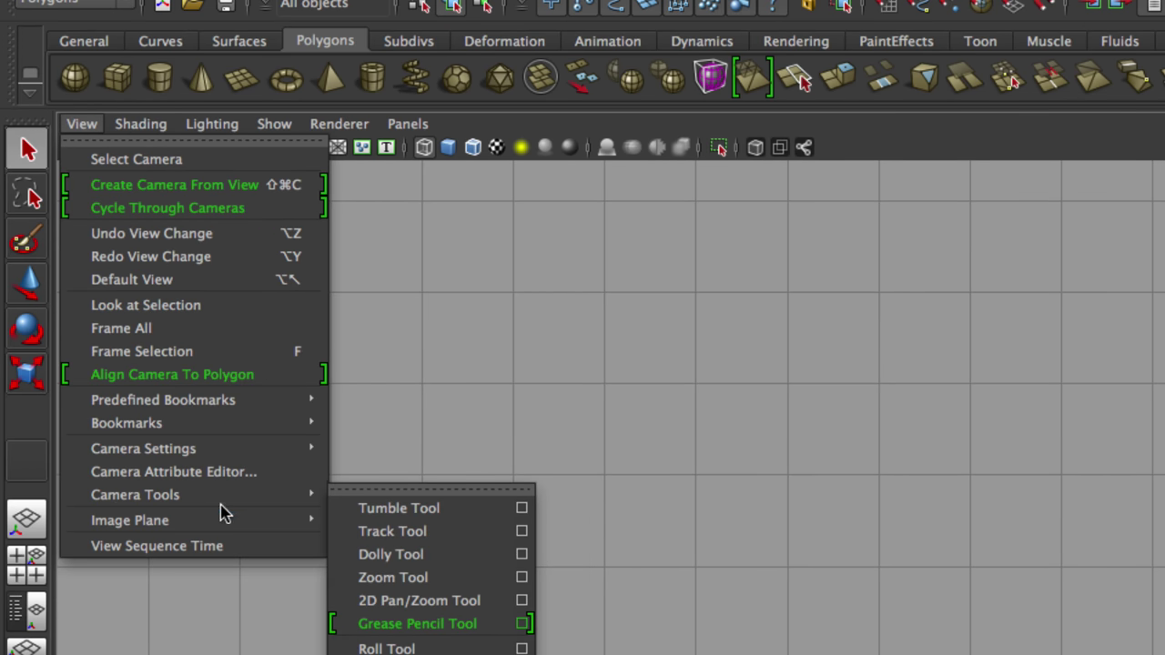
{"action": "mouse_move", "coordinate": [216, 519]}
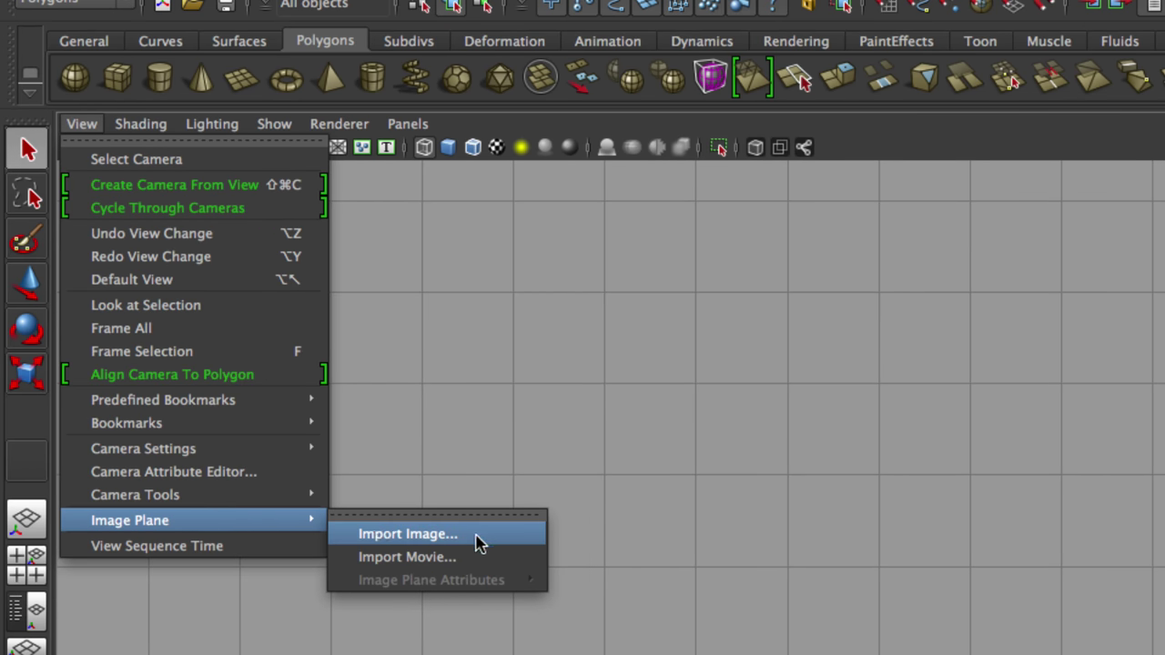
{"action": "left_click", "coordinate": [479, 543]}
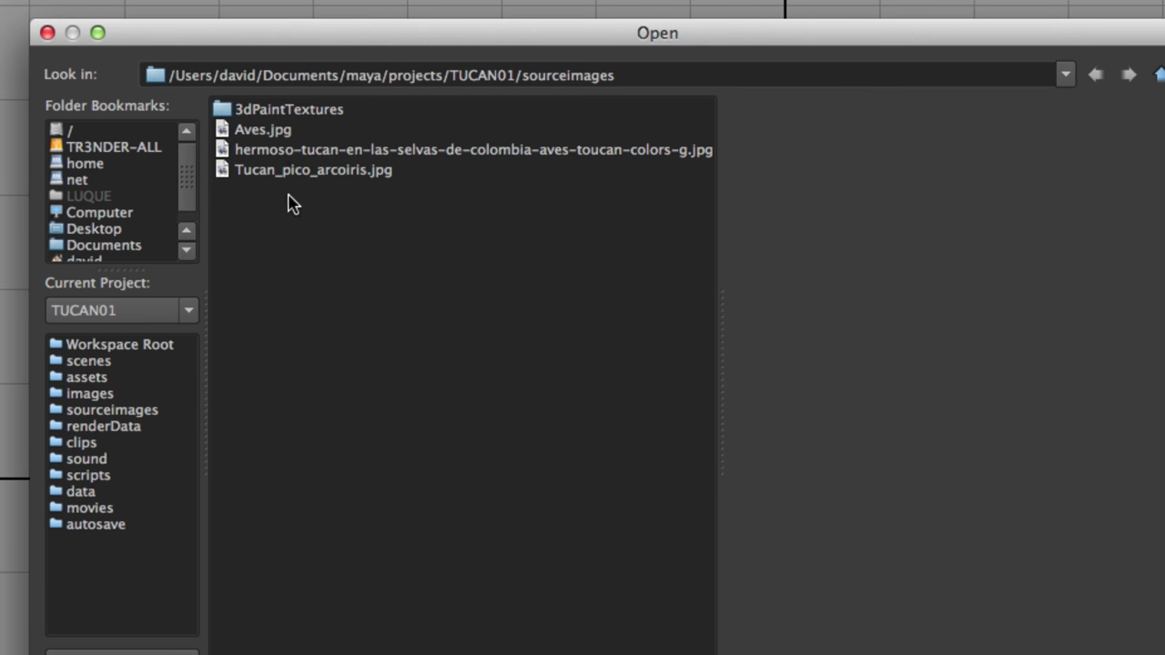
{"action": "left_click", "coordinate": [271, 129]}
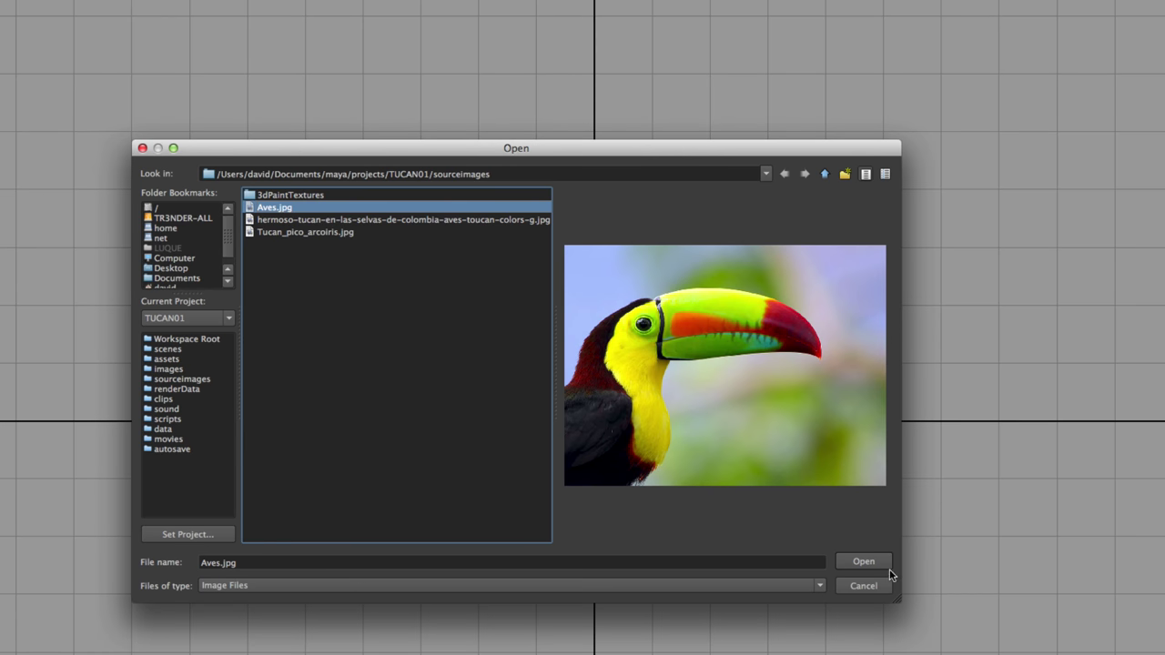
{"action": "left_click", "coordinate": [887, 565]}
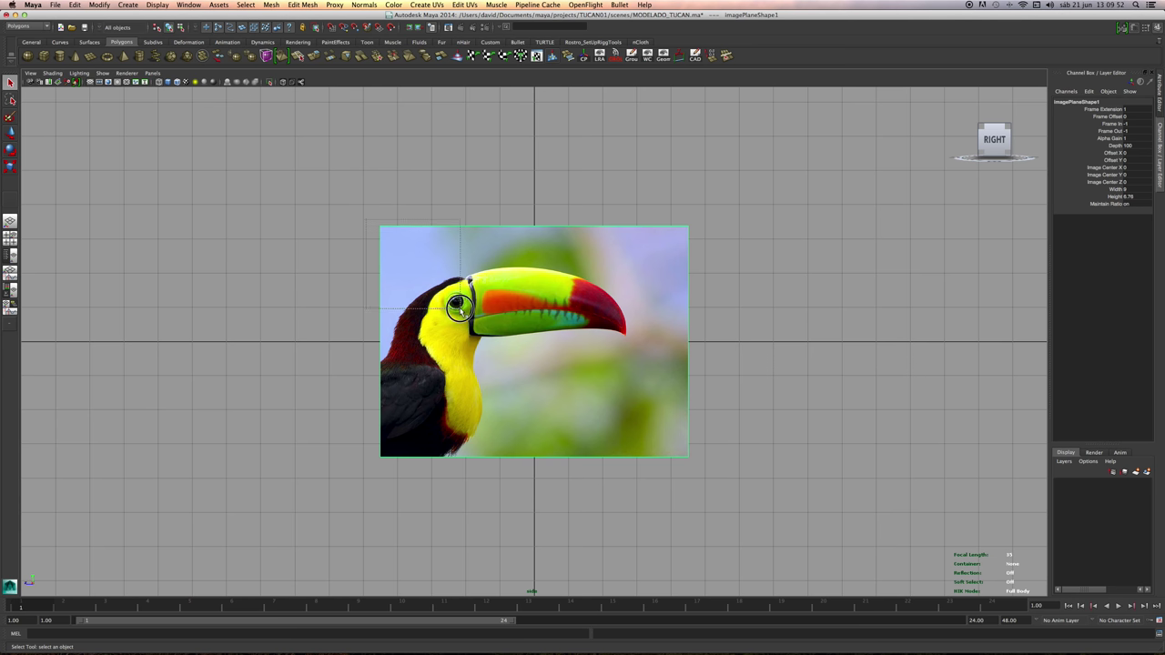
Raise the toucan image plane above the grid's horizontal axis with an Image Center Y of about 3.6.
{"action": "left_click", "coordinate": [464, 319]}
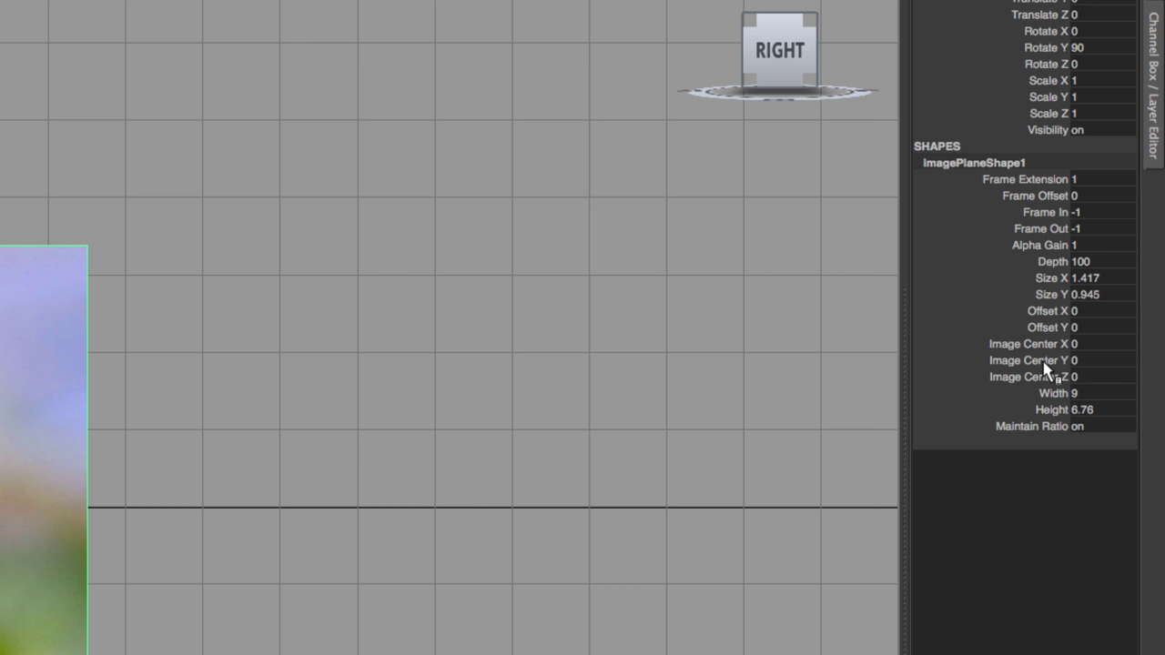
{"action": "left_click", "coordinate": [1045, 362]}
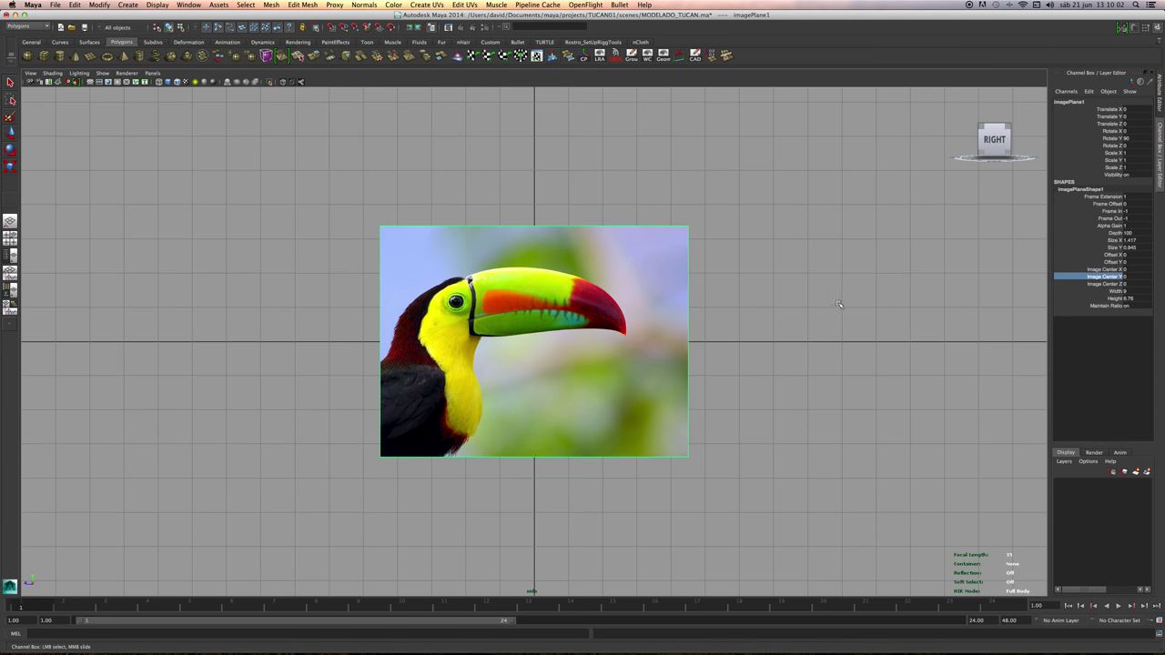
{"action": "middle_click_drag", "start_coordinate": [839, 305], "coordinate": [797, 288]}
{"action": "left_click", "coordinate": [1119, 284]}
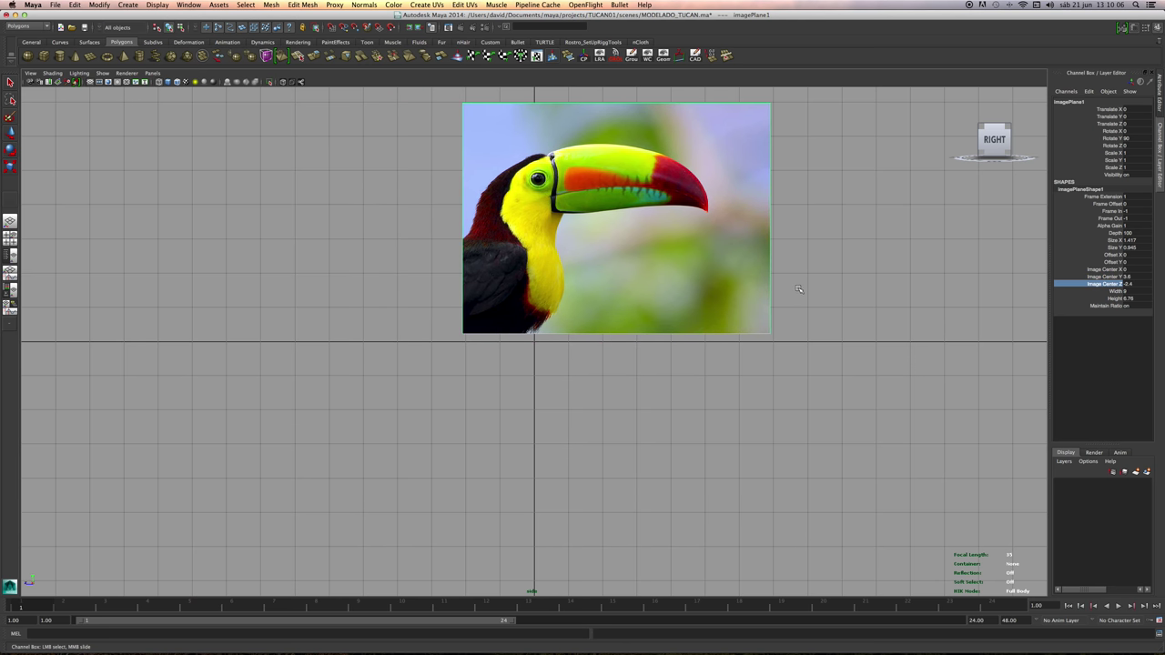
{"action": "key", "text": "super+z"}
Shift the toucan image plane behind the grid's center with an Image Center X of about -5, using the perspective view.
{"action": "left_click", "coordinate": [1106, 270]}
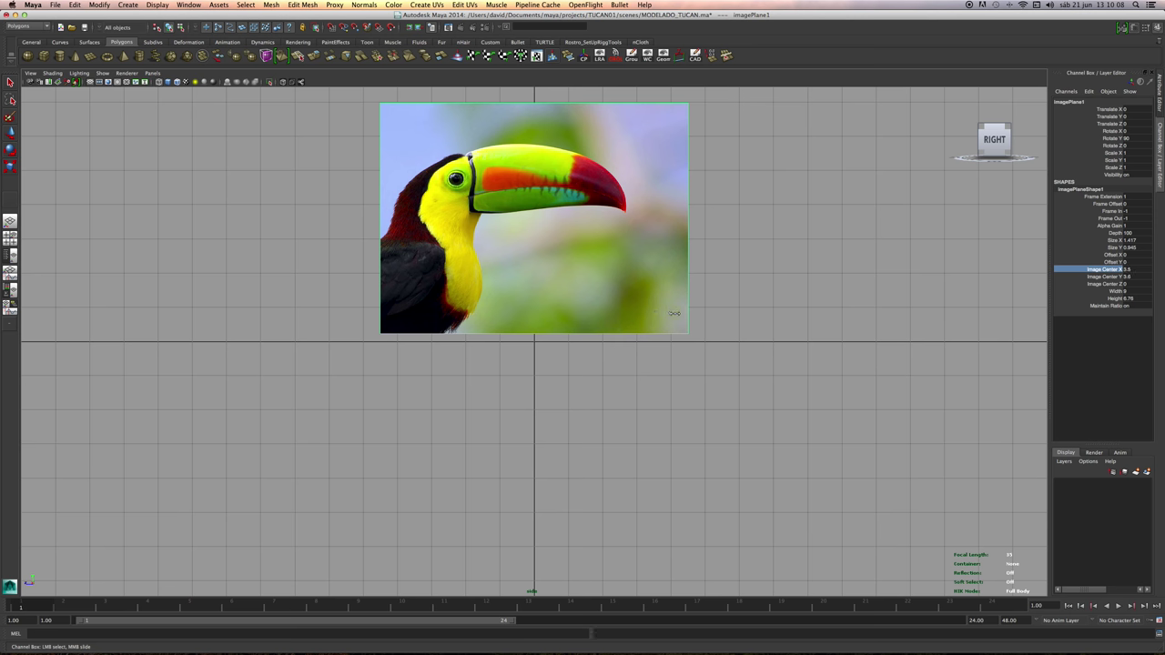
{"action": "middle_click_drag", "start_coordinate": [675, 314], "coordinate": [545, 313]}
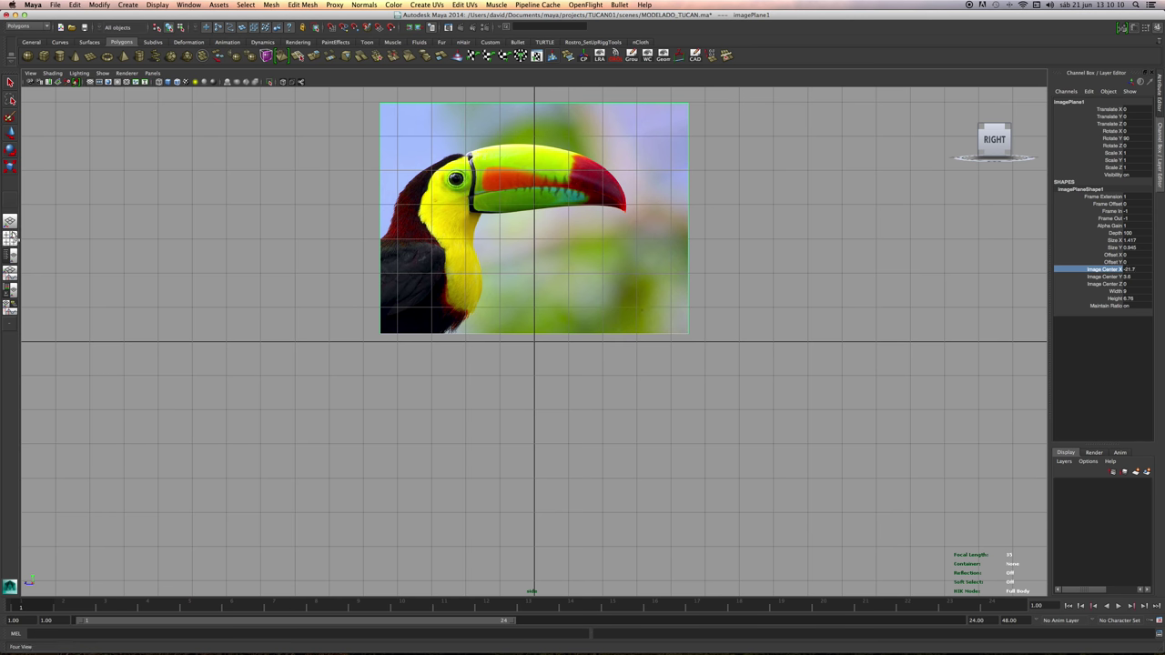
{"action": "left_click", "coordinate": [10, 221]}
{"action": "right_click_drag", "start_coordinate": [491, 273], "coordinate": [401, 271], "text": "alt"}
{"action": "left_click_drag", "start_coordinate": [400, 271], "coordinate": [241, 273], "text": "alt"}
{"action": "right_click_drag", "start_coordinate": [364, 271], "coordinate": [532, 271], "text": "alt"}
{"action": "middle_click_drag", "start_coordinate": [532, 270], "coordinate": [460, 368], "text": "alt"}
{"action": "middle_click_drag", "start_coordinate": [674, 315], "coordinate": [749, 303]}
Try to enlarge the toucan image plane through its Height attribute.
{"action": "right_click_drag", "start_coordinate": [518, 319], "coordinate": [601, 317], "text": "alt"}
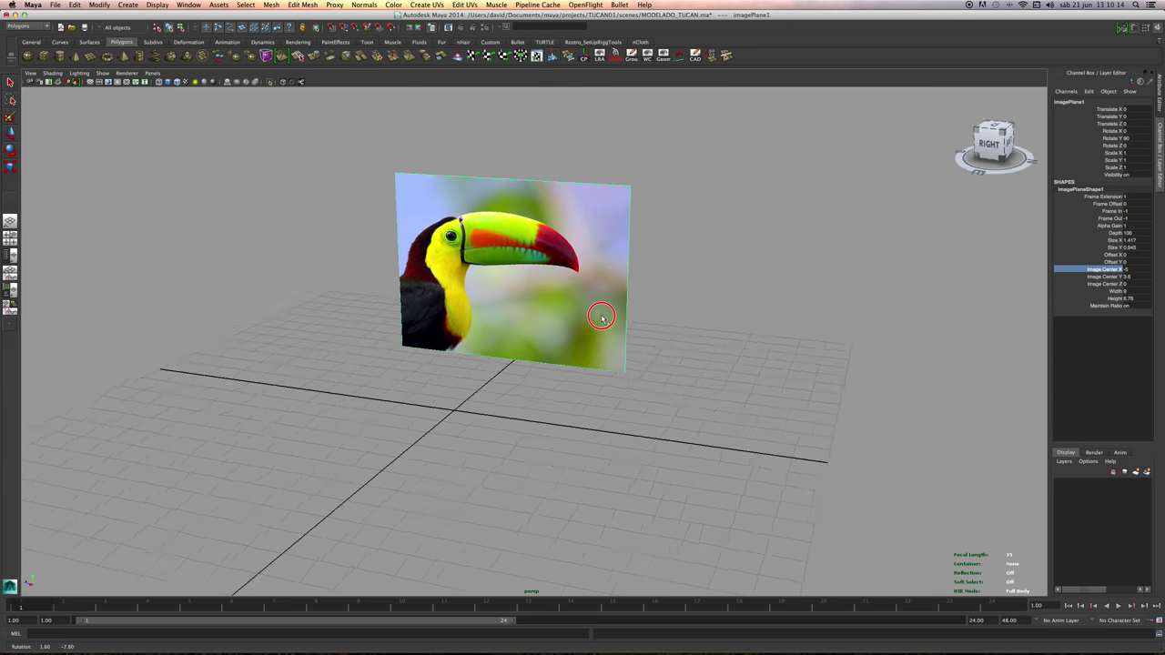
{"action": "left_click_drag", "start_coordinate": [601, 318], "coordinate": [603, 289], "text": "alt"}
{"action": "left_click_drag", "start_coordinate": [1113, 301], "coordinate": [1118, 307]}
{"action": "middle_click_drag", "start_coordinate": [566, 321], "coordinate": [716, 316]}
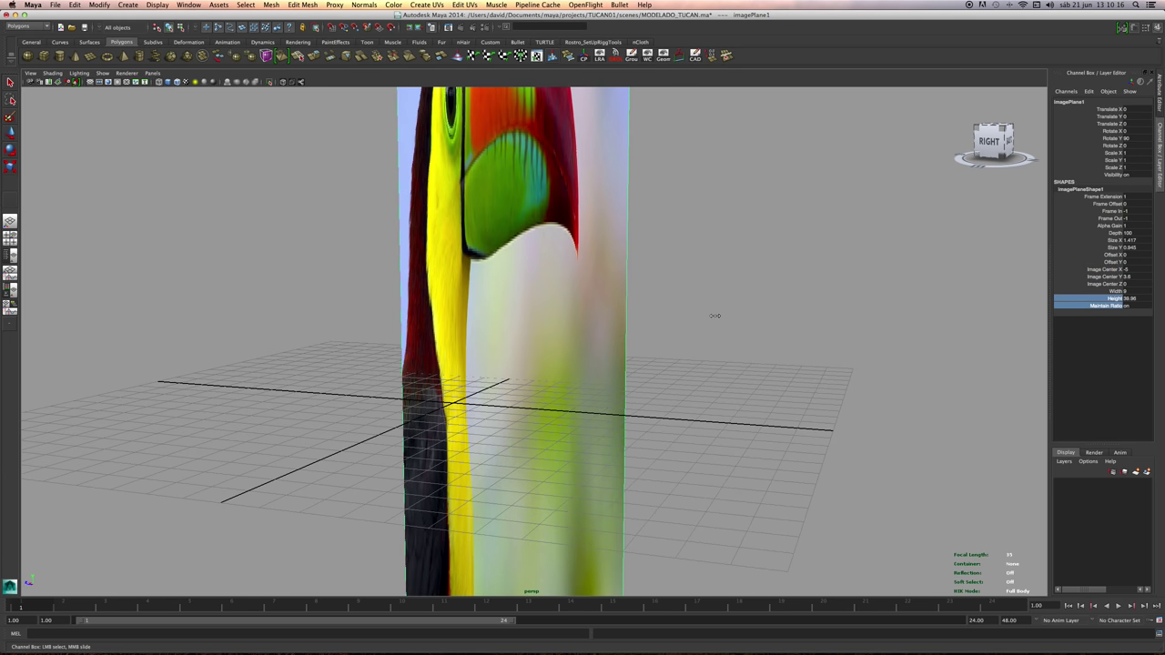
{"action": "mouse_move", "coordinate": [692, 317]}
{"action": "right_mouse_down", "text": "alt"}
{"action": "mouse_move", "coordinate": [716, 317]}
{"action": "mouse_move", "coordinate": [678, 318]}
{"action": "right_mouse_up", "text": "alt"}
{"action": "key", "text": "super+z"}
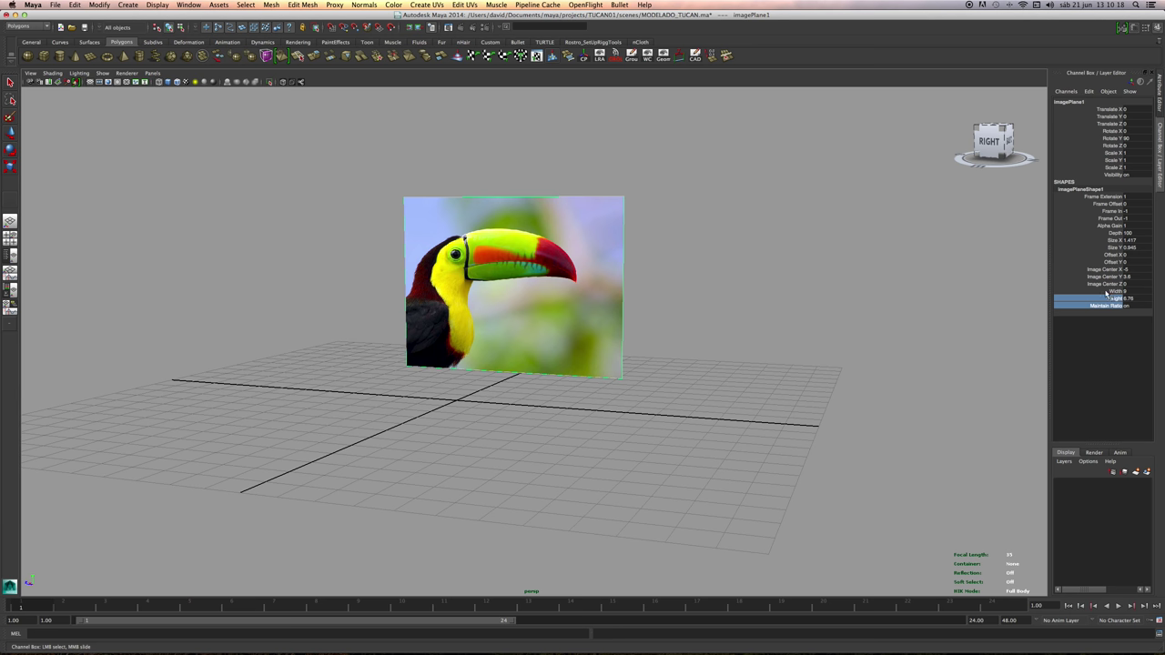
Enlarge the toucan image plane to a Width of about 28.7 and a Height of about 26.46.
{"action": "left_click_drag", "start_coordinate": [1113, 290], "coordinate": [1115, 300]}
{"action": "middle_click_drag", "start_coordinate": [585, 306], "coordinate": [615, 298]}
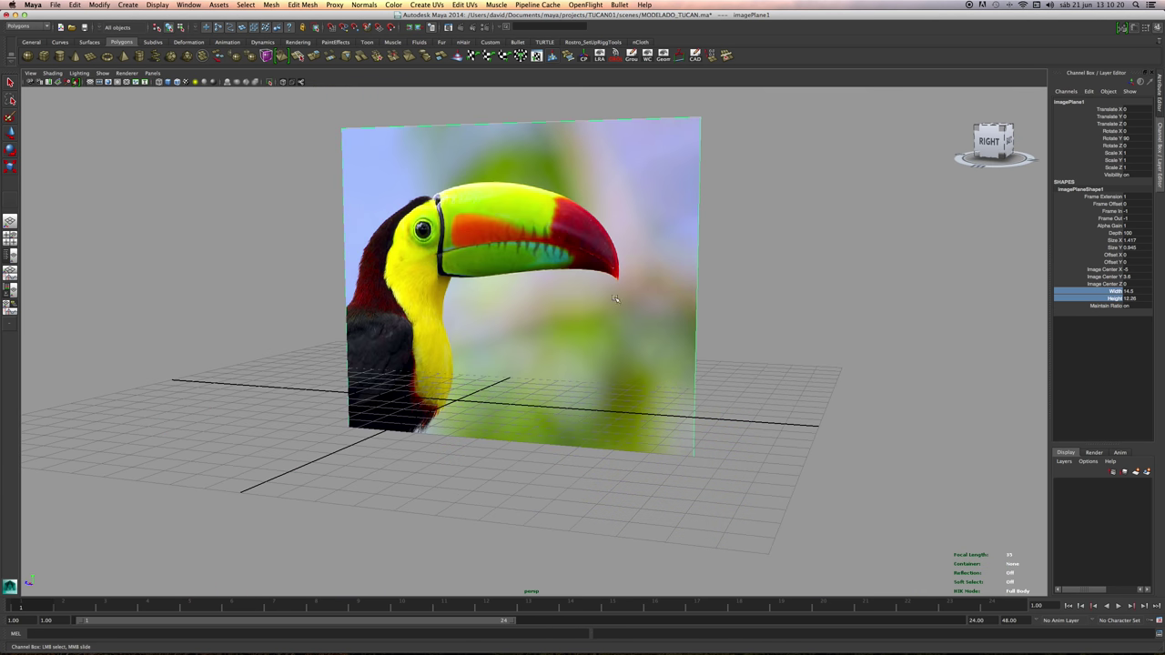
{"action": "right_click_drag", "start_coordinate": [615, 298], "coordinate": [505, 295], "text": "alt"}
{"action": "middle_click_drag", "start_coordinate": [505, 295], "coordinate": [577, 294]}
{"action": "right_click_drag", "start_coordinate": [577, 294], "coordinate": [516, 305], "text": "alt"}
{"action": "left_click_drag", "start_coordinate": [516, 305], "coordinate": [553, 296], "text": "alt"}
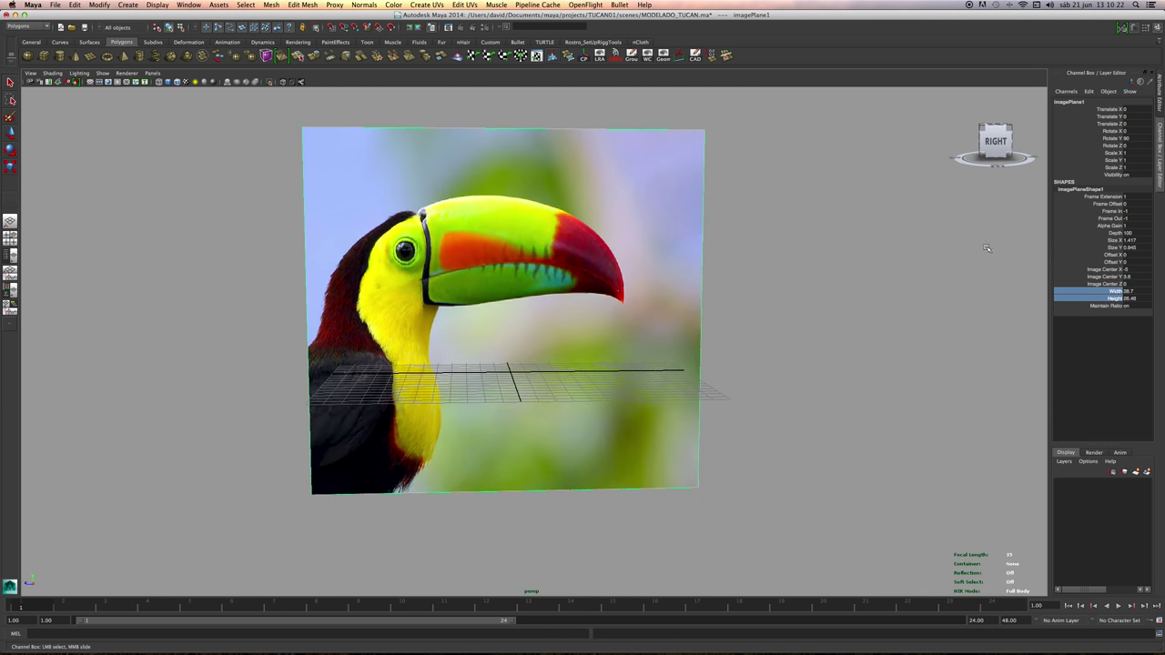
Raise the enlarged toucan image plane above the grid with an Image Center Y of about 13.1.
{"action": "left_click", "coordinate": [1112, 276]}
{"action": "middle_click_drag", "start_coordinate": [656, 296], "coordinate": [698, 292]}
{"action": "left_click_drag", "start_coordinate": [705, 291], "coordinate": [662, 331], "text": "alt"}
{"action": "middle_click_drag", "start_coordinate": [663, 331], "coordinate": [644, 379], "text": "alt"}
{"action": "right_click_drag", "start_coordinate": [644, 378], "coordinate": [624, 315], "text": "alt"}
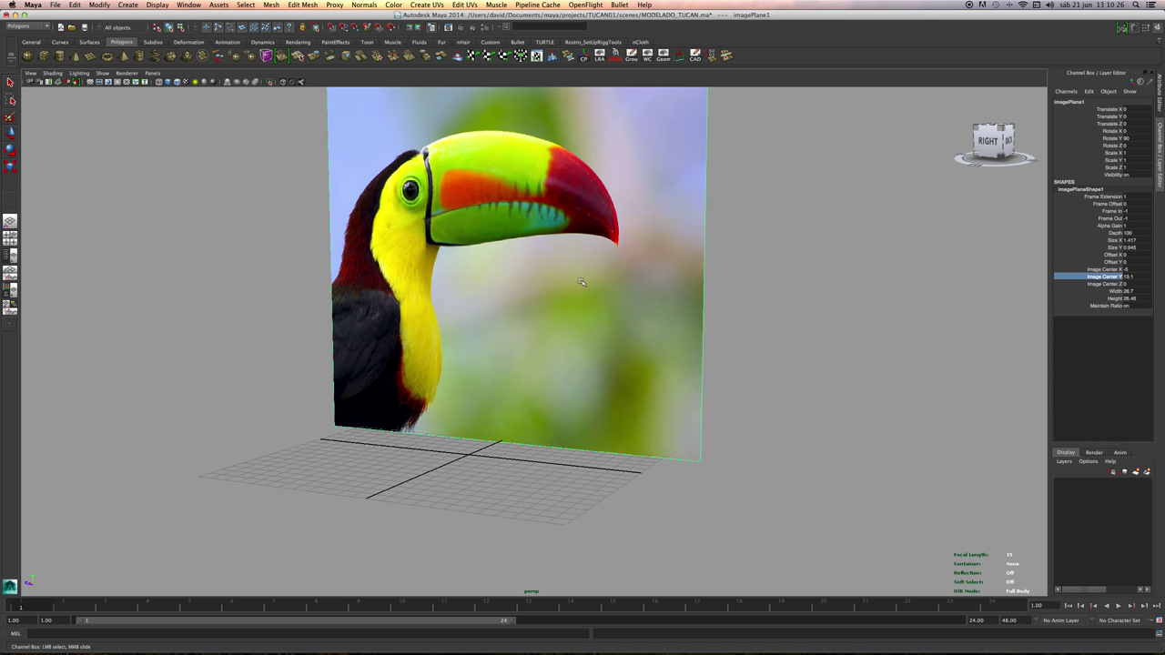
{"action": "middle_click_drag", "start_coordinate": [659, 265], "coordinate": [672, 342], "text": "alt"}
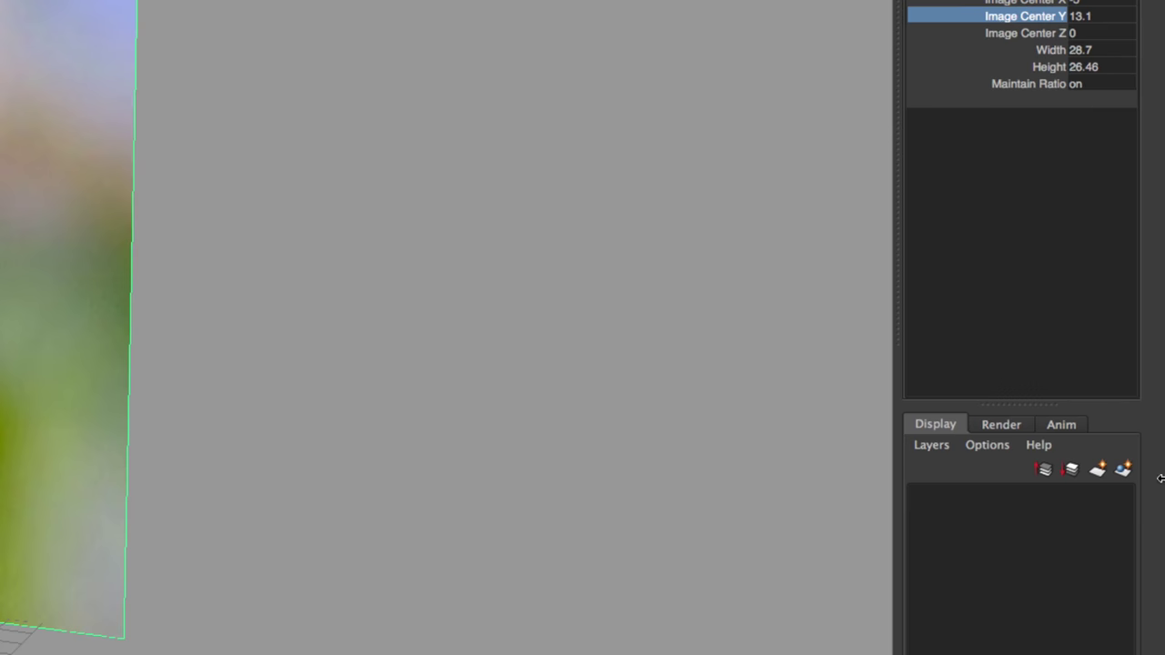
Create a display layer from the selected image plane and set the layer to Reference.
{"action": "left_click", "coordinate": [1067, 463]}
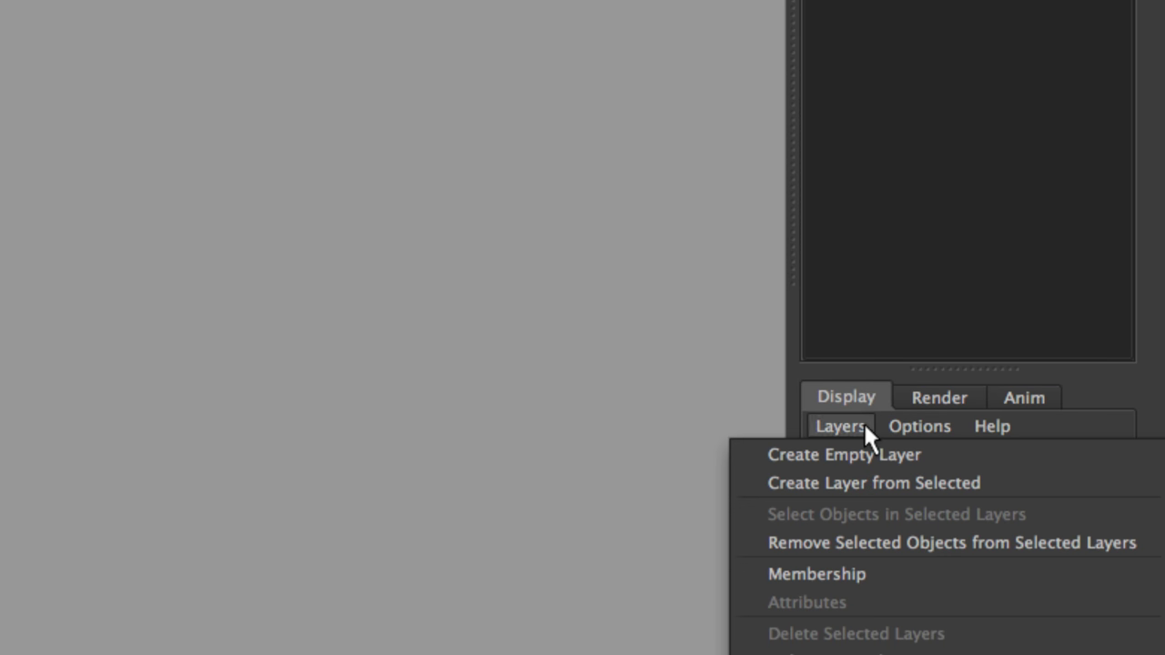
{"action": "left_click", "coordinate": [1006, 484]}
{"action": "left_click", "coordinate": [864, 498]}
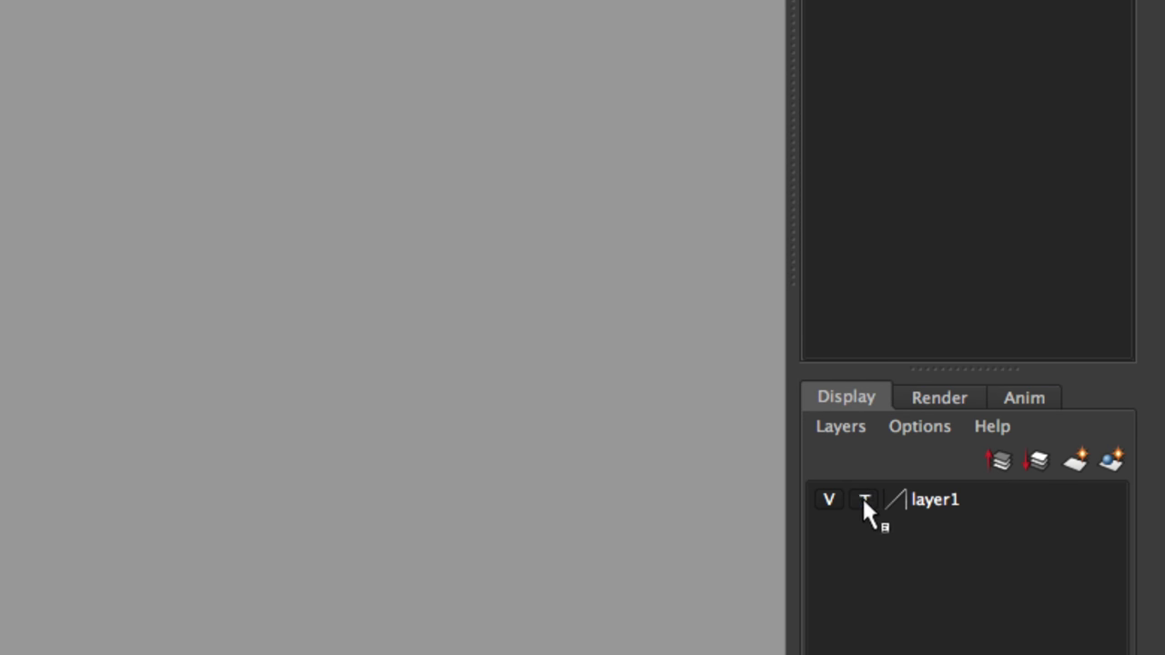
{"action": "left_click", "coordinate": [862, 497]}
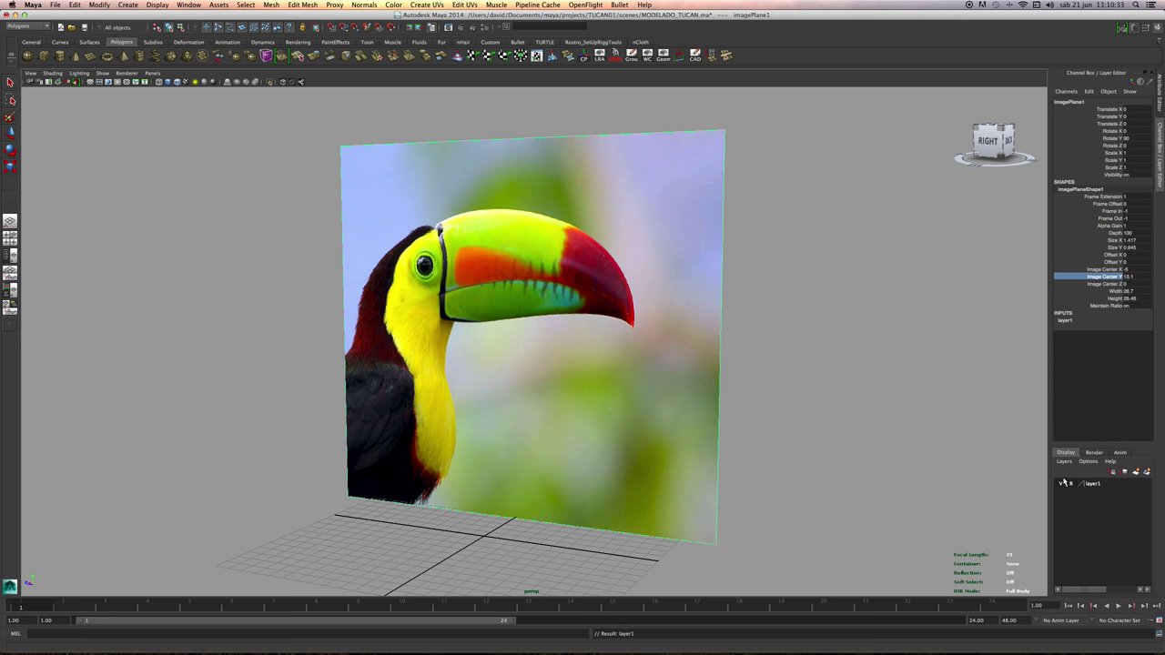
Examine the toucan reference's head and beak from several angles in the perspective view, with the image plane deselected.
{"action": "left_click_drag", "start_coordinate": [651, 408], "coordinate": [635, 430], "text": "alt"}
{"action": "left_click", "coordinate": [967, 406]}
{"action": "scroll", "coordinate": [749, 400], "scroll_direction": "up", "scroll_amount": 5}
{"action": "left_click_drag", "start_coordinate": [749, 401], "coordinate": [732, 434], "text": "alt"}
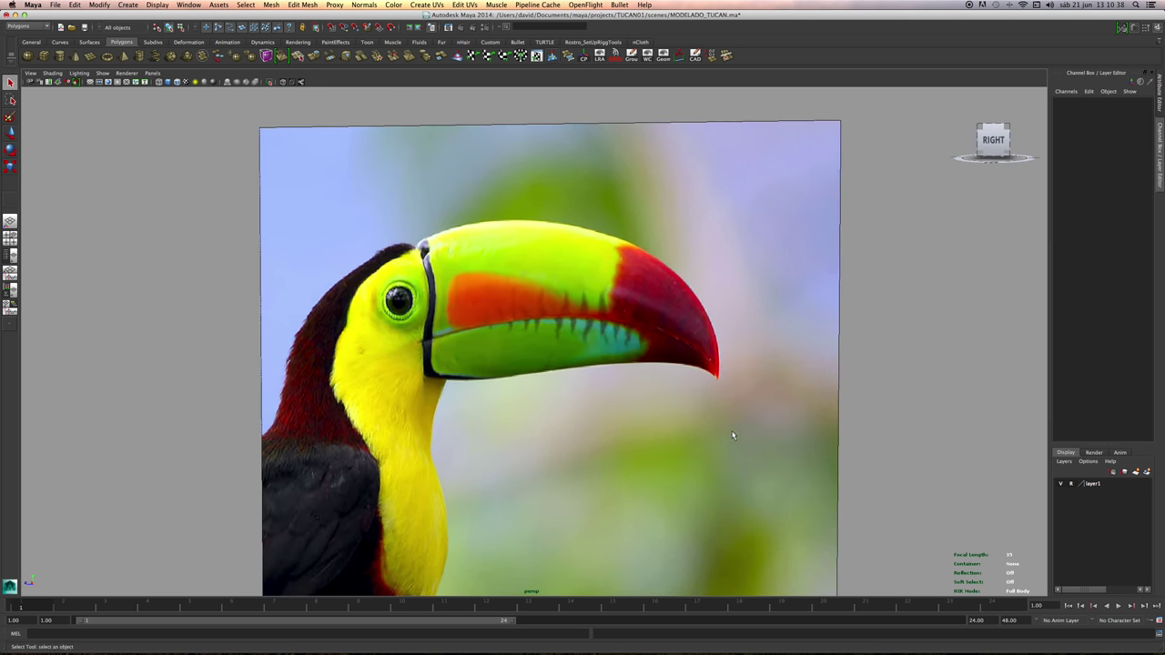
{"action": "middle_click_drag", "start_coordinate": [668, 369], "coordinate": [697, 434], "text": "alt"}
{"action": "left_click_drag", "start_coordinate": [723, 435], "coordinate": [679, 436], "text": "alt"}
{"action": "middle_click_drag", "start_coordinate": [679, 436], "coordinate": [586, 368], "text": "alt"}
{"action": "left_click_drag", "start_coordinate": [585, 368], "coordinate": [620, 365], "text": "alt"}
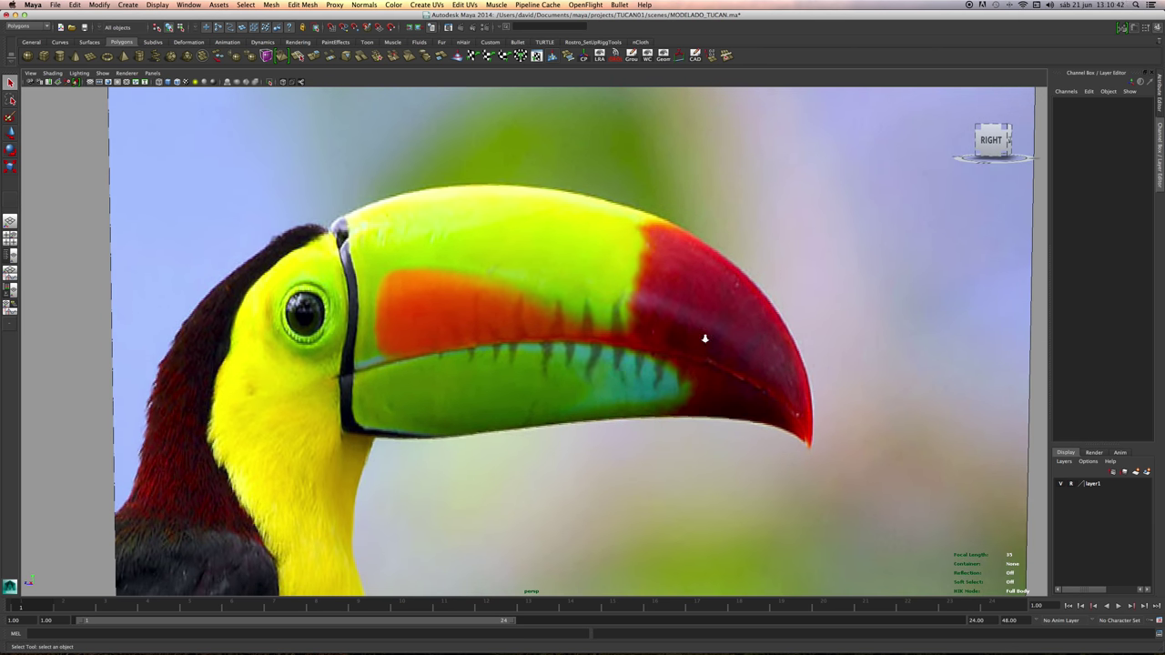
{"action": "right_click_drag", "start_coordinate": [705, 339], "coordinate": [536, 343], "text": "alt"}
{"action": "left_click_drag", "start_coordinate": [535, 342], "coordinate": [533, 356], "text": "alt"}
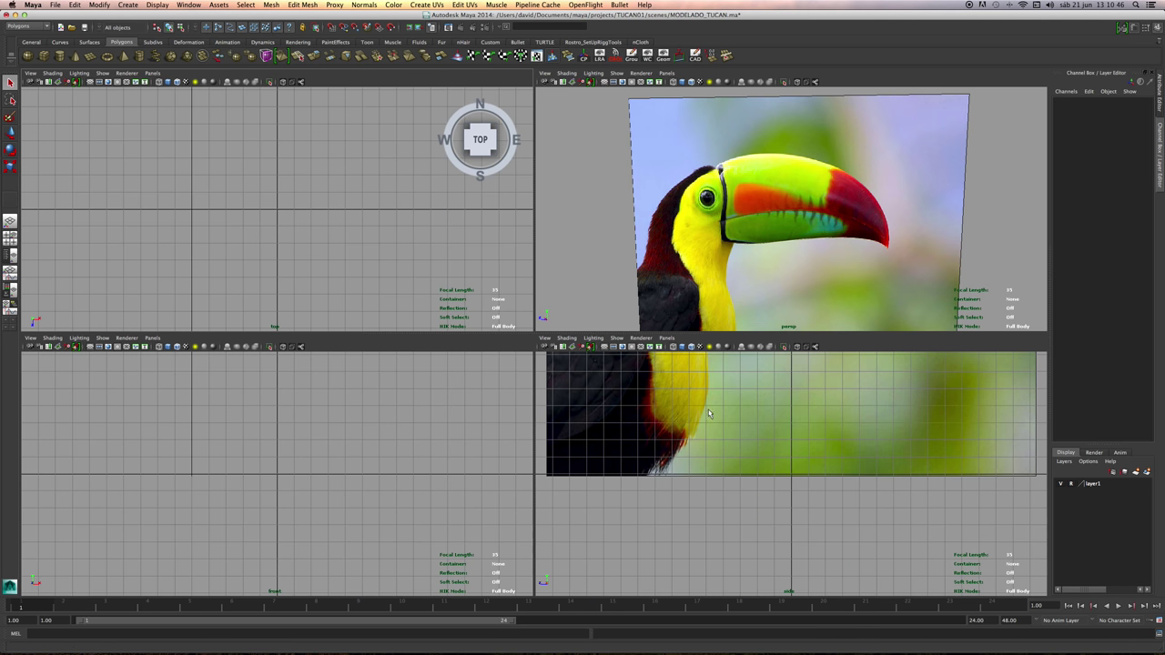
Maximize the side view and frame the toucan's head and beak in it.
{"action": "key", "text": "space"}
{"action": "scroll", "coordinate": [710, 406], "scroll_direction": "down", "scroll_amount": 5}
{"action": "middle_click_drag", "start_coordinate": [546, 200], "coordinate": [535, 330], "text": "alt"}
{"action": "middle_click_drag", "start_coordinate": [451, 137], "coordinate": [459, 292], "text": "alt"}
{"action": "scroll", "coordinate": [503, 224], "scroll_direction": "up", "scroll_amount": 1}
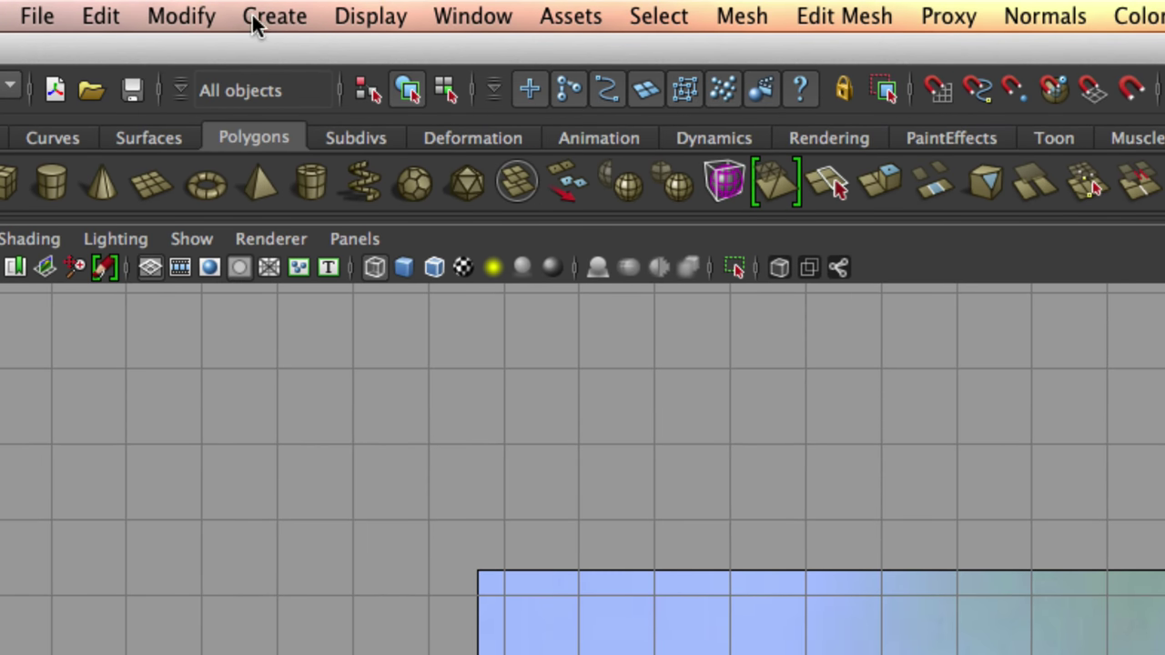
{"action": "left_click", "coordinate": [254, 20]}
{"action": "mouse_move", "coordinate": [147, 21]}
{"action": "mouse_move", "coordinate": [290, 16]}
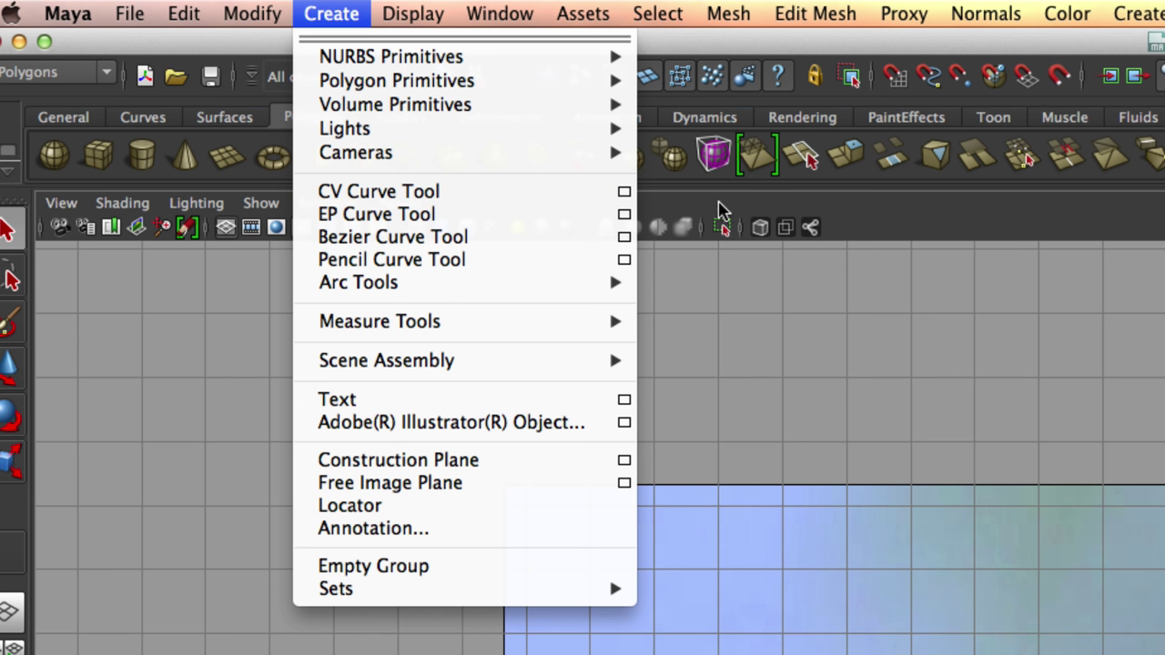
{"action": "left_click", "coordinate": [885, 206]}
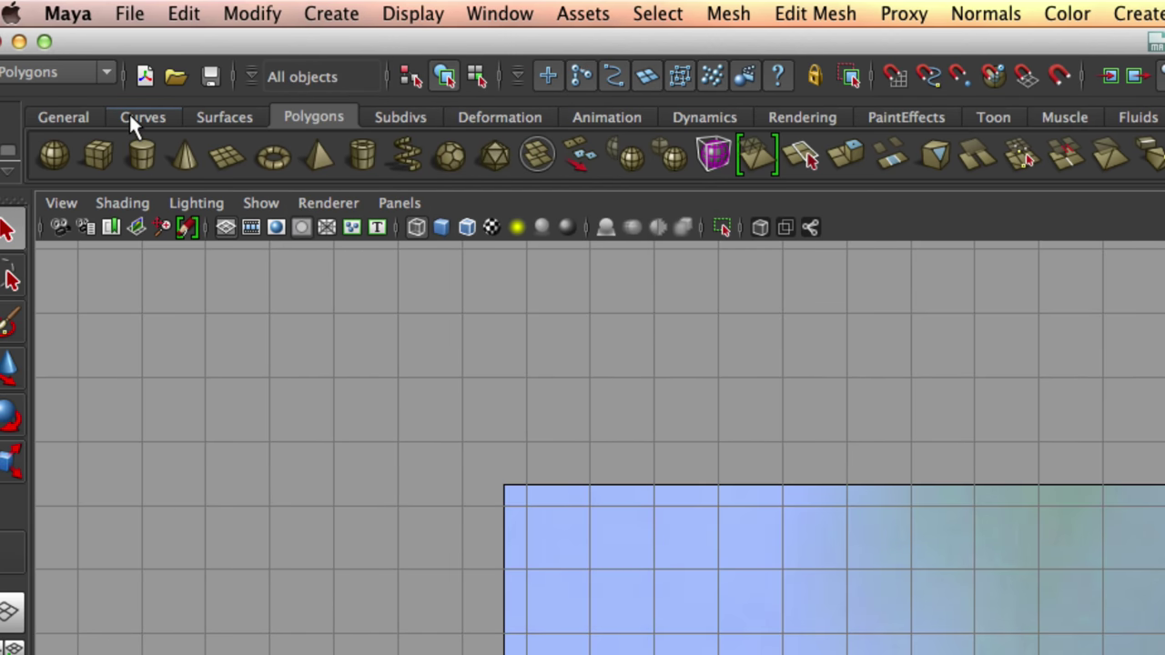
Create a NURBS circle at the origin and set its Rotate X to 90.
{"action": "left_click", "coordinate": [132, 119]}
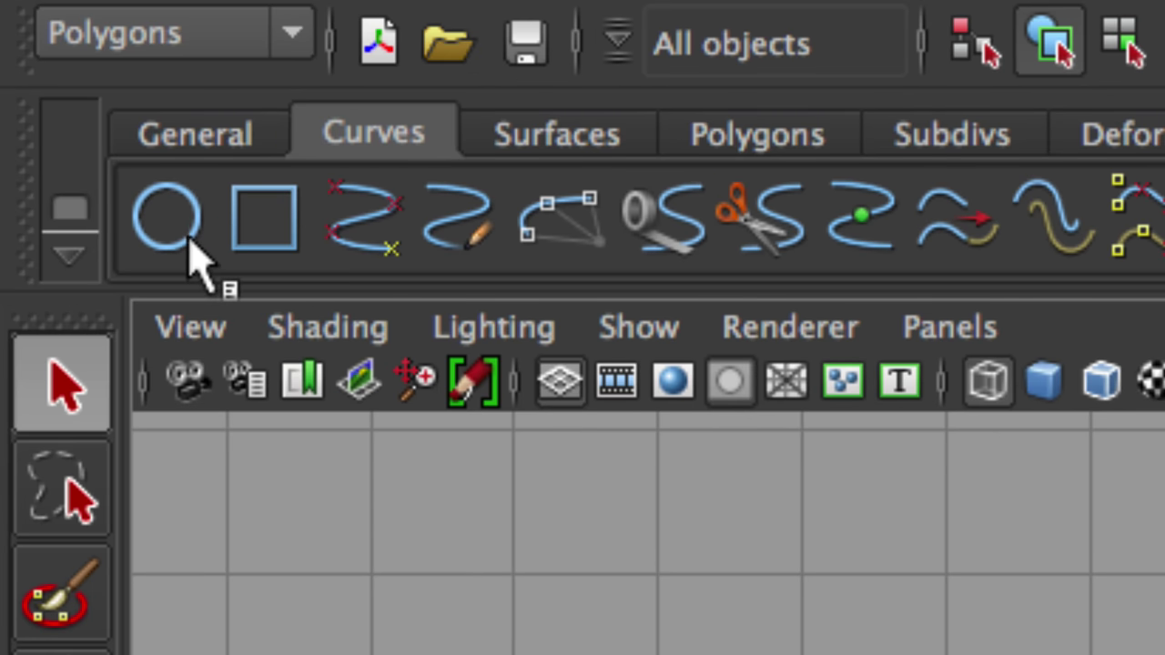
{"action": "left_click", "coordinate": [183, 231]}
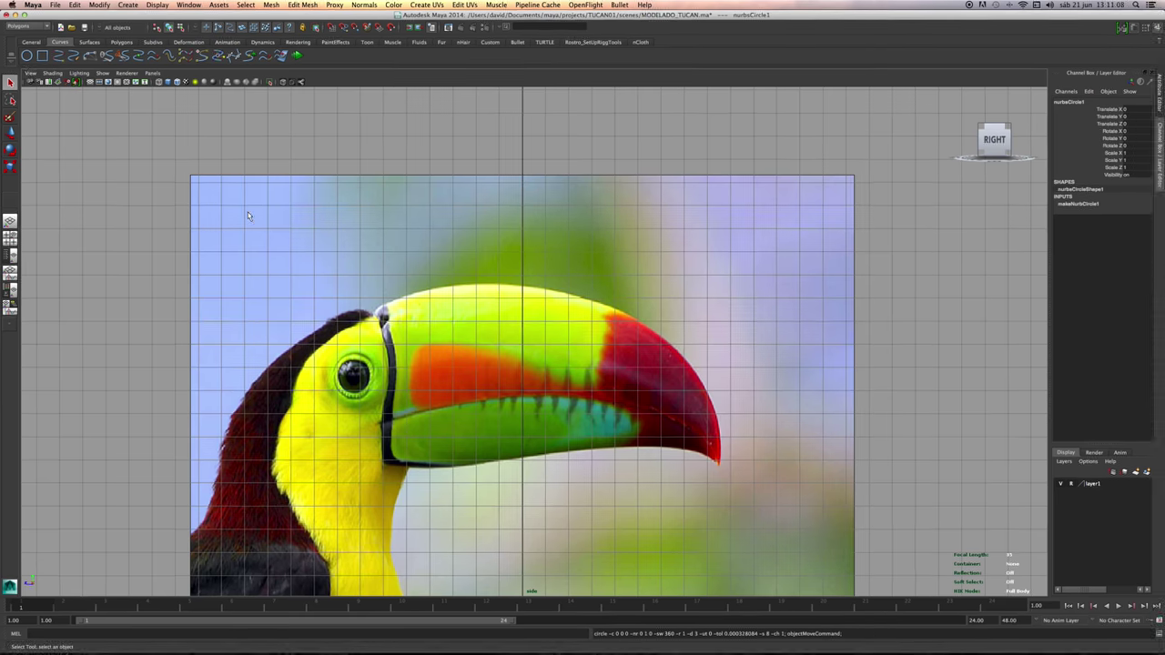
{"action": "scroll", "coordinate": [523, 402], "scroll_direction": "down", "scroll_amount": 3}
{"action": "middle_click_drag", "start_coordinate": [523, 402], "coordinate": [524, 263], "text": "alt"}
{"action": "middle_click_drag", "start_coordinate": [538, 336], "coordinate": [538, 306], "text": "alt"}
{"action": "scroll", "coordinate": [542, 341], "scroll_direction": "down", "scroll_amount": 2}
{"action": "scroll", "coordinate": [581, 454], "scroll_direction": "up", "scroll_amount": 2}
{"action": "key", "text": "e"}
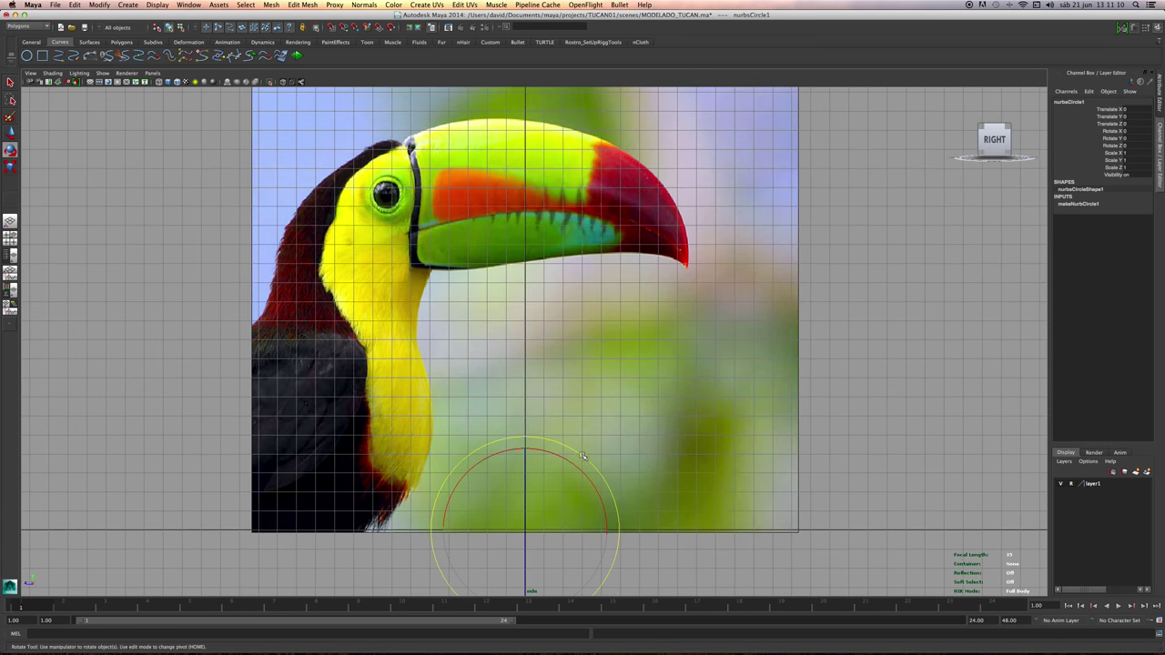
{"action": "left_click_drag", "start_coordinate": [580, 463], "coordinate": [589, 491]}
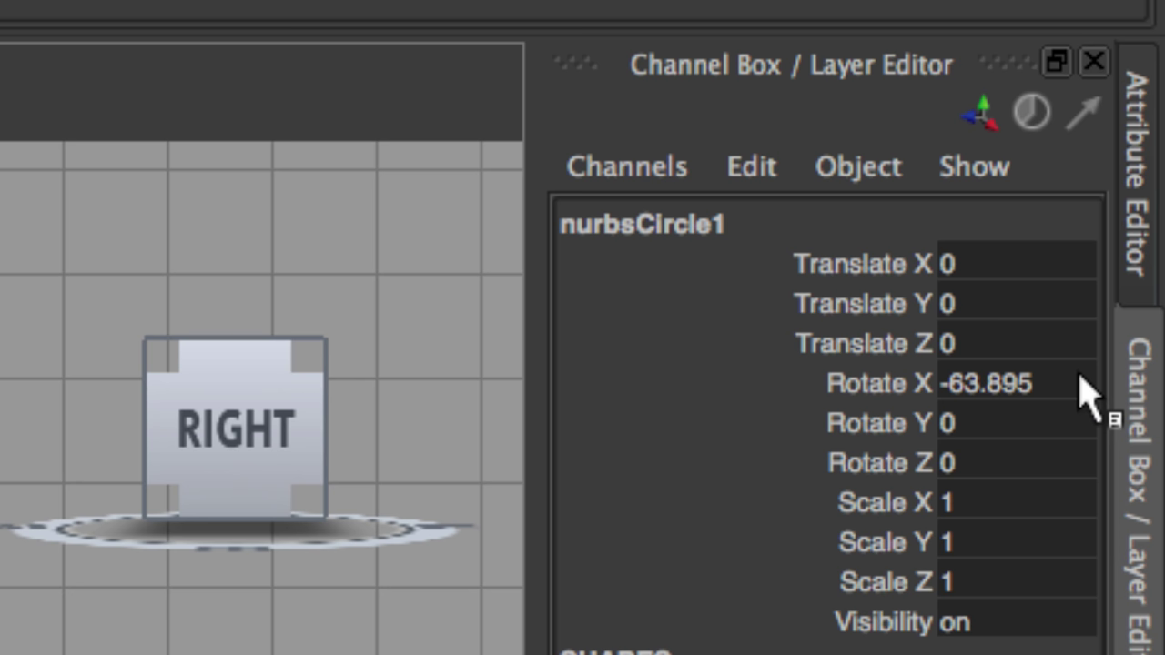
{"action": "double_click", "coordinate": [1064, 380]}
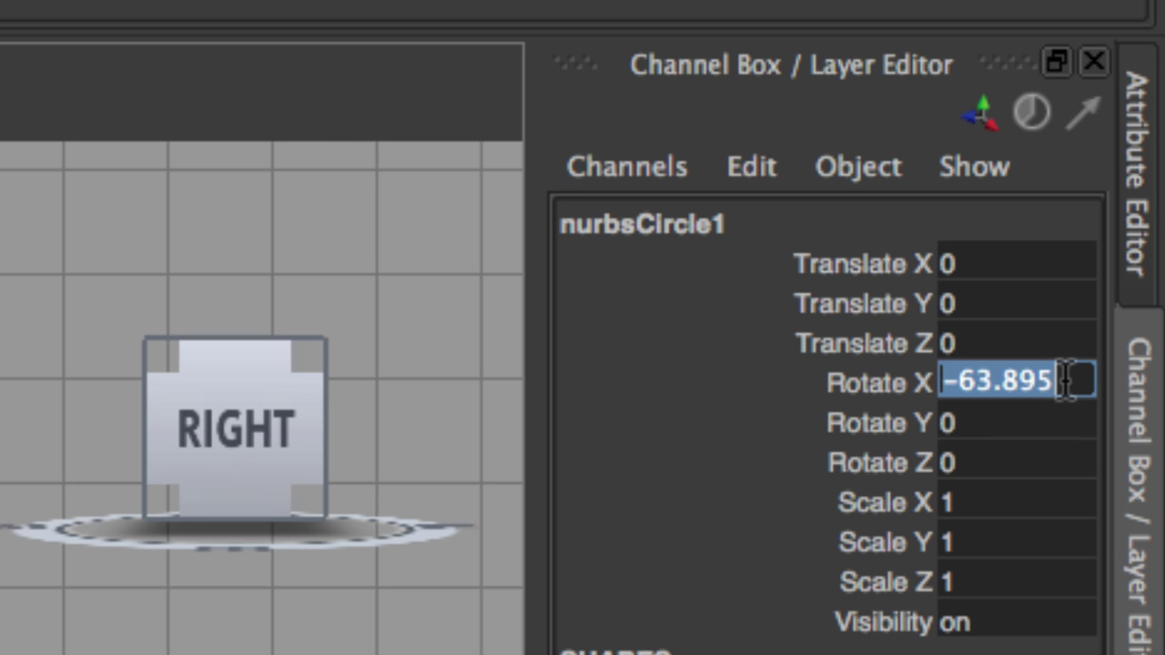
{"action": "type", "text": "90"}
{"action": "key", "text": "Return"}
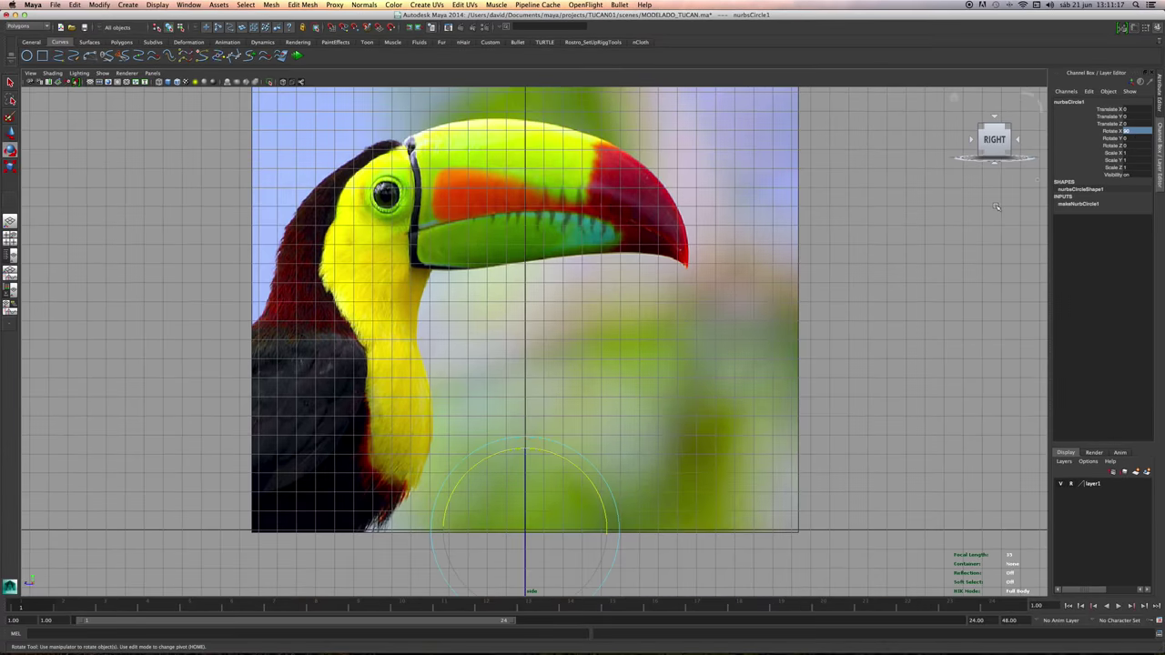
Set the NURBS circle's Sections to 16 in its makeNurbCircle1 inputs.
{"action": "scroll", "coordinate": [980, 228], "scroll_direction": "down", "scroll_amount": 1}
{"action": "middle_click_drag", "start_coordinate": [980, 228], "coordinate": [989, 240], "text": "alt"}
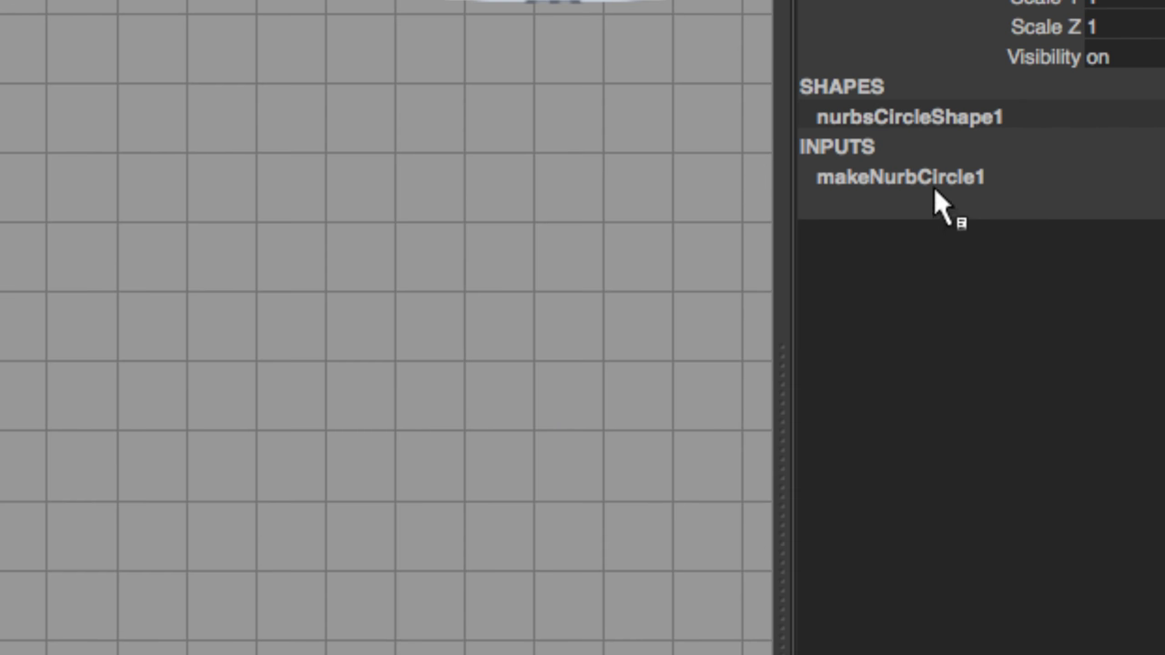
{"action": "left_click", "coordinate": [1043, 185]}
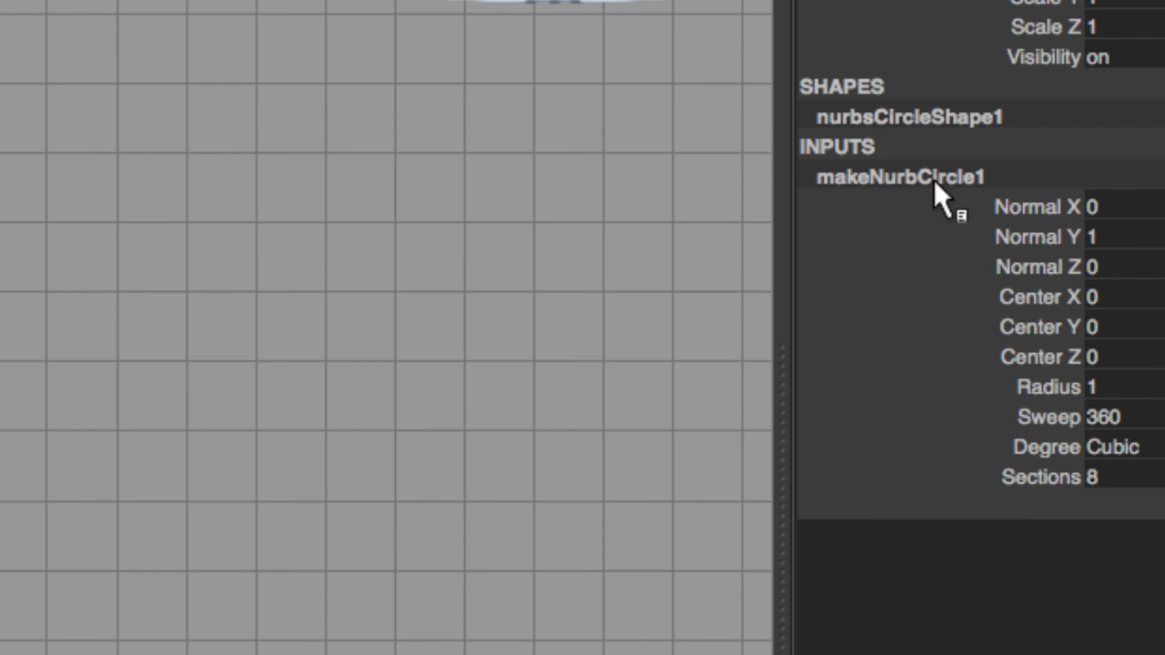
{"action": "left_click", "coordinate": [1152, 475]}
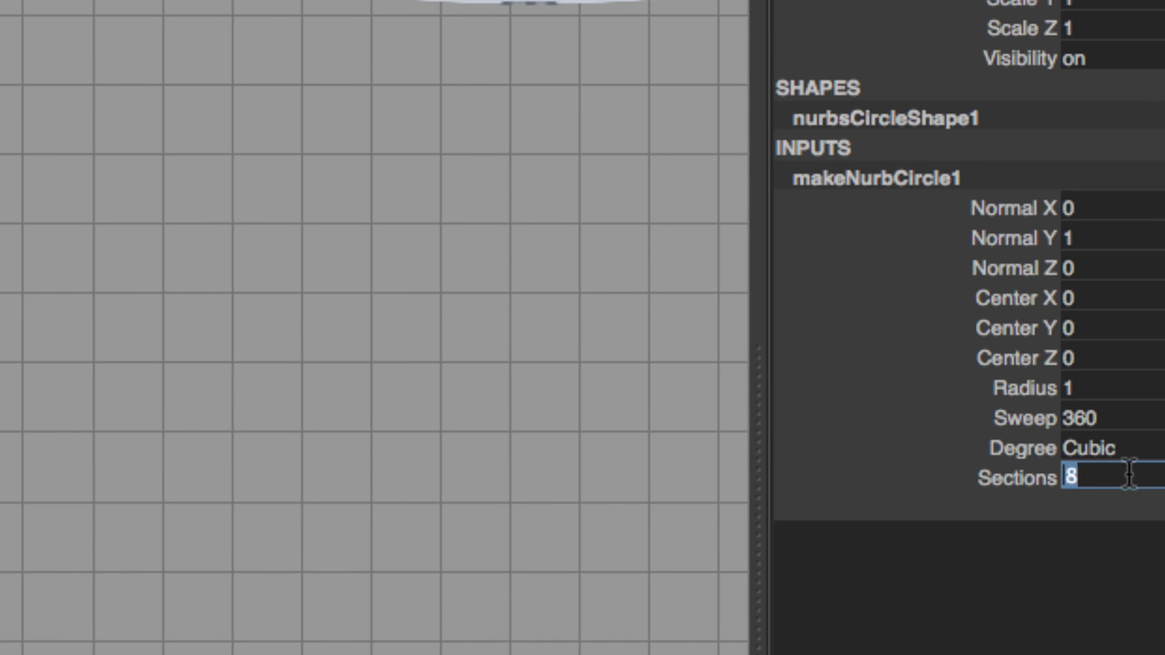
{"action": "type", "text": "16"}
{"action": "key", "text": "Return"}
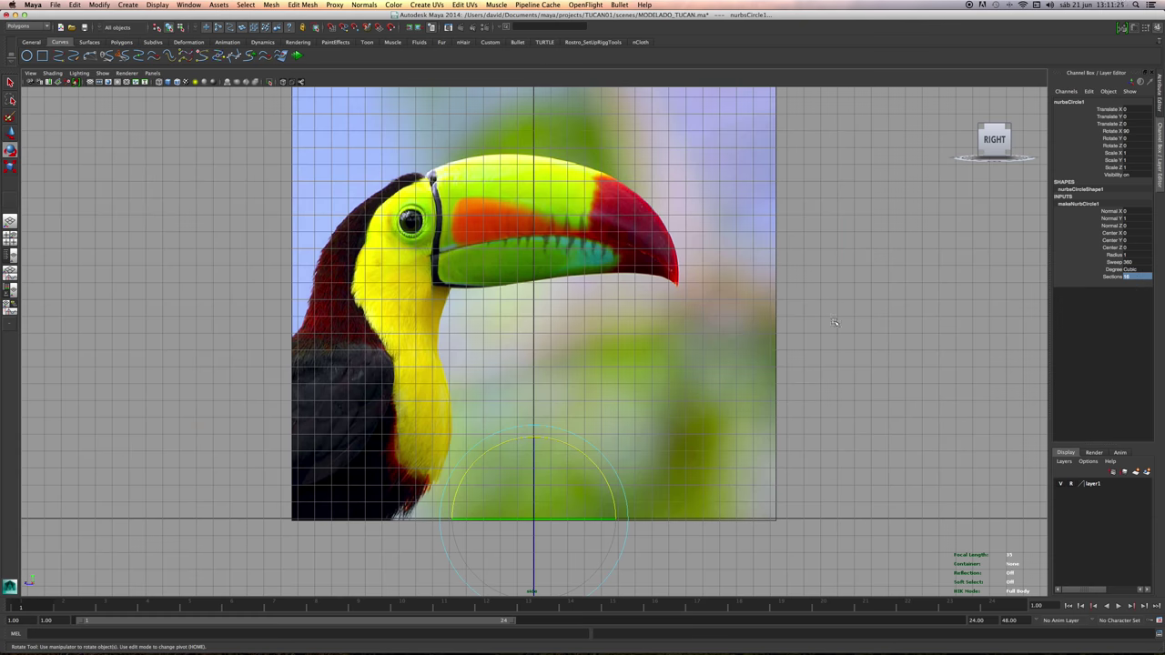
Move the circle up onto the orange patch of the beak, at about Translate Y 17.88 and Translate Z 3.18.
{"action": "key", "text": "w"}
{"action": "middle_click_drag", "start_coordinate": [570, 417], "coordinate": [572, 384], "text": "alt"}
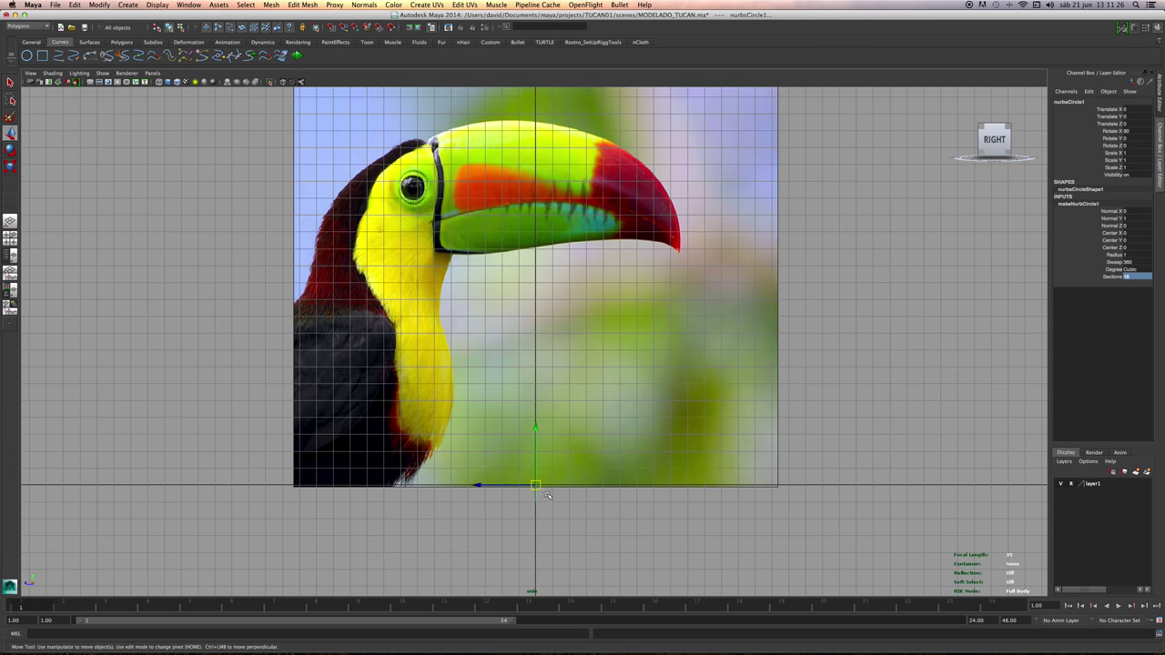
{"action": "left_click_drag", "start_coordinate": [537, 486], "coordinate": [485, 189]}
{"action": "scroll", "coordinate": [488, 239], "scroll_direction": "down", "scroll_amount": 1}
{"action": "middle_click_drag", "start_coordinate": [488, 238], "coordinate": [501, 379], "text": "alt"}
{"action": "right_click_drag", "start_coordinate": [501, 380], "coordinate": [729, 341], "text": "alt"}
{"action": "middle_click_drag", "start_coordinate": [551, 355], "coordinate": [580, 385], "text": "alt"}
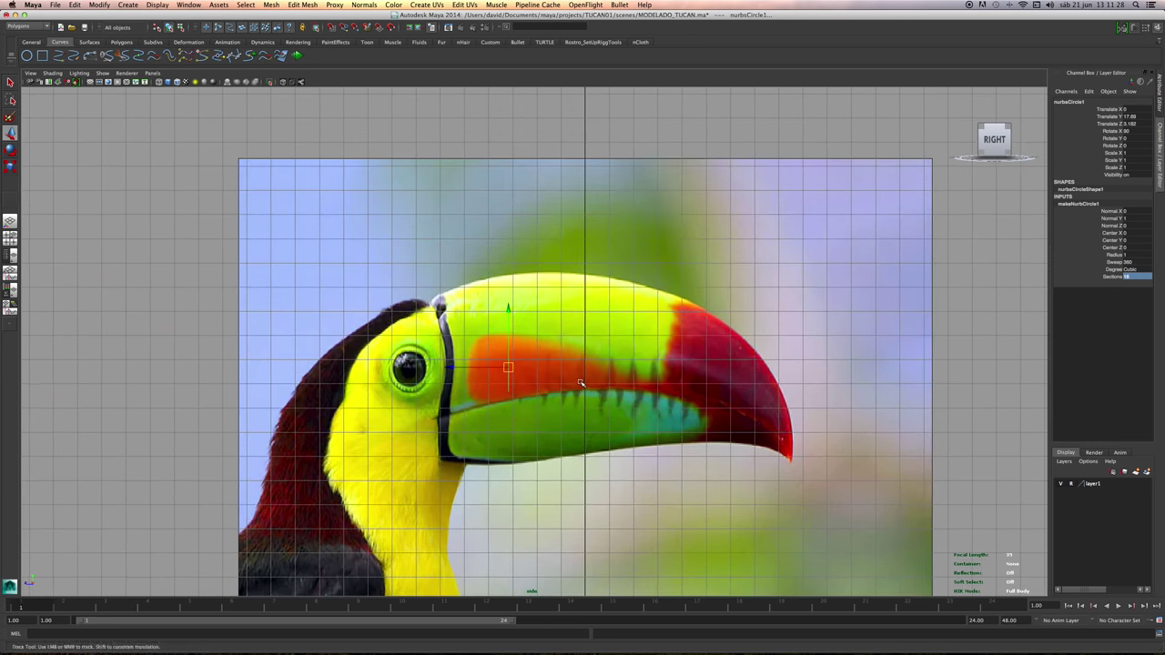
Scale the circle uniformly to about 3.93 and adjust its position on the beak to about Translate Y 17.64, Translate Z 3.02.
{"action": "key", "text": "r"}
{"action": "left_click_drag", "start_coordinate": [505, 371], "coordinate": [605, 363]}
{"action": "right_click_drag", "start_coordinate": [605, 363], "coordinate": [728, 362], "text": "alt"}
{"action": "middle_click_drag", "start_coordinate": [553, 317], "coordinate": [568, 277], "text": "alt"}
{"action": "right_click_drag", "start_coordinate": [573, 278], "coordinate": [697, 284], "text": "alt"}
{"action": "middle_click_drag", "start_coordinate": [556, 386], "coordinate": [582, 400], "text": "alt"}
{"action": "right_click_drag", "start_coordinate": [582, 400], "coordinate": [600, 401], "text": "alt"}
{"action": "left_click_drag", "start_coordinate": [537, 350], "coordinate": [545, 352]}
{"action": "key", "text": "w"}
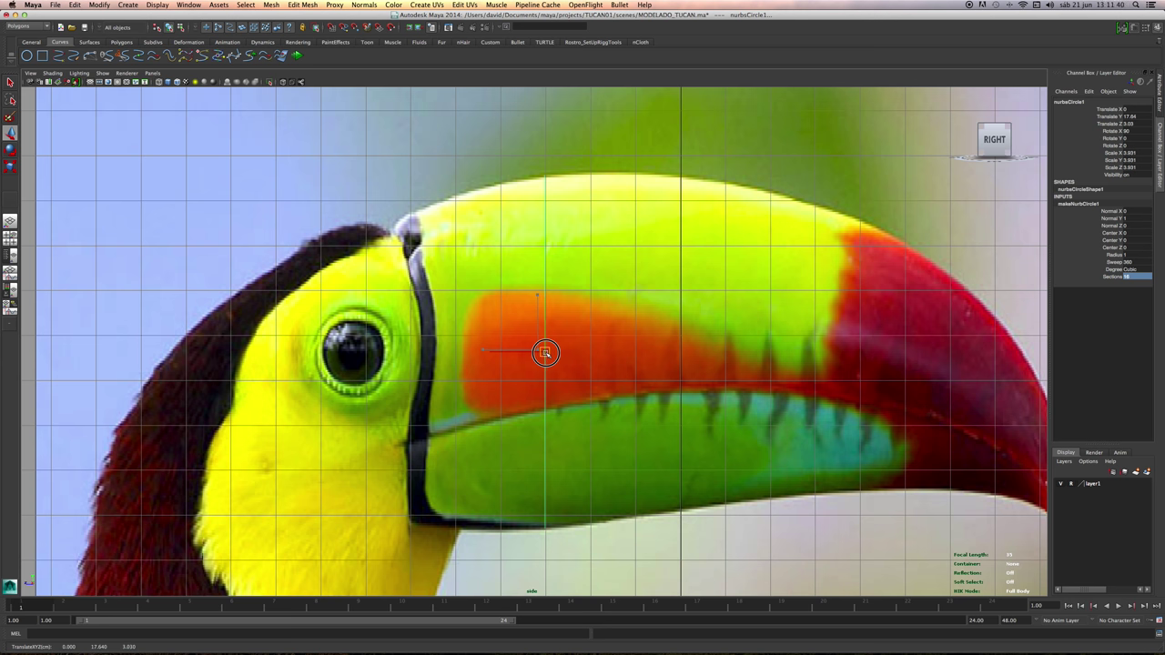
{"action": "scroll", "coordinate": [518, 353], "scroll_direction": "up", "scroll_amount": 3}
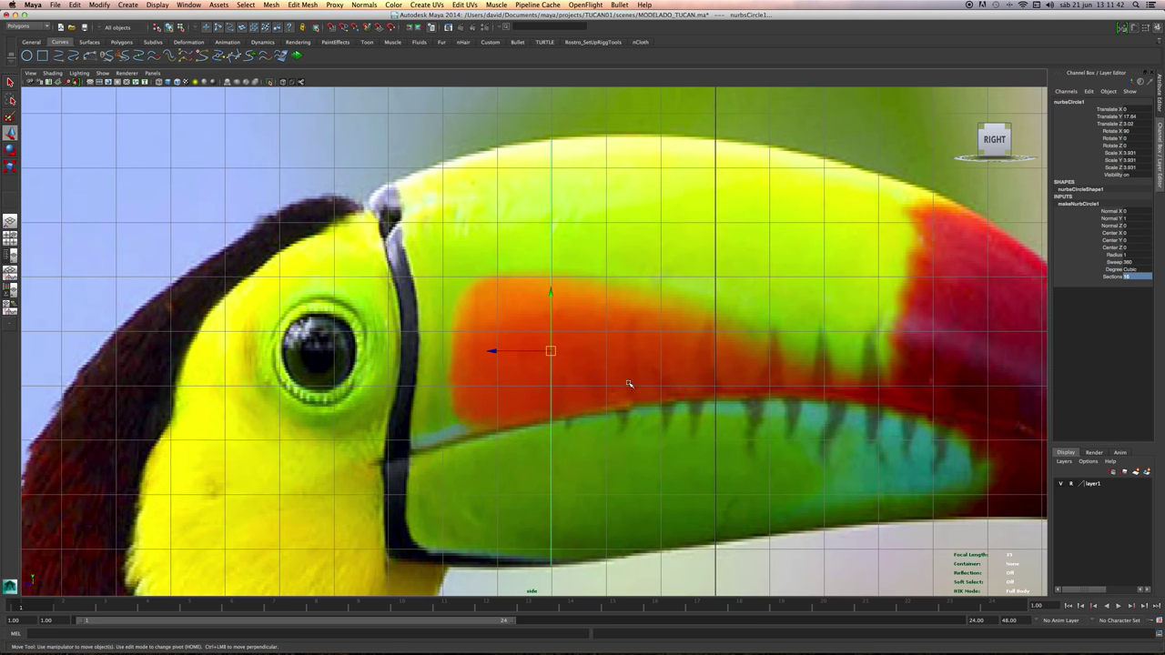
Duplicate the circle and place the copy at the beak's base with Translate Z about 5.07 and Rotate X about 94.4.
{"action": "key", "text": "ctrl+d"}
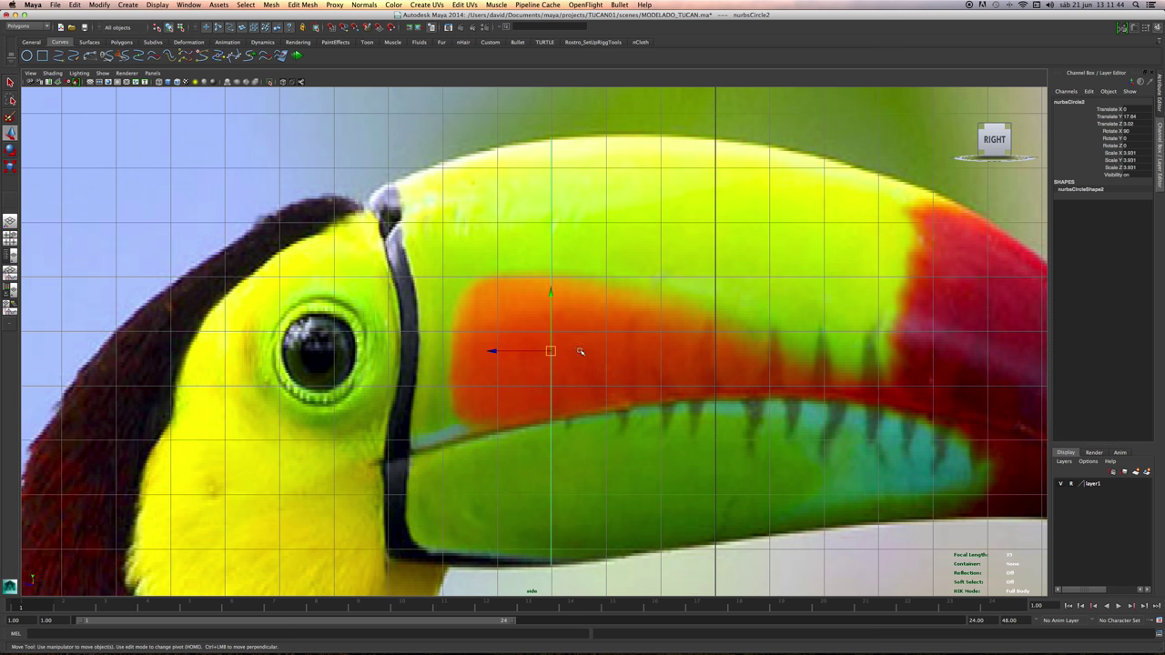
{"action": "left_click_drag", "start_coordinate": [545, 351], "coordinate": [433, 346]}
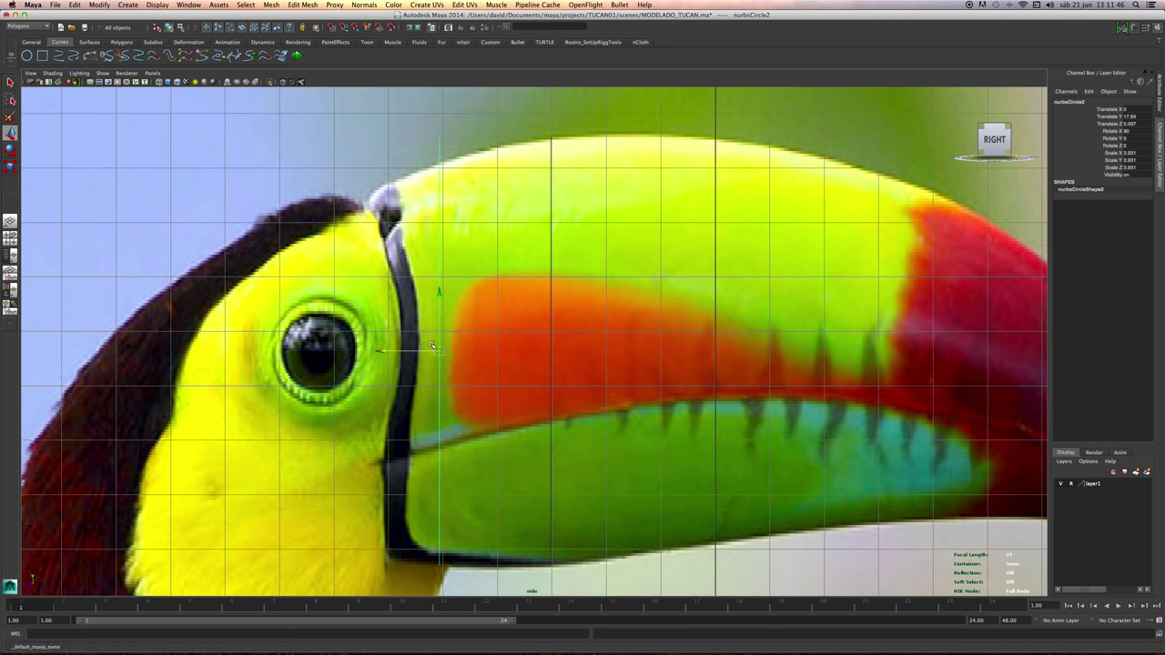
{"action": "middle_click_drag", "start_coordinate": [433, 346], "coordinate": [451, 371], "text": "alt"}
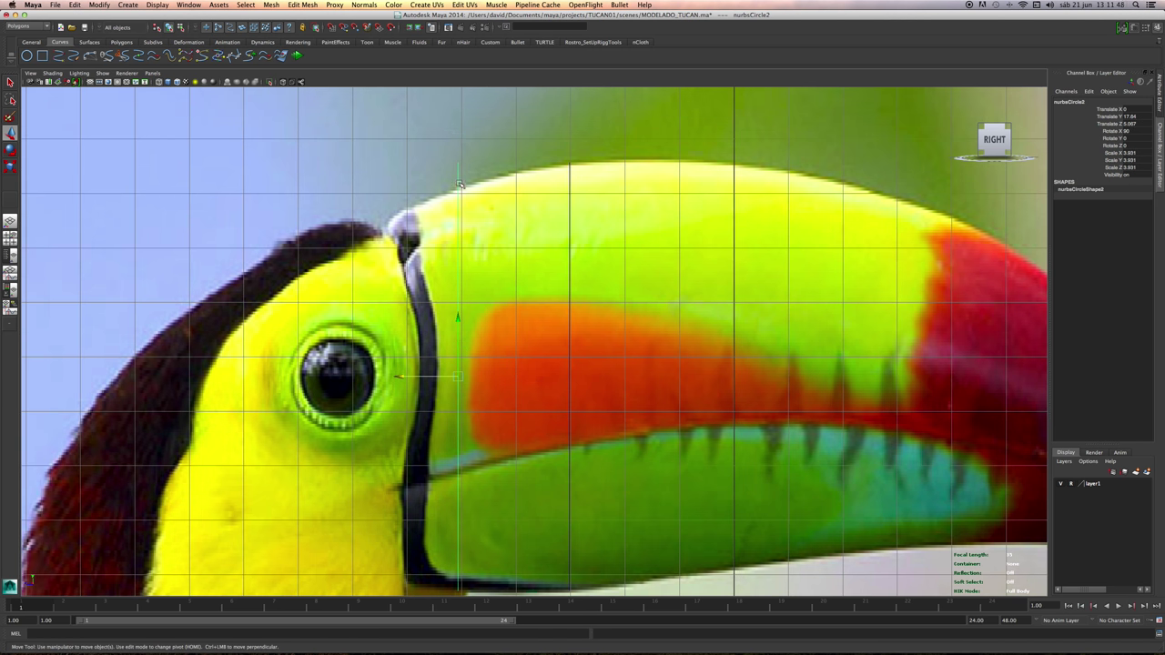
{"action": "key", "text": "e"}
{"action": "left_click_drag", "start_coordinate": [443, 296], "coordinate": [438, 298]}
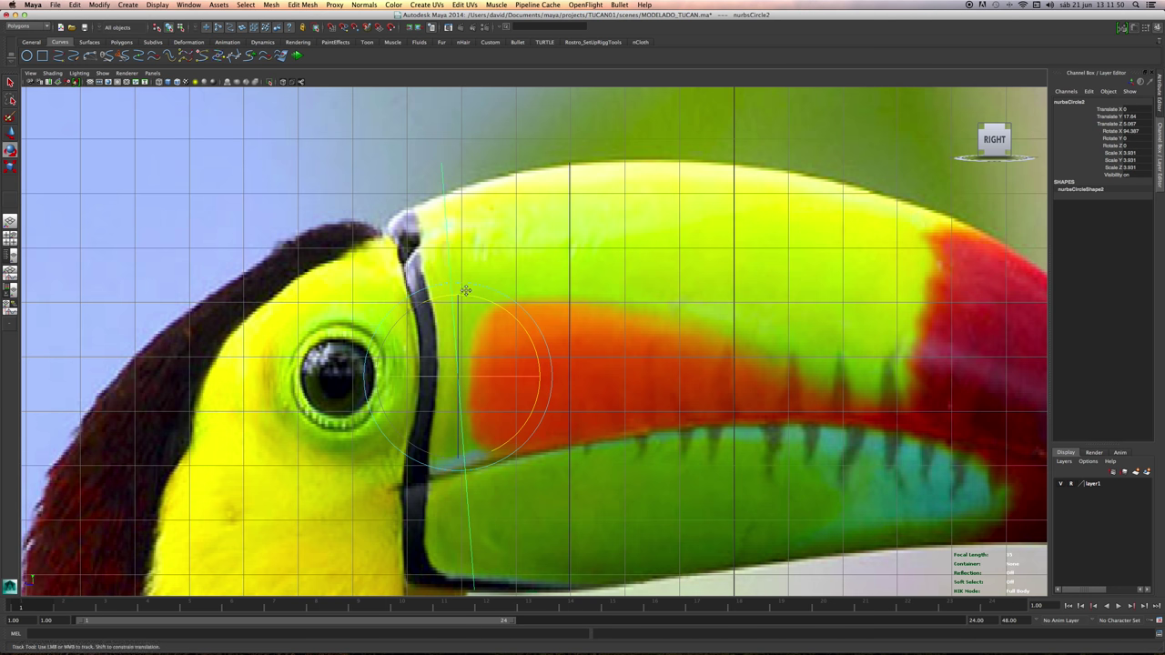
Move the upper control vertices of the beak-base circle so its top fits the start of the beak's upper edge.
{"action": "middle_click_drag", "start_coordinate": [463, 300], "coordinate": [484, 224], "text": "alt"}
{"action": "middle_click_drag", "start_coordinate": [461, 111], "coordinate": [470, 175], "text": "alt"}
{"action": "right_click_drag", "start_coordinate": [473, 165], "coordinate": [447, 133]}
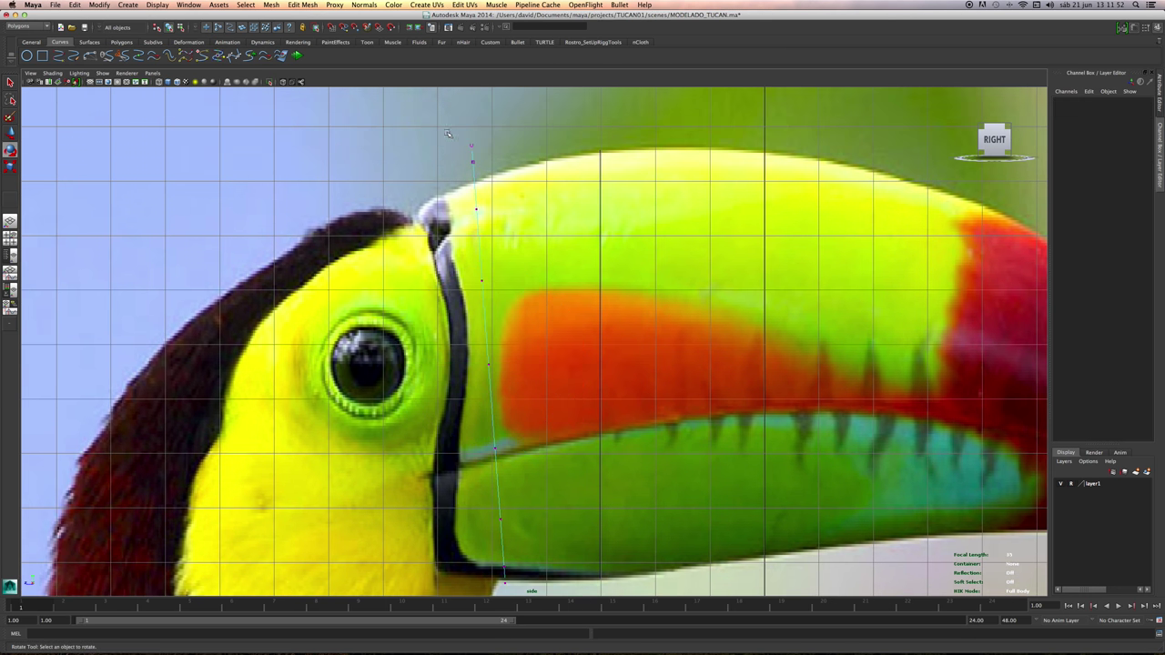
{"action": "left_click_drag", "start_coordinate": [486, 166], "coordinate": [471, 220]}
{"action": "key", "text": "w"}
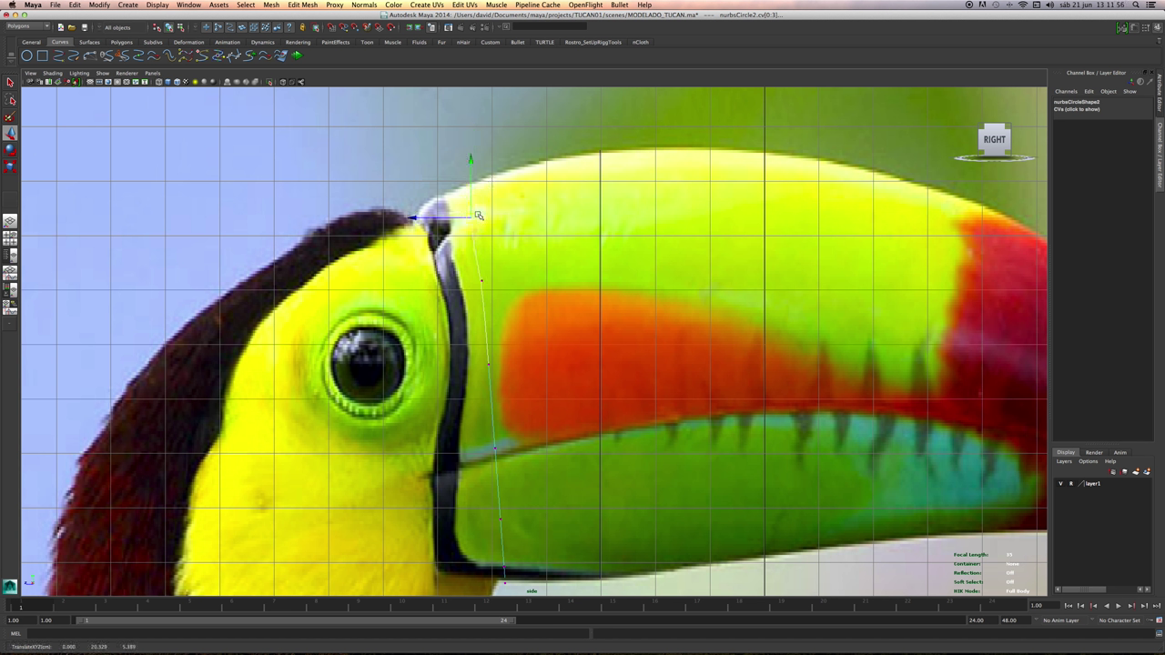
{"action": "key", "text": "e"}
{"action": "left_click_drag", "start_coordinate": [542, 184], "coordinate": [530, 161]}
{"action": "key", "text": "w"}
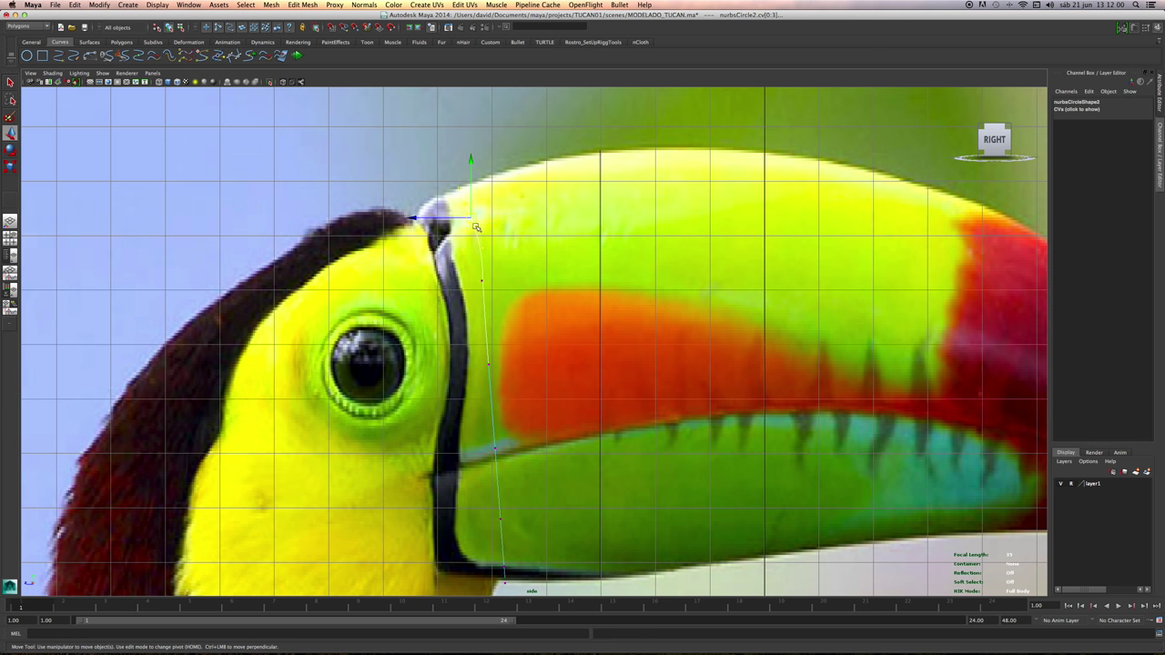
{"action": "left_click_drag", "start_coordinate": [502, 261], "coordinate": [480, 247]}
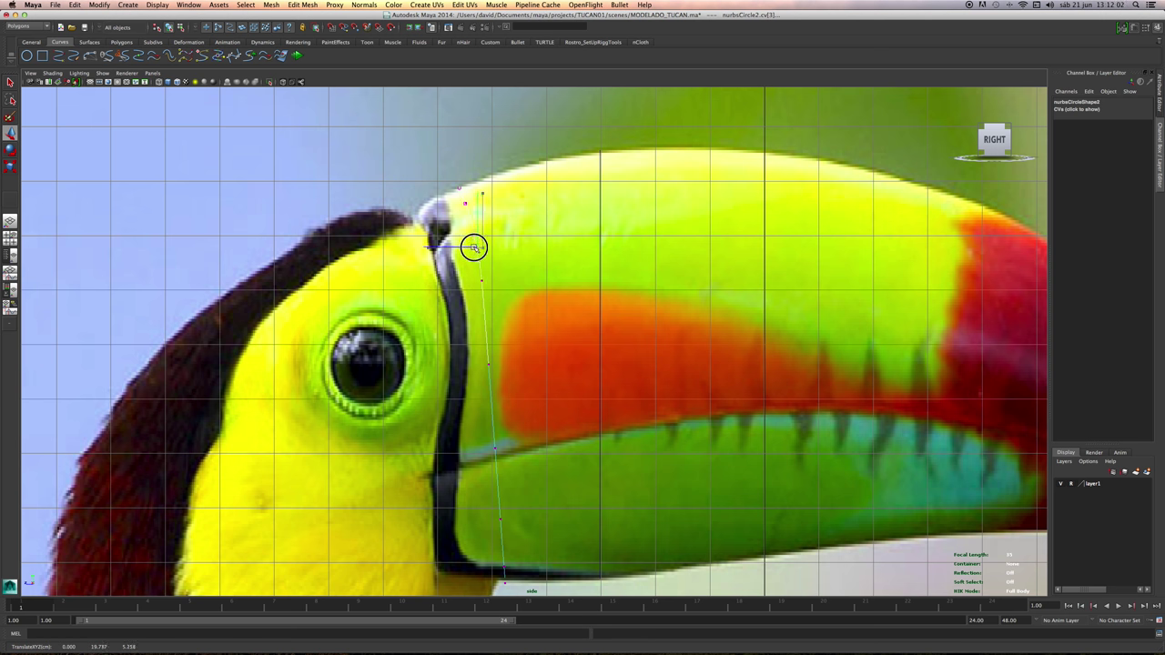
Move the lower control vertices of the beak-base circle to curve it along the base down to the beak's underside.
{"action": "middle_click_drag", "start_coordinate": [481, 246], "coordinate": [467, 176], "text": "alt"}
{"action": "right_click_drag", "start_coordinate": [466, 176], "coordinate": [484, 248], "text": "alt"}
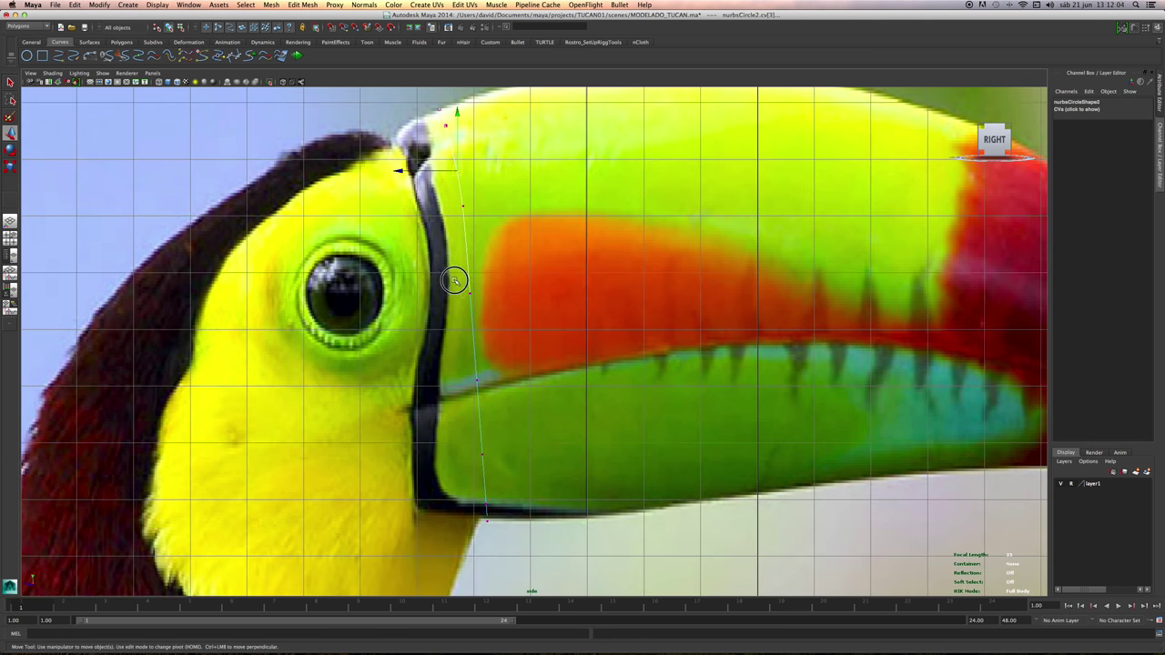
{"action": "left_click", "coordinate": [475, 381]}
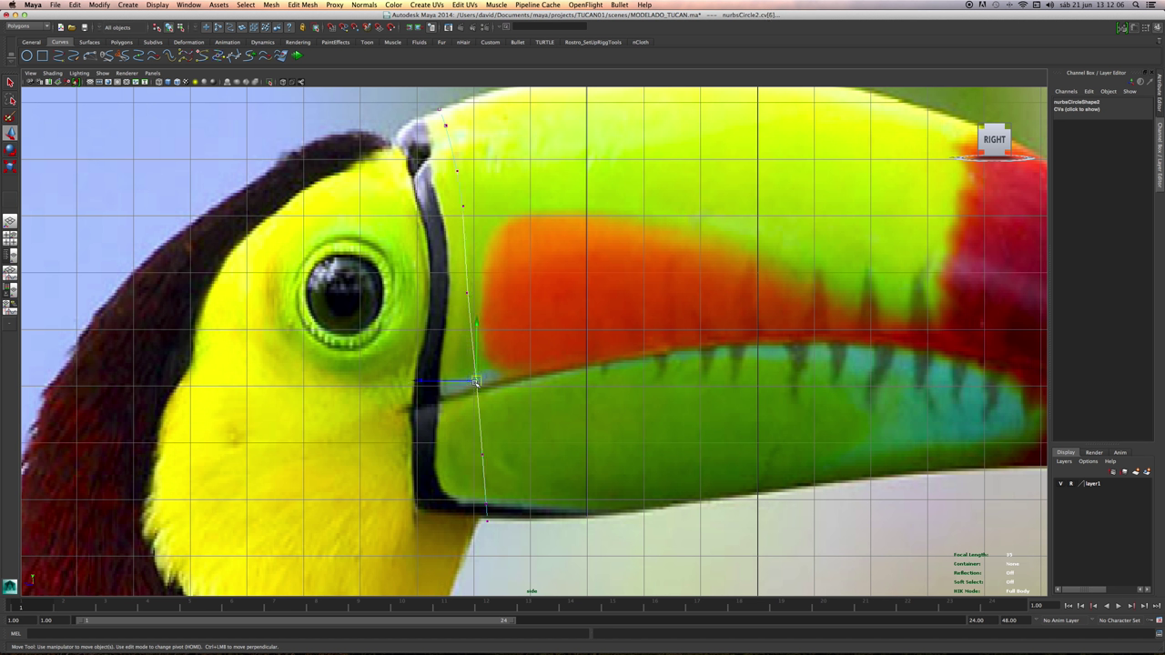
{"action": "left_click_drag", "start_coordinate": [476, 381], "coordinate": [461, 380]}
{"action": "left_click_drag", "start_coordinate": [465, 446], "coordinate": [471, 506]}
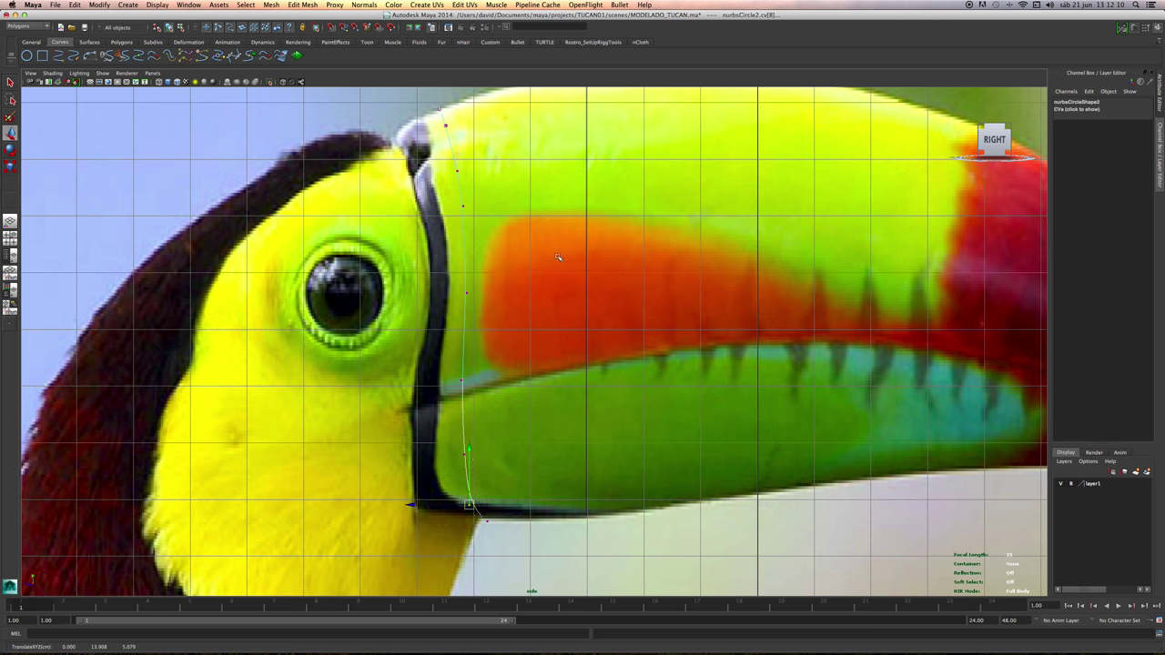
{"action": "middle_click_drag", "start_coordinate": [558, 257], "coordinate": [551, 450], "text": "alt"}
{"action": "right_click_drag", "start_coordinate": [455, 314], "coordinate": [570, 312], "text": "alt"}
{"action": "middle_click_drag", "start_coordinate": [571, 311], "coordinate": [556, 258], "text": "alt"}
{"action": "right_click_drag", "start_coordinate": [570, 279], "coordinate": [570, 326]}
Duplicate the original beak circle, place the copy at Translate Z about 0.99 and scale it uniformly to about 3.83.
{"action": "middle_click_drag", "start_coordinate": [570, 326], "coordinate": [448, 217], "text": "alt"}
{"action": "right_click_drag", "start_coordinate": [628, 264], "coordinate": [507, 259], "text": "alt"}
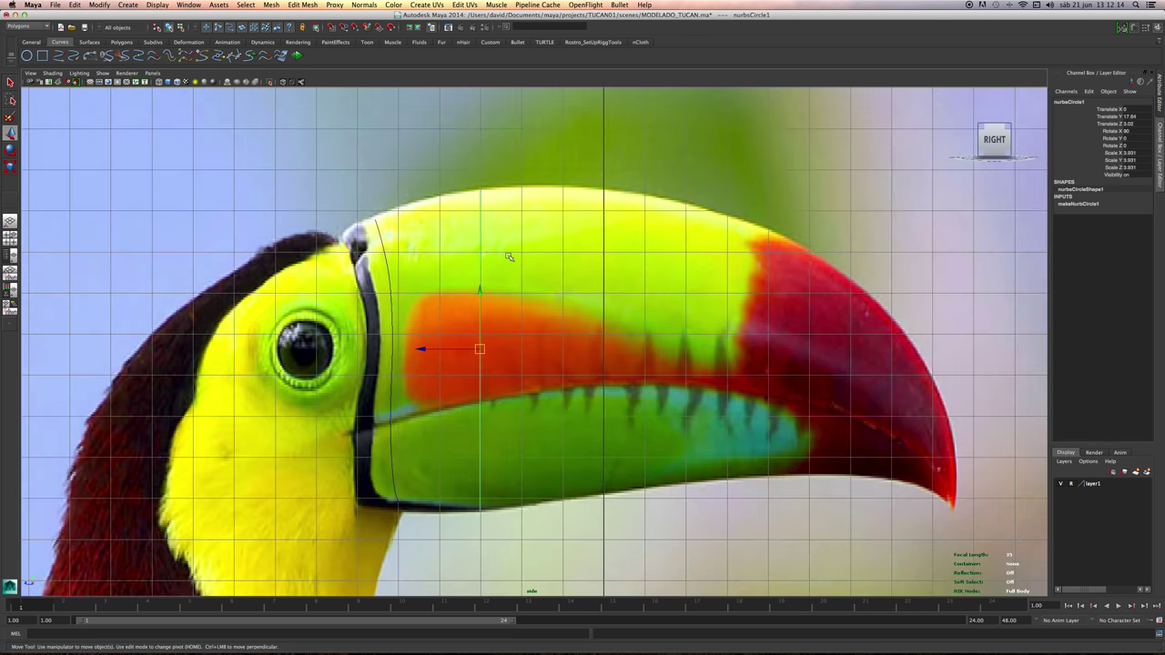
{"action": "key", "text": "ctrl+d"}
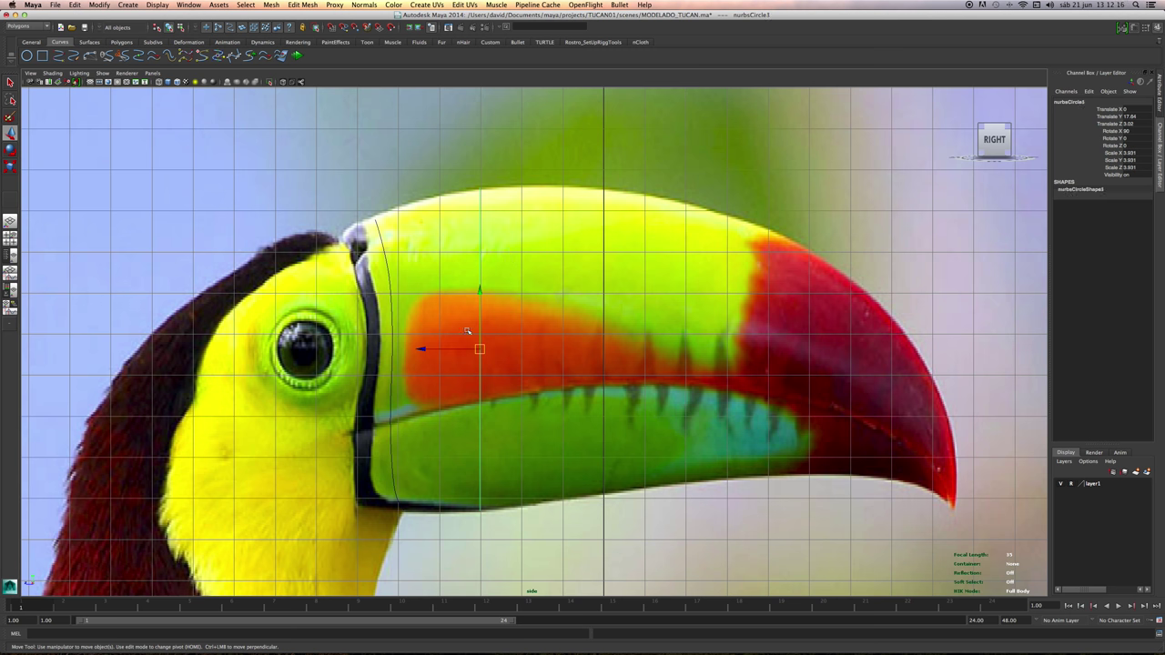
{"action": "left_click_drag", "start_coordinate": [480, 349], "coordinate": [563, 341]}
{"action": "right_click_drag", "start_coordinate": [507, 328], "coordinate": [612, 344], "text": "alt"}
{"action": "middle_click_drag", "start_coordinate": [612, 345], "coordinate": [592, 349], "text": "alt"}
{"action": "key", "text": "r"}
{"action": "left_click_drag", "start_coordinate": [548, 346], "coordinate": [548, 345]}
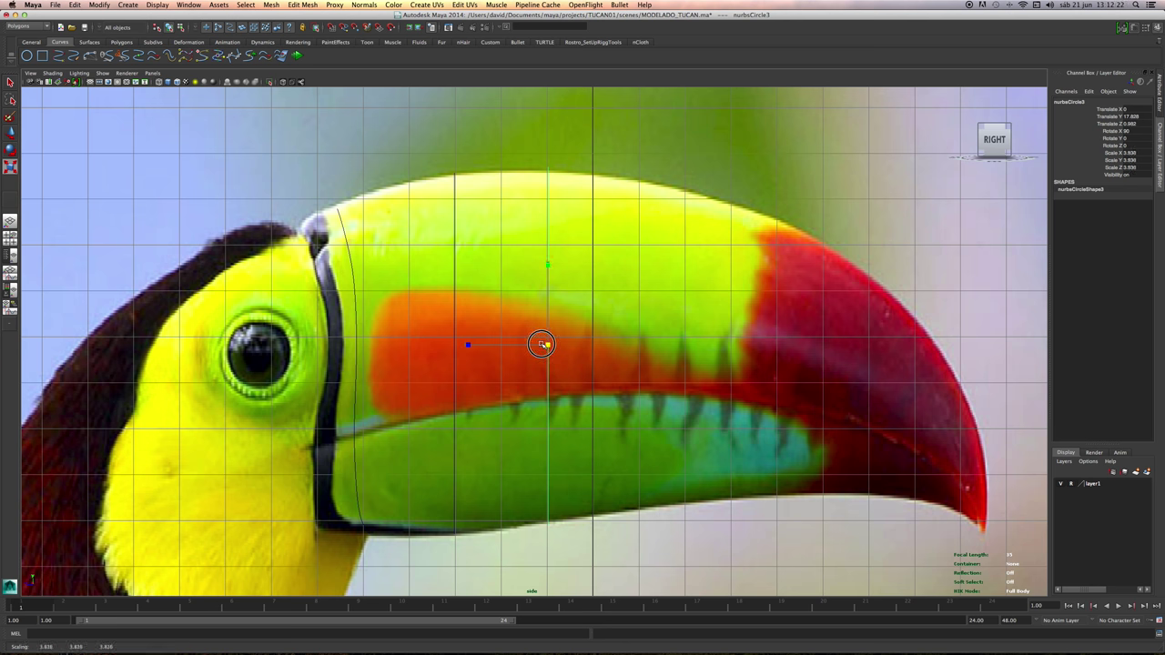
{"action": "scroll", "coordinate": [545, 344], "scroll_direction": "up", "scroll_amount": 2}
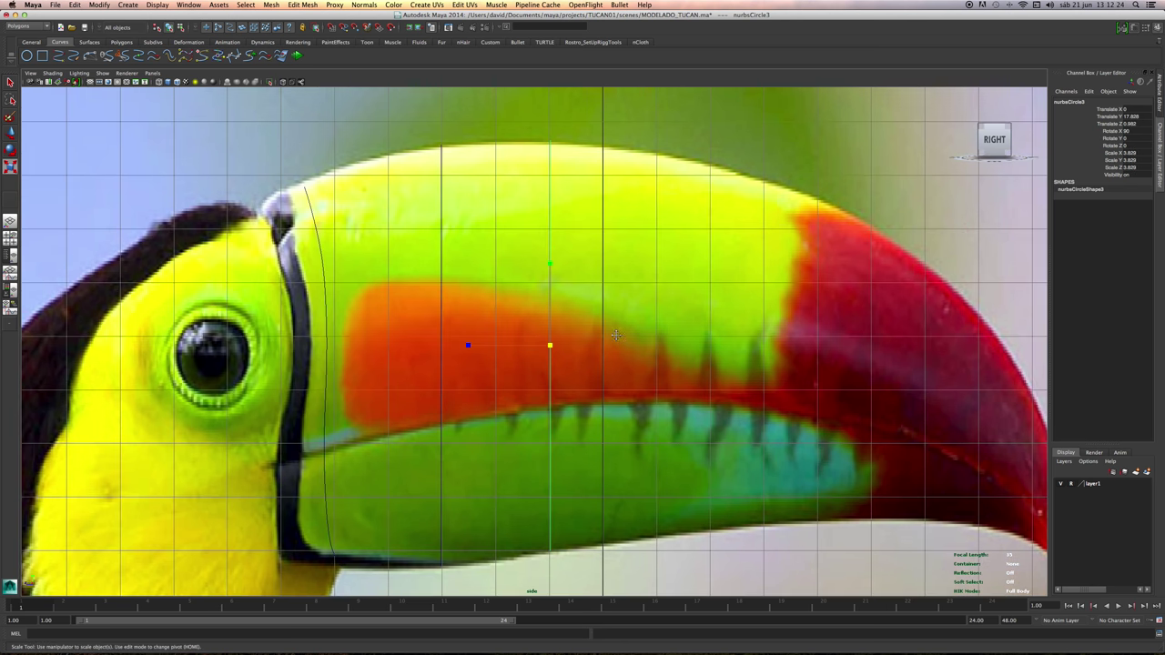
Duplicate that circle, place the copy at Translate Y about 17.85 and Translate Z about -1.2, and scale it to about 3.58.
{"action": "key", "text": "ctrl+d"}
{"action": "key", "text": "w"}
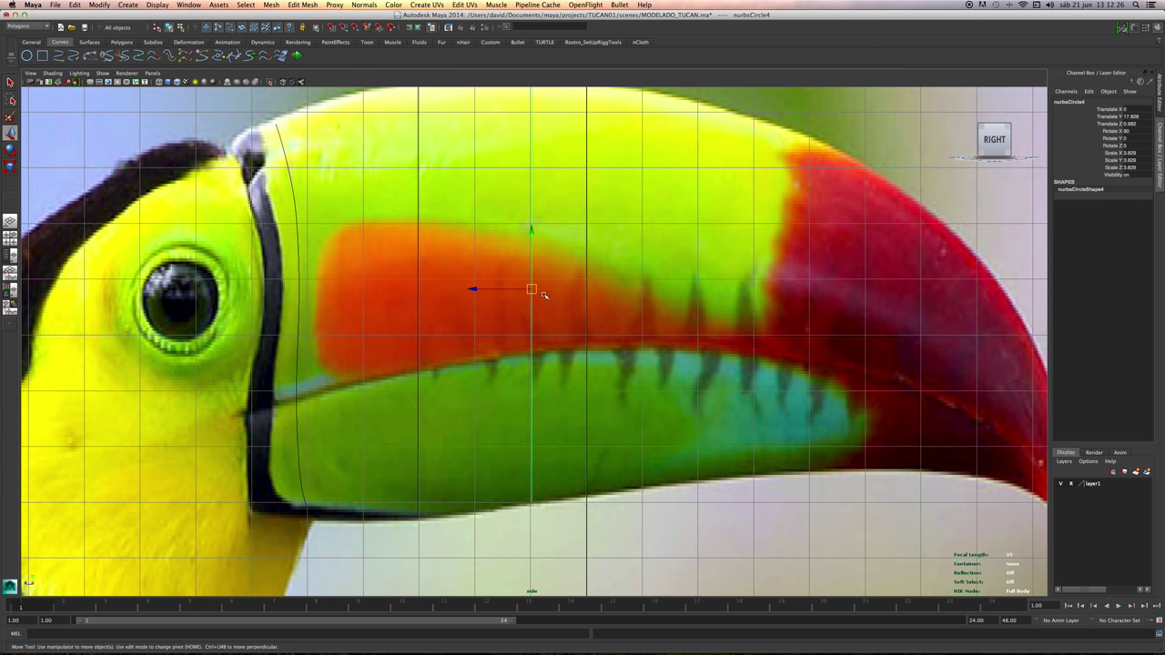
{"action": "left_click_drag", "start_coordinate": [534, 290], "coordinate": [653, 280]}
{"action": "middle_click_drag", "start_coordinate": [637, 287], "coordinate": [579, 353], "text": "alt"}
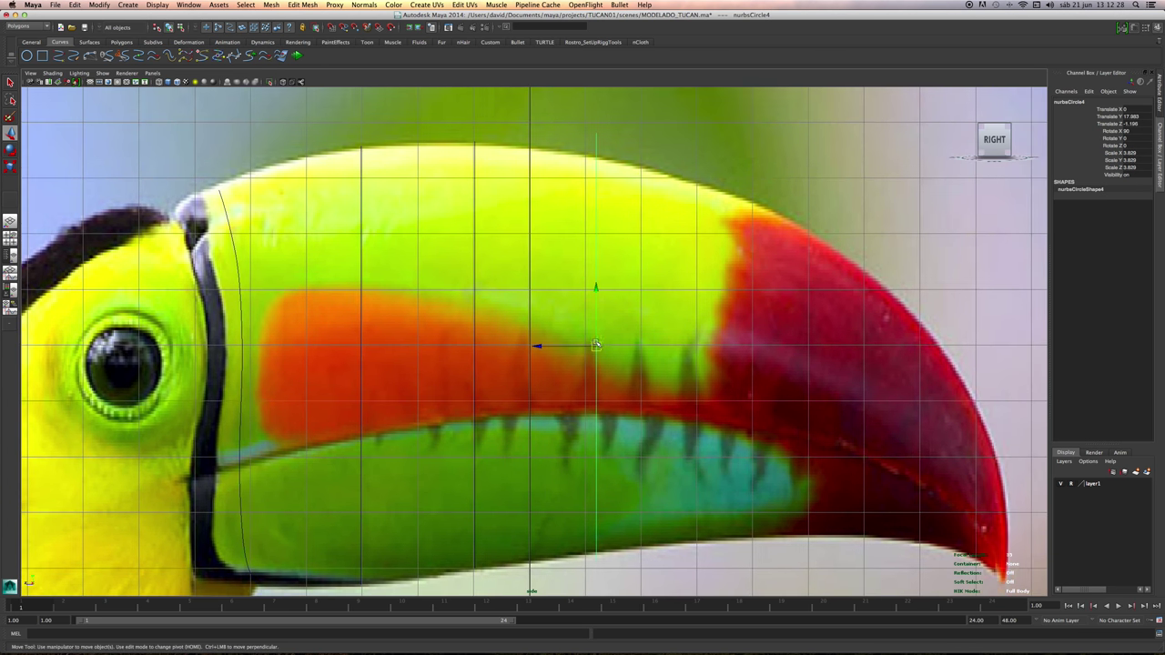
{"action": "left_click_drag", "start_coordinate": [600, 347], "coordinate": [599, 354]}
{"action": "scroll", "coordinate": [599, 355], "scroll_direction": "up", "scroll_amount": 1}
{"action": "middle_click_drag", "start_coordinate": [645, 369], "coordinate": [578, 358], "text": "alt"}
{"action": "key", "text": "r"}
{"action": "mouse_move", "coordinate": [536, 342]}
{"action": "left_mouse_down"}
{"action": "mouse_move", "coordinate": [508, 341]}
{"action": "mouse_move", "coordinate": [537, 343]}
{"action": "left_mouse_up"}
Duplicate the circle to the start of the red area at Translate Y about 17.61, Translate Z about -3.66, scaled uniformly to 3.12.
{"action": "key", "text": "w"}
{"action": "middle_click_drag", "start_coordinate": [547, 341], "coordinate": [568, 316], "text": "alt"}
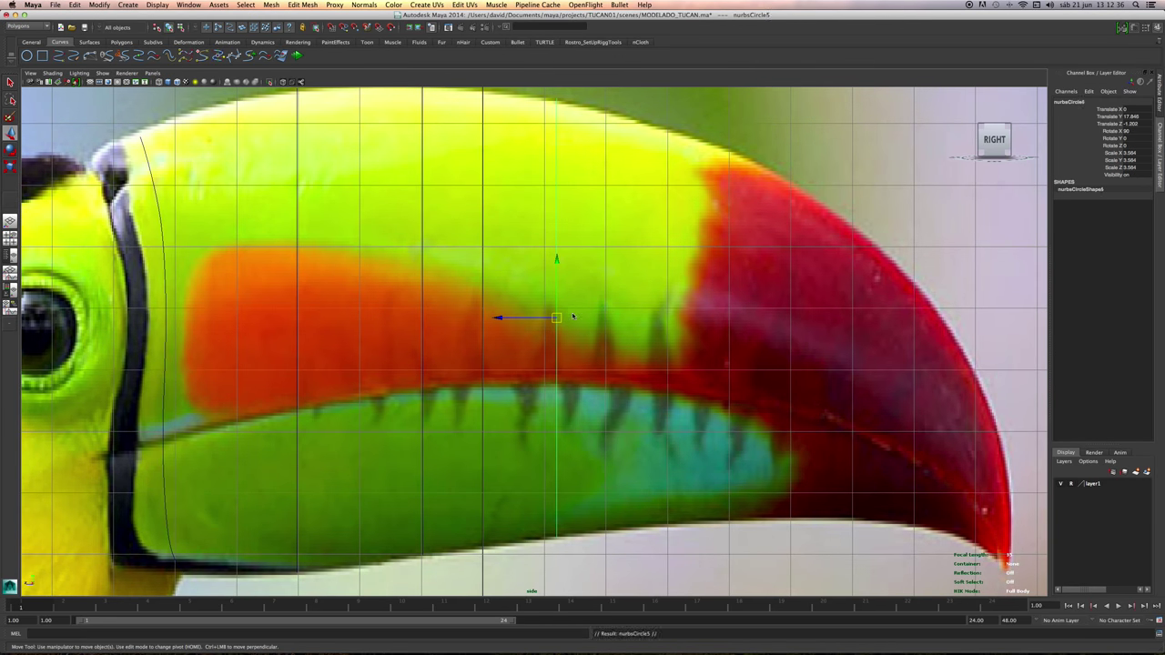
{"action": "left_click_drag", "start_coordinate": [557, 317], "coordinate": [707, 331]}
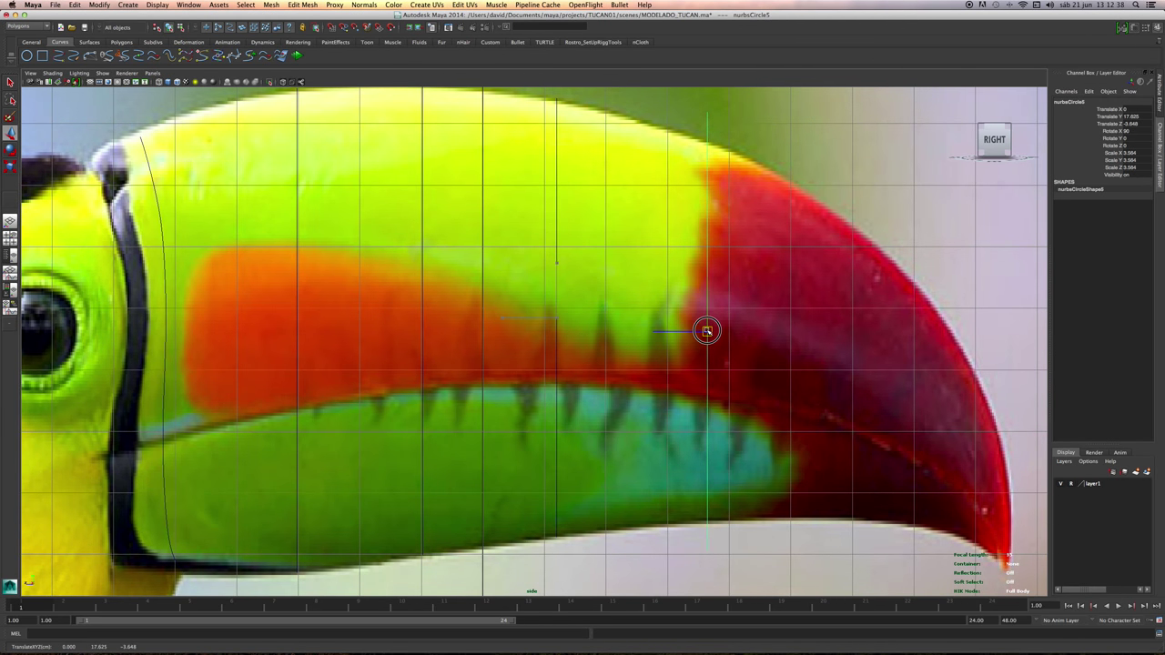
{"action": "scroll", "coordinate": [711, 330], "scroll_direction": "down", "scroll_amount": 3}
{"action": "middle_click_drag", "start_coordinate": [714, 329], "coordinate": [688, 307], "text": "alt"}
{"action": "right_click_drag", "start_coordinate": [651, 311], "coordinate": [701, 332], "text": "alt"}
{"action": "key", "text": "r"}
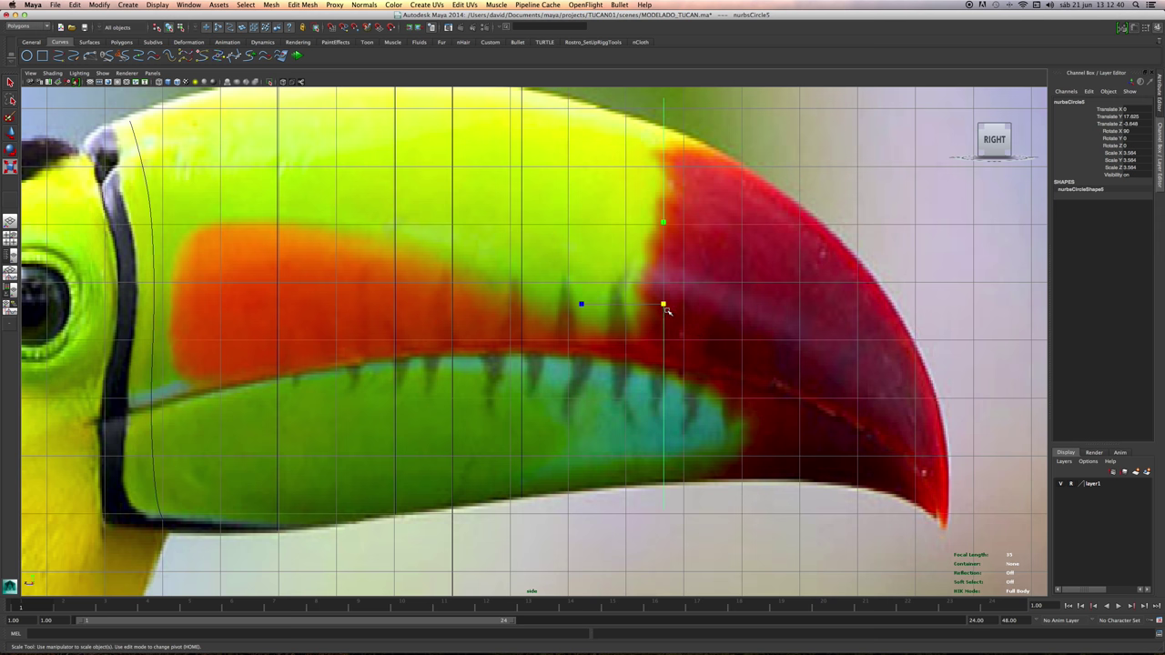
{"action": "left_click_drag", "start_coordinate": [664, 305], "coordinate": [636, 305]}
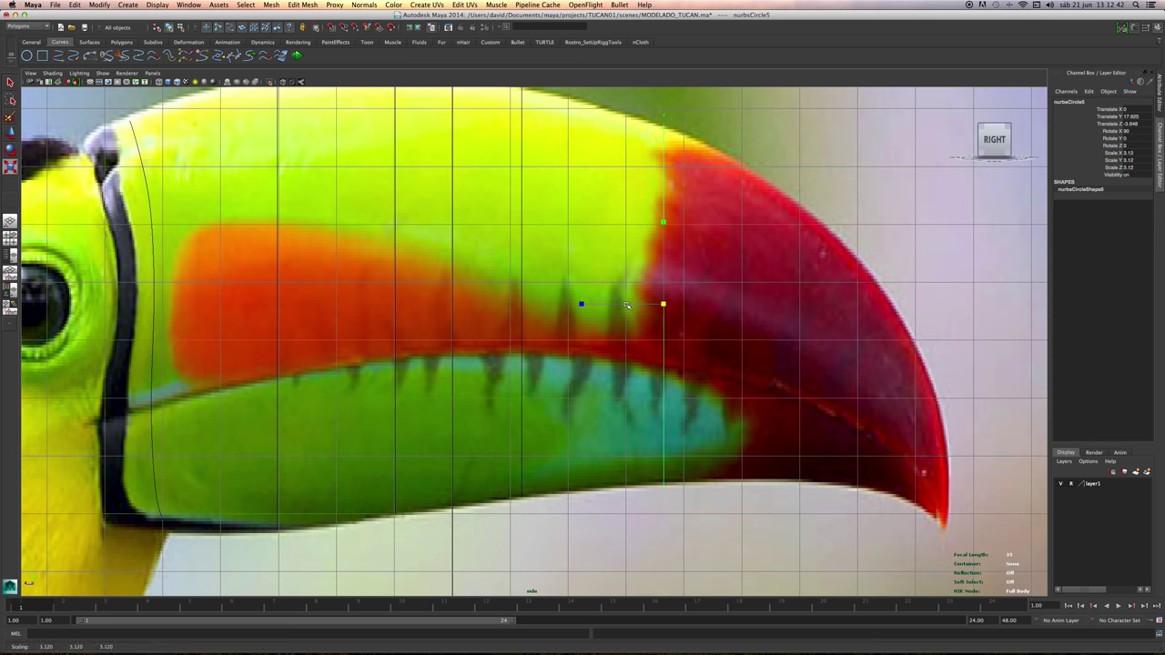
{"action": "key", "text": "w"}
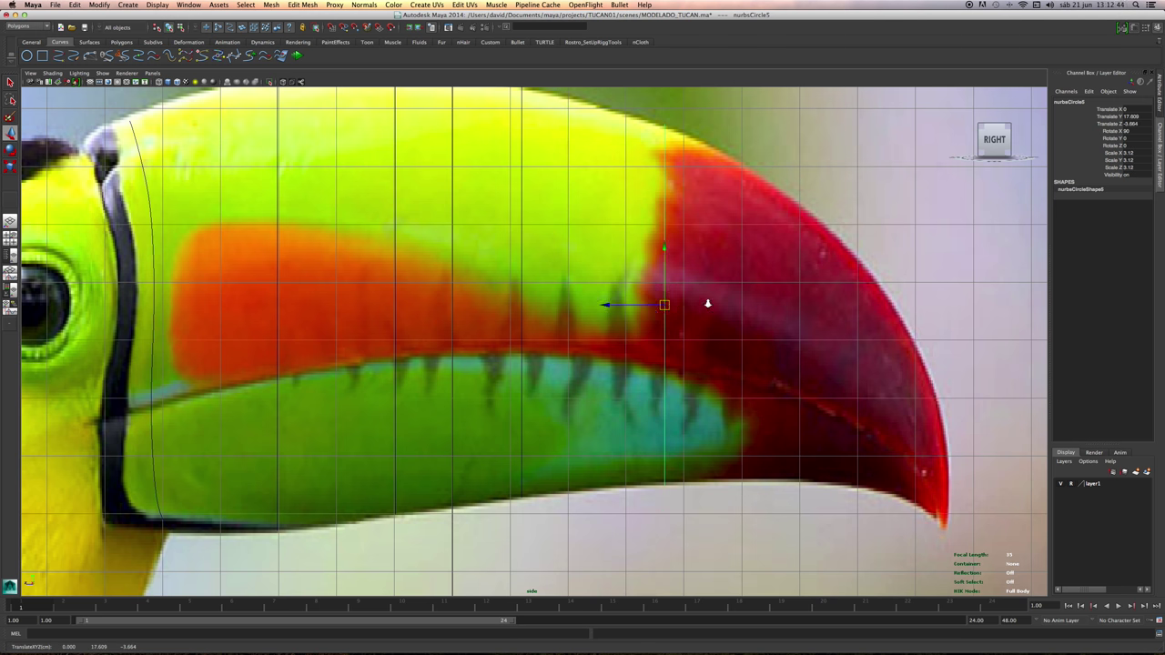
Duplicate the circle into the red tip area at Translate Y about 17.11, Translate Z about -5.55, scaled uniformly to about 2.55.
{"action": "right_click_drag", "start_coordinate": [708, 304], "coordinate": [677, 309], "text": "alt"}
{"action": "left_click_drag", "start_coordinate": [642, 311], "coordinate": [733, 326]}
{"action": "middle_click_drag", "start_coordinate": [733, 320], "coordinate": [708, 340], "text": "alt"}
{"action": "key", "text": "r"}
{"action": "mouse_move", "coordinate": [707, 346]}
{"action": "left_mouse_down"}
{"action": "mouse_move", "coordinate": [665, 346]}
{"action": "mouse_move", "coordinate": [707, 358]}
{"action": "left_mouse_up"}
{"action": "key", "text": "w"}
{"action": "key", "text": "r"}
{"action": "key", "text": "w"}
Duplicate the curved beak-base circle and move the copy back onto the black band at Translate Z about 5.7.
{"action": "middle_click_drag", "start_coordinate": [791, 348], "coordinate": [964, 339], "text": "alt"}
{"action": "scroll", "coordinate": [410, 351], "scroll_direction": "up", "scroll_amount": 1}
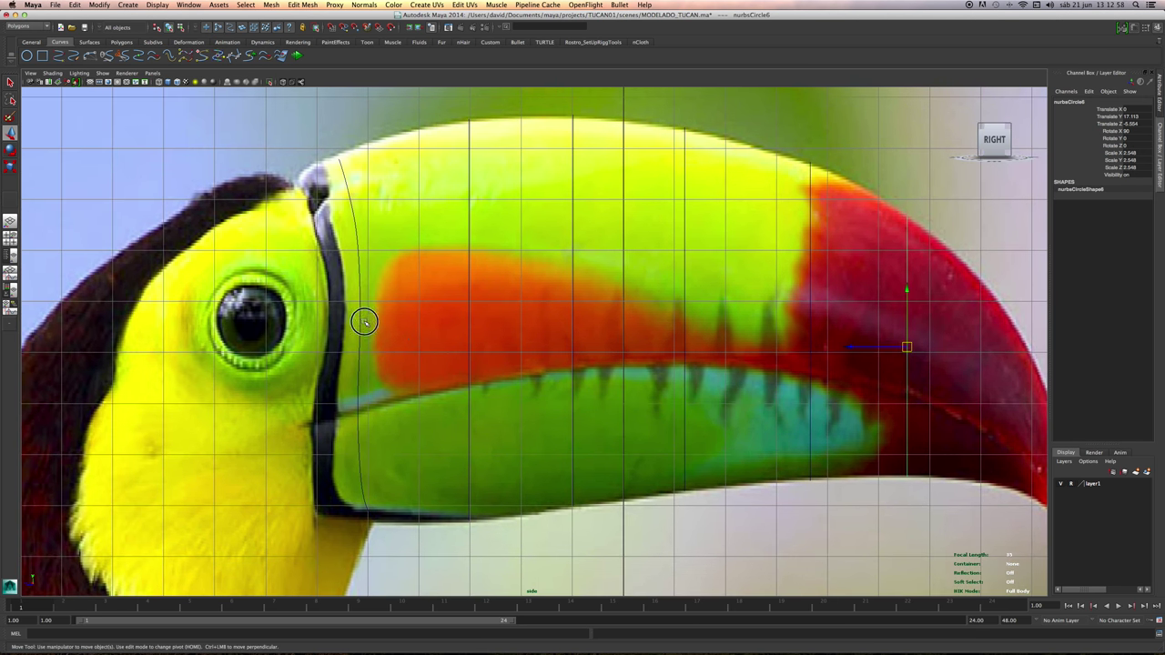
{"action": "left_click_drag", "start_coordinate": [364, 321], "coordinate": [401, 343]}
{"action": "middle_click_drag", "start_coordinate": [355, 349], "coordinate": [436, 371], "text": "alt"}
{"action": "scroll", "coordinate": [436, 371], "scroll_direction": "up", "scroll_amount": 1}
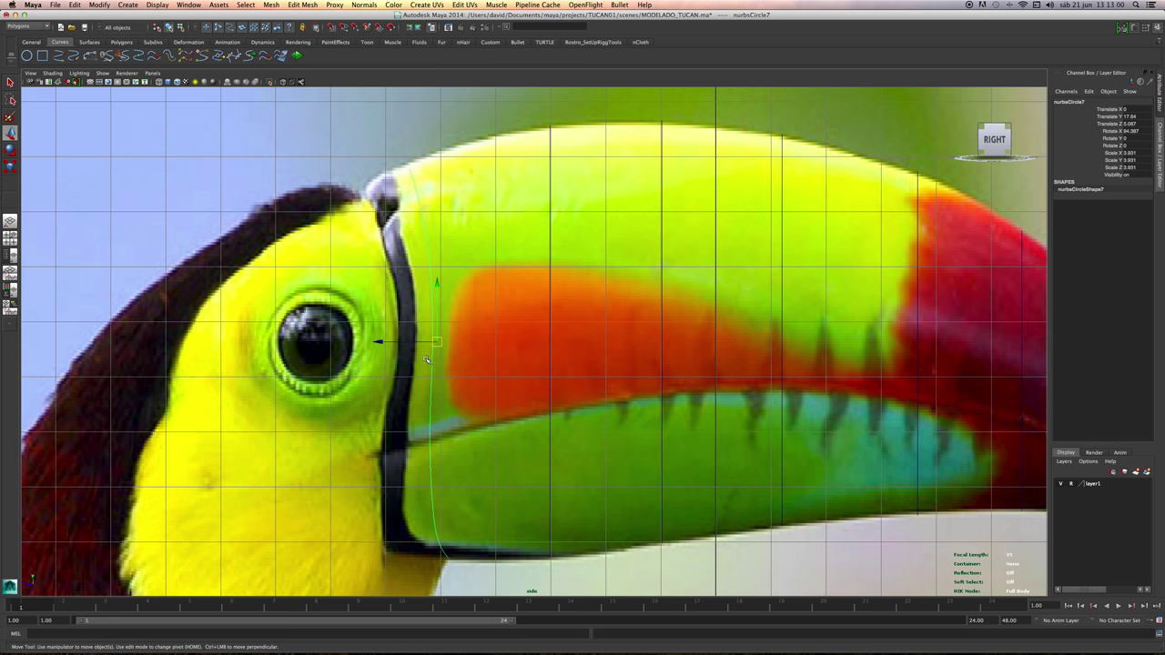
{"action": "left_click_drag", "start_coordinate": [421, 343], "coordinate": [386, 340]}
{"action": "middle_click_drag", "start_coordinate": [394, 323], "coordinate": [470, 374], "text": "alt"}
{"action": "scroll", "coordinate": [470, 374], "scroll_direction": "up", "scroll_amount": 1}
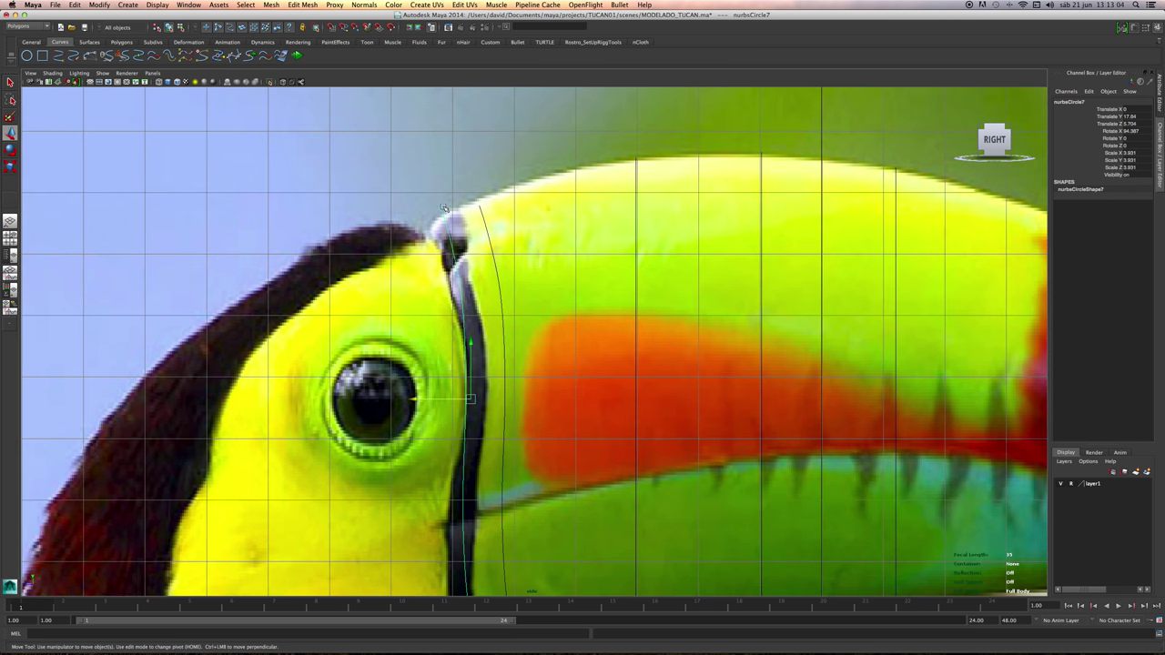
Move the upper control vertices of the rear copy to follow the head side of the black band.
{"action": "right_click", "coordinate": [439, 211]}
{"action": "left_click", "coordinate": [403, 210]}
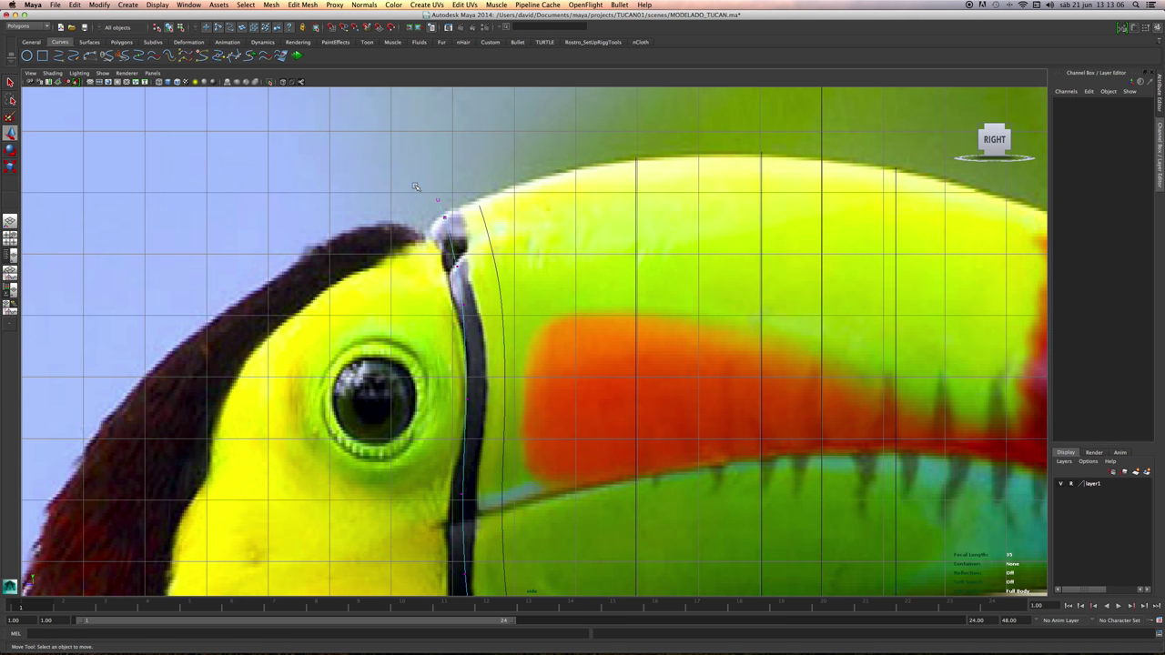
{"action": "left_click_drag", "start_coordinate": [460, 209], "coordinate": [432, 238]}
{"action": "left_click_drag", "start_coordinate": [466, 276], "coordinate": [450, 256]}
{"action": "left_click_drag", "start_coordinate": [457, 267], "coordinate": [447, 274]}
{"action": "left_click_drag", "start_coordinate": [466, 316], "coordinate": [445, 293]}
{"action": "left_click_drag", "start_coordinate": [462, 309], "coordinate": [460, 307]}
{"action": "scroll", "coordinate": [455, 318], "scroll_direction": "down", "scroll_amount": 2}
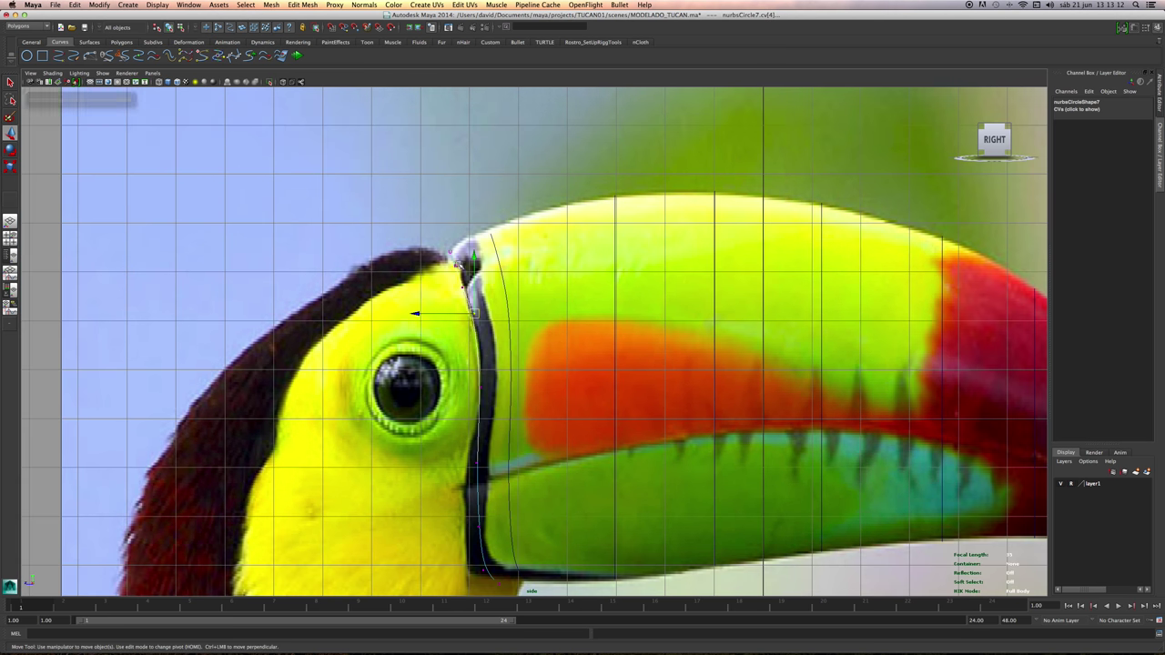
Move the middle and lower control vertices of the rear copy to follow the black band down to its lower corner.
{"action": "left_click_drag", "start_coordinate": [451, 372], "coordinate": [483, 355]}
{"action": "left_click_drag", "start_coordinate": [460, 402], "coordinate": [480, 421]}
{"action": "middle_click_drag", "start_coordinate": [548, 551], "coordinate": [538, 435], "text": "alt"}
{"action": "scroll", "coordinate": [538, 434], "scroll_direction": "up", "scroll_amount": 2}
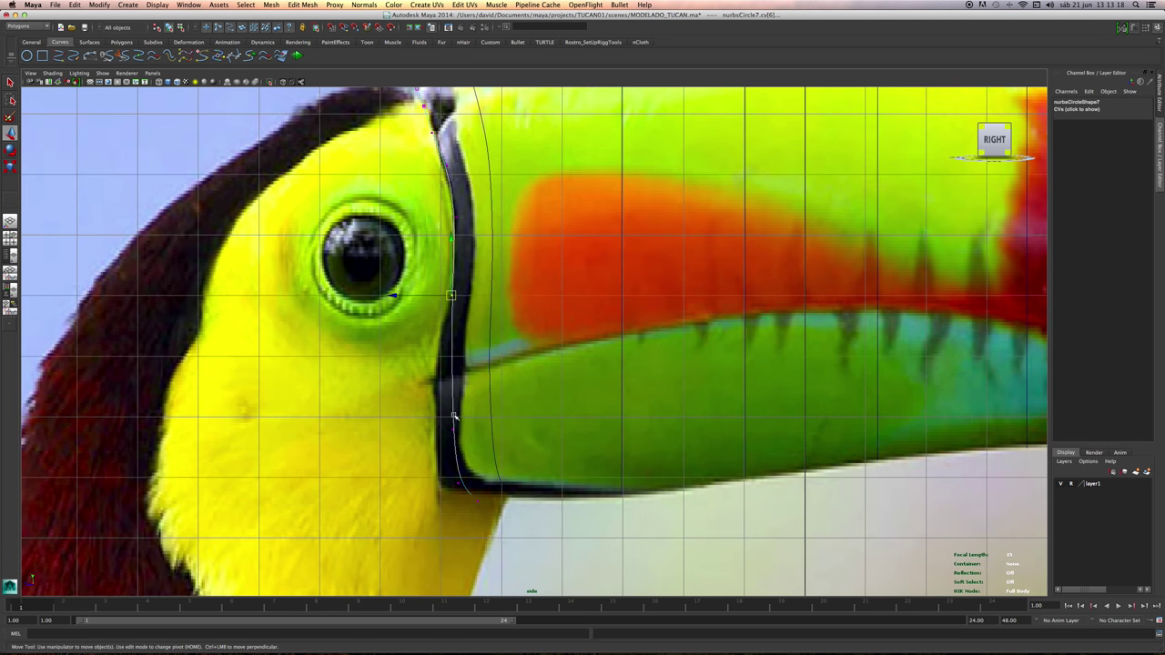
{"action": "left_click_drag", "start_coordinate": [458, 433], "coordinate": [430, 379]}
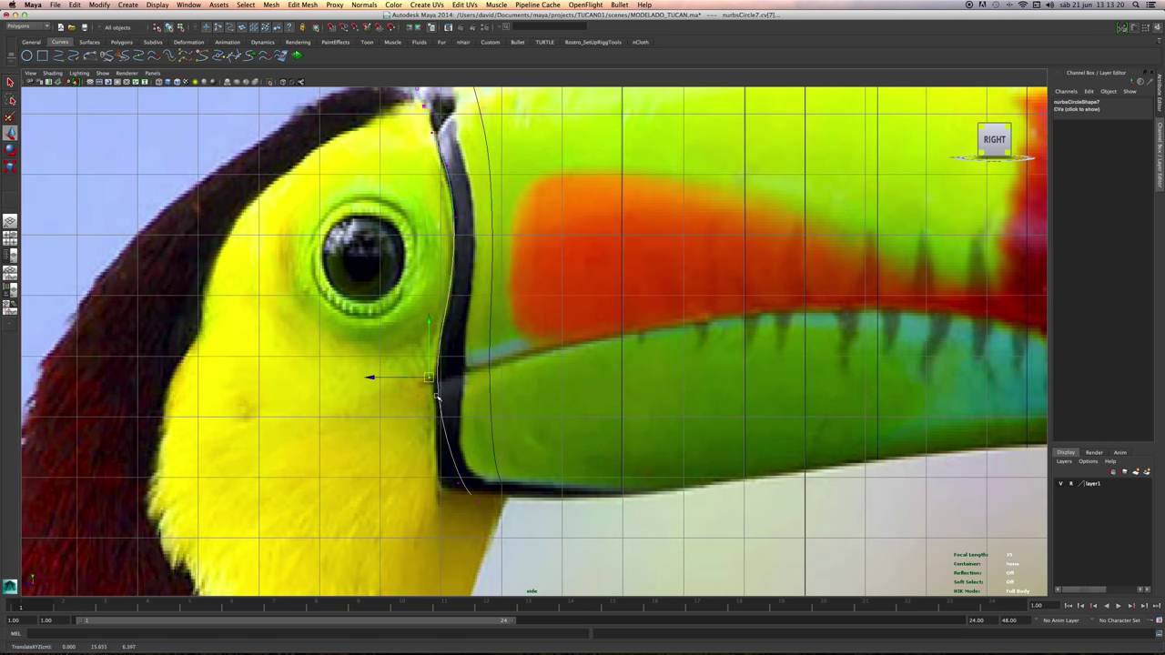
{"action": "middle_click_drag", "start_coordinate": [437, 479], "coordinate": [431, 405], "text": "alt"}
{"action": "left_click_drag", "start_coordinate": [454, 411], "coordinate": [432, 396]}
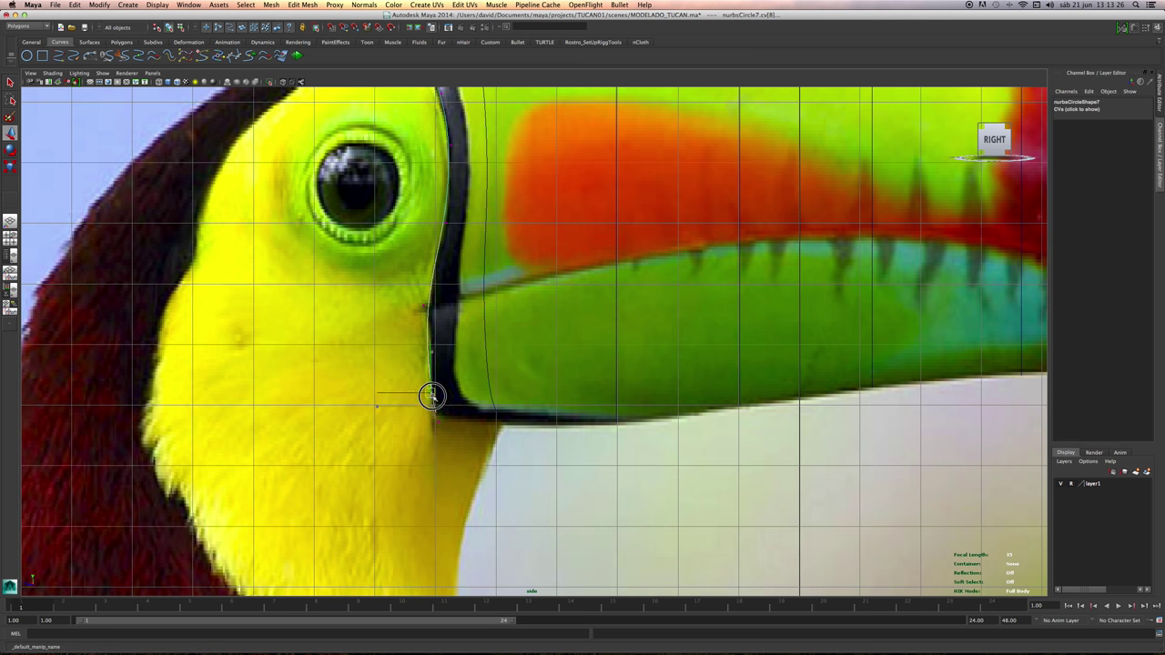
In the perspective view, select the two curved base circles together and narrow them slightly along X.
{"action": "middle_click_drag", "start_coordinate": [434, 395], "coordinate": [449, 555], "text": "alt"}
{"action": "middle_click_drag", "start_coordinate": [380, 428], "coordinate": [315, 387], "text": "alt"}
{"action": "left_click", "coordinate": [11, 222]}
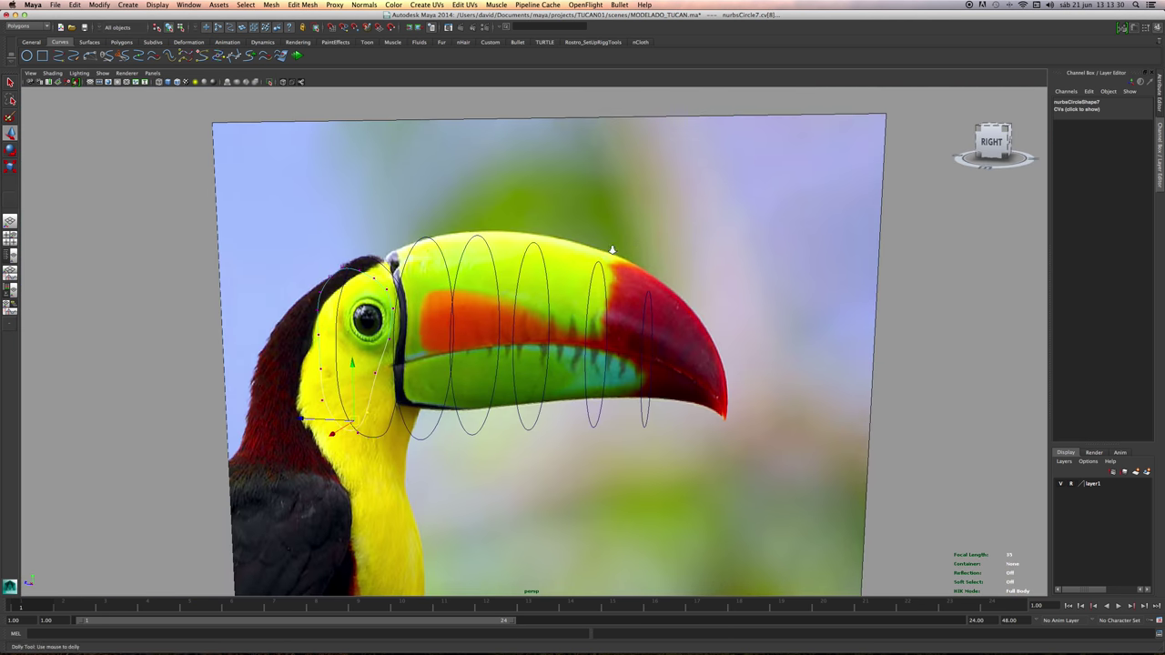
{"action": "left_click_drag", "start_coordinate": [610, 252], "coordinate": [393, 350], "text": "alt"}
{"action": "middle_click_drag", "start_coordinate": [394, 350], "coordinate": [523, 246], "text": "alt"}
{"action": "mouse_move", "coordinate": [522, 246]}
{"action": "left_mouse_down", "text": "alt"}
{"action": "mouse_move", "coordinate": [542, 276]}
{"action": "mouse_move", "coordinate": [534, 257]}
{"action": "left_mouse_up", "text": "alt"}
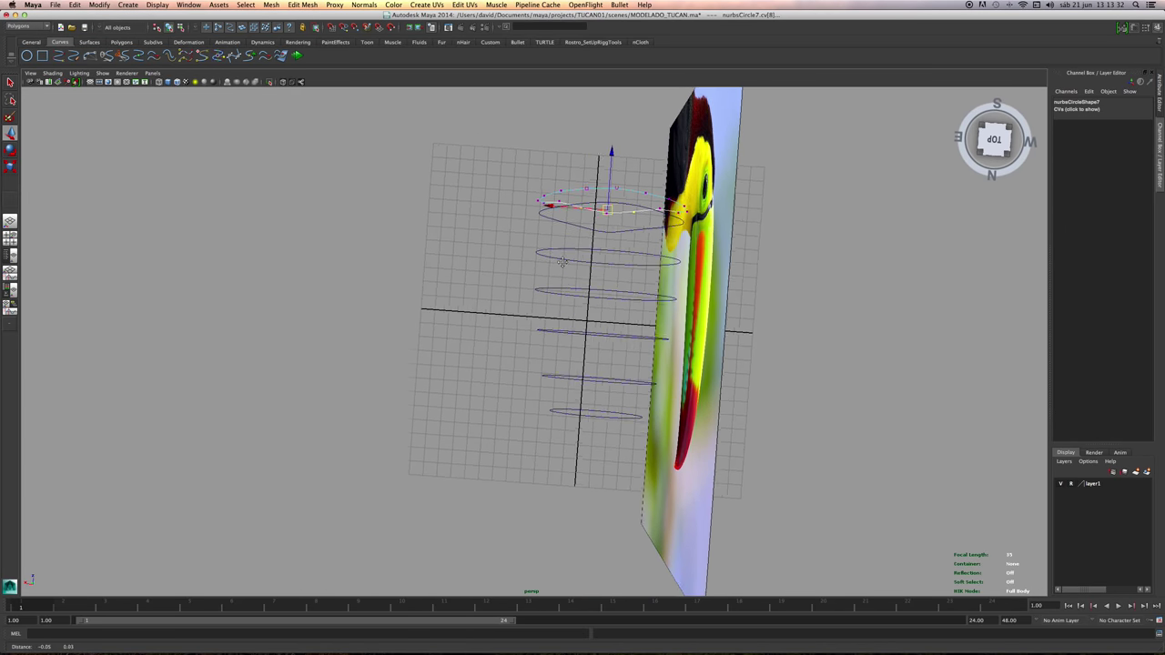
{"action": "middle_click_drag", "start_coordinate": [548, 278], "coordinate": [481, 295], "text": "alt"}
{"action": "left_click_drag", "start_coordinate": [481, 295], "coordinate": [504, 306], "text": "alt"}
{"action": "middle_click_drag", "start_coordinate": [507, 293], "coordinate": [516, 308], "text": "alt"}
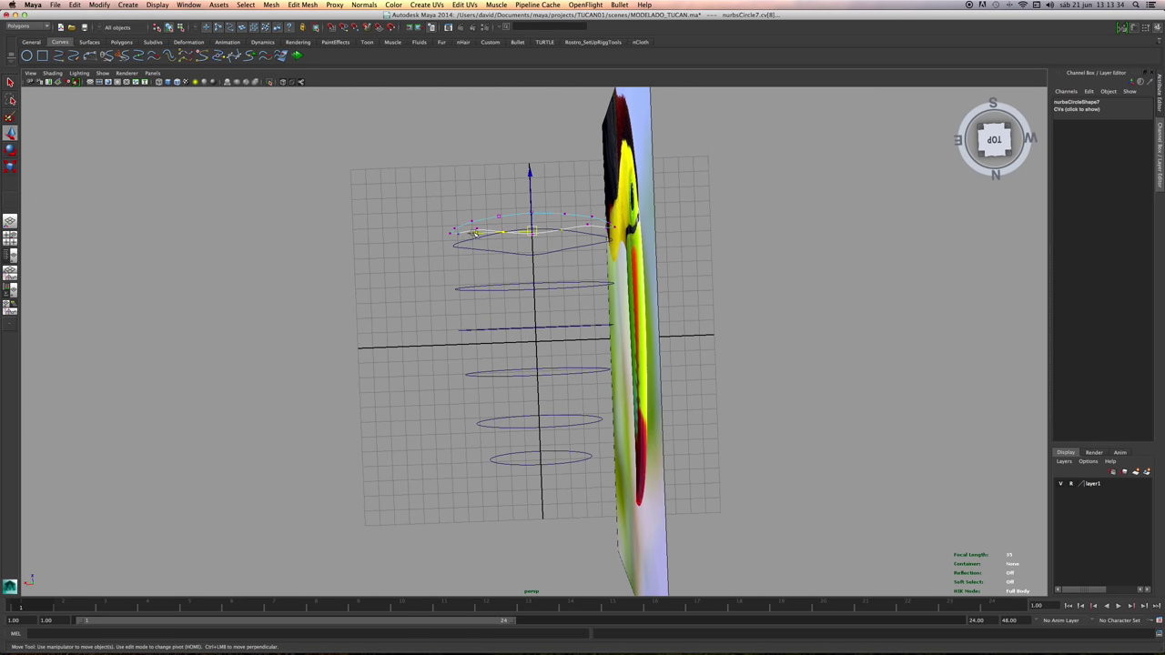
{"action": "right_click_drag", "start_coordinate": [473, 223], "coordinate": [473, 270]}
{"action": "middle_click_drag", "start_coordinate": [473, 249], "coordinate": [484, 274], "text": "alt"}
{"action": "left_click", "coordinate": [470, 265], "text": "shift"}
{"action": "key", "text": "r"}
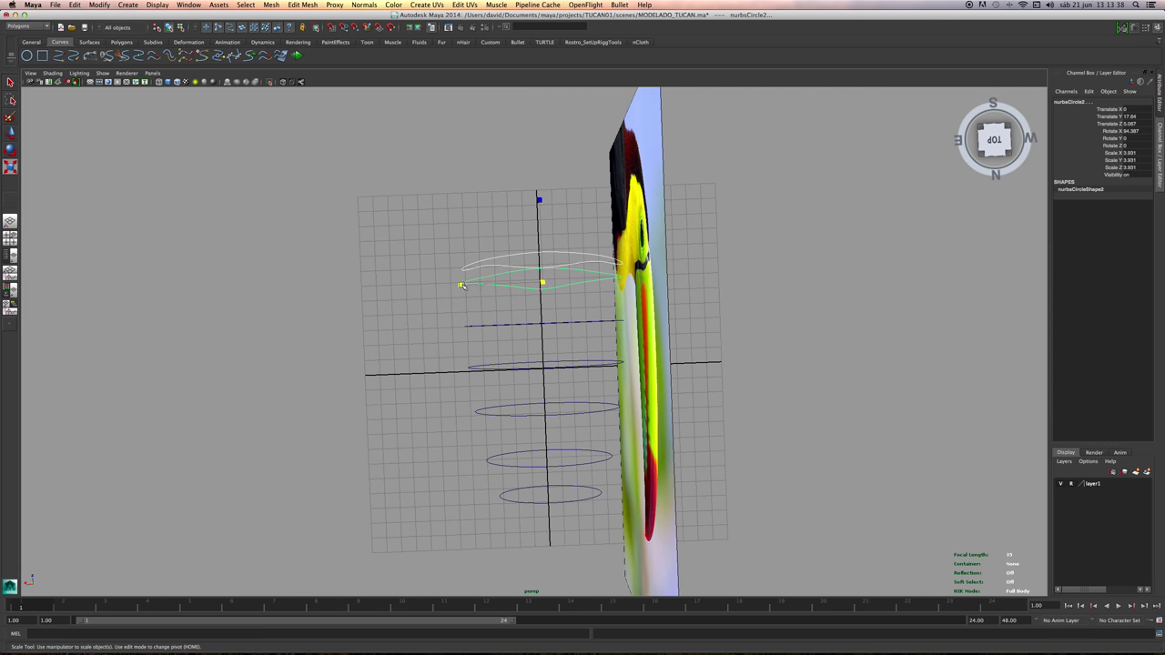
{"action": "left_click_drag", "start_coordinate": [462, 285], "coordinate": [466, 285]}
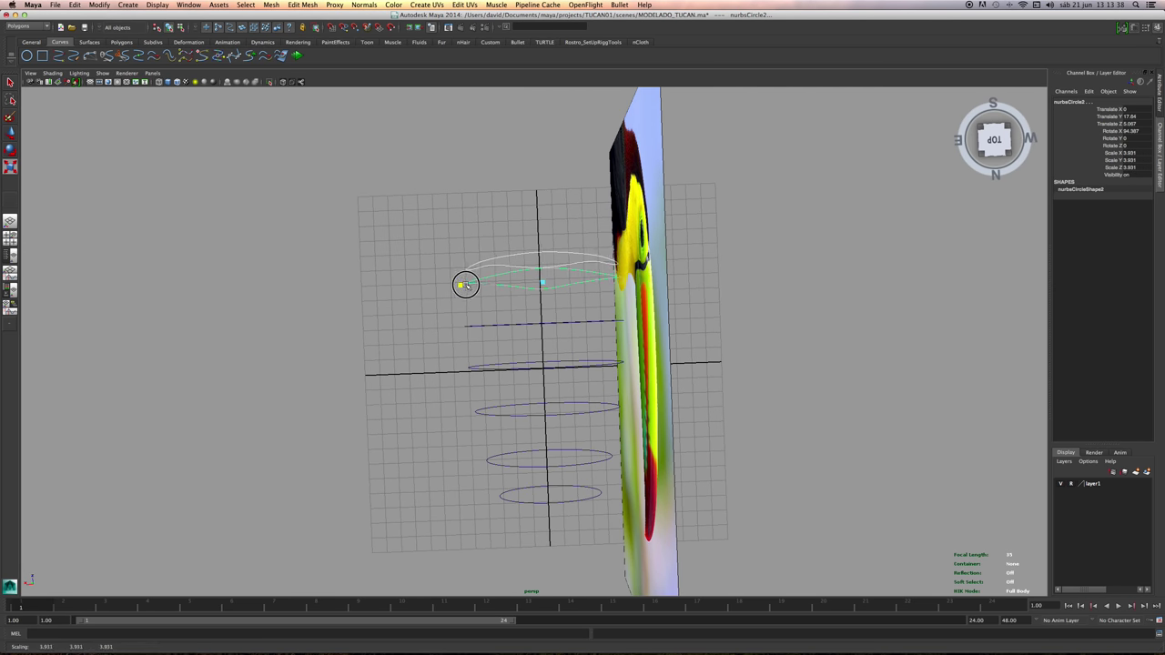
Narrow the next three circles in front of the base pair along X to match the base circles' width.
{"action": "left_click", "coordinate": [472, 327]}
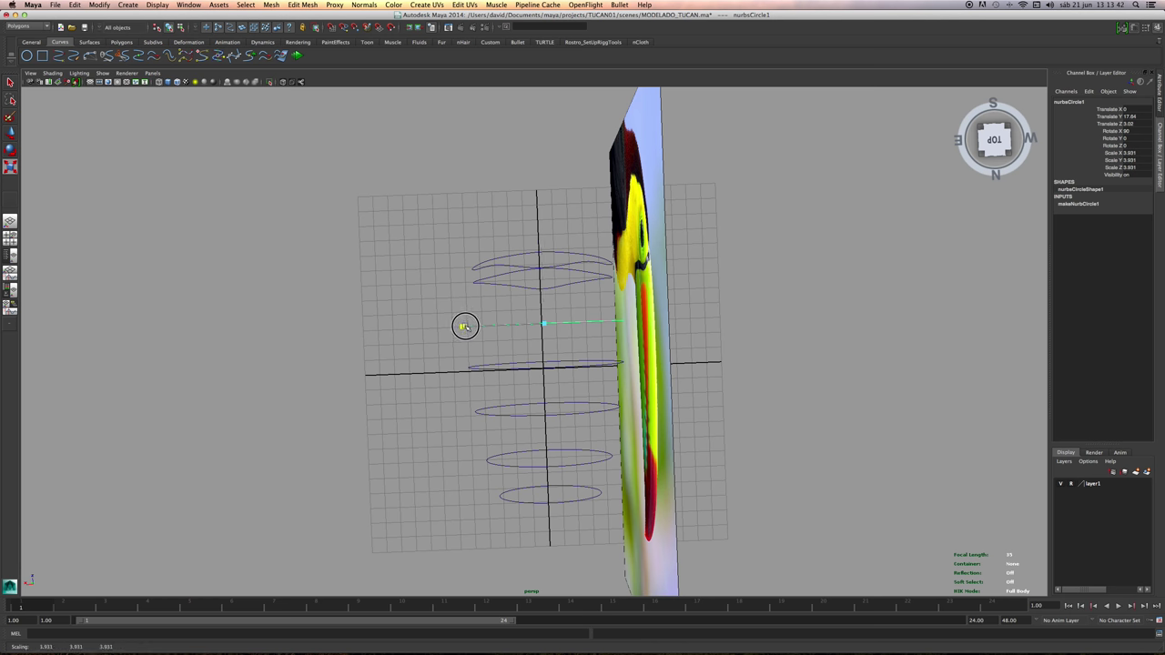
{"action": "left_click_drag", "start_coordinate": [469, 326], "coordinate": [471, 326]}
{"action": "left_click", "coordinate": [470, 405]}
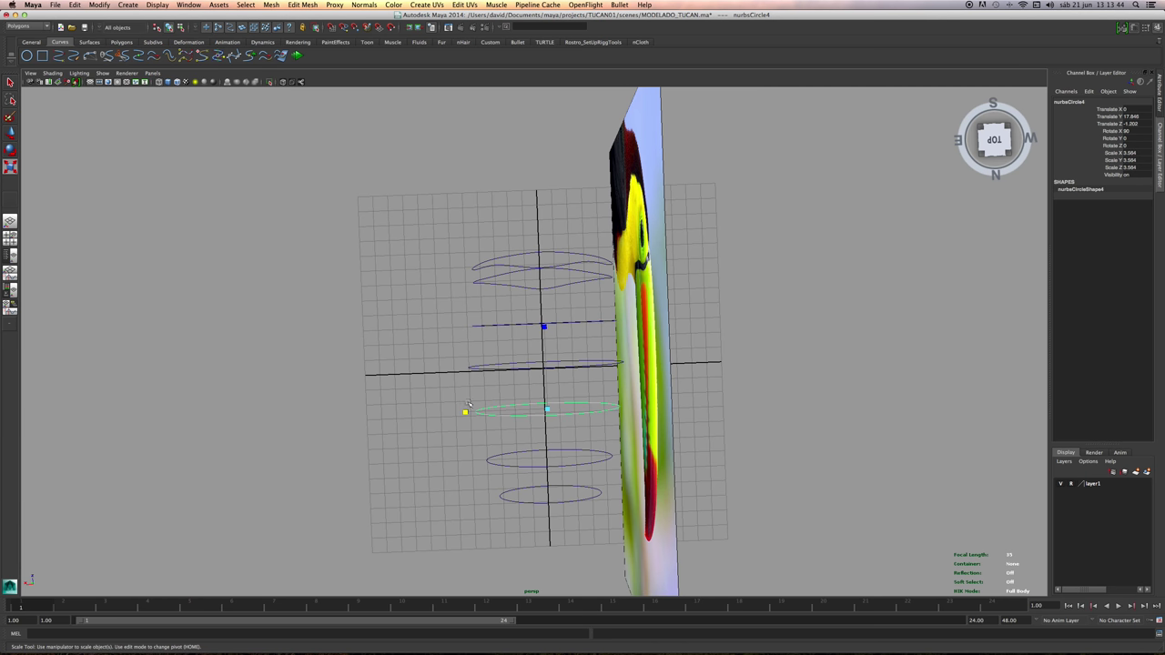
{"action": "left_click_drag", "start_coordinate": [472, 414], "coordinate": [472, 413]}
{"action": "left_click_drag", "start_coordinate": [469, 367], "coordinate": [470, 367]}
Select all the beak circles and scale them together along X, viewed from the back.
{"action": "left_click_drag", "start_coordinate": [506, 374], "coordinate": [539, 327], "text": "alt"}
{"action": "left_click_drag", "start_coordinate": [539, 327], "coordinate": [530, 328], "text": "alt"}
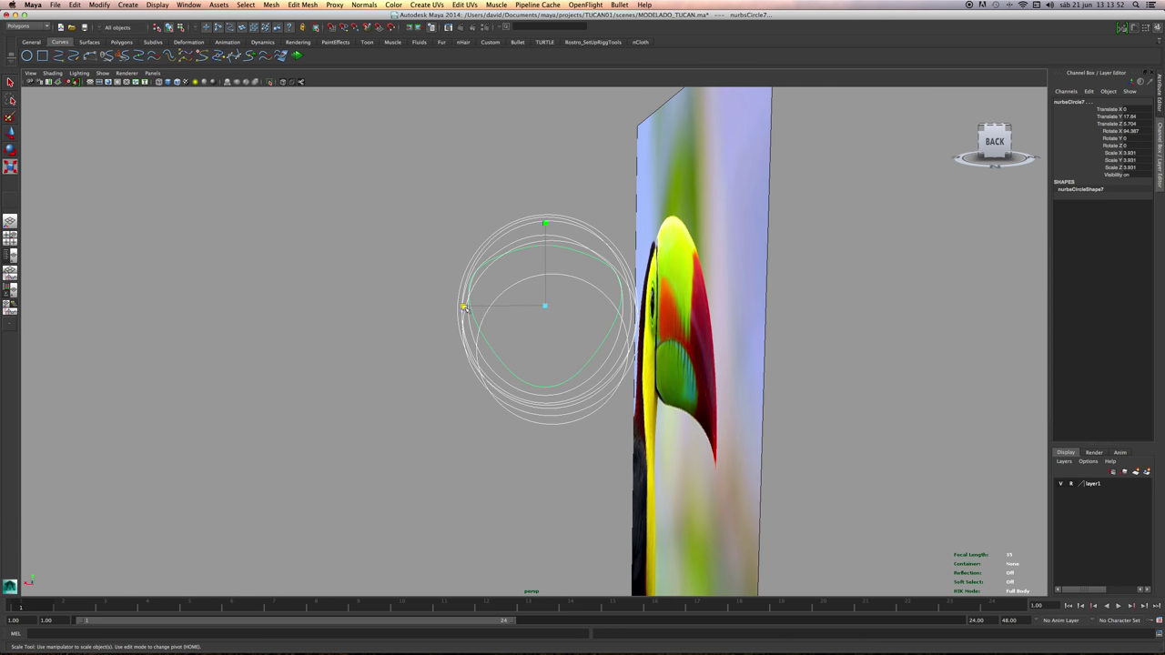
{"action": "left_click_drag", "start_coordinate": [464, 307], "coordinate": [629, 300]}
{"action": "left_click", "coordinate": [828, 325]}
Select all the beak circles one after another, in order from the front circle to the rear base circle.
{"action": "left_click_drag", "start_coordinate": [829, 325], "coordinate": [714, 381], "text": "alt"}
{"action": "left_click", "coordinate": [689, 380]}
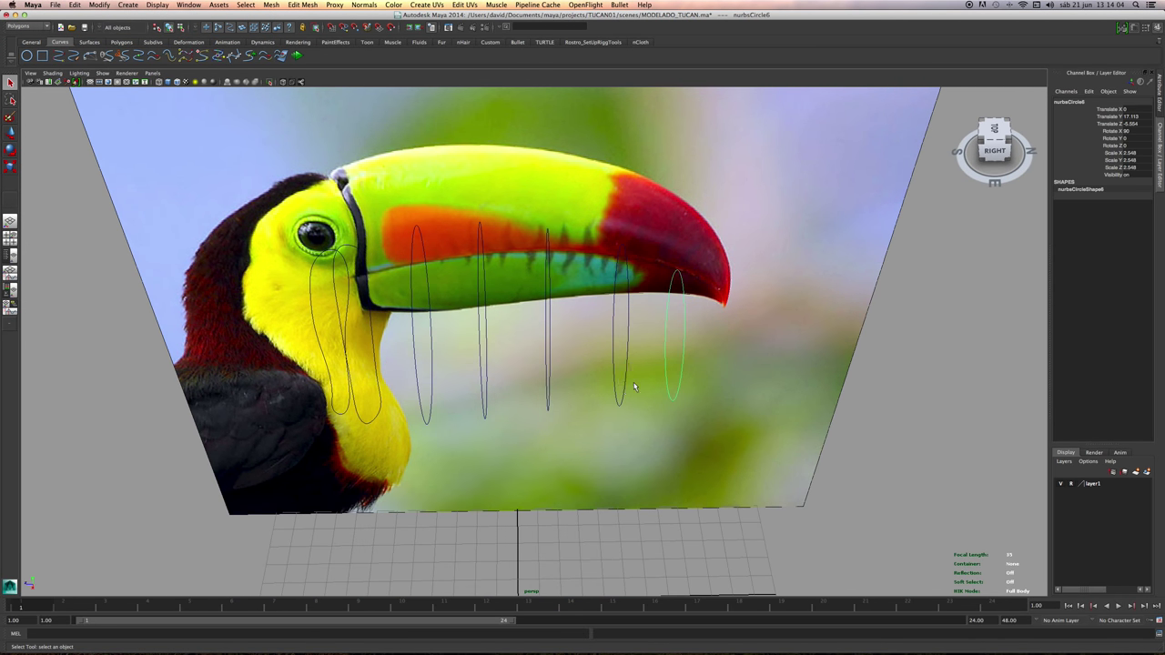
{"action": "left_click", "coordinate": [630, 384], "text": "shift"}
{"action": "left_click", "coordinate": [557, 390], "text": "shift"}
{"action": "middle_click_drag", "start_coordinate": [509, 378], "coordinate": [554, 371], "text": "alt"}
{"action": "middle_click_drag", "start_coordinate": [544, 391], "coordinate": [652, 387], "text": "alt"}
{"action": "left_click", "coordinate": [530, 392], "text": "shift"}
{"action": "left_click", "coordinate": [551, 405], "text": "shift"}
{"action": "left_click", "coordinate": [521, 393], "text": "shift"}
{"action": "mouse_move", "coordinate": [528, 395]}
{"action": "left_mouse_down", "text": "alt"}
{"action": "mouse_move", "coordinate": [593, 406]}
{"action": "mouse_move", "coordinate": [590, 387]}
{"action": "mouse_move", "coordinate": [539, 386]}
{"action": "left_mouse_up", "text": "alt"}
{"action": "middle_click_drag", "start_coordinate": [655, 364], "coordinate": [486, 392], "text": "alt"}
{"action": "left_click_drag", "start_coordinate": [486, 391], "coordinate": [531, 388], "text": "alt"}
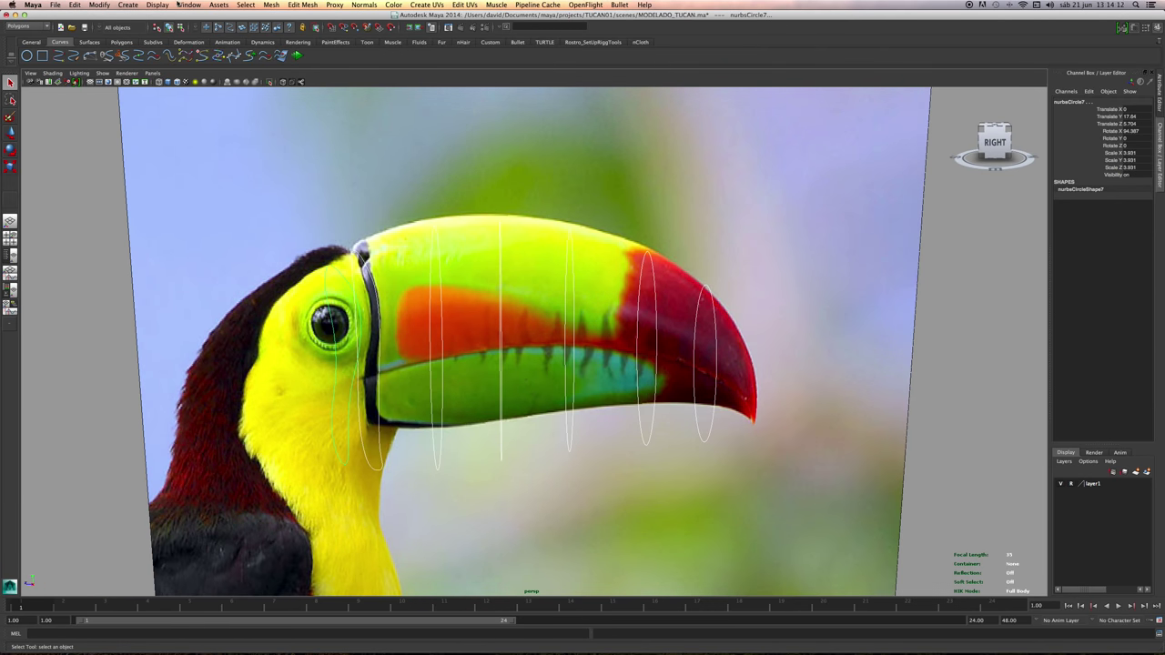
Open the Loft options from the surface modelling commands and set the output geometry to Polygons with Quads and General tessellation.
{"action": "left_click", "coordinate": [27, 26]}
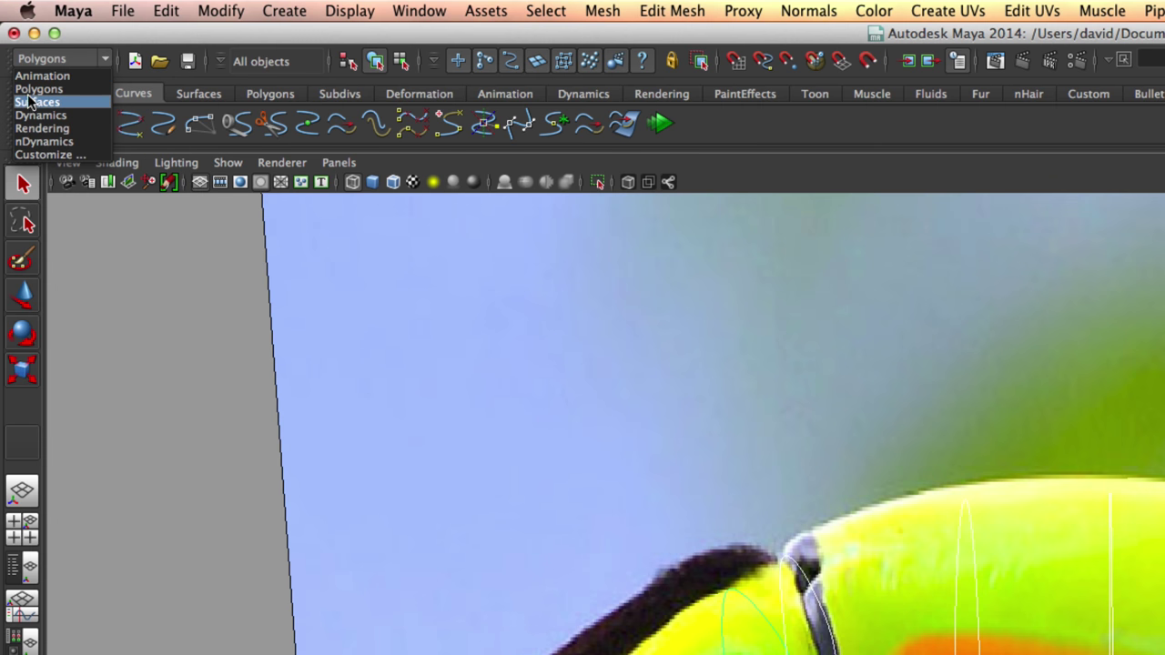
{"action": "left_click", "coordinate": [16, 46]}
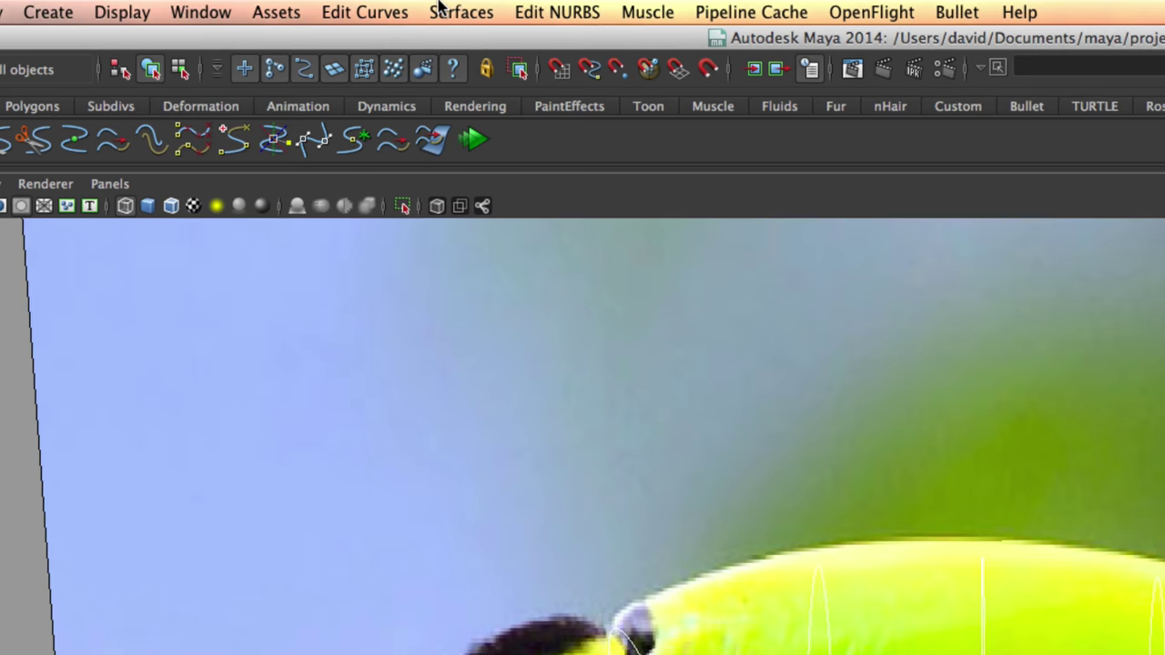
{"action": "left_click", "coordinate": [448, 7]}
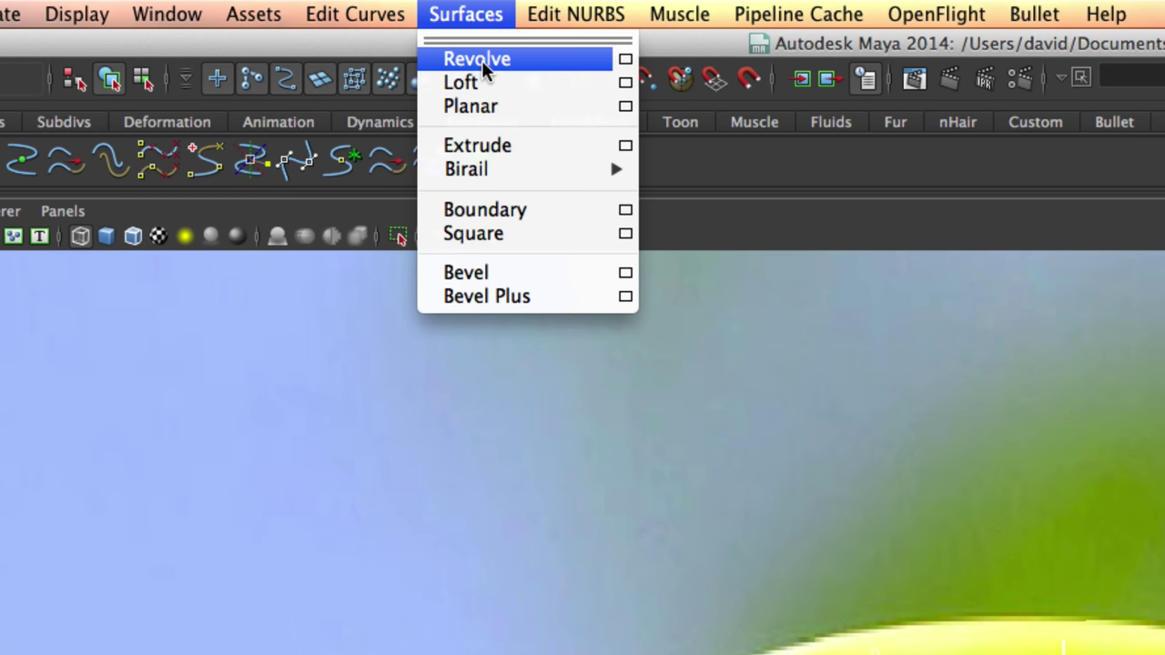
{"action": "left_click", "coordinate": [625, 82]}
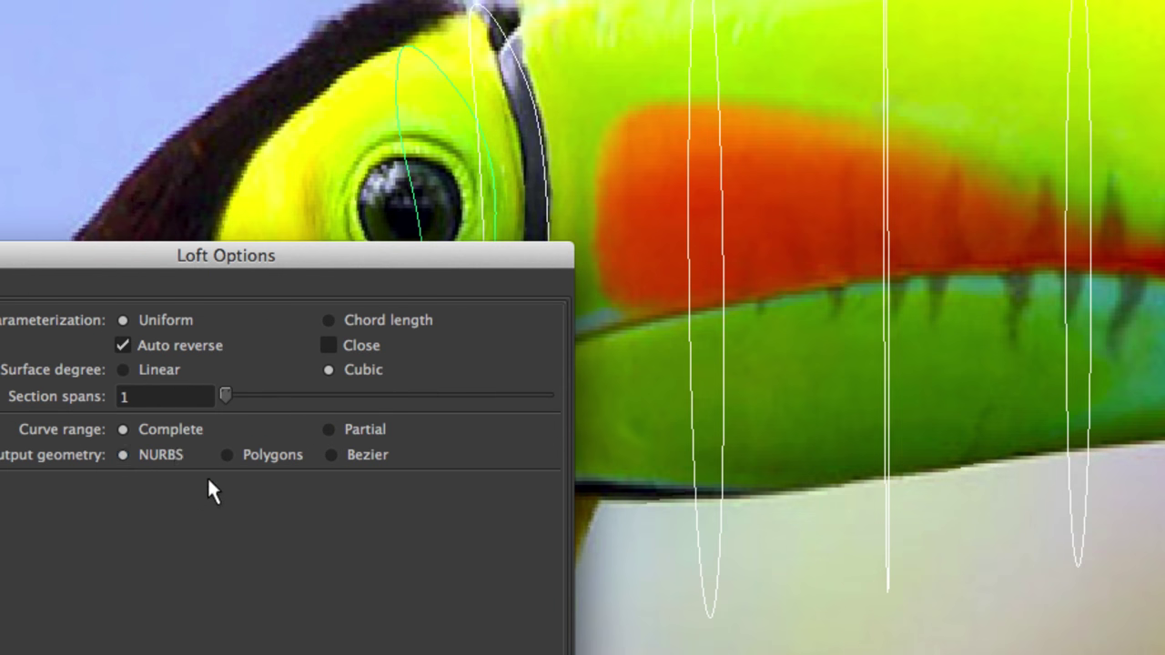
{"action": "left_click", "coordinate": [226, 455]}
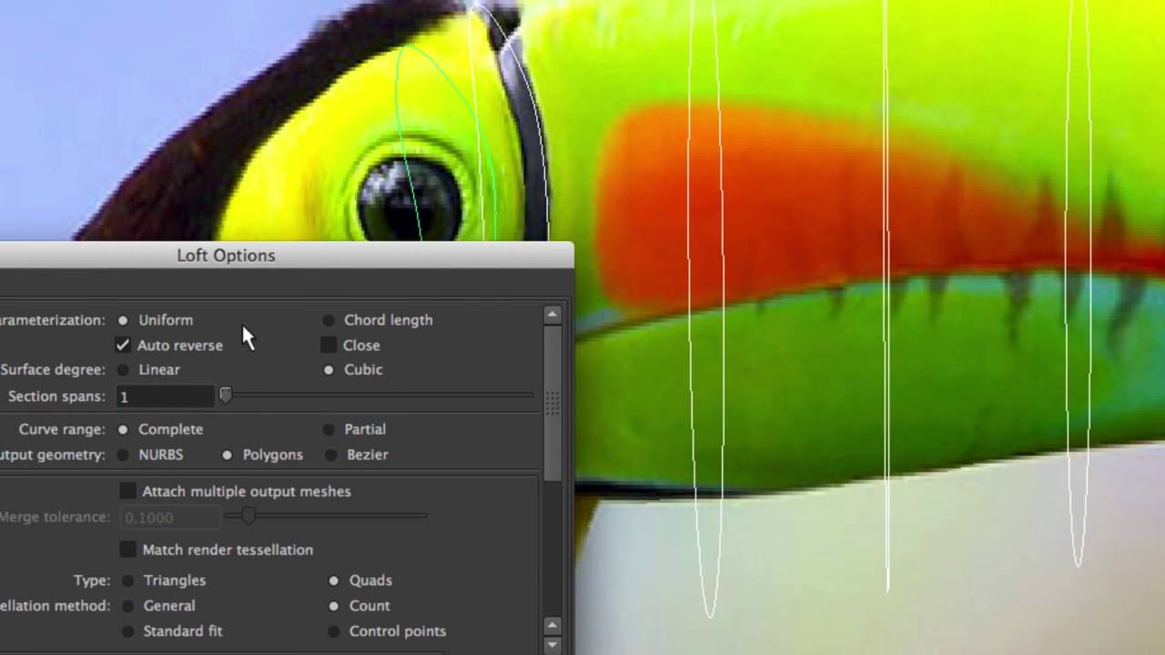
{"action": "left_click_drag", "start_coordinate": [309, 266], "coordinate": [599, 95]}
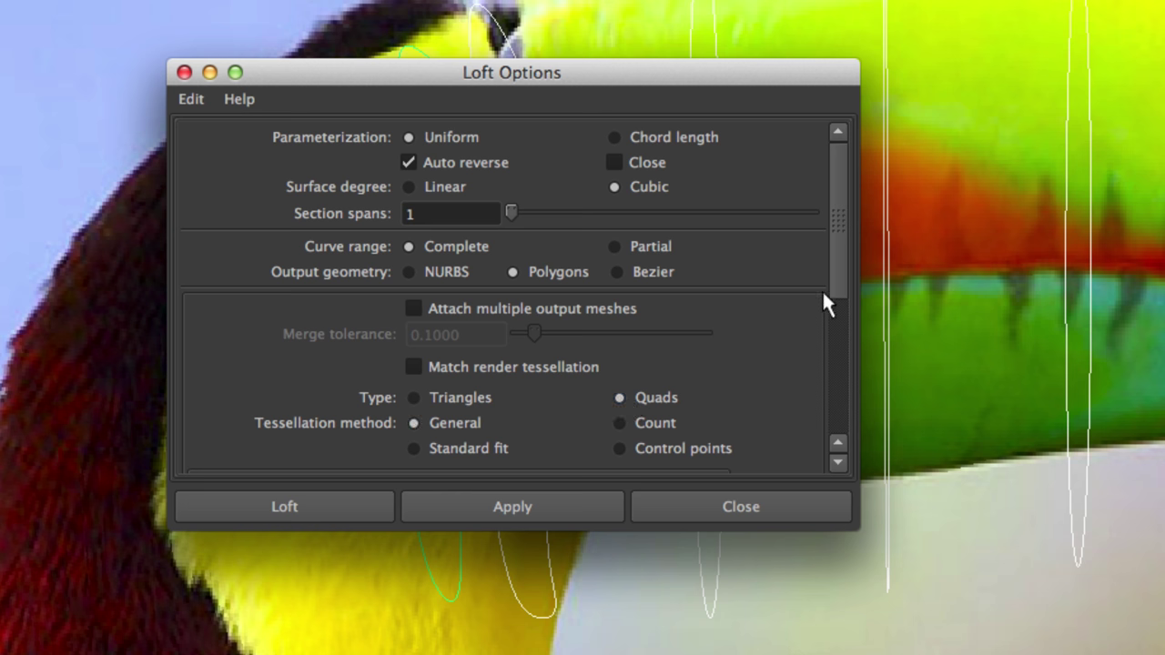
{"action": "left_click_drag", "start_coordinate": [837, 272], "coordinate": [829, 369]}
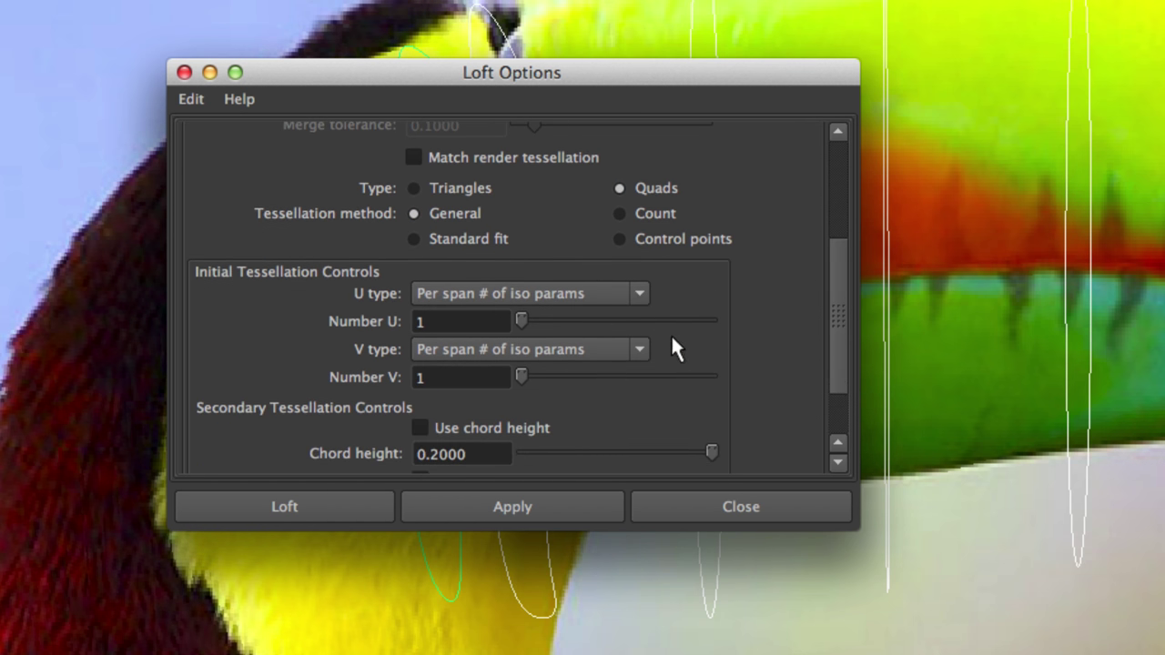
Keep the U and V types at Per span # of iso params with 1 each, and loft the selected circles.
{"action": "left_click", "coordinate": [612, 294]}
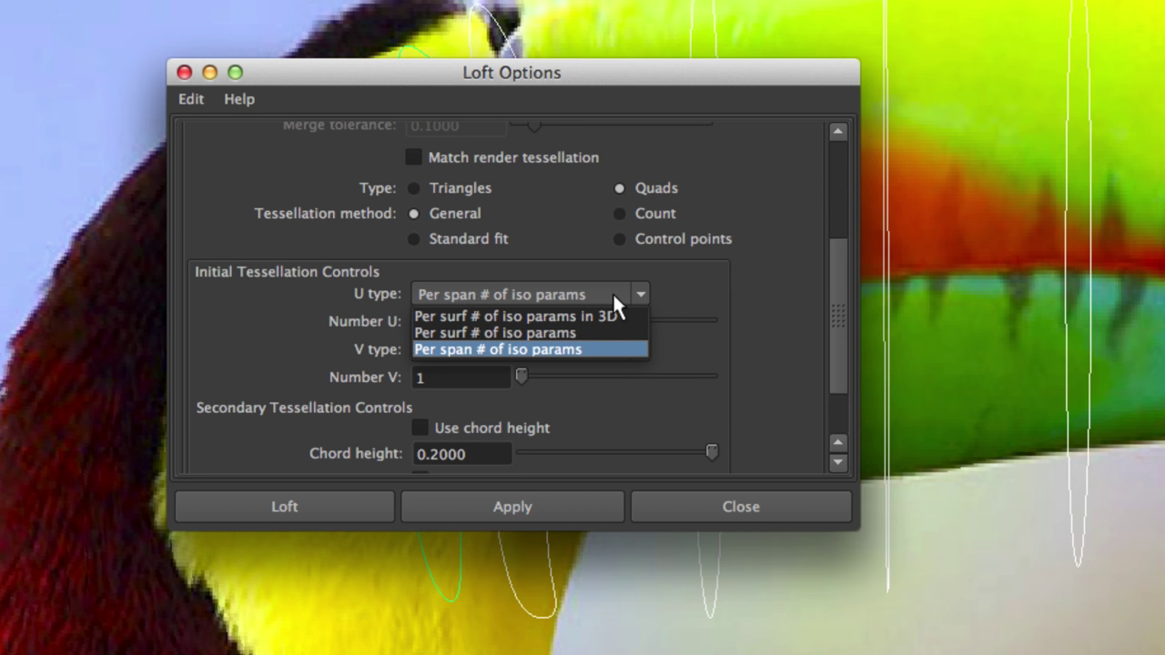
{"action": "left_click", "coordinate": [599, 350]}
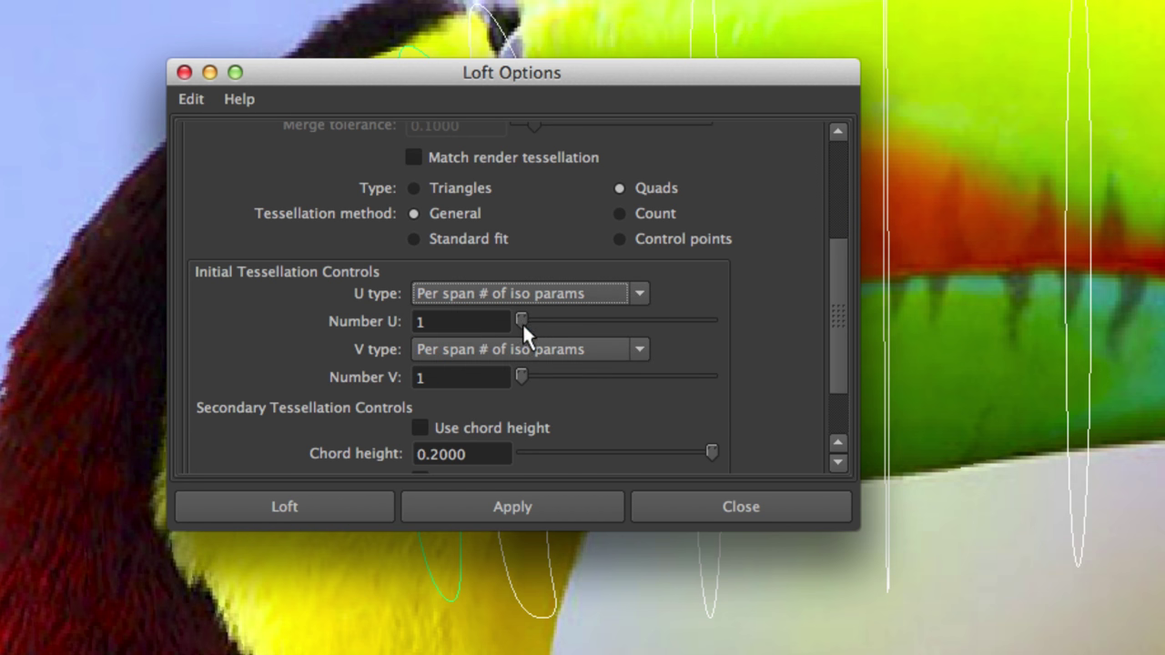
{"action": "left_click", "coordinate": [557, 350]}
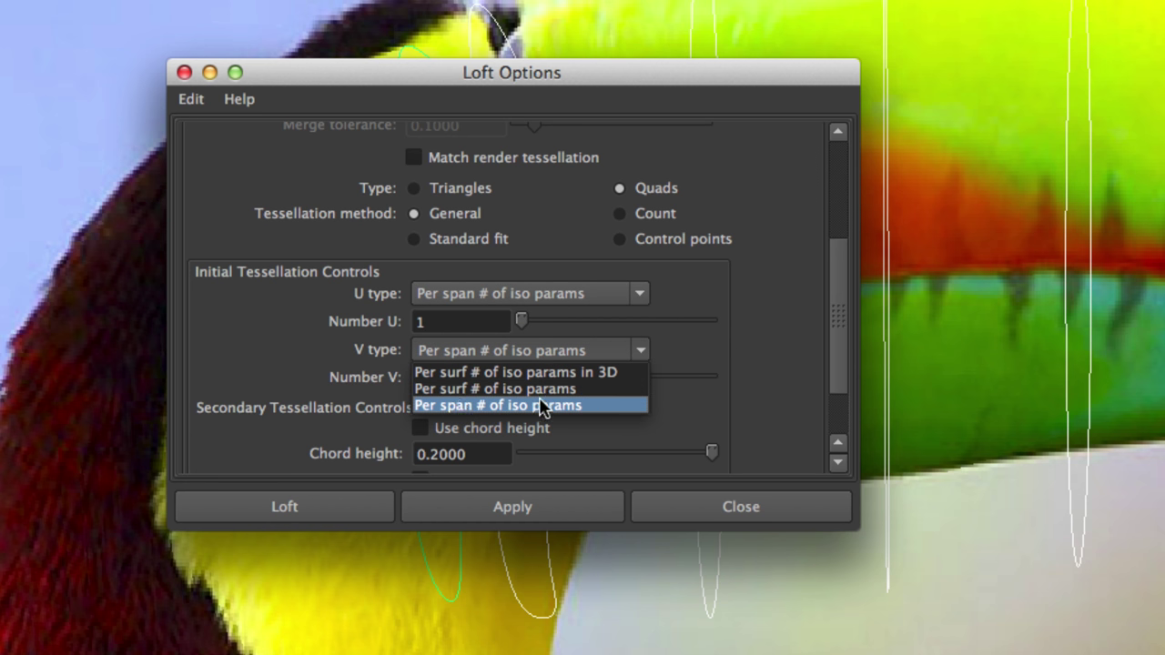
{"action": "left_click", "coordinate": [692, 414]}
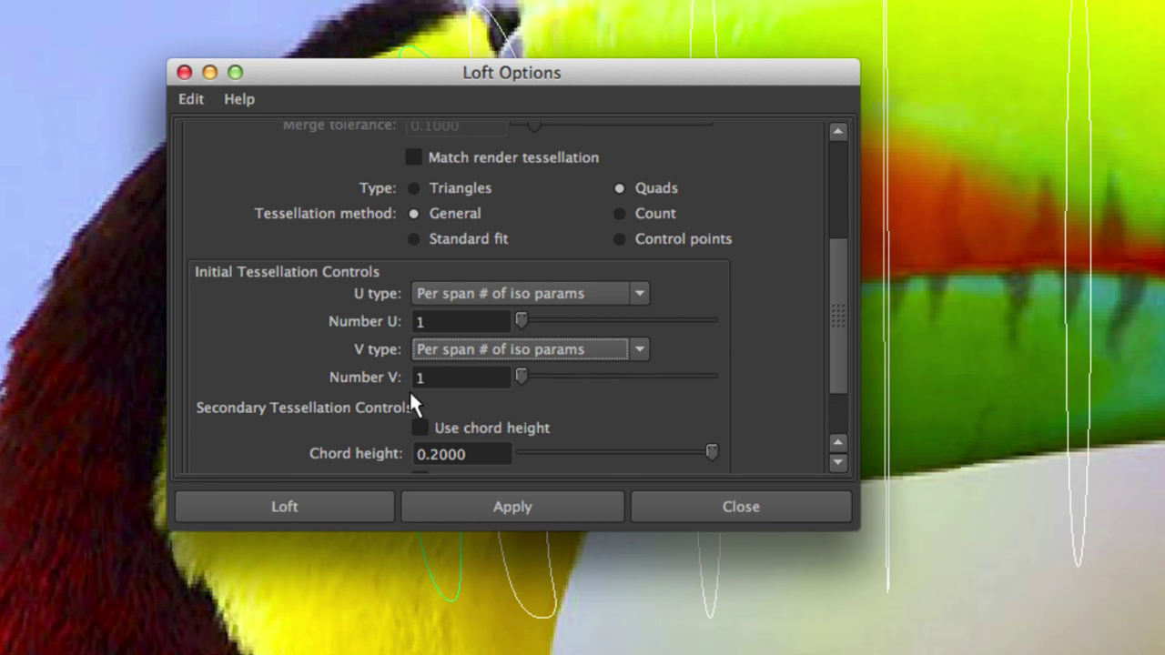
{"action": "left_click", "coordinate": [339, 510]}
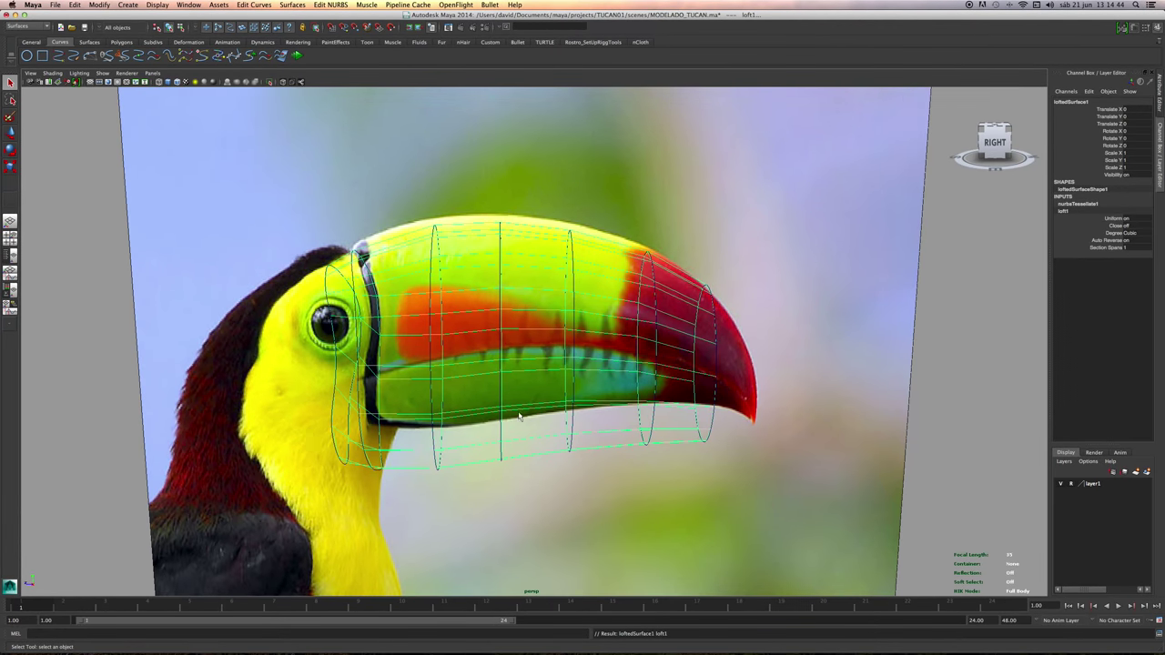
Display the lofted beak shaded with smooth preview, deselect it, and save the scene.
{"action": "mouse_move", "coordinate": [658, 362]}
{"action": "left_mouse_down", "text": "alt"}
{"action": "mouse_move", "coordinate": [598, 342]}
{"action": "mouse_move", "coordinate": [567, 346]}
{"action": "mouse_move", "coordinate": [746, 338]}
{"action": "mouse_move", "coordinate": [603, 358]}
{"action": "left_mouse_up", "text": "alt"}
{"action": "key", "text": "5"}
{"action": "middle_click_drag", "start_coordinate": [603, 359], "coordinate": [686, 361], "text": "alt"}
{"action": "scroll", "coordinate": [592, 369], "scroll_direction": "up", "scroll_amount": 3}
{"action": "key", "text": "3"}
{"action": "left_click", "coordinate": [634, 169]}
{"action": "mouse_move", "coordinate": [621, 232]}
{"action": "left_mouse_down", "text": "alt"}
{"action": "mouse_move", "coordinate": [754, 231]}
{"action": "mouse_move", "coordinate": [569, 228]}
{"action": "mouse_move", "coordinate": [702, 245]}
{"action": "mouse_move", "coordinate": [629, 232]}
{"action": "mouse_move", "coordinate": [608, 256]}
{"action": "mouse_move", "coordinate": [615, 249]}
{"action": "left_mouse_up", "text": "alt"}
{"action": "key", "text": "super+s"}
{"action": "left_click_drag", "start_coordinate": [637, 208], "coordinate": [619, 189], "text": "alt"}
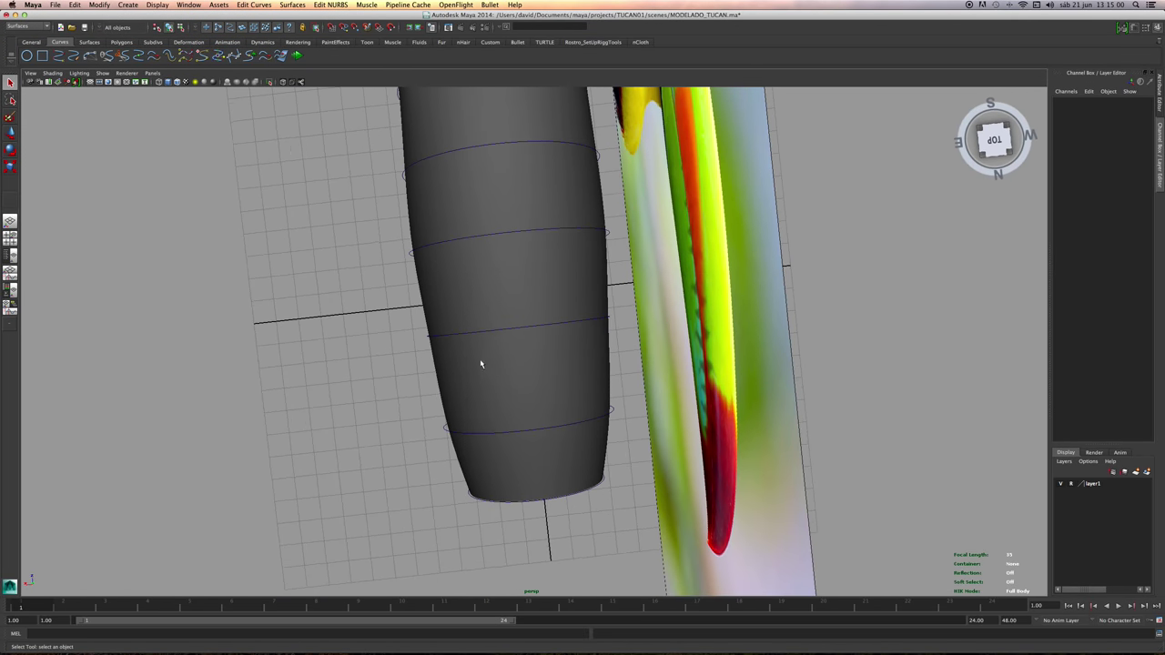
From above, select the middle beak circle and adjust its width slightly along X.
{"action": "mouse_move", "coordinate": [434, 328]}
{"action": "left_mouse_down"}
{"action": "mouse_move", "coordinate": [451, 348]}
{"action": "mouse_move", "coordinate": [487, 346]}
{"action": "mouse_move", "coordinate": [434, 341]}
{"action": "left_mouse_up"}
{"action": "left_click", "coordinate": [464, 354], "text": "shift"}
{"action": "key", "text": "r"}
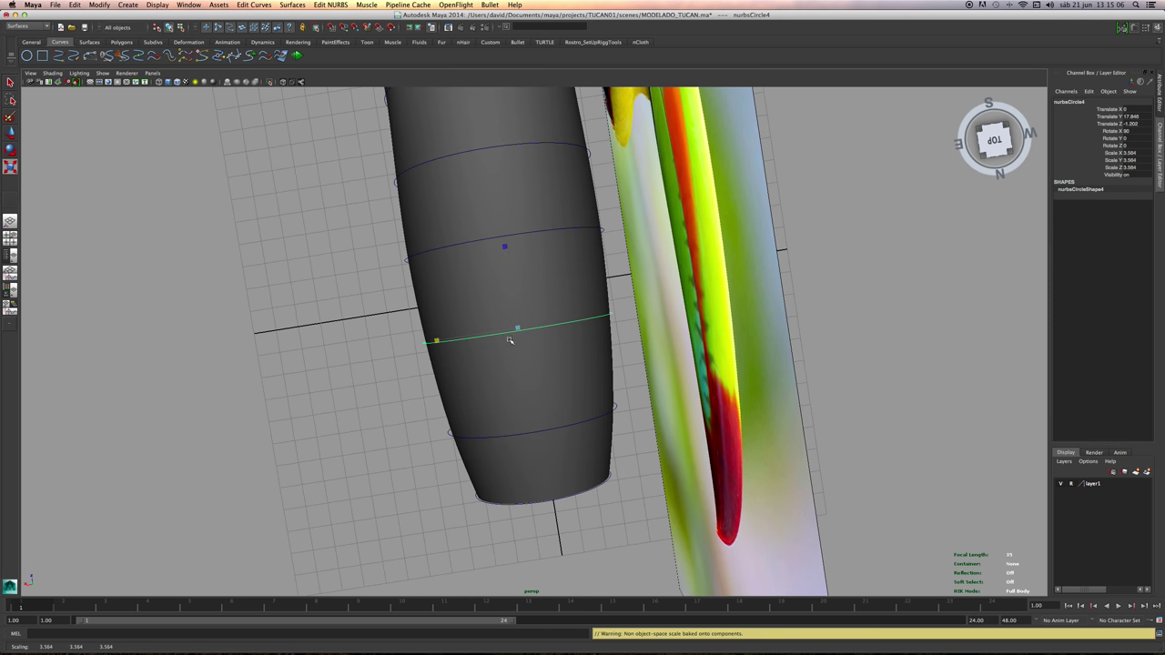
{"action": "mouse_move", "coordinate": [513, 340]}
{"action": "left_mouse_down", "text": "alt"}
{"action": "mouse_move", "coordinate": [593, 331]}
{"action": "mouse_move", "coordinate": [516, 339]}
{"action": "left_mouse_up", "text": "alt"}
{"action": "middle_click_drag", "start_coordinate": [530, 336], "coordinate": [538, 384], "text": "alt"}
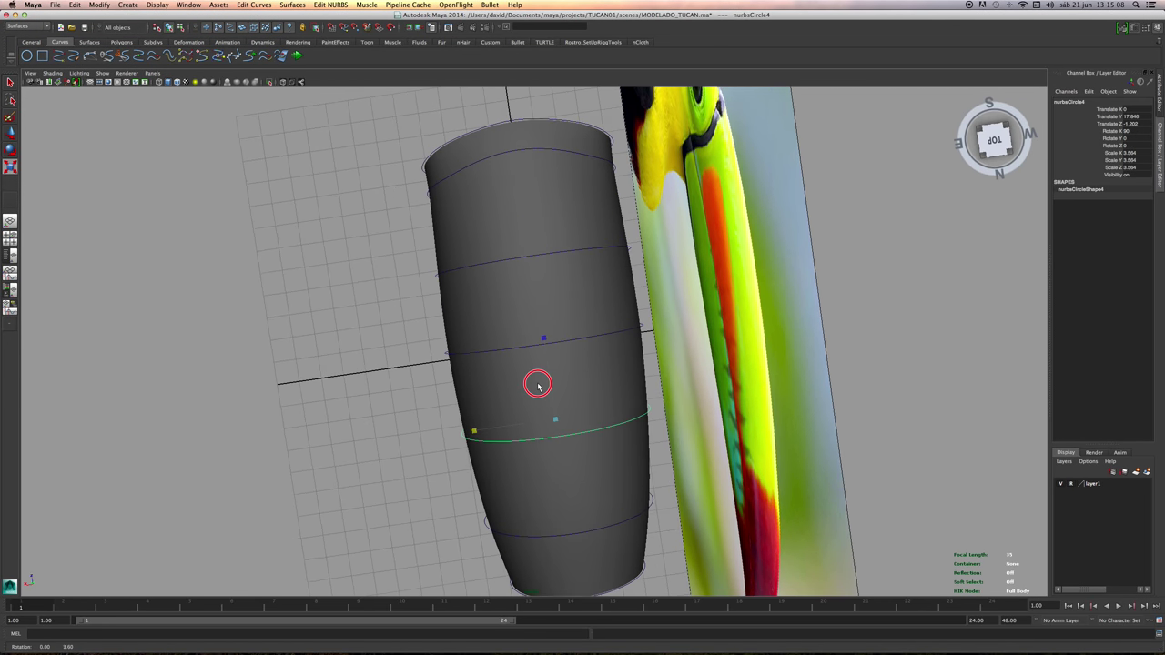
{"action": "left_click", "coordinate": [434, 276]}
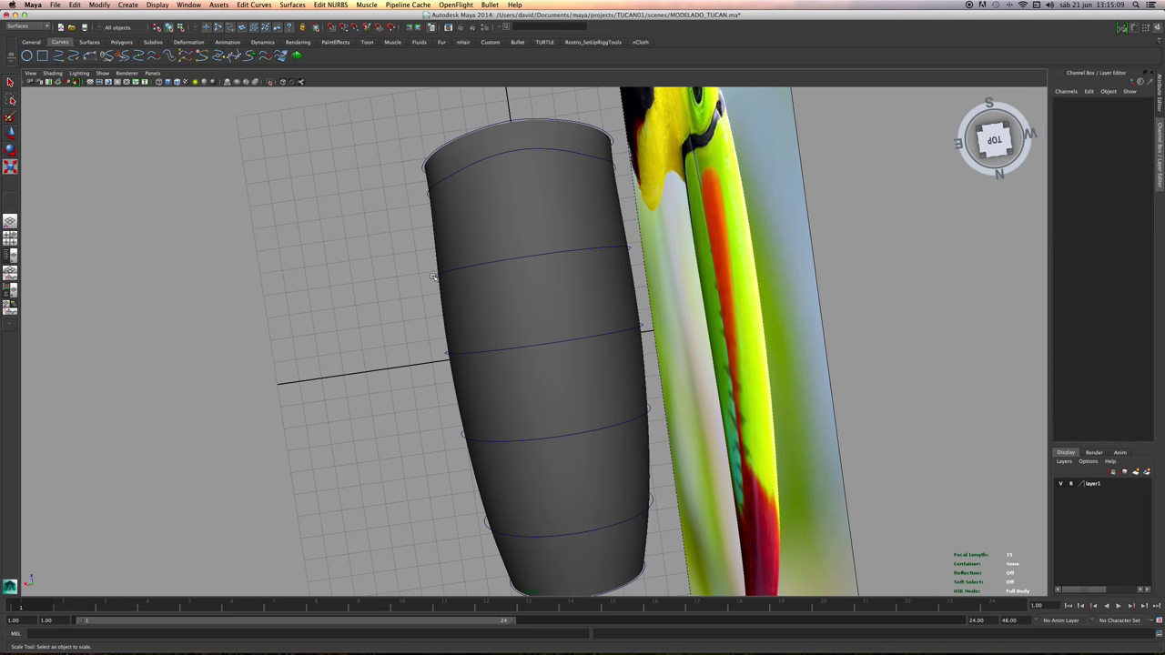
Narrow the rear base circle and the third circle from the base slightly along X, and save the scene.
{"action": "left_click", "coordinate": [423, 166]}
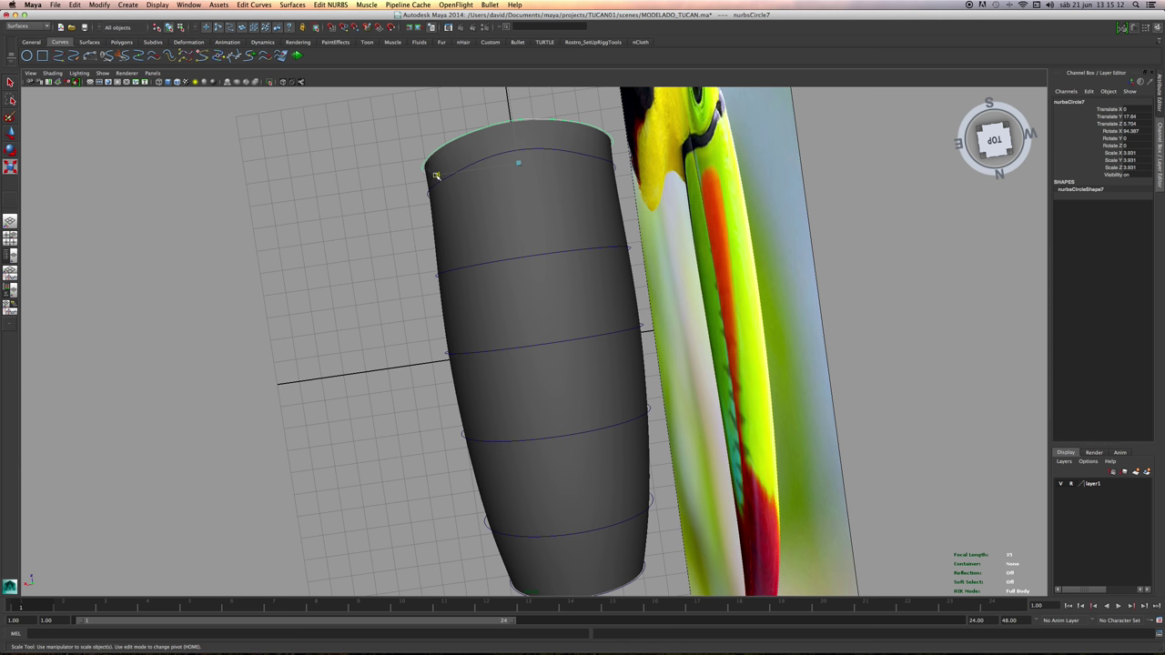
{"action": "left_click_drag", "start_coordinate": [436, 176], "coordinate": [441, 176]}
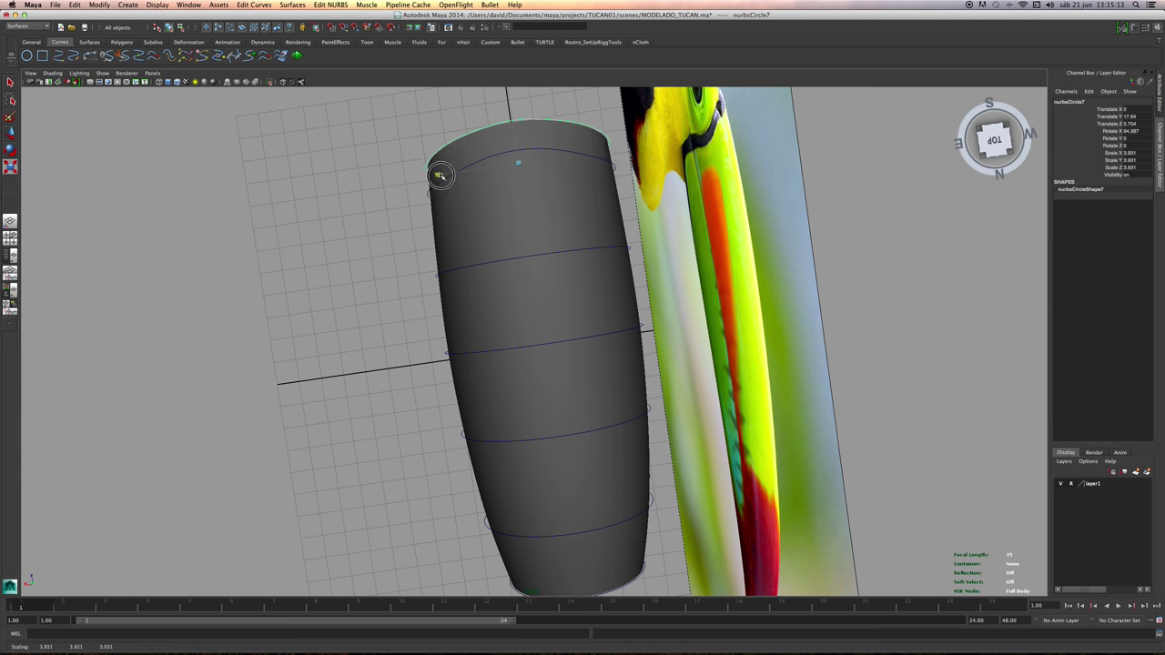
{"action": "left_click", "coordinate": [435, 277]}
{"action": "left_click_drag", "start_coordinate": [450, 275], "coordinate": [446, 274]}
{"action": "left_click", "coordinate": [481, 245]}
{"action": "left_click_drag", "start_coordinate": [494, 241], "coordinate": [447, 273], "text": "alt"}
{"action": "right_click_drag", "start_coordinate": [447, 273], "coordinate": [682, 289], "text": "alt"}
{"action": "middle_click_drag", "start_coordinate": [682, 288], "coordinate": [603, 338], "text": "alt"}
{"action": "left_click_drag", "start_coordinate": [603, 338], "coordinate": [596, 333], "text": "alt"}
{"action": "right_click_drag", "start_coordinate": [596, 333], "coordinate": [615, 347], "text": "alt"}
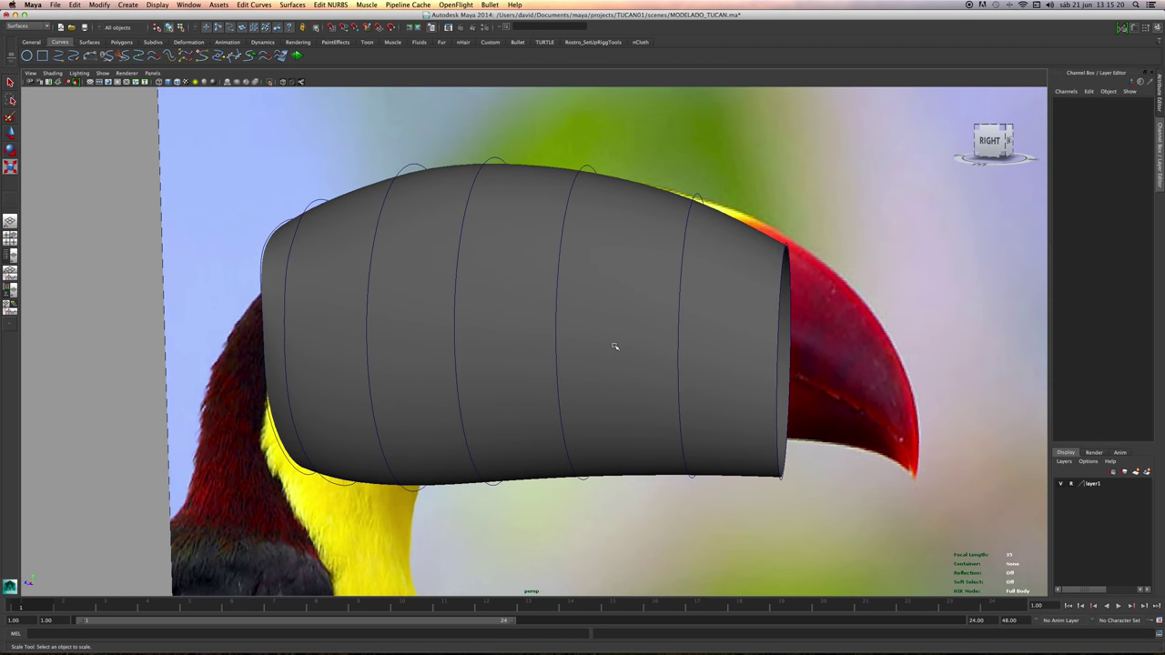
{"action": "key", "text": "super+s"}
Enlarge the side view, frame the red beak tip, and select the frontmost circle of the loft.
{"action": "left_click", "coordinate": [11, 240]}
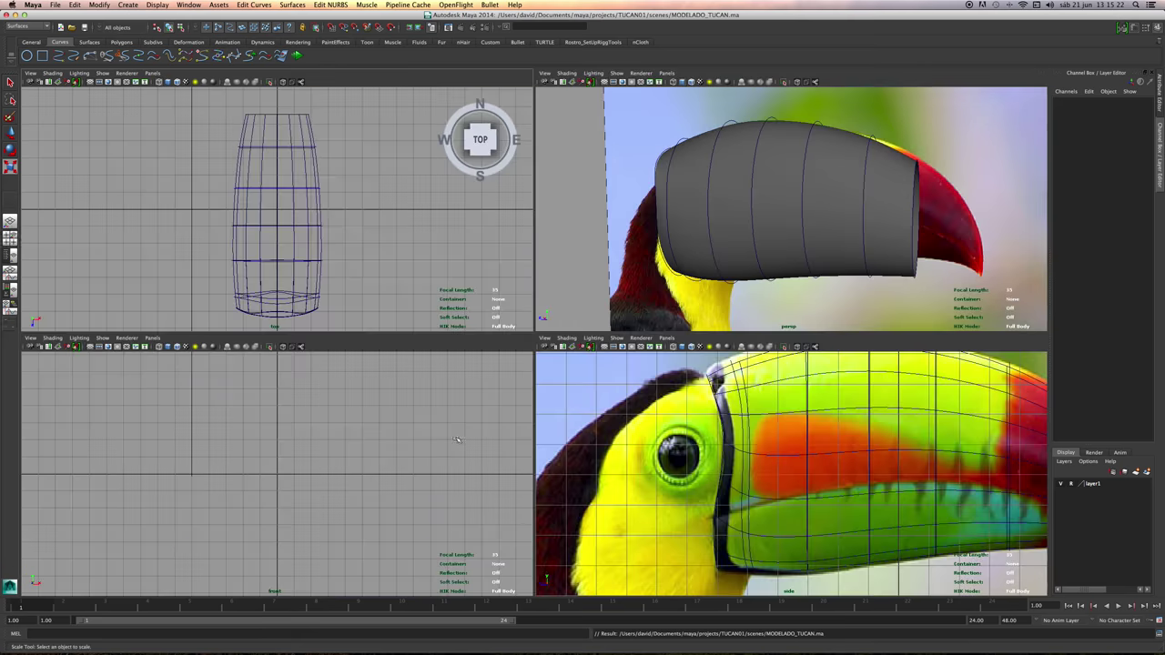
{"action": "key", "text": "space"}
{"action": "right_click_drag", "start_coordinate": [856, 419], "coordinate": [522, 401], "text": "alt"}
{"action": "middle_click_drag", "start_coordinate": [523, 401], "coordinate": [416, 390], "text": "alt"}
{"action": "right_click_drag", "start_coordinate": [416, 391], "coordinate": [847, 286], "text": "alt"}
{"action": "middle_click_drag", "start_coordinate": [846, 286], "coordinate": [789, 288], "text": "alt"}
{"action": "left_click", "coordinate": [621, 397]}
{"action": "right_click_drag", "start_coordinate": [728, 405], "coordinate": [655, 419], "text": "alt"}
{"action": "middle_click_drag", "start_coordinate": [655, 419], "coordinate": [619, 384], "text": "alt"}
{"action": "left_click", "coordinate": [564, 406]}
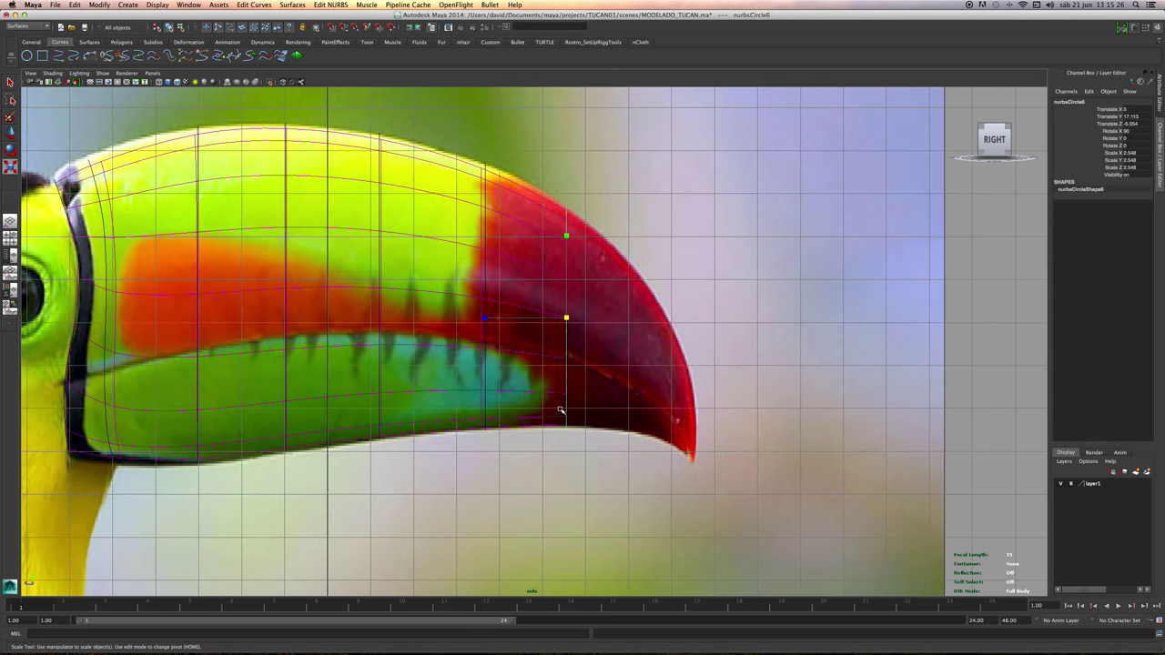
{"action": "middle_click_drag", "start_coordinate": [497, 378], "coordinate": [472, 403], "text": "alt"}
{"action": "right_click_drag", "start_coordinate": [472, 403], "coordinate": [660, 435], "text": "alt"}
Duplicate the frontmost circle, move the copy forward and down into the red tip, and scale it to about 2.1 to fit the outline.
{"action": "key", "text": "ctrl+d"}
{"action": "key", "text": "w"}
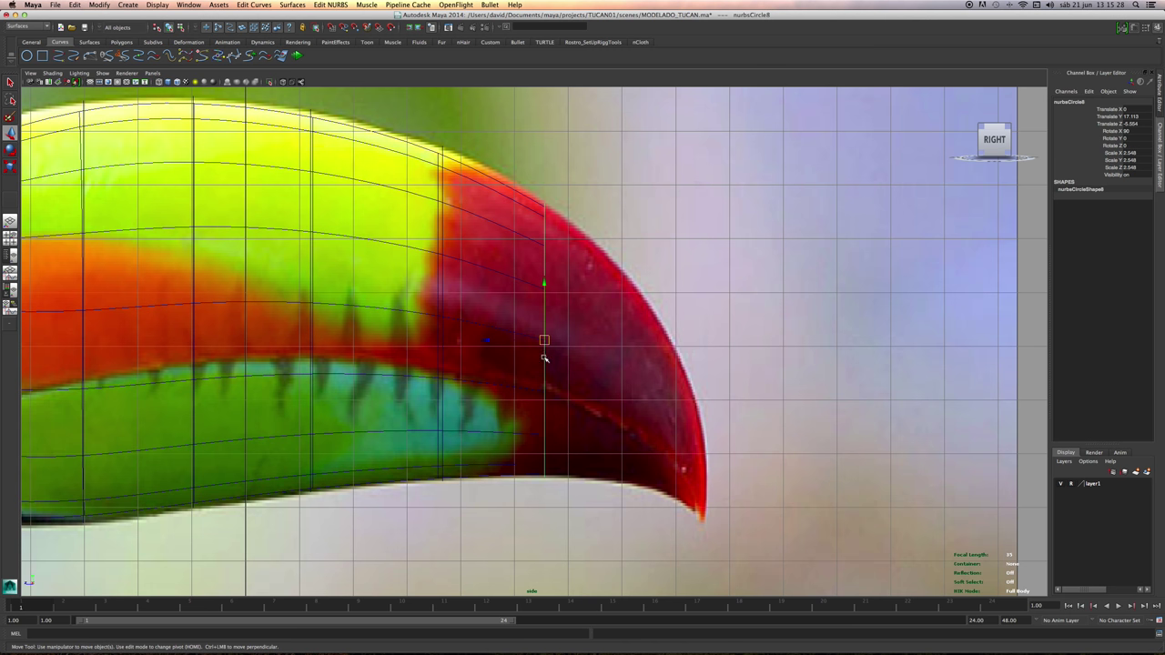
{"action": "left_click_drag", "start_coordinate": [548, 344], "coordinate": [606, 395]}
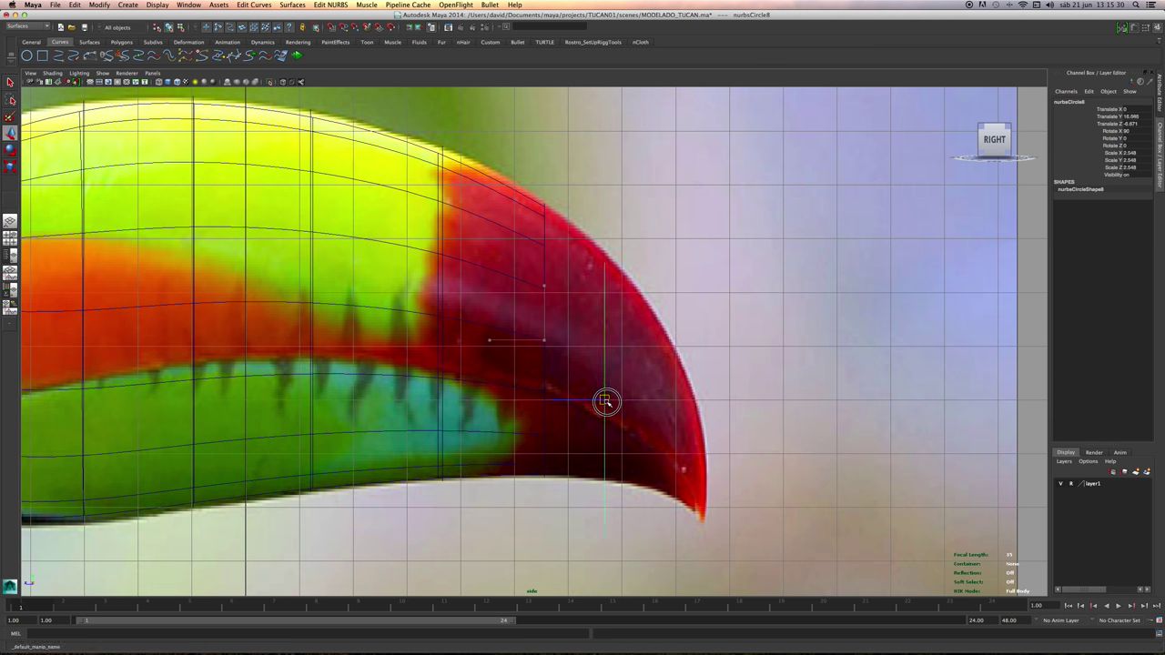
{"action": "key", "text": "r"}
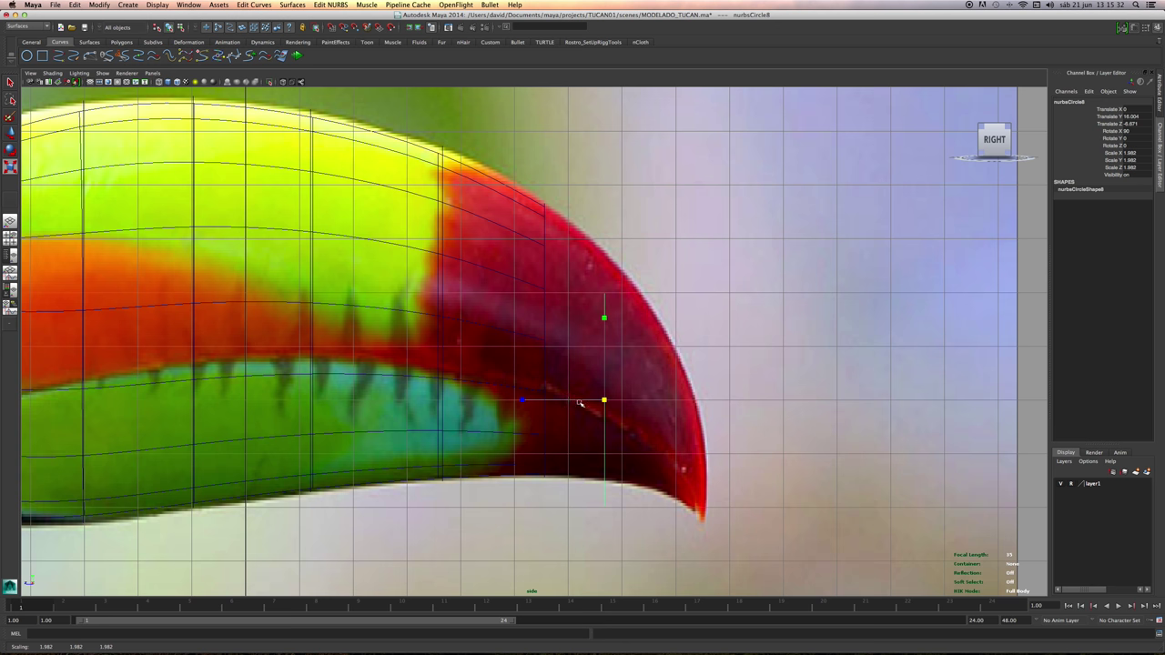
{"action": "key", "text": "w"}
{"action": "left_click_drag", "start_coordinate": [604, 400], "coordinate": [609, 368]}
{"action": "key", "text": "r"}
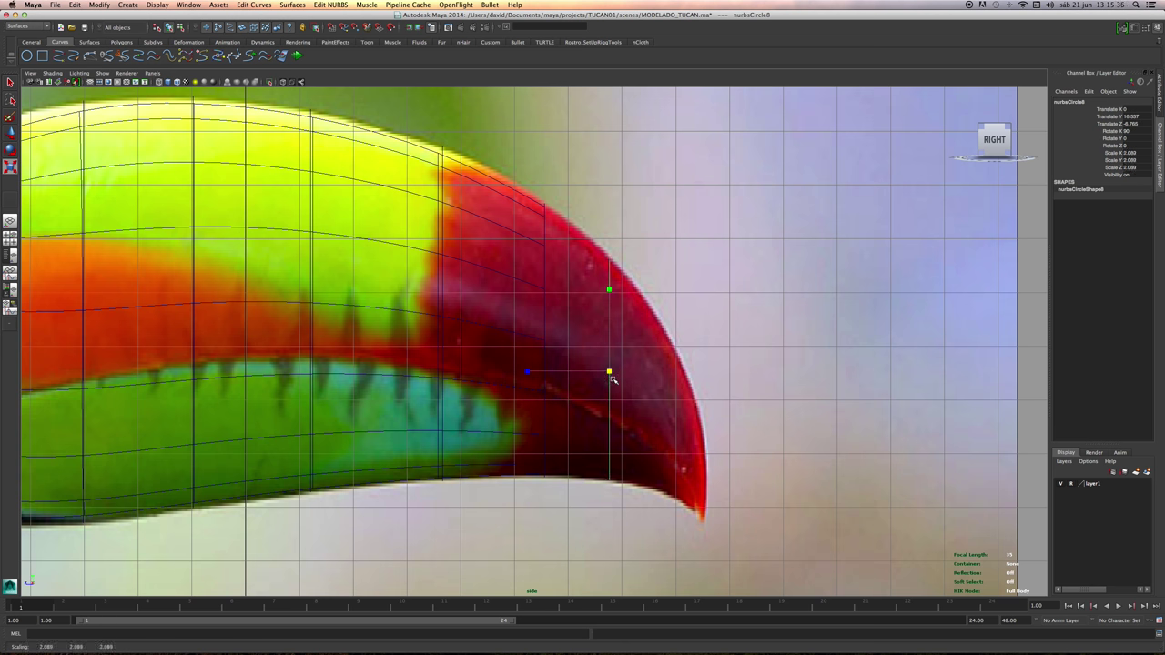
{"action": "middle_click_drag", "start_coordinate": [613, 380], "coordinate": [610, 364], "text": "alt"}
Duplicate the new circle, move the copy farther toward the beak's point, and scale it to about 1.66 to match the outline.
{"action": "key", "text": "ctrl+d"}
{"action": "key", "text": "w"}
{"action": "left_click_drag", "start_coordinate": [609, 359], "coordinate": [662, 398]}
{"action": "key", "text": "r"}
{"action": "key", "text": "w"}
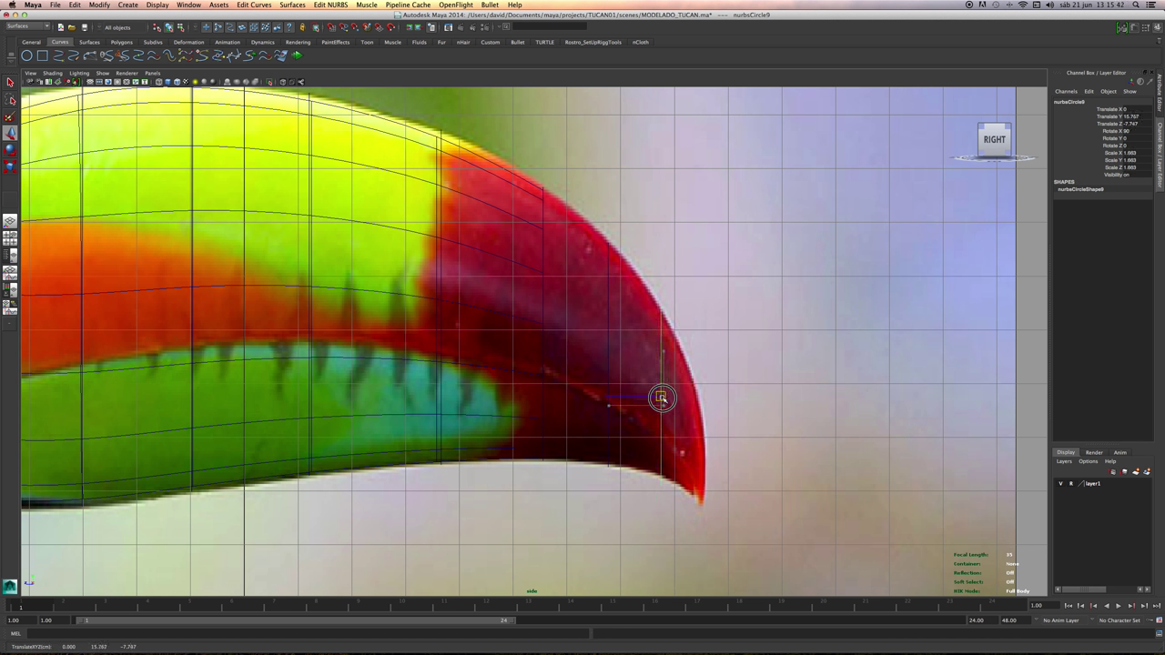
{"action": "key", "text": "r"}
{"action": "key", "text": "w"}
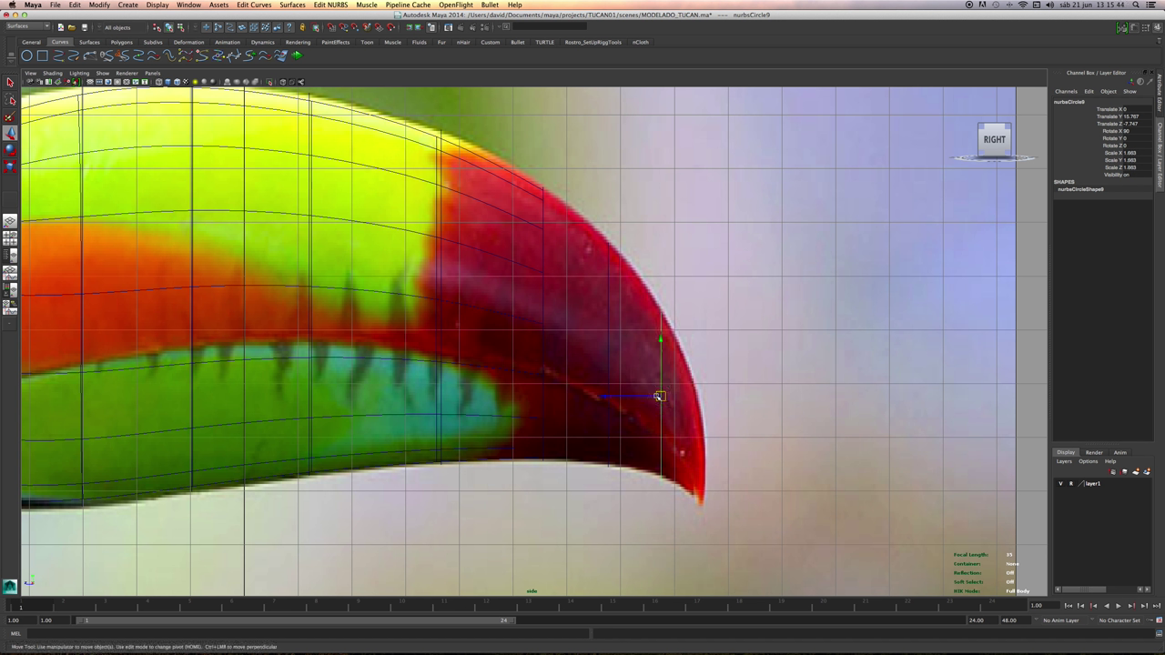
Add another circle copy near the point, rotate it to about 79.8° in X, scale it to about 0.8 and fit it inside the outline.
{"action": "left_click_drag", "start_coordinate": [658, 397], "coordinate": [691, 457]}
{"action": "key", "text": "ctrl+d"}
{"action": "key", "text": "e"}
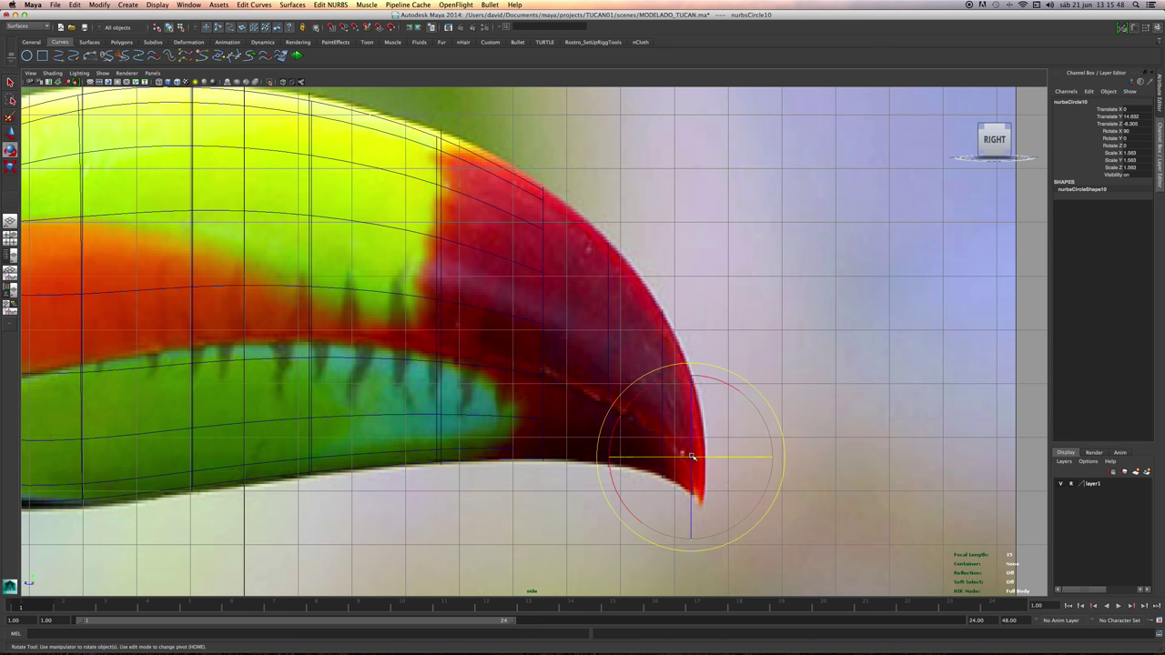
{"action": "mouse_move", "coordinate": [721, 382]}
{"action": "left_mouse_down"}
{"action": "mouse_move", "coordinate": [744, 403]}
{"action": "mouse_move", "coordinate": [735, 388]}
{"action": "left_mouse_up"}
{"action": "key", "text": "r"}
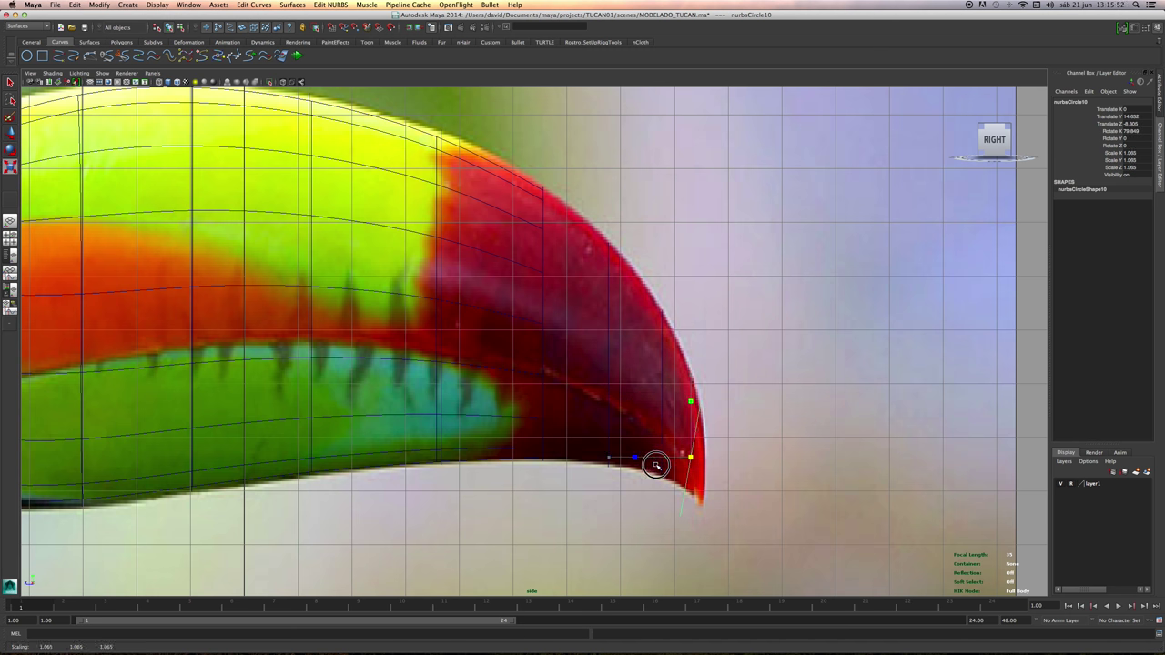
{"action": "key", "text": "w"}
{"action": "left_click_drag", "start_coordinate": [638, 468], "coordinate": [692, 454]}
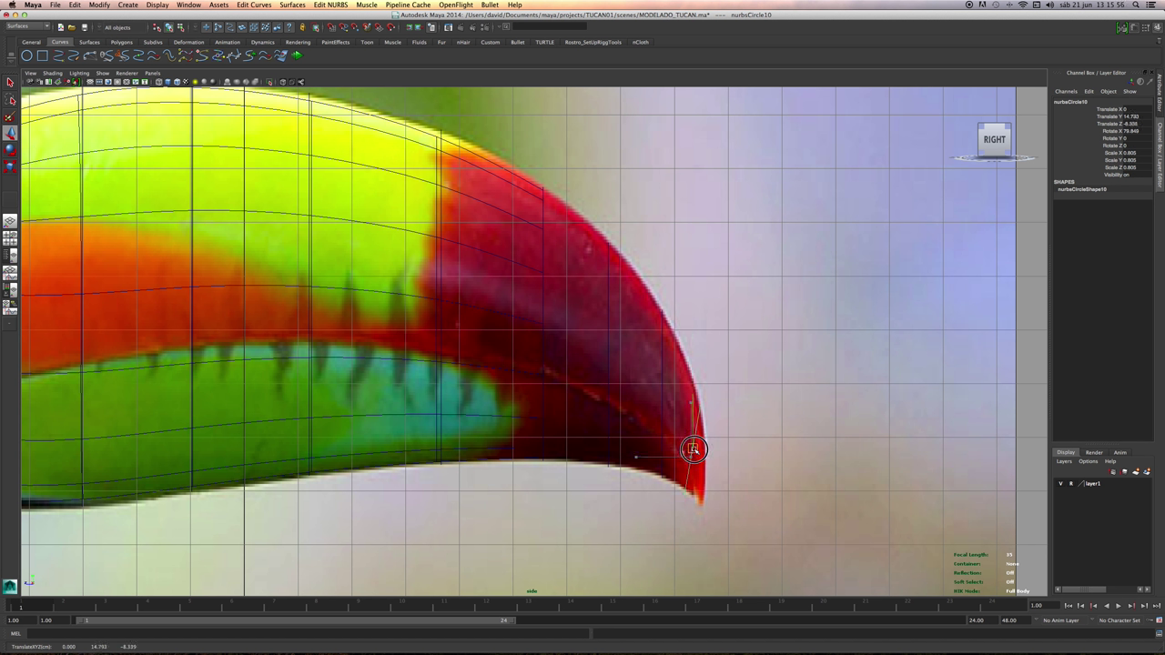
Duplicate the last circle, place the copy at the beak's point, and set its X, Y and Z scale to 0.
{"action": "key", "text": "ctrl+d"}
{"action": "left_click_drag", "start_coordinate": [693, 449], "coordinate": [663, 494]}
{"action": "key", "text": "r"}
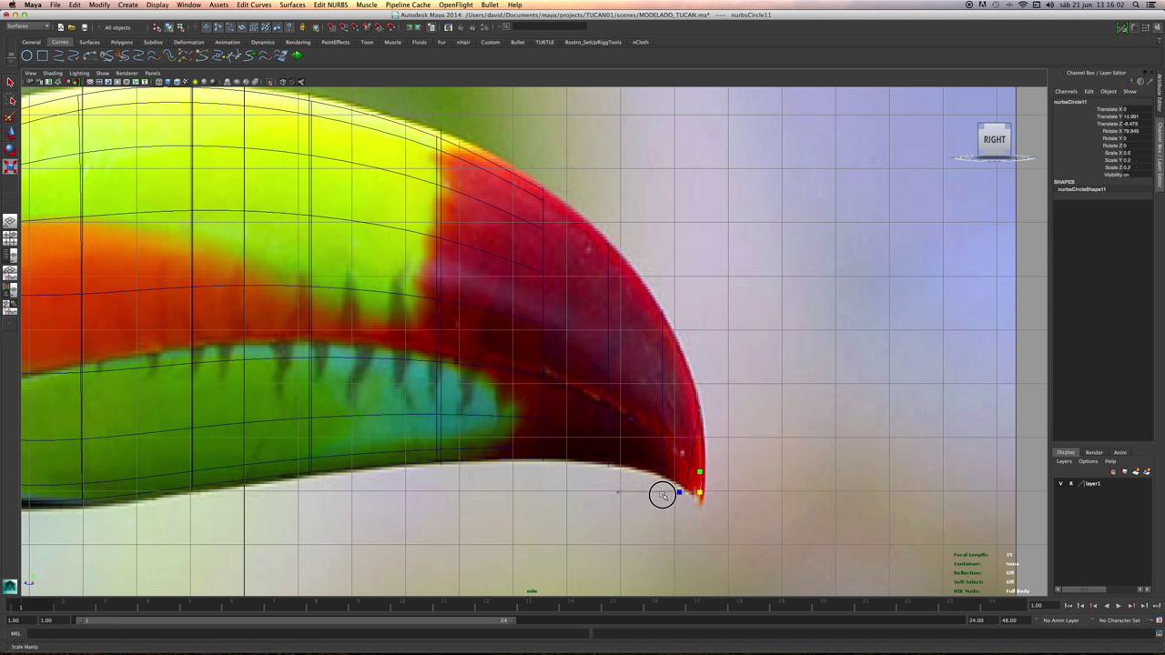
{"action": "left_click_drag", "start_coordinate": [1146, 155], "coordinate": [1143, 167]}
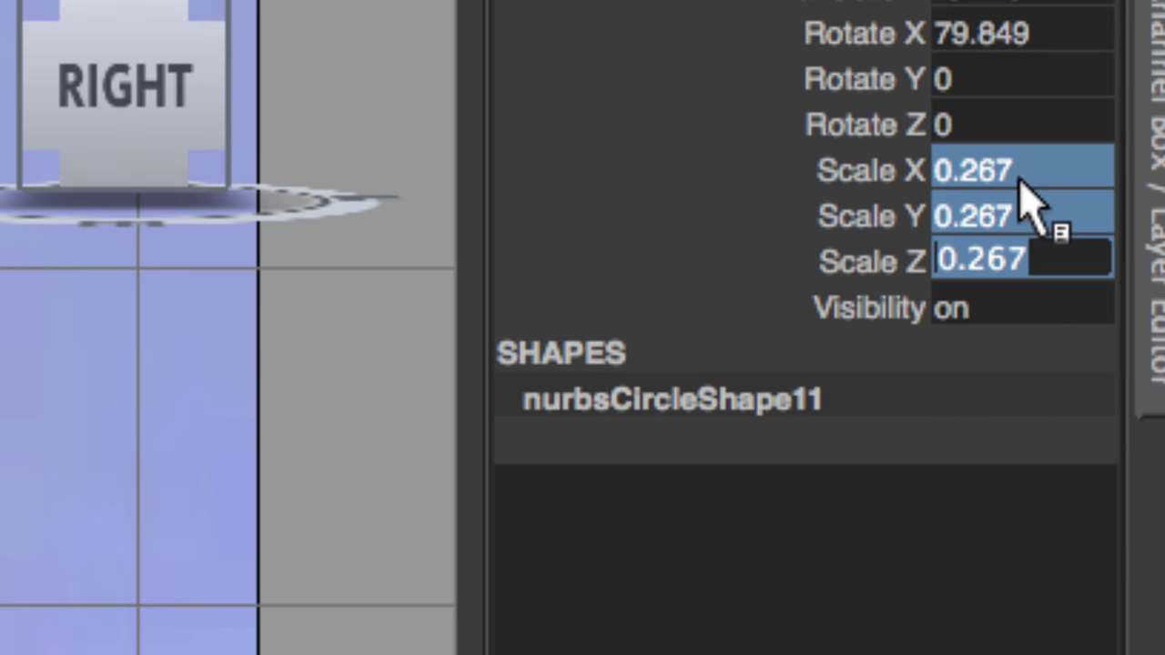
{"action": "type", "text": "0"}
{"action": "key", "text": "Return"}
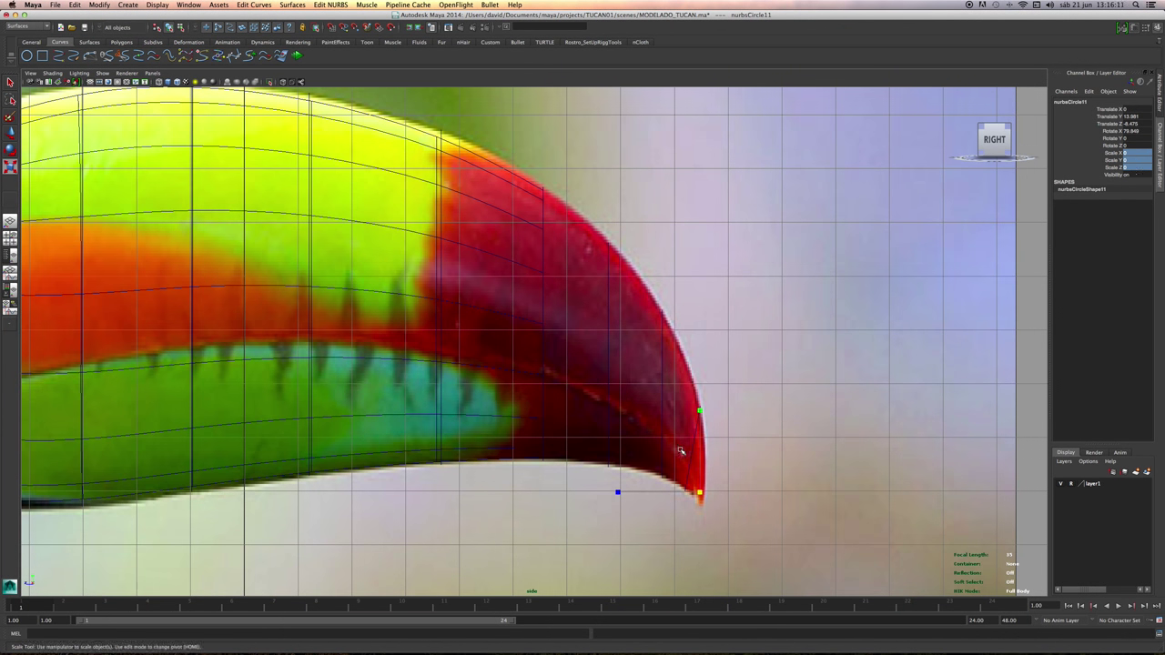
Select the circles in order from the beak's point back through the red tip and loft them into a separate tip surface.
{"action": "left_click", "coordinate": [689, 459]}
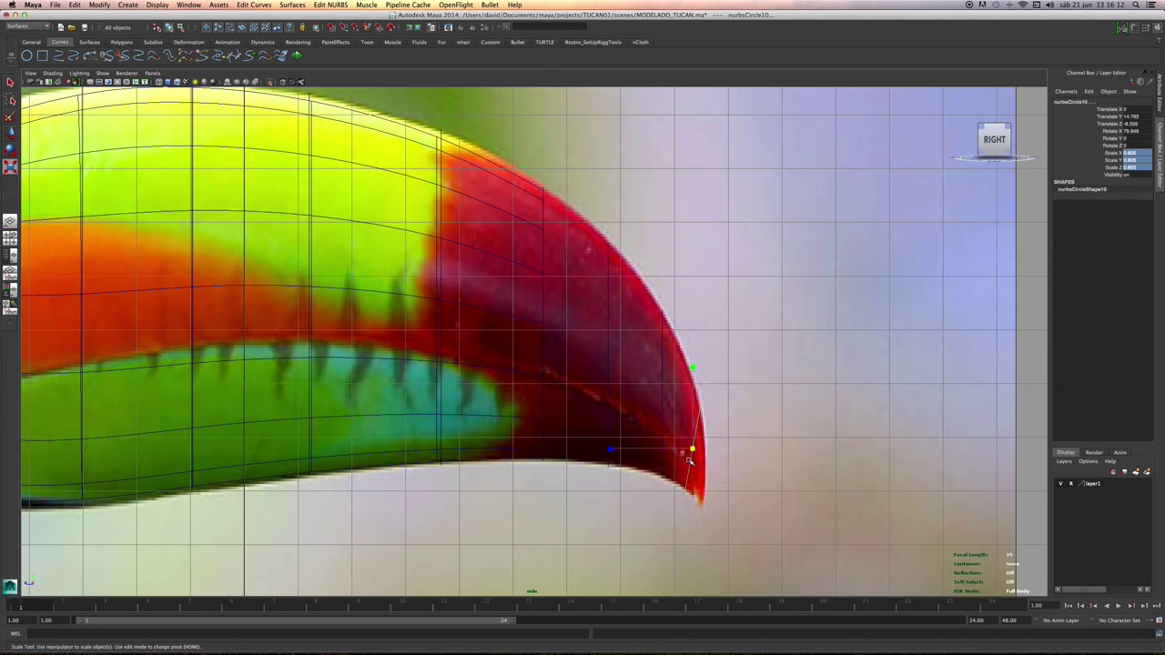
{"action": "left_click", "coordinate": [650, 415]}
{"action": "left_click_drag", "start_coordinate": [613, 365], "coordinate": [620, 374], "text": "shift"}
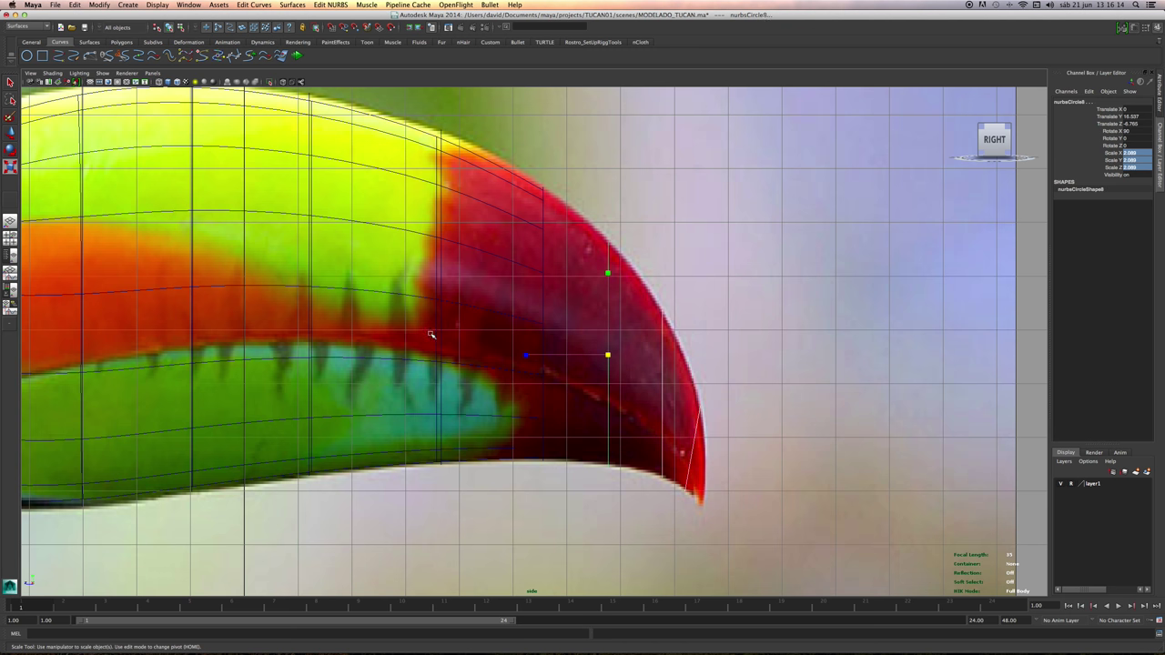
{"action": "left_click", "coordinate": [14, 221]}
{"action": "left_click_drag", "start_coordinate": [722, 292], "coordinate": [637, 327], "text": "alt"}
{"action": "middle_click_drag", "start_coordinate": [637, 328], "coordinate": [683, 136], "text": "alt"}
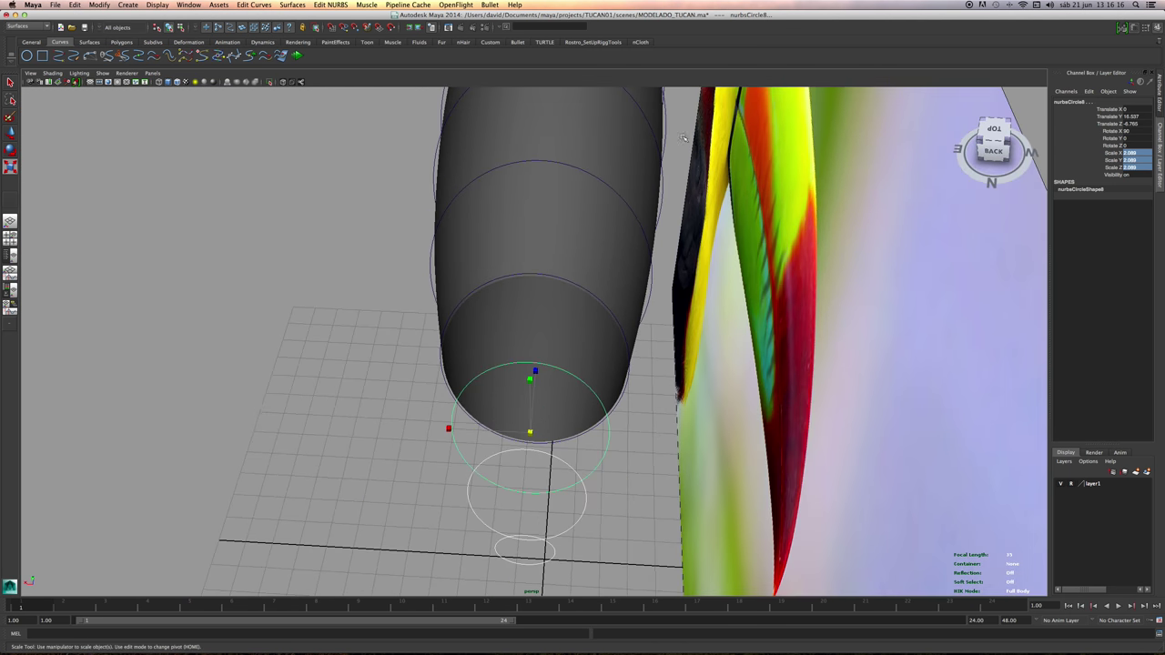
{"action": "left_click_drag", "start_coordinate": [684, 136], "coordinate": [492, 310], "text": "alt"}
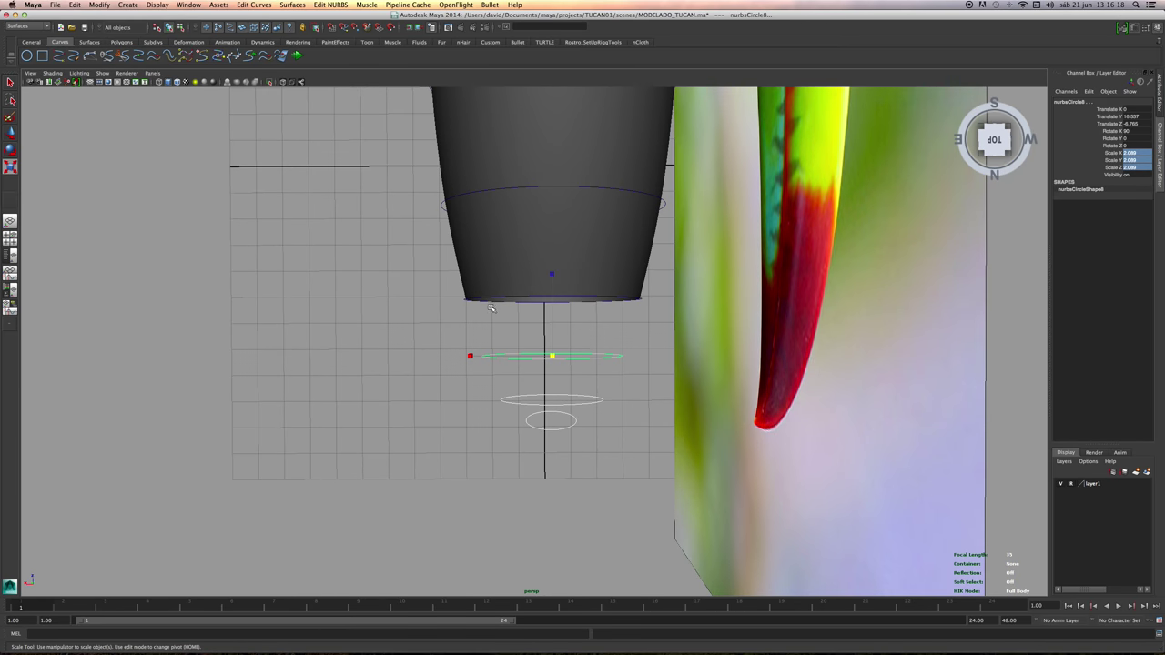
{"action": "left_click_drag", "start_coordinate": [470, 357], "coordinate": [541, 318]}
{"action": "middle_click_drag", "start_coordinate": [540, 318], "coordinate": [512, 359], "text": "alt"}
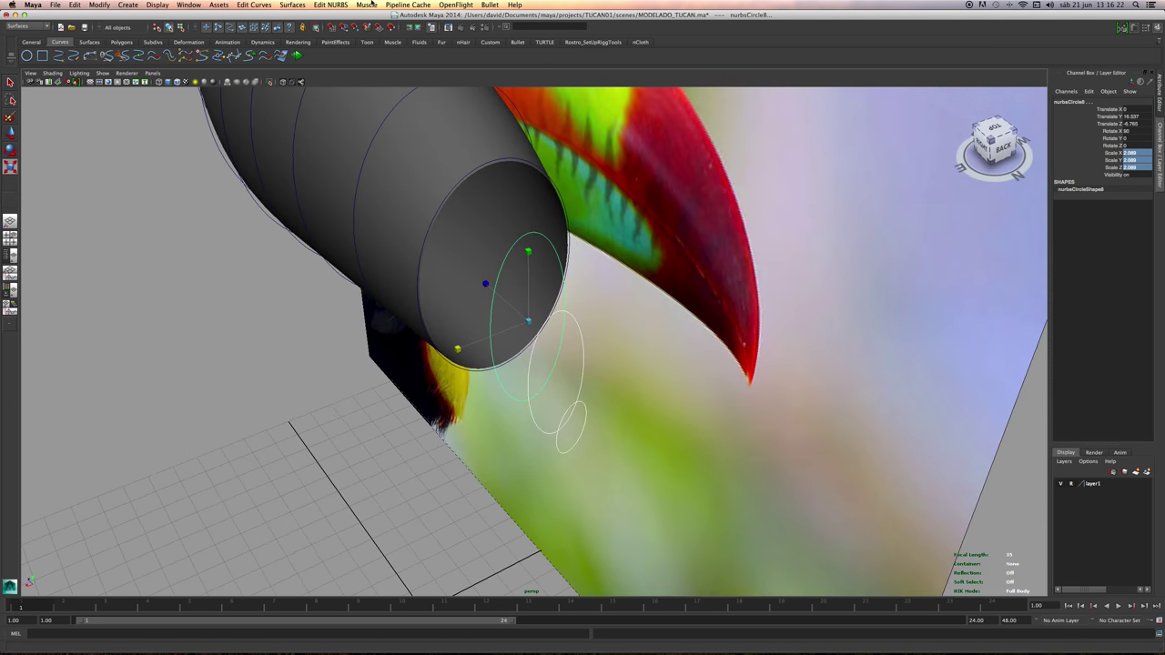
{"action": "left_click", "coordinate": [293, 6]}
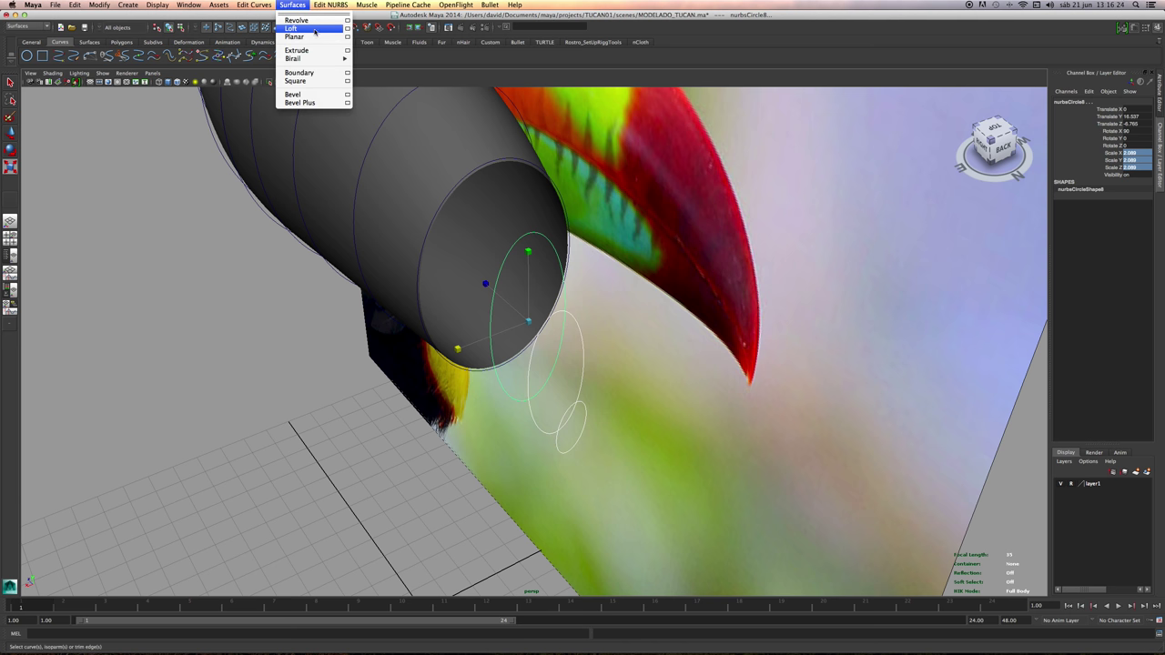
{"action": "left_click", "coordinate": [315, 32]}
Center the pivot of the main beak surface and narrow that surface in X to suit the width of the tip.
{"action": "left_click_drag", "start_coordinate": [706, 384], "coordinate": [671, 372], "text": "alt"}
{"action": "middle_click_drag", "start_coordinate": [671, 372], "coordinate": [681, 438], "text": "alt"}
{"action": "left_click", "coordinate": [556, 265]}
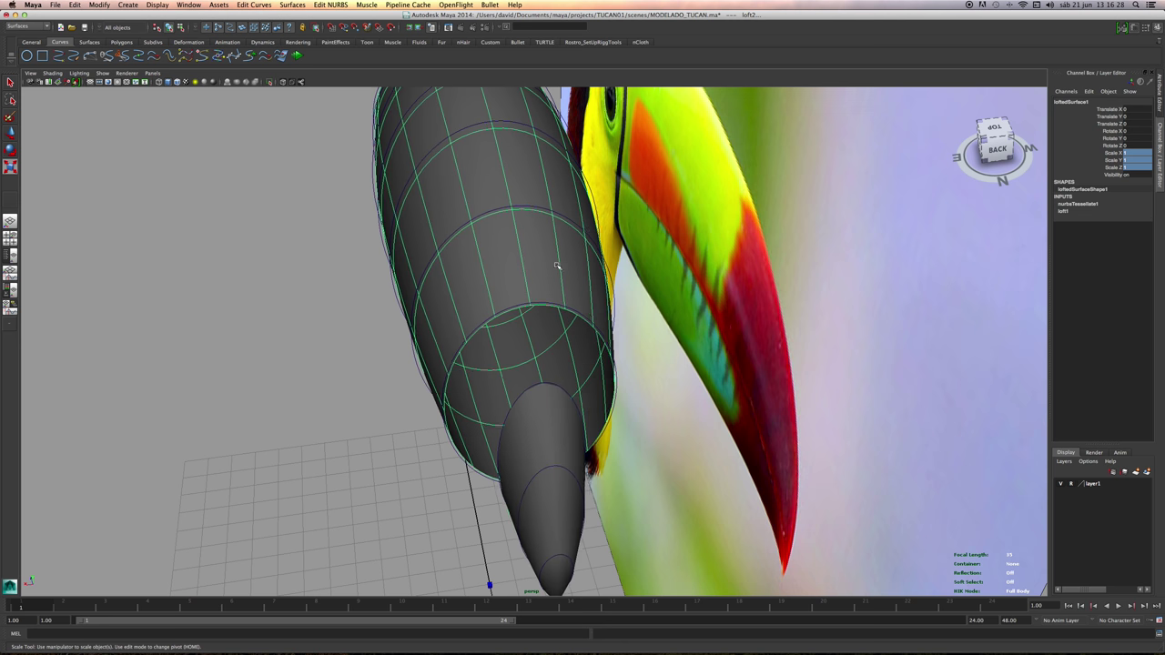
{"action": "left_click_drag", "start_coordinate": [556, 265], "coordinate": [558, 330], "text": "alt"}
{"action": "middle_click_drag", "start_coordinate": [559, 331], "coordinate": [572, 386], "text": "alt"}
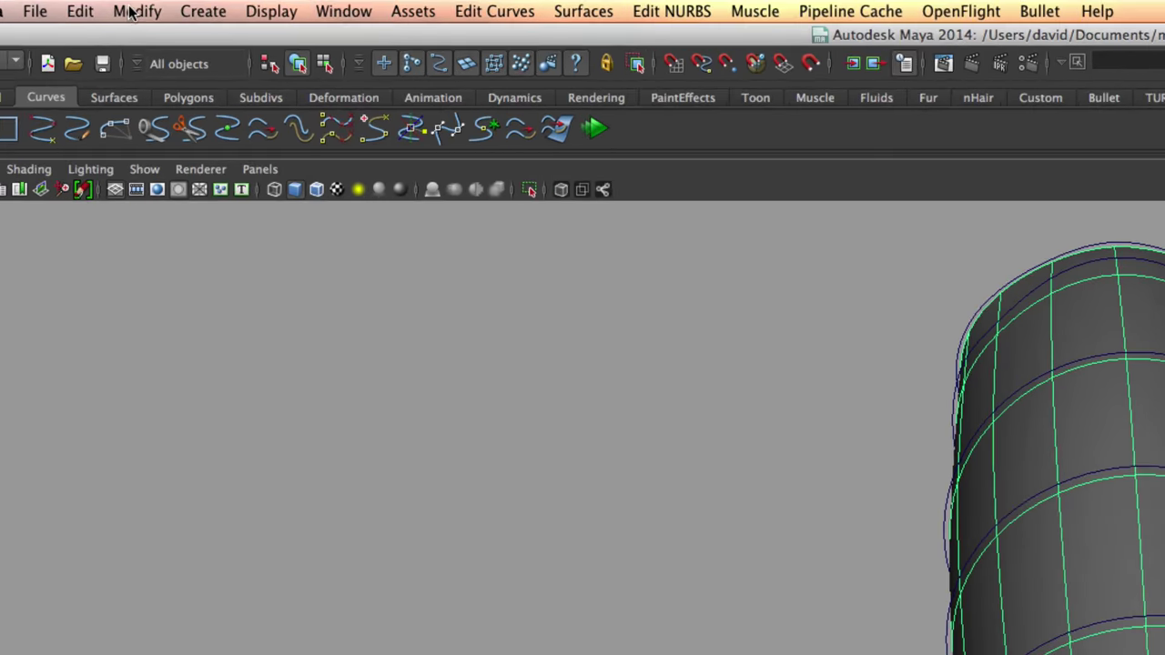
{"action": "left_click", "coordinate": [98, 5]}
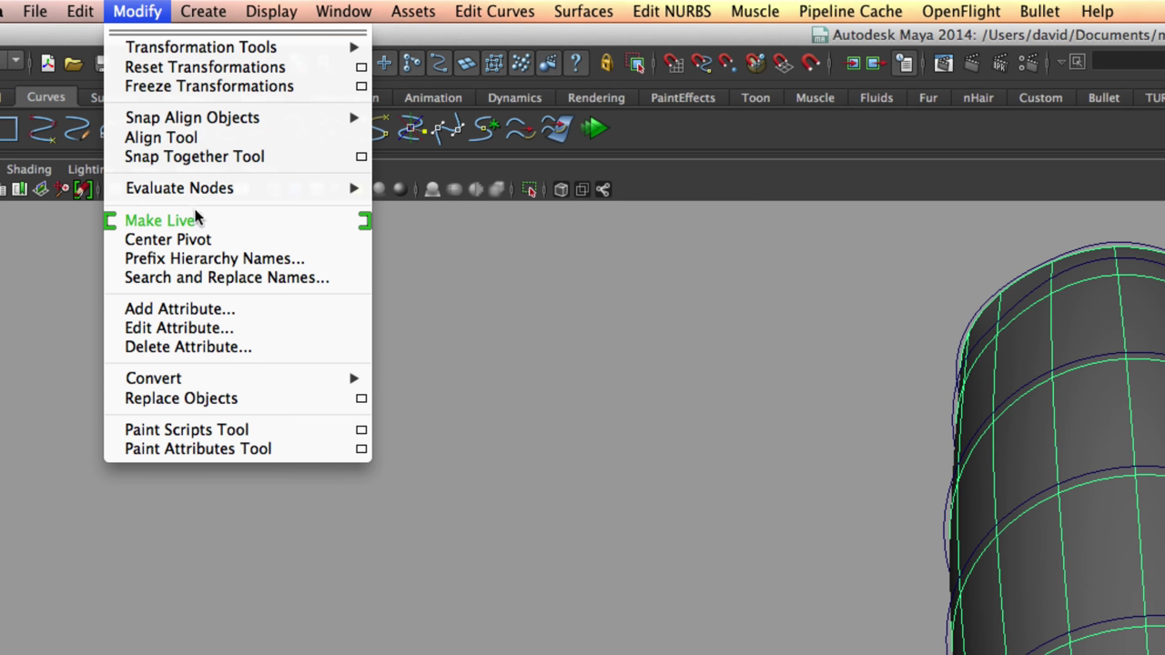
{"action": "left_click", "coordinate": [185, 240]}
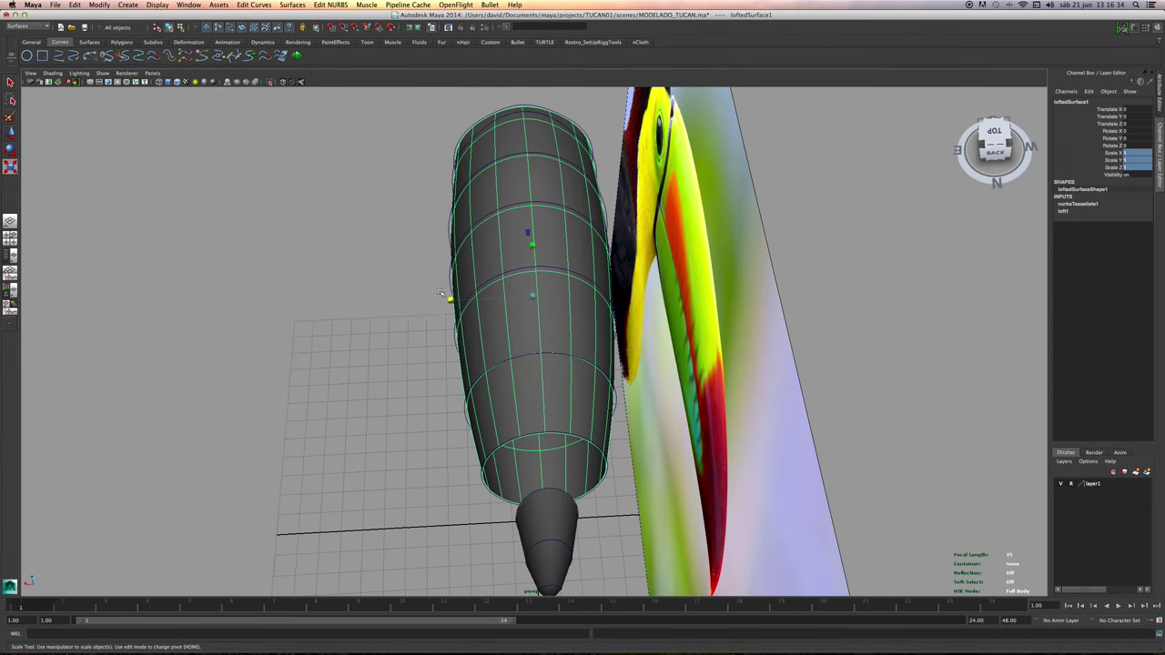
{"action": "left_click_drag", "start_coordinate": [451, 299], "coordinate": [475, 296]}
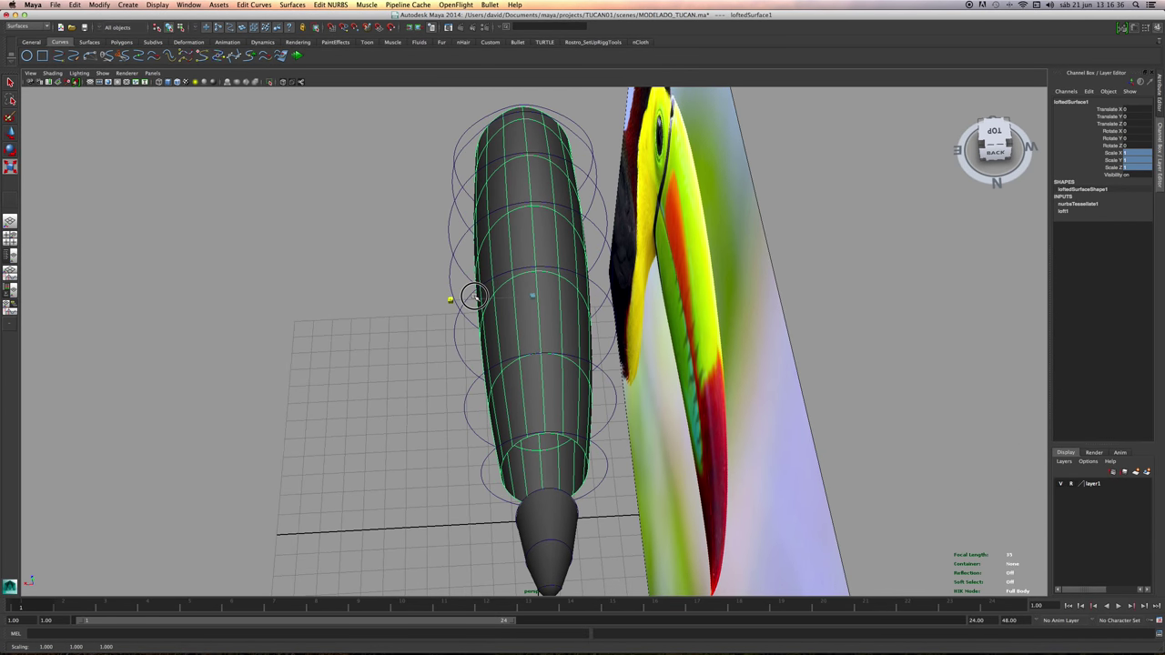
{"action": "left_click_drag", "start_coordinate": [577, 276], "coordinate": [576, 312], "text": "alt"}
{"action": "middle_click_drag", "start_coordinate": [568, 436], "coordinate": [565, 358], "text": "alt"}
{"action": "left_click_drag", "start_coordinate": [564, 359], "coordinate": [564, 367], "text": "alt"}
{"action": "middle_click_drag", "start_coordinate": [489, 218], "coordinate": [486, 252], "text": "alt"}
{"action": "left_click_drag", "start_coordinate": [447, 217], "coordinate": [455, 216]}
{"action": "left_click_drag", "start_coordinate": [491, 298], "coordinate": [541, 246], "text": "alt"}
Select the tip surface together with the main beak surface and display their polygon face normals to check which way they point.
{"action": "left_click", "coordinate": [617, 473]}
{"action": "left_click_drag", "start_coordinate": [617, 473], "coordinate": [542, 364], "text": "alt"}
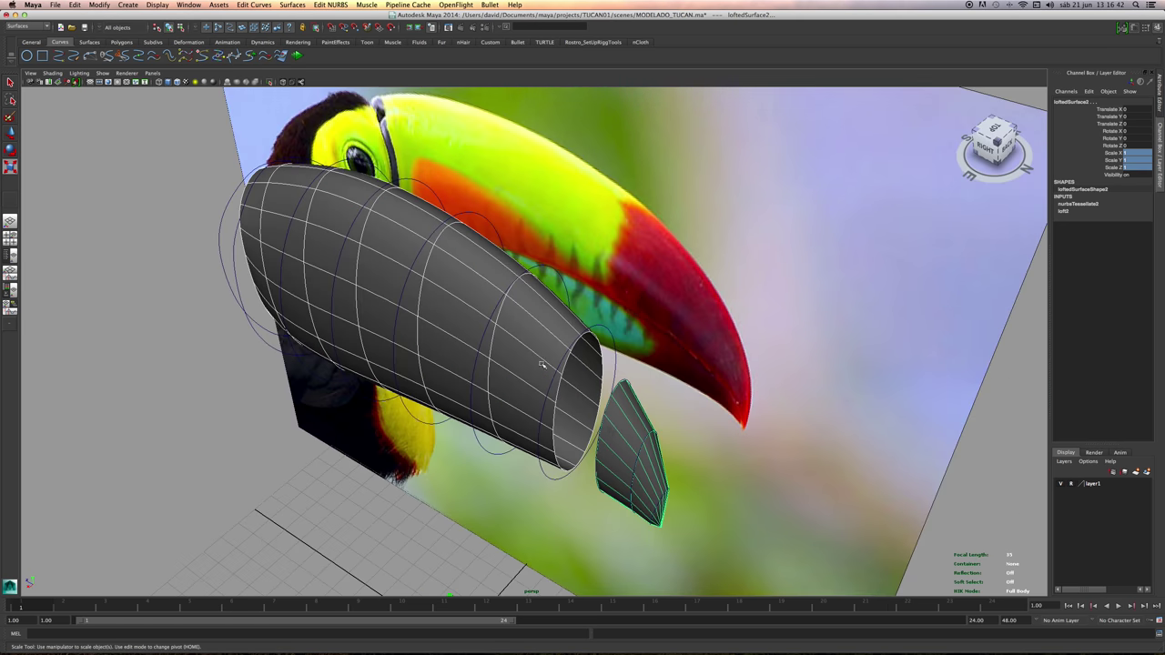
{"action": "left_click_drag", "start_coordinate": [617, 442], "coordinate": [570, 409], "text": "alt"}
{"action": "right_click_drag", "start_coordinate": [570, 408], "coordinate": [601, 428], "text": "alt"}
{"action": "middle_click_drag", "start_coordinate": [592, 446], "coordinate": [617, 398], "text": "alt"}
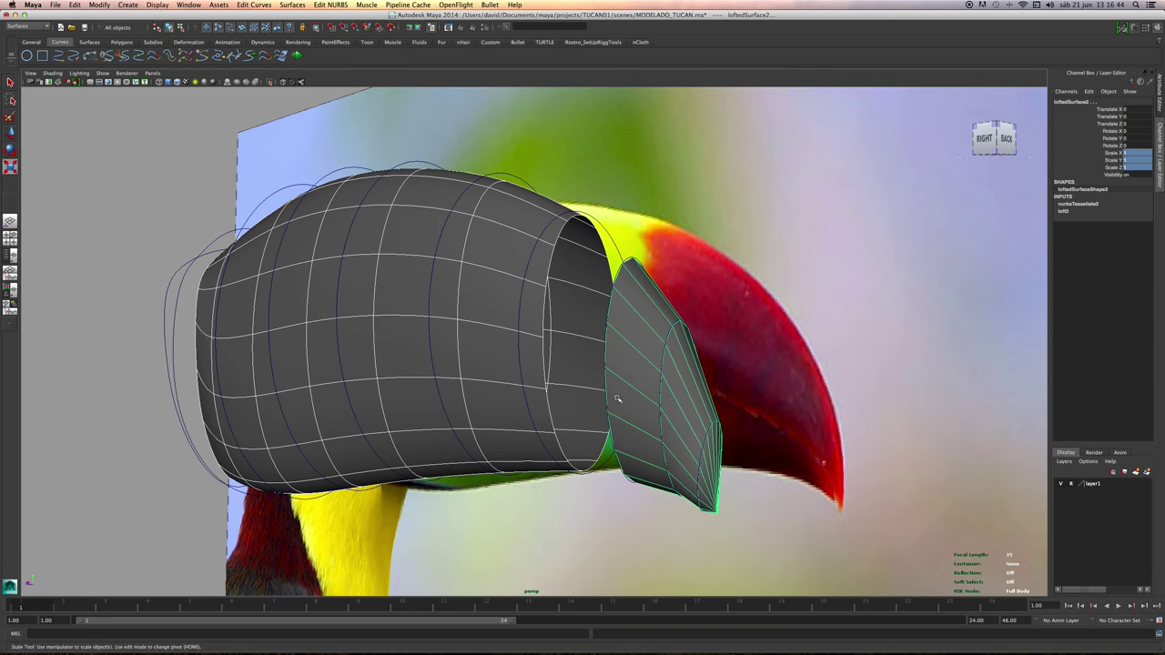
{"action": "left_click_drag", "start_coordinate": [616, 398], "coordinate": [627, 412], "text": "alt"}
{"action": "left_click_drag", "start_coordinate": [738, 409], "coordinate": [541, 407], "text": "alt"}
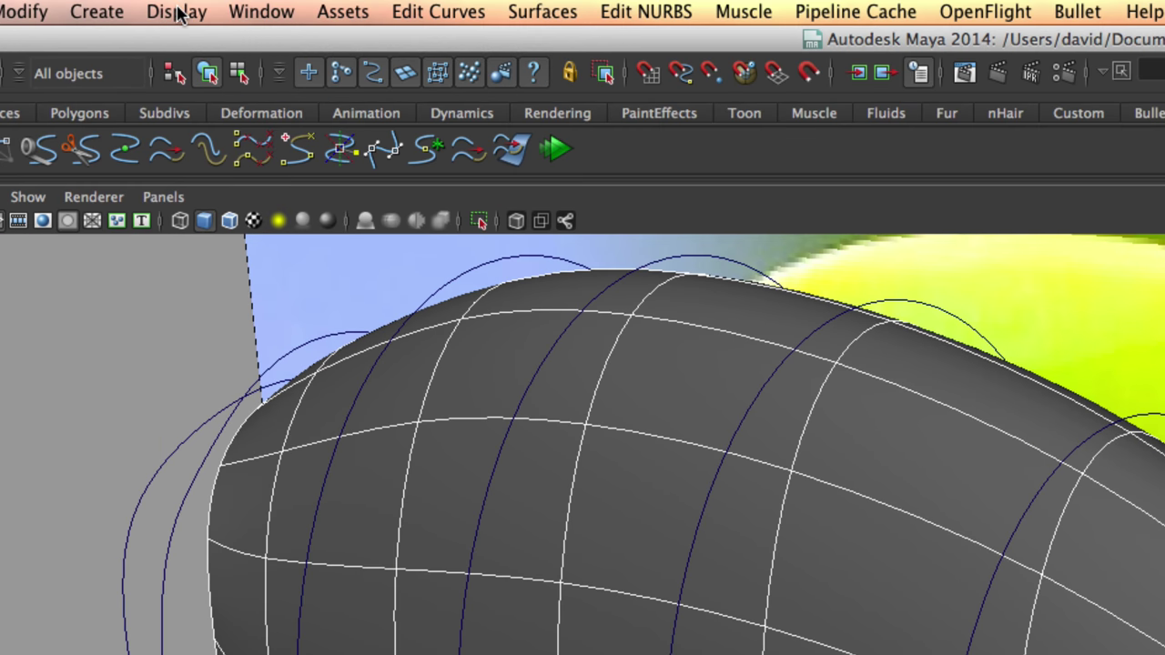
{"action": "left_click", "coordinate": [179, 13]}
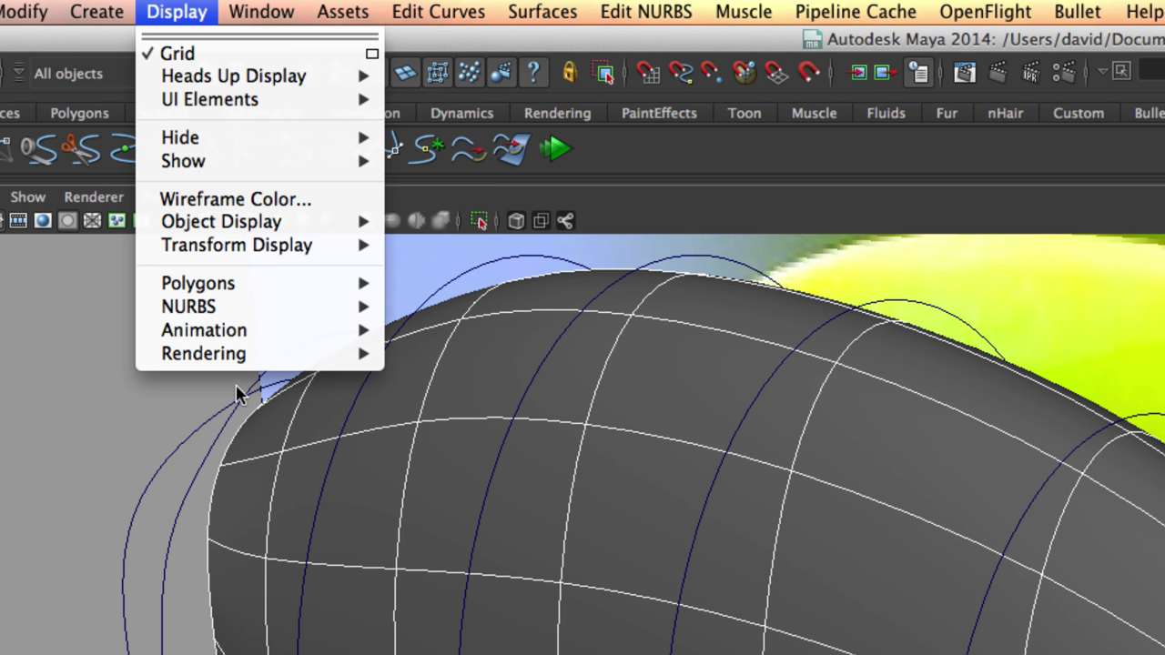
{"action": "mouse_move", "coordinate": [231, 294]}
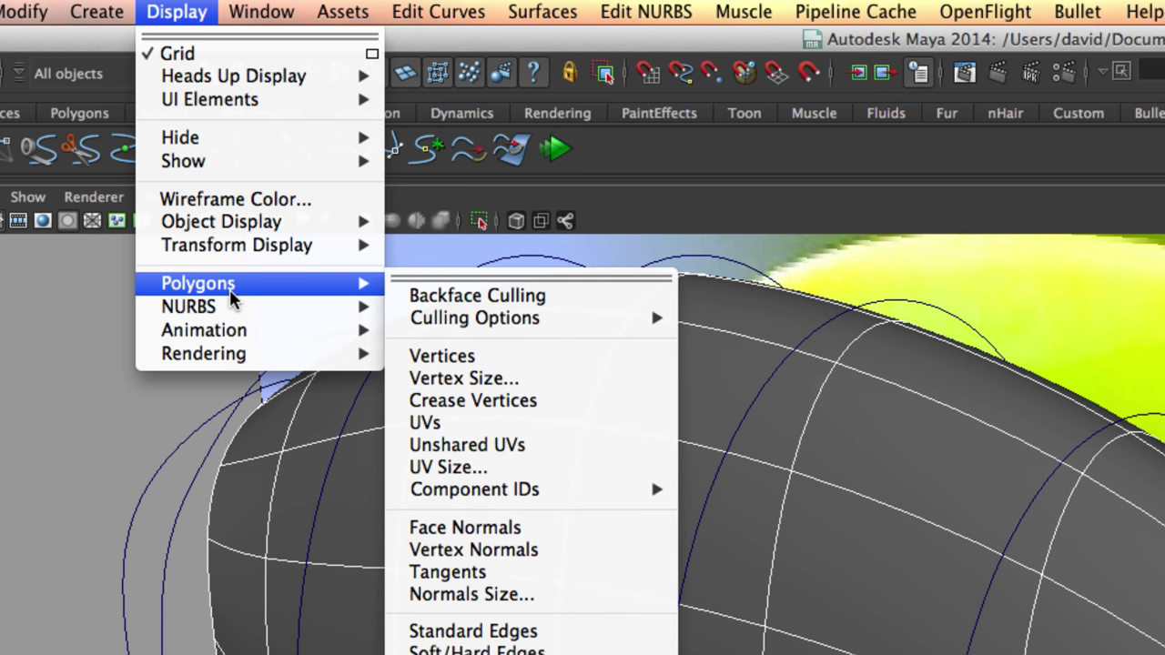
{"action": "left_click", "coordinate": [562, 530]}
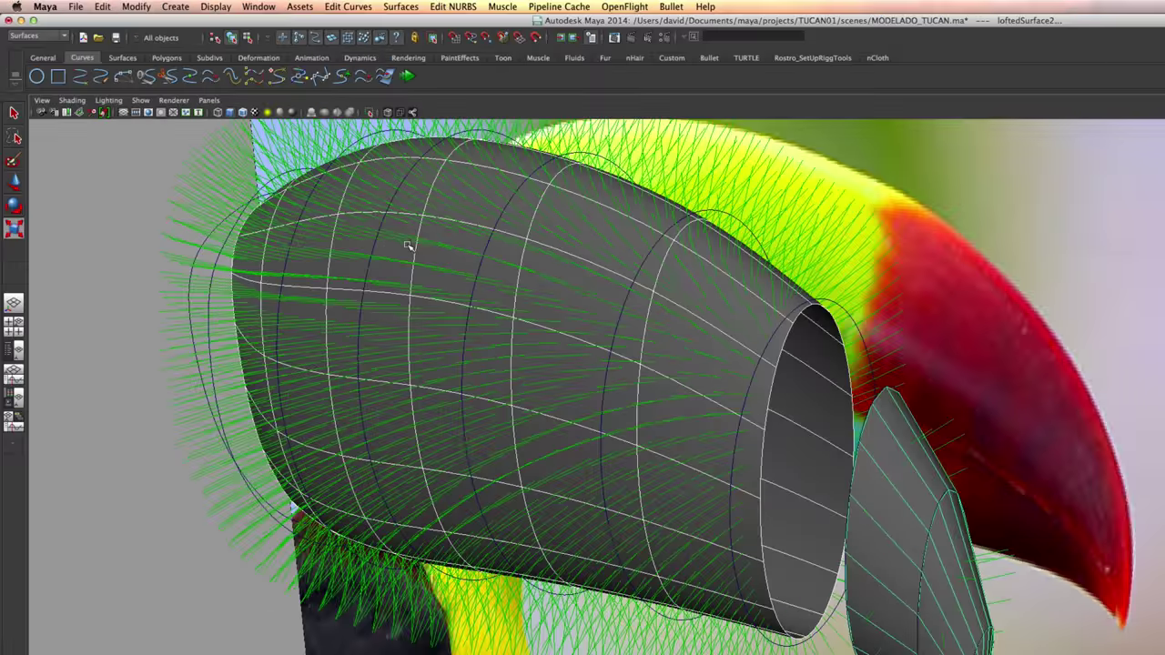
{"action": "mouse_move", "coordinate": [587, 210]}
{"action": "left_mouse_down", "text": "alt"}
{"action": "mouse_move", "coordinate": [456, 227]}
{"action": "mouse_move", "coordinate": [480, 283]}
{"action": "mouse_move", "coordinate": [609, 214]}
{"action": "mouse_move", "coordinate": [698, 197]}
{"action": "mouse_move", "coordinate": [582, 227]}
{"action": "left_mouse_up", "text": "alt"}
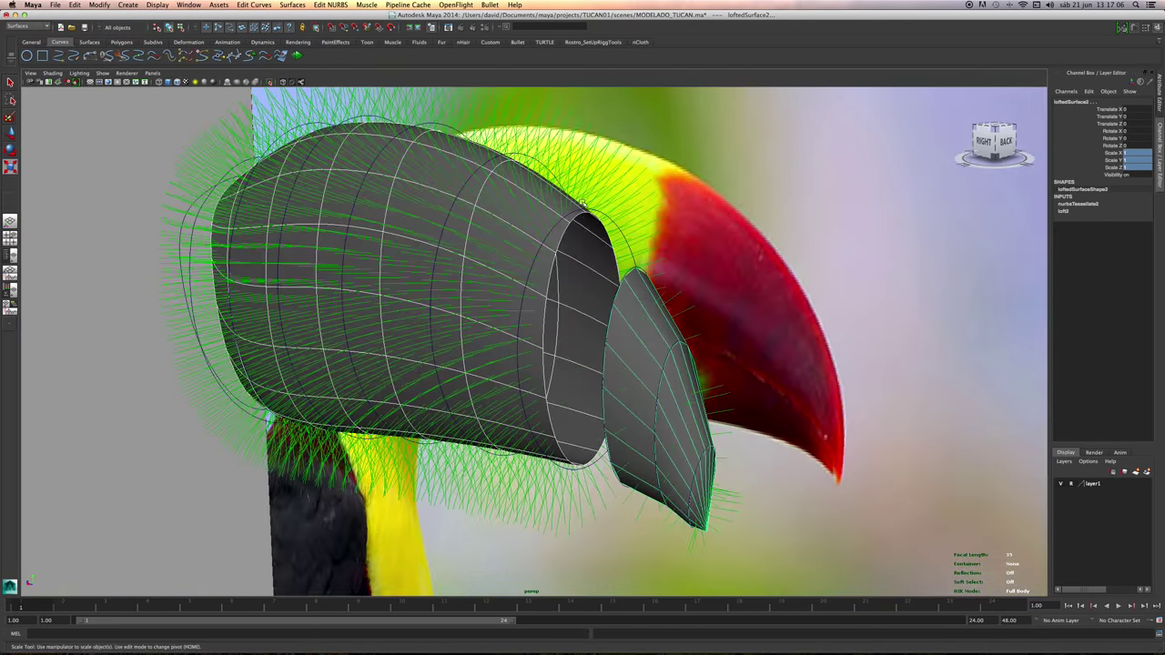
{"action": "middle_click_drag", "start_coordinate": [581, 240], "coordinate": [536, 195], "text": "alt"}
{"action": "right_click_drag", "start_coordinate": [536, 195], "coordinate": [604, 293], "text": "alt"}
{"action": "left_click_drag", "start_coordinate": [629, 325], "coordinate": [513, 344], "text": "alt"}
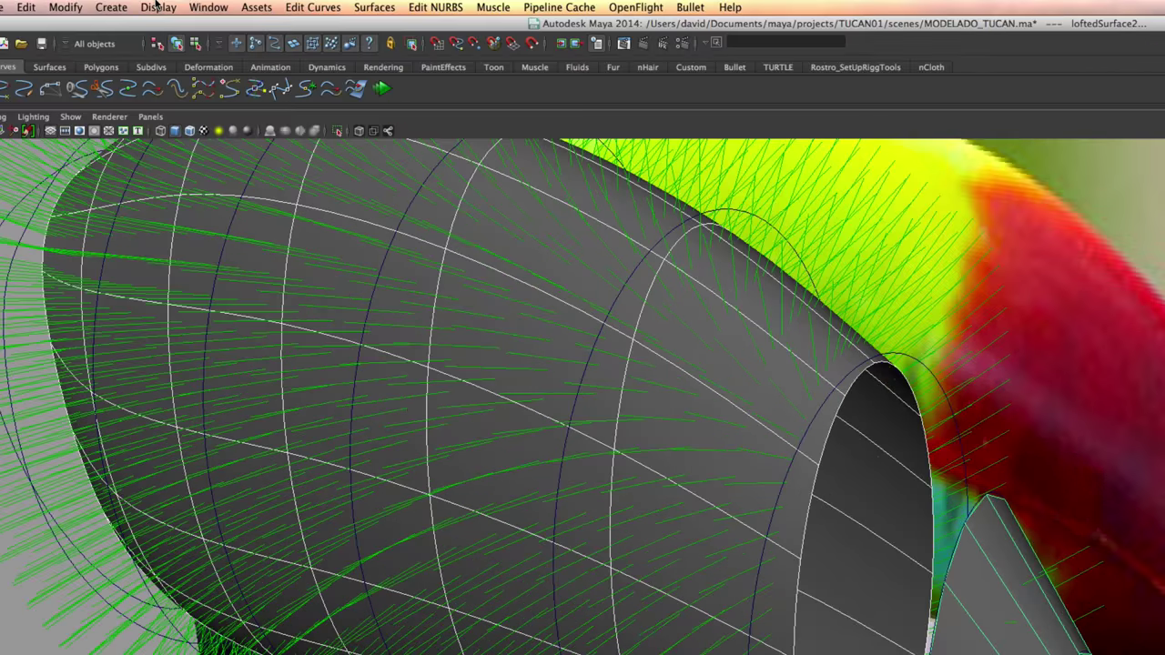
Turn off the face normals display on both lofted surfaces.
{"action": "left_click", "coordinate": [158, 5]}
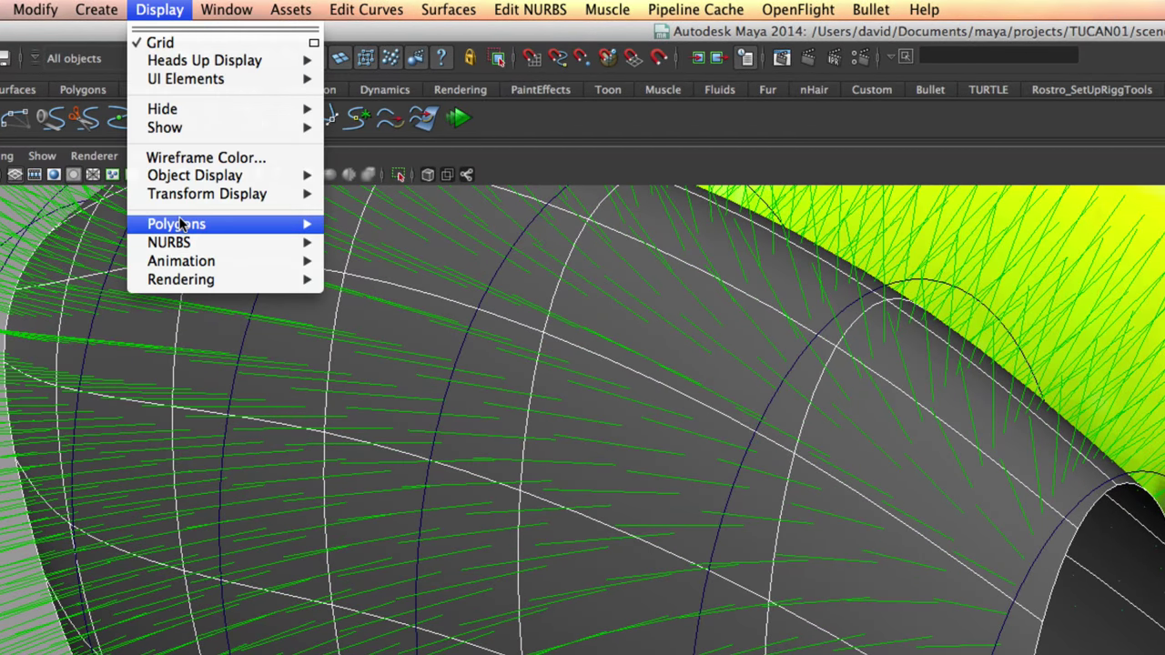
{"action": "mouse_move", "coordinate": [168, 106]}
{"action": "left_click", "coordinate": [466, 417]}
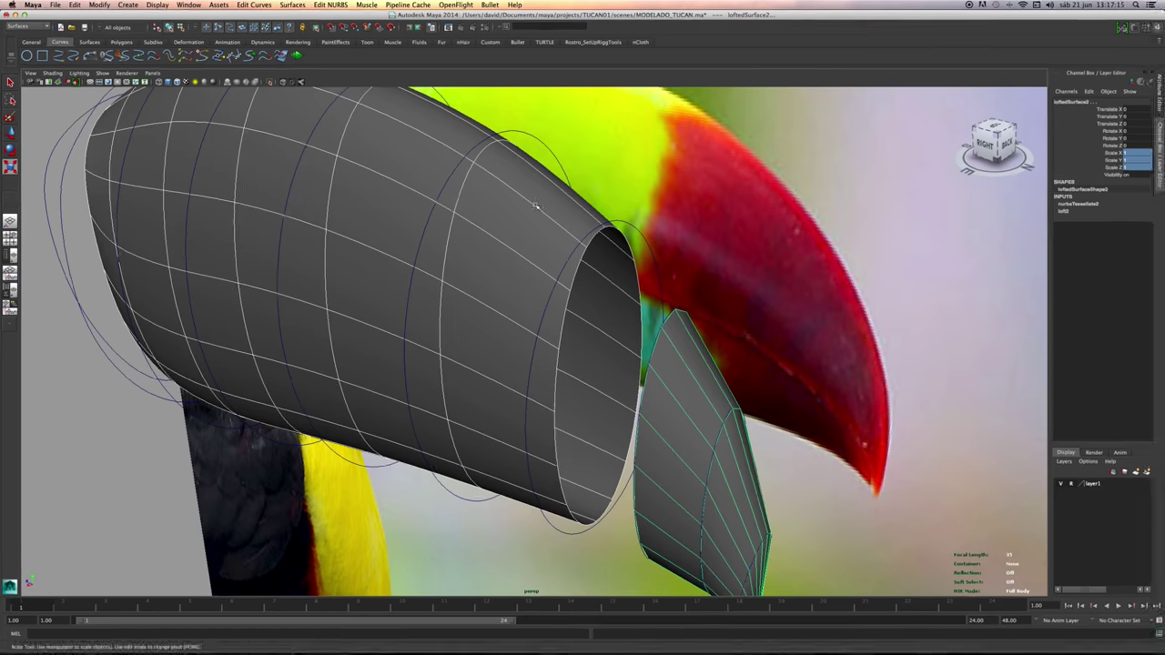
Switch to the Polygons menu set and combine the main beak surface and the tip into one mesh.
{"action": "left_click_drag", "start_coordinate": [535, 206], "coordinate": [526, 181], "text": "alt"}
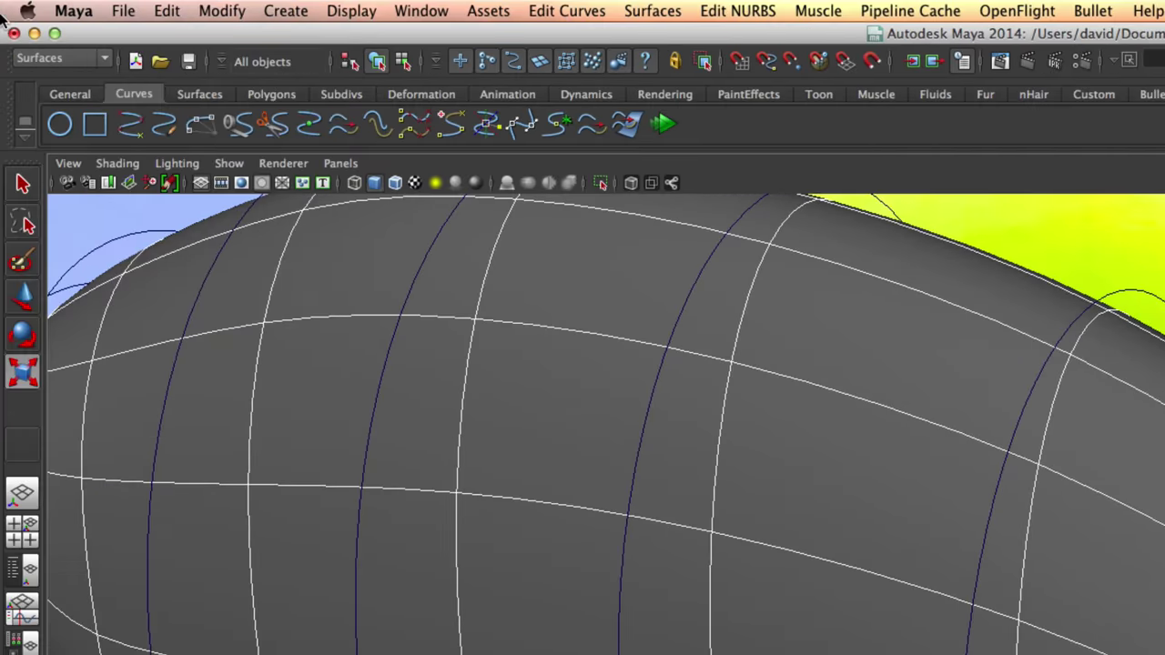
{"action": "left_click", "coordinate": [61, 58]}
{"action": "left_click", "coordinate": [52, 88]}
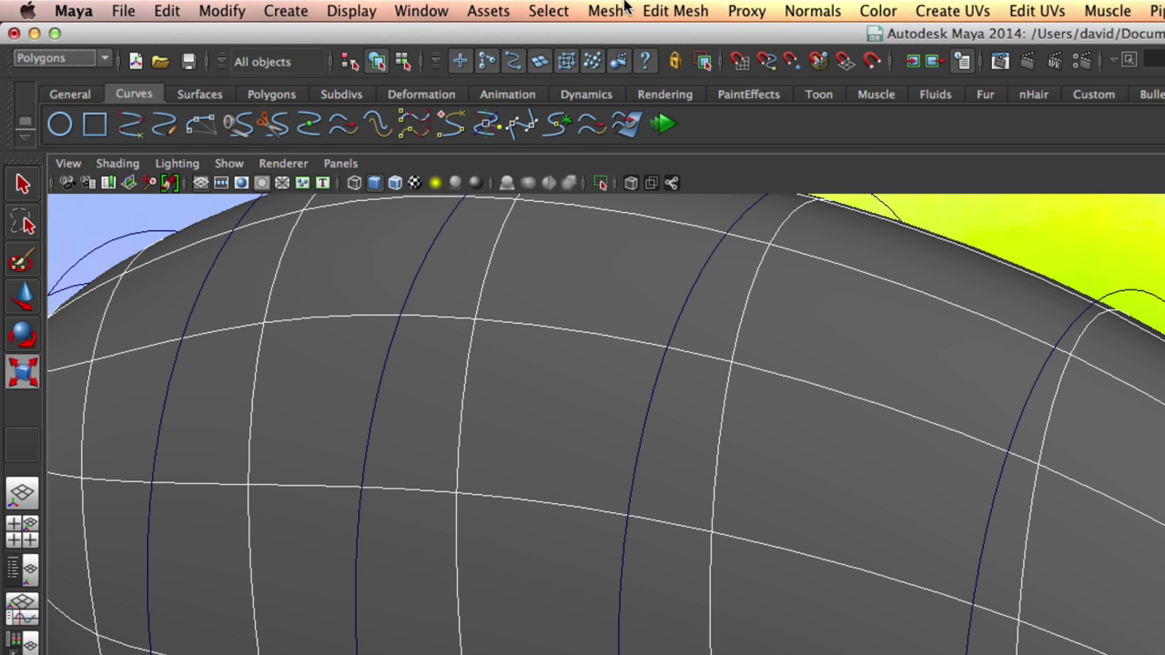
{"action": "left_click", "coordinate": [605, 11]}
{"action": "left_click", "coordinate": [629, 46]}
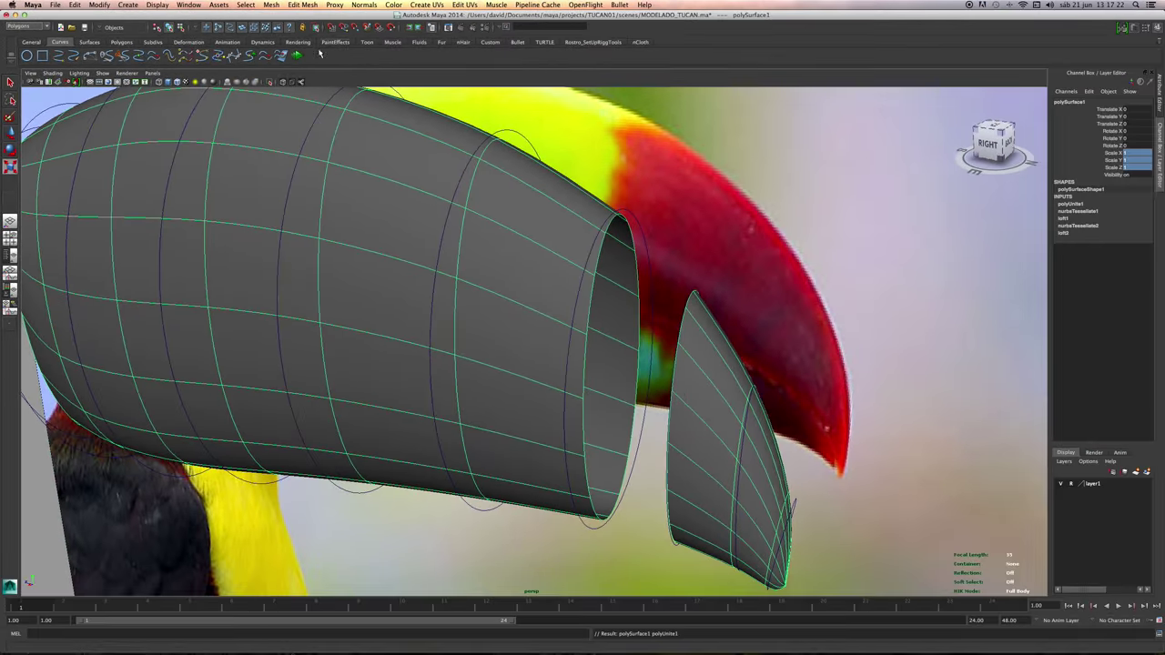
Examine the open gap between the beak body and the tip from above and from the side.
{"action": "left_click_drag", "start_coordinate": [548, 238], "coordinate": [465, 309], "text": "alt"}
{"action": "middle_click_drag", "start_coordinate": [465, 308], "coordinate": [487, 219], "text": "alt"}
{"action": "right_click_drag", "start_coordinate": [528, 218], "coordinate": [520, 219], "text": "alt"}
{"action": "left_click_drag", "start_coordinate": [587, 200], "coordinate": [473, 264], "text": "alt"}
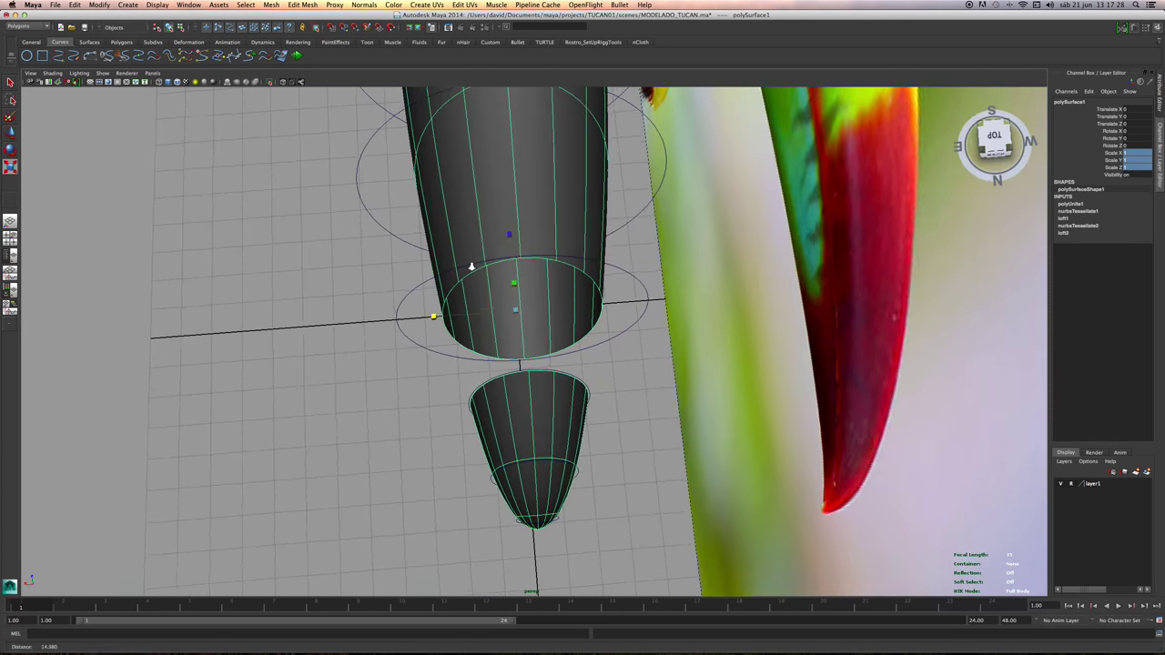
{"action": "right_click_drag", "start_coordinate": [471, 264], "coordinate": [549, 281], "text": "alt"}
{"action": "left_click_drag", "start_coordinate": [549, 281], "coordinate": [614, 247], "text": "alt"}
{"action": "middle_click_drag", "start_coordinate": [479, 167], "coordinate": [497, 193], "text": "alt"}
{"action": "right_click_drag", "start_coordinate": [497, 193], "coordinate": [519, 195], "text": "alt"}
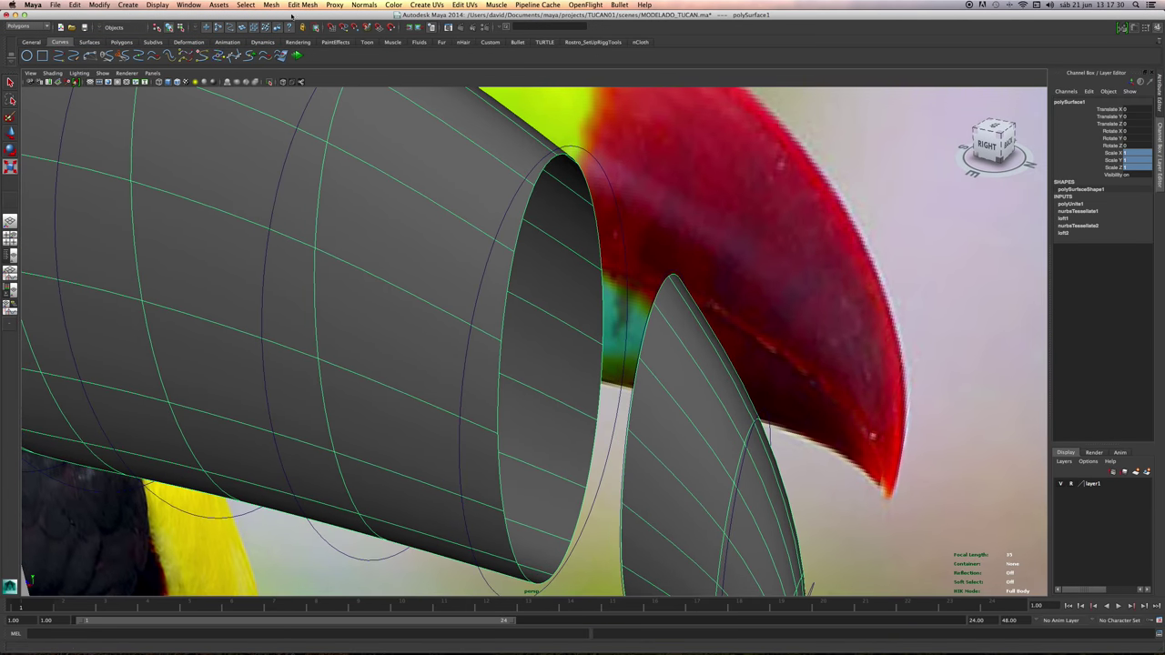
With smooth preview off, use the Append to Polygon Tool to add a first face bridging the body and tip borders.
{"action": "left_click", "coordinate": [312, 4]}
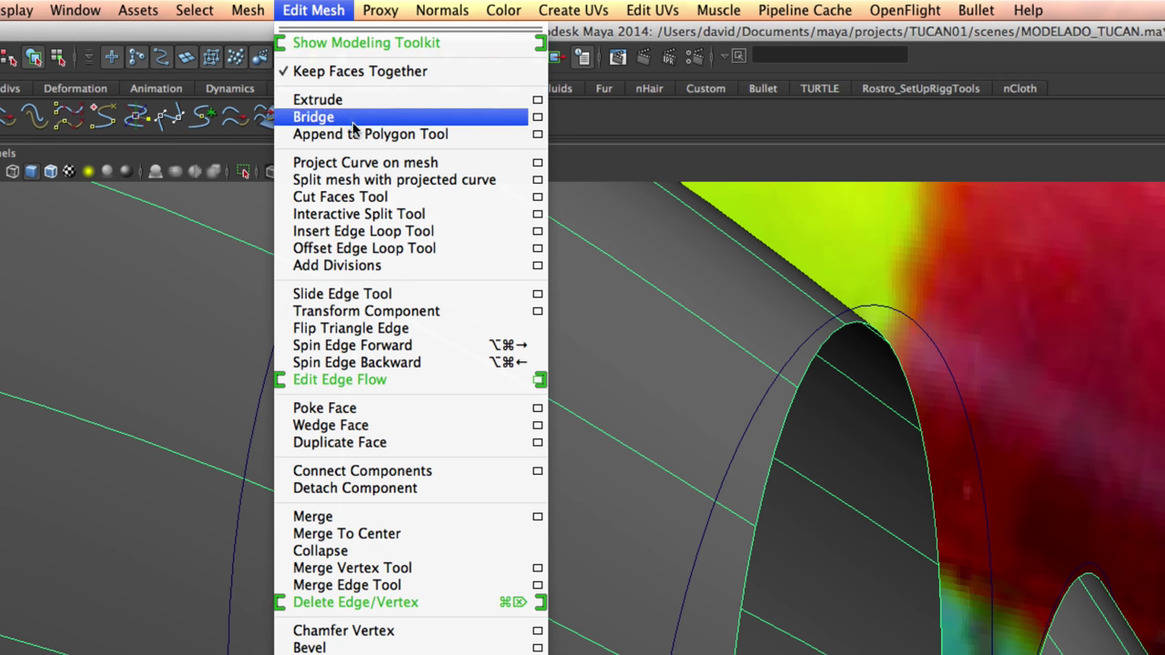
{"action": "left_click", "coordinate": [355, 134]}
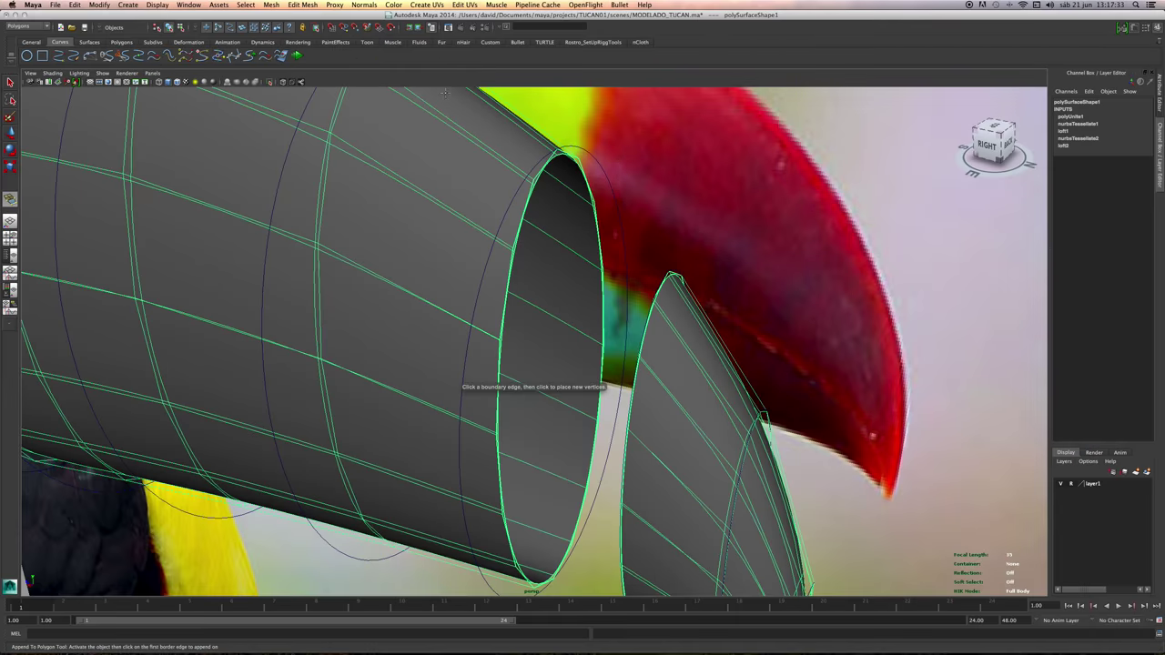
{"action": "left_click_drag", "start_coordinate": [646, 216], "coordinate": [588, 239], "text": "alt"}
{"action": "key", "text": "1"}
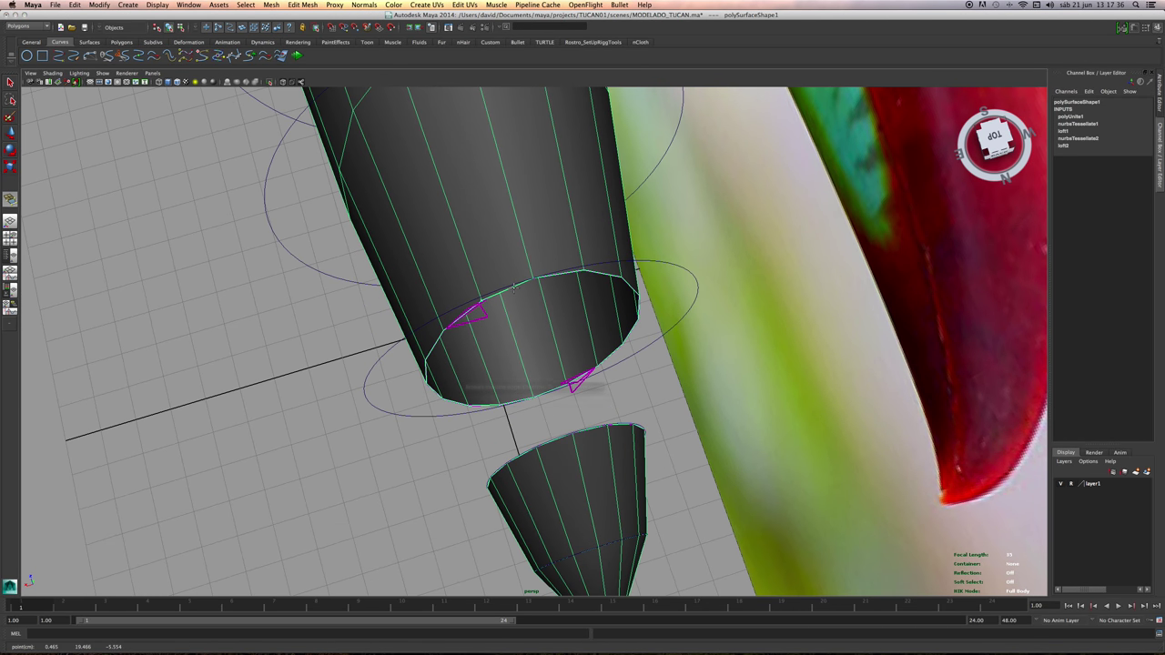
{"action": "left_click", "coordinate": [556, 442]}
{"action": "left_click_drag", "start_coordinate": [577, 424], "coordinate": [623, 400], "text": "alt"}
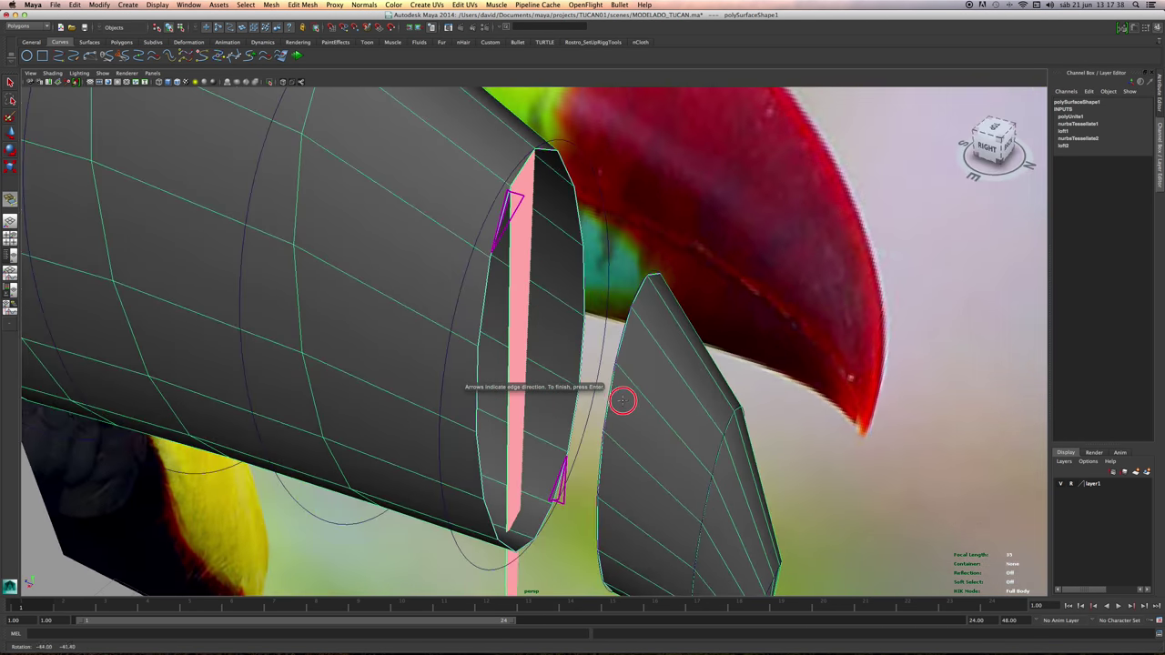
{"action": "left_click_drag", "start_coordinate": [624, 330], "coordinate": [638, 391], "text": "alt"}
{"action": "key", "text": "z"}
{"action": "left_click", "coordinate": [636, 393]}
{"action": "key", "text": "Return"}
Append a second face across the gap, directly beside the first bridging face, joining the matching border edges.
{"action": "left_click_drag", "start_coordinate": [674, 349], "coordinate": [420, 348], "text": "alt"}
{"action": "scroll", "coordinate": [521, 346], "scroll_direction": "up", "scroll_amount": 1}
{"action": "key", "text": "g"}
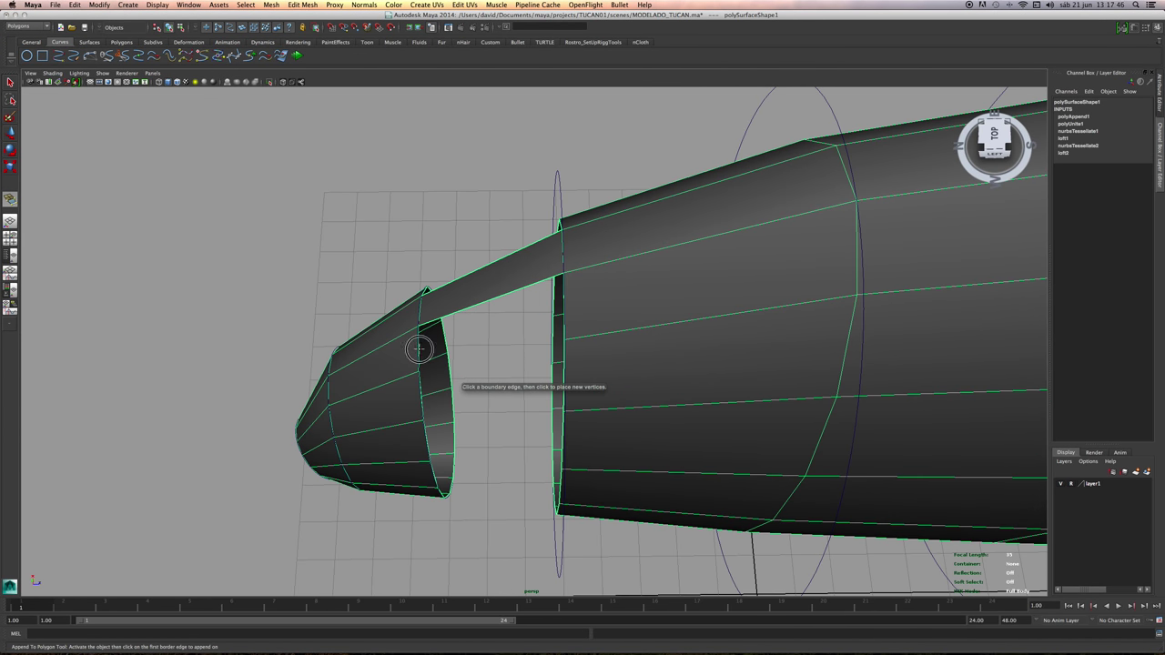
{"action": "left_click", "coordinate": [419, 349]}
{"action": "left_click", "coordinate": [564, 303]}
{"action": "key", "text": "Return"}
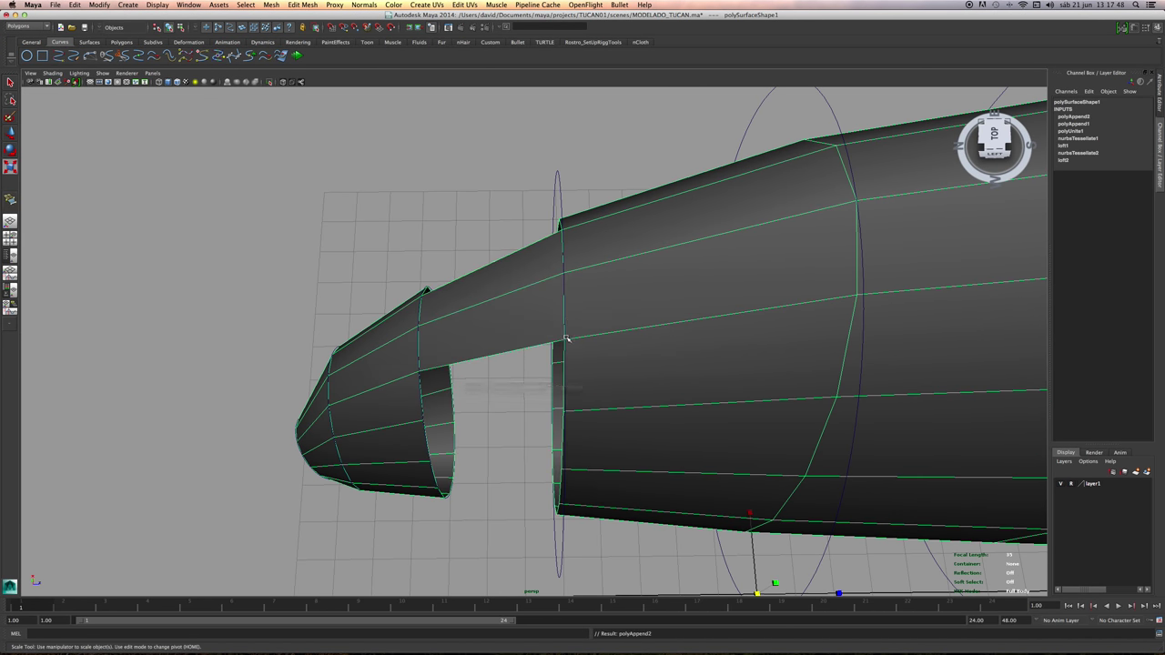
Append a third face between the next pair of border edges on the tip and the beak body.
{"action": "left_click_drag", "start_coordinate": [580, 336], "coordinate": [631, 296], "text": "alt"}
{"action": "key", "text": "g"}
{"action": "left_click", "coordinate": [403, 349]}
{"action": "left_click", "coordinate": [530, 324]}
{"action": "scroll", "coordinate": [632, 296], "scroll_direction": "up", "scroll_amount": 2}
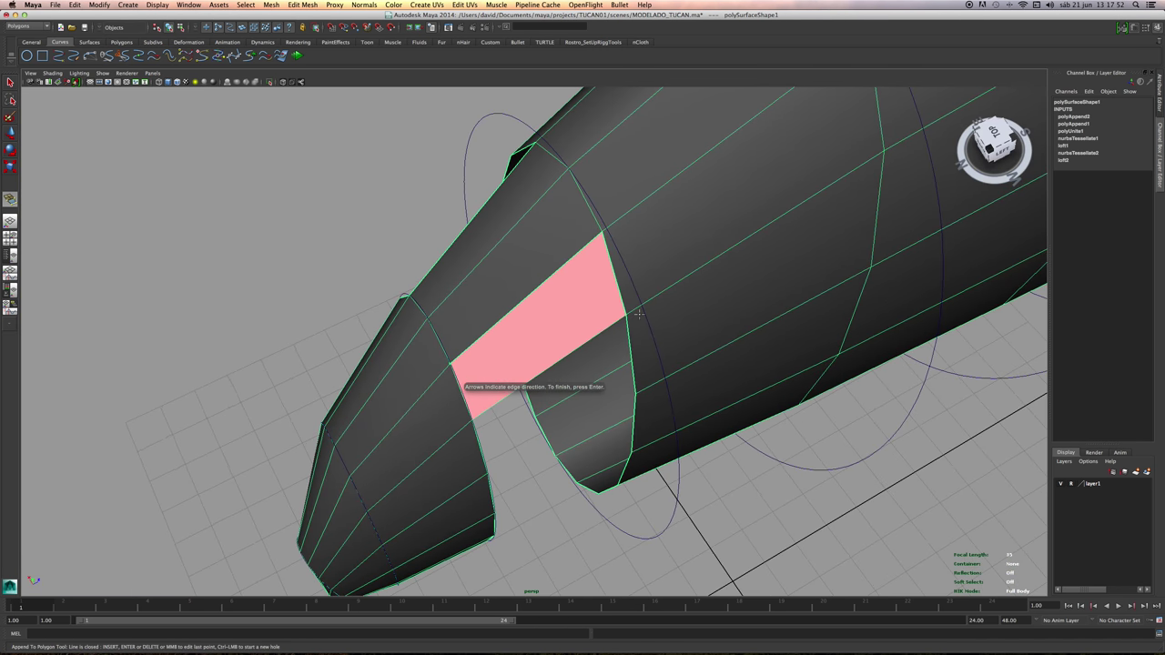
{"action": "key", "text": "Return"}
Hide layer1 and append a fourth face down the side of the gap between the tip and the body.
{"action": "left_click", "coordinate": [1062, 484]}
{"action": "left_click_drag", "start_coordinate": [719, 409], "coordinate": [644, 339], "text": "alt"}
{"action": "key", "text": "g"}
{"action": "left_click", "coordinate": [414, 316]}
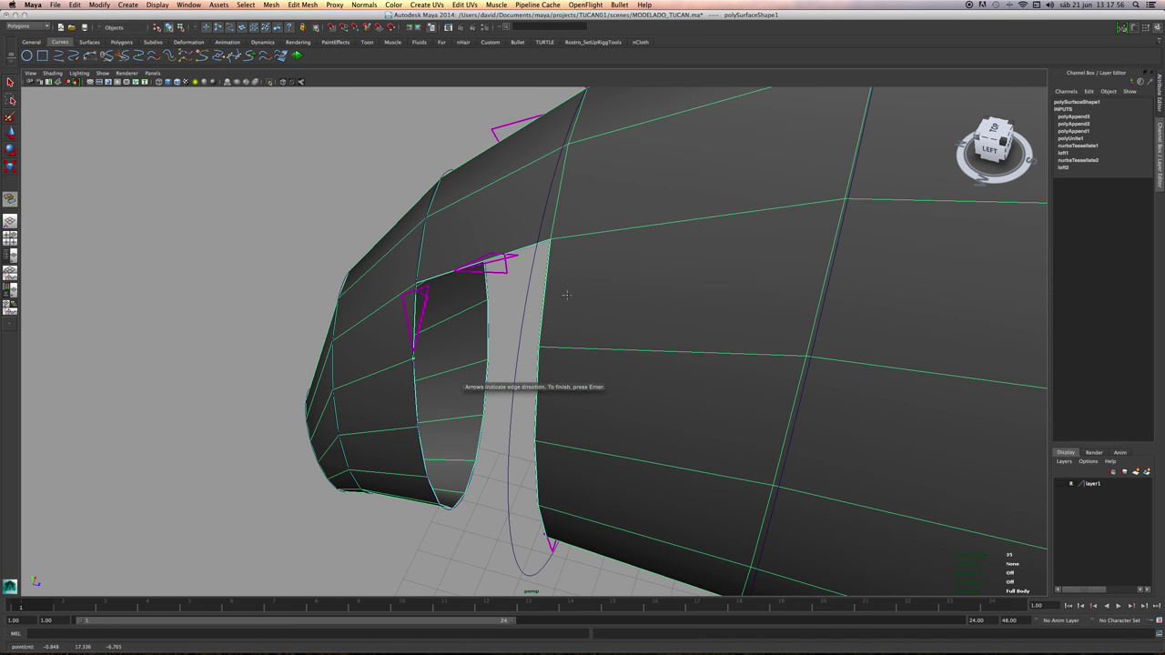
{"action": "left_click", "coordinate": [542, 297]}
{"action": "left_click_drag", "start_coordinate": [546, 298], "coordinate": [574, 301], "text": "alt"}
{"action": "key", "text": "Return"}
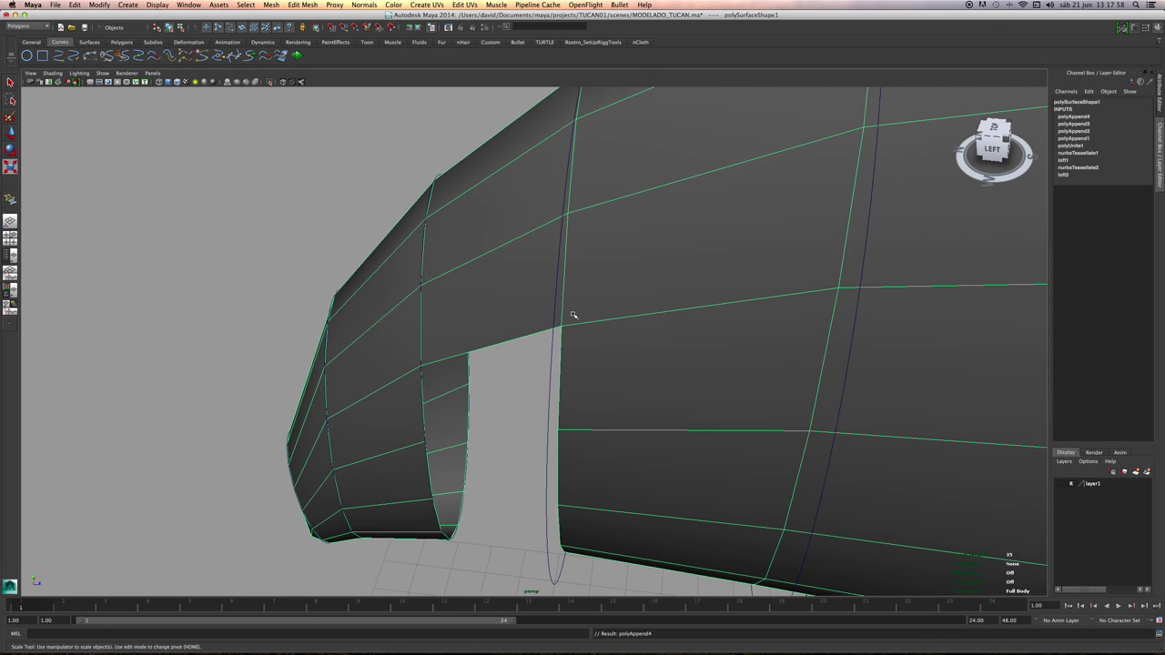
Append a fifth face down the side of the gap, joining the matching border edges of the tip and body.
{"action": "middle_click_drag", "start_coordinate": [576, 316], "coordinate": [583, 260], "text": "alt"}
{"action": "key", "text": "g"}
{"action": "left_click_drag", "start_coordinate": [455, 361], "coordinate": [449, 338], "text": "alt"}
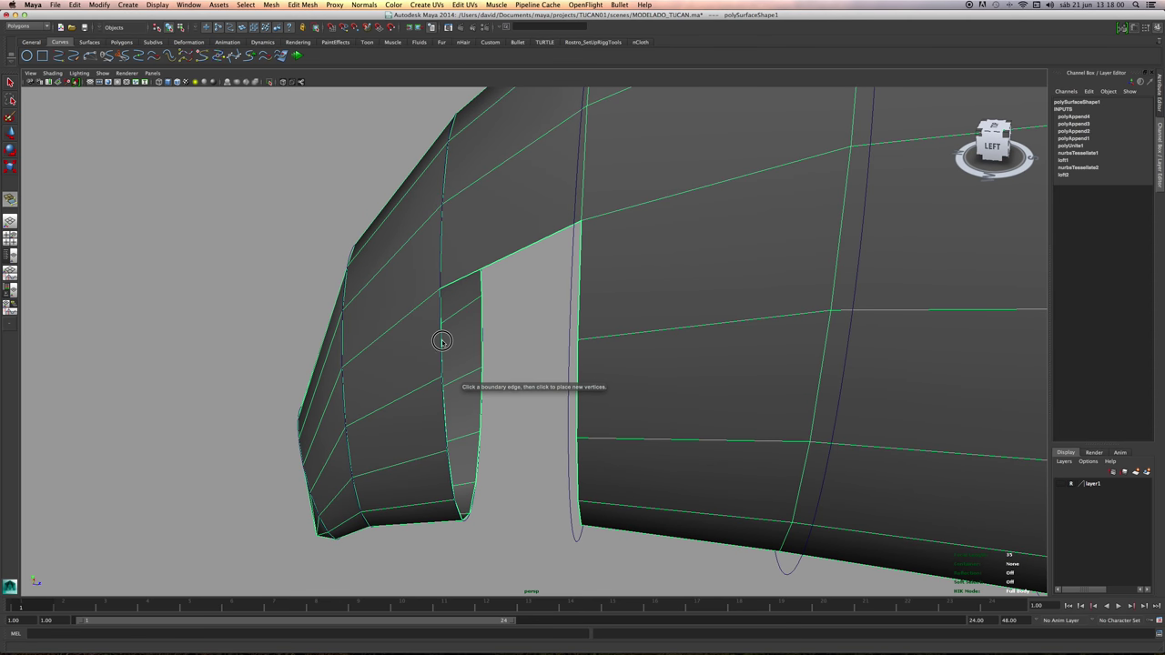
{"action": "left_click", "coordinate": [443, 342]}
{"action": "left_click", "coordinate": [576, 310]}
{"action": "left_click_drag", "start_coordinate": [576, 310], "coordinate": [551, 311], "text": "alt"}
{"action": "key", "text": "Return"}
Append a sixth face directly below the fifth one on the same side of the beak.
{"action": "key", "text": "g"}
{"action": "left_click", "coordinate": [446, 392]}
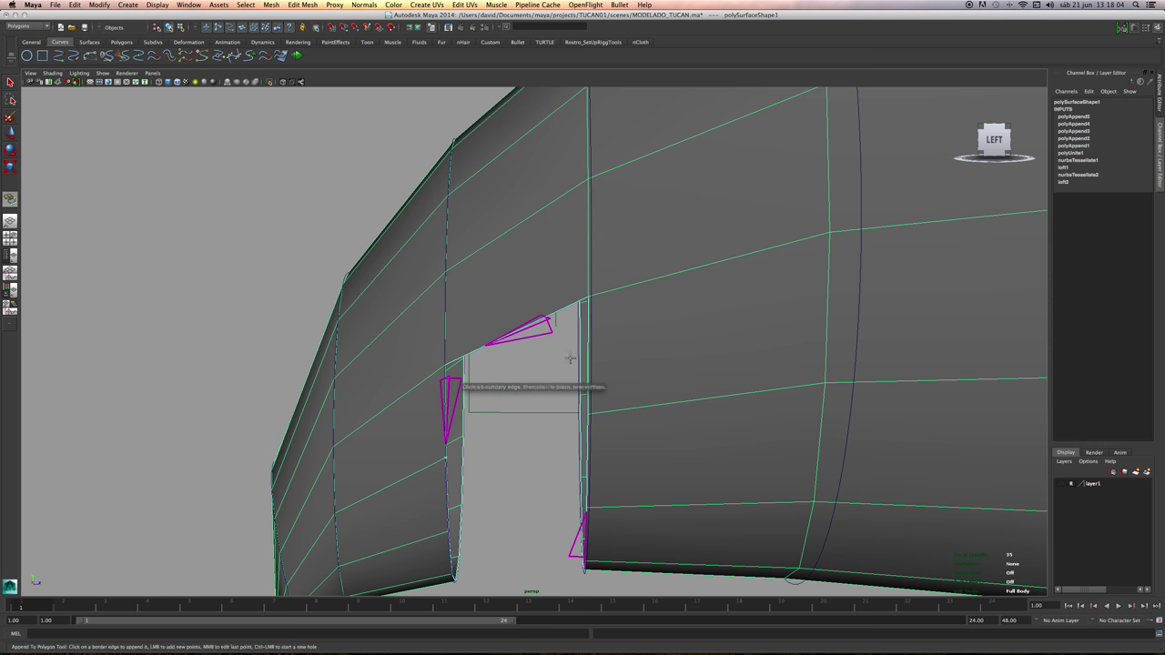
{"action": "left_click", "coordinate": [587, 358]}
{"action": "left_click_drag", "start_coordinate": [587, 358], "coordinate": [460, 304], "text": "alt"}
{"action": "key", "text": "Return"}
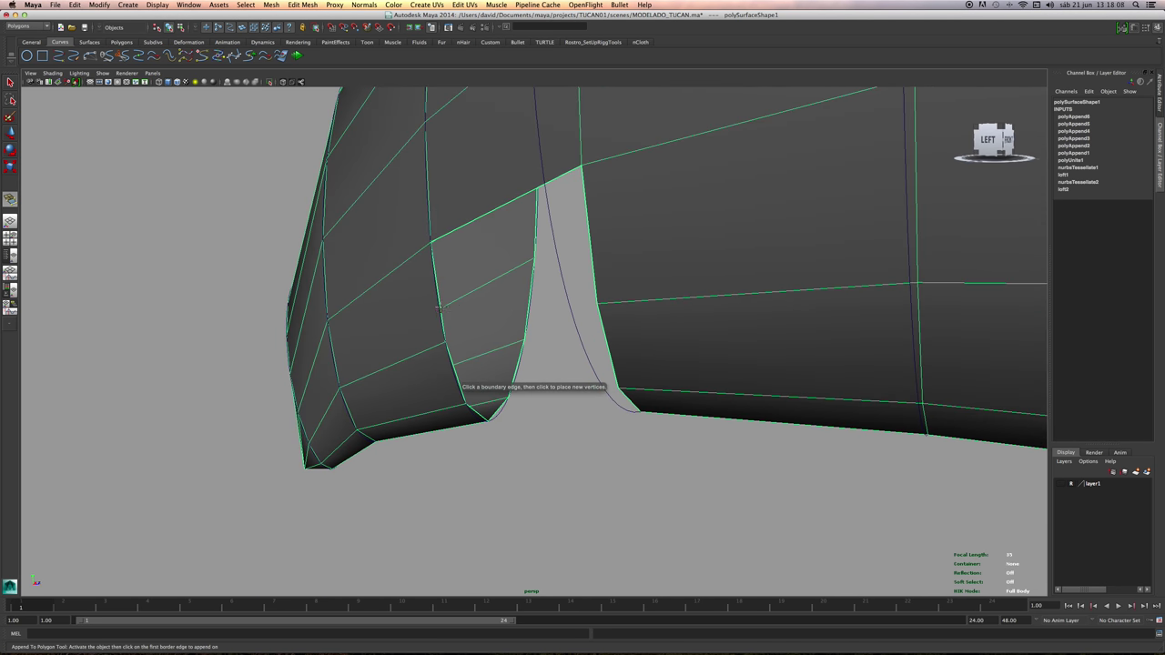
Append a seventh face between the next pair of border edges, near the beak's lower side.
{"action": "left_click", "coordinate": [439, 308]}
{"action": "left_click", "coordinate": [592, 257]}
{"action": "left_click_drag", "start_coordinate": [591, 258], "coordinate": [641, 256], "text": "alt"}
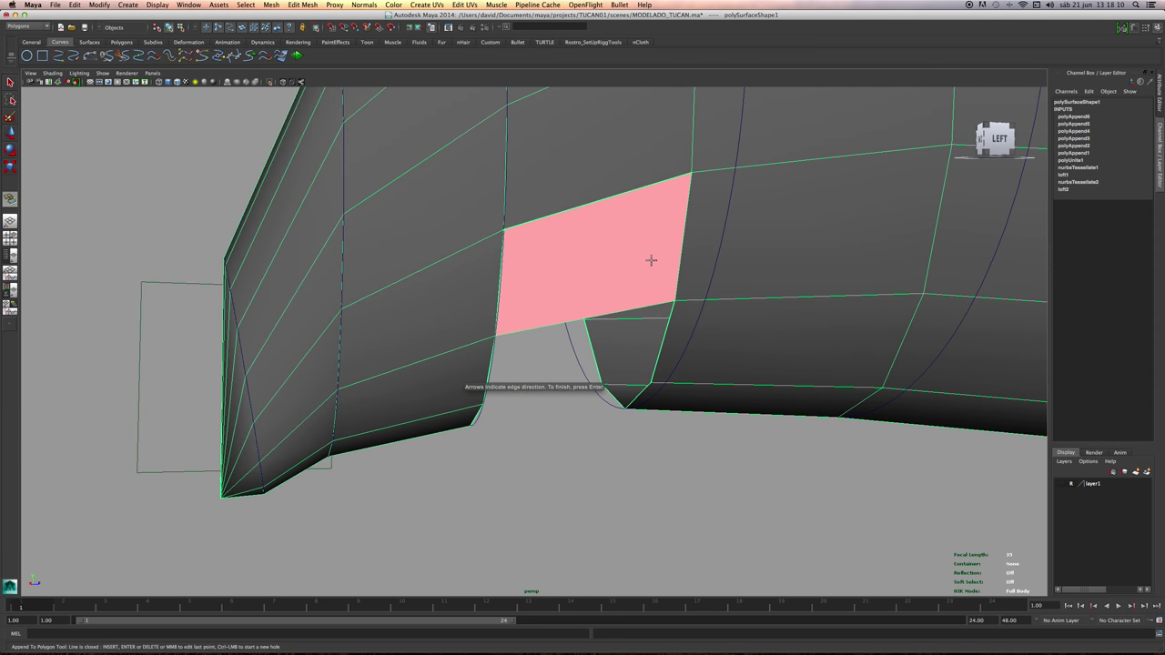
{"action": "key", "text": "Return"}
Append an eighth face across the gap on the beak's underside, between the tip and body borders.
{"action": "key", "text": "g"}
{"action": "left_click_drag", "start_coordinate": [582, 281], "coordinate": [599, 261], "text": "alt"}
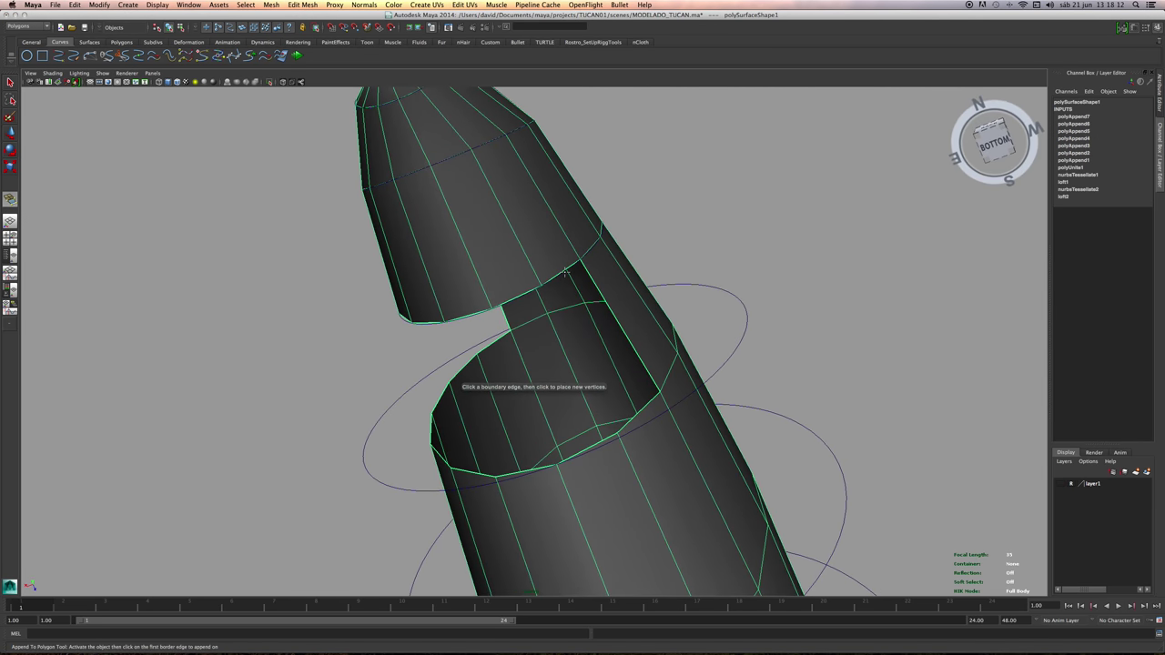
{"action": "left_click", "coordinate": [565, 272]}
{"action": "left_click", "coordinate": [630, 419]}
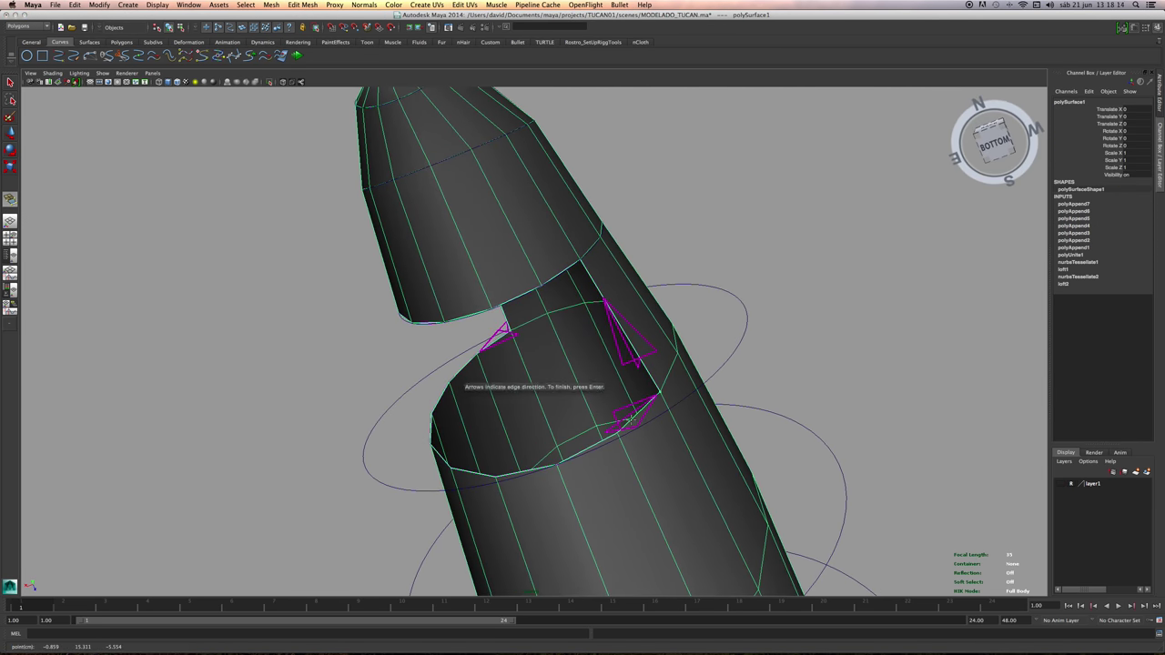
{"action": "left_click", "coordinate": [555, 282]}
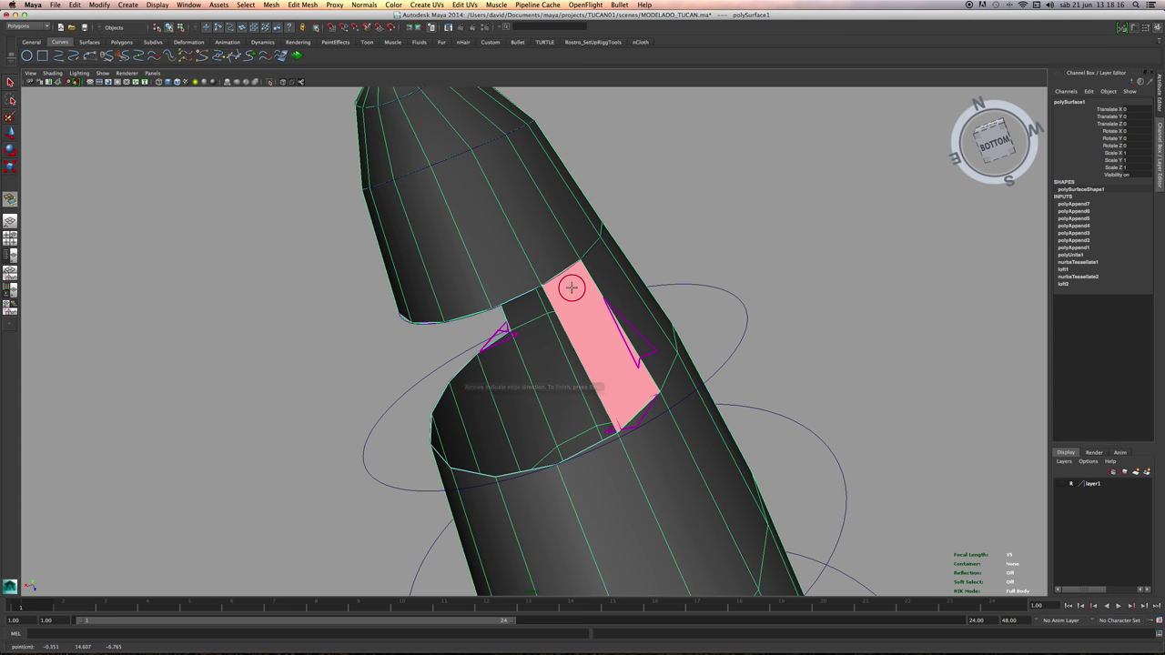
{"action": "left_click_drag", "start_coordinate": [572, 285], "coordinate": [469, 268], "text": "alt"}
{"action": "key", "text": "Return"}
Append two more neighbouring faces along the underside to continue the bridge towards the beak's other side.
{"action": "key", "text": "g"}
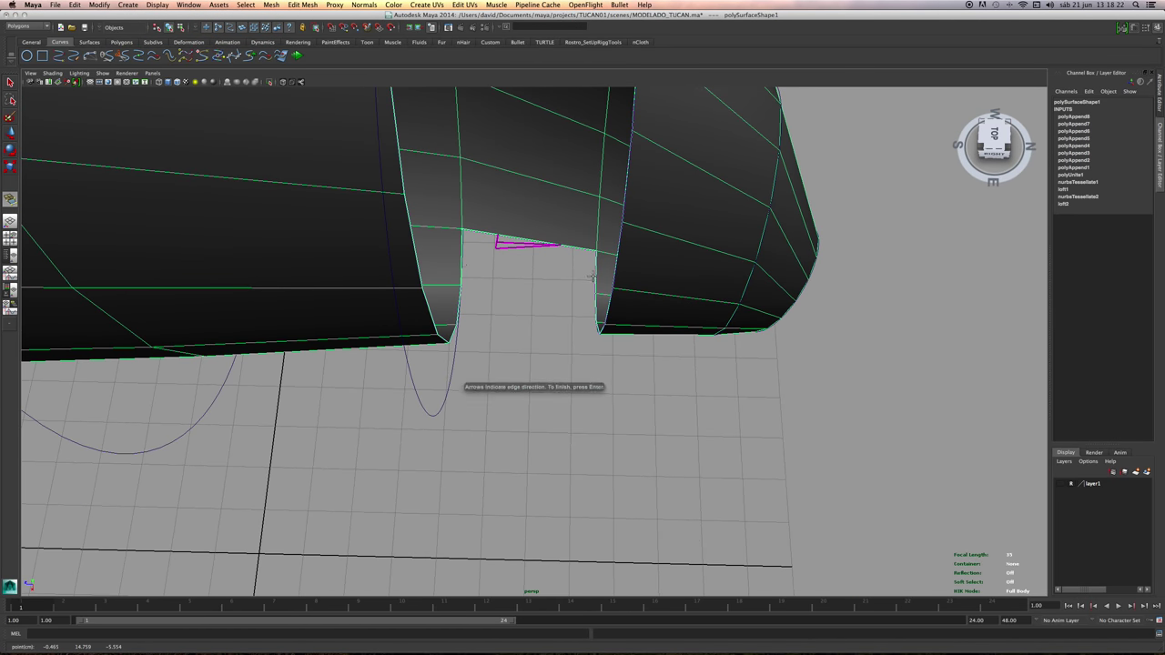
{"action": "left_click", "coordinate": [594, 276]}
{"action": "key", "text": "Return"}
{"action": "key", "text": "g"}
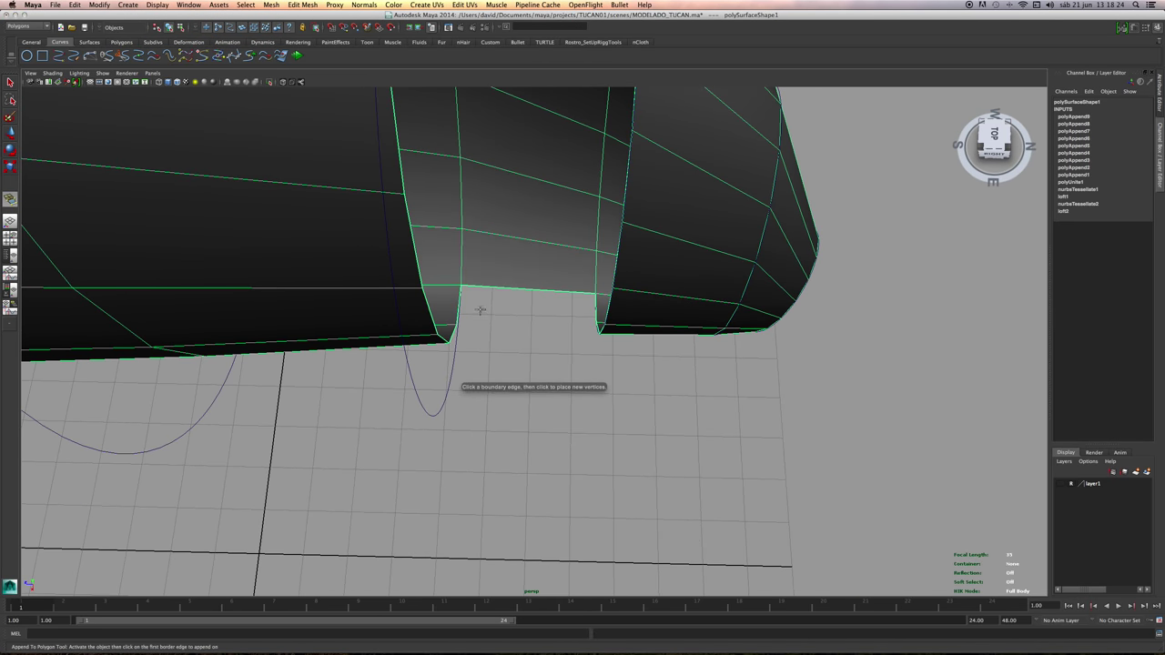
{"action": "left_click", "coordinate": [596, 313]}
{"action": "key", "text": "Return"}
Append an eleventh face from the bridge's open edge, at the bottom of the beak's opposite side.
{"action": "left_click_drag", "start_coordinate": [620, 299], "coordinate": [619, 260], "text": "alt"}
{"action": "middle_click_drag", "start_coordinate": [525, 352], "coordinate": [536, 319], "text": "alt"}
{"action": "left_click_drag", "start_coordinate": [536, 319], "coordinate": [601, 333], "text": "alt"}
{"action": "middle_click_drag", "start_coordinate": [601, 332], "coordinate": [653, 244], "text": "alt"}
{"action": "right_click_drag", "start_coordinate": [652, 244], "coordinate": [669, 266], "text": "alt"}
{"action": "key", "text": "g"}
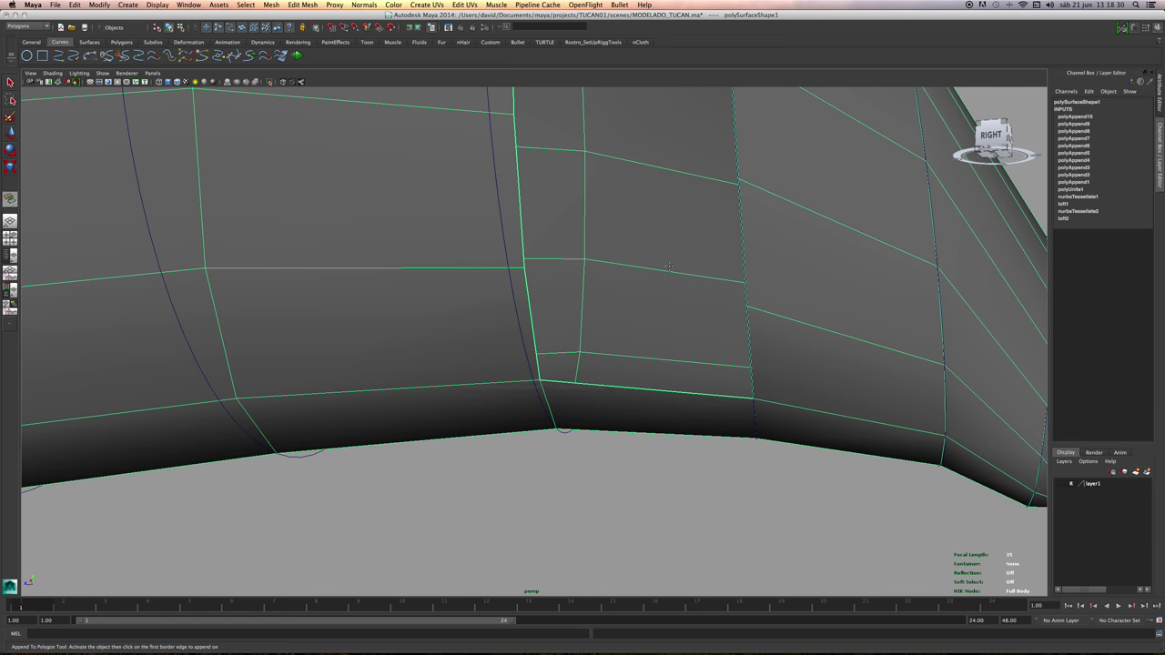
{"action": "left_click", "coordinate": [646, 389]}
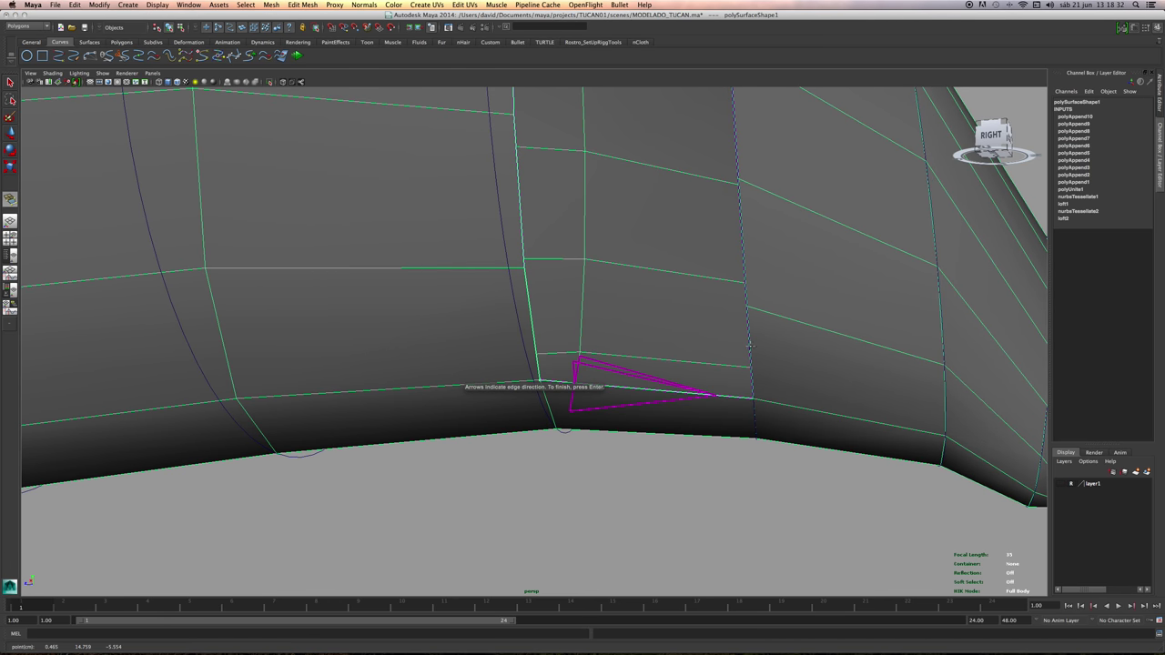
{"action": "left_click", "coordinate": [750, 346]}
{"action": "key", "text": "Return"}
Append a twelfth face above the previous one, continuing the bridge up the beak's opposite side.
{"action": "left_click_drag", "start_coordinate": [681, 286], "coordinate": [656, 246], "text": "alt"}
{"action": "middle_click_drag", "start_coordinate": [655, 247], "coordinate": [650, 330], "text": "alt"}
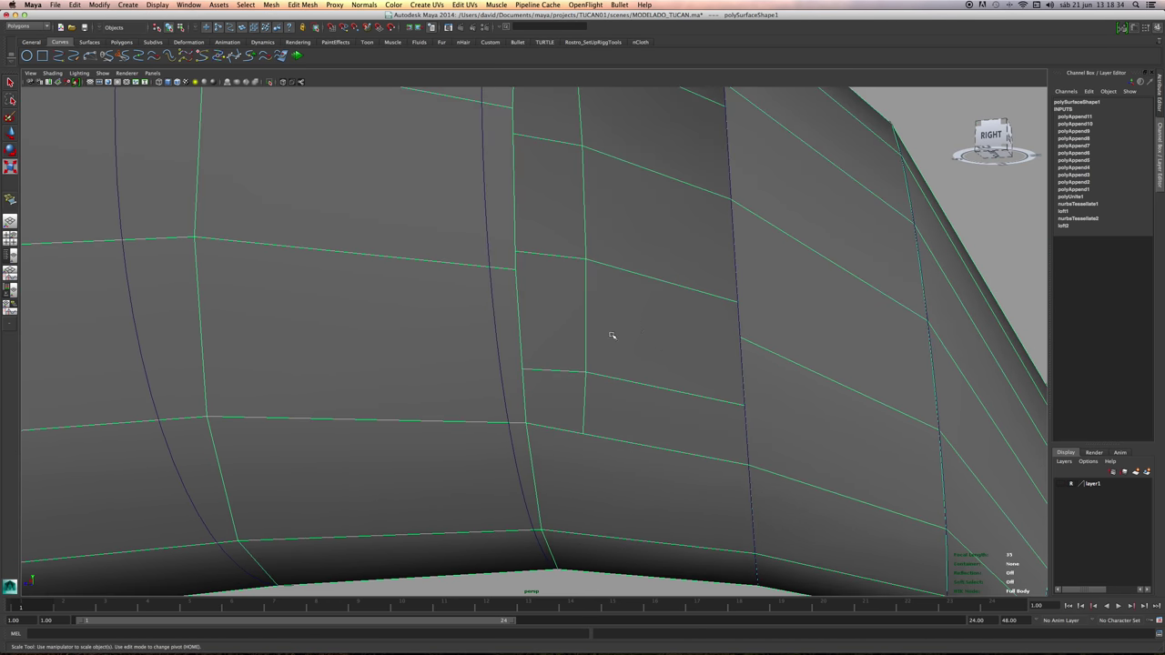
{"action": "key", "text": "g"}
{"action": "left_click_drag", "start_coordinate": [612, 336], "coordinate": [558, 325], "text": "alt"}
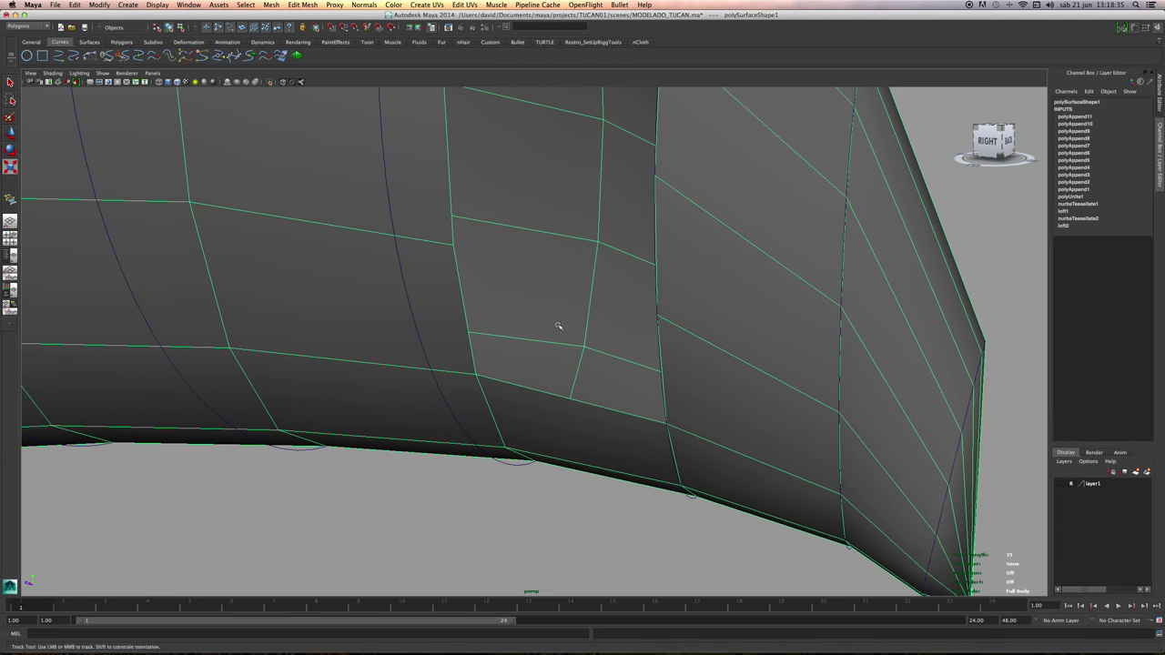
{"action": "left_click", "coordinate": [468, 328]}
{"action": "left_click", "coordinate": [657, 351]}
{"action": "key", "text": "Return"}
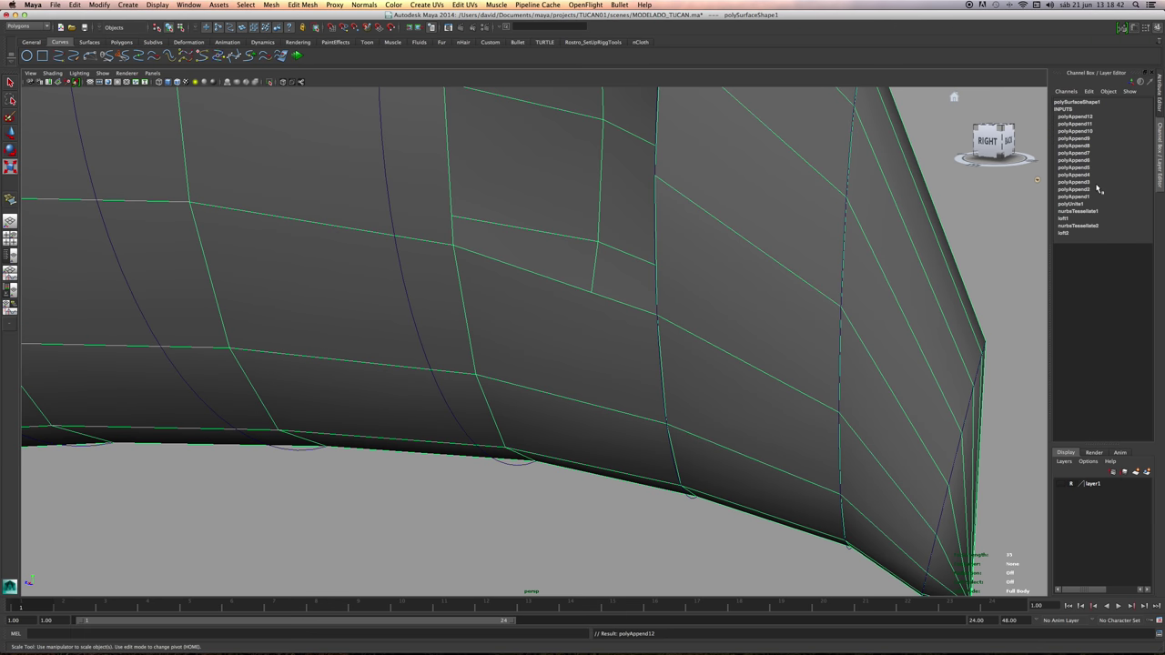
Append a thirteenth face from the open bridge edge to the next border edges higher up the side.
{"action": "middle_click_drag", "start_coordinate": [693, 244], "coordinate": [694, 464], "text": "alt"}
{"action": "left_click_drag", "start_coordinate": [693, 464], "coordinate": [634, 413], "text": "alt"}
{"action": "scroll", "coordinate": [635, 413], "scroll_direction": "up", "scroll_amount": 2}
{"action": "key", "text": "g"}
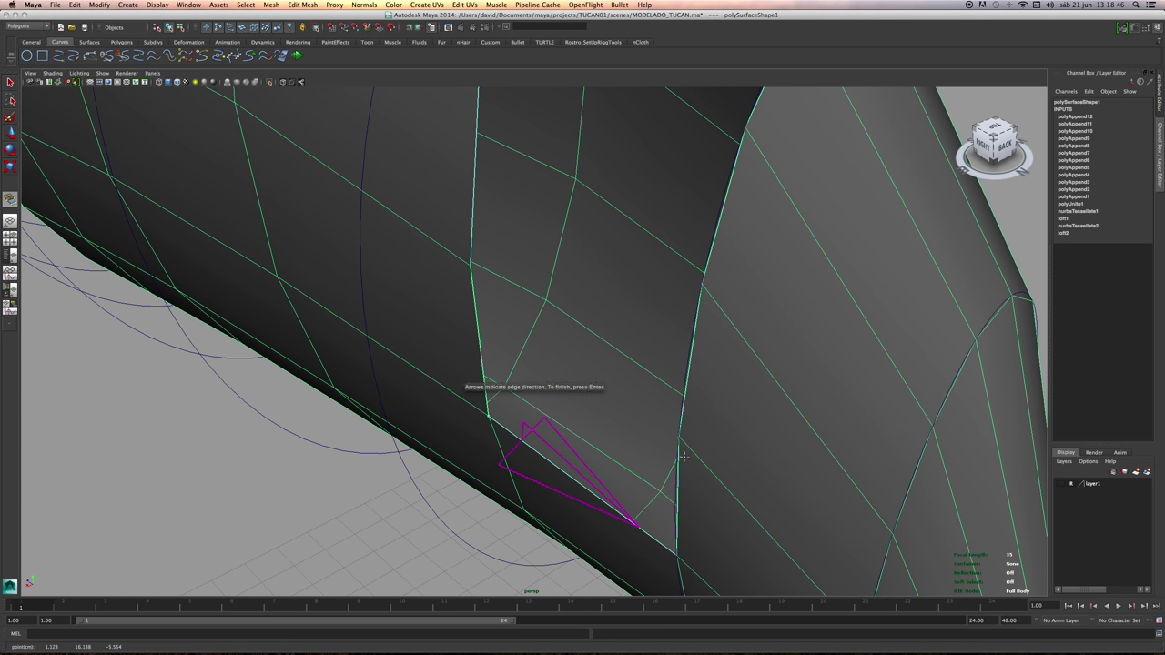
{"action": "left_click", "coordinate": [678, 454]}
{"action": "key", "text": "Return"}
Append a fourteenth face above it, narrowing the remaining hole in the upper side of the beak.
{"action": "middle_click_drag", "start_coordinate": [569, 361], "coordinate": [556, 439], "text": "alt"}
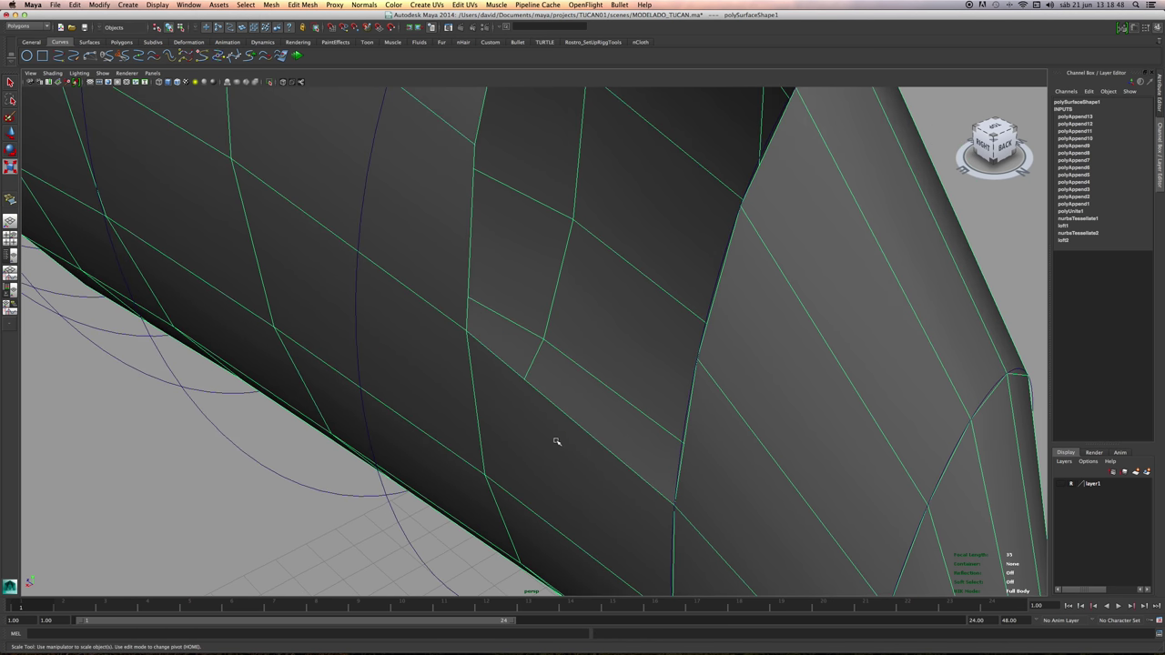
{"action": "left_click_drag", "start_coordinate": [556, 440], "coordinate": [557, 408], "text": "alt"}
{"action": "key", "text": "g"}
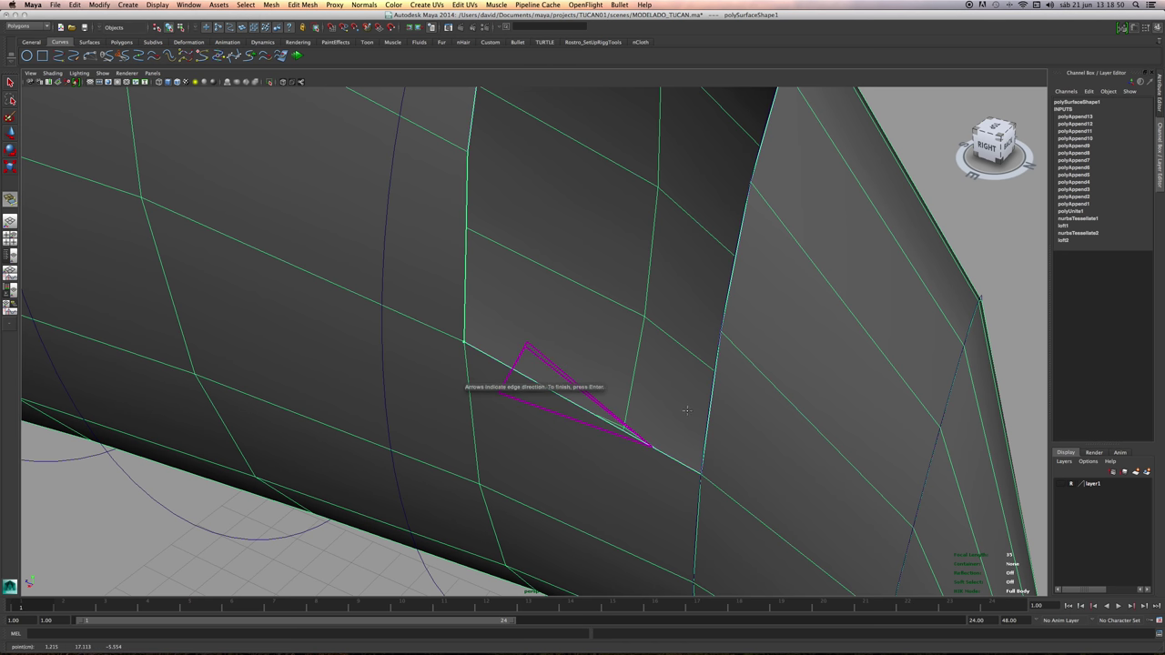
{"action": "left_click", "coordinate": [709, 402]}
{"action": "scroll", "coordinate": [710, 405], "scroll_direction": "down", "scroll_amount": 1}
{"action": "middle_click_drag", "start_coordinate": [710, 406], "coordinate": [686, 450], "text": "alt"}
{"action": "key", "text": "Return"}
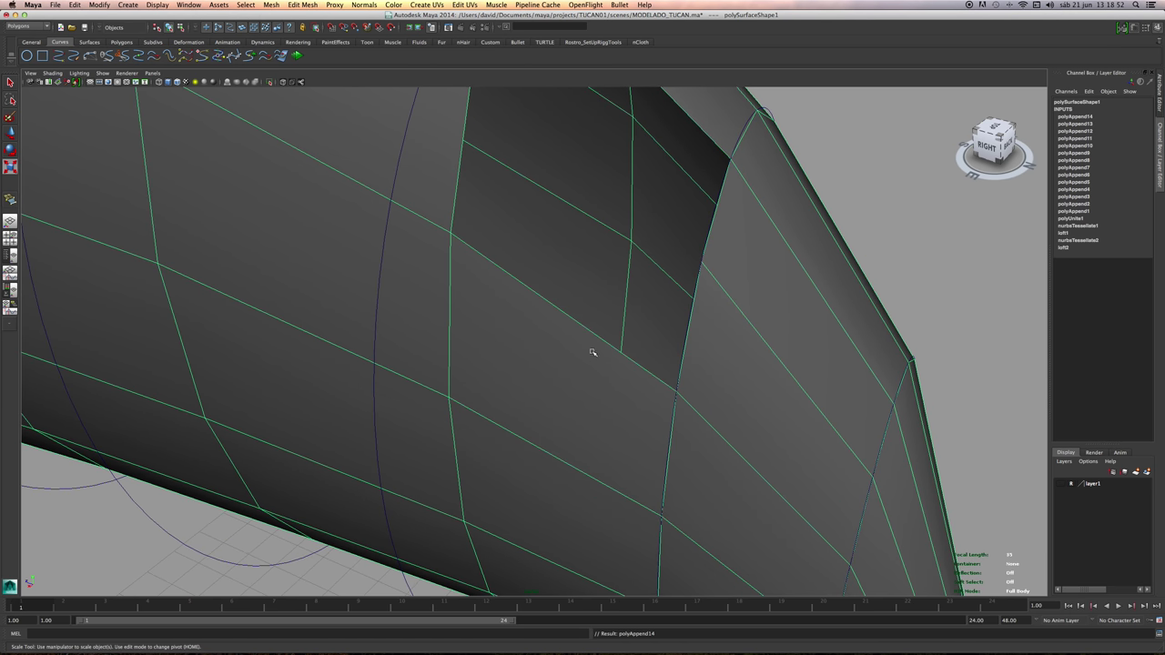
Append the last two faces to close the remaining hole between the beak's body and tip.
{"action": "middle_click_drag", "start_coordinate": [592, 351], "coordinate": [585, 449], "text": "alt"}
{"action": "left_click_drag", "start_coordinate": [585, 449], "coordinate": [552, 416], "text": "alt"}
{"action": "key", "text": "y"}
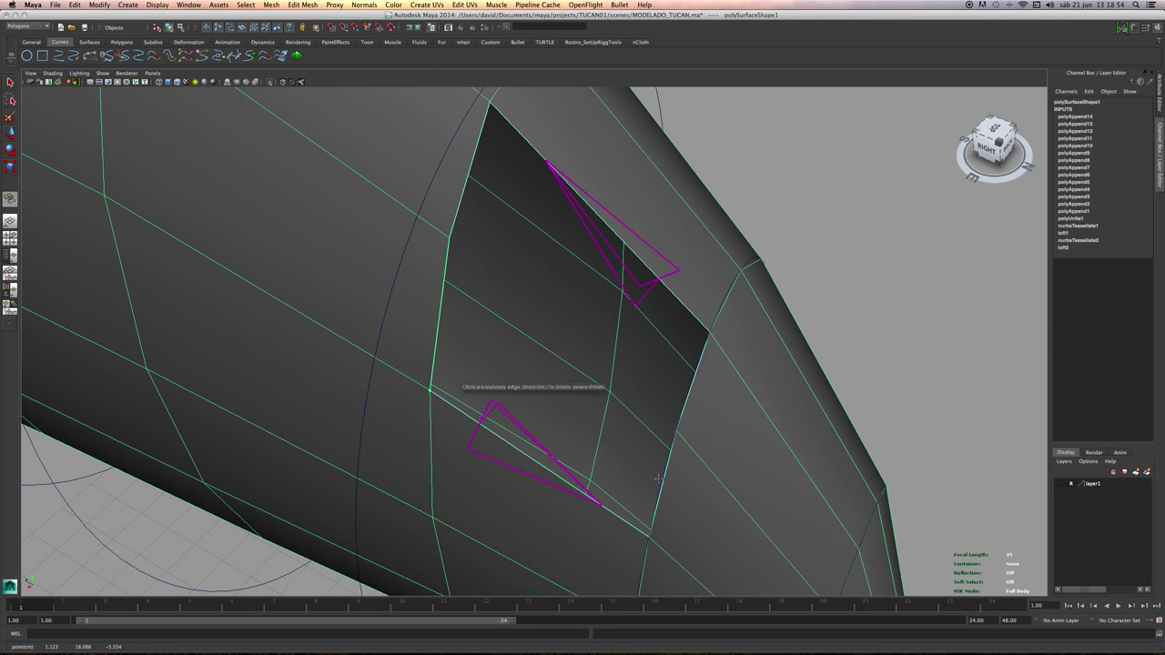
{"action": "left_click", "coordinate": [663, 474]}
{"action": "key", "text": "Return"}
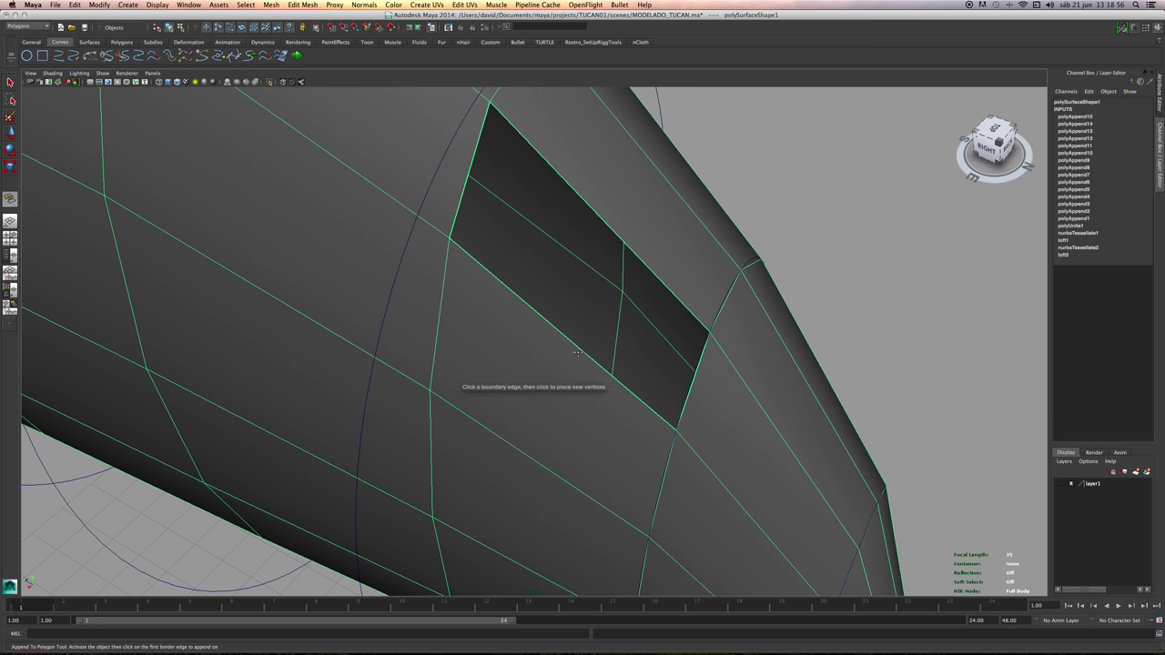
{"action": "left_click", "coordinate": [580, 348]}
{"action": "left_click", "coordinate": [650, 272]}
{"action": "key", "text": "Return"}
Turn on smooth mesh preview for the beak, view it whole from the side and deselect it.
{"action": "right_click_drag", "start_coordinate": [747, 353], "coordinate": [427, 317], "text": "alt"}
{"action": "left_click_drag", "start_coordinate": [427, 317], "coordinate": [458, 330], "text": "alt"}
{"action": "key", "text": "3"}
{"action": "right_click_drag", "start_coordinate": [971, 272], "coordinate": [681, 266], "text": "alt"}
{"action": "left_click_drag", "start_coordinate": [681, 266], "coordinate": [738, 259], "text": "alt"}
{"action": "left_click", "coordinate": [627, 297]}
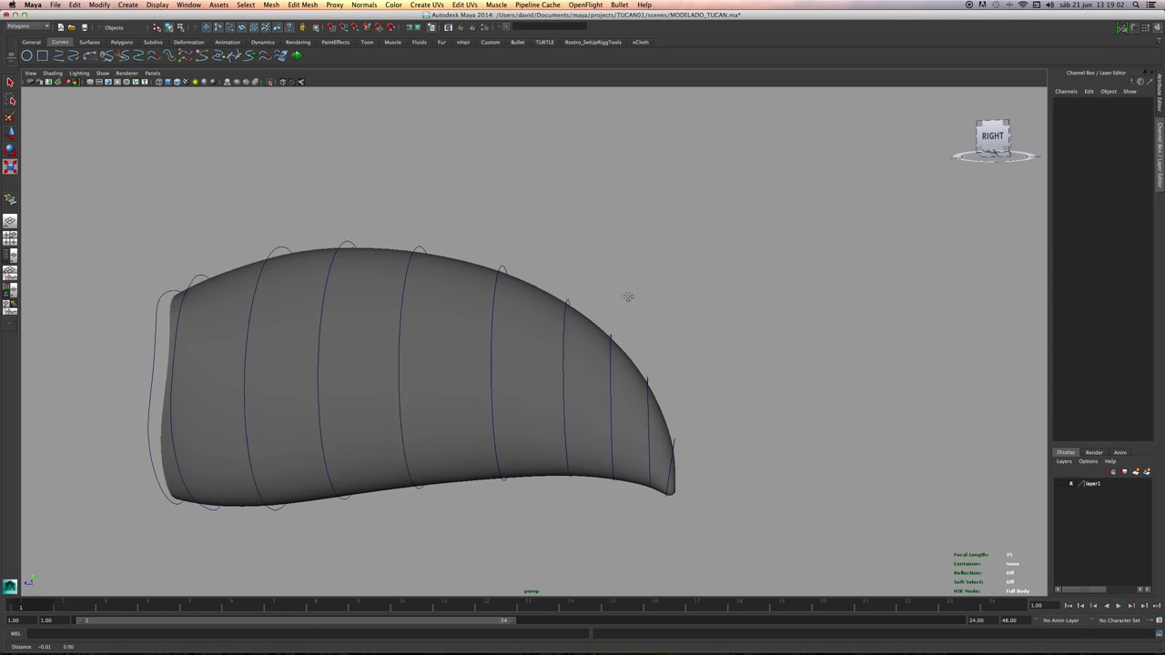
Select the beak mesh, delete all construction history in the scene and clear the selection.
{"action": "left_click_drag", "start_coordinate": [812, 238], "coordinate": [544, 256], "text": "alt"}
{"action": "left_click", "coordinate": [545, 257]}
{"action": "right_click_drag", "start_coordinate": [544, 257], "coordinate": [564, 249], "text": "alt"}
{"action": "left_click_drag", "start_coordinate": [564, 250], "coordinate": [518, 259], "text": "alt"}
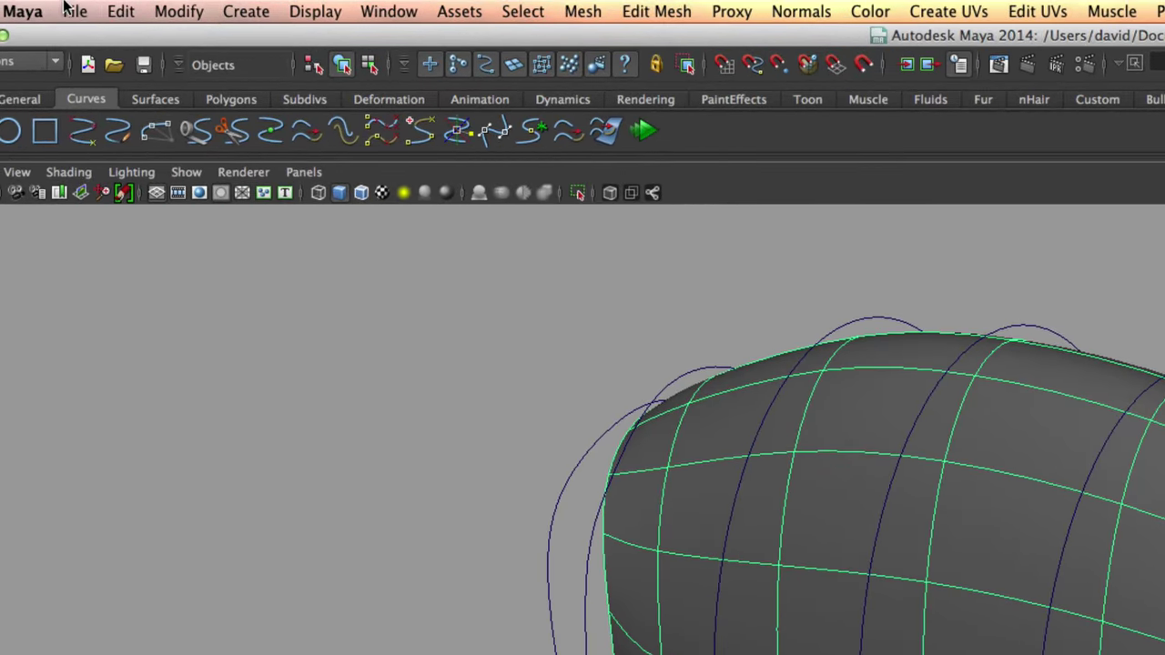
{"action": "left_click", "coordinate": [71, 7]}
{"action": "mouse_move", "coordinate": [240, 283]}
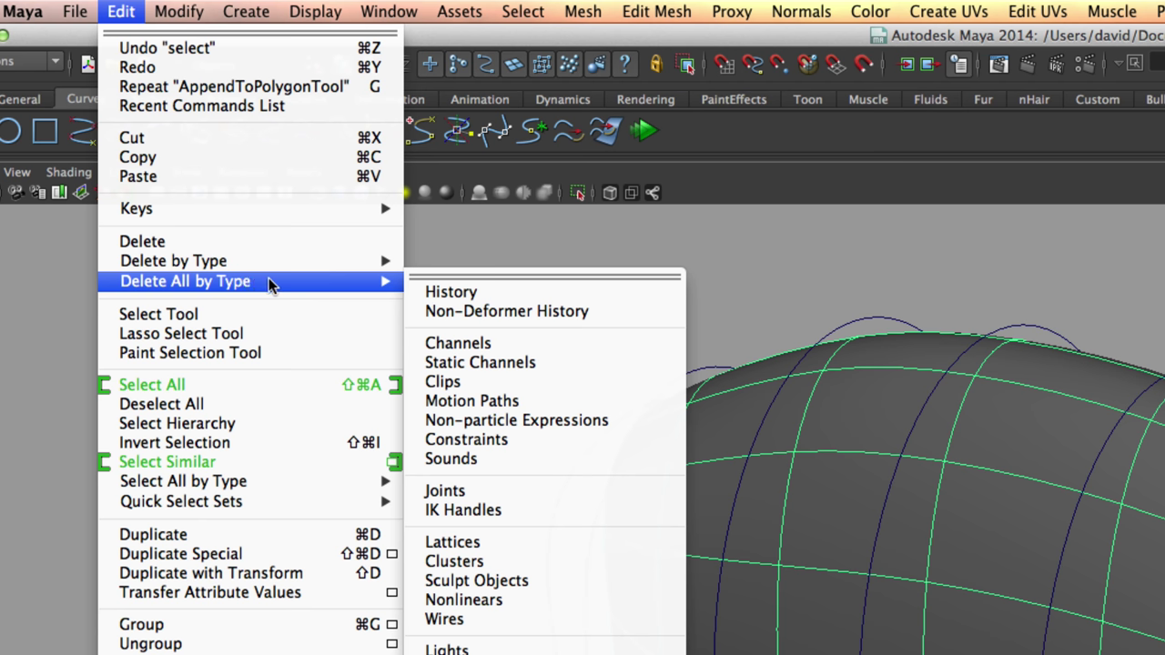
{"action": "left_click", "coordinate": [452, 291]}
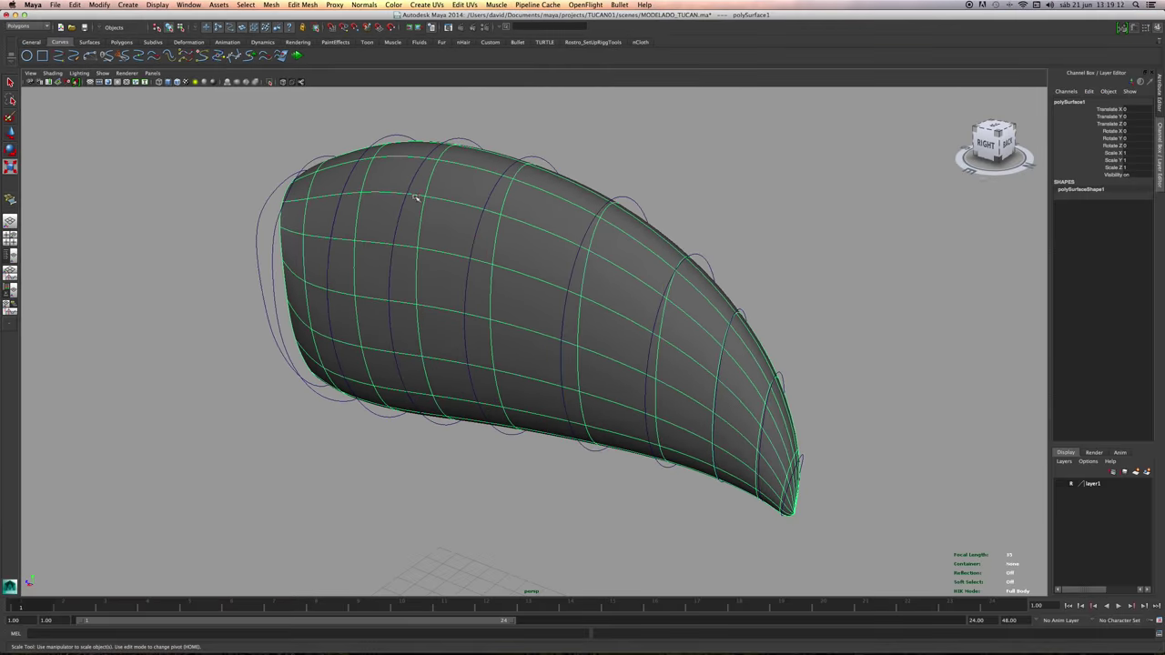
{"action": "left_click", "coordinate": [860, 216]}
Switch to the side view and show layer1 with the toucan's head and eye framed.
{"action": "mouse_move", "coordinate": [652, 226]}
{"action": "left_mouse_down", "text": "alt"}
{"action": "mouse_move", "coordinate": [797, 208]}
{"action": "mouse_move", "coordinate": [609, 229]}
{"action": "mouse_move", "coordinate": [682, 214]}
{"action": "mouse_move", "coordinate": [516, 210]}
{"action": "mouse_move", "coordinate": [726, 208]}
{"action": "mouse_move", "coordinate": [648, 237]}
{"action": "left_mouse_up", "text": "alt"}
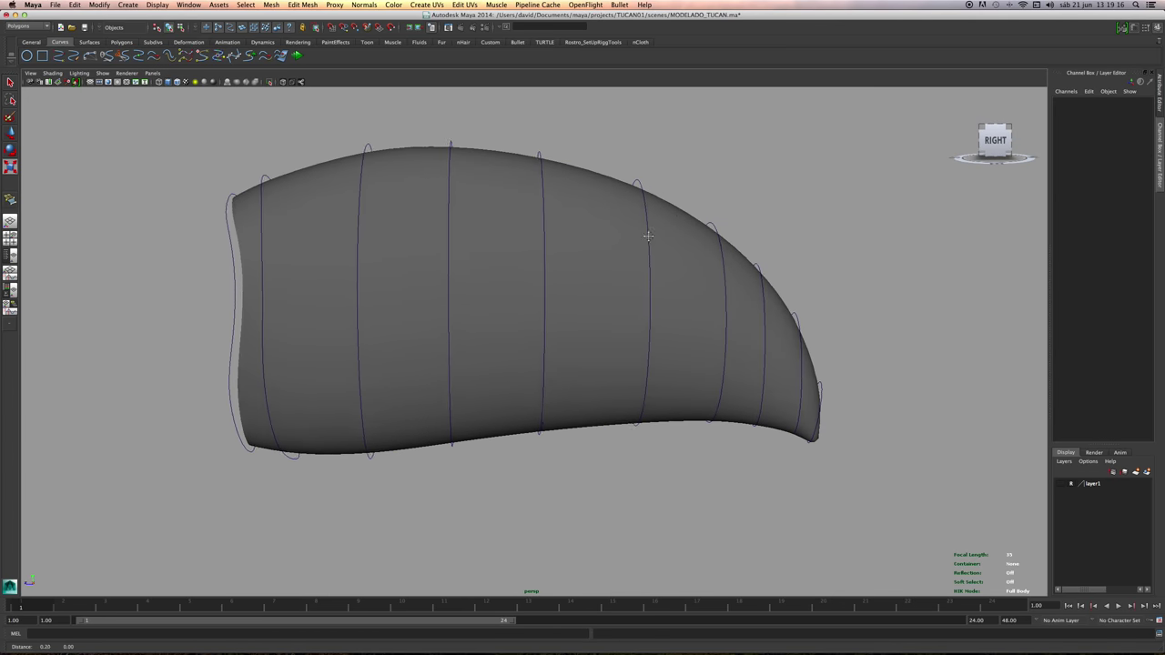
{"action": "middle_click_drag", "start_coordinate": [648, 236], "coordinate": [719, 223], "text": "alt"}
{"action": "left_click_drag", "start_coordinate": [719, 223], "coordinate": [608, 252], "text": "alt"}
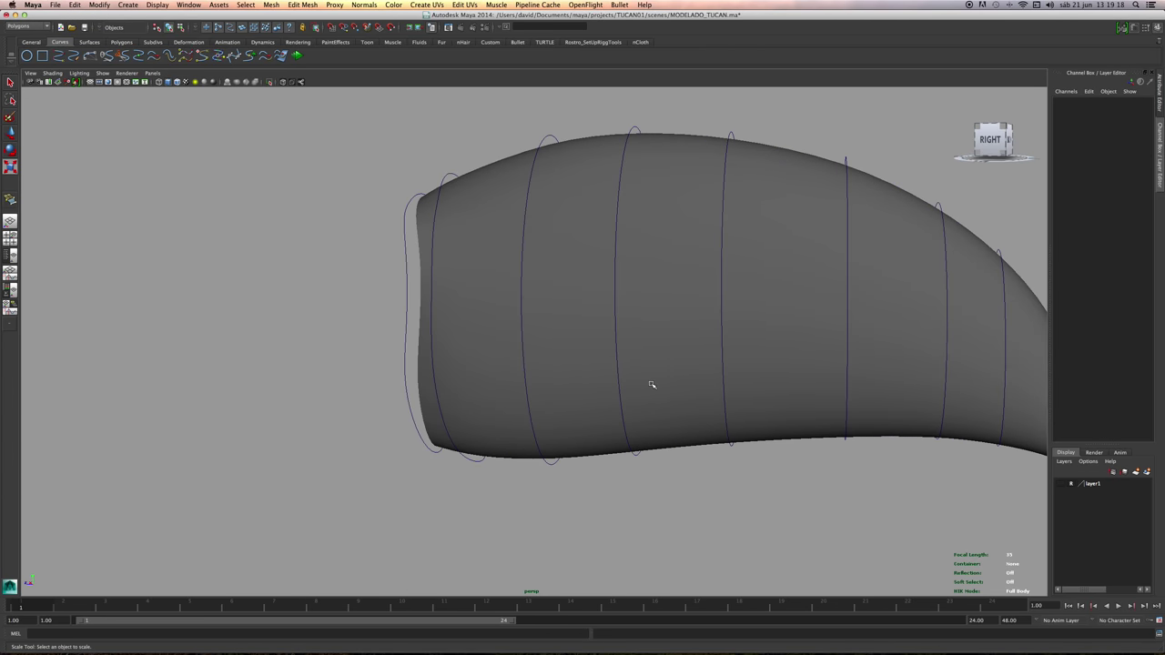
{"action": "key", "text": "space"}
{"action": "key", "text": "space"}
{"action": "right_click_drag", "start_coordinate": [789, 270], "coordinate": [624, 322], "text": "alt"}
{"action": "middle_click_drag", "start_coordinate": [625, 322], "coordinate": [723, 298], "text": "alt"}
{"action": "right_click_drag", "start_coordinate": [722, 299], "coordinate": [747, 411], "text": "alt"}
{"action": "left_click", "coordinate": [1062, 484]}
{"action": "middle_click_drag", "start_coordinate": [702, 359], "coordinate": [740, 374], "text": "alt"}
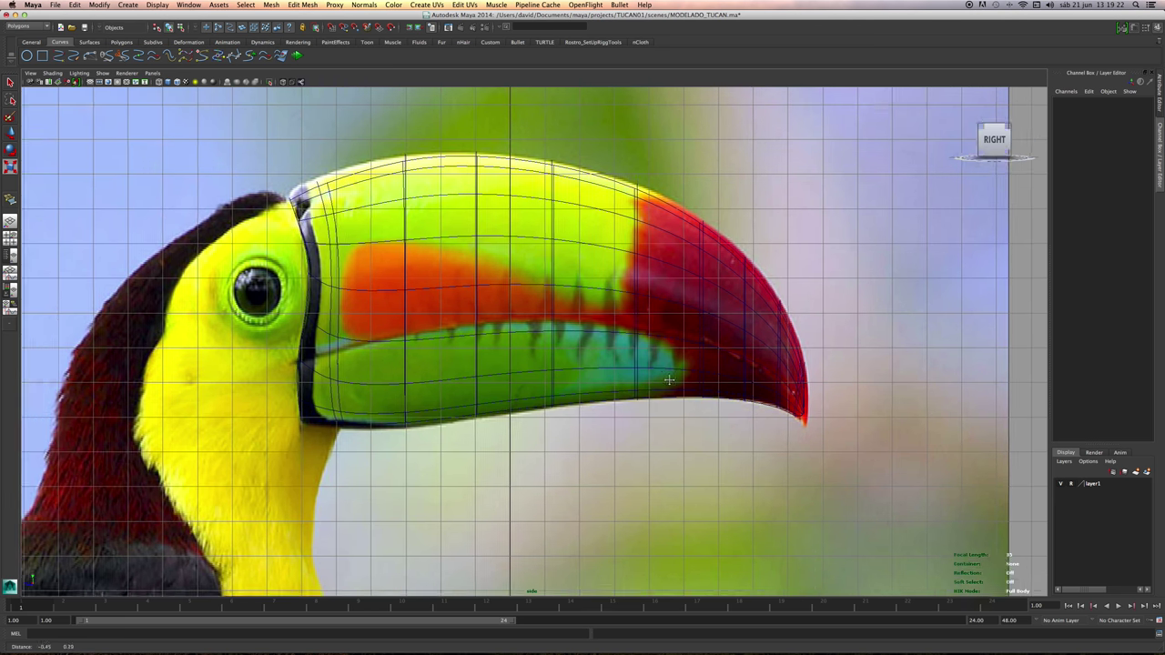
{"action": "right_click_drag", "start_coordinate": [564, 378], "coordinate": [364, 273], "text": "alt"}
{"action": "middle_click_drag", "start_coordinate": [364, 273], "coordinate": [503, 325], "text": "alt"}
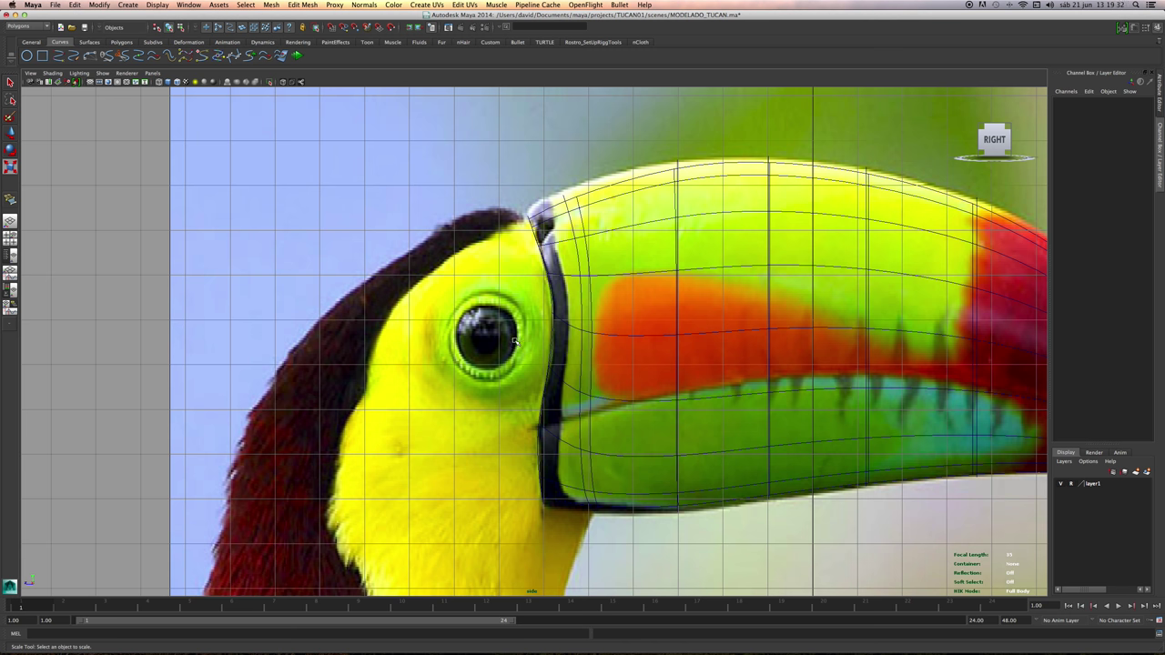
Create a polygon sphere at the origin and frame it in the side view.
{"action": "left_click", "coordinate": [122, 42]}
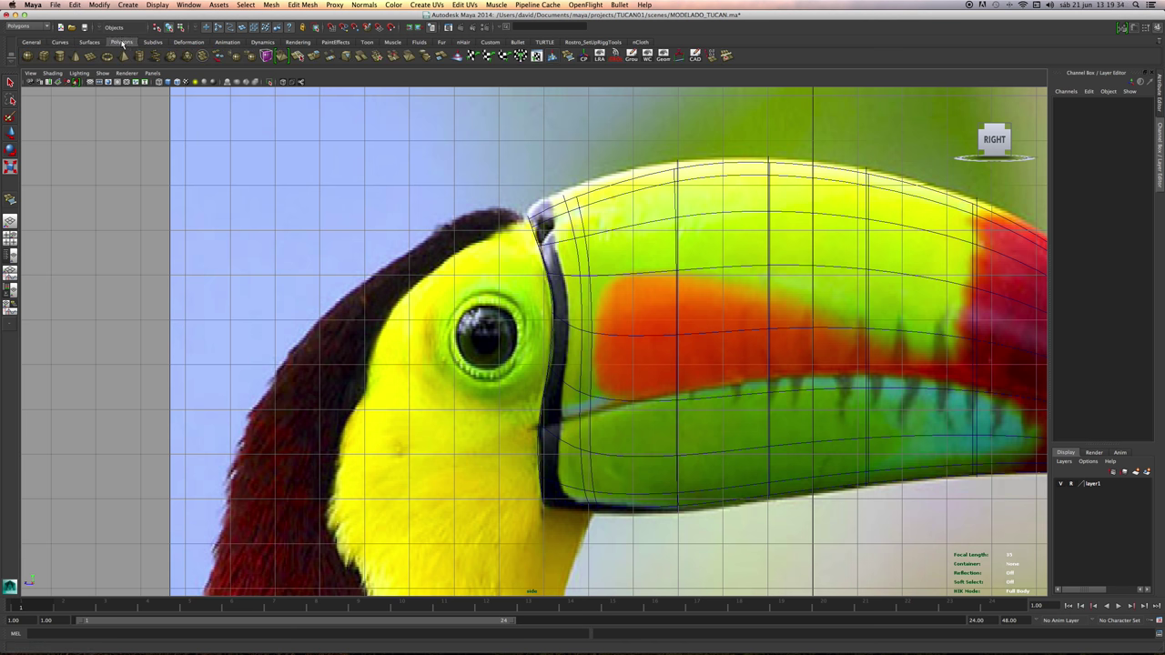
{"action": "left_click", "coordinate": [27, 56]}
{"action": "right_click_drag", "start_coordinate": [910, 510], "coordinate": [804, 537], "text": "alt"}
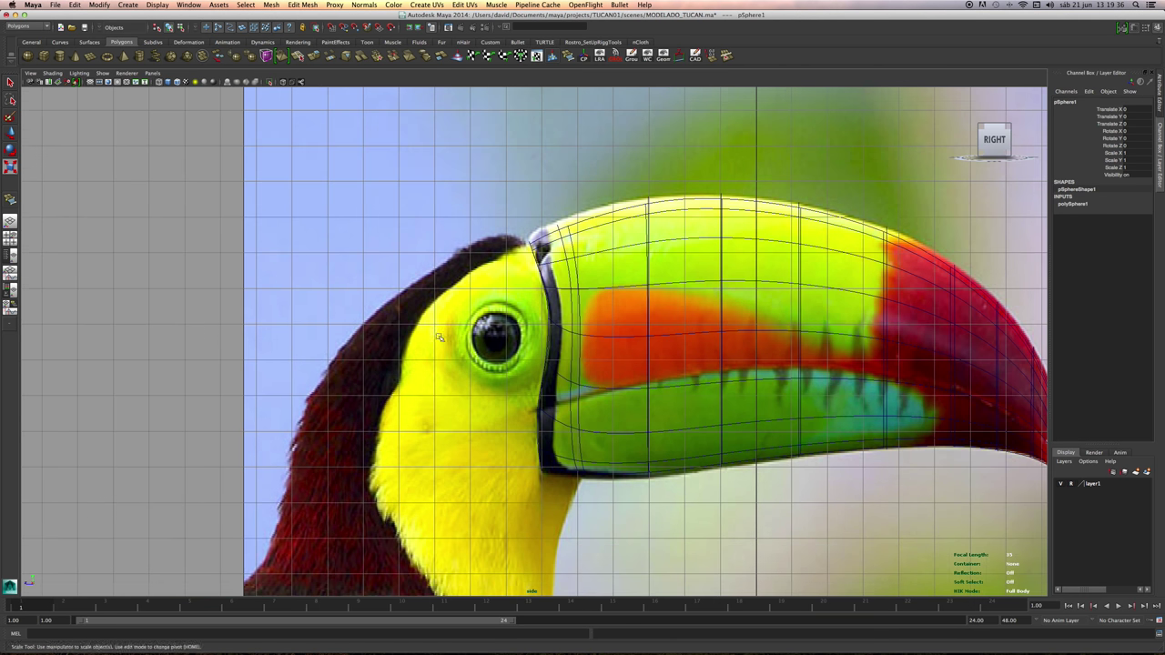
{"action": "middle_click_drag", "start_coordinate": [804, 537], "coordinate": [613, 55], "text": "alt"}
{"action": "right_click_drag", "start_coordinate": [613, 55], "coordinate": [495, 411], "text": "alt"}
{"action": "middle_click_drag", "start_coordinate": [495, 410], "coordinate": [481, 294], "text": "alt"}
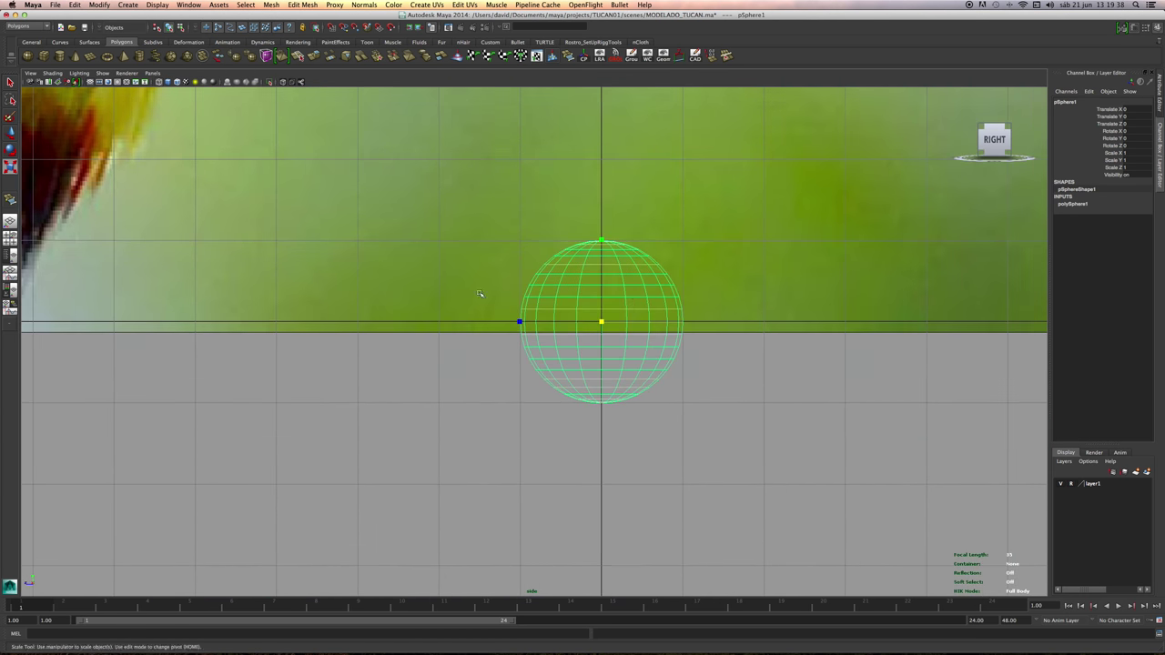
Delete the faces of the sphere's lower half together with the face row just above its equator.
{"action": "right_click_drag", "start_coordinate": [481, 294], "coordinate": [633, 321], "text": "alt"}
{"action": "middle_click_drag", "start_coordinate": [633, 321], "coordinate": [615, 349], "text": "alt"}
{"action": "right_click_drag", "start_coordinate": [531, 325], "coordinate": [466, 331]}
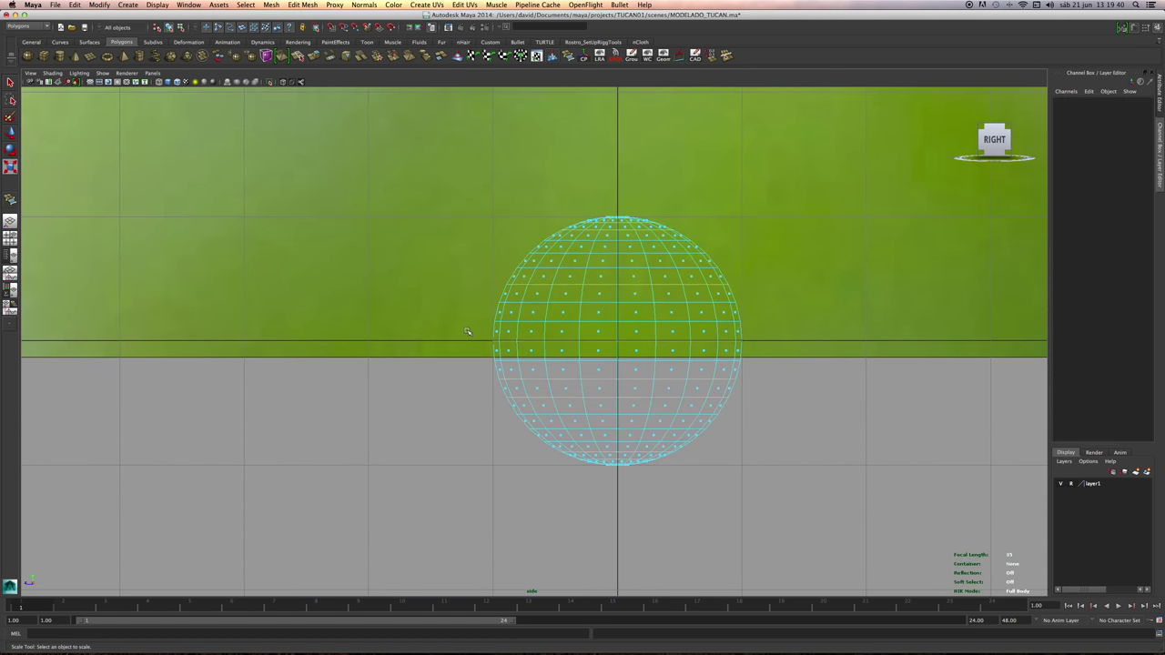
{"action": "left_click_drag", "start_coordinate": [855, 542], "coordinate": [855, 542]}
{"action": "right_click_drag", "start_coordinate": [737, 482], "coordinate": [778, 426], "text": "alt"}
{"action": "middle_click_drag", "start_coordinate": [777, 427], "coordinate": [731, 453], "text": "alt"}
{"action": "key", "text": "Delete"}
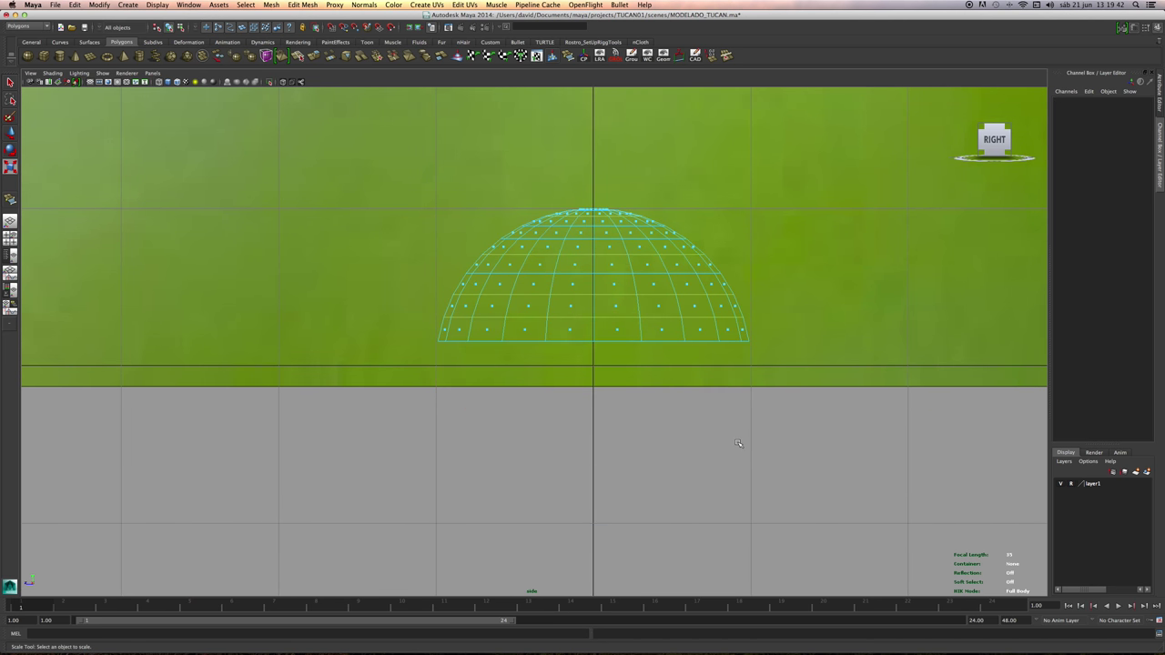
Move the half sphere's pivot up to the centre of its open base and flatten the dome vertically.
{"action": "scroll", "coordinate": [634, 352], "scroll_direction": "up", "scroll_amount": 1}
{"action": "right_click", "coordinate": [616, 289]}
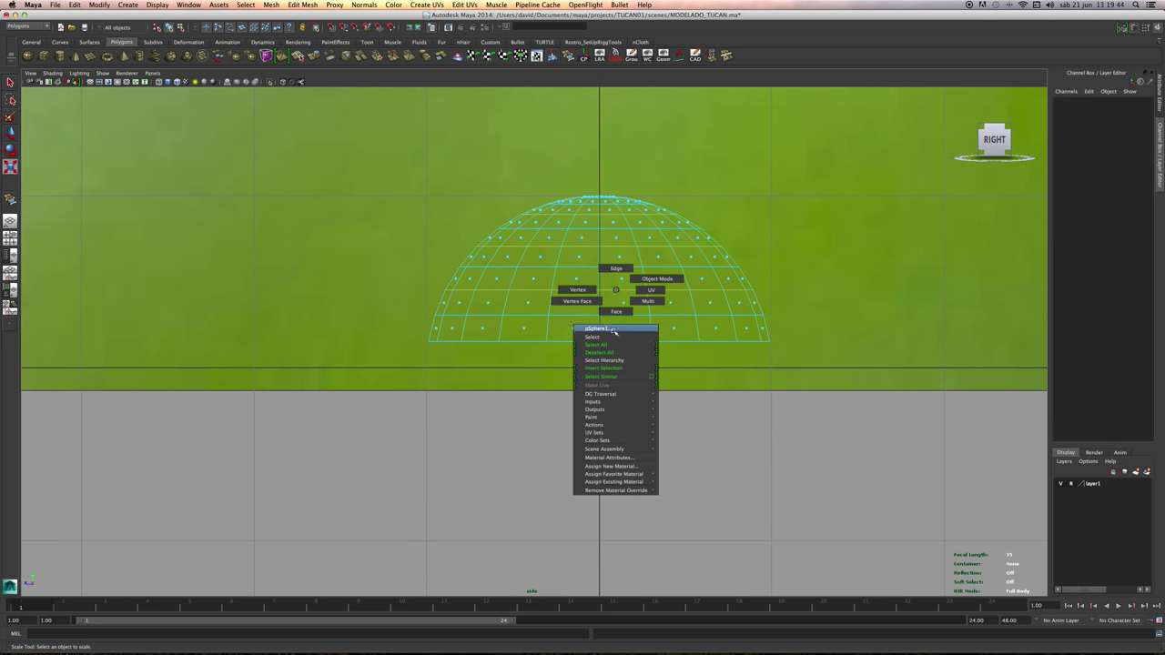
{"action": "right_click_drag", "start_coordinate": [615, 333], "coordinate": [613, 338]}
{"action": "right_click_drag", "start_coordinate": [539, 320], "coordinate": [618, 353], "text": "alt"}
{"action": "middle_click_drag", "start_coordinate": [617, 353], "coordinate": [584, 382], "text": "alt"}
{"action": "key", "text": "w"}
{"action": "key", "text": "Home"}
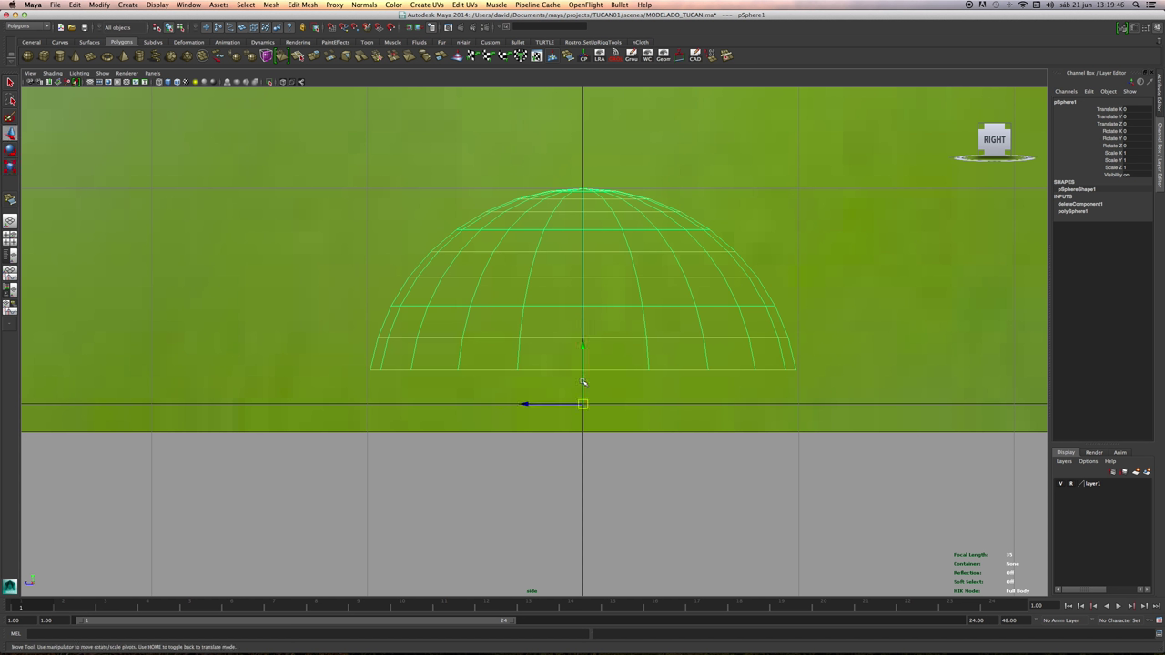
{"action": "left_click_drag", "start_coordinate": [584, 383], "coordinate": [580, 361]}
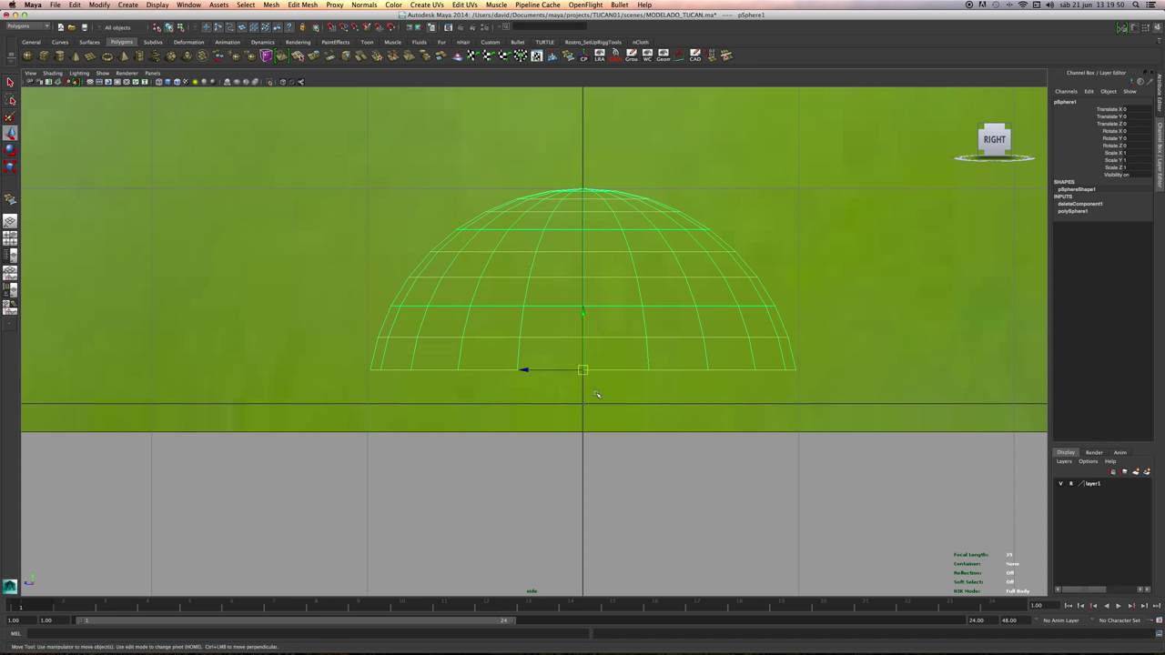
{"action": "key", "text": "r"}
{"action": "left_click_drag", "start_coordinate": [583, 288], "coordinate": [580, 346]}
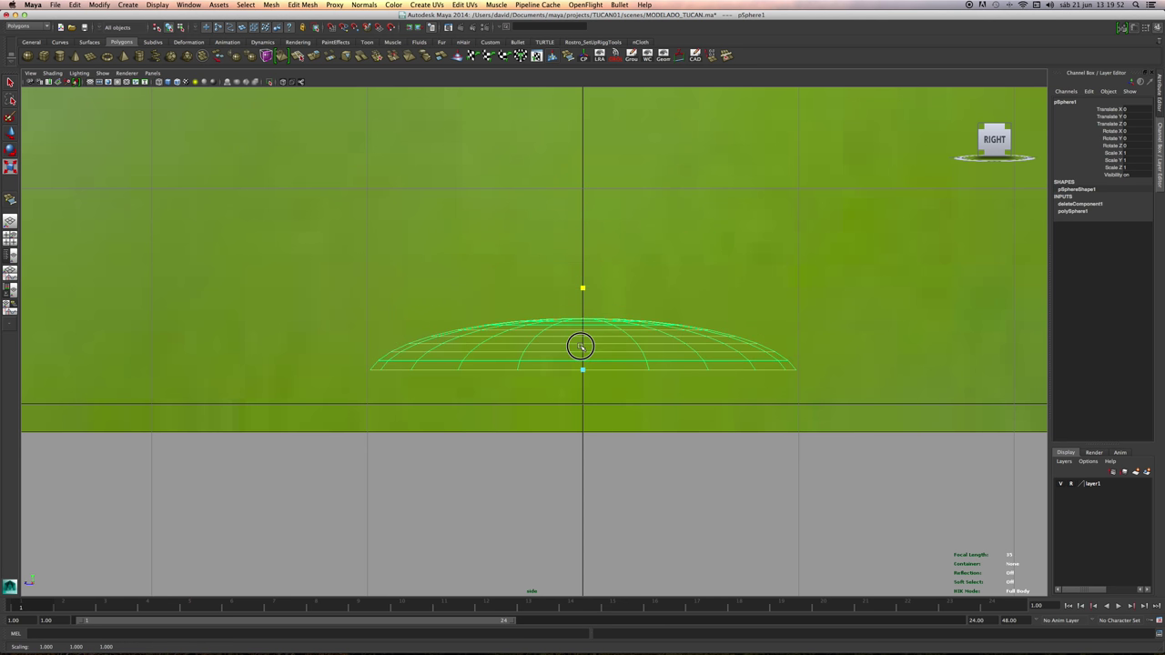
Move the flattened dome from the origin onto the top of the toucan's head in the reference image.
{"action": "scroll", "coordinate": [707, 340], "scroll_direction": "down", "scroll_amount": 12}
{"action": "middle_click_drag", "start_coordinate": [707, 341], "coordinate": [722, 390], "text": "alt"}
{"action": "scroll", "coordinate": [720, 369], "scroll_direction": "up", "scroll_amount": 3}
{"action": "key", "text": "w"}
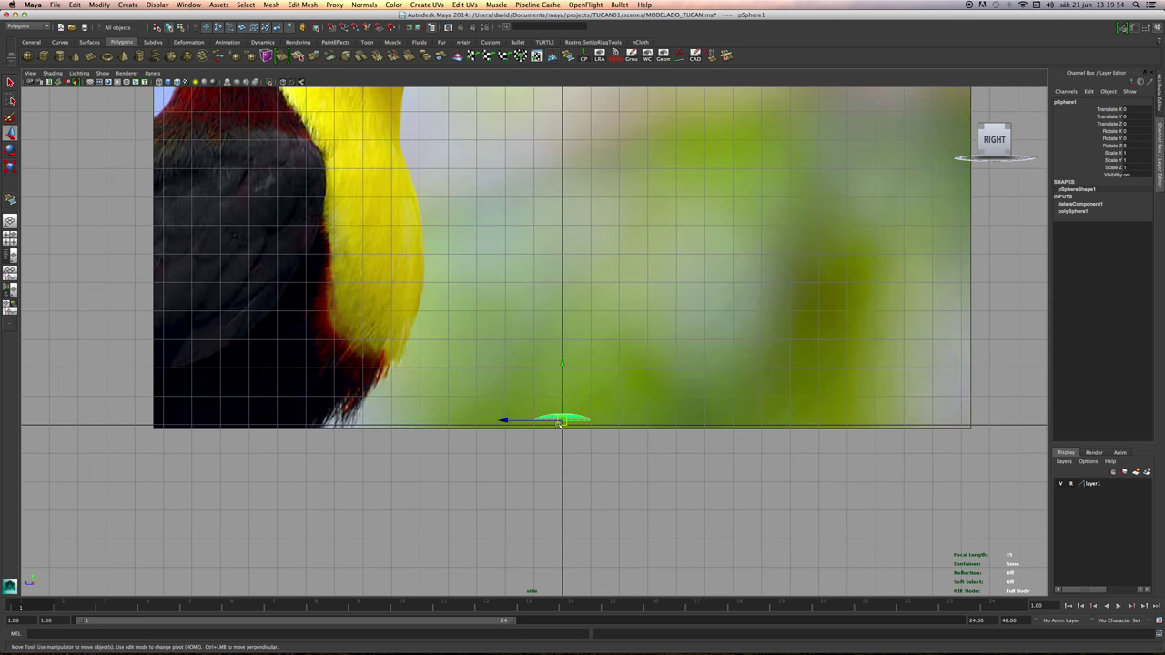
{"action": "left_click_drag", "start_coordinate": [561, 424], "coordinate": [543, 336]}
{"action": "middle_click_drag", "start_coordinate": [466, 135], "coordinate": [567, 432], "text": "alt"}
{"action": "scroll", "coordinate": [567, 431], "scroll_direction": "up", "scroll_amount": 1}
{"action": "middle_click_drag", "start_coordinate": [679, 471], "coordinate": [671, 338], "text": "alt"}
{"action": "left_click_drag", "start_coordinate": [647, 510], "coordinate": [499, 150]}
{"action": "middle_click_drag", "start_coordinate": [499, 150], "coordinate": [558, 364], "text": "alt"}
{"action": "left_click_drag", "start_coordinate": [555, 320], "coordinate": [484, 217]}
{"action": "scroll", "coordinate": [536, 238], "scroll_direction": "up", "scroll_amount": 2}
{"action": "middle_click_drag", "start_coordinate": [536, 238], "coordinate": [563, 307], "text": "alt"}
Tilt the dome backward, scale it uniformly to about 2.86 and shift it over the back of the head.
{"action": "key", "text": "e"}
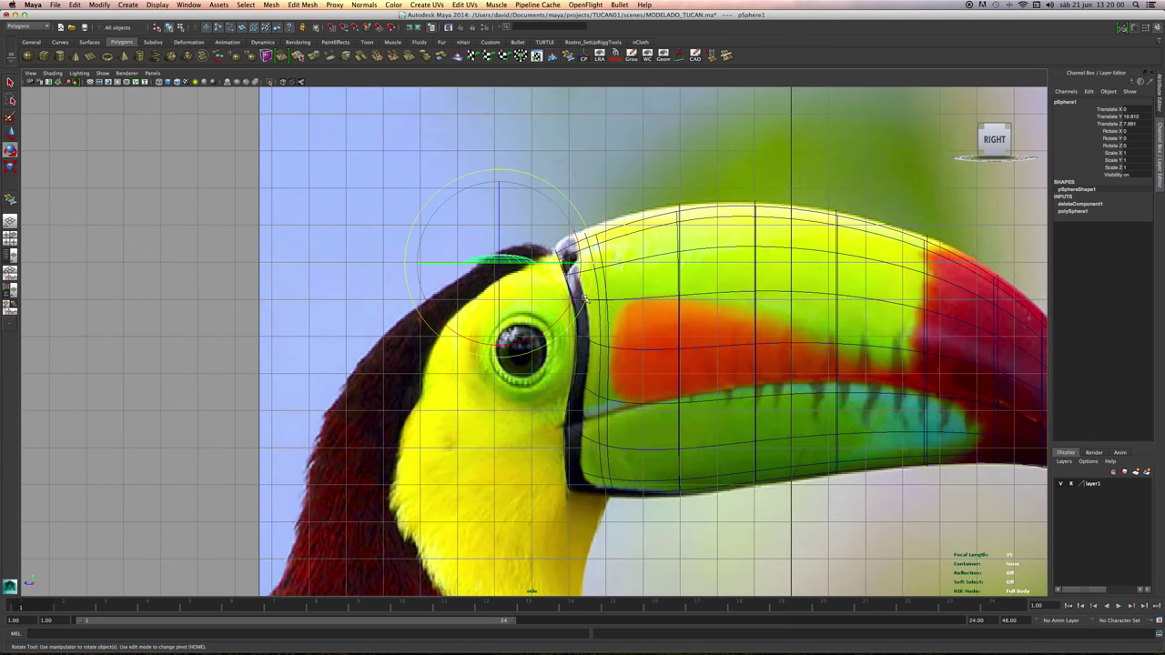
{"action": "left_click_drag", "start_coordinate": [574, 298], "coordinate": [574, 264]}
{"action": "right_click_drag", "start_coordinate": [448, 296], "coordinate": [642, 307], "text": "alt"}
{"action": "key", "text": "r"}
{"action": "left_click_drag", "start_coordinate": [486, 235], "coordinate": [627, 239]}
{"action": "left_click_drag", "start_coordinate": [484, 269], "coordinate": [440, 281]}
Refine the dome's position and rotate it to about 35 degrees in X to follow the head's dark outline.
{"action": "key", "text": "e"}
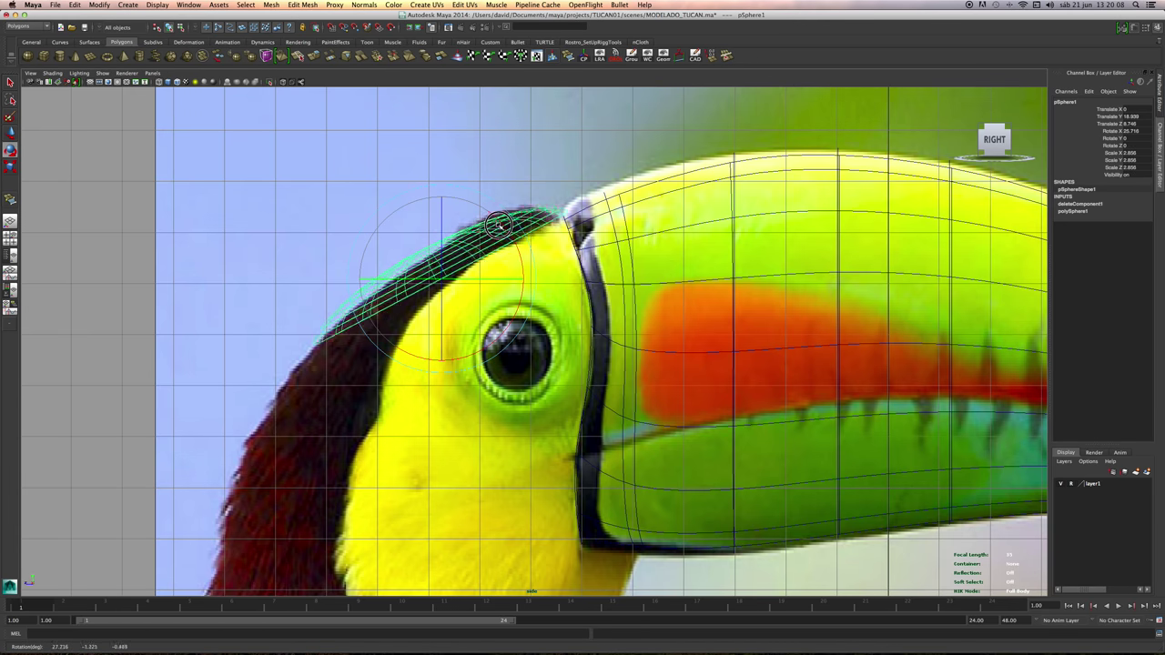
{"action": "mouse_move", "coordinate": [499, 226]}
{"action": "left_mouse_down"}
{"action": "mouse_move", "coordinate": [491, 218]}
{"action": "mouse_move", "coordinate": [511, 234]}
{"action": "mouse_move", "coordinate": [505, 228]}
{"action": "left_mouse_up"}
{"action": "key", "text": "w"}
{"action": "left_click_drag", "start_coordinate": [442, 279], "coordinate": [434, 297]}
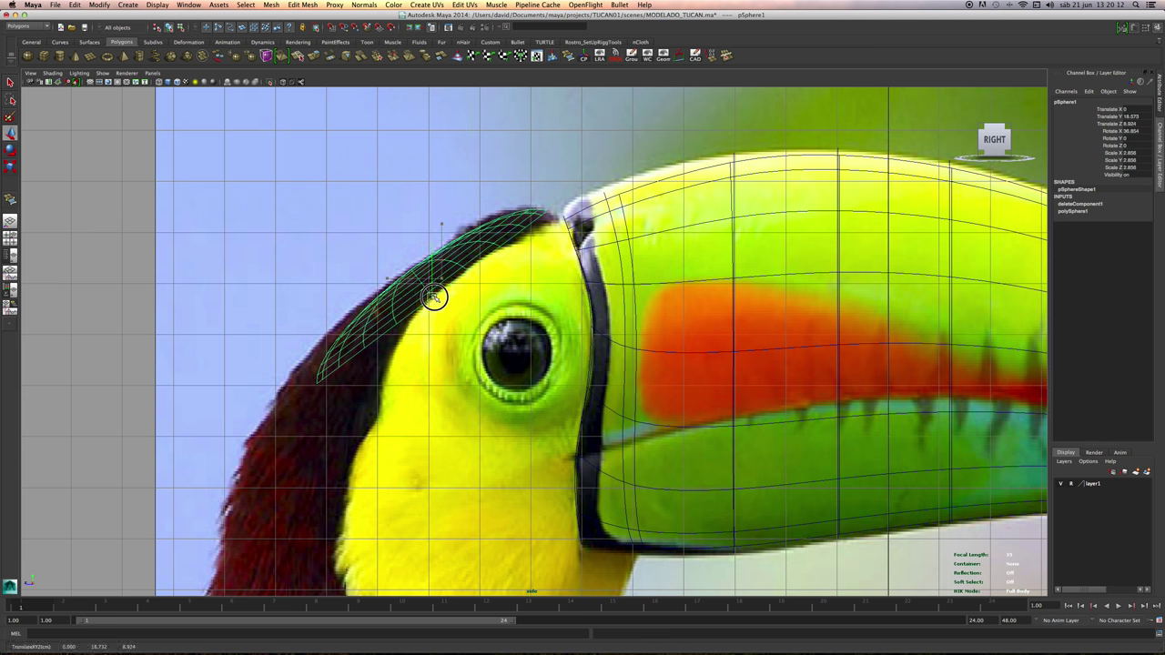
{"action": "key", "text": "e"}
{"action": "left_click_drag", "start_coordinate": [476, 234], "coordinate": [482, 233]}
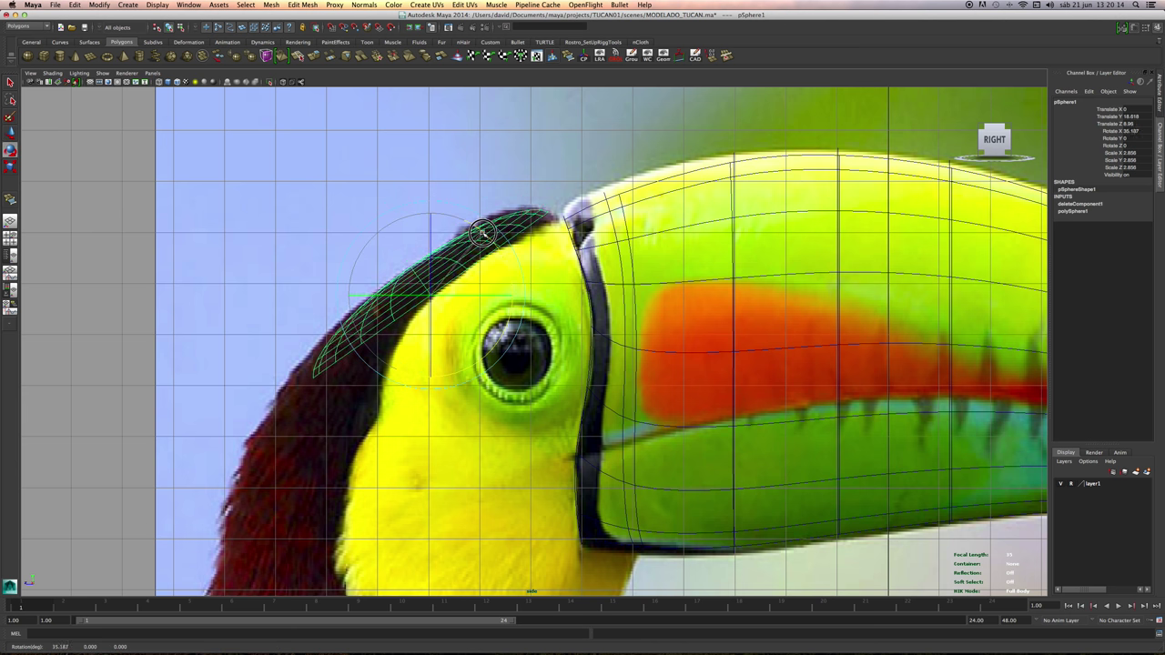
Heighten the dome slightly to match the head's outline, deselect it and switch to the perspective view.
{"action": "scroll", "coordinate": [535, 301], "scroll_direction": "up", "scroll_amount": 3}
{"action": "middle_click_drag", "start_coordinate": [285, 331], "coordinate": [460, 297], "text": "alt"}
{"action": "scroll", "coordinate": [536, 328], "scroll_direction": "up", "scroll_amount": 5}
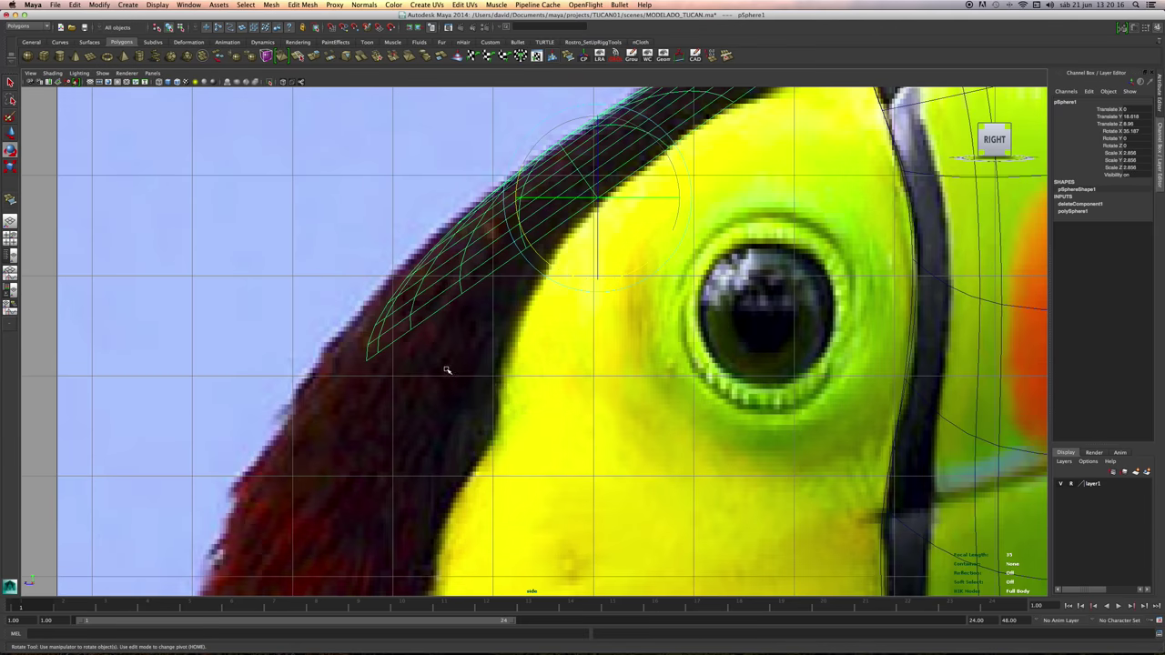
{"action": "middle_click_drag", "start_coordinate": [483, 356], "coordinate": [408, 483], "text": "alt"}
{"action": "key", "text": "w"}
{"action": "key", "text": "r"}
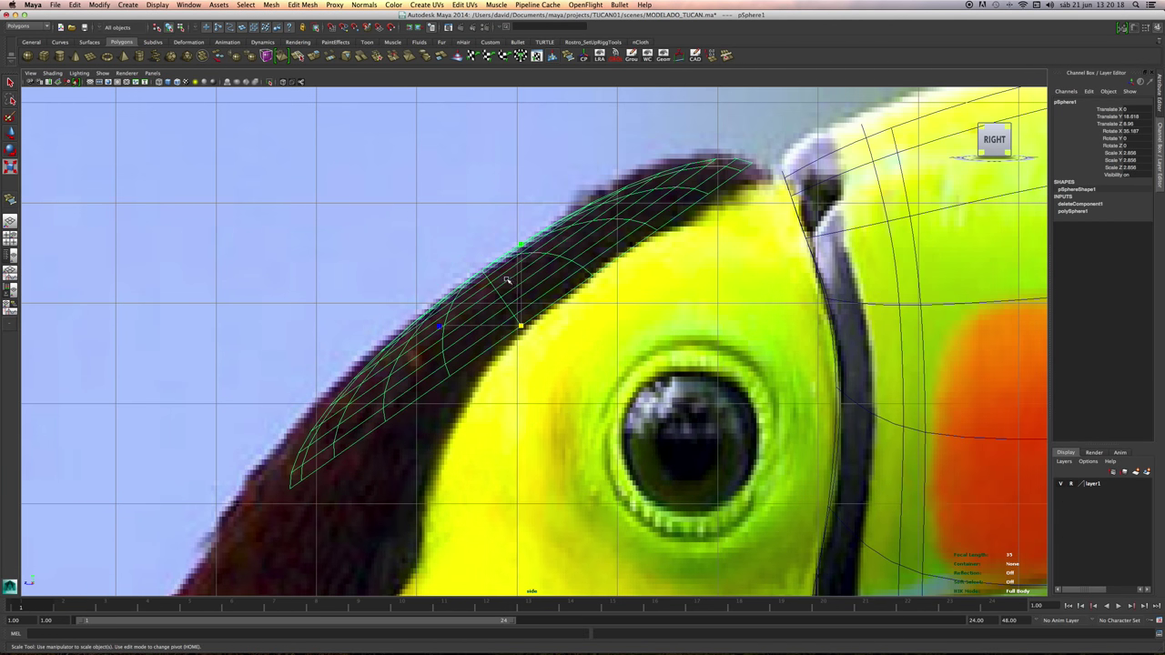
{"action": "left_click_drag", "start_coordinate": [520, 246], "coordinate": [516, 234]}
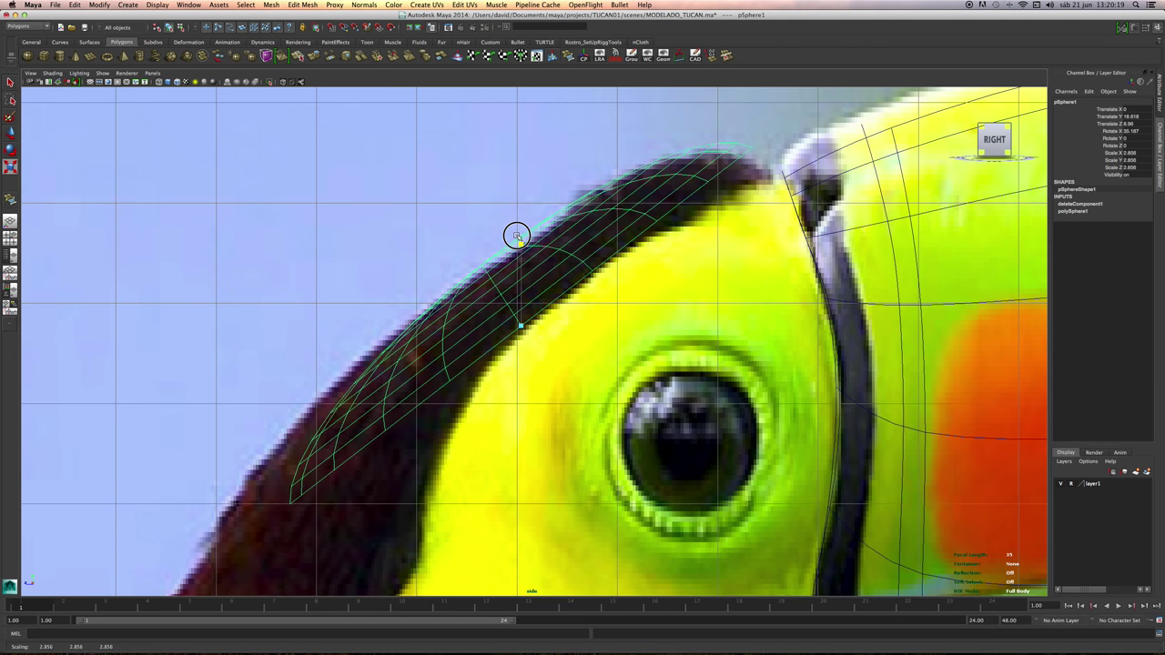
{"action": "left_click", "coordinate": [483, 199]}
{"action": "scroll", "coordinate": [495, 277], "scroll_direction": "down", "scroll_amount": 6}
{"action": "middle_click_drag", "start_coordinate": [715, 356], "coordinate": [679, 367], "text": "alt"}
{"action": "scroll", "coordinate": [679, 367], "scroll_direction": "up", "scroll_amount": 3}
{"action": "left_click", "coordinate": [11, 221]}
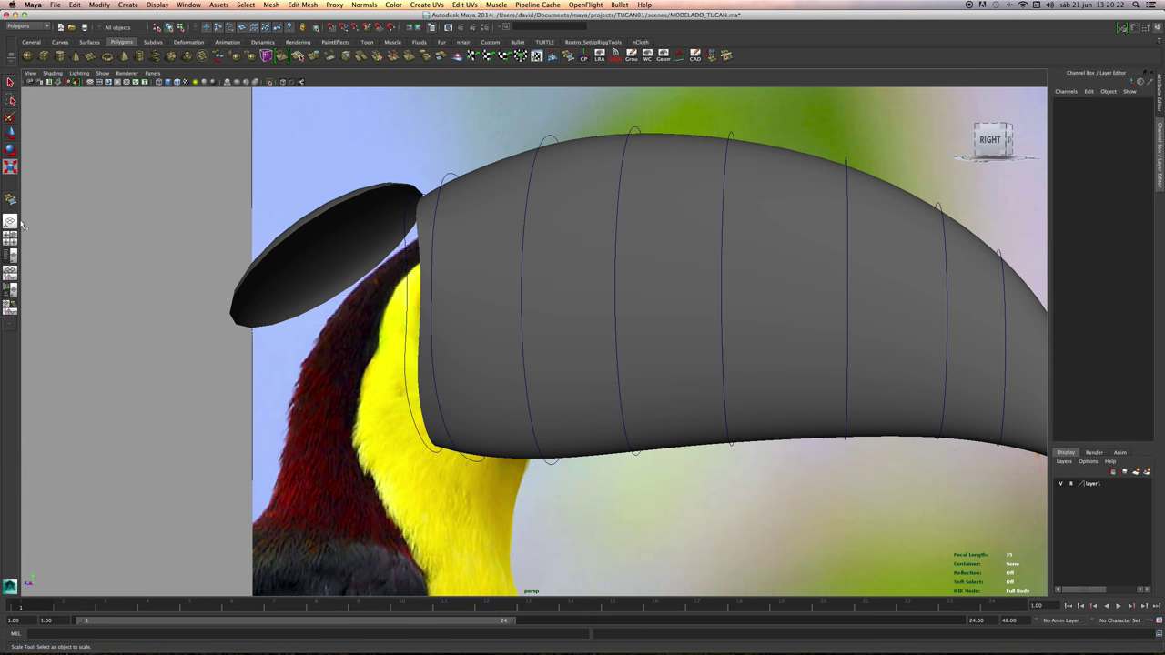
{"action": "left_click_drag", "start_coordinate": [584, 201], "coordinate": [466, 346], "text": "alt"}
{"action": "left_click", "coordinate": [486, 127]}
{"action": "middle_click_drag", "start_coordinate": [488, 119], "coordinate": [513, 276], "text": "alt"}
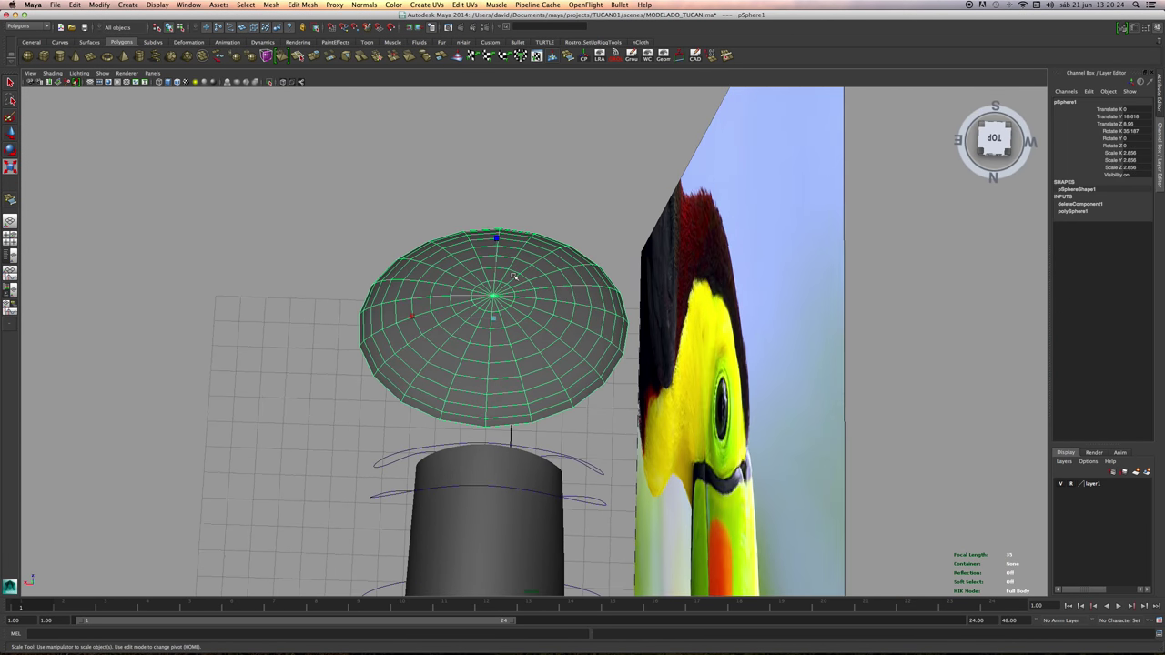
{"action": "left_click_drag", "start_coordinate": [414, 312], "coordinate": [537, 217]}
{"action": "key", "text": "ctrl+z"}
{"action": "key", "text": "ctrl+z"}
Combine the dome and the beak into a single mesh.
{"action": "left_click", "coordinate": [628, 229]}
{"action": "left_click", "coordinate": [524, 221], "text": "shift"}
{"action": "left_click_drag", "start_coordinate": [635, 218], "coordinate": [538, 252], "text": "alt"}
{"action": "middle_click_drag", "start_coordinate": [538, 252], "coordinate": [591, 372], "text": "alt"}
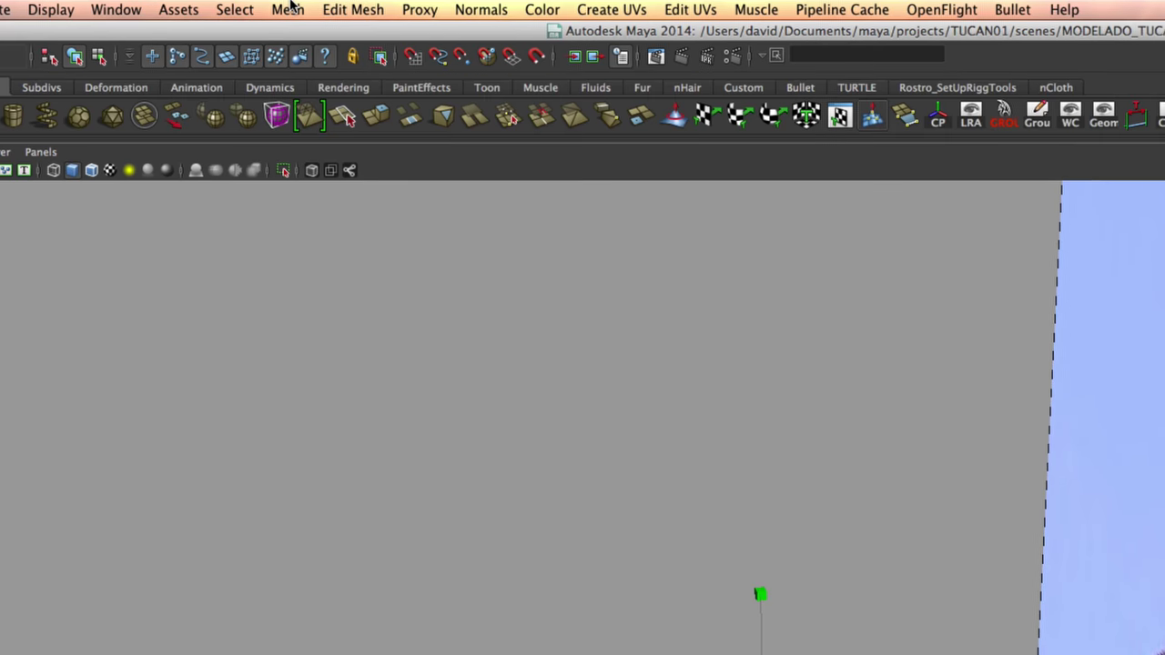
{"action": "left_click", "coordinate": [272, 4]}
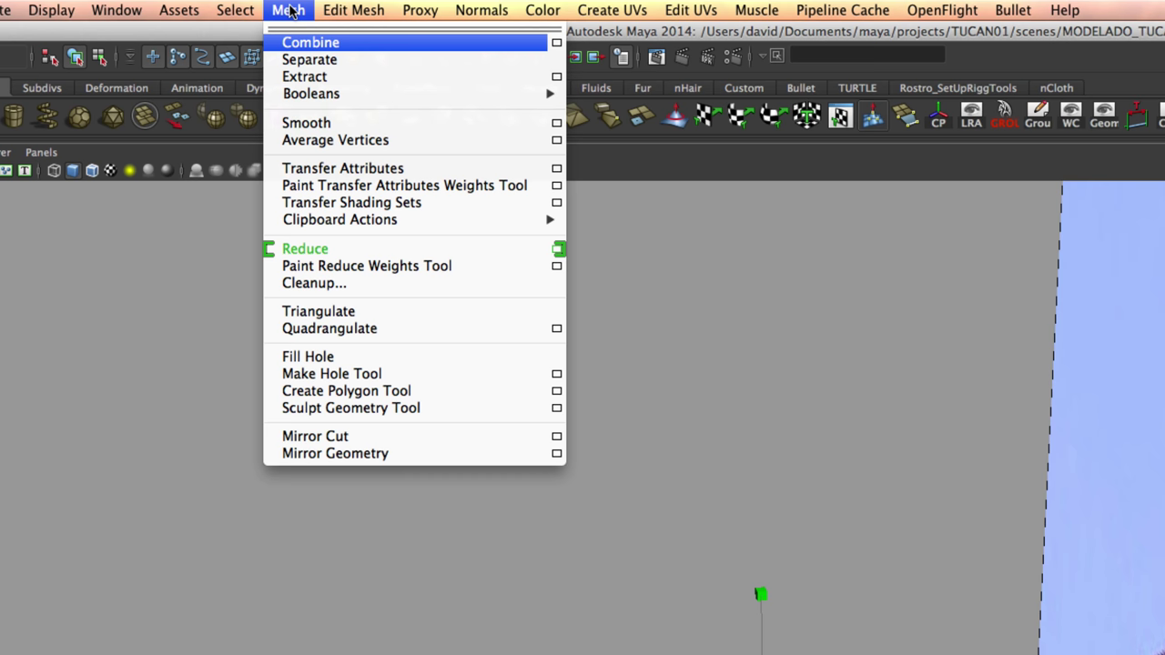
{"action": "left_click", "coordinate": [323, 51]}
Show the mesh unsmoothed and append a face between the dome's front edge and the beak's upper edge on one side of the centre line.
{"action": "left_click_drag", "start_coordinate": [470, 186], "coordinate": [552, 204], "text": "alt"}
{"action": "right_click_drag", "start_coordinate": [552, 203], "coordinate": [593, 228], "text": "alt"}
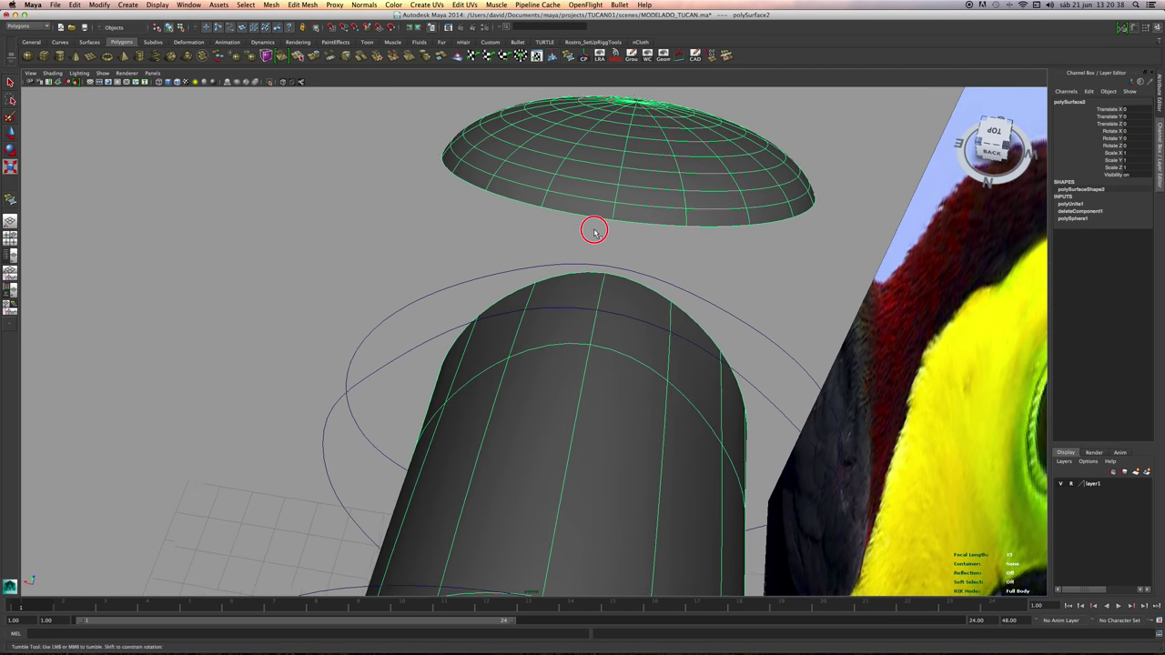
{"action": "left_click_drag", "start_coordinate": [593, 229], "coordinate": [604, 235], "text": "alt"}
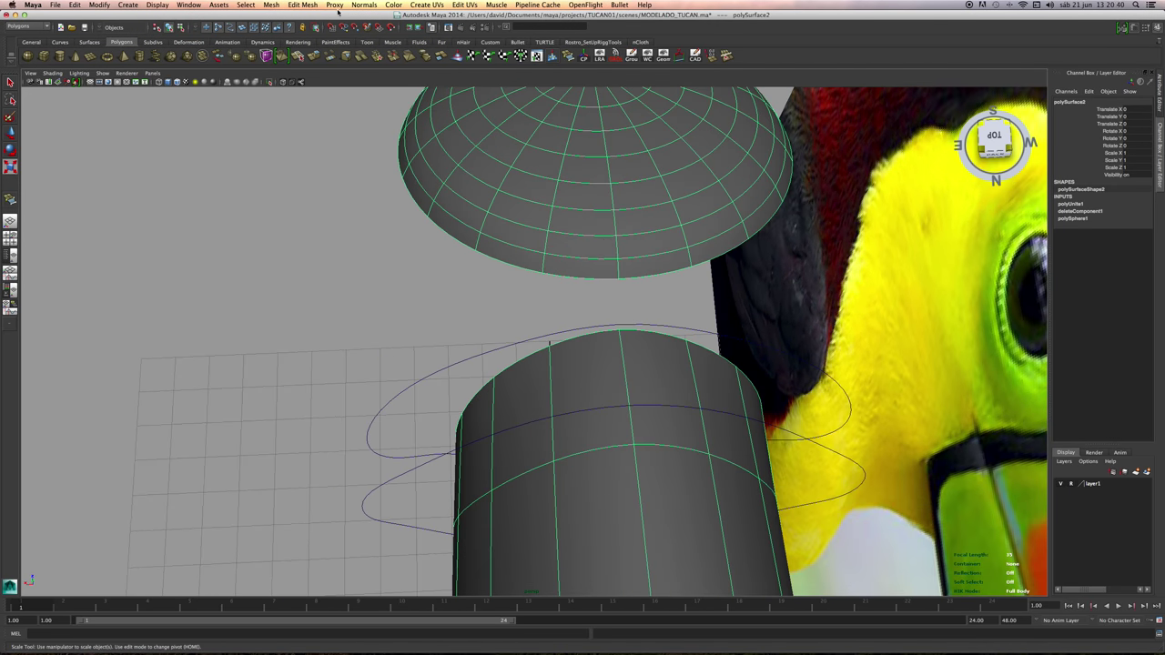
{"action": "left_click", "coordinate": [303, 5]}
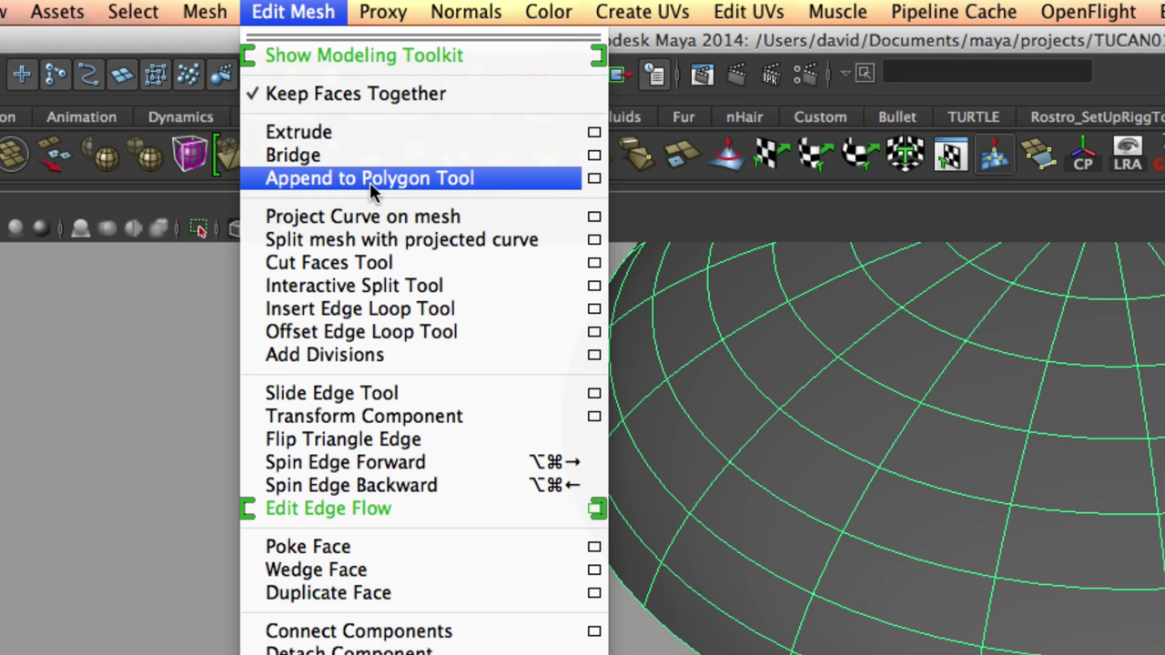
{"action": "left_click", "coordinate": [370, 179]}
{"action": "key", "text": "1"}
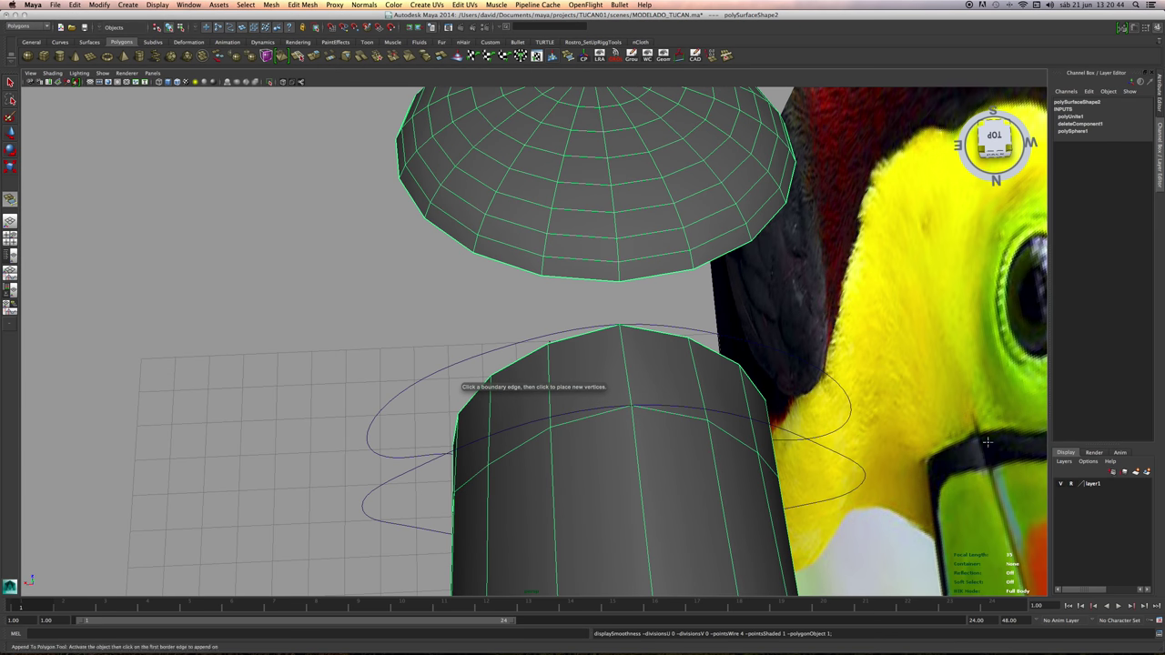
{"action": "left_click_drag", "start_coordinate": [945, 408], "coordinate": [947, 450], "text": "alt"}
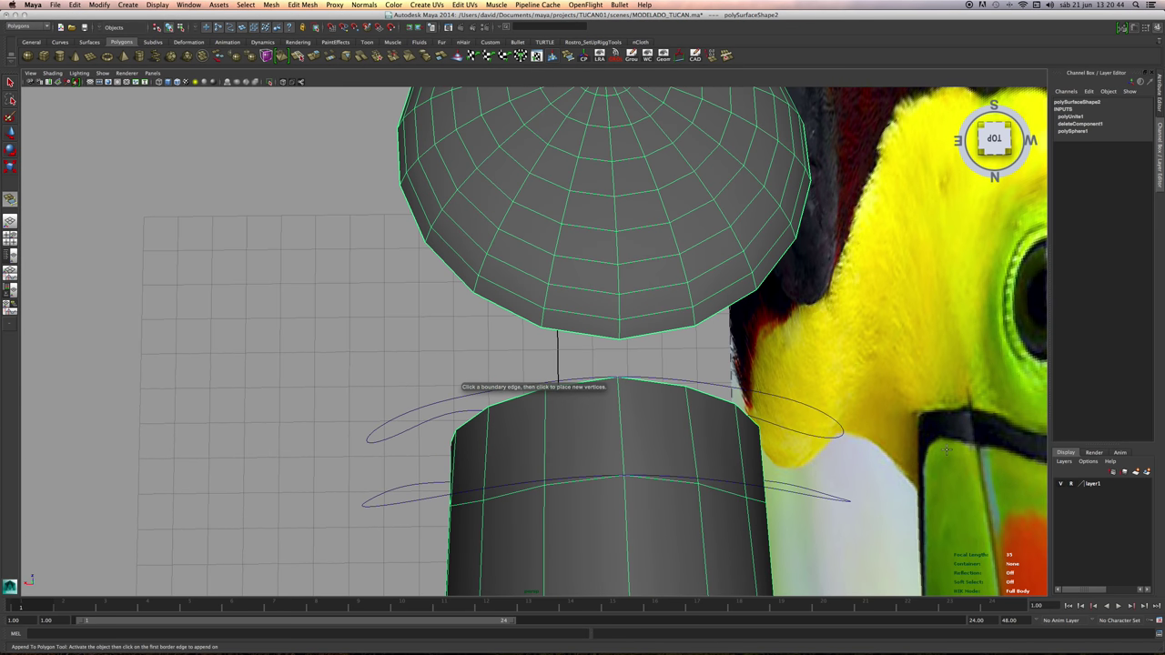
{"action": "left_click", "coordinate": [585, 337]}
{"action": "key", "text": "z"}
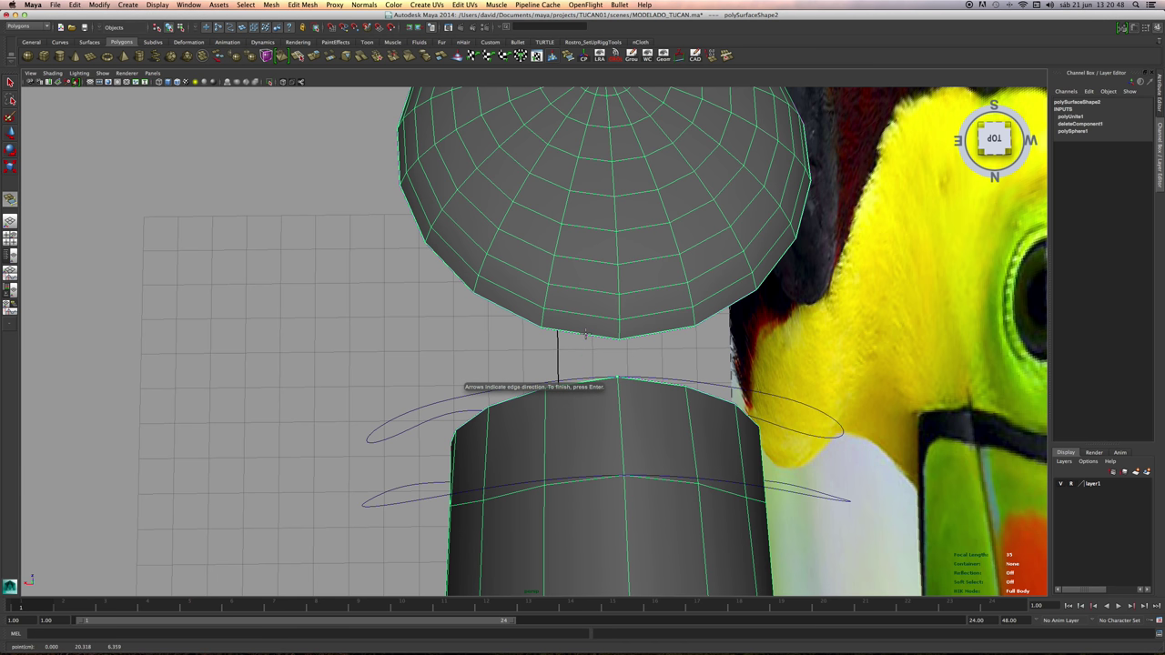
{"action": "left_click", "coordinate": [586, 336]}
{"action": "key", "text": "Return"}
Append the matching face between dome and beak on the other side of the centre line.
{"action": "key", "text": "g"}
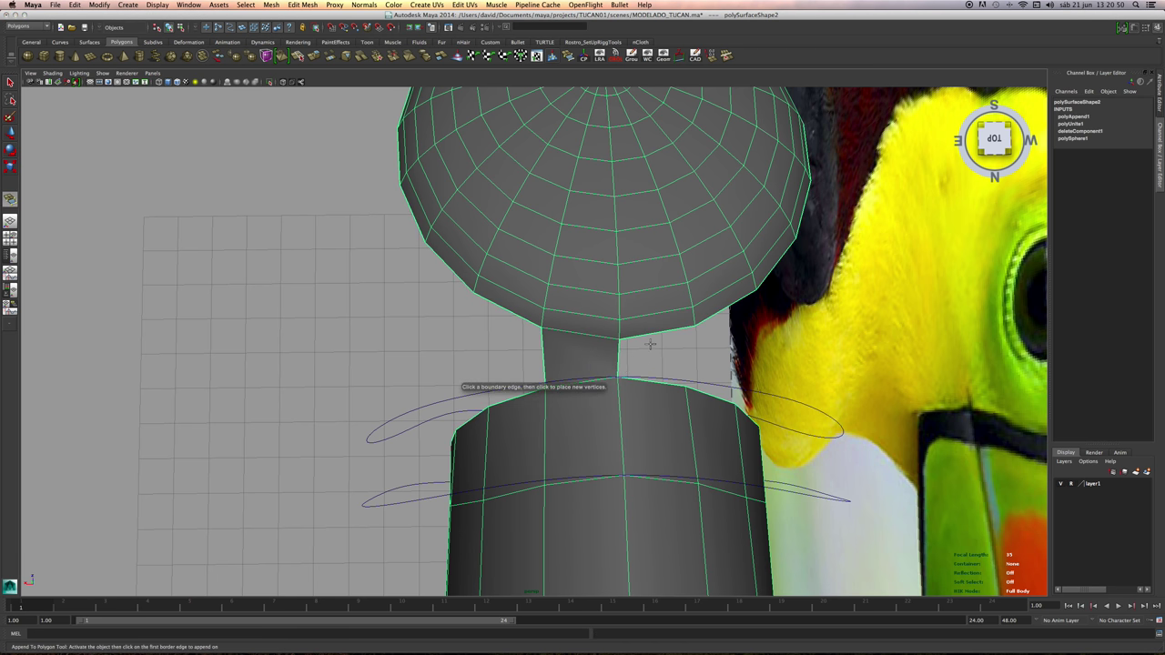
{"action": "left_click", "coordinate": [673, 378]}
{"action": "left_click", "coordinate": [658, 334]}
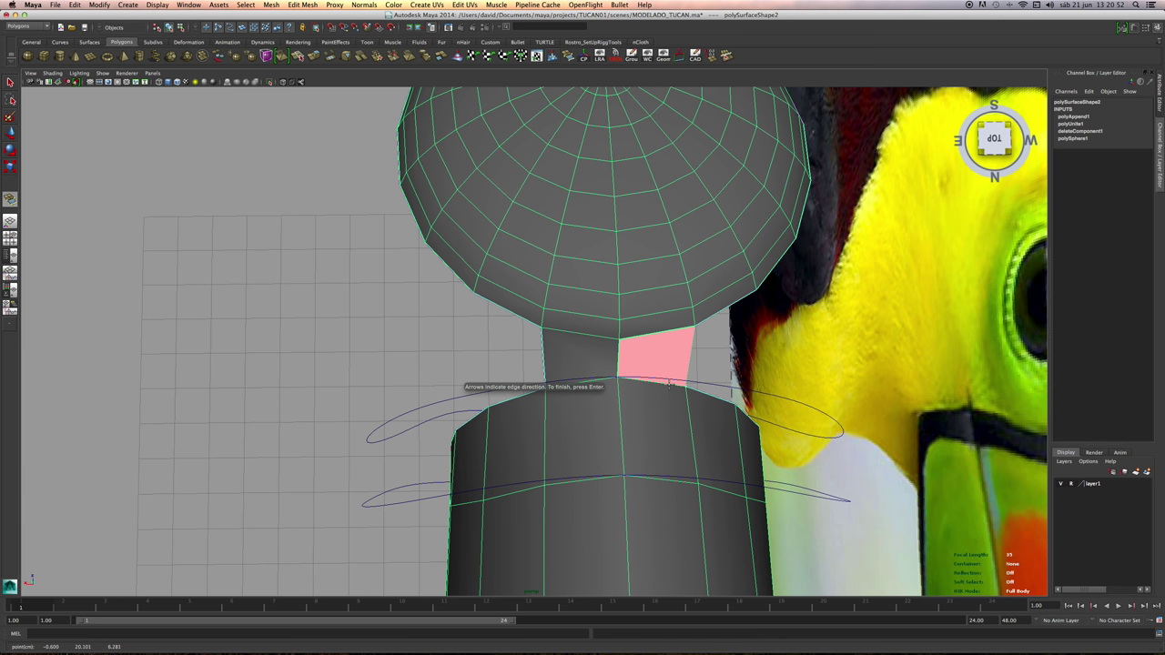
{"action": "key", "text": "Return"}
Append one more face between the dome and the beak on each outer side of the two central faces.
{"action": "mouse_move", "coordinate": [671, 391]}
{"action": "left_mouse_down", "text": "alt"}
{"action": "mouse_move", "coordinate": [710, 392]}
{"action": "mouse_move", "coordinate": [765, 330]}
{"action": "mouse_move", "coordinate": [686, 374]}
{"action": "left_mouse_up", "text": "alt"}
{"action": "key", "text": "g"}
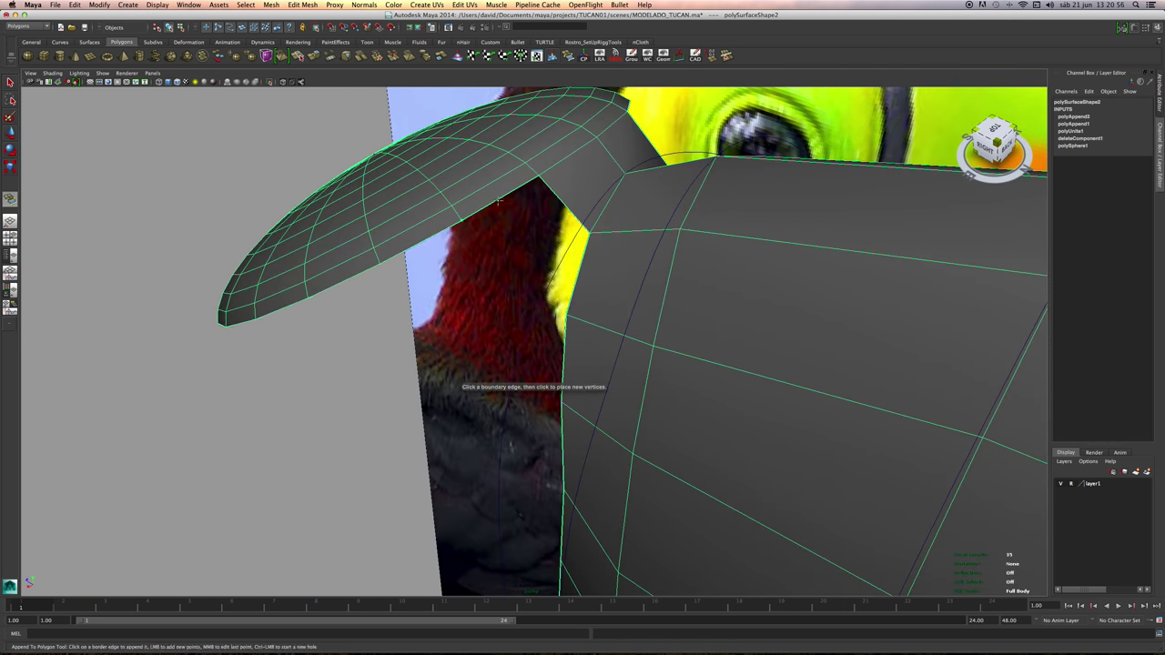
{"action": "left_click", "coordinate": [503, 199]}
{"action": "left_click_drag", "start_coordinate": [573, 351], "coordinate": [483, 366], "text": "alt"}
{"action": "key", "text": "Return"}
{"action": "key", "text": "g"}
{"action": "left_click_drag", "start_coordinate": [593, 314], "coordinate": [534, 337], "text": "alt"}
{"action": "left_click", "coordinate": [542, 329]}
{"action": "left_click", "coordinate": [576, 234]}
{"action": "key", "text": "Return"}
Select the run of open border edges along the rear of the dome.
{"action": "right_click_drag", "start_coordinate": [699, 250], "coordinate": [689, 252], "text": "alt"}
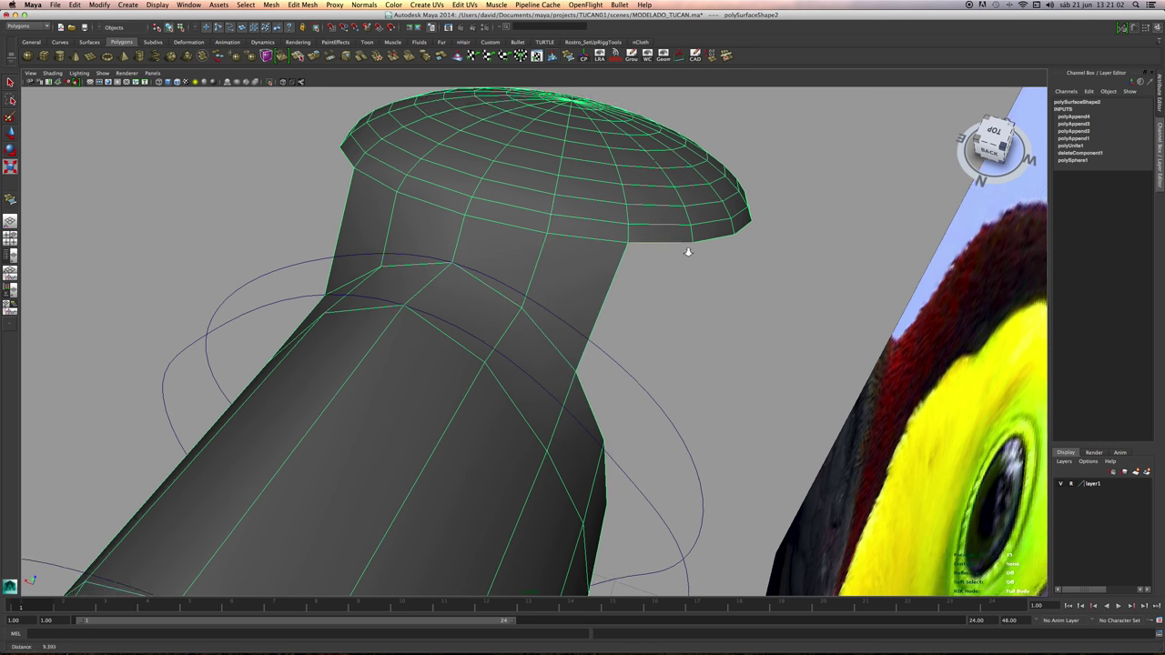
{"action": "left_click_drag", "start_coordinate": [688, 251], "coordinate": [492, 291], "text": "alt"}
{"action": "middle_click_drag", "start_coordinate": [491, 291], "coordinate": [463, 367], "text": "alt"}
{"action": "left_click_drag", "start_coordinate": [463, 366], "coordinate": [414, 373], "text": "alt"}
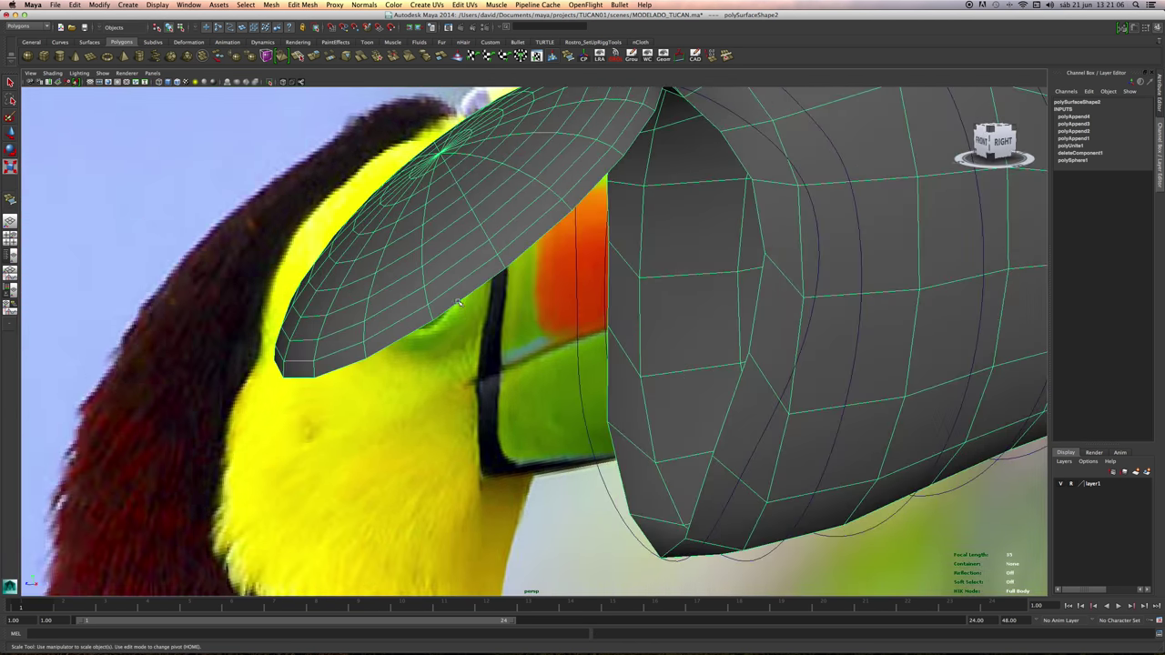
{"action": "left_click", "coordinate": [466, 297]}
{"action": "left_click_drag", "start_coordinate": [384, 315], "coordinate": [461, 341], "text": "alt"}
{"action": "double_click", "coordinate": [243, 415], "text": "shift"}
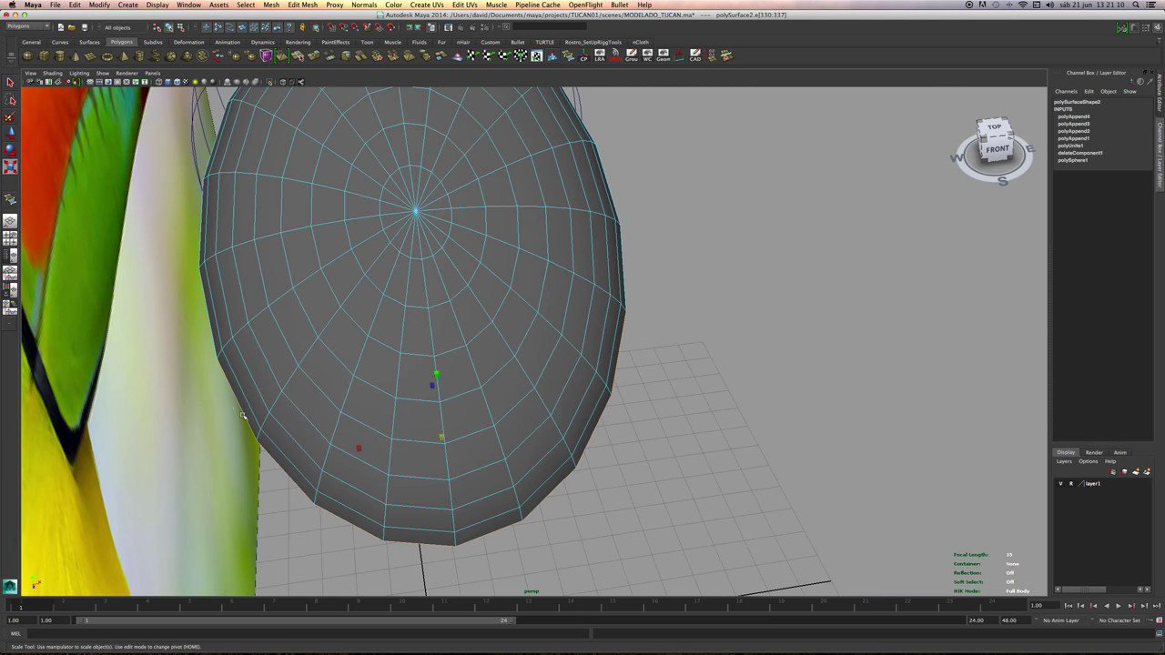
Move the selected rear border edges down and back onto the head's silhouette in the side view.
{"action": "left_click_drag", "start_coordinate": [458, 389], "coordinate": [350, 347], "text": "alt"}
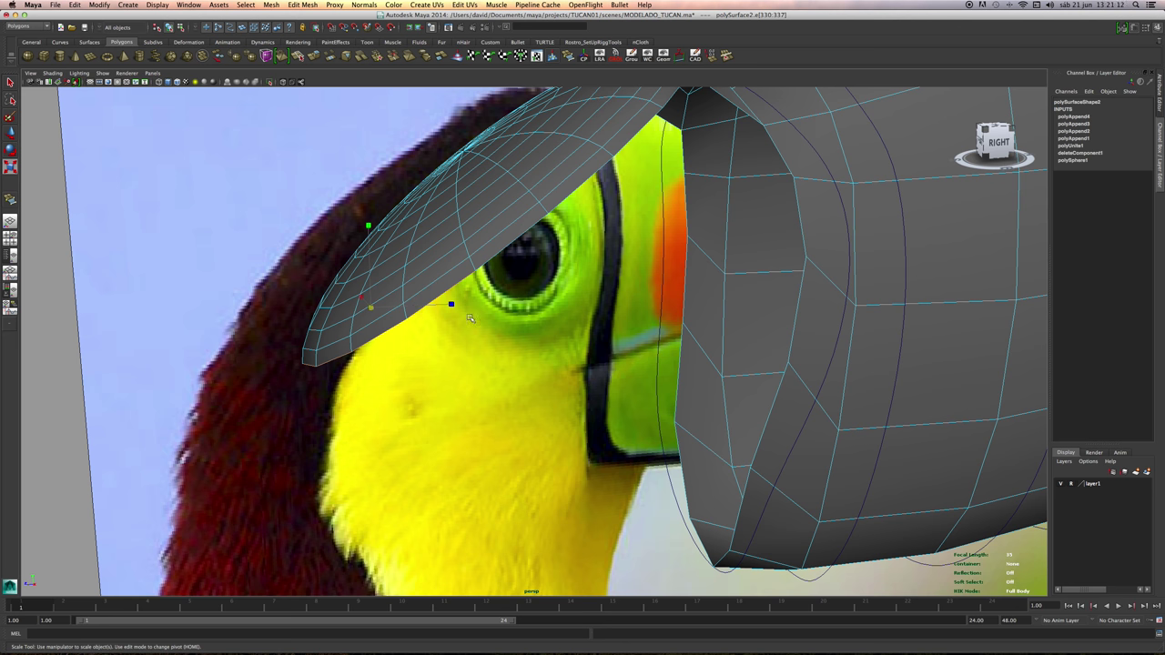
{"action": "left_click_drag", "start_coordinate": [471, 318], "coordinate": [476, 322], "text": "alt"}
{"action": "middle_click_drag", "start_coordinate": [476, 323], "coordinate": [577, 230], "text": "alt"}
{"action": "key", "text": "space"}
{"action": "key", "text": "space"}
{"action": "middle_click_drag", "start_coordinate": [481, 473], "coordinate": [607, 363], "text": "alt"}
{"action": "scroll", "coordinate": [567, 317], "scroll_direction": "up", "scroll_amount": 2}
{"action": "key", "text": "w"}
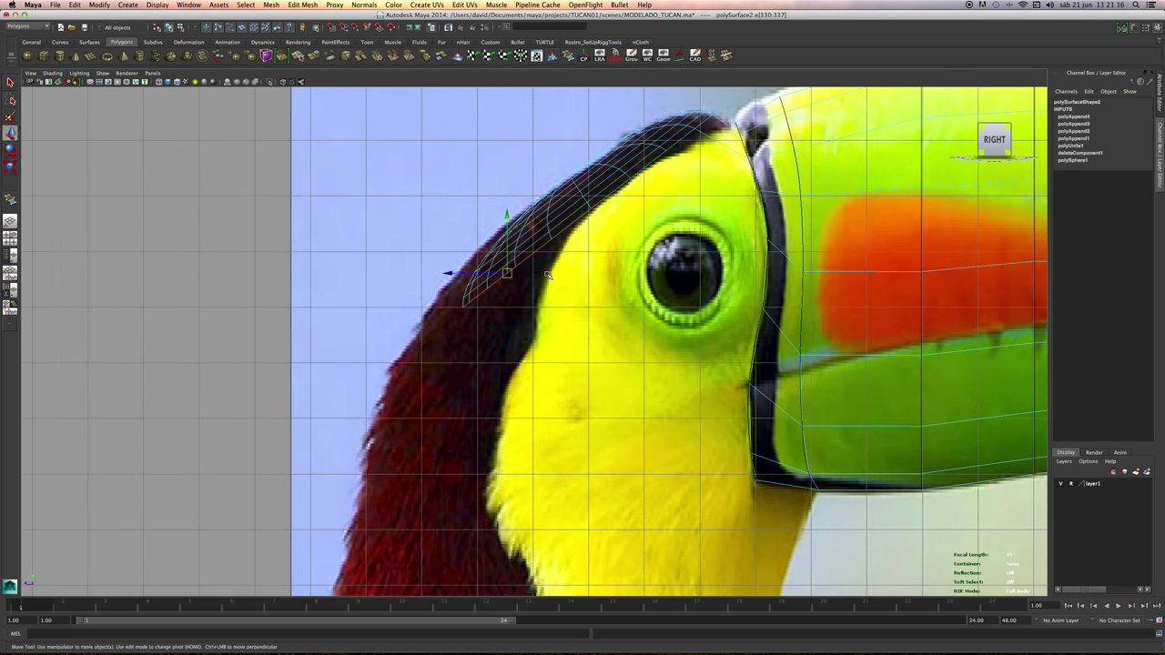
{"action": "left_click", "coordinate": [465, 274]}
{"action": "key", "text": "ctrl+z"}
{"action": "key", "text": "ctrl+z"}
{"action": "mouse_move", "coordinate": [471, 276]}
{"action": "left_mouse_down"}
{"action": "mouse_move", "coordinate": [438, 275]}
{"action": "mouse_move", "coordinate": [460, 295]}
{"action": "left_mouse_up"}
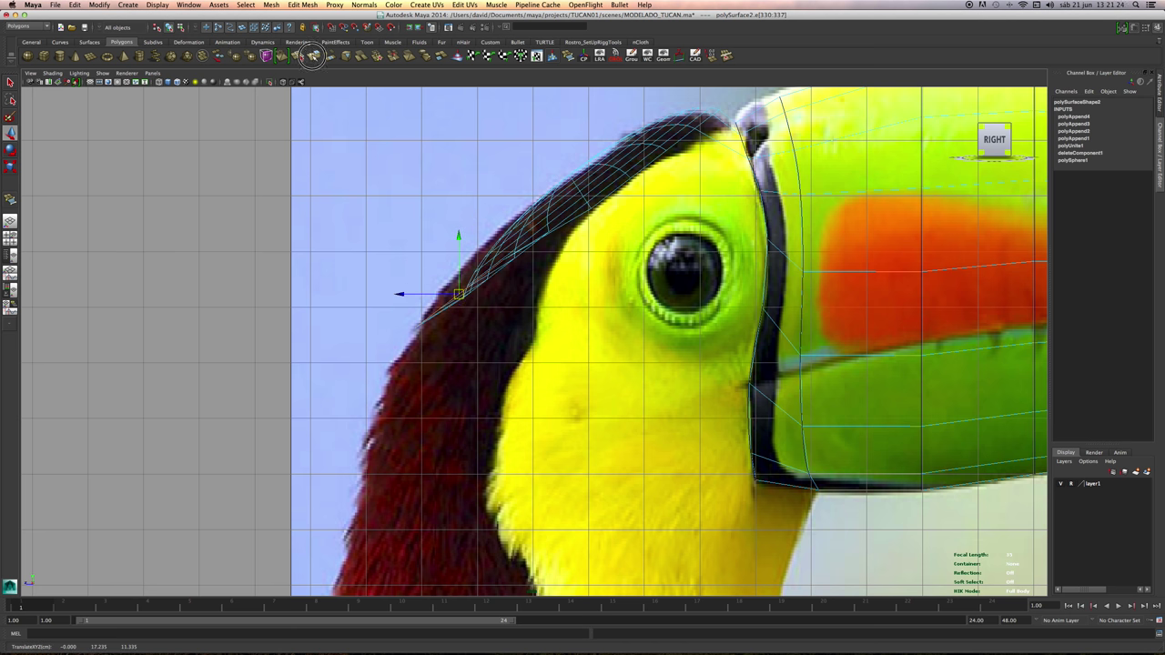
Extrude the rear border edges twice down the back of the neck, first to mid-neck and then to the neck's base.
{"action": "left_click", "coordinate": [313, 55]}
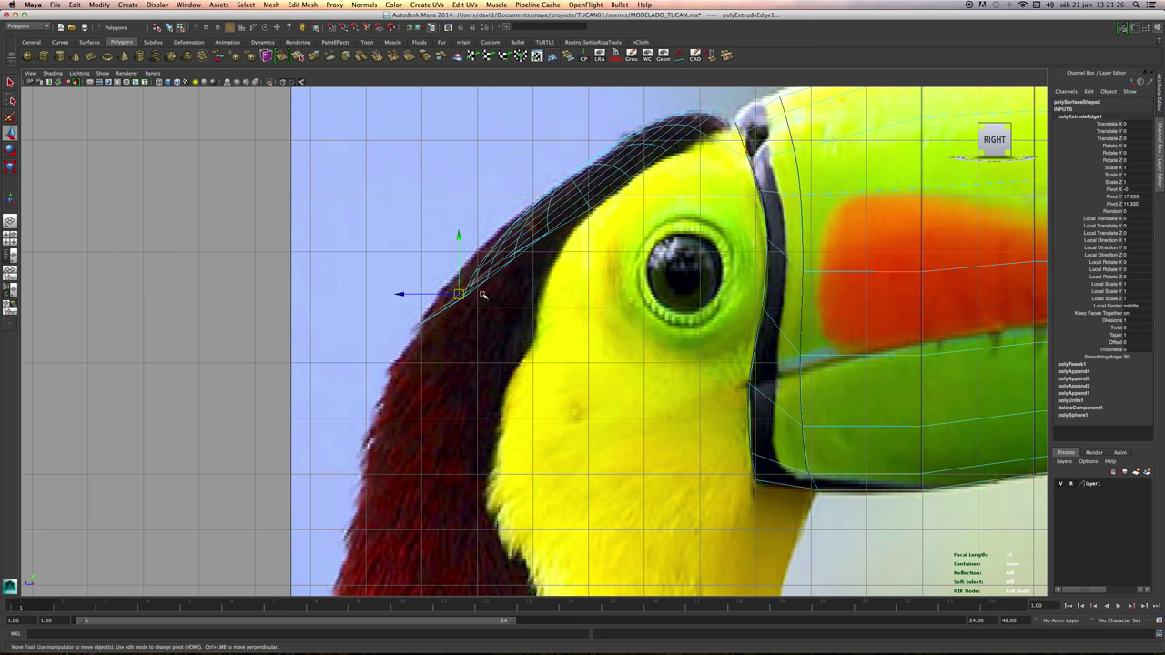
{"action": "left_click_drag", "start_coordinate": [460, 294], "coordinate": [395, 450]}
{"action": "middle_click_drag", "start_coordinate": [534, 373], "coordinate": [702, 95], "text": "alt"}
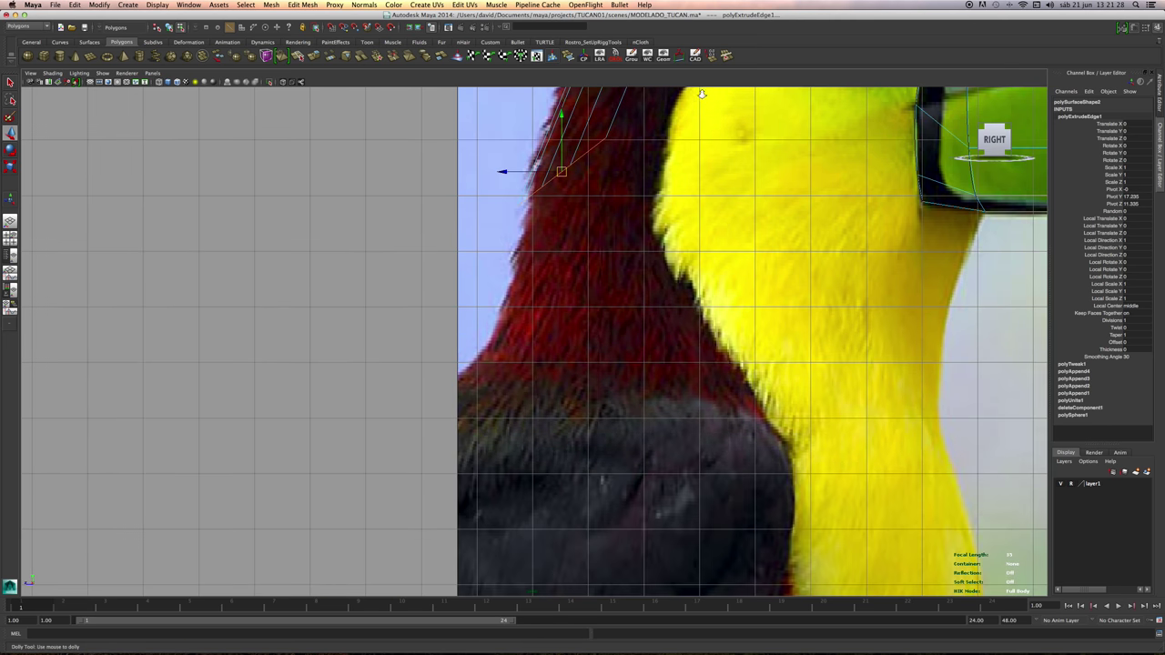
{"action": "right_click_drag", "start_coordinate": [702, 94], "coordinate": [597, 133], "text": "alt"}
{"action": "key", "text": "g"}
{"action": "key", "text": "w"}
{"action": "left_click_drag", "start_coordinate": [555, 227], "coordinate": [497, 374]}
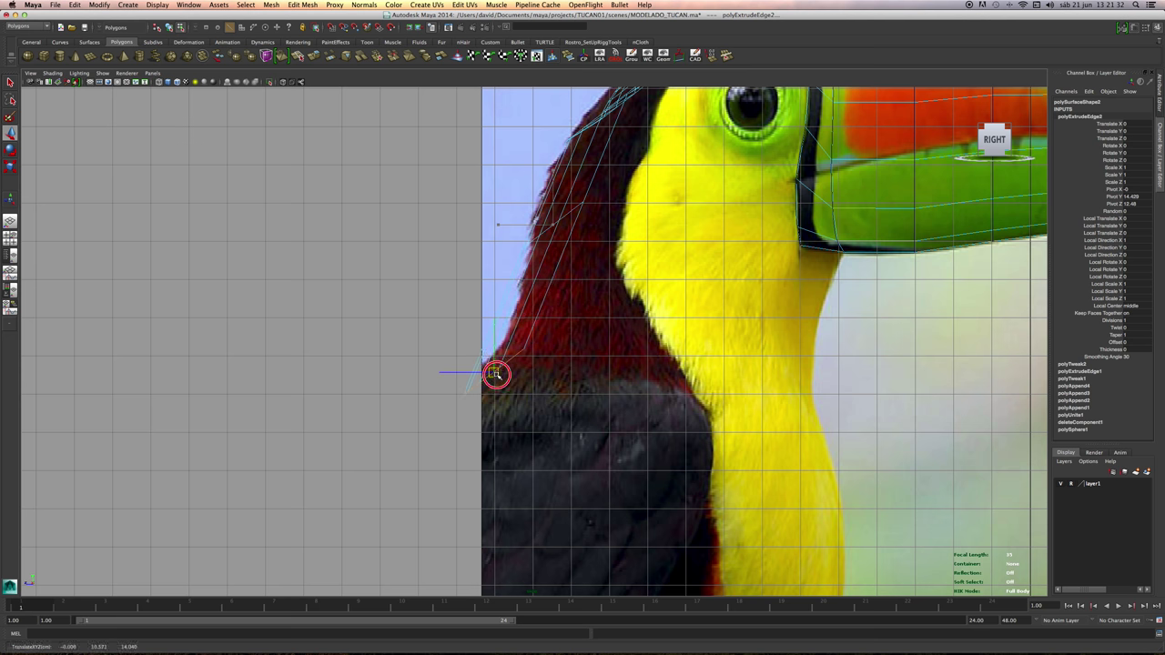
{"action": "middle_click_drag", "start_coordinate": [544, 205], "coordinate": [479, 385], "text": "alt"}
{"action": "right_click_drag", "start_coordinate": [479, 385], "coordinate": [495, 425], "text": "alt"}
{"action": "middle_click_drag", "start_coordinate": [494, 425], "coordinate": [538, 370], "text": "alt"}
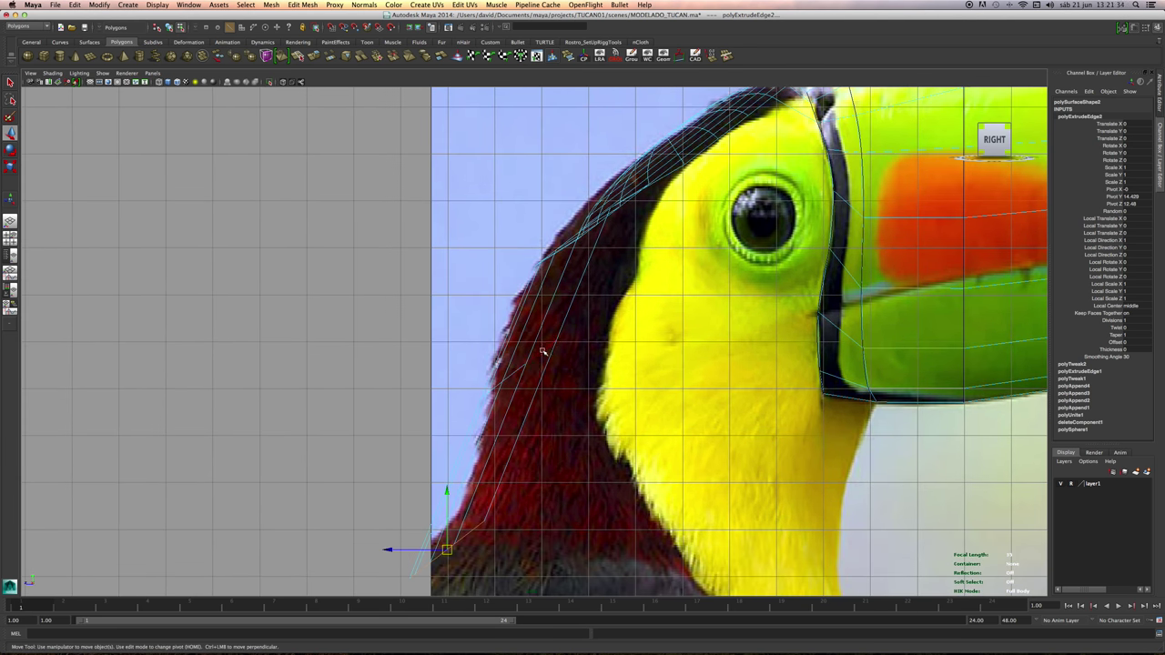
Shift the front side of the mid-neck edge row forward in the side view.
{"action": "left_click", "coordinate": [524, 361]}
{"action": "left_click_drag", "start_coordinate": [507, 370], "coordinate": [513, 370]}
{"action": "left_click", "coordinate": [587, 306]}
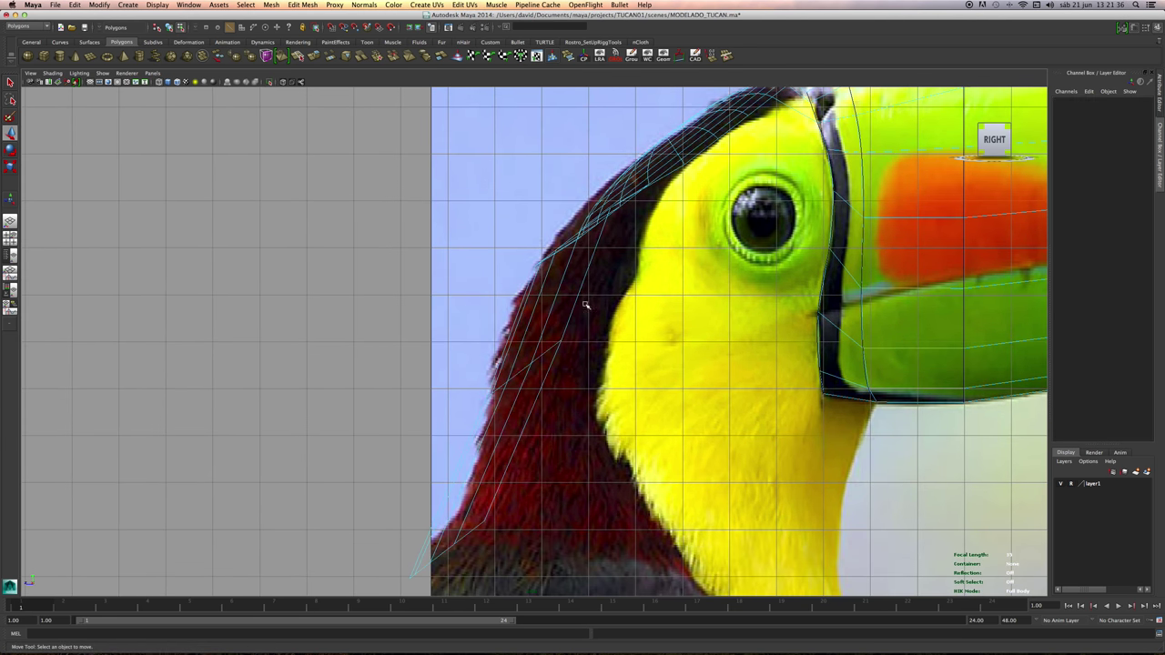
Check the extruded neck strip against the reference in perspective and save the scene.
{"action": "right_click_drag", "start_coordinate": [382, 318], "coordinate": [120, 292], "text": "alt"}
{"action": "left_click", "coordinate": [15, 222]}
{"action": "left_click_drag", "start_coordinate": [473, 281], "coordinate": [496, 310], "text": "alt"}
{"action": "right_click_drag", "start_coordinate": [496, 310], "coordinate": [377, 315], "text": "alt"}
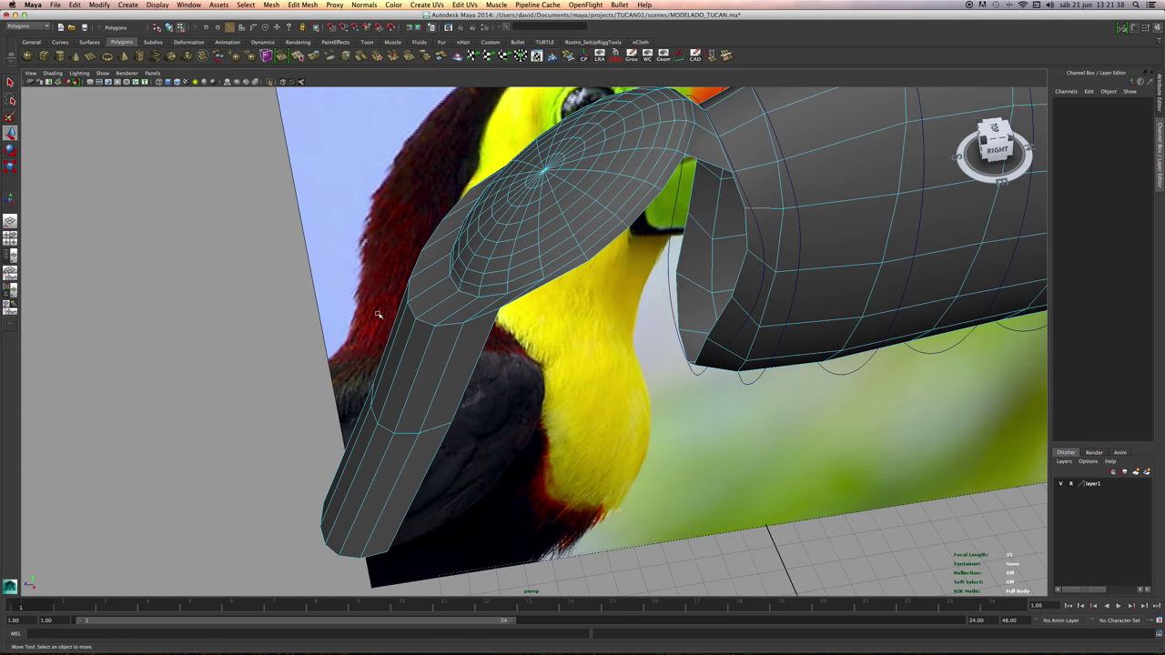
{"action": "mouse_move", "coordinate": [377, 315]}
{"action": "left_mouse_down", "text": "alt"}
{"action": "mouse_move", "coordinate": [707, 292]}
{"action": "mouse_move", "coordinate": [382, 315]}
{"action": "mouse_move", "coordinate": [507, 278]}
{"action": "left_mouse_up", "text": "alt"}
{"action": "right_click_drag", "start_coordinate": [507, 278], "coordinate": [308, 315], "text": "alt"}
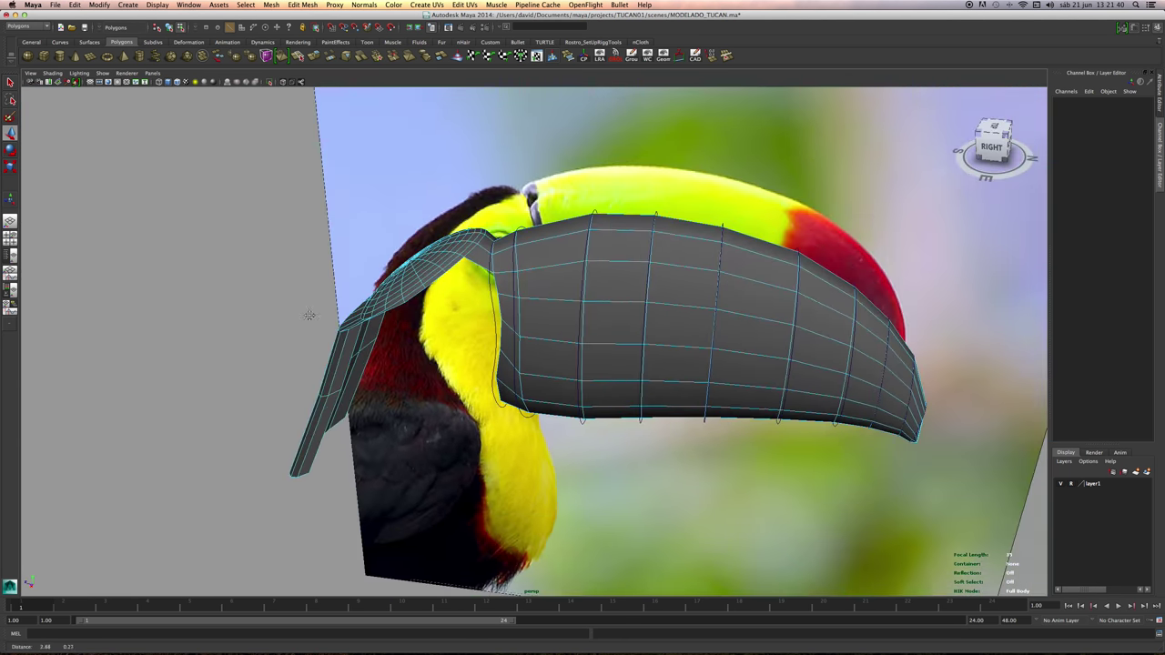
{"action": "middle_click_drag", "start_coordinate": [308, 315], "coordinate": [256, 314], "text": "alt"}
{"action": "key", "text": "super+s"}
{"action": "middle_click_drag", "start_coordinate": [354, 358], "coordinate": [465, 354], "text": "alt"}
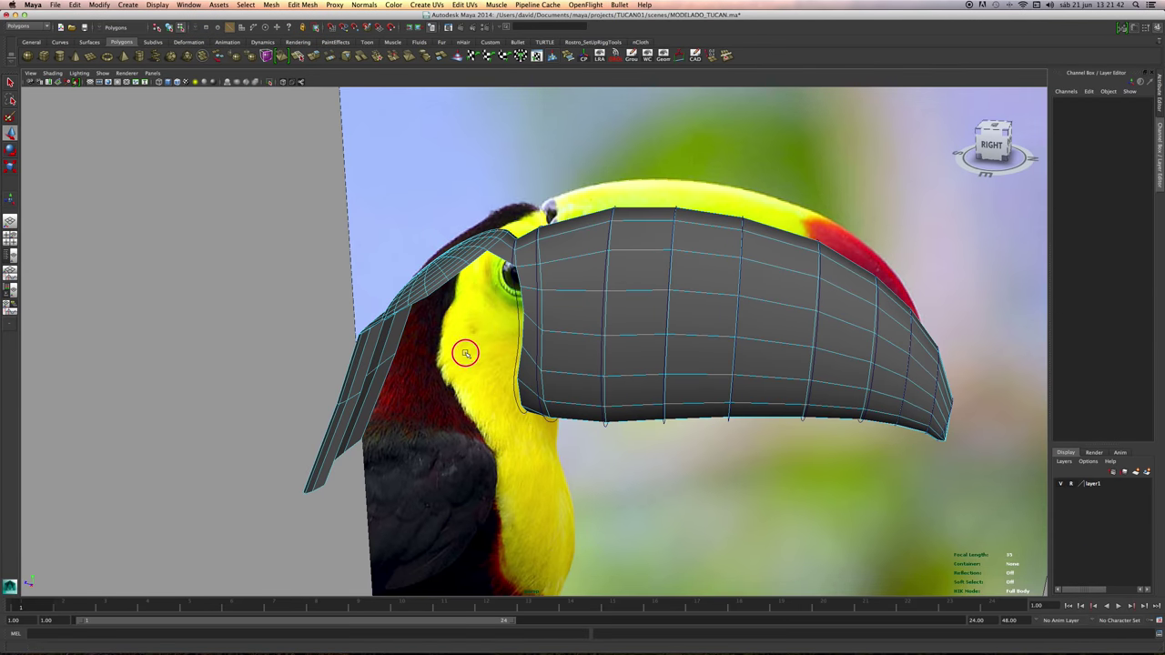
Reposition the front and rear vertices of the mid-neck row to follow the reference's neck silhouette.
{"action": "left_click_drag", "start_coordinate": [465, 354], "coordinate": [473, 427], "text": "alt"}
{"action": "middle_click_drag", "start_coordinate": [473, 427], "coordinate": [609, 299], "text": "alt"}
{"action": "left_click_drag", "start_coordinate": [609, 299], "coordinate": [633, 241], "text": "alt"}
{"action": "right_click_drag", "start_coordinate": [633, 364], "coordinate": [678, 377], "text": "alt"}
{"action": "left_click_drag", "start_coordinate": [819, 373], "coordinate": [710, 391], "text": "alt"}
{"action": "left_click_drag", "start_coordinate": [445, 473], "coordinate": [582, 418], "text": "alt"}
{"action": "right_click_drag", "start_coordinate": [582, 419], "coordinate": [487, 400], "text": "alt"}
{"action": "left_click_drag", "start_coordinate": [487, 400], "coordinate": [536, 401], "text": "alt"}
{"action": "right_click_drag", "start_coordinate": [537, 414], "coordinate": [498, 413]}
{"action": "left_click_drag", "start_coordinate": [548, 404], "coordinate": [550, 406]}
{"action": "right_click_drag", "start_coordinate": [550, 406], "coordinate": [534, 397], "text": "alt"}
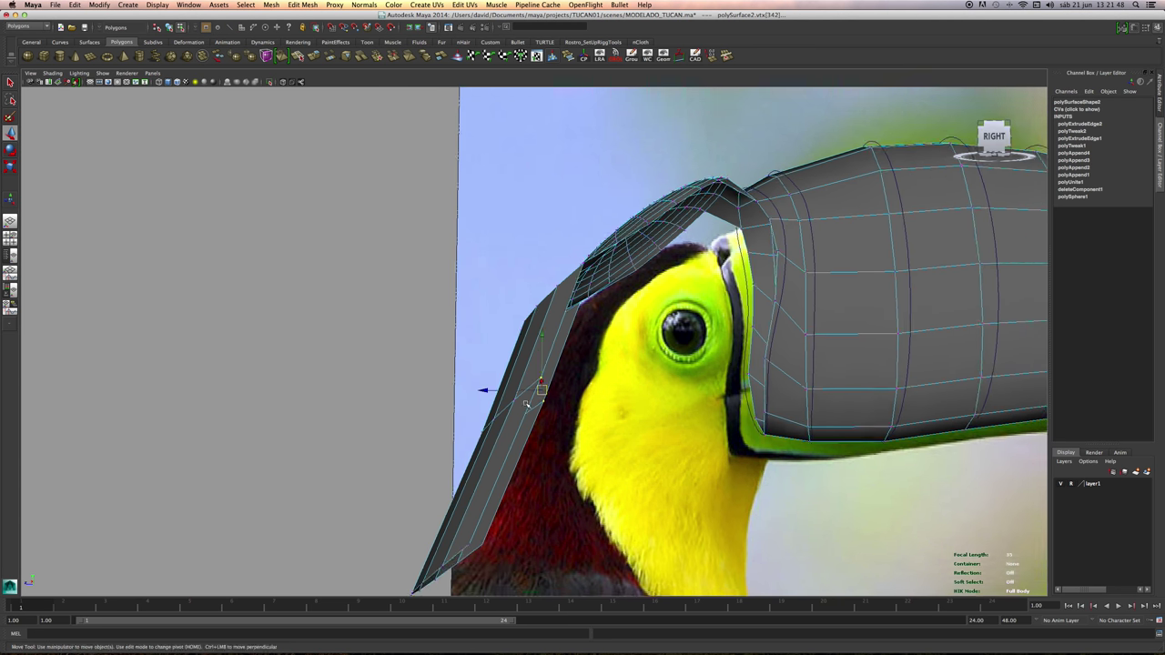
{"action": "left_click_drag", "start_coordinate": [534, 397], "coordinate": [530, 385], "text": "alt"}
{"action": "mouse_move", "coordinate": [529, 386]}
{"action": "left_mouse_down"}
{"action": "mouse_move", "coordinate": [547, 398]}
{"action": "mouse_move", "coordinate": [513, 419]}
{"action": "mouse_move", "coordinate": [528, 402]}
{"action": "left_mouse_up"}
{"action": "key", "text": "4"}
{"action": "left_click_drag", "start_coordinate": [519, 392], "coordinate": [514, 417]}
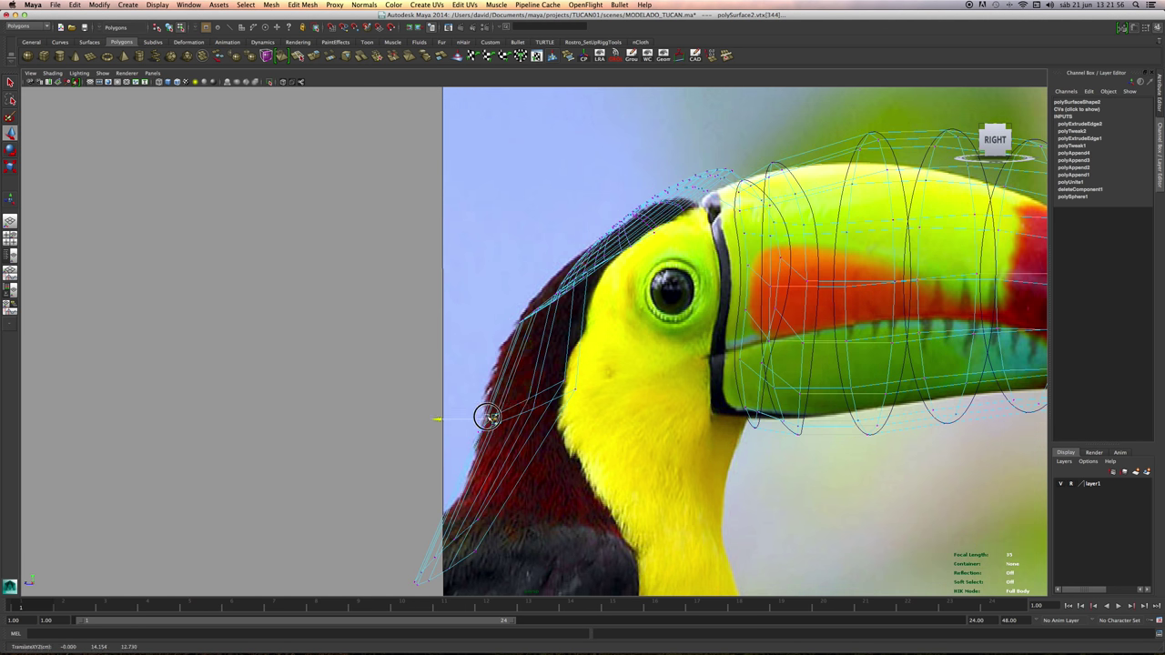
{"action": "left_click", "coordinate": [606, 406]}
Select two adjacent open border edges on each side of the dome, between the beak and the rear neck strip.
{"action": "mouse_move", "coordinate": [619, 400]}
{"action": "left_mouse_down", "text": "alt"}
{"action": "mouse_move", "coordinate": [592, 437]}
{"action": "mouse_move", "coordinate": [585, 413]}
{"action": "mouse_move", "coordinate": [551, 437]}
{"action": "mouse_move", "coordinate": [554, 421]}
{"action": "mouse_move", "coordinate": [571, 419]}
{"action": "left_mouse_up", "text": "alt"}
{"action": "key", "text": "5"}
{"action": "right_click", "coordinate": [573, 409]}
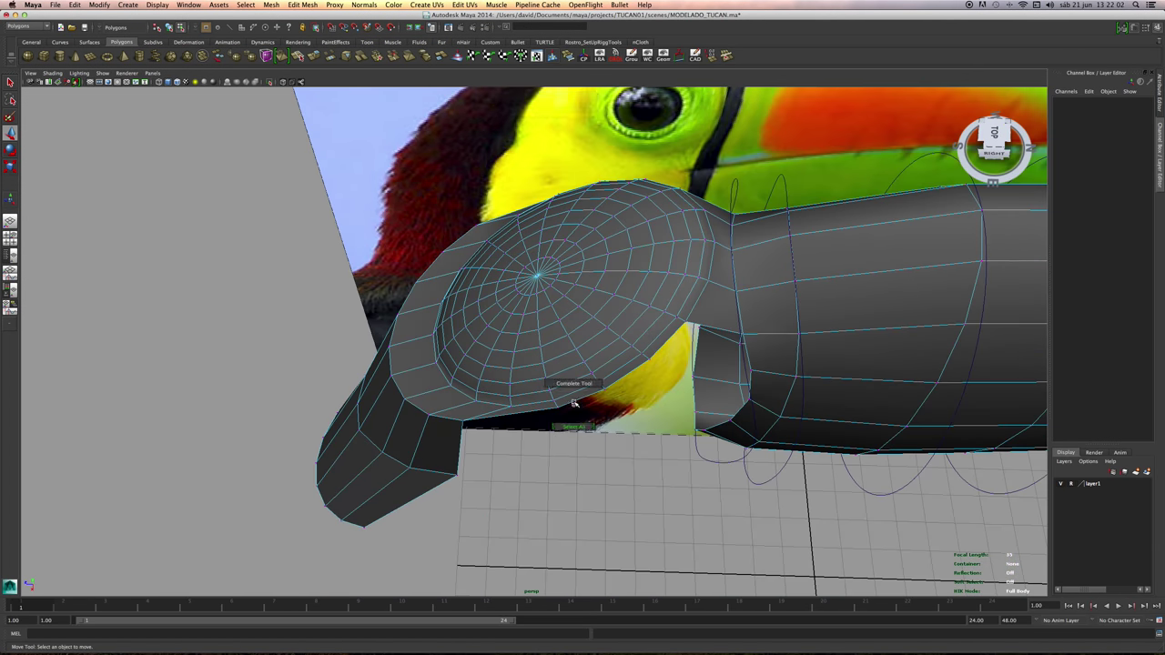
{"action": "right_click_drag", "start_coordinate": [583, 395], "coordinate": [579, 375]}
{"action": "left_click", "coordinate": [581, 398]}
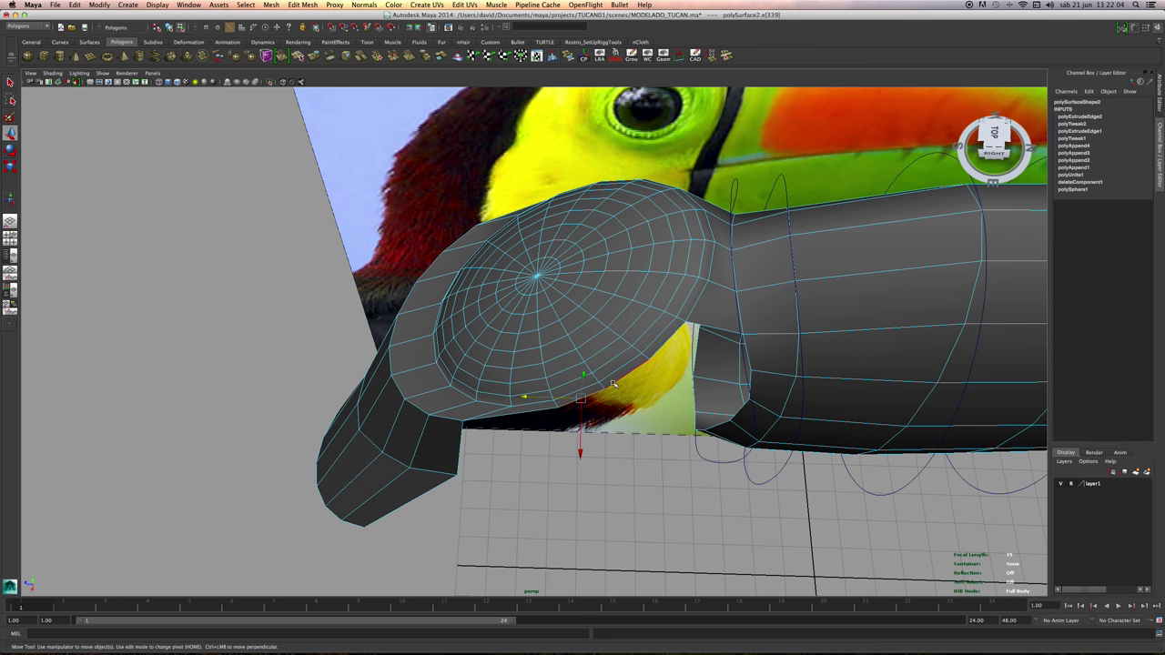
{"action": "left_click", "coordinate": [621, 379], "text": "shift"}
{"action": "left_click_drag", "start_coordinate": [691, 375], "coordinate": [441, 410], "text": "alt"}
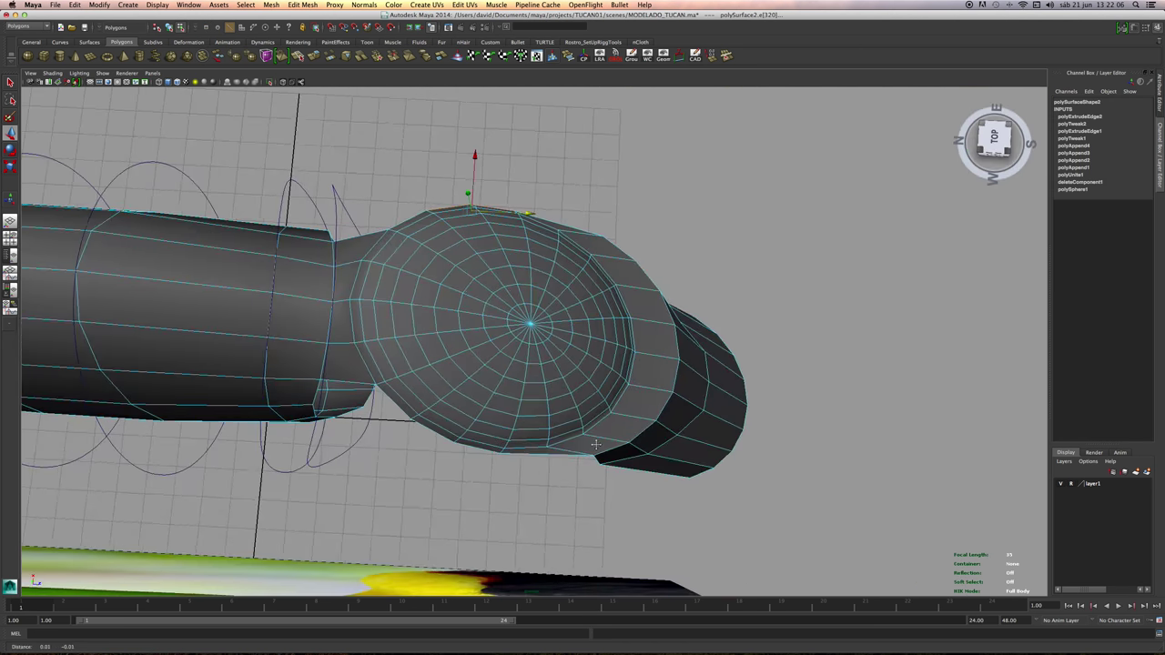
{"action": "right_click_drag", "start_coordinate": [473, 473], "coordinate": [548, 520], "text": "alt"}
{"action": "middle_click_drag", "start_coordinate": [548, 520], "coordinate": [569, 441], "text": "alt"}
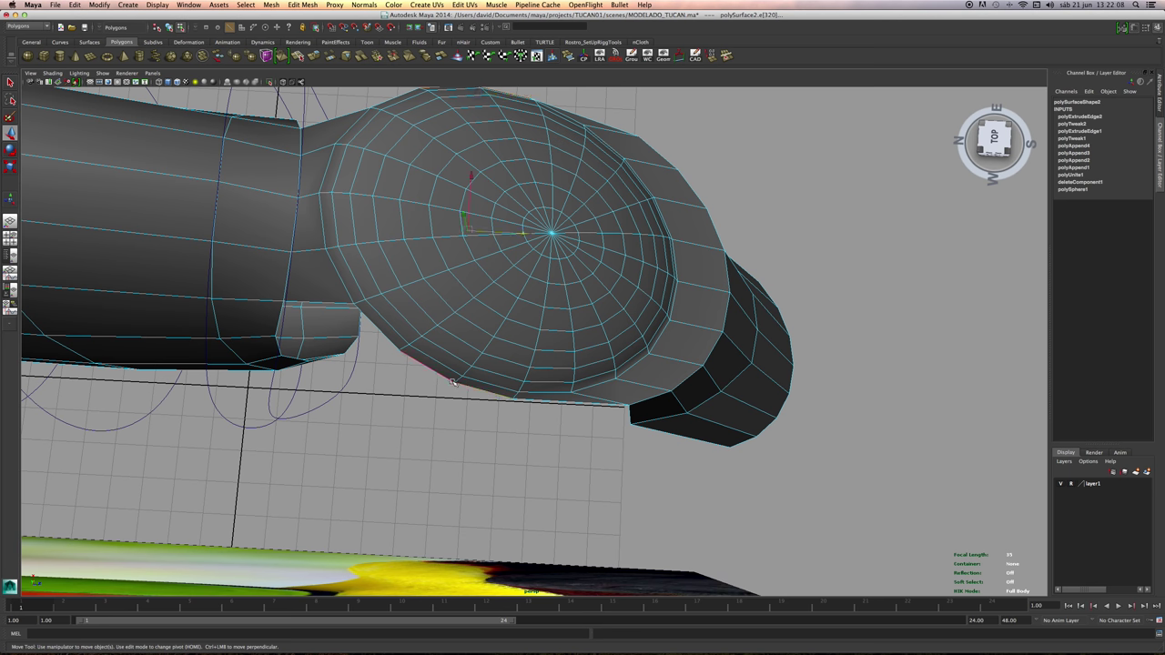
{"action": "left_click_drag", "start_coordinate": [468, 425], "coordinate": [477, 305], "text": "alt"}
{"action": "left_click_drag", "start_coordinate": [400, 396], "coordinate": [643, 403], "text": "alt"}
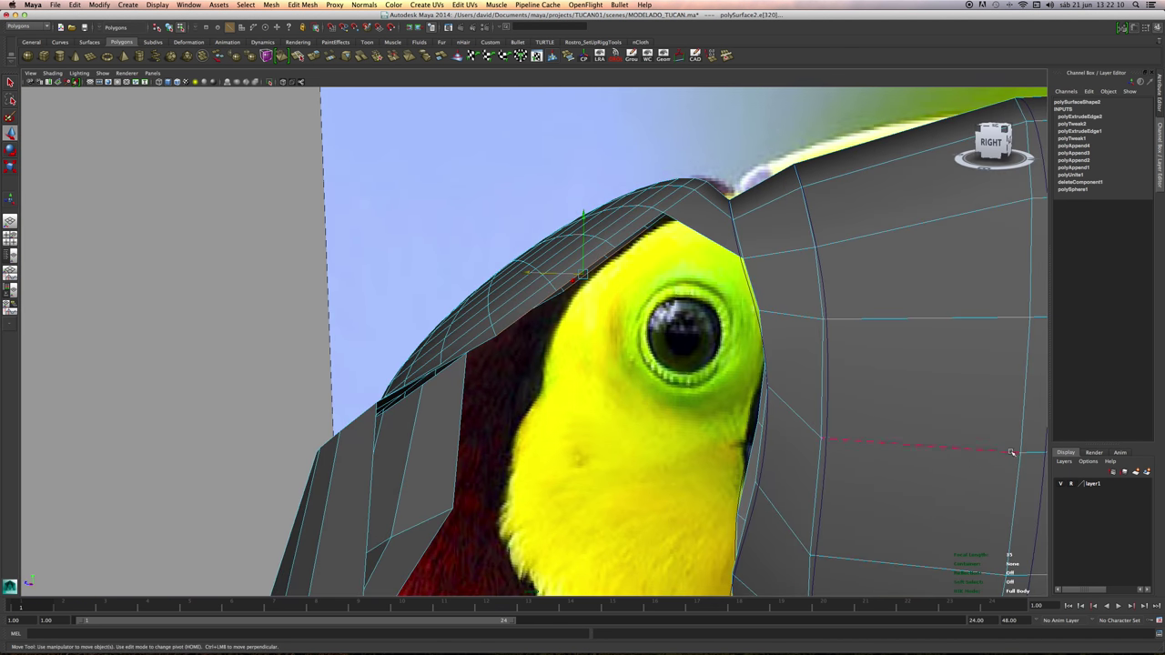
Extrude the selected side border edges down to the cheek just below the eye in the side view.
{"action": "left_click", "coordinate": [1063, 485]}
{"action": "key", "text": "space"}
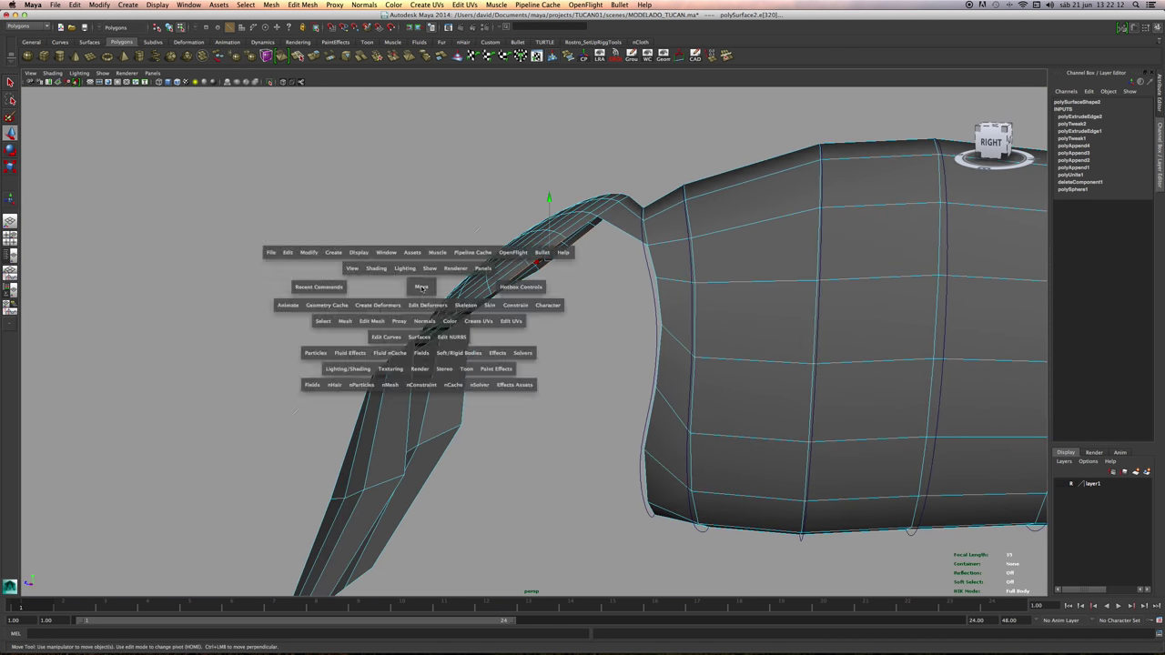
{"action": "key", "text": "space"}
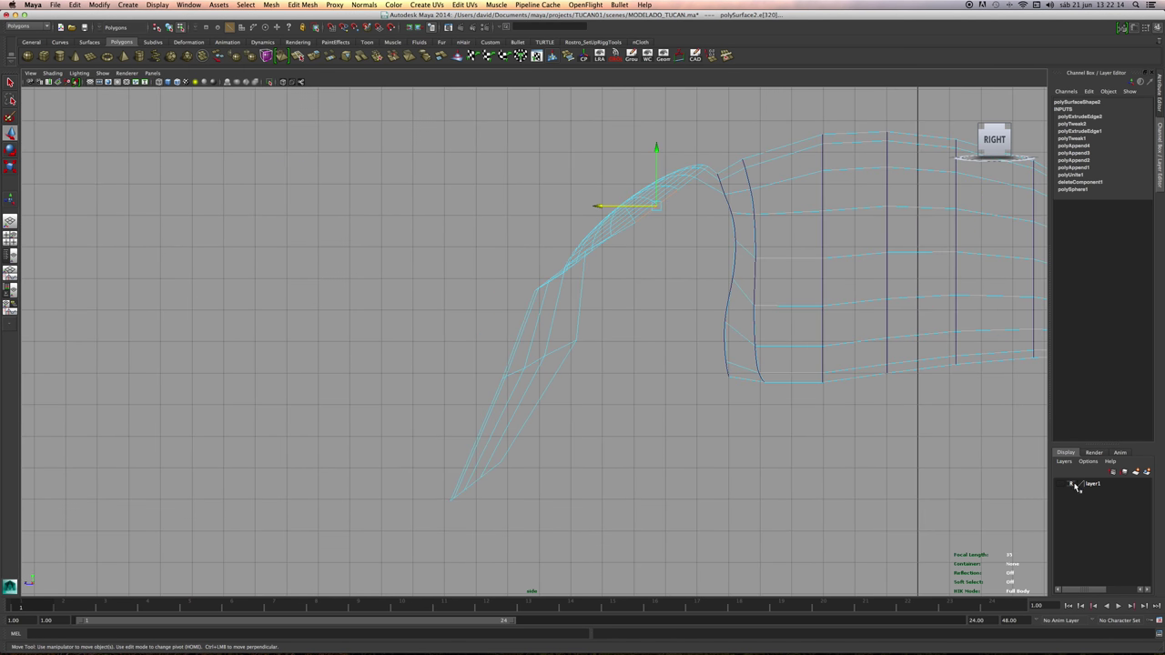
{"action": "left_click", "coordinate": [1059, 482]}
{"action": "scroll", "coordinate": [582, 290], "scroll_direction": "up", "scroll_amount": 2}
{"action": "middle_click_drag", "start_coordinate": [581, 291], "coordinate": [428, 350], "text": "alt"}
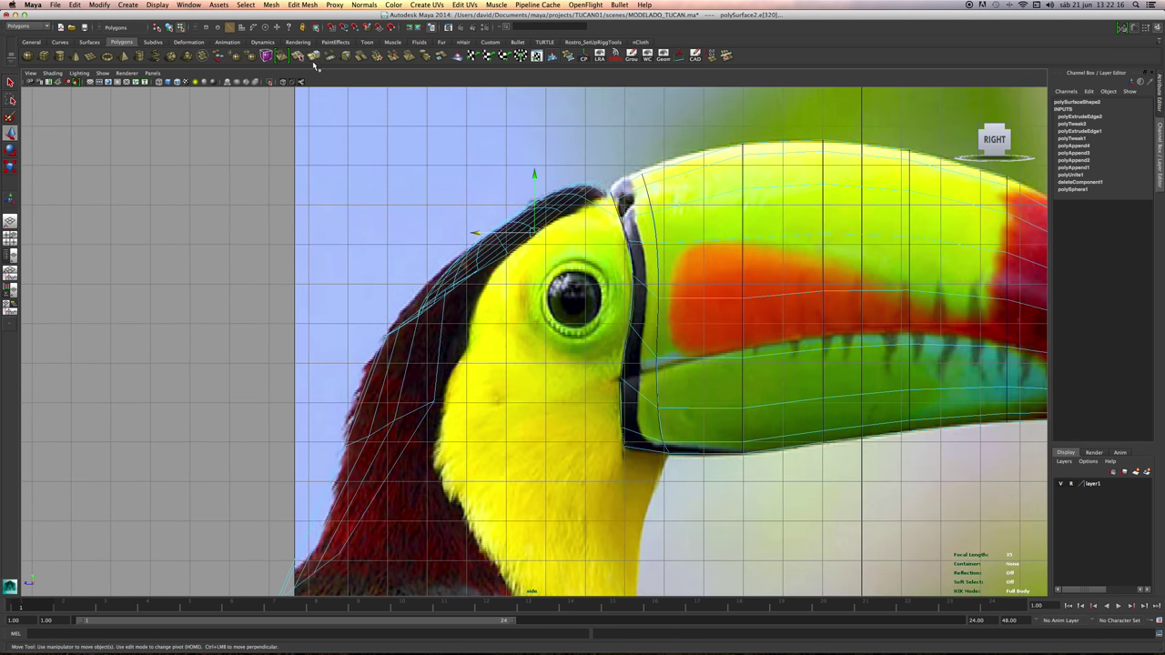
{"action": "key", "text": "ctrl+e"}
{"action": "left_click_drag", "start_coordinate": [533, 232], "coordinate": [543, 343]}
{"action": "key", "text": "r"}
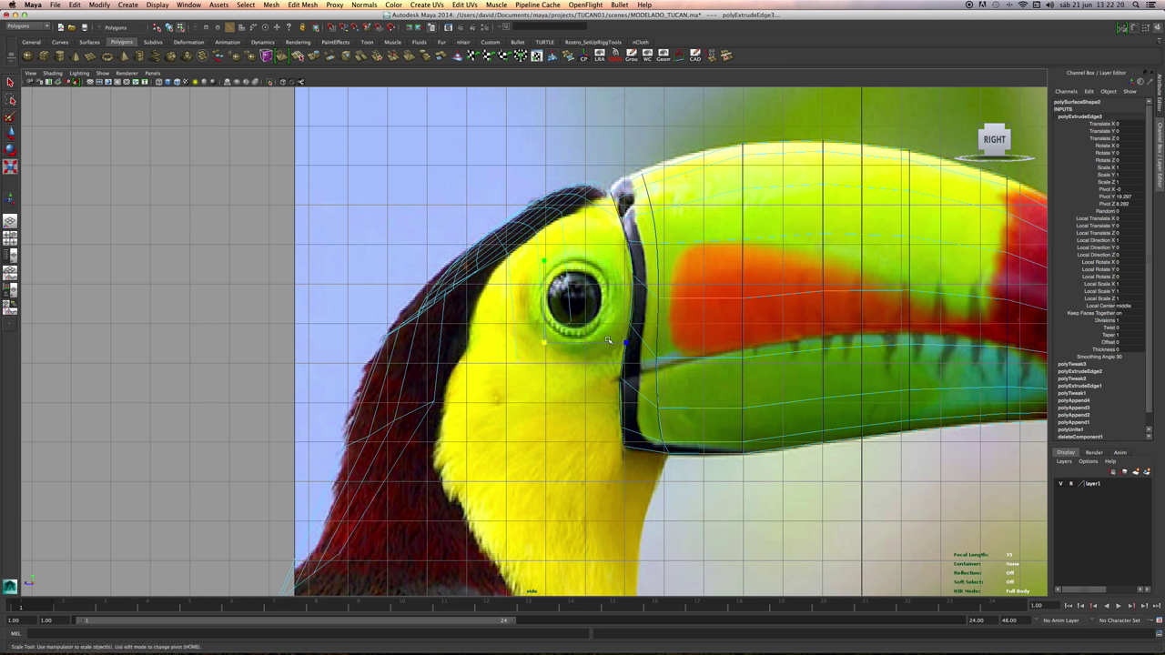
{"action": "key", "text": "e"}
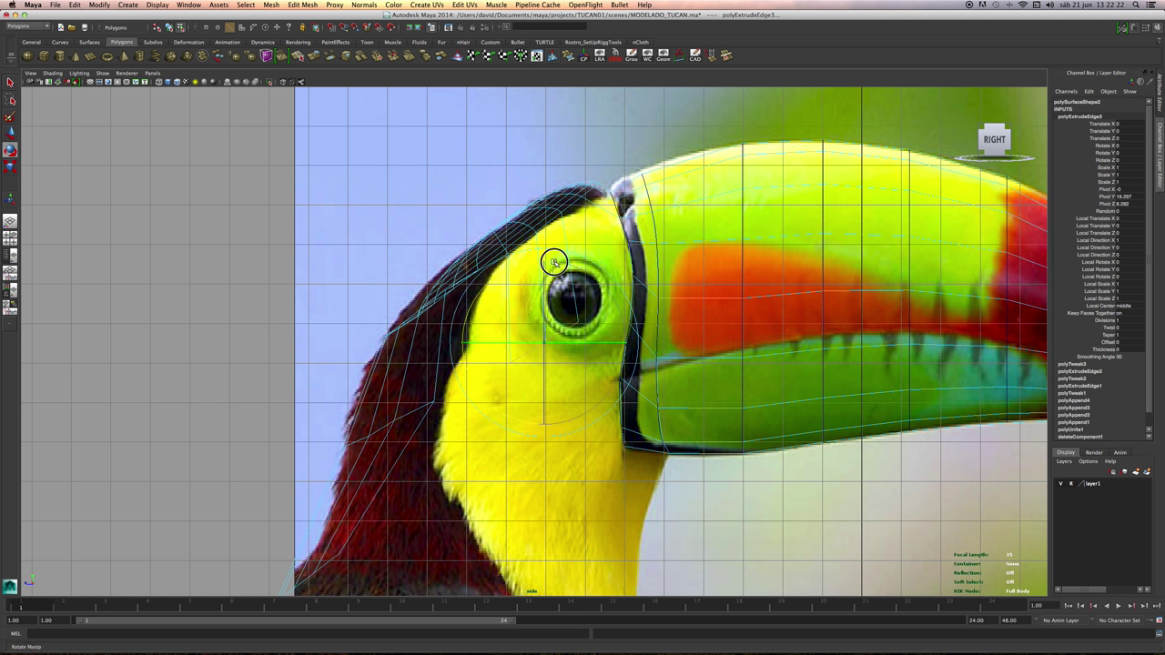
{"action": "key", "text": "w"}
{"action": "left_click_drag", "start_coordinate": [547, 342], "coordinate": [538, 375]}
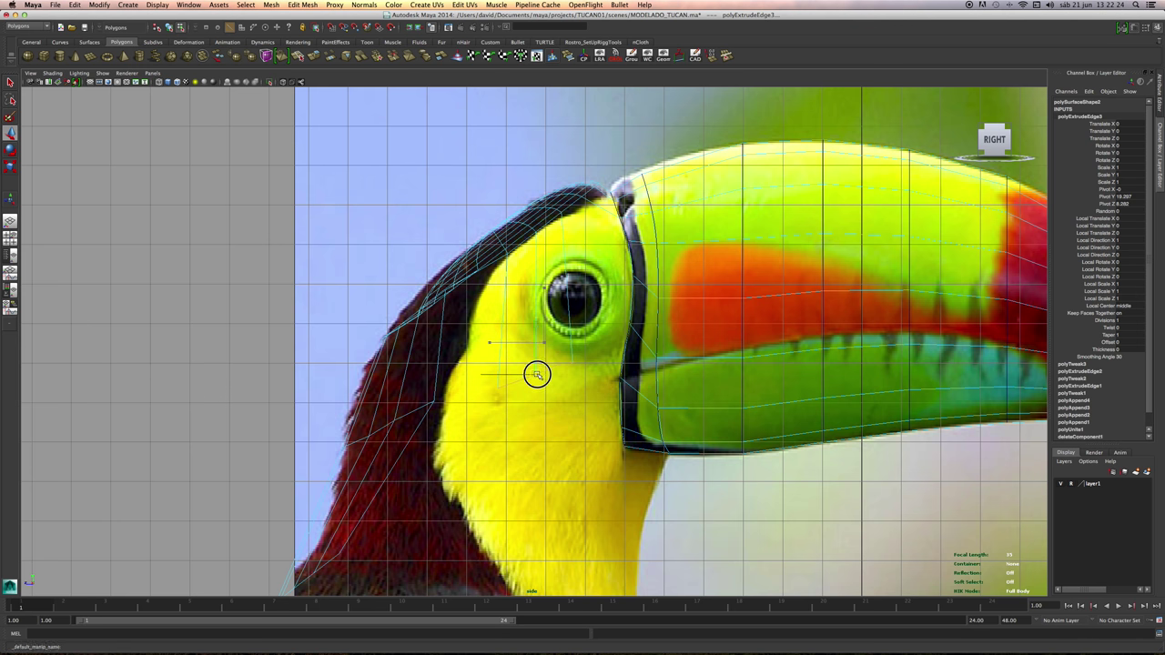
{"action": "middle_click_drag", "start_coordinate": [542, 369], "coordinate": [526, 312], "text": "alt"}
Extrude the side edges again down the neck, then widen and tilt the new lower edges to match the reference.
{"action": "key", "text": "g"}
{"action": "key", "text": "w"}
{"action": "left_click_drag", "start_coordinate": [518, 324], "coordinate": [479, 482]}
{"action": "right_click_drag", "start_coordinate": [479, 481], "coordinate": [529, 472], "text": "alt"}
{"action": "key", "text": "r"}
{"action": "left_click_drag", "start_coordinate": [555, 490], "coordinate": [557, 491]}
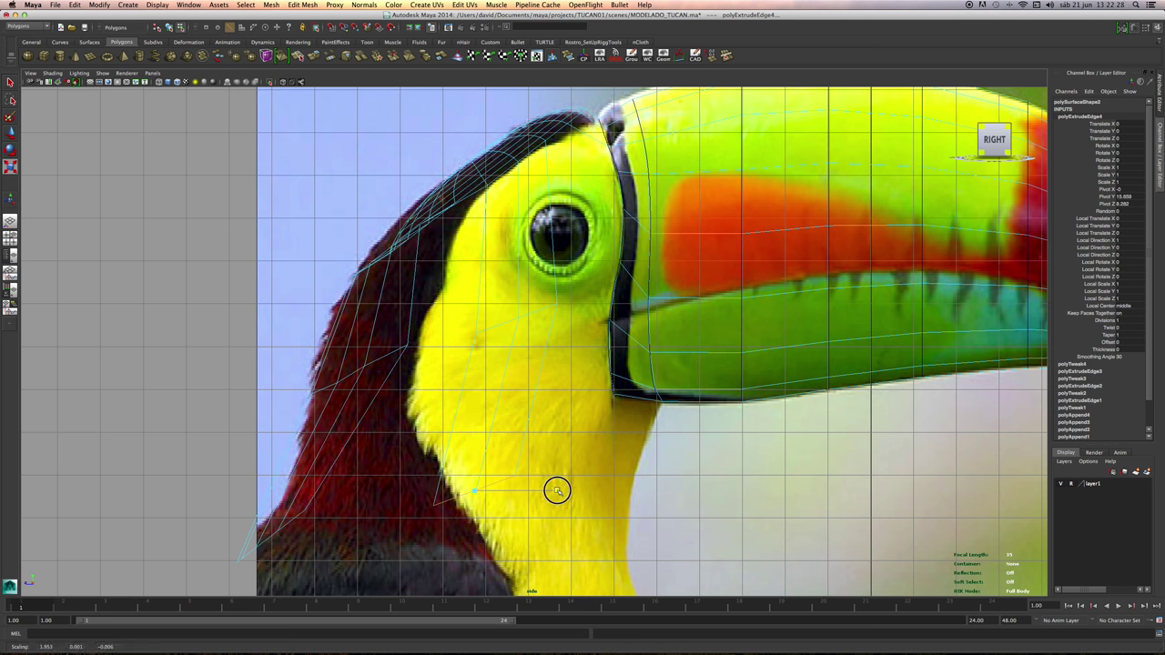
{"action": "key", "text": "e"}
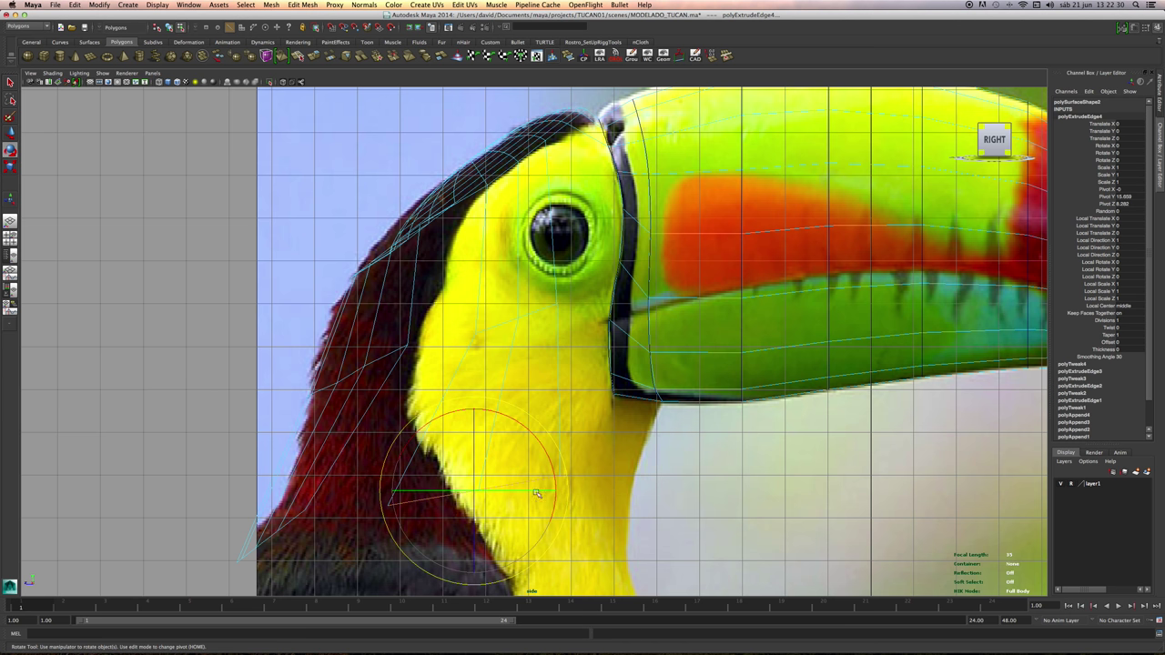
{"action": "left_click_drag", "start_coordinate": [545, 457], "coordinate": [543, 450]}
{"action": "key", "text": "w"}
{"action": "left_click_drag", "start_coordinate": [474, 490], "coordinate": [486, 483]}
{"action": "scroll", "coordinate": [526, 404], "scroll_direction": "up", "scroll_amount": 3}
Move the front vertices at the seam between the two side extrusions forward, toward the base of the beak.
{"action": "right_click_drag", "start_coordinate": [558, 297], "coordinate": [526, 287]}
{"action": "left_click_drag", "start_coordinate": [530, 285], "coordinate": [575, 302]}
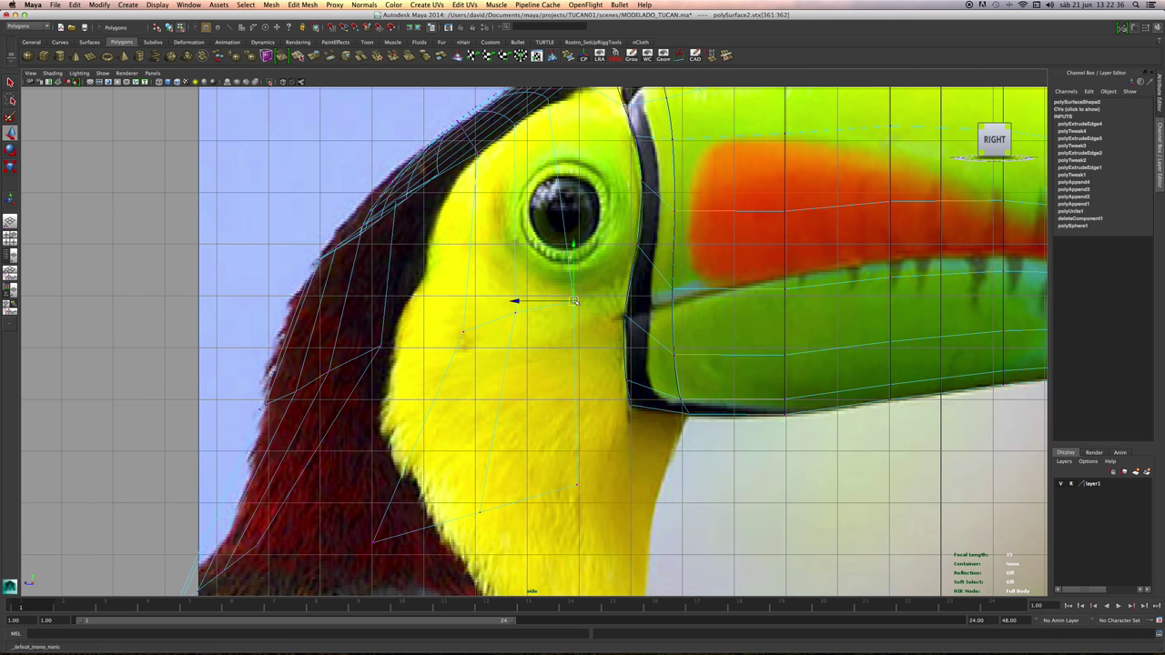
Select the middle vertices at the seam of both side strips and scale them sideways across the head.
{"action": "left_click", "coordinate": [10, 219]}
{"action": "mouse_move", "coordinate": [421, 281]}
{"action": "left_mouse_down", "text": "alt"}
{"action": "mouse_move", "coordinate": [358, 339]}
{"action": "mouse_move", "coordinate": [345, 329]}
{"action": "left_mouse_up", "text": "alt"}
{"action": "middle_click_drag", "start_coordinate": [345, 329], "coordinate": [411, 271], "text": "alt"}
{"action": "left_click_drag", "start_coordinate": [412, 272], "coordinate": [456, 248], "text": "alt"}
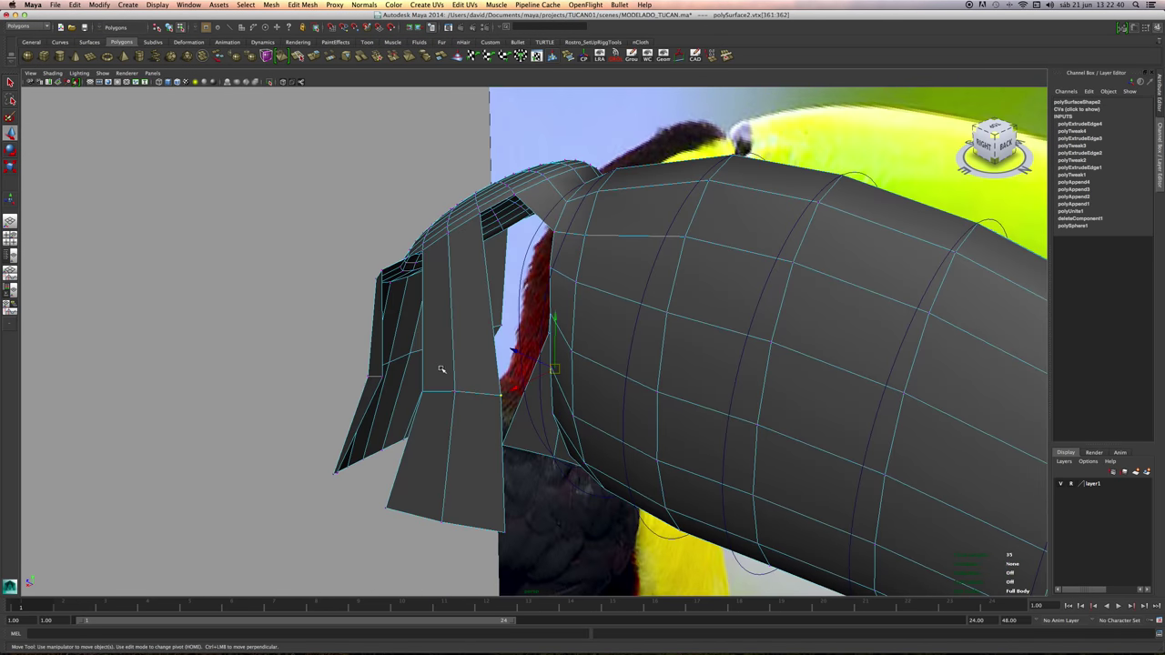
{"action": "left_click_drag", "start_coordinate": [441, 366], "coordinate": [483, 400]}
{"action": "left_click_drag", "start_coordinate": [534, 307], "coordinate": [520, 349], "text": "shift"}
{"action": "key", "text": "r"}
{"action": "left_click_drag", "start_coordinate": [447, 385], "coordinate": [533, 382], "text": "alt"}
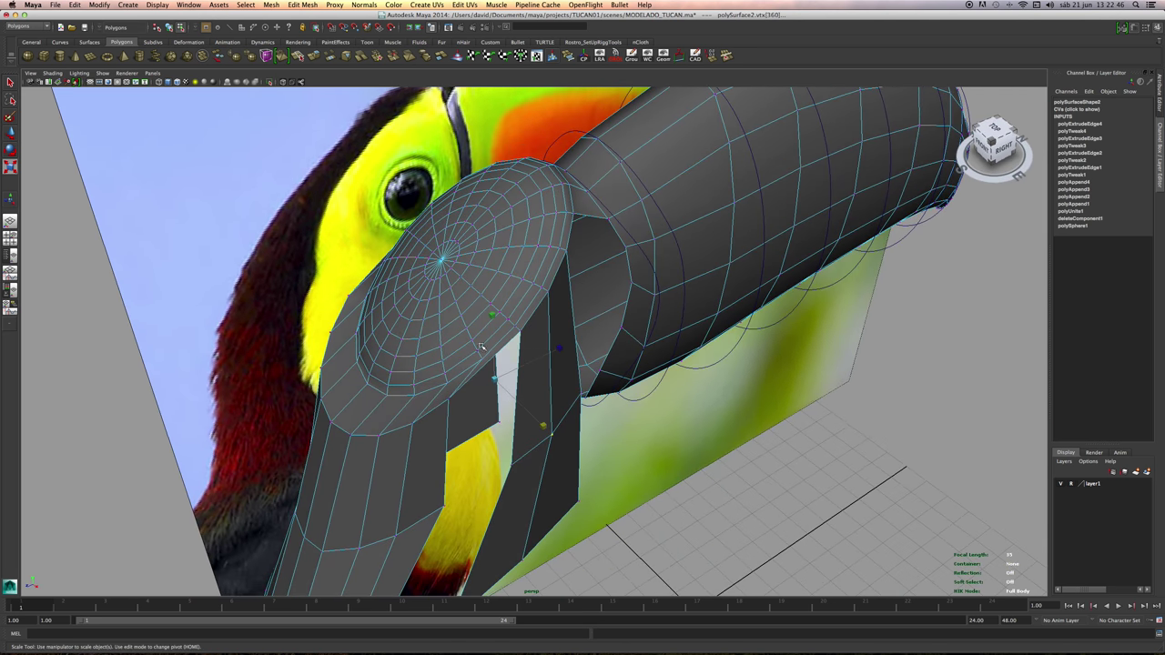
Append an upper and a lower face between the rear neck strip and the side strip on the head's right side.
{"action": "scroll", "coordinate": [509, 351], "scroll_direction": "up", "scroll_amount": 3}
{"action": "left_click_drag", "start_coordinate": [481, 288], "coordinate": [461, 273], "text": "alt"}
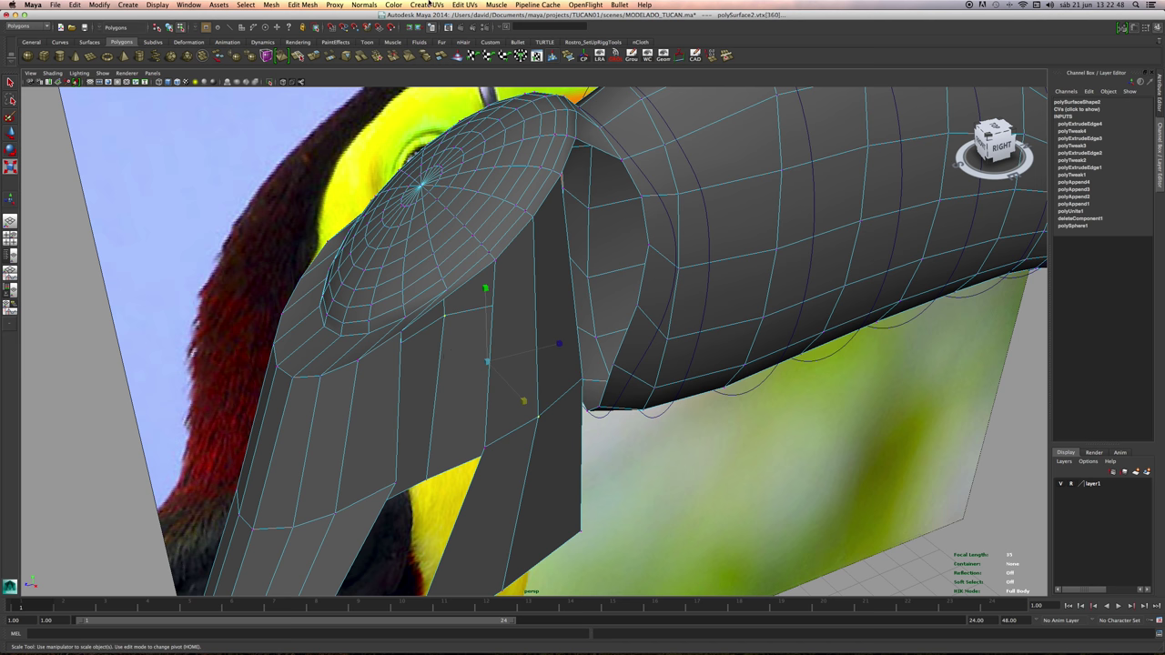
{"action": "left_click", "coordinate": [269, 5]}
{"action": "left_click", "coordinate": [337, 60]}
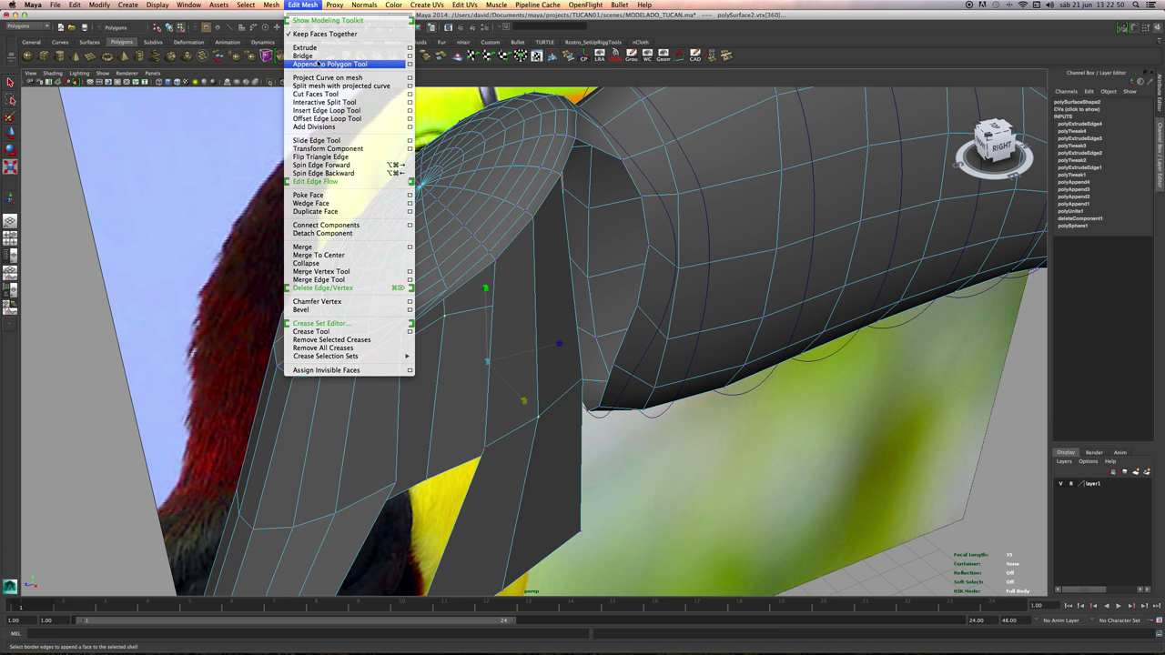
{"action": "left_click", "coordinate": [398, 389]}
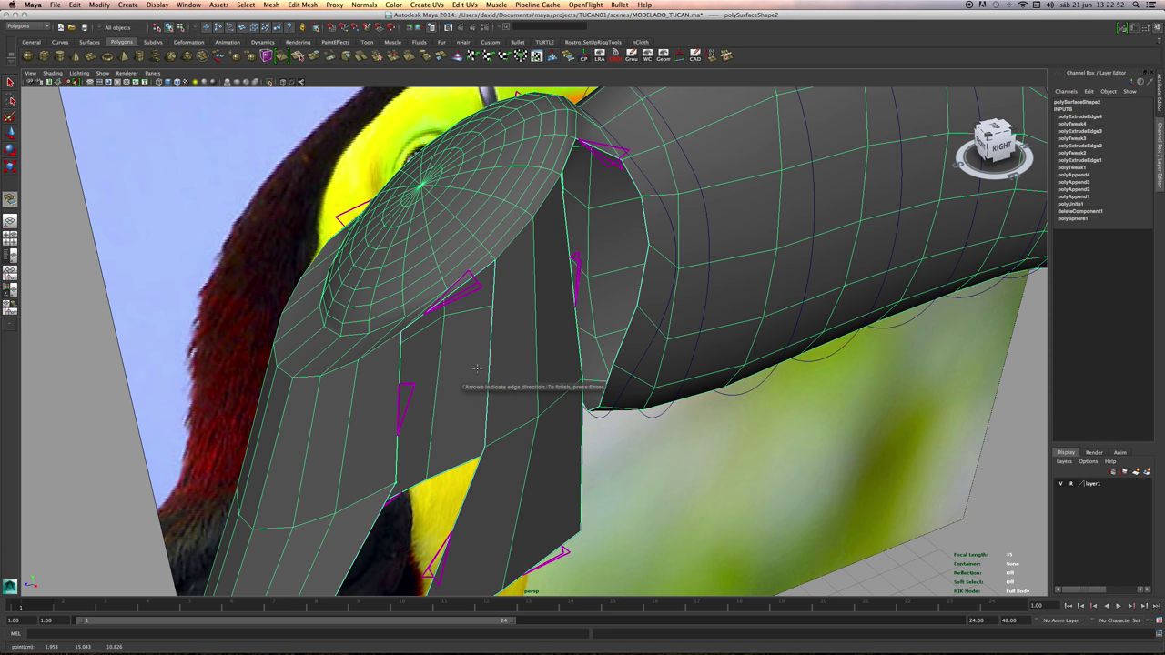
{"action": "left_click", "coordinate": [489, 360]}
{"action": "key", "text": "Return"}
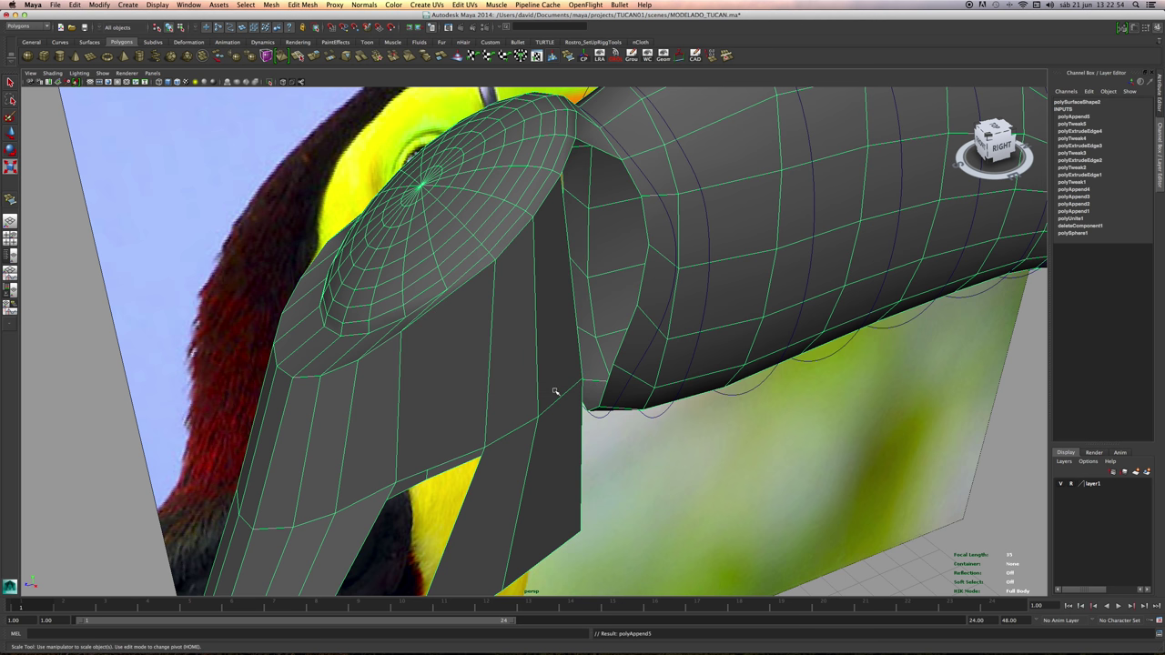
{"action": "middle_click_drag", "start_coordinate": [553, 392], "coordinate": [555, 286], "text": "alt"}
{"action": "key", "text": "g"}
{"action": "left_click", "coordinate": [363, 441]}
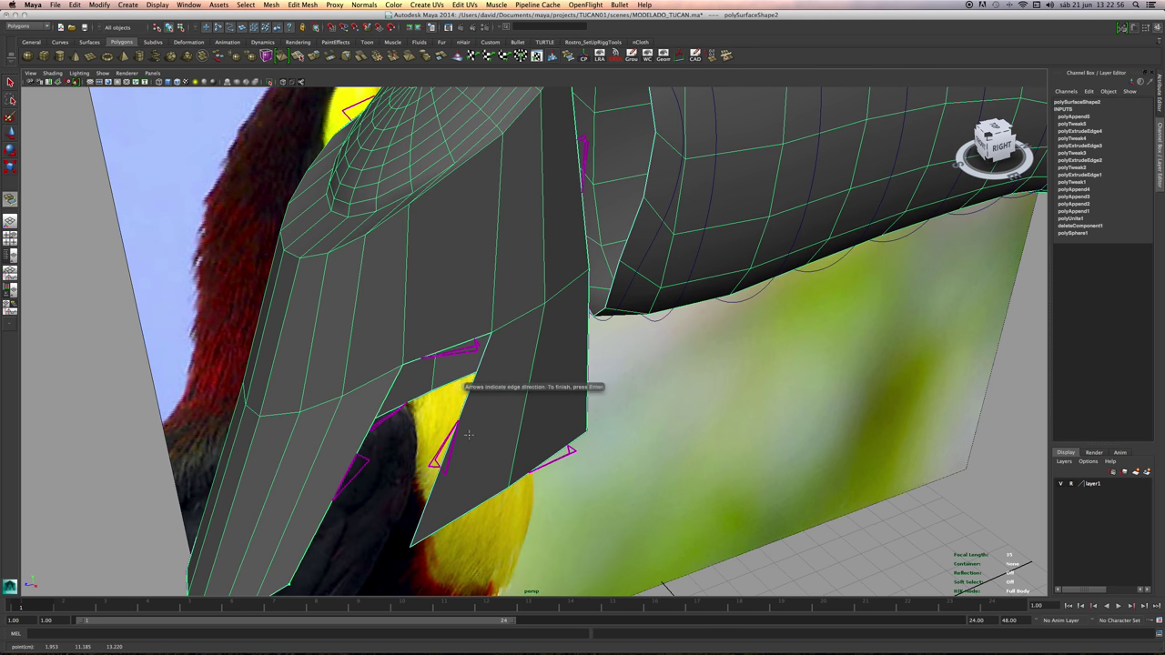
{"action": "left_click", "coordinate": [455, 431]}
{"action": "key", "text": "Return"}
Hide the reference layer and append the two matching faces between the neck strips on the head's left side.
{"action": "left_click_drag", "start_coordinate": [457, 433], "coordinate": [482, 448], "text": "alt"}
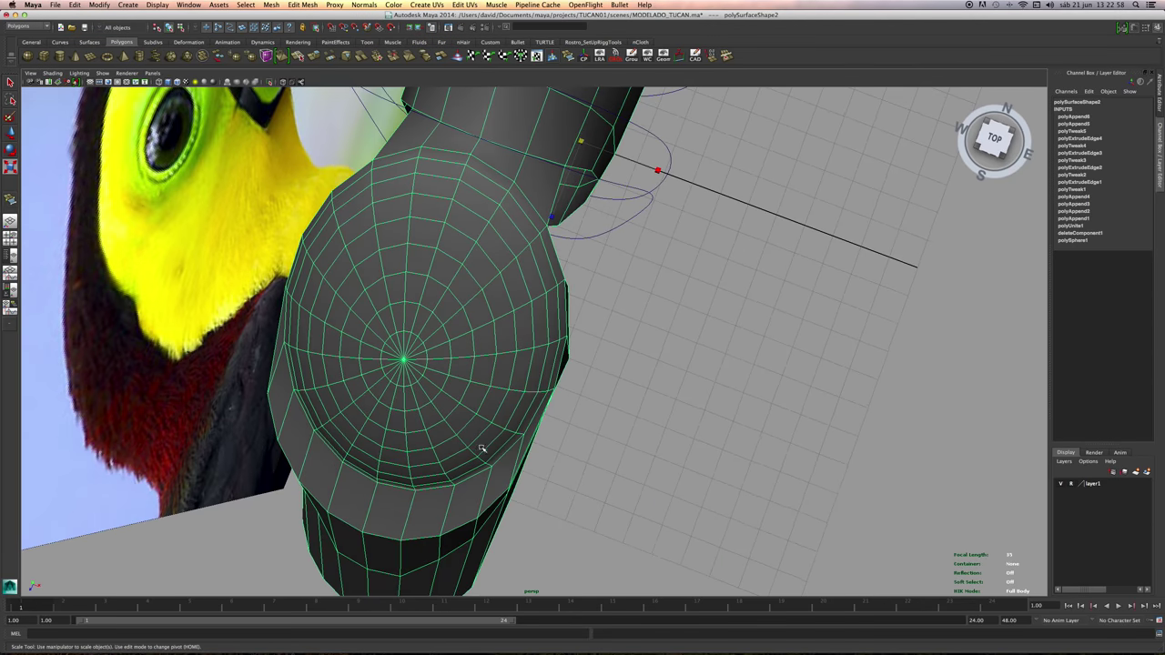
{"action": "left_click", "coordinate": [1062, 483]}
{"action": "left_click_drag", "start_coordinate": [628, 378], "coordinate": [630, 326], "text": "alt"}
{"action": "key", "text": "g"}
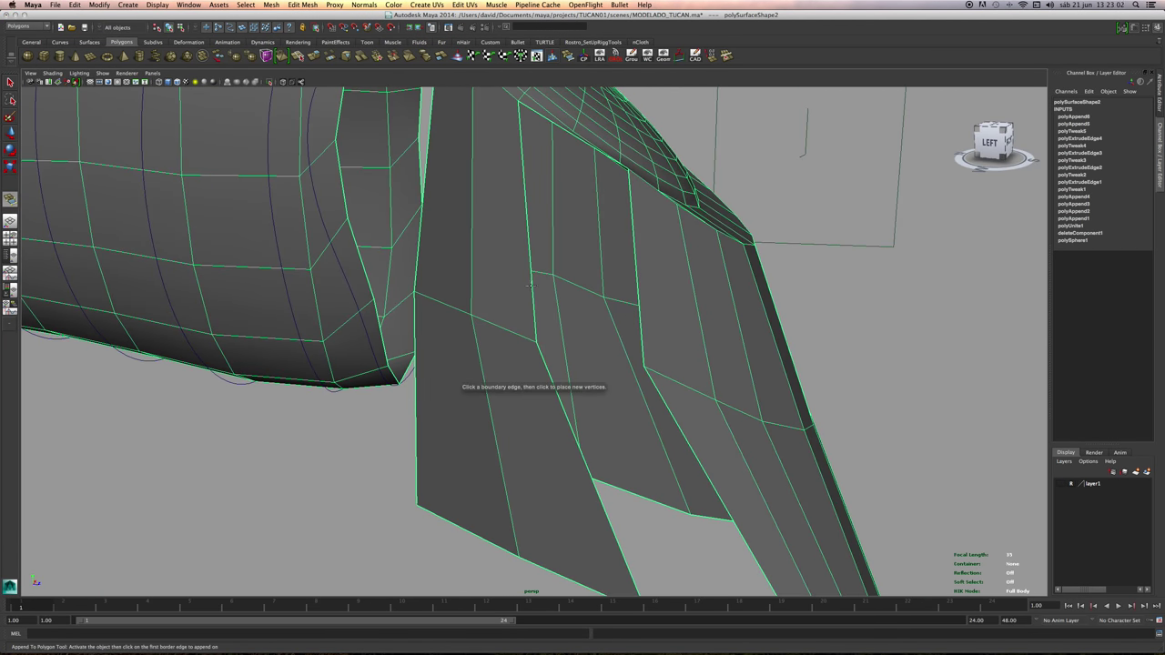
{"action": "left_click", "coordinate": [633, 293]}
{"action": "left_click", "coordinate": [637, 314]}
{"action": "key", "text": "Return"}
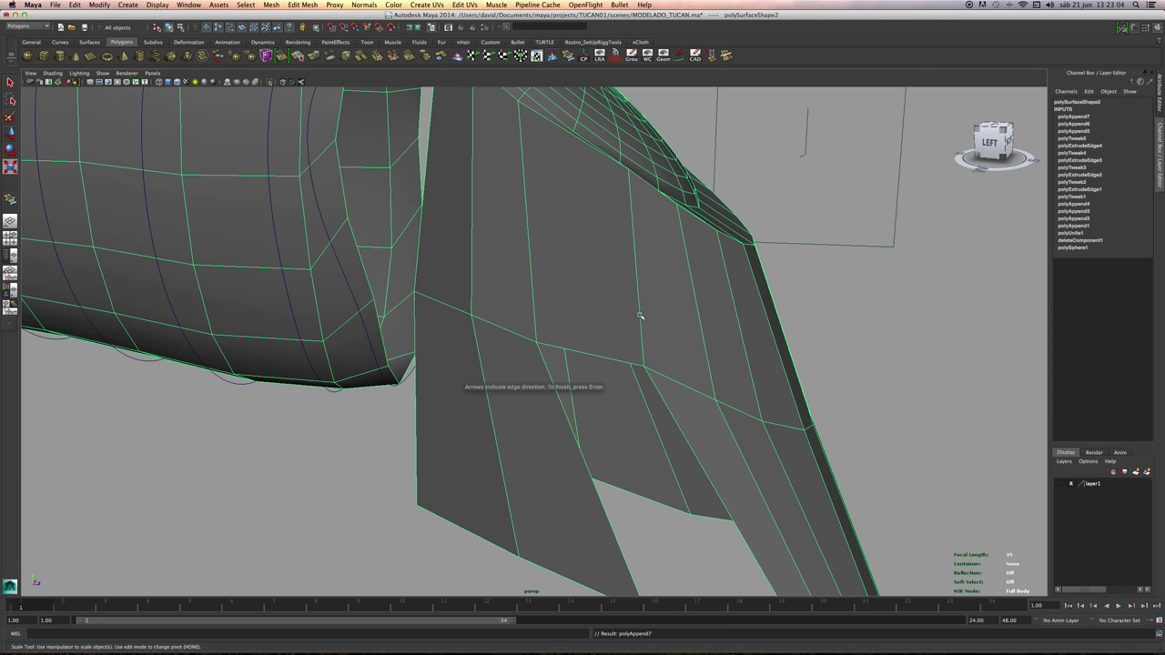
{"action": "left_click", "coordinate": [571, 428]}
{"action": "left_click", "coordinate": [673, 421]}
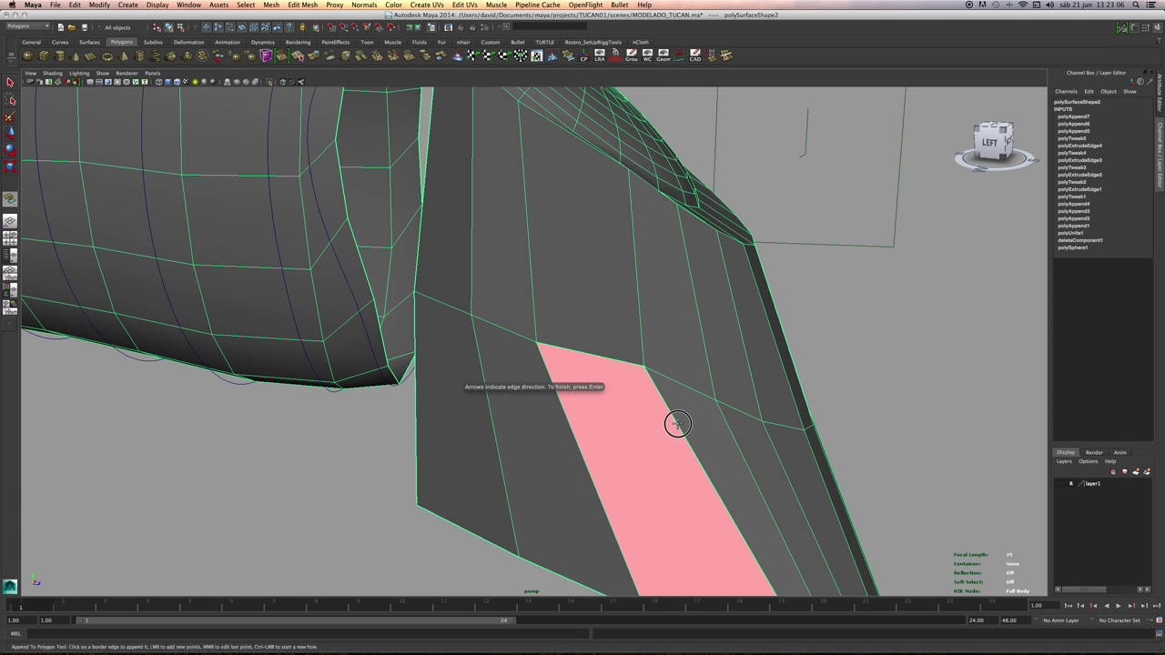
{"action": "key", "text": "r"}
Delete the middle lengthwise edge loop on each side of the beak.
{"action": "right_click_drag", "start_coordinate": [655, 247], "coordinate": [410, 280], "text": "alt"}
{"action": "left_click_drag", "start_coordinate": [410, 281], "coordinate": [434, 283], "text": "alt"}
{"action": "middle_click_drag", "start_coordinate": [435, 283], "coordinate": [447, 325], "text": "alt"}
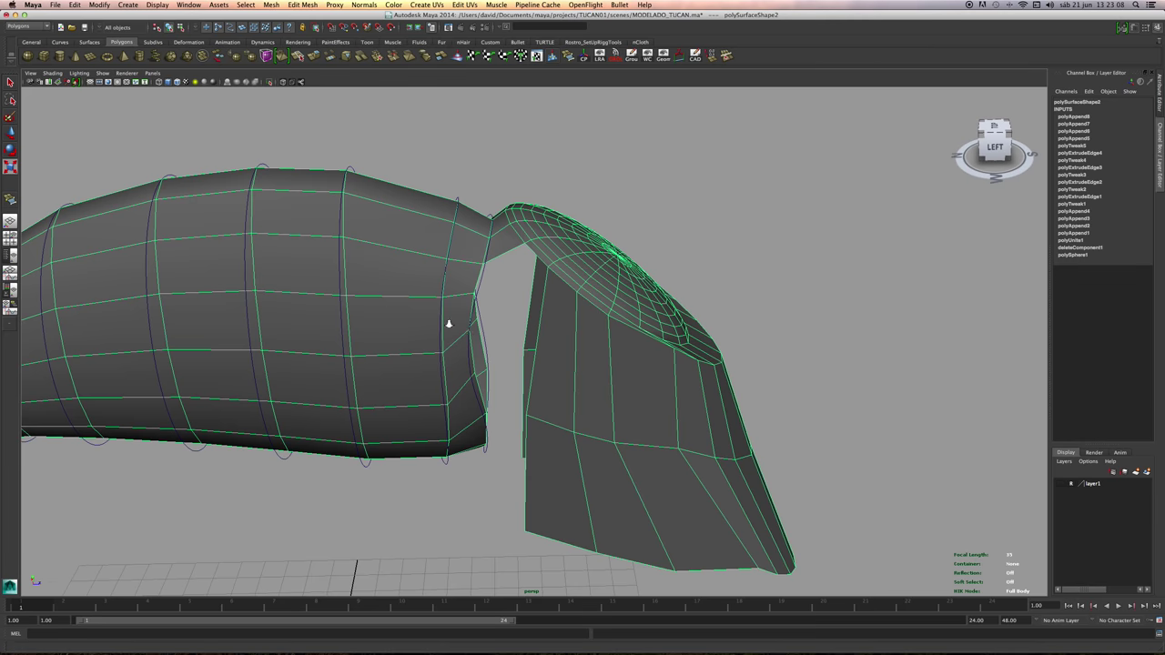
{"action": "right_click_drag", "start_coordinate": [447, 325], "coordinate": [544, 356], "text": "alt"}
{"action": "left_click_drag", "start_coordinate": [545, 356], "coordinate": [526, 263], "text": "alt"}
{"action": "middle_click_drag", "start_coordinate": [525, 263], "coordinate": [640, 305], "text": "alt"}
{"action": "mouse_move", "coordinate": [641, 305]}
{"action": "left_mouse_down", "text": "alt"}
{"action": "mouse_move", "coordinate": [666, 308]}
{"action": "mouse_move", "coordinate": [652, 309]}
{"action": "left_mouse_up", "text": "alt"}
{"action": "right_click_drag", "start_coordinate": [617, 299], "coordinate": [617, 280]}
{"action": "left_click", "coordinate": [617, 298]}
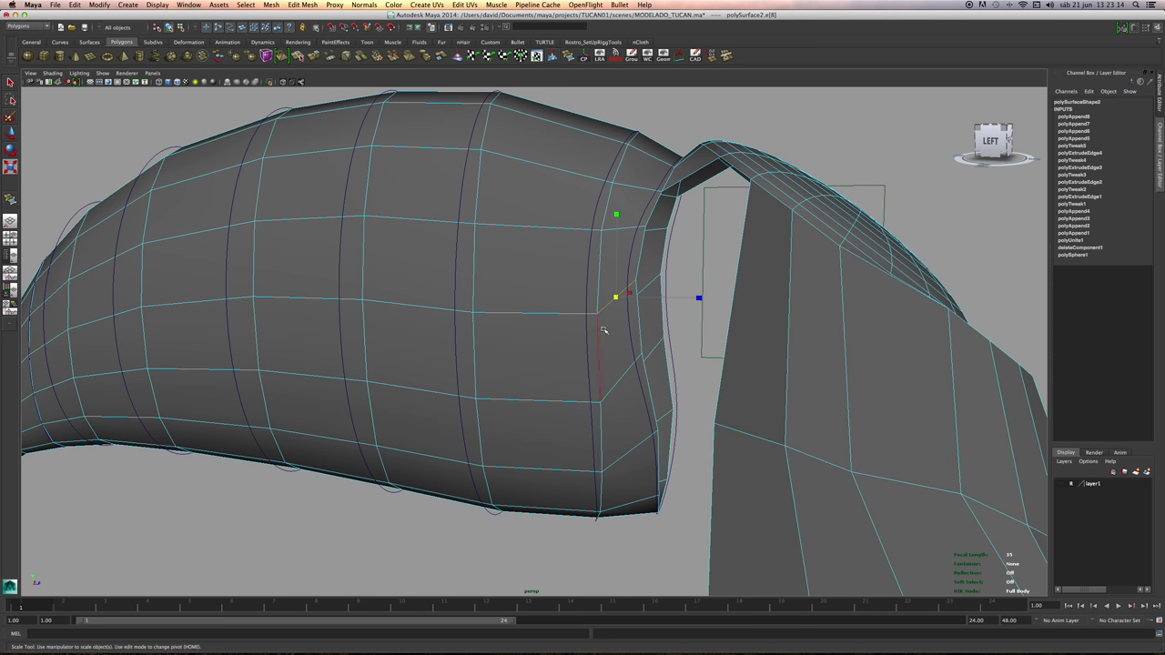
{"action": "left_click_drag", "start_coordinate": [602, 331], "coordinate": [630, 324], "text": "alt"}
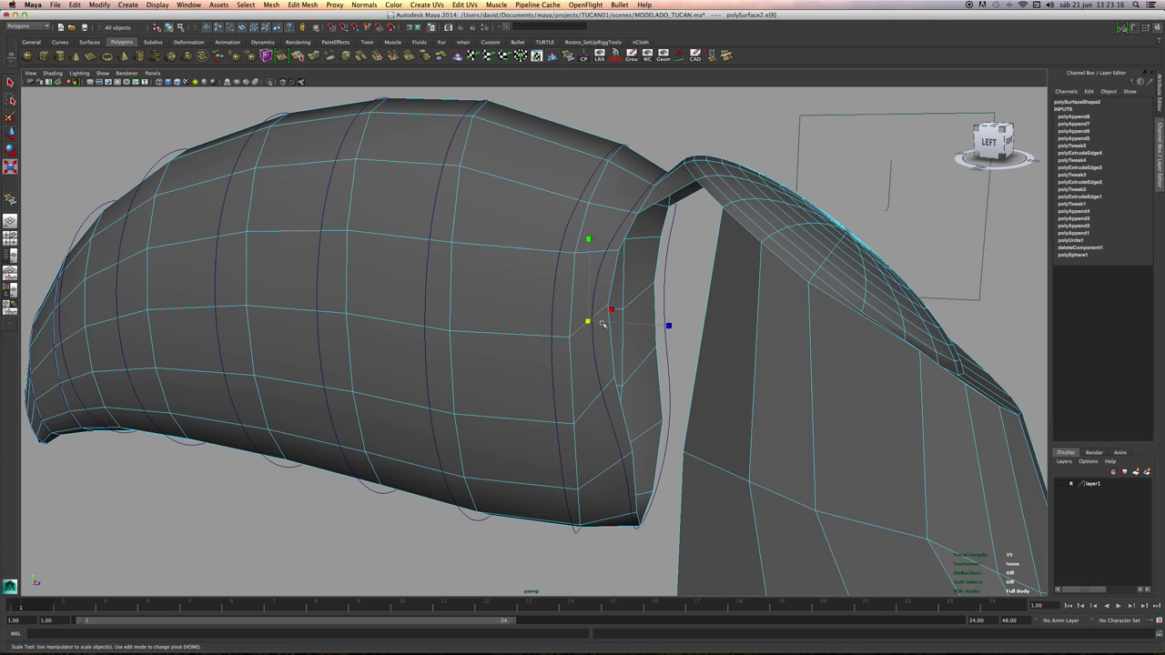
{"action": "right_click", "coordinate": [602, 324], "text": "ctrl"}
{"action": "right_click_drag", "start_coordinate": [628, 334], "coordinate": [628, 334], "text": "ctrl"}
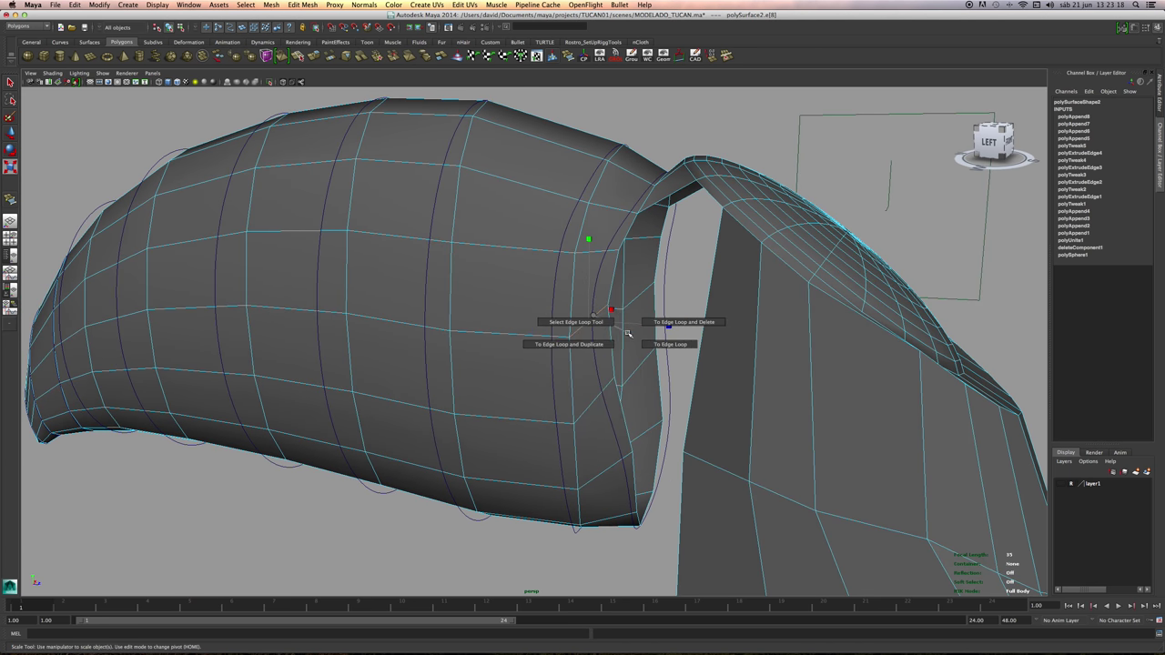
{"action": "left_click", "coordinate": [655, 323]}
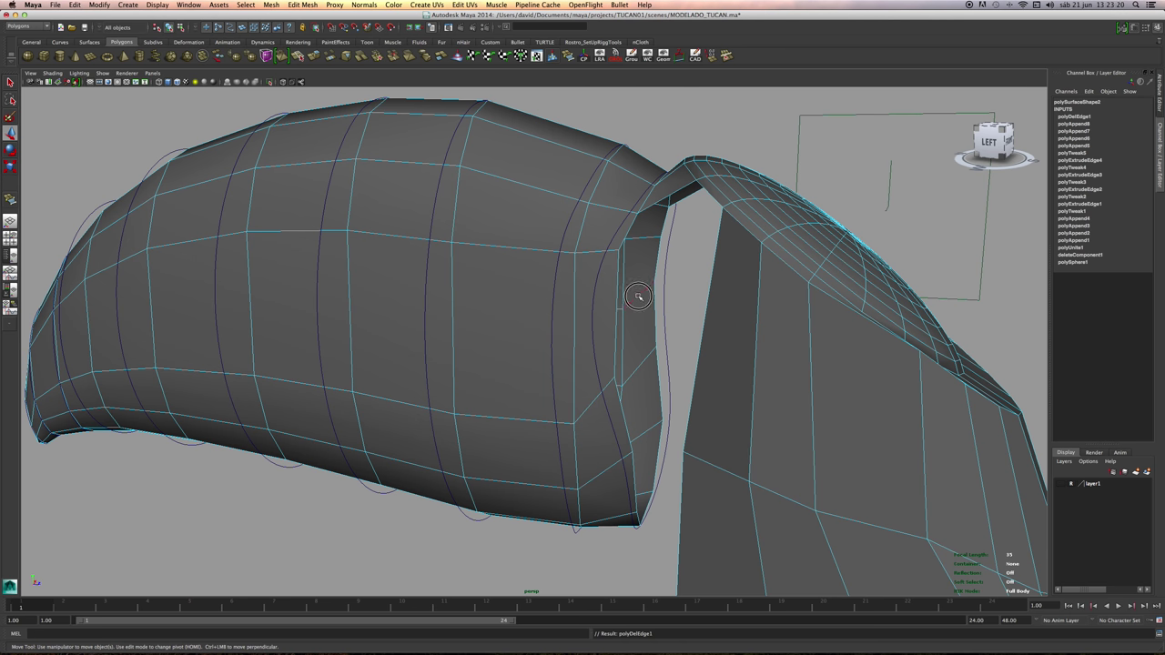
{"action": "left_click", "coordinate": [639, 297]}
{"action": "key", "text": "g"}
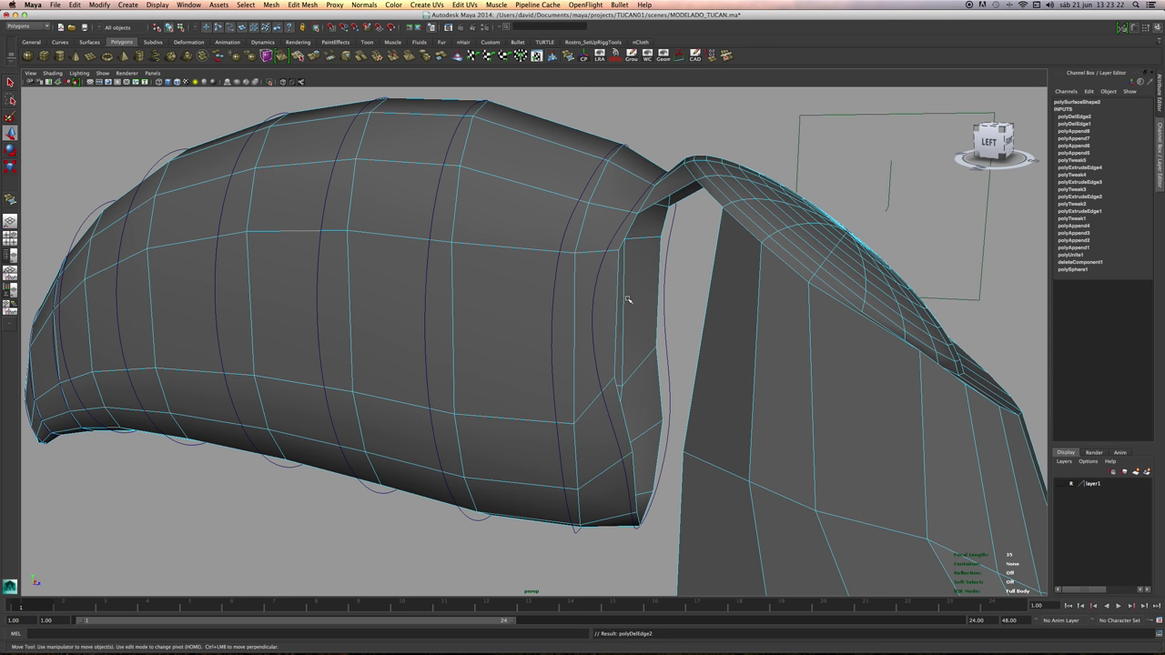
Turn on smooth mesh preview for the model and examine the head and beak from both sides.
{"action": "key", "text": "3"}
{"action": "right_click", "coordinate": [553, 297]}
{"action": "left_click", "coordinate": [546, 344]}
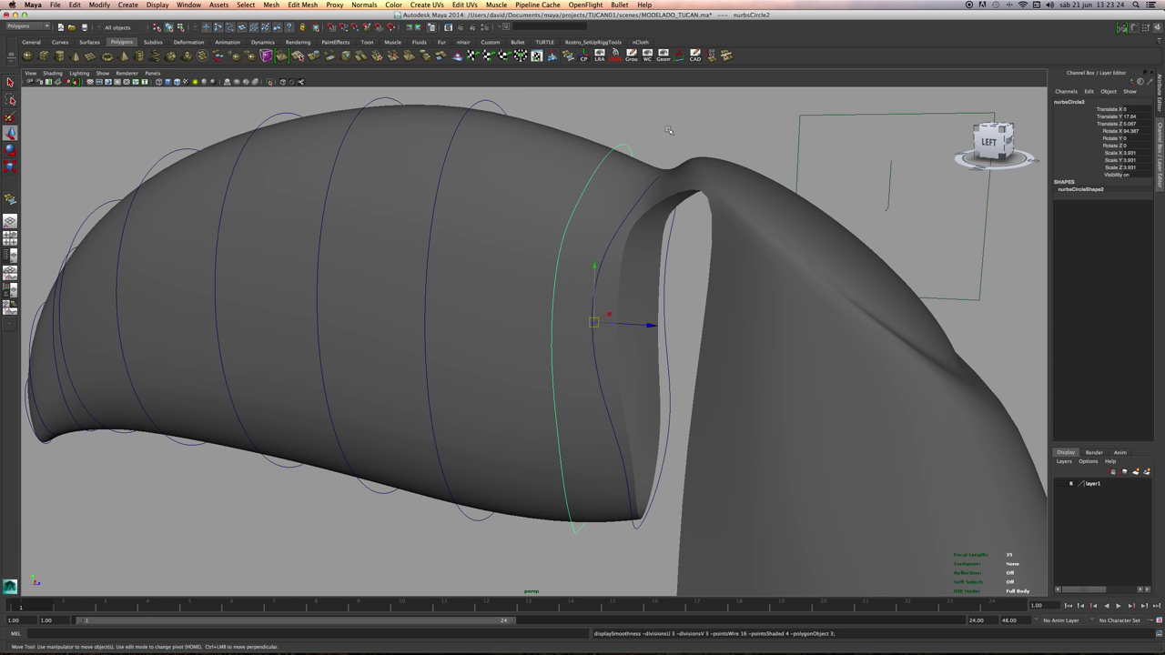
{"action": "left_click", "coordinate": [683, 253]}
{"action": "right_click_drag", "start_coordinate": [681, 253], "coordinate": [528, 259], "text": "alt"}
{"action": "left_click_drag", "start_coordinate": [528, 258], "coordinate": [809, 255], "text": "alt"}
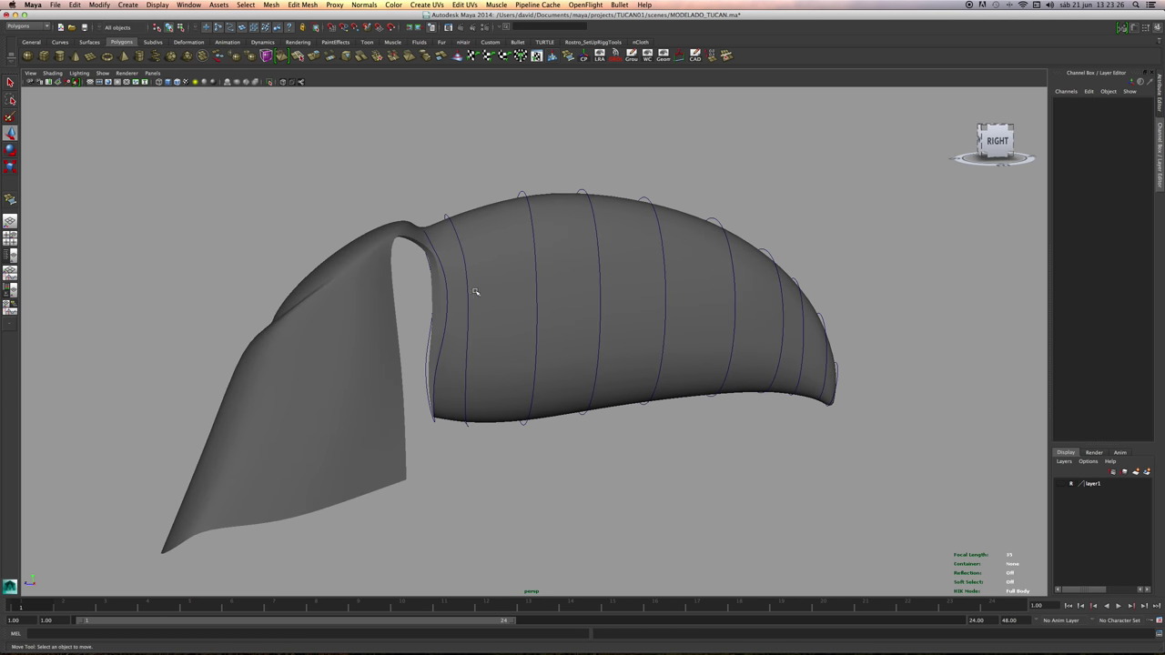
{"action": "middle_click_drag", "start_coordinate": [382, 305], "coordinate": [422, 341], "text": "alt"}
{"action": "left_click_drag", "start_coordinate": [422, 341], "coordinate": [374, 370], "text": "alt"}
{"action": "left_click", "coordinate": [374, 369]}
{"action": "right_click_drag", "start_coordinate": [374, 369], "coordinate": [434, 354], "text": "alt"}
{"action": "middle_click_drag", "start_coordinate": [434, 354], "coordinate": [450, 304], "text": "alt"}
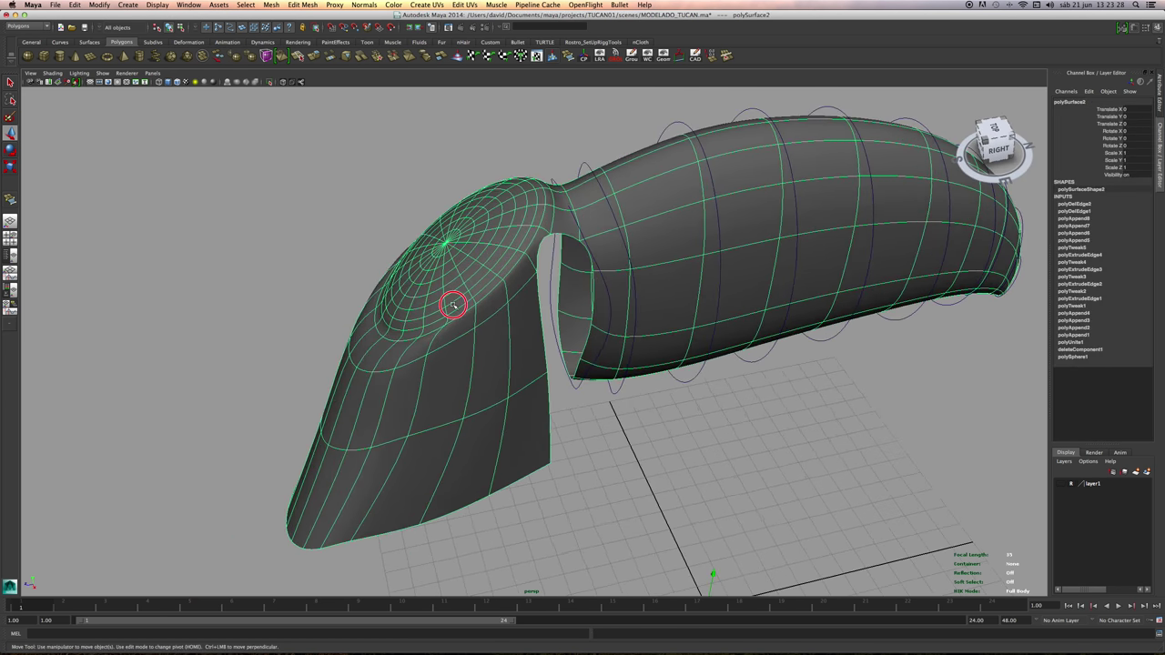
{"action": "left_click_drag", "start_coordinate": [450, 304], "coordinate": [435, 359], "text": "alt"}
Select the front arc of edges near the head cap's outer rim and adjust its position and tilt.
{"action": "right_click_drag", "start_coordinate": [381, 344], "coordinate": [380, 320]}
{"action": "left_click_drag", "start_coordinate": [344, 360], "coordinate": [349, 338], "text": "alt"}
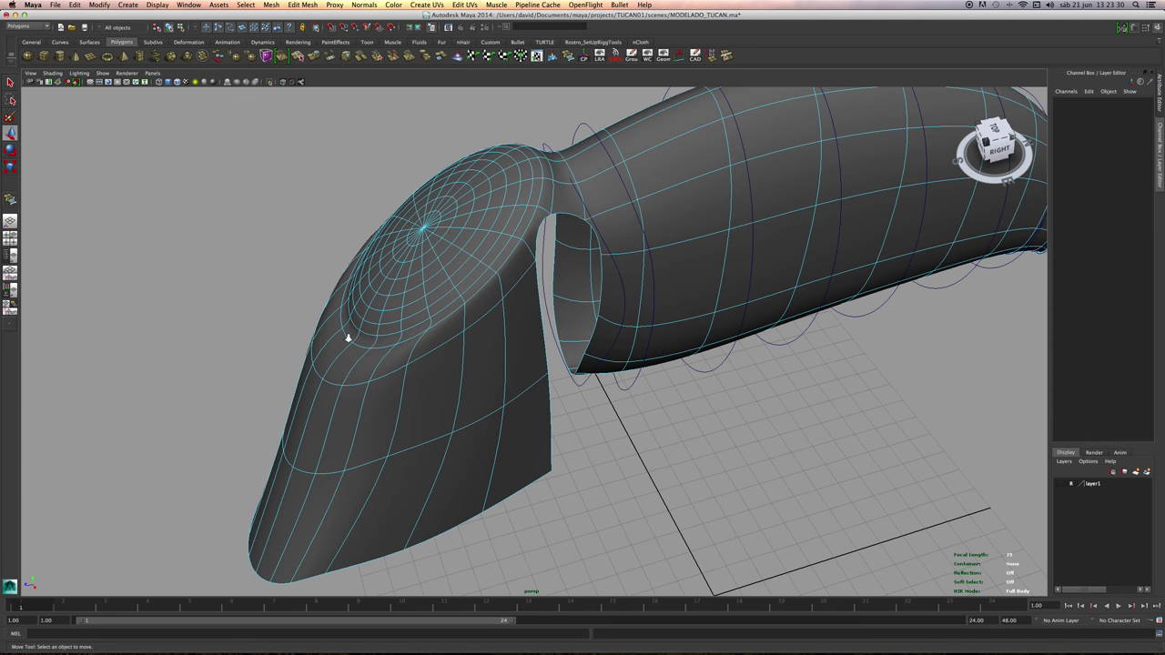
{"action": "right_click_drag", "start_coordinate": [348, 338], "coordinate": [379, 344], "text": "alt"}
{"action": "left_click", "coordinate": [390, 325]}
{"action": "left_click_drag", "start_coordinate": [392, 326], "coordinate": [449, 366], "text": "alt"}
{"action": "middle_click_drag", "start_coordinate": [409, 382], "coordinate": [455, 332], "text": "alt"}
{"action": "double_click", "coordinate": [446, 326]}
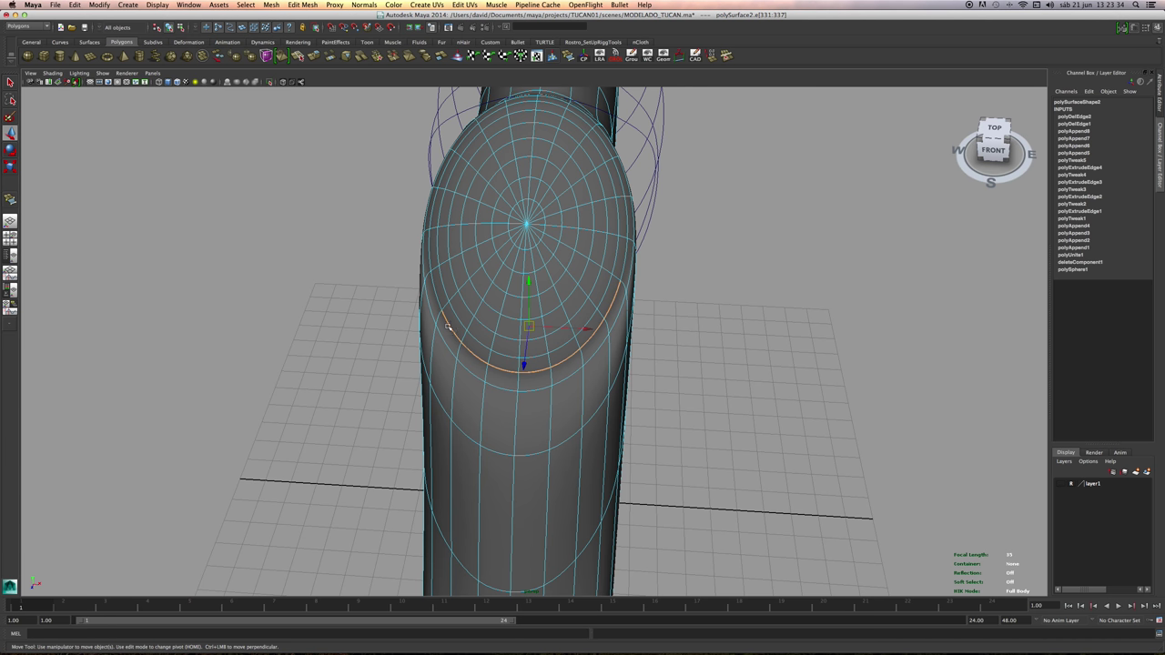
{"action": "left_click_drag", "start_coordinate": [451, 333], "coordinate": [458, 223], "text": "alt"}
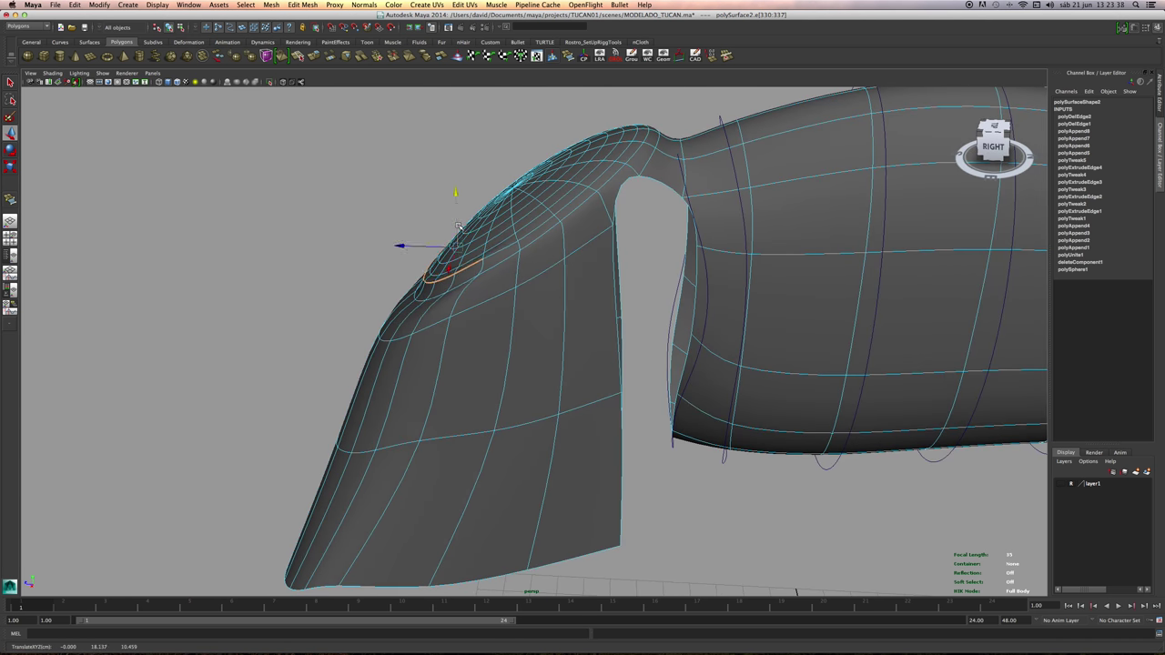
{"action": "key", "text": "e"}
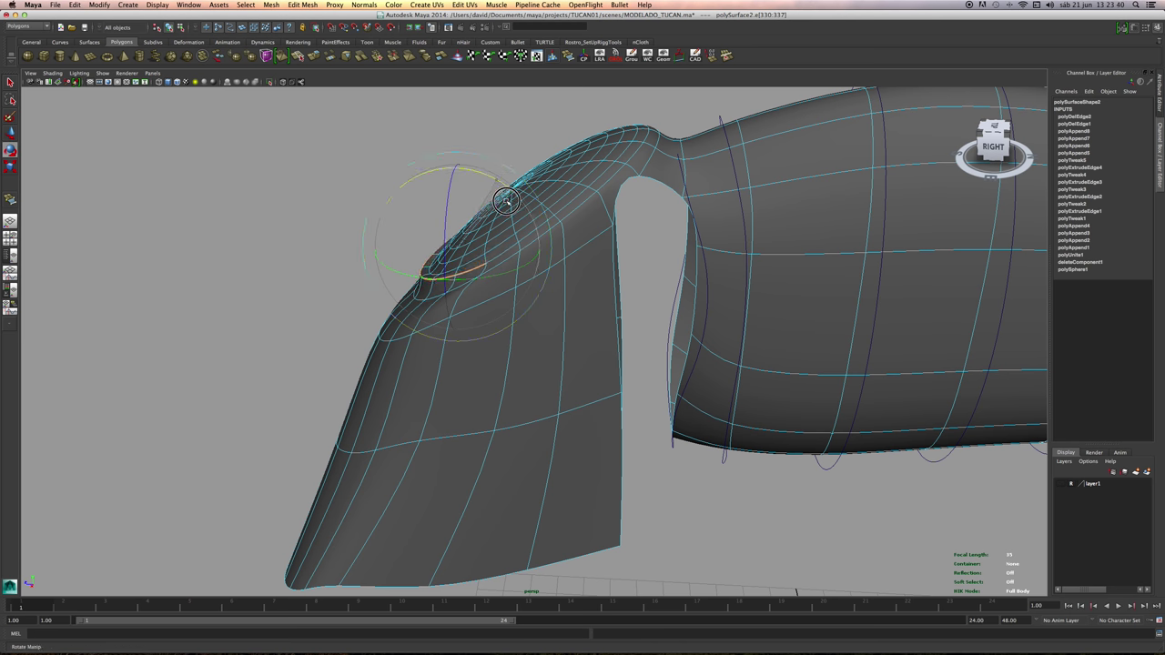
{"action": "key", "text": "w"}
{"action": "left_click_drag", "start_coordinate": [455, 196], "coordinate": [555, 327]}
Select the next edge arc below it along the cap's front rim and rotate it to smooth the transition to the neck.
{"action": "left_click", "coordinate": [497, 307]}
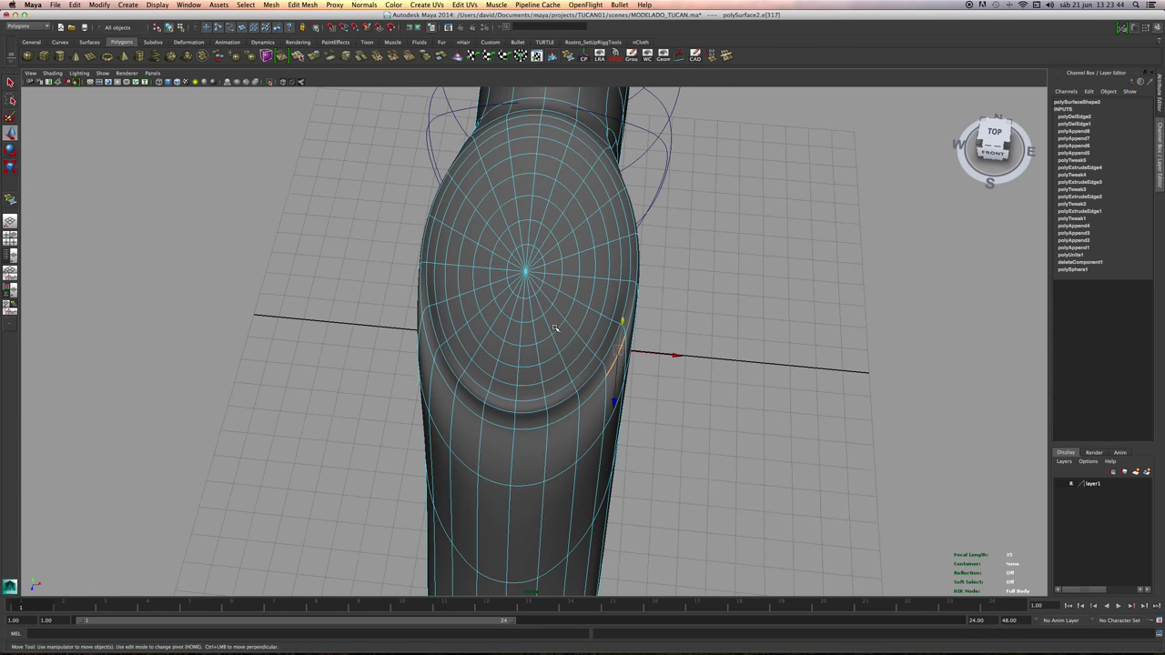
{"action": "double_click", "coordinate": [429, 346]}
{"action": "left_click", "coordinate": [628, 326], "text": "shift"}
{"action": "left_click_drag", "start_coordinate": [628, 326], "coordinate": [429, 234], "text": "alt"}
{"action": "left_click_drag", "start_coordinate": [429, 234], "coordinate": [465, 235], "text": "alt"}
{"action": "key", "text": "e"}
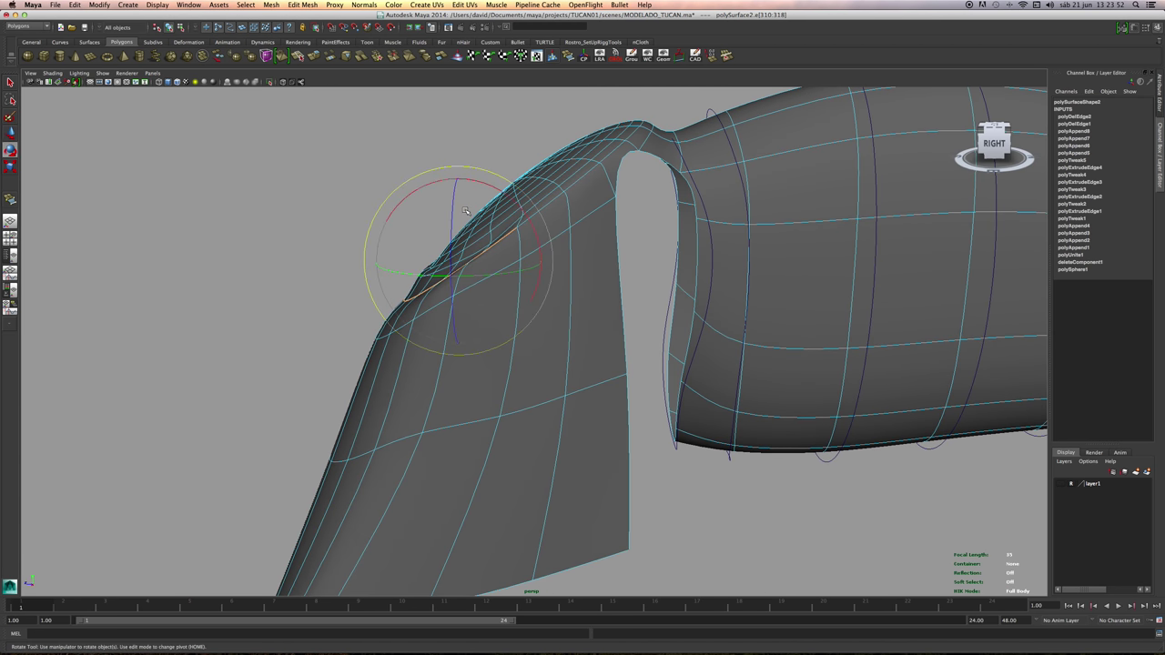
{"action": "left_click_drag", "start_coordinate": [483, 193], "coordinate": [497, 193]}
{"action": "left_click", "coordinate": [470, 156]}
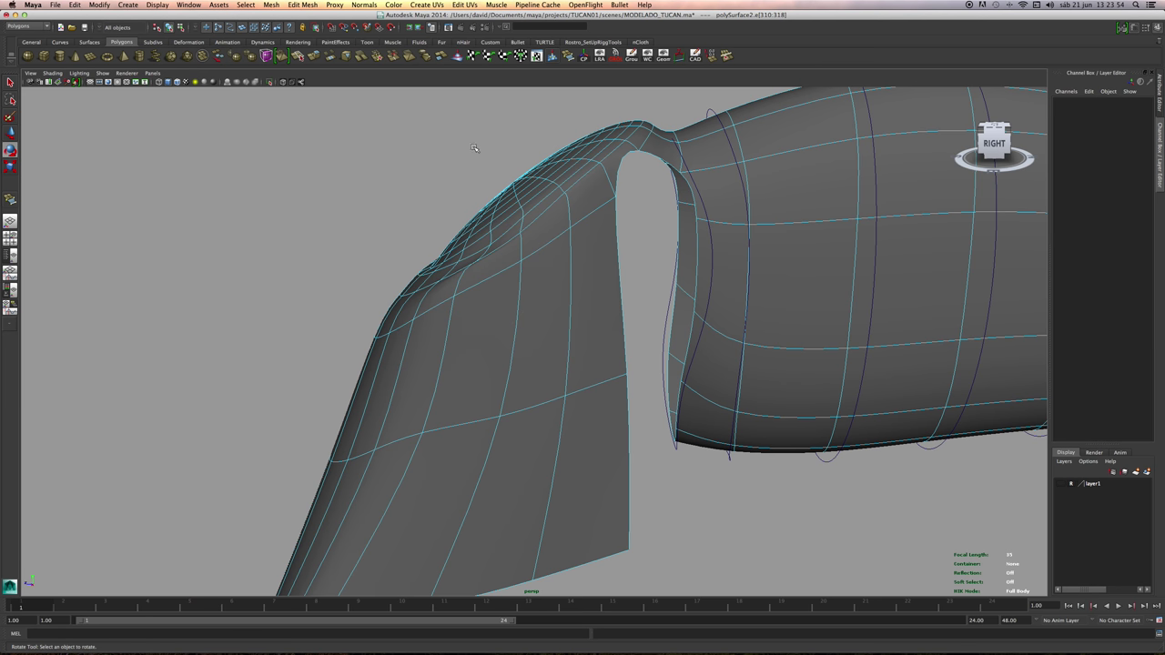
Select all vertices along the neck's lower border and scale them sideways to widen the neck's base.
{"action": "left_click_drag", "start_coordinate": [441, 238], "coordinate": [448, 261], "text": "alt"}
{"action": "right_click_drag", "start_coordinate": [486, 506], "coordinate": [421, 489]}
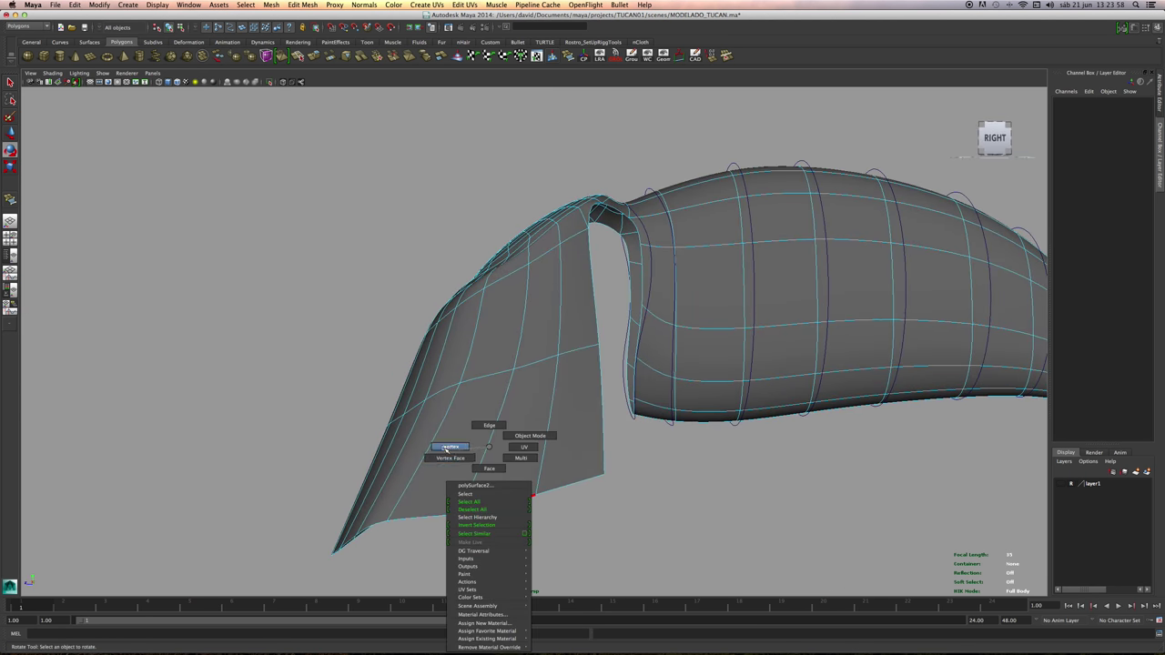
{"action": "right_click_drag", "start_coordinate": [445, 448], "coordinate": [442, 449]}
{"action": "left_click_drag", "start_coordinate": [298, 480], "coordinate": [341, 503]}
{"action": "left_click_drag", "start_coordinate": [635, 591], "coordinate": [635, 591]}
{"action": "left_click_drag", "start_coordinate": [635, 592], "coordinate": [615, 523], "text": "alt"}
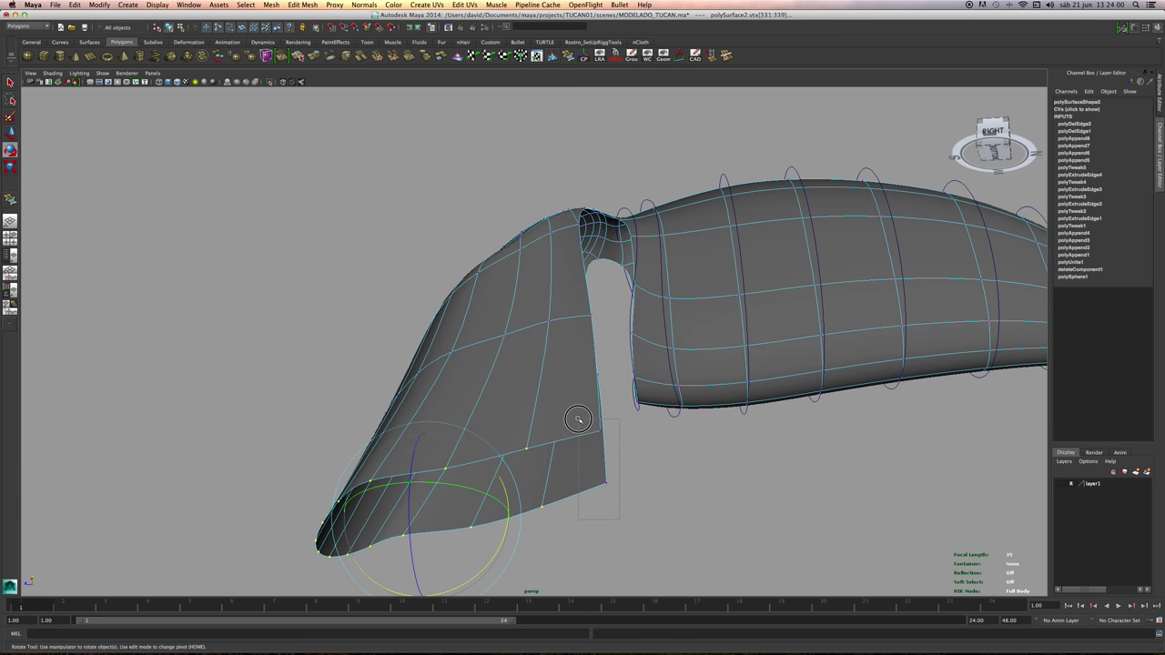
{"action": "left_click_drag", "start_coordinate": [578, 418], "coordinate": [578, 419], "text": "shift"}
{"action": "left_click_drag", "start_coordinate": [579, 423], "coordinate": [627, 499], "text": "alt"}
{"action": "right_click_drag", "start_coordinate": [626, 499], "coordinate": [473, 468], "text": "alt"}
{"action": "key", "text": "r"}
{"action": "left_click_drag", "start_coordinate": [513, 403], "coordinate": [585, 407], "text": "alt"}
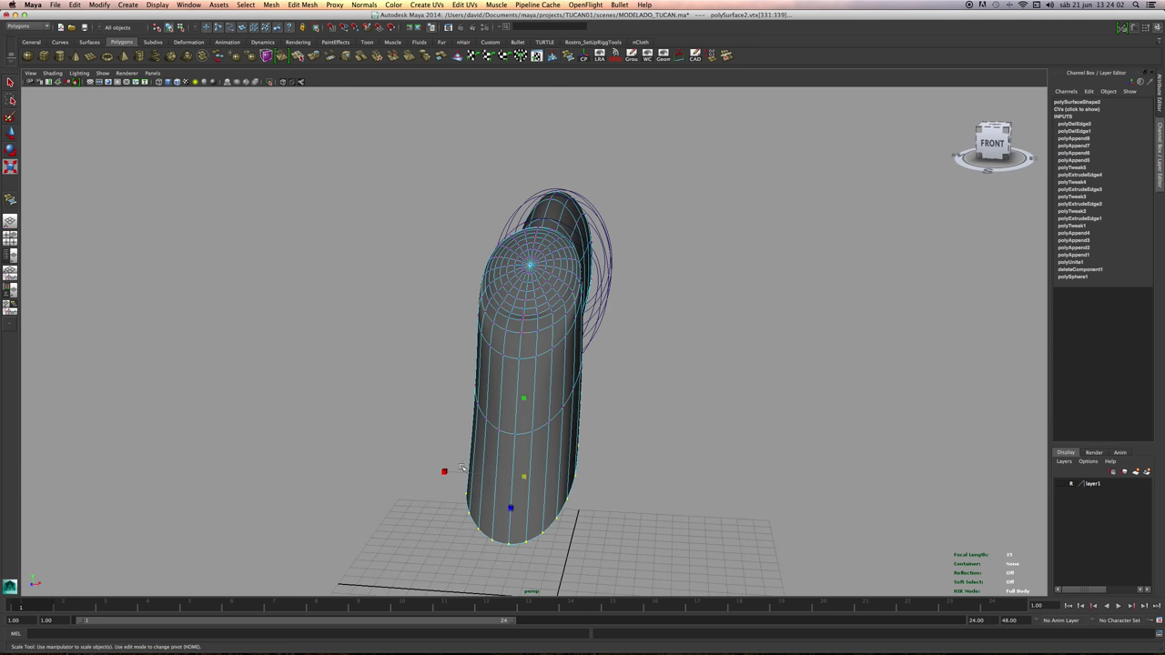
{"action": "left_click_drag", "start_coordinate": [442, 471], "coordinate": [515, 419], "text": "alt"}
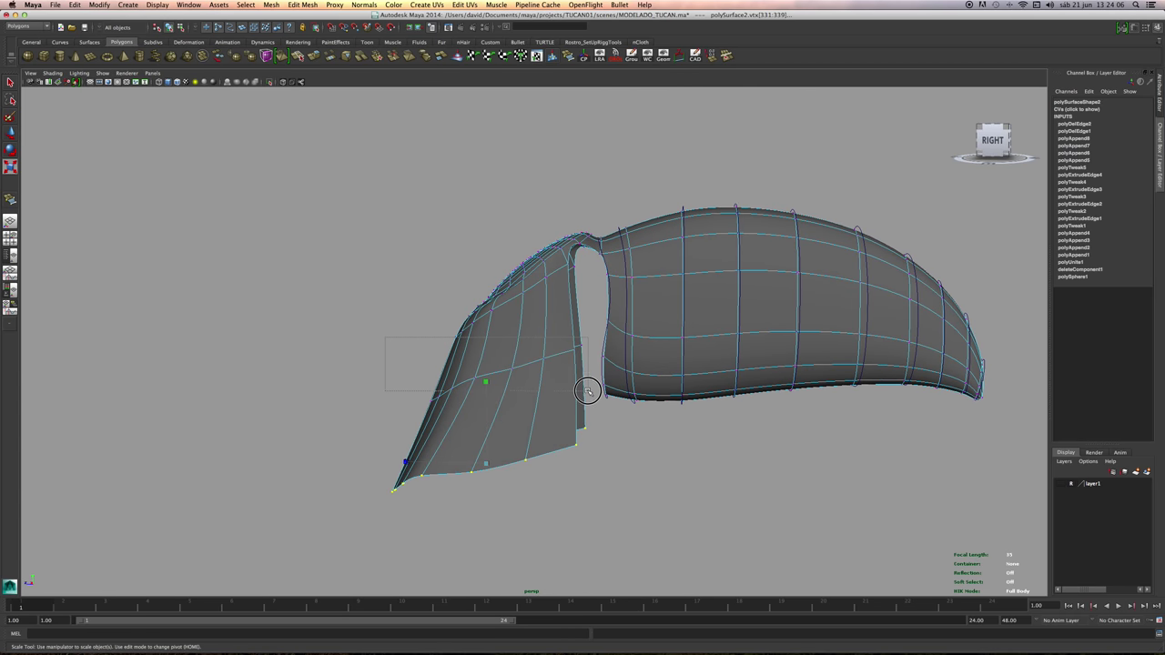
Select the vertex row halfway up the neck and scale it sideways to match the flare.
{"action": "left_click_drag", "start_coordinate": [590, 405], "coordinate": [591, 405]}
{"action": "left_click_drag", "start_coordinate": [487, 396], "coordinate": [626, 400], "text": "alt"}
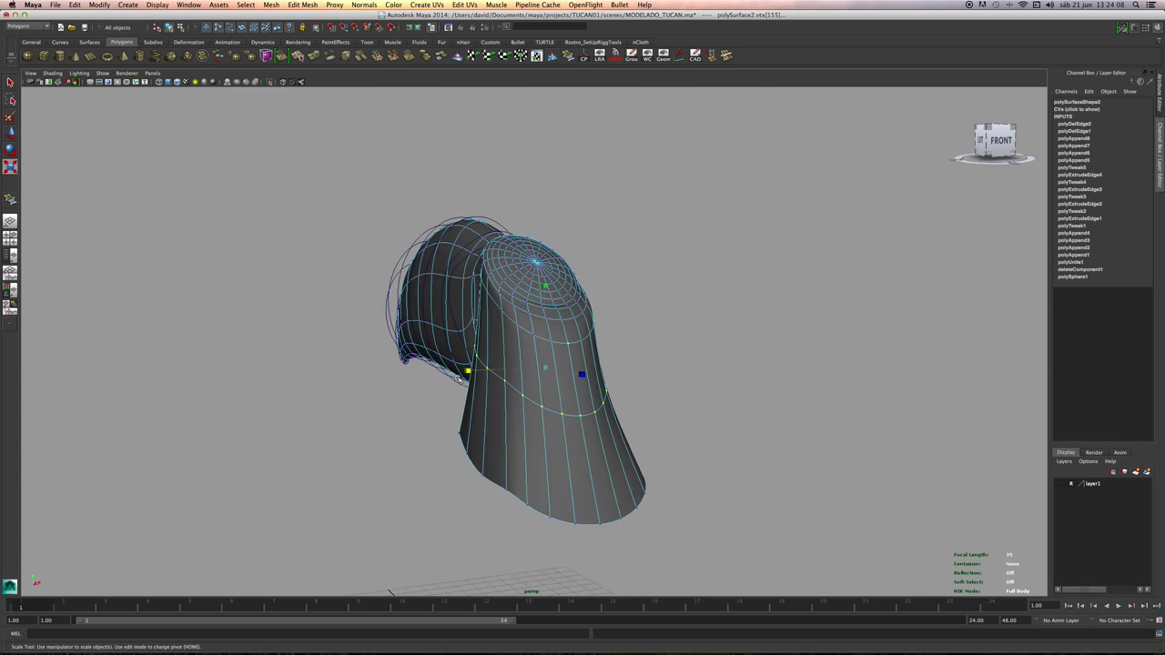
{"action": "left_click_drag", "start_coordinate": [465, 370], "coordinate": [504, 346]}
{"action": "left_click", "coordinate": [804, 319]}
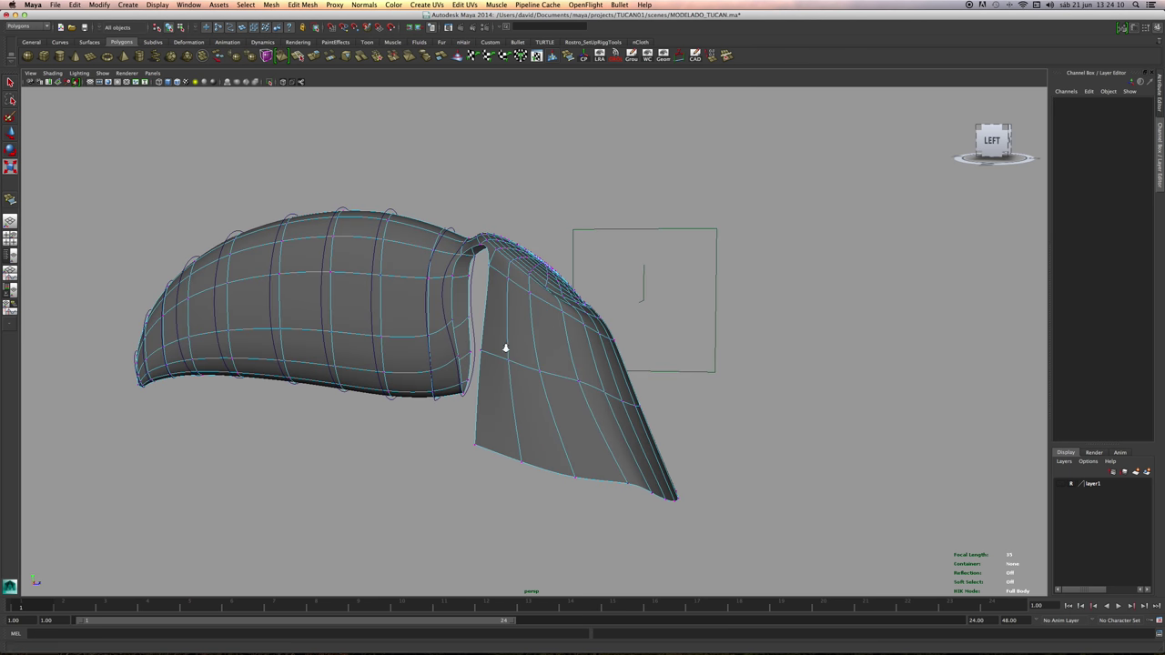
Turn off smooth preview and append the upper face between the head cap and the beak's rear border on the left side.
{"action": "right_click_drag", "start_coordinate": [504, 346], "coordinate": [546, 359], "text": "alt"}
{"action": "left_click_drag", "start_coordinate": [546, 360], "coordinate": [574, 383], "text": "alt"}
{"action": "middle_click_drag", "start_coordinate": [574, 382], "coordinate": [619, 423], "text": "alt"}
{"action": "left_click_drag", "start_coordinate": [564, 391], "coordinate": [546, 418], "text": "alt"}
{"action": "right_click_drag", "start_coordinate": [547, 414], "coordinate": [581, 406], "text": "alt"}
{"action": "left_click_drag", "start_coordinate": [581, 406], "coordinate": [559, 414], "text": "alt"}
{"action": "mouse_move", "coordinate": [559, 414]}
{"action": "right_mouse_down", "text": "alt"}
{"action": "mouse_move", "coordinate": [540, 416]}
{"action": "mouse_move", "coordinate": [559, 418]}
{"action": "right_mouse_up", "text": "alt"}
{"action": "key", "text": "1"}
{"action": "right_click_drag", "start_coordinate": [500, 365], "coordinate": [520, 381], "text": "alt"}
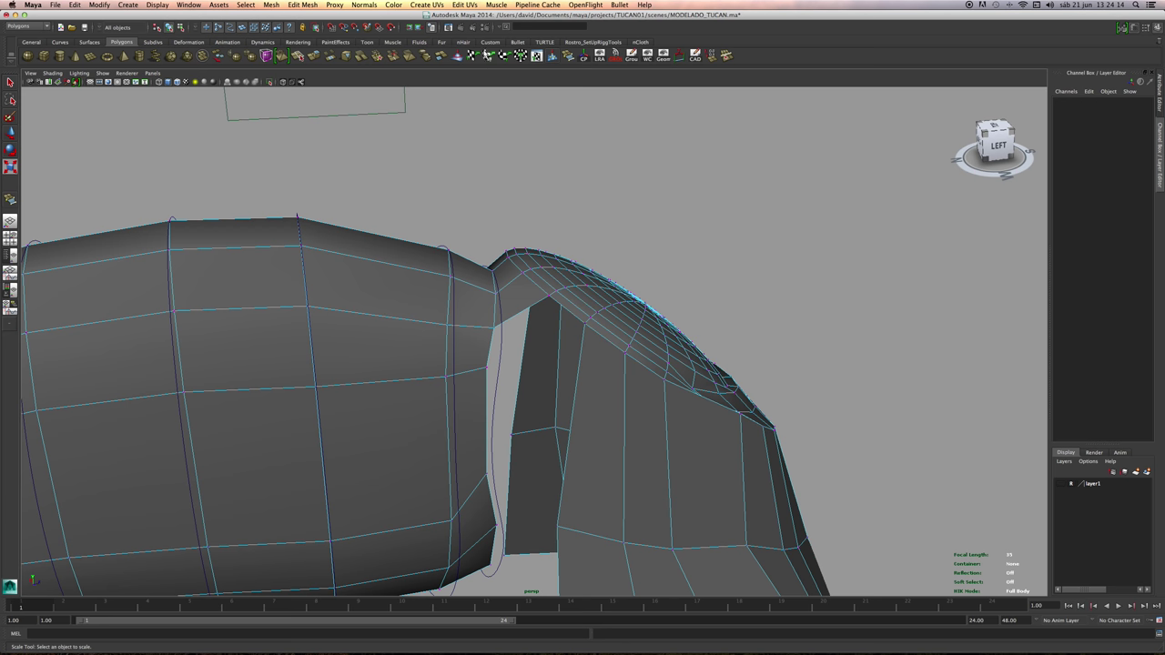
{"action": "left_click", "coordinate": [310, 5]}
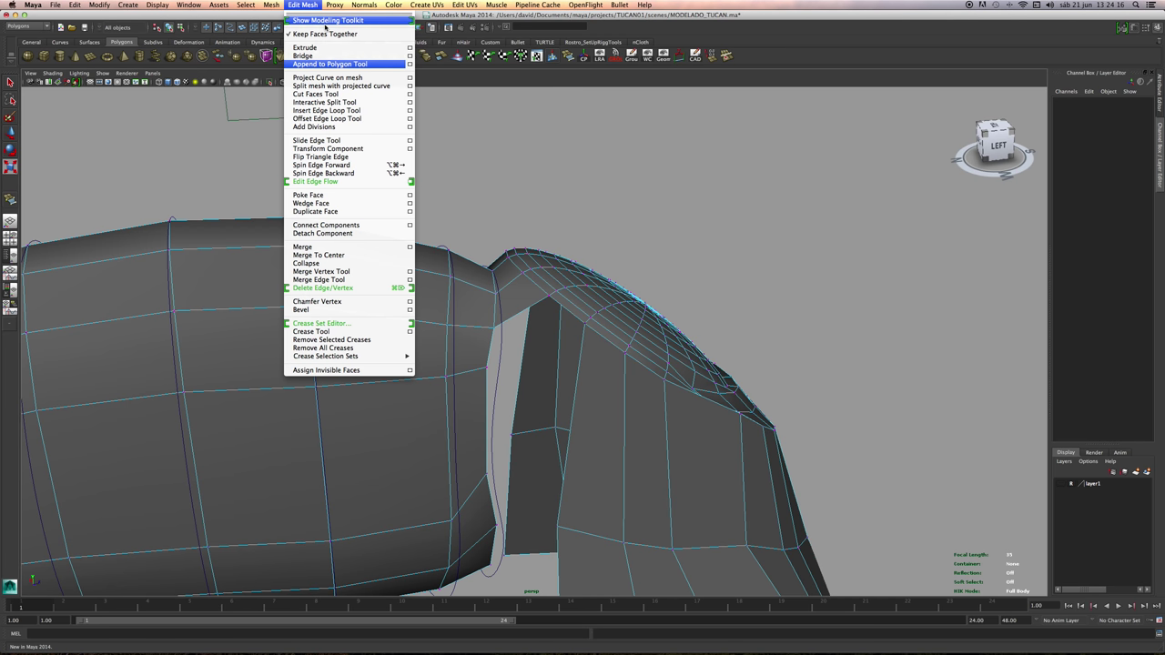
{"action": "left_click", "coordinate": [344, 65]}
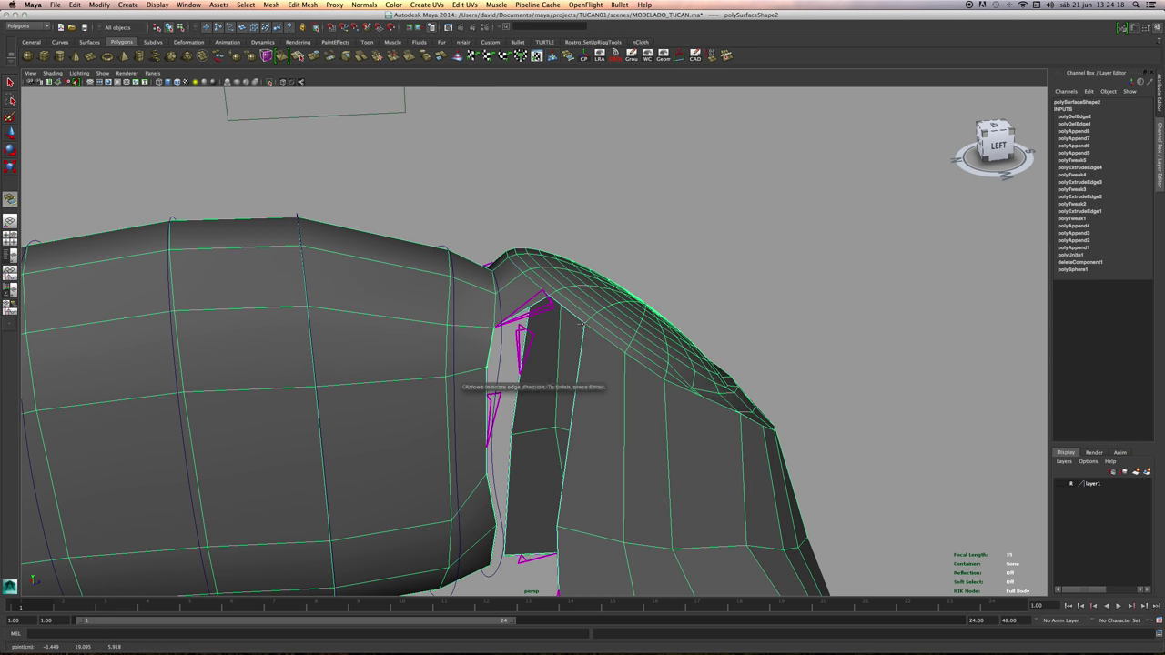
{"action": "left_click", "coordinate": [580, 321]}
{"action": "key", "text": "Return"}
Append the matching upper face and the face below it between head and beak on the right side.
{"action": "left_click_drag", "start_coordinate": [546, 311], "coordinate": [649, 331], "text": "alt"}
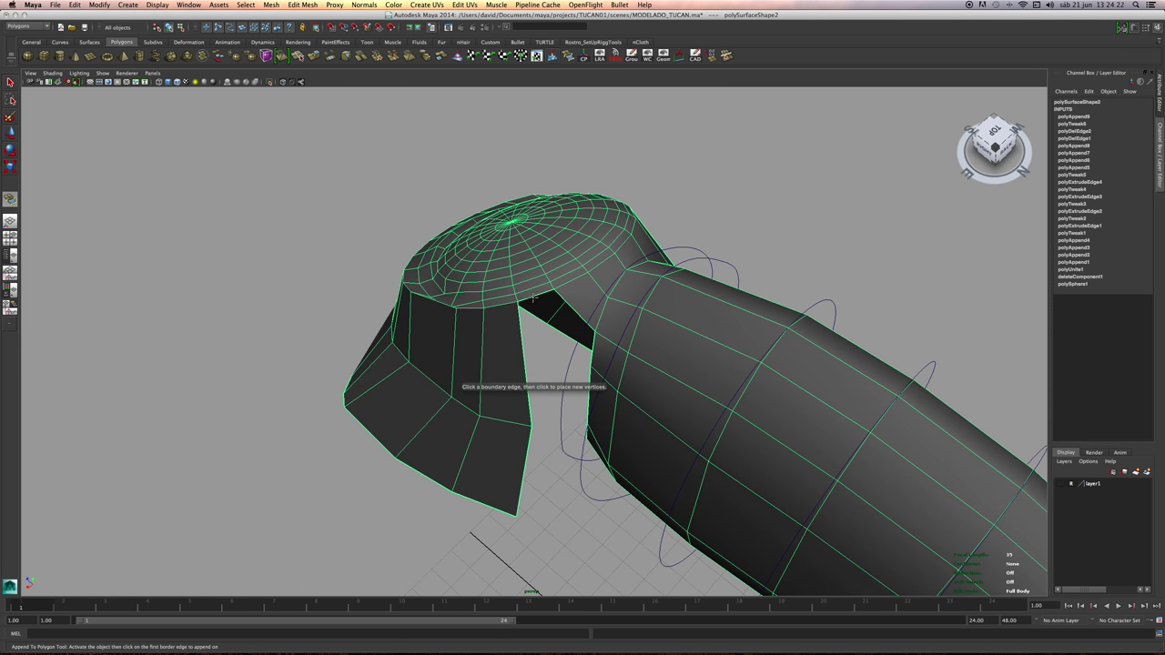
{"action": "left_click", "coordinate": [593, 350]}
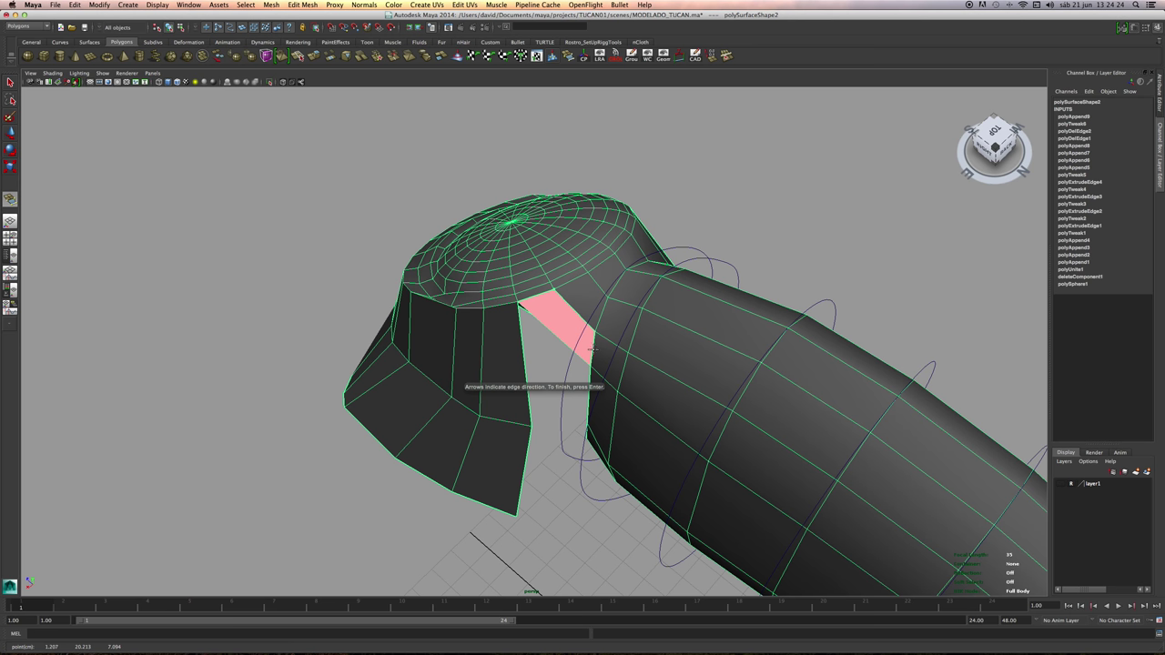
{"action": "key", "text": "Return"}
{"action": "left_click_drag", "start_coordinate": [585, 362], "coordinate": [624, 340], "text": "alt"}
{"action": "middle_click_drag", "start_coordinate": [550, 379], "coordinate": [548, 297], "text": "alt"}
{"action": "right_click_drag", "start_coordinate": [548, 297], "coordinate": [577, 304], "text": "alt"}
{"action": "left_click_drag", "start_coordinate": [577, 304], "coordinate": [599, 311], "text": "alt"}
{"action": "key", "text": "g"}
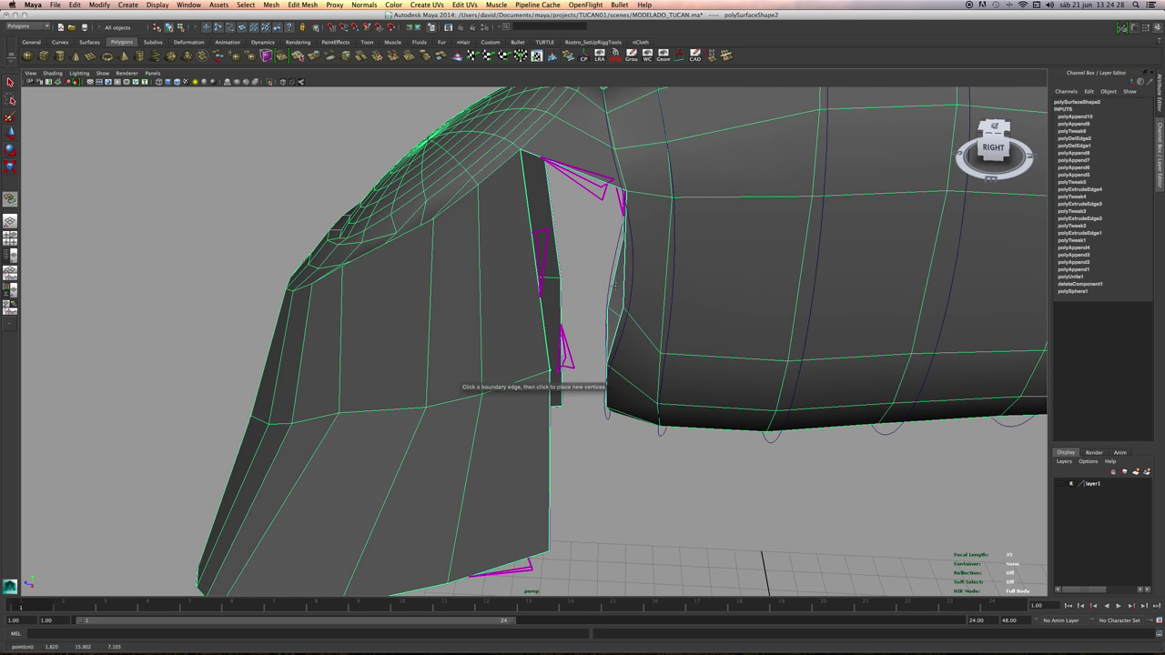
{"action": "left_click", "coordinate": [625, 276]}
{"action": "key", "text": "super+z"}
{"action": "left_click", "coordinate": [624, 278]}
{"action": "key", "text": "Return"}
Append the matching lower face between the neck and the beak's rear border on the left side.
{"action": "left_click_drag", "start_coordinate": [744, 264], "coordinate": [619, 366], "text": "alt"}
{"action": "key", "text": "g"}
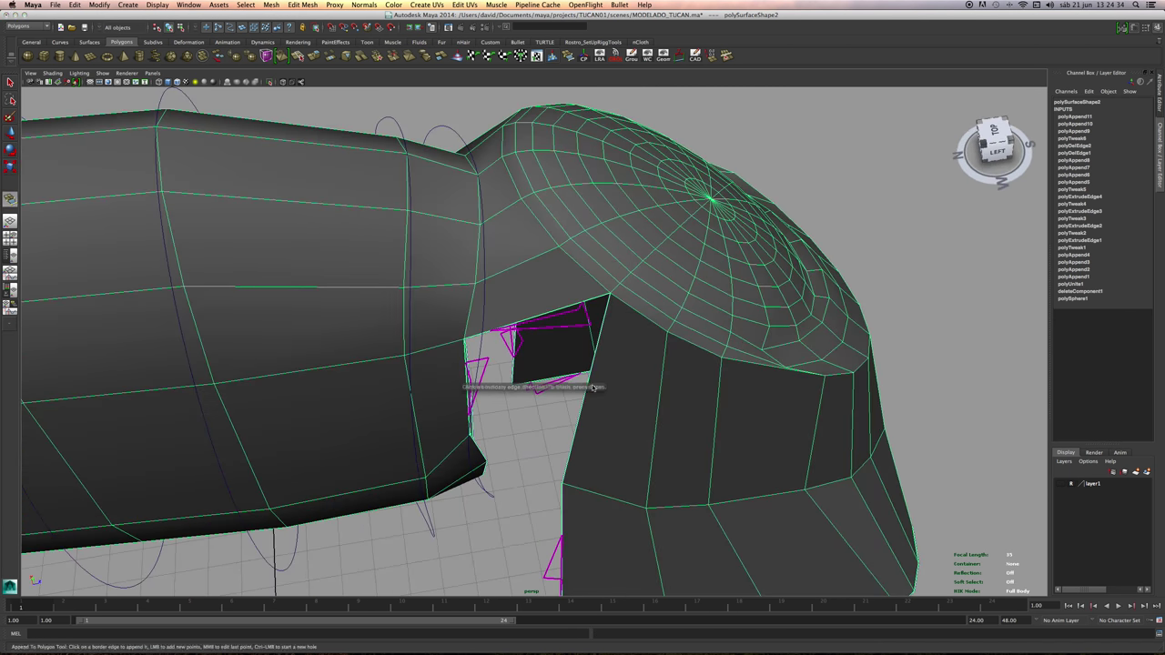
{"action": "left_click", "coordinate": [590, 371]}
{"action": "left_click_drag", "start_coordinate": [619, 362], "coordinate": [757, 263], "text": "alt"}
{"action": "key", "text": "Return"}
Select the lower rear border edges of the beak and extrude them.
{"action": "left_click_drag", "start_coordinate": [632, 311], "coordinate": [765, 288], "text": "alt"}
{"action": "middle_click_drag", "start_coordinate": [653, 378], "coordinate": [650, 312], "text": "alt"}
{"action": "scroll", "coordinate": [649, 312], "scroll_direction": "up", "scroll_amount": 3}
{"action": "left_click_drag", "start_coordinate": [650, 311], "coordinate": [634, 328], "text": "alt"}
{"action": "right_click_drag", "start_coordinate": [614, 295], "coordinate": [615, 275]}
{"action": "left_click", "coordinate": [611, 277]}
{"action": "left_click_drag", "start_coordinate": [658, 264], "coordinate": [552, 272], "text": "alt"}
{"action": "left_click_drag", "start_coordinate": [511, 331], "coordinate": [653, 310], "text": "alt"}
{"action": "left_click", "coordinate": [311, 60]}
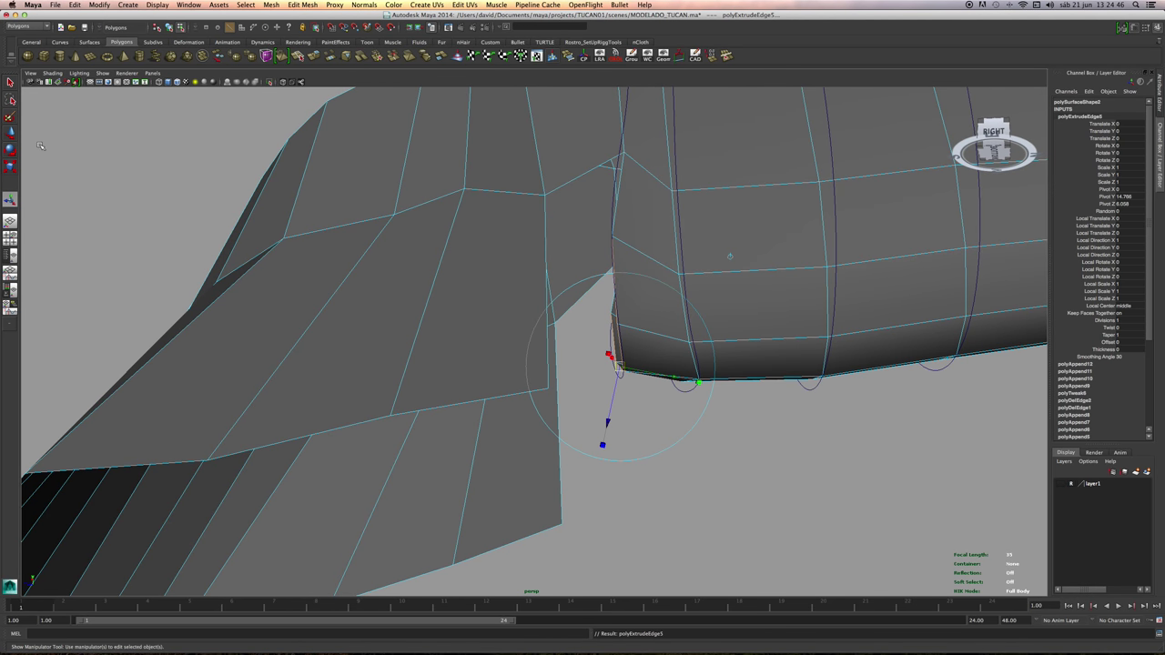
Show the reference layer in side view, move the extrusion back from the beak, and extrude again down along the throat.
{"action": "left_click", "coordinate": [11, 238]}
{"action": "key", "text": "space"}
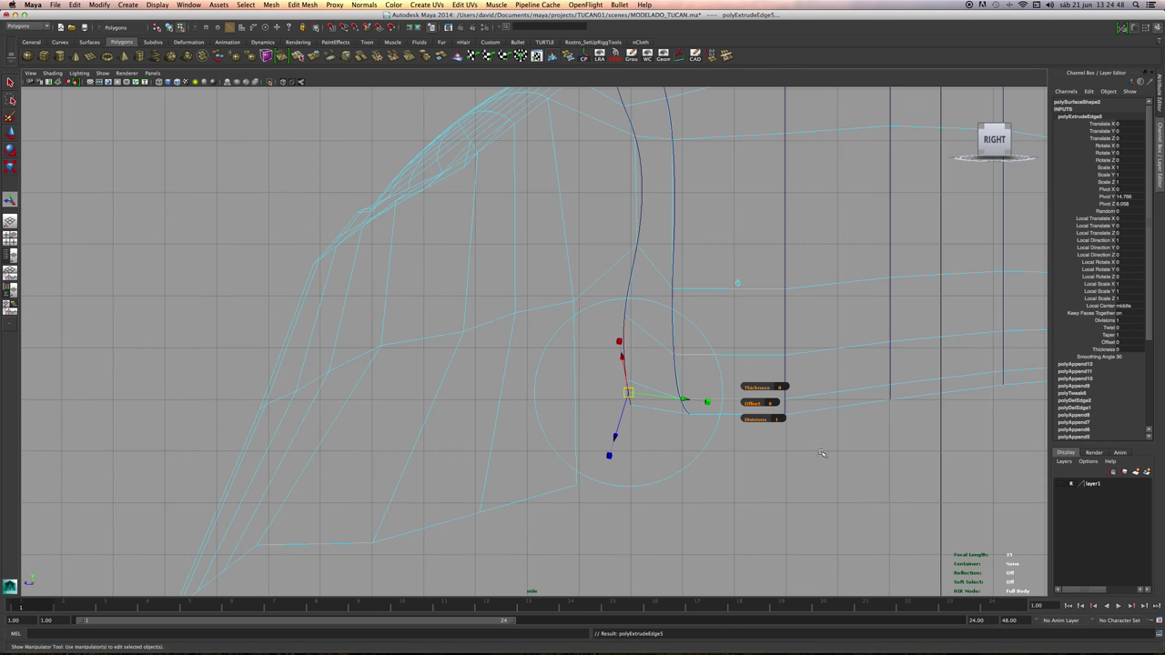
{"action": "right_click_drag", "start_coordinate": [732, 459], "coordinate": [608, 419], "text": "alt"}
{"action": "middle_click_drag", "start_coordinate": [608, 419], "coordinate": [601, 418], "text": "alt"}
{"action": "scroll", "coordinate": [600, 418], "scroll_direction": "up", "scroll_amount": 2}
{"action": "left_click", "coordinate": [1061, 484]}
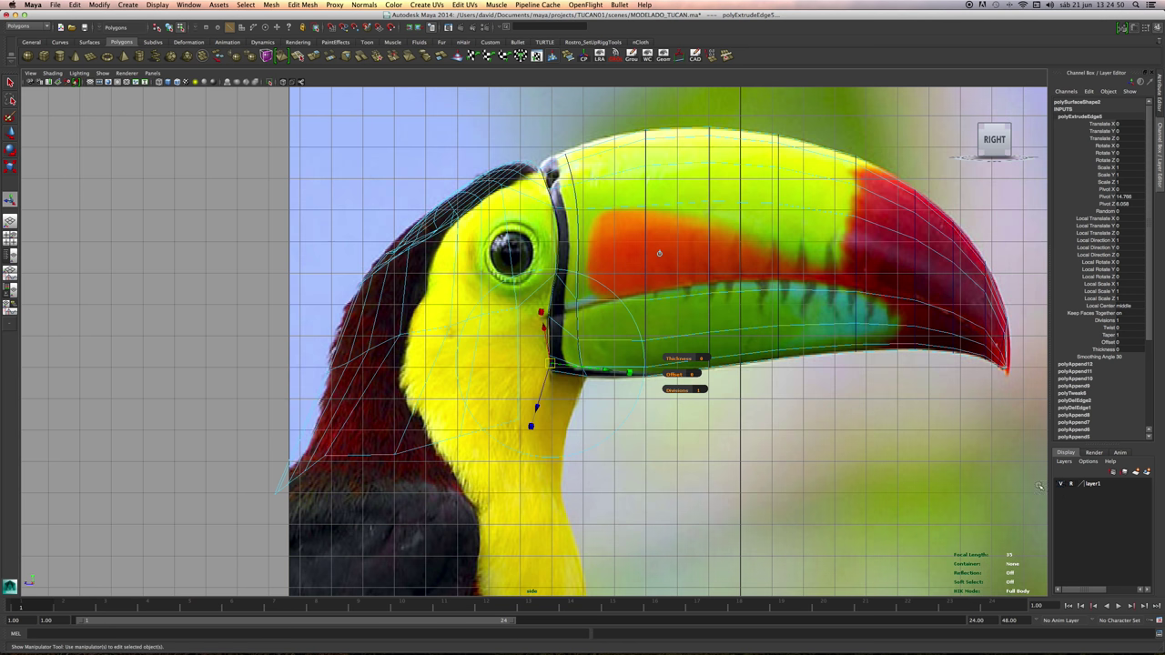
{"action": "key", "text": "w"}
{"action": "scroll", "coordinate": [557, 353], "scroll_direction": "up", "scroll_amount": 2}
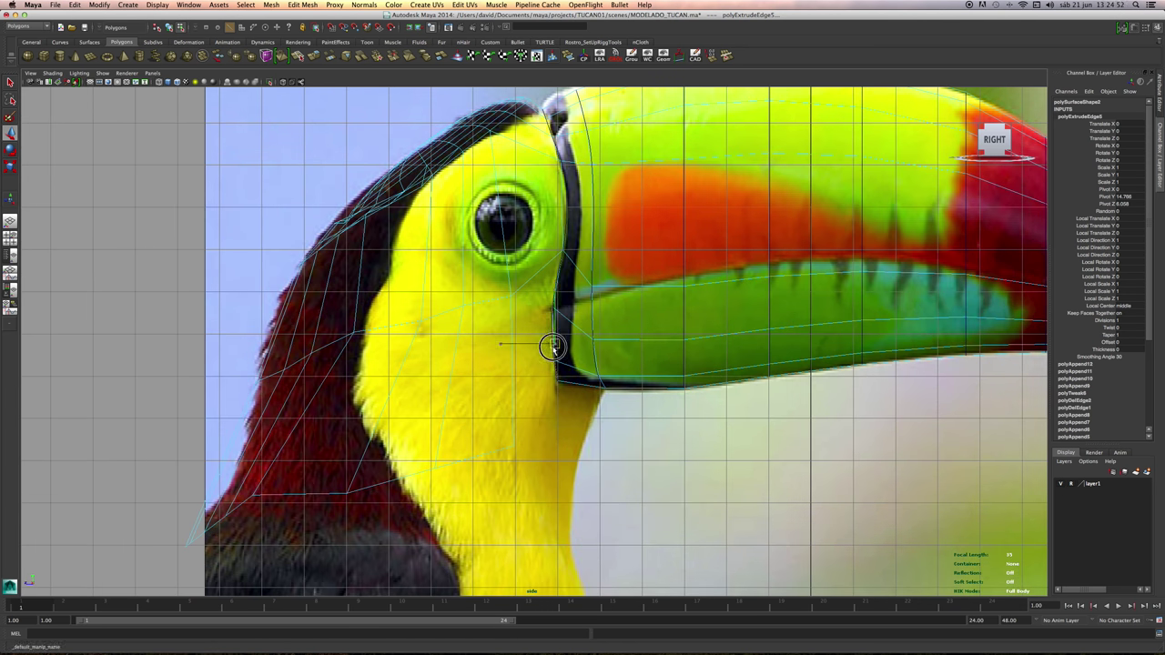
{"action": "scroll", "coordinate": [546, 364], "scroll_direction": "up", "scroll_amount": 3}
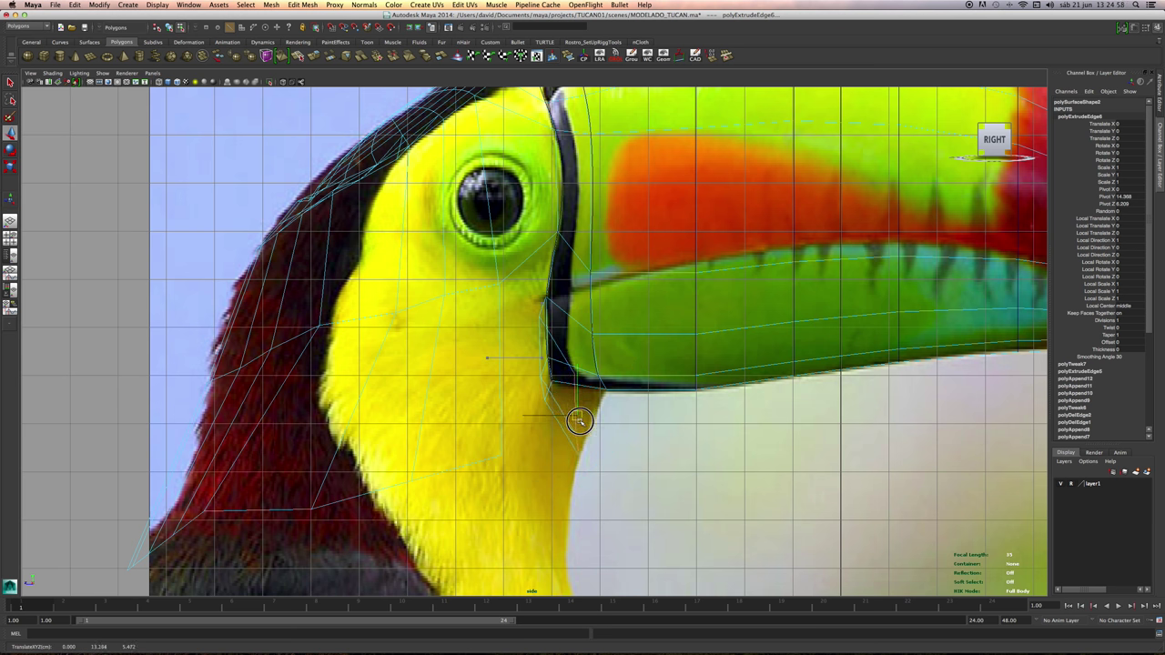
Select the rear vertices of the extruded throat strip and move them back toward the neck in side view.
{"action": "right_click_drag", "start_coordinate": [573, 373], "coordinate": [567, 367]}
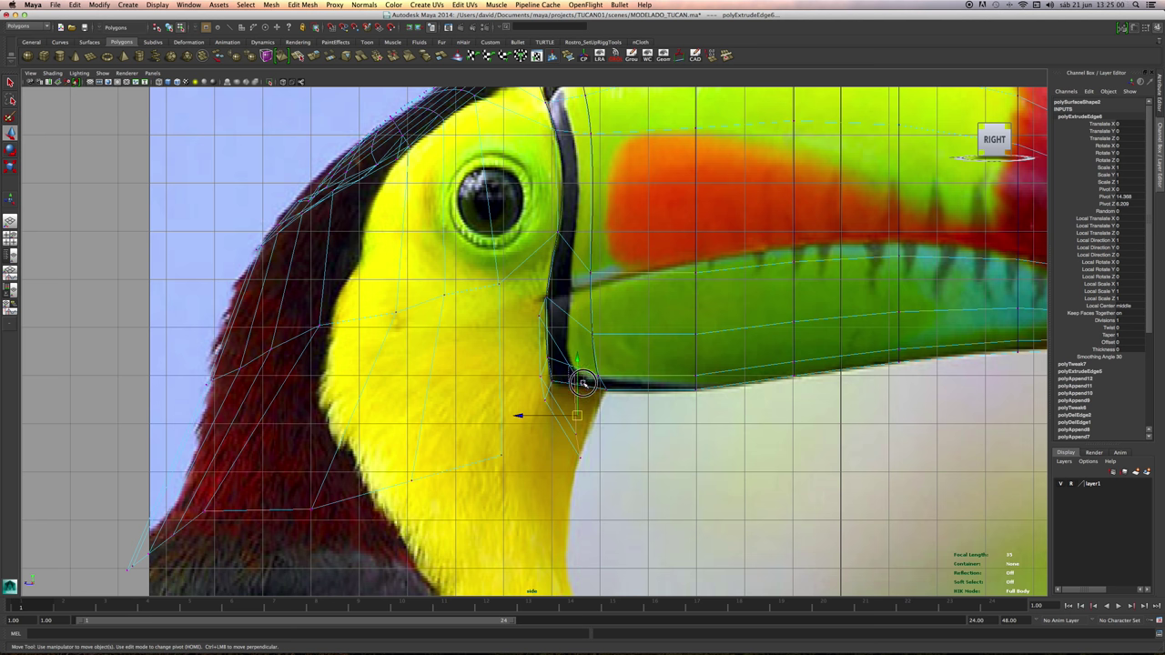
{"action": "left_click_drag", "start_coordinate": [583, 383], "coordinate": [565, 366]}
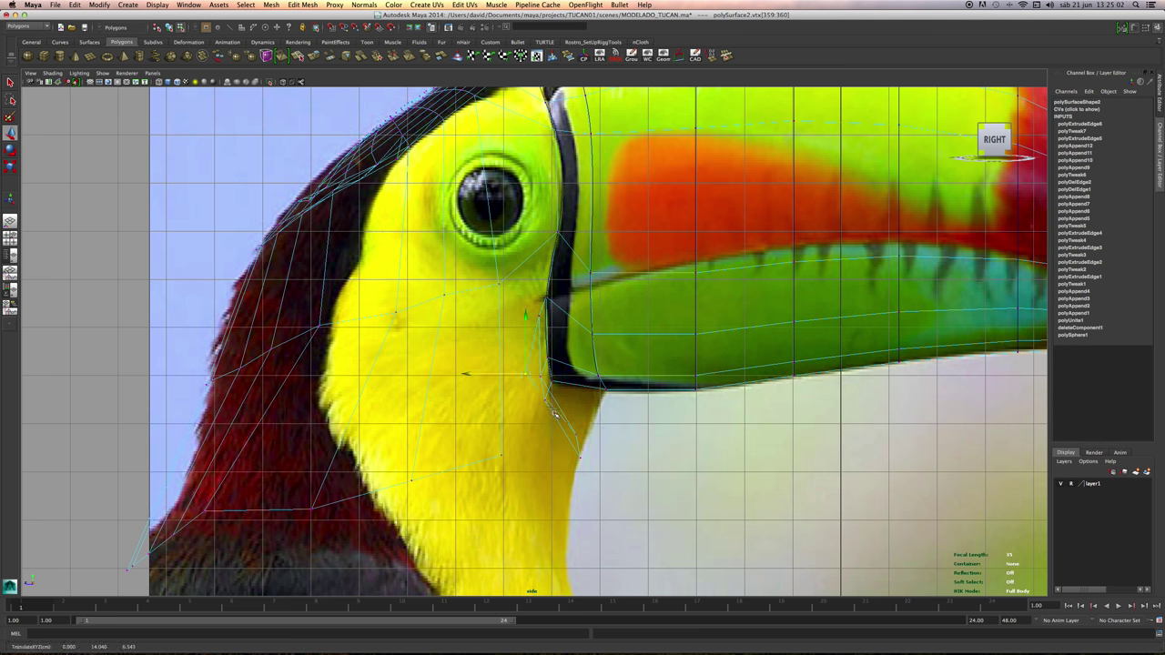
{"action": "left_click", "coordinate": [631, 431]}
Return to the perspective view and start the Insert Edge Loop Tool near the junction between neck and beak.
{"action": "left_click", "coordinate": [11, 227]}
{"action": "left_click_drag", "start_coordinate": [594, 418], "coordinate": [539, 404], "text": "alt"}
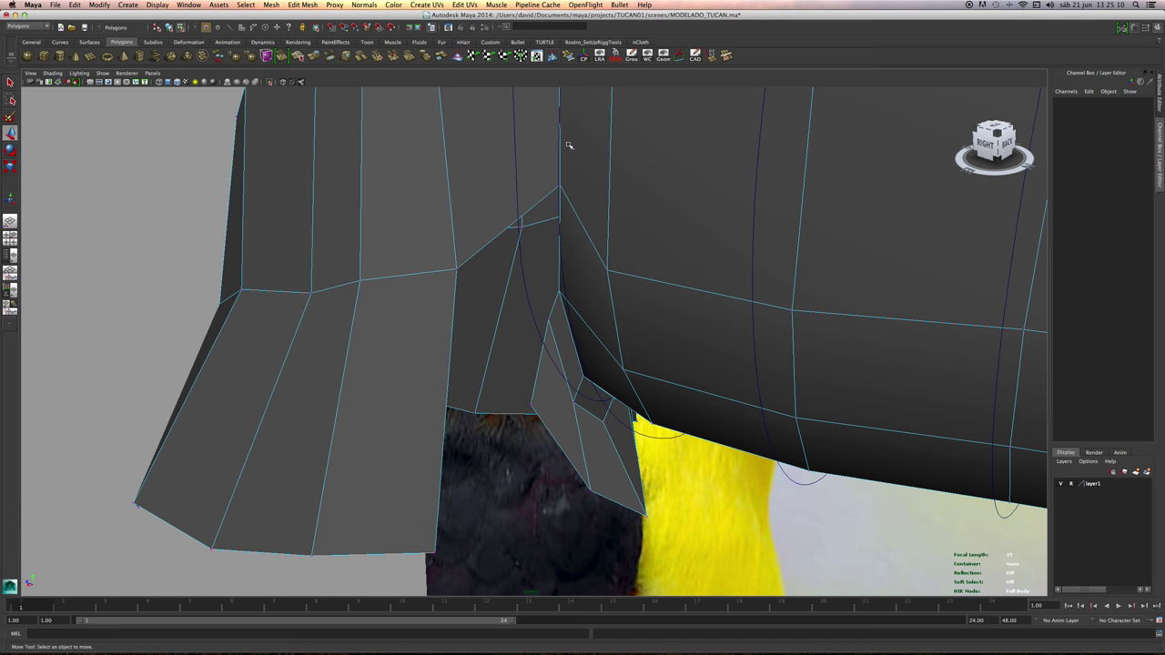
{"action": "middle_click_drag", "start_coordinate": [459, 323], "coordinate": [549, 230], "text": "alt"}
{"action": "key", "text": "v"}
{"action": "left_click", "coordinate": [306, 3]}
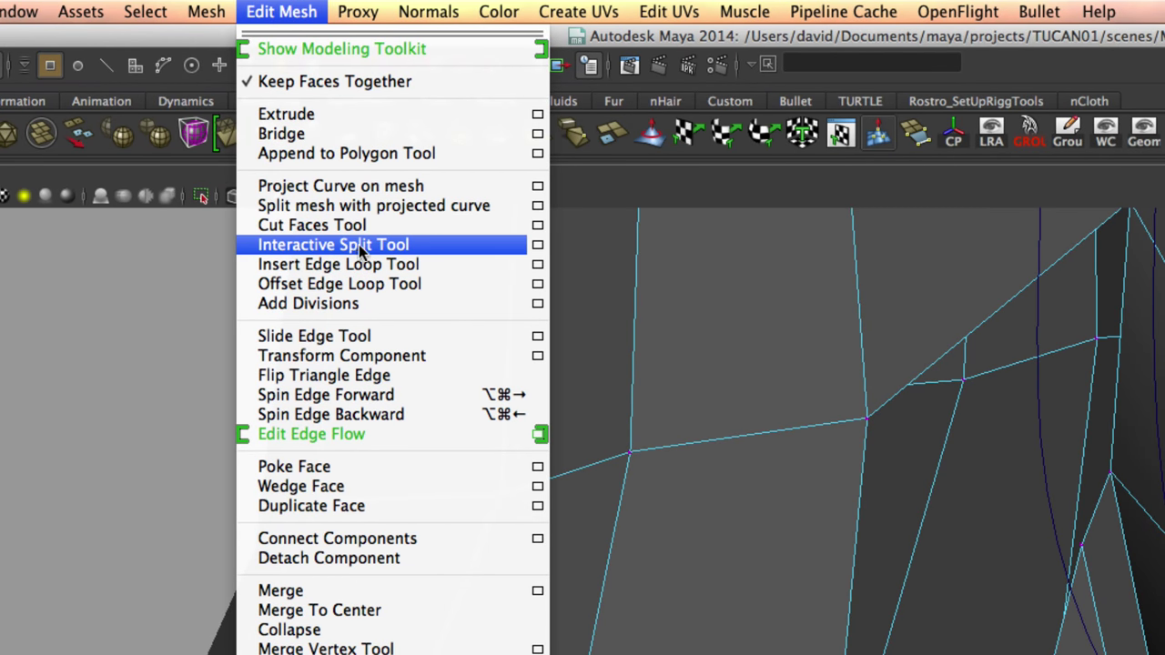
{"action": "left_click", "coordinate": [396, 265]}
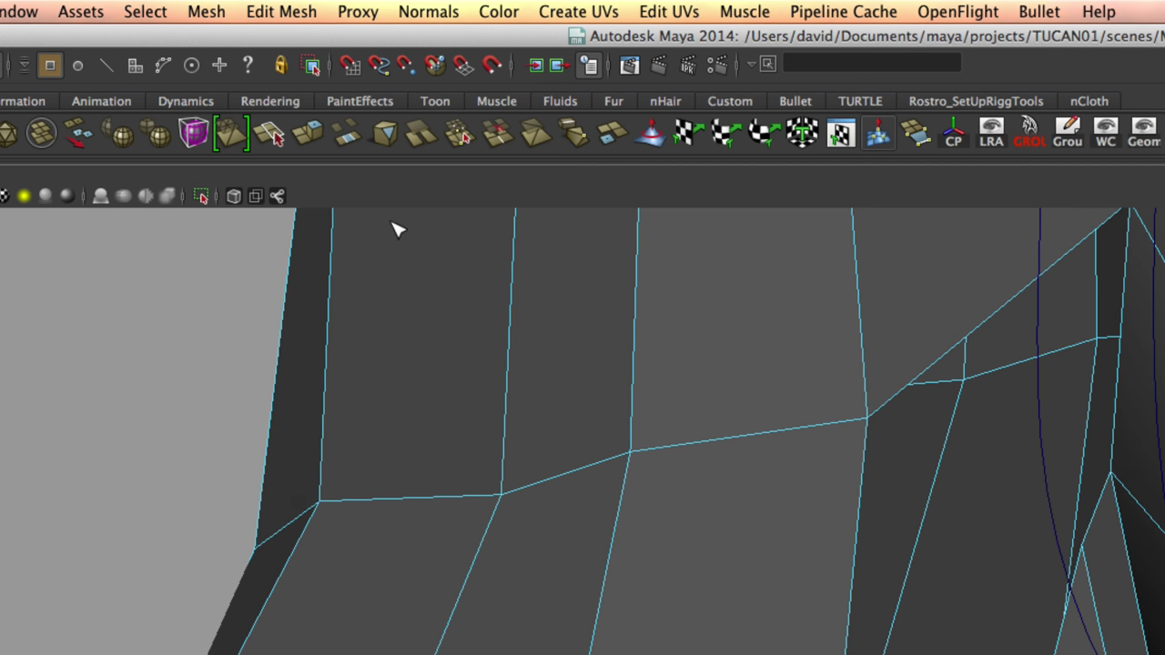
Insert an edge loop across the lower faces of the toucan's neck.
{"action": "left_click", "coordinate": [536, 307]}
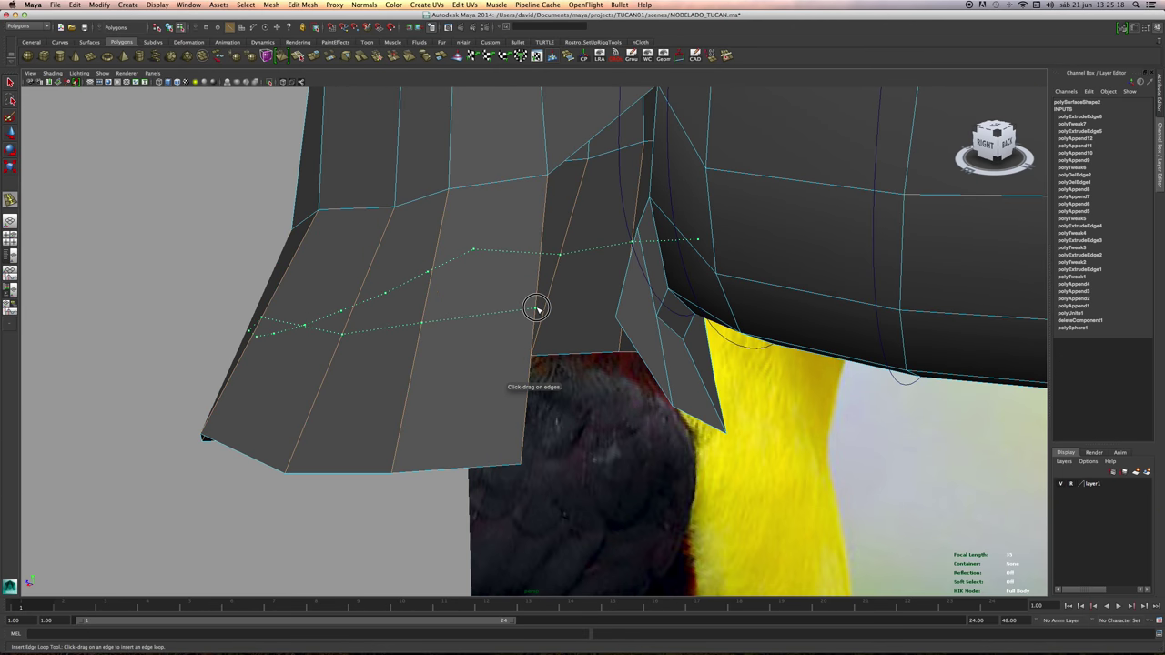
{"action": "mouse_move", "coordinate": [534, 312]}
{"action": "left_mouse_down", "text": "alt"}
{"action": "mouse_move", "coordinate": [559, 315]}
{"action": "mouse_move", "coordinate": [547, 304]}
{"action": "left_mouse_up", "text": "alt"}
{"action": "middle_click_drag", "start_coordinate": [579, 298], "coordinate": [579, 350], "text": "alt"}
{"action": "left_click_drag", "start_coordinate": [578, 349], "coordinate": [556, 340], "text": "alt"}
Append a polygon across the upper end of the open gap between the neck side and the beak base.
{"action": "left_click", "coordinate": [300, 4]}
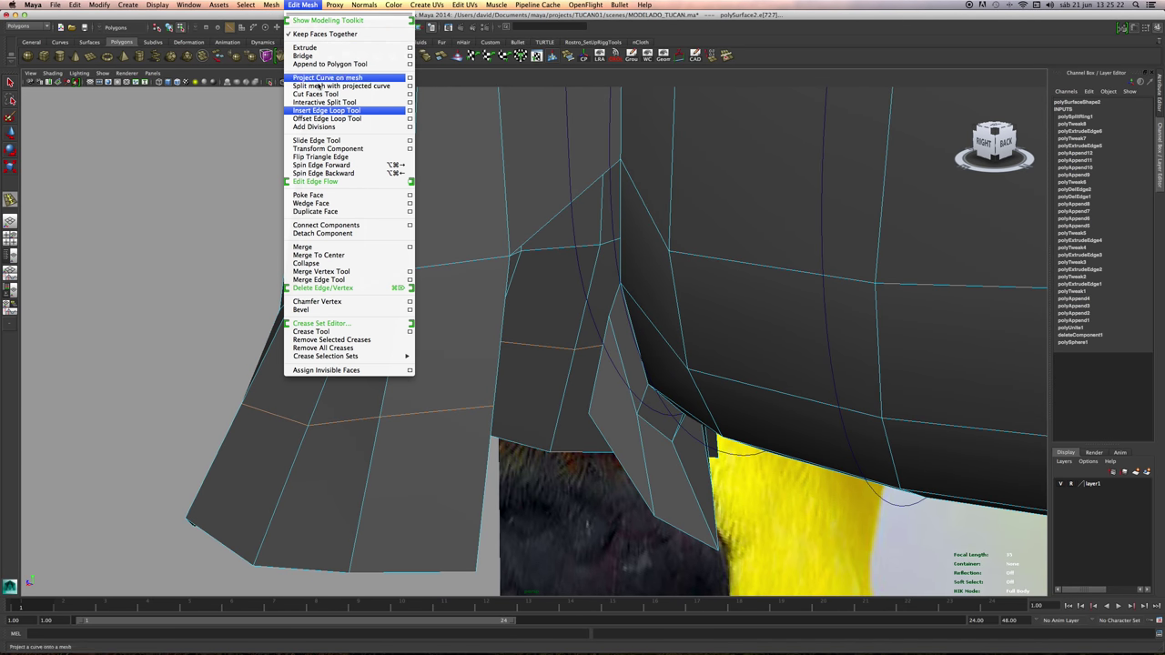
{"action": "left_click", "coordinate": [324, 64]}
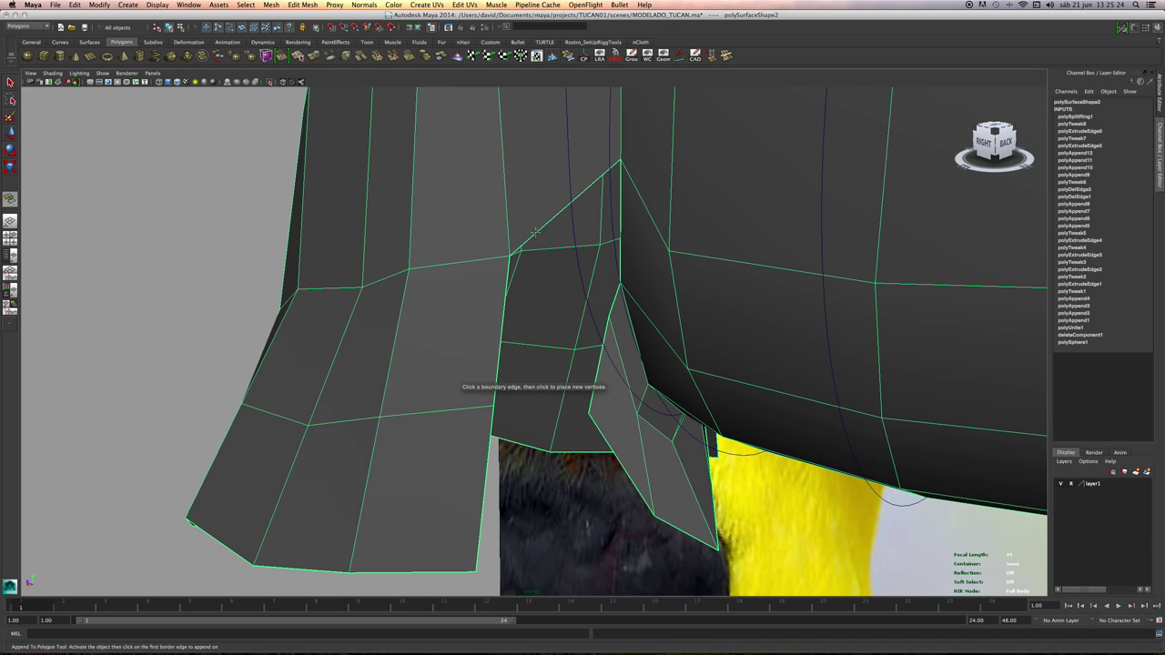
{"action": "left_click", "coordinate": [614, 300]}
{"action": "left_click_drag", "start_coordinate": [613, 300], "coordinate": [637, 294], "text": "alt"}
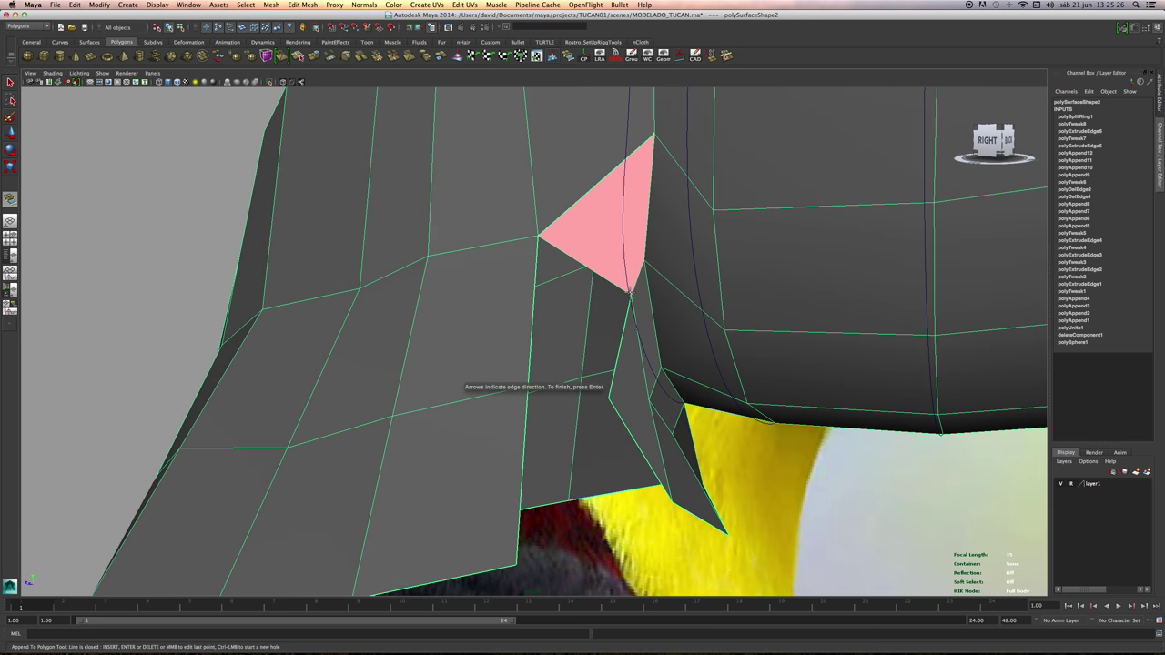
{"action": "key", "text": "Return"}
Append two more polygons downward to continue closing the same gap in the neck.
{"action": "key", "text": "g"}
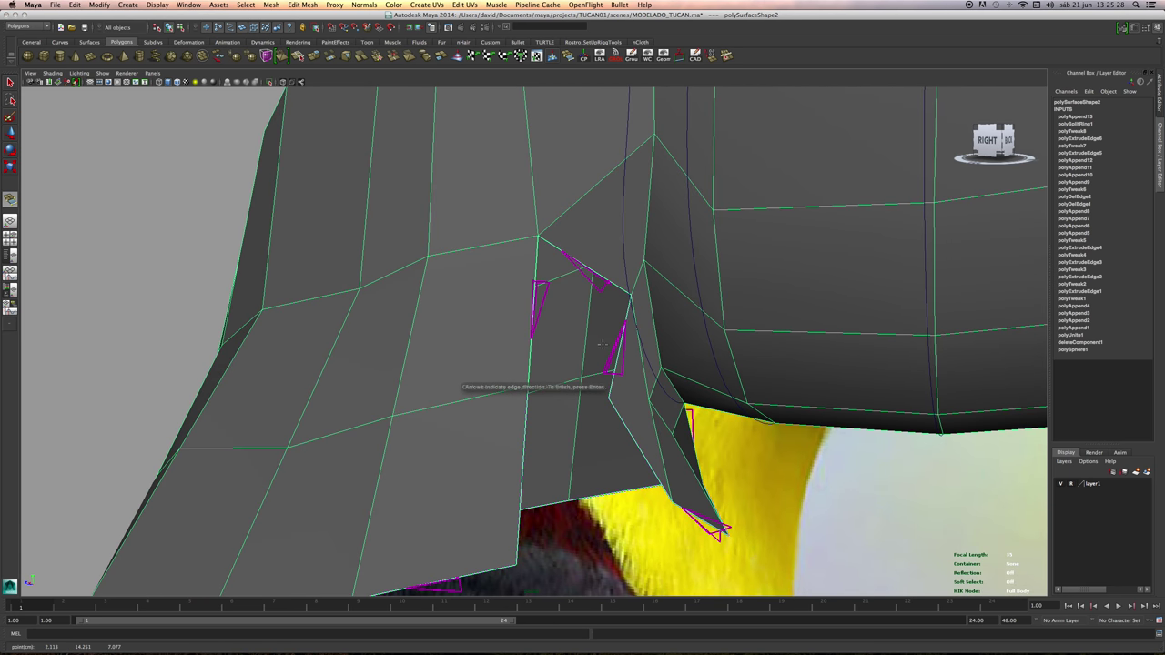
{"action": "left_click", "coordinate": [617, 345]}
{"action": "key", "text": "Return"}
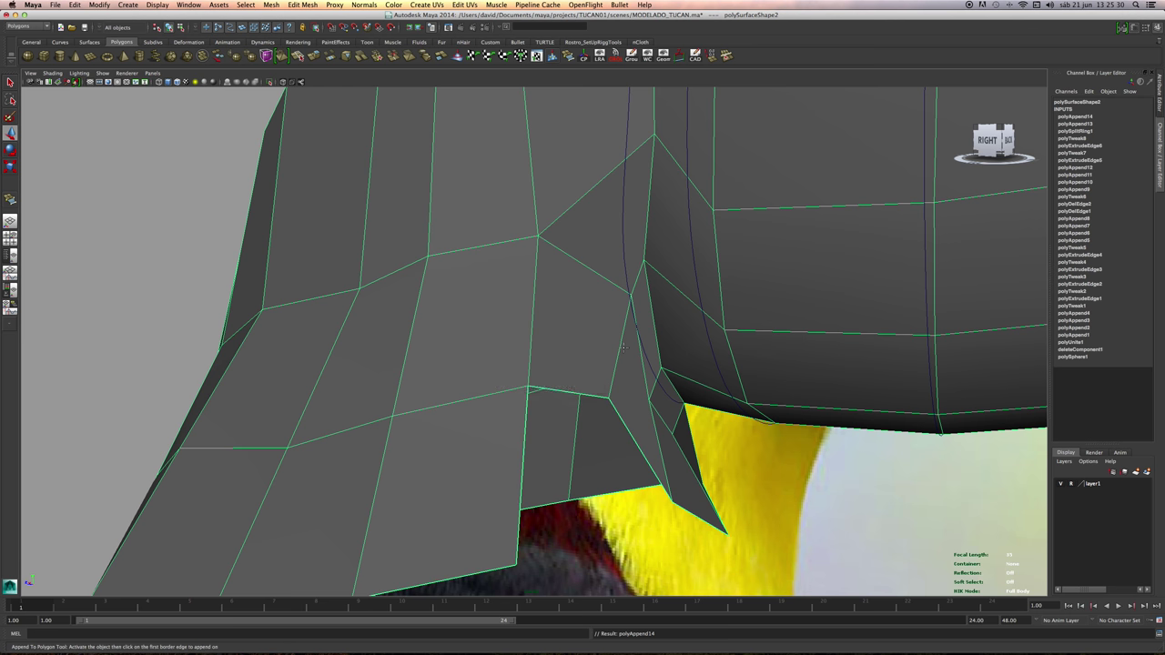
{"action": "left_click", "coordinate": [633, 437]}
{"action": "left_click_drag", "start_coordinate": [693, 397], "coordinate": [617, 392], "text": "alt"}
{"action": "key", "text": "Return"}
Hide the reference image layer layer1 to expose the opposite side of the head.
{"action": "right_click_drag", "start_coordinate": [680, 405], "coordinate": [583, 341], "text": "alt"}
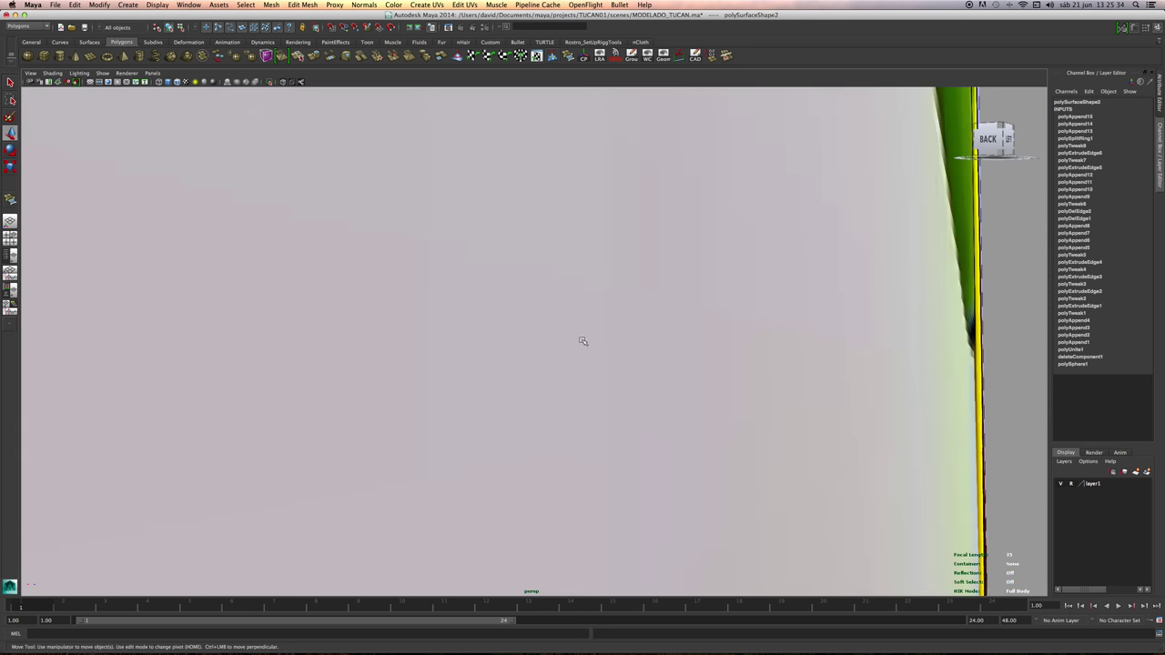
{"action": "left_click_drag", "start_coordinate": [583, 340], "coordinate": [595, 442], "text": "alt"}
{"action": "right_click_drag", "start_coordinate": [595, 442], "coordinate": [1008, 432], "text": "alt"}
{"action": "left_click", "coordinate": [1060, 485]}
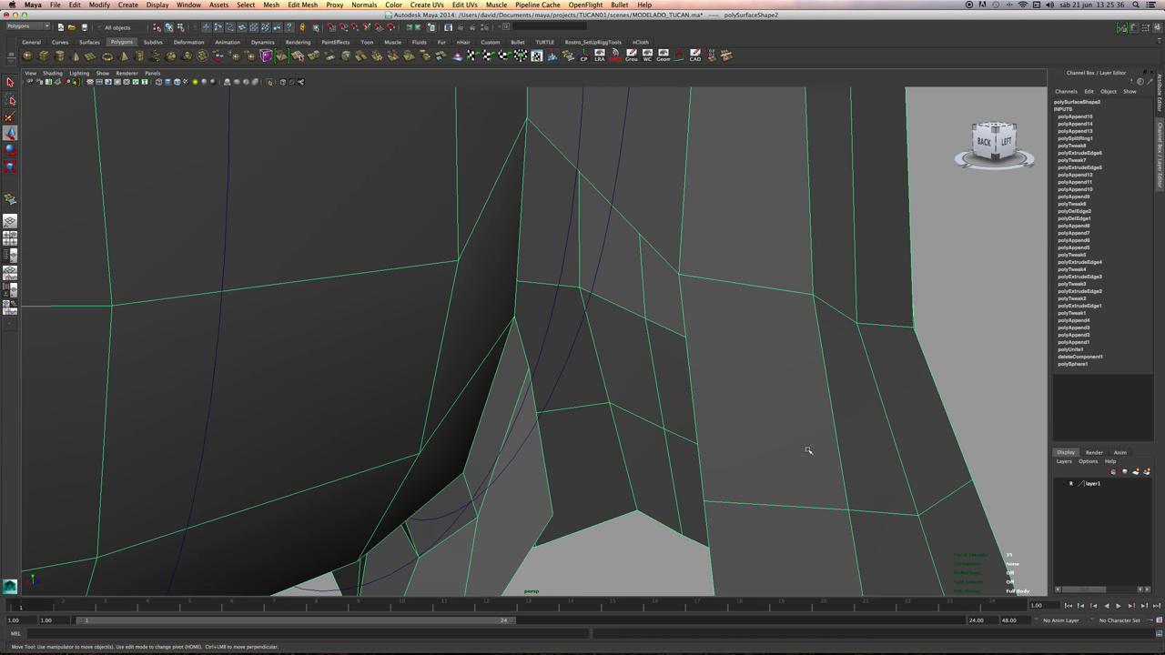
Append a polygon across the upper end of the matching neck gap on the opposite side of the beak base.
{"action": "left_click_drag", "start_coordinate": [809, 450], "coordinate": [565, 374], "text": "alt"}
{"action": "middle_click_drag", "start_coordinate": [564, 374], "coordinate": [537, 353], "text": "alt"}
{"action": "left_click_drag", "start_coordinate": [537, 353], "coordinate": [545, 376], "text": "alt"}
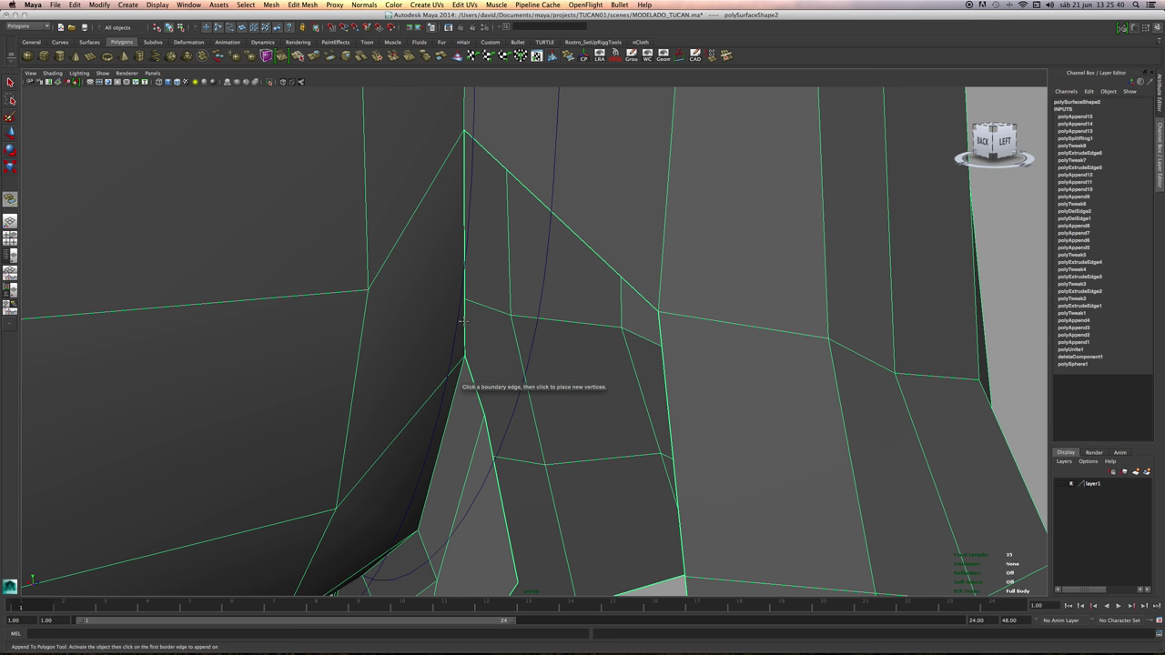
{"action": "left_click", "coordinate": [666, 386]}
{"action": "right_click_drag", "start_coordinate": [757, 369], "coordinate": [661, 381], "text": "alt"}
{"action": "middle_click_drag", "start_coordinate": [661, 380], "coordinate": [647, 190], "text": "alt"}
{"action": "key", "text": "Return"}
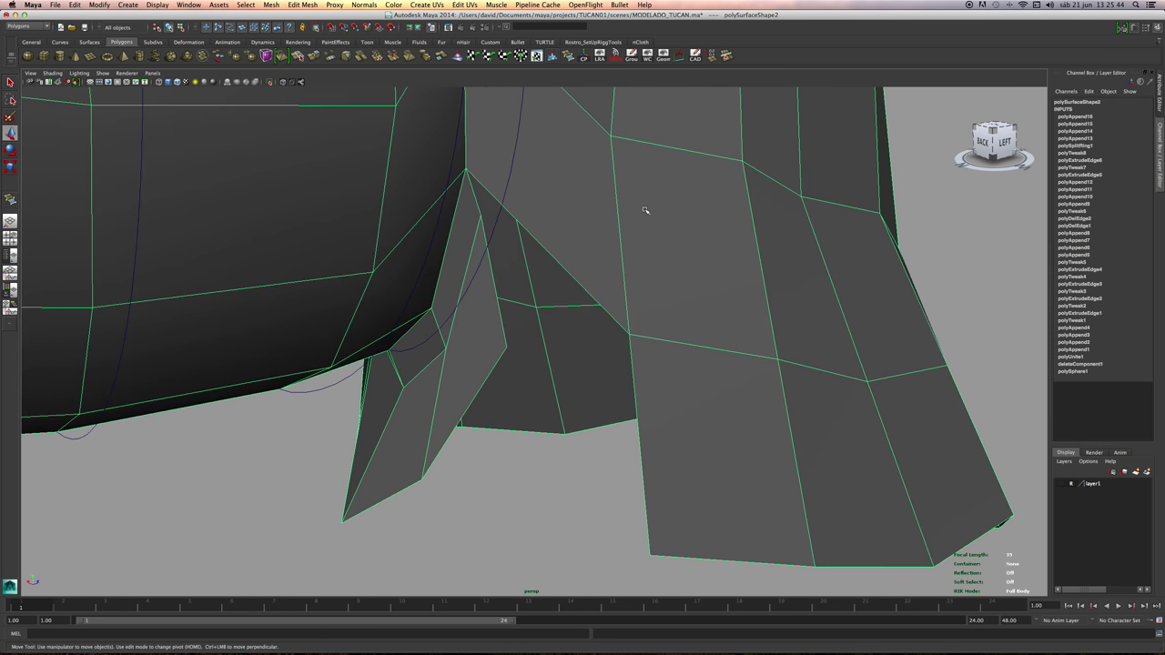
Append two more polygons to close the rest of the neck gap on this side down to the lower border.
{"action": "left_click_drag", "start_coordinate": [645, 210], "coordinate": [540, 247], "text": "alt"}
{"action": "right_click_drag", "start_coordinate": [540, 246], "coordinate": [572, 262], "text": "alt"}
{"action": "left_click_drag", "start_coordinate": [572, 262], "coordinate": [579, 260], "text": "alt"}
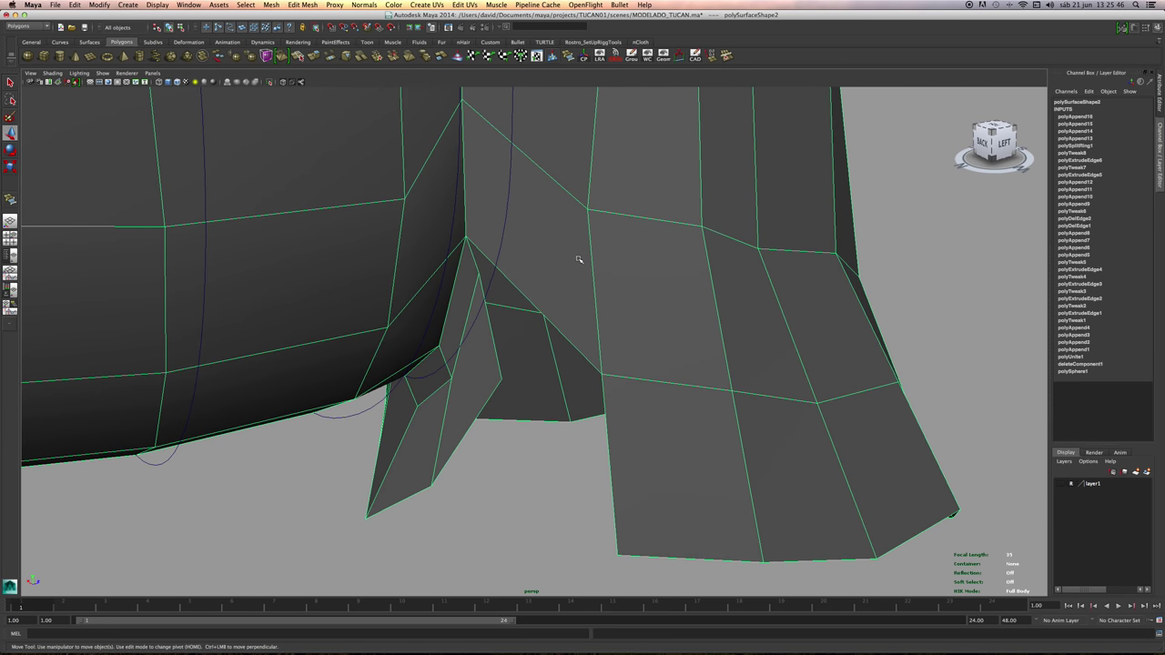
{"action": "left_click", "coordinate": [549, 317]}
{"action": "left_click_drag", "start_coordinate": [551, 317], "coordinate": [577, 275], "text": "alt"}
{"action": "key", "text": "w"}
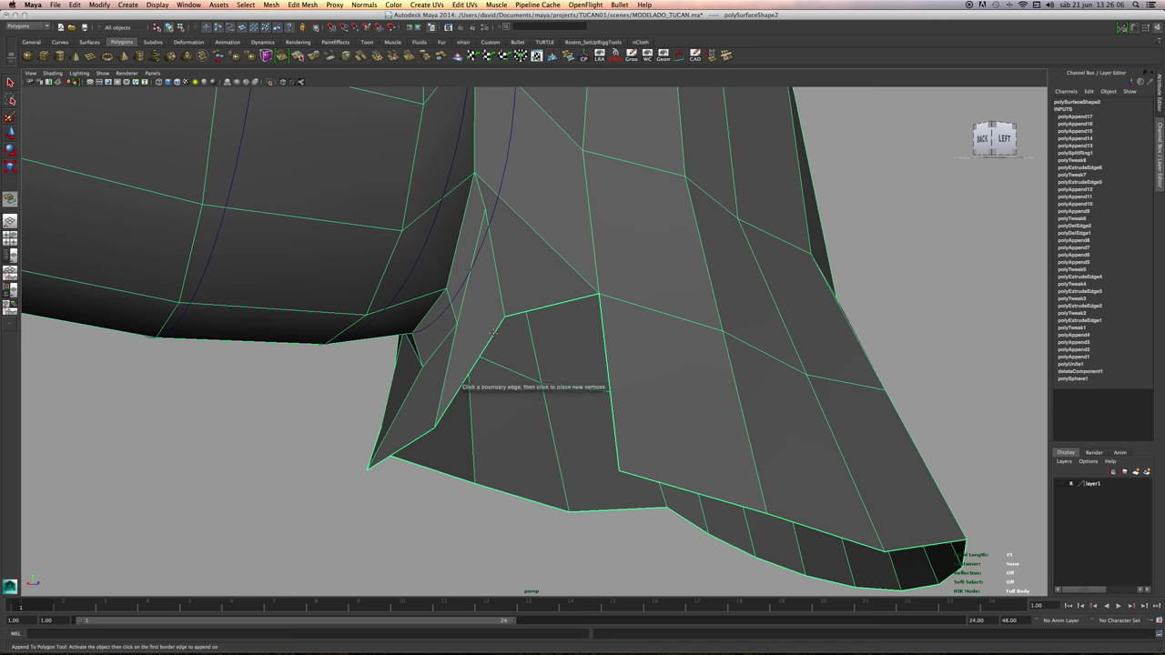
{"action": "left_click_drag", "start_coordinate": [566, 293], "coordinate": [543, 340], "text": "alt"}
{"action": "key", "text": "w"}
Preview the mesh smoothed, clear the selection and examine the whole beak and neck shape from the side.
{"action": "key", "text": "3"}
{"action": "left_click", "coordinate": [749, 163]}
{"action": "left_click_drag", "start_coordinate": [746, 166], "coordinate": [772, 295], "text": "alt"}
{"action": "middle_click_drag", "start_coordinate": [772, 296], "coordinate": [705, 301], "text": "alt"}
{"action": "right_click_drag", "start_coordinate": [705, 301], "coordinate": [702, 325], "text": "alt"}
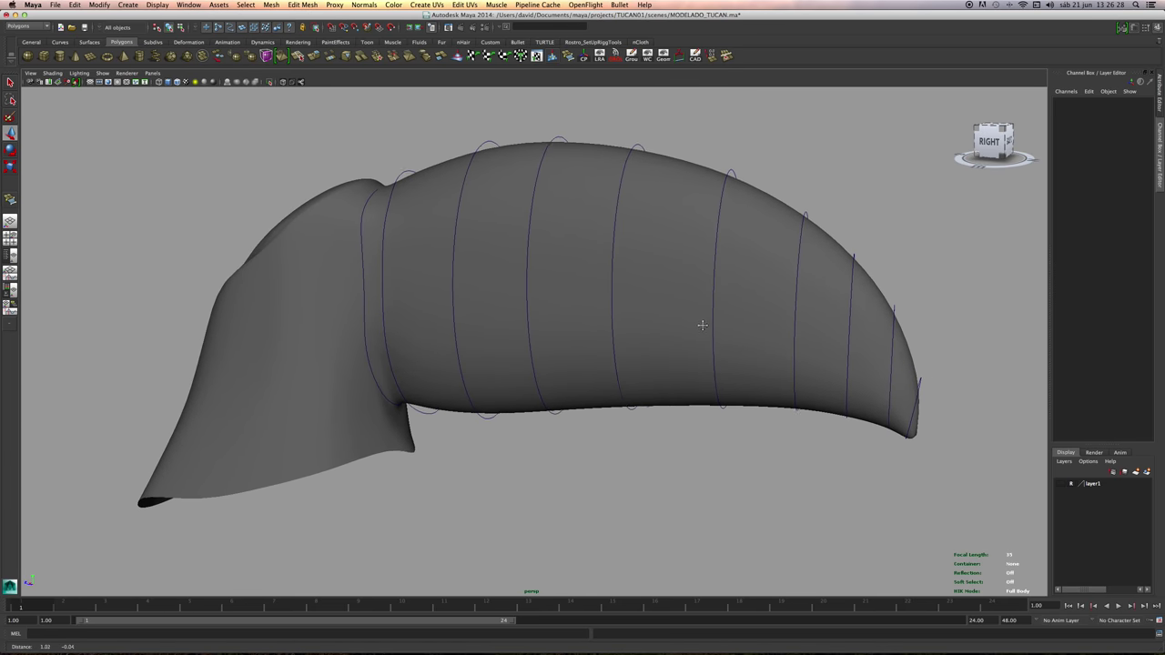
{"action": "middle_click_drag", "start_coordinate": [702, 325], "coordinate": [710, 320], "text": "alt"}
{"action": "right_click_drag", "start_coordinate": [710, 319], "coordinate": [696, 334], "text": "alt"}
{"action": "left_click_drag", "start_coordinate": [696, 334], "coordinate": [630, 334], "text": "alt"}
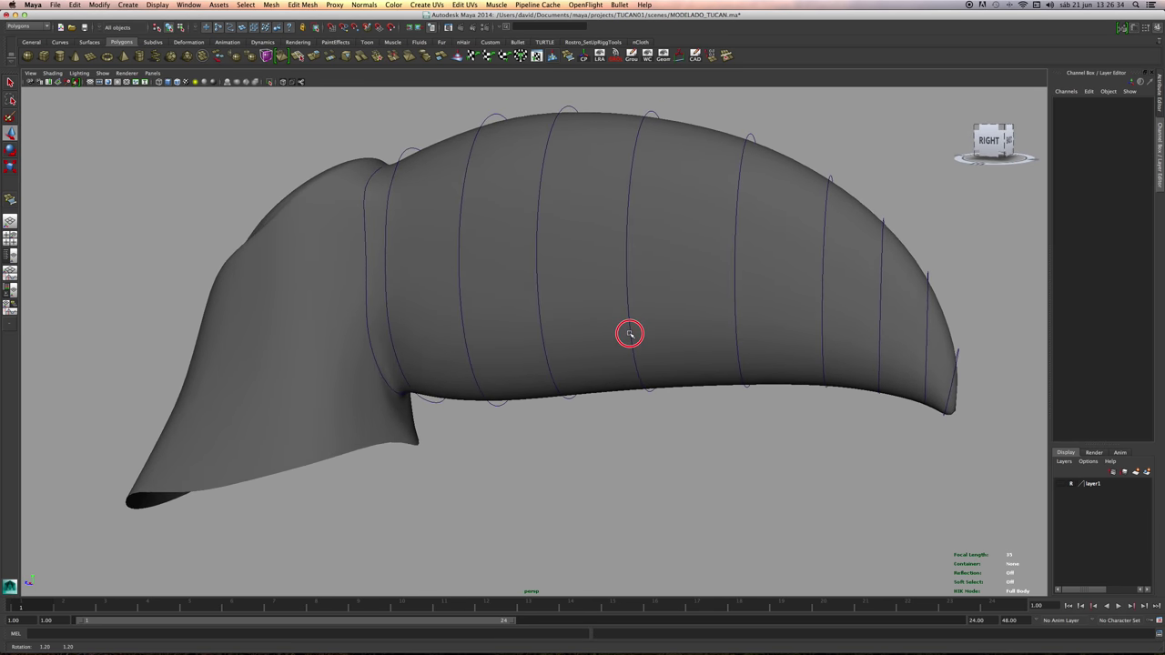
{"action": "middle_click_drag", "start_coordinate": [631, 334], "coordinate": [648, 347], "text": "alt"}
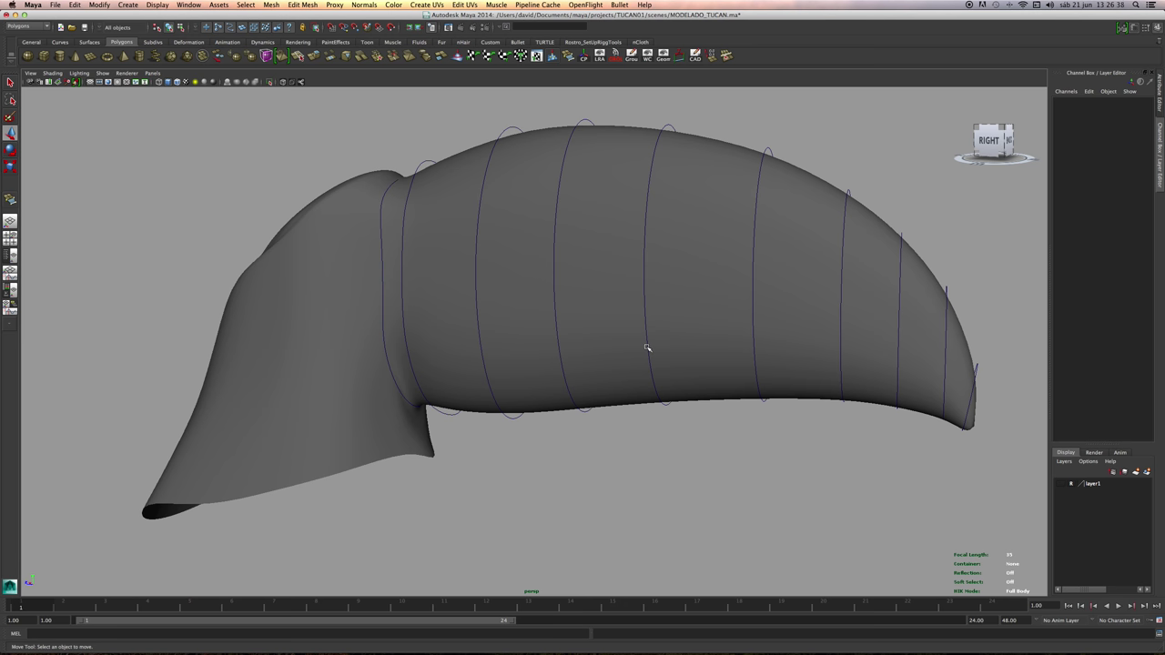
Return the mesh to its unsmoothed display and switch it to face selection mode.
{"action": "left_click", "coordinate": [603, 326]}
{"action": "scroll", "coordinate": [595, 316], "scroll_direction": "up", "scroll_amount": 4}
{"action": "key", "text": "1"}
{"action": "mouse_move", "coordinate": [561, 344]}
{"action": "left_mouse_down", "text": "alt"}
{"action": "mouse_move", "coordinate": [591, 364]}
{"action": "mouse_move", "coordinate": [607, 358]}
{"action": "mouse_move", "coordinate": [577, 354]}
{"action": "left_mouse_up", "text": "alt"}
{"action": "right_click_drag", "start_coordinate": [577, 355], "coordinate": [397, 302], "text": "alt"}
{"action": "middle_click_drag", "start_coordinate": [397, 302], "coordinate": [468, 334], "text": "alt"}
{"action": "right_click_drag", "start_coordinate": [468, 333], "coordinate": [525, 317], "text": "alt"}
Hide the NURBS curves in the perspective view.
{"action": "right_click_drag", "start_coordinate": [608, 285], "coordinate": [593, 237], "text": "alt"}
{"action": "middle_click_drag", "start_coordinate": [593, 236], "coordinate": [502, 206], "text": "alt"}
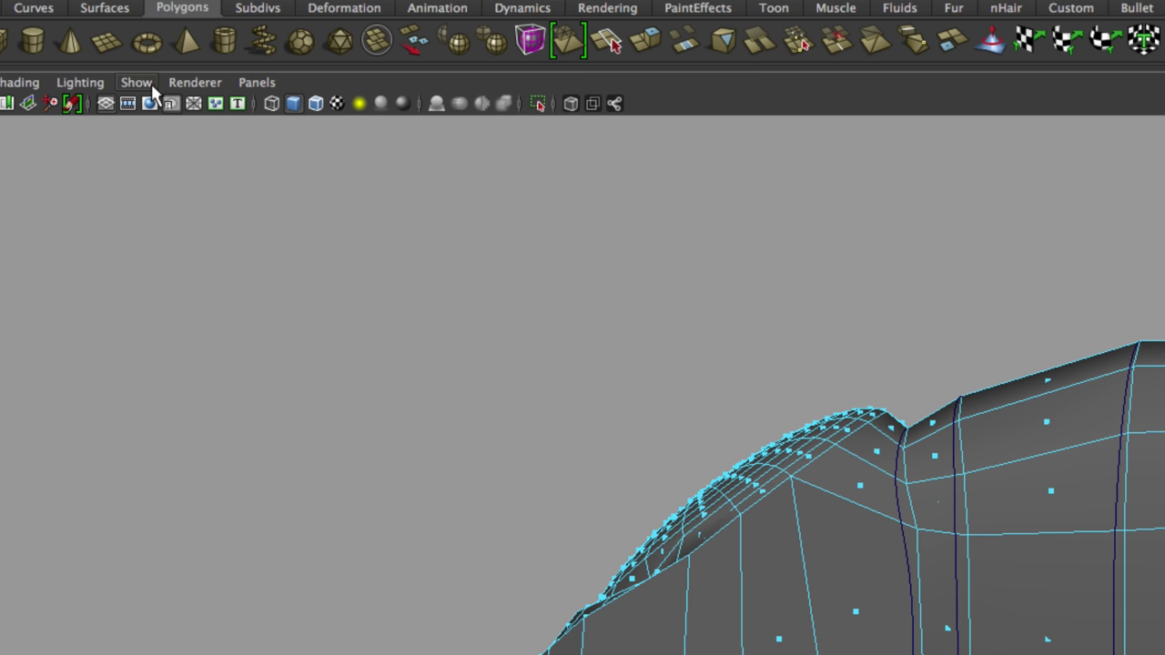
{"action": "left_click", "coordinate": [136, 83]}
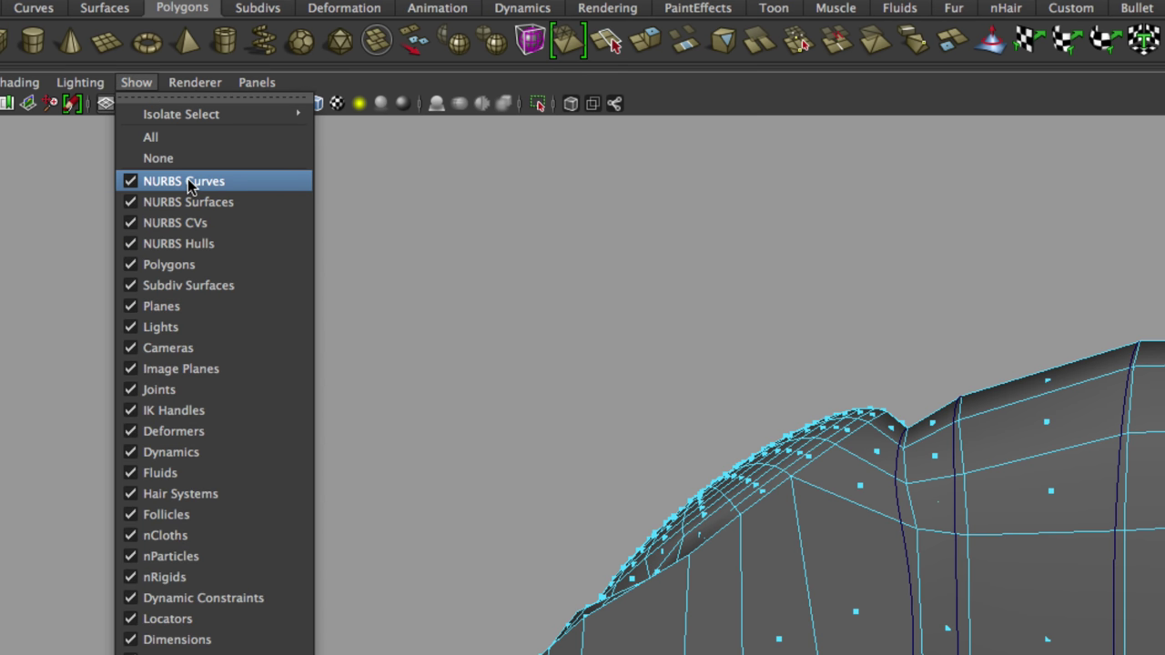
{"action": "left_click", "coordinate": [189, 181]}
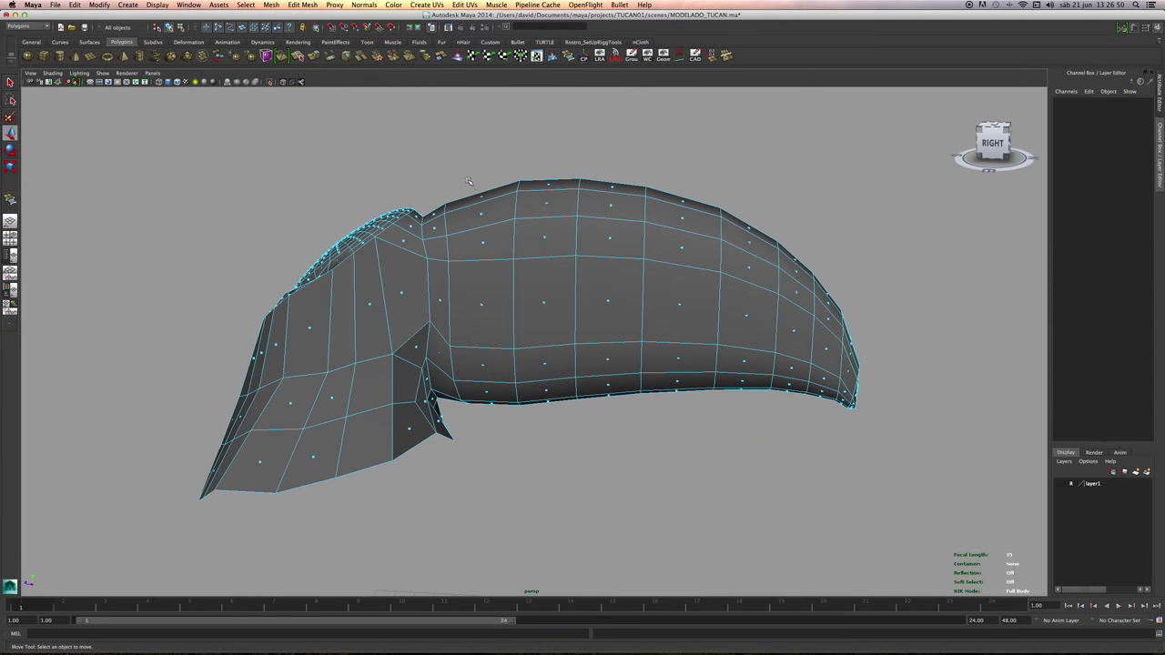
Select the ring of faces at the base of the beak, next to the neck.
{"action": "left_click_drag", "start_coordinate": [460, 141], "coordinate": [900, 452]}
{"action": "left_click_drag", "start_coordinate": [505, 430], "coordinate": [499, 414], "text": "alt"}
{"action": "right_click_drag", "start_coordinate": [499, 415], "coordinate": [616, 429], "text": "alt"}
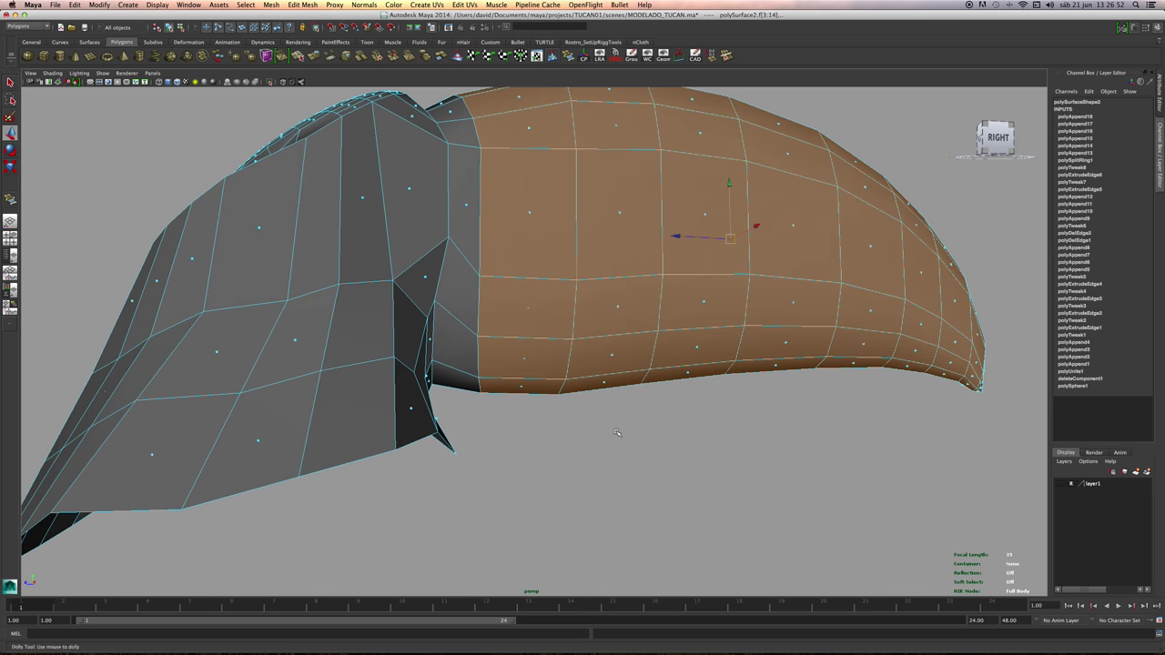
{"action": "left_click_drag", "start_coordinate": [616, 428], "coordinate": [557, 387], "text": "alt"}
{"action": "middle_click_drag", "start_coordinate": [557, 387], "coordinate": [618, 449], "text": "alt"}
{"action": "left_click", "coordinate": [503, 286]}
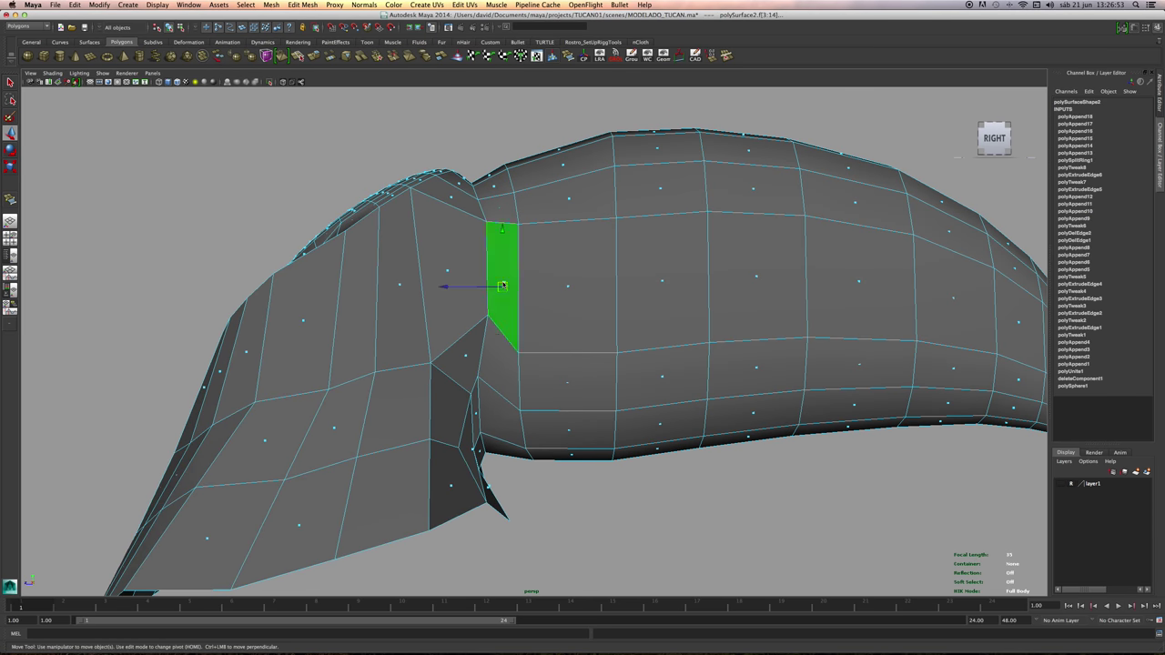
{"action": "double_click", "coordinate": [500, 365], "text": "shift"}
{"action": "right_click_drag", "start_coordinate": [674, 352], "coordinate": [525, 297], "text": "alt"}
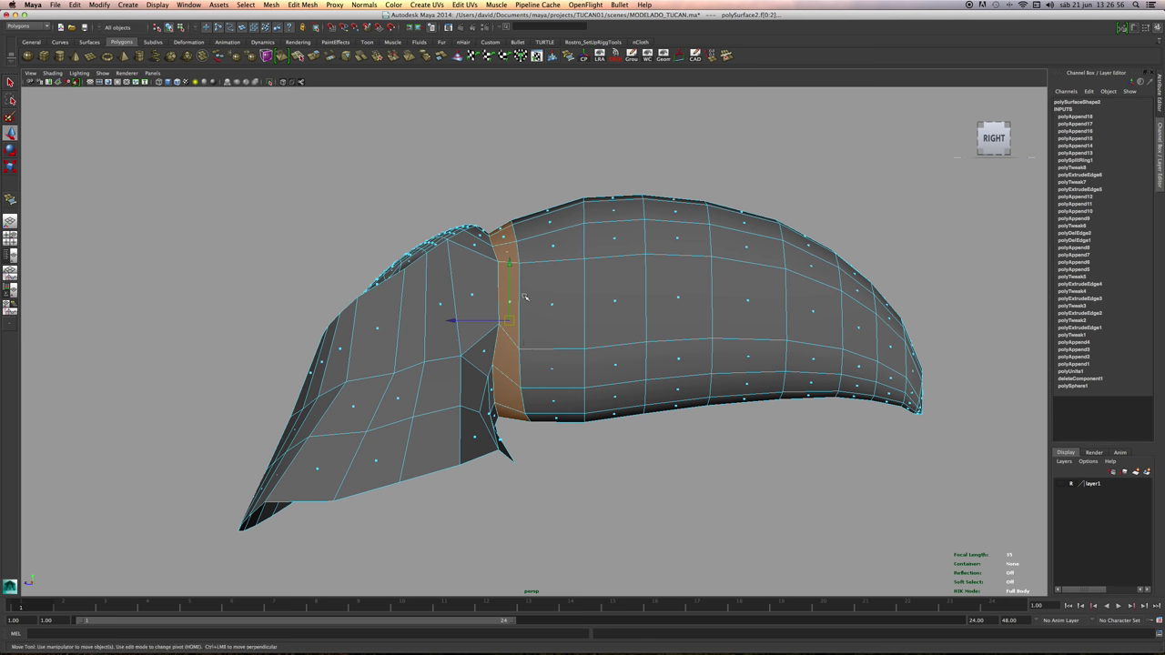
Add all remaining beak faces to the selection and check it from around the model.
{"action": "left_click_drag", "start_coordinate": [1000, 458], "coordinate": [710, 391], "text": "shift"}
{"action": "right_click_drag", "start_coordinate": [403, 356], "coordinate": [446, 377], "text": "alt"}
{"action": "left_click_drag", "start_coordinate": [423, 391], "coordinate": [628, 410], "text": "alt"}
{"action": "right_click_drag", "start_coordinate": [628, 410], "coordinate": [509, 355], "text": "alt"}
{"action": "middle_click_drag", "start_coordinate": [547, 355], "coordinate": [451, 330], "text": "alt"}
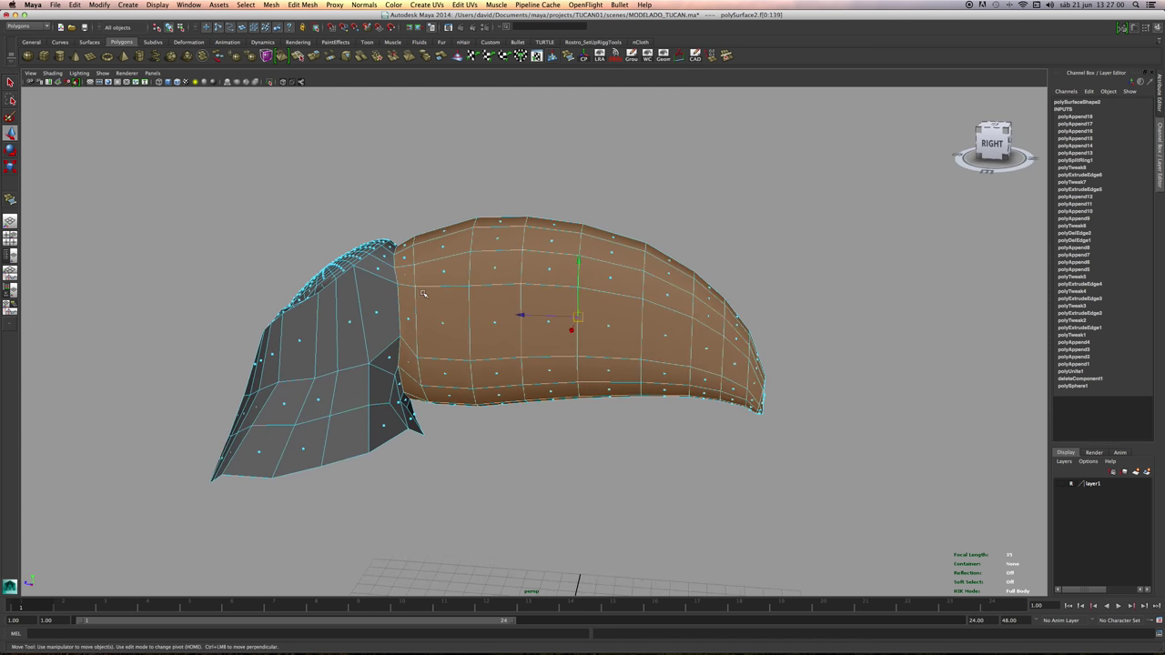
{"action": "left_click_drag", "start_coordinate": [450, 330], "coordinate": [460, 286], "text": "alt"}
{"action": "middle_click_drag", "start_coordinate": [459, 286], "coordinate": [458, 310], "text": "alt"}
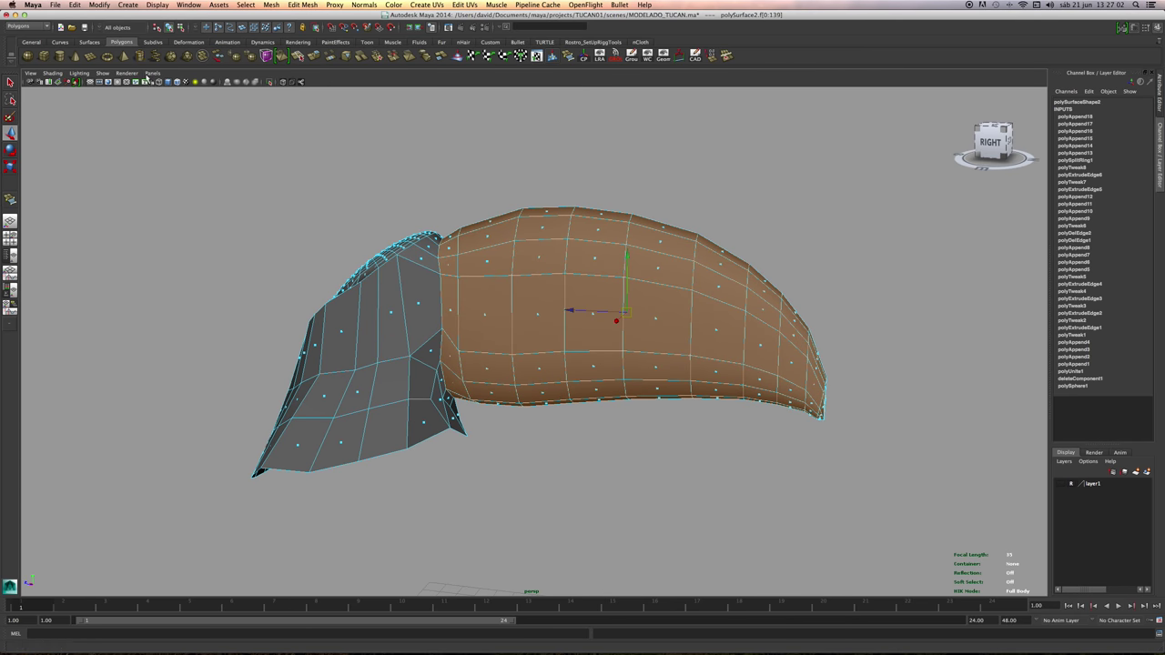
Switch to the saved Persp/UV Texture Editor layout and frame the UVs and the beak.
{"action": "left_click", "coordinate": [149, 75]}
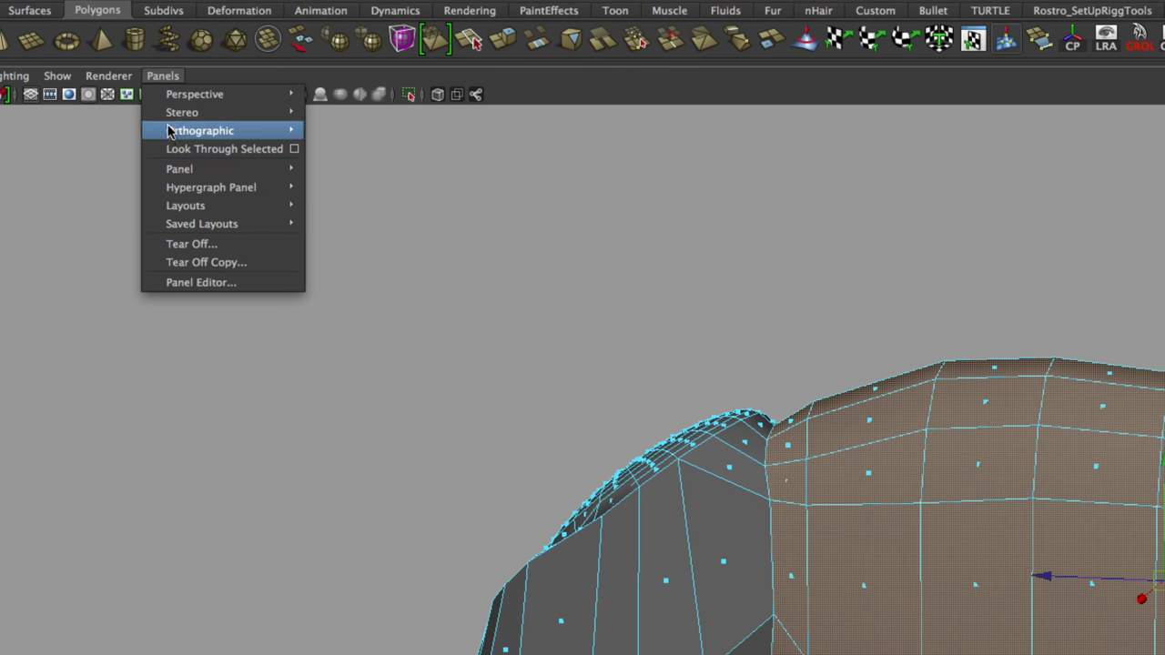
{"action": "mouse_move", "coordinate": [179, 147]}
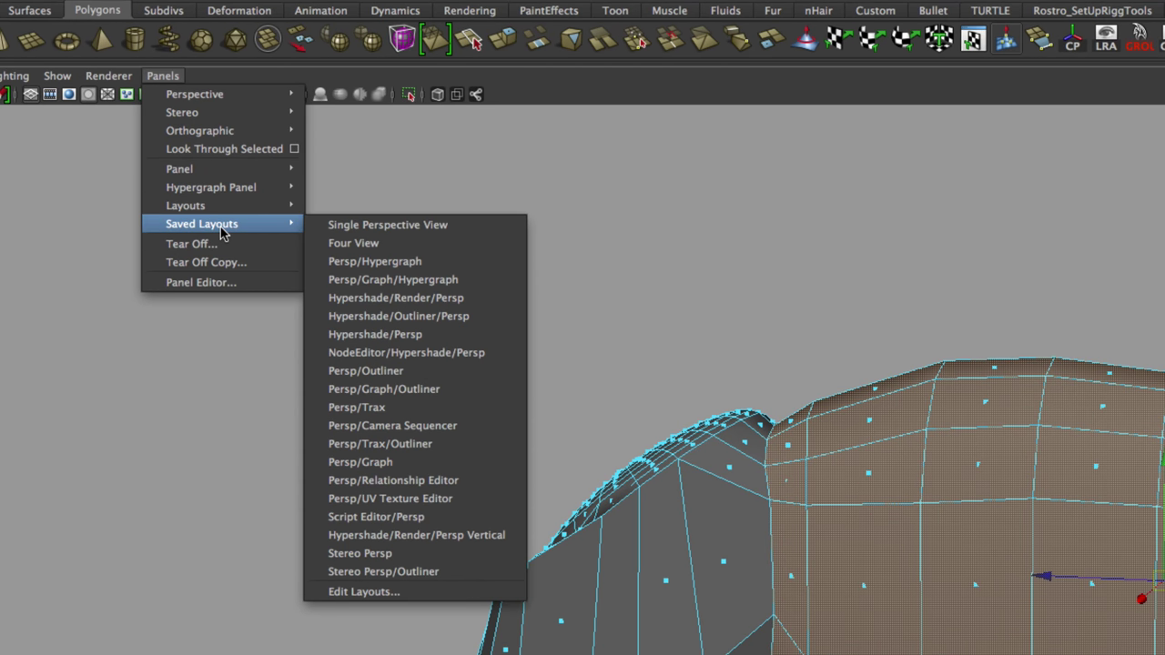
{"action": "left_click", "coordinate": [479, 499]}
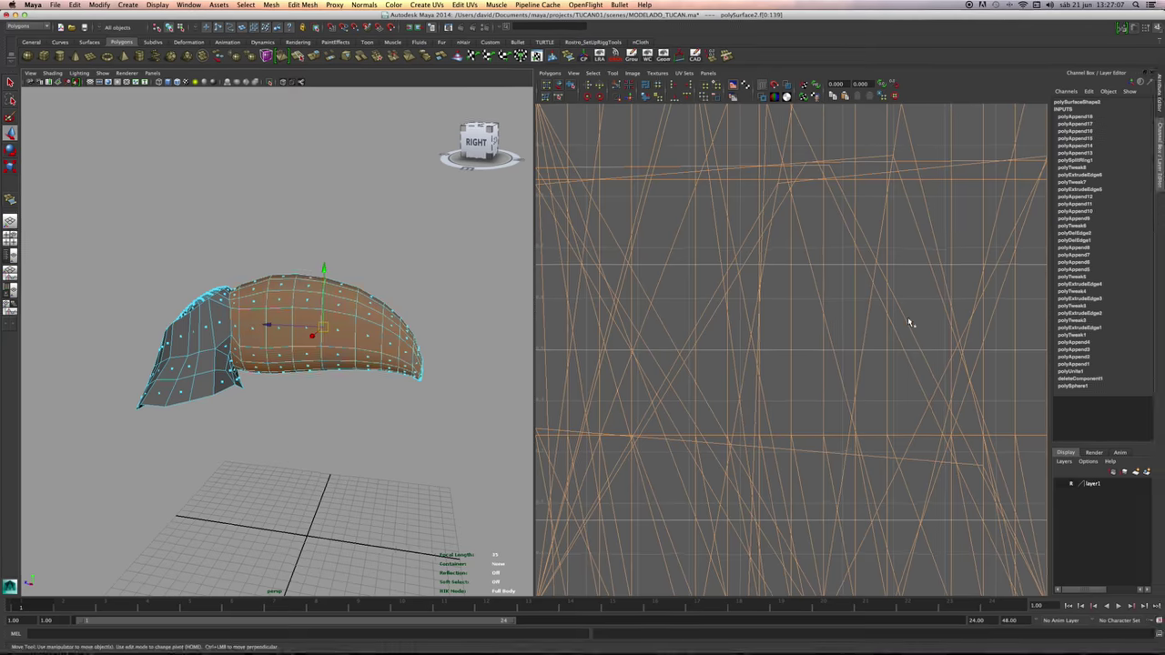
{"action": "right_click_drag", "start_coordinate": [909, 322], "coordinate": [741, 325], "text": "alt"}
{"action": "middle_click_drag", "start_coordinate": [742, 325], "coordinate": [756, 349], "text": "alt"}
{"action": "right_click_drag", "start_coordinate": [364, 305], "coordinate": [442, 314], "text": "alt"}
{"action": "left_click_drag", "start_coordinate": [441, 314], "coordinate": [396, 287], "text": "alt"}
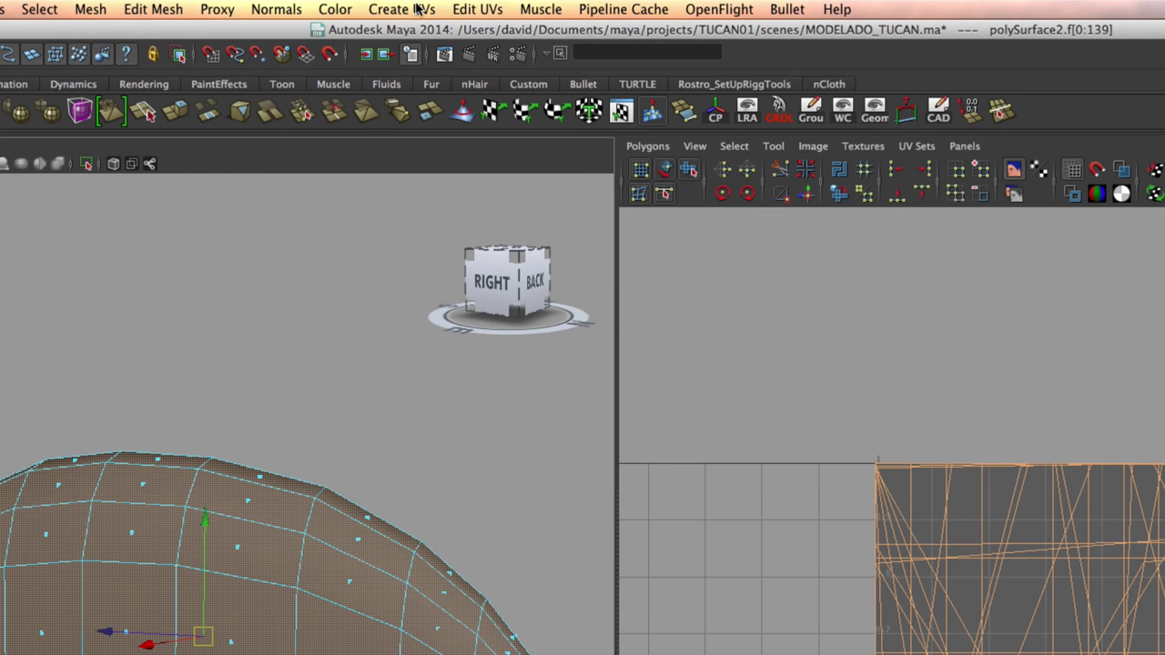
Project UVs onto the selected beak faces with Automatic Mapping, using the reset default settings of 6 planes and fewer pieces.
{"action": "left_click", "coordinate": [429, 5]}
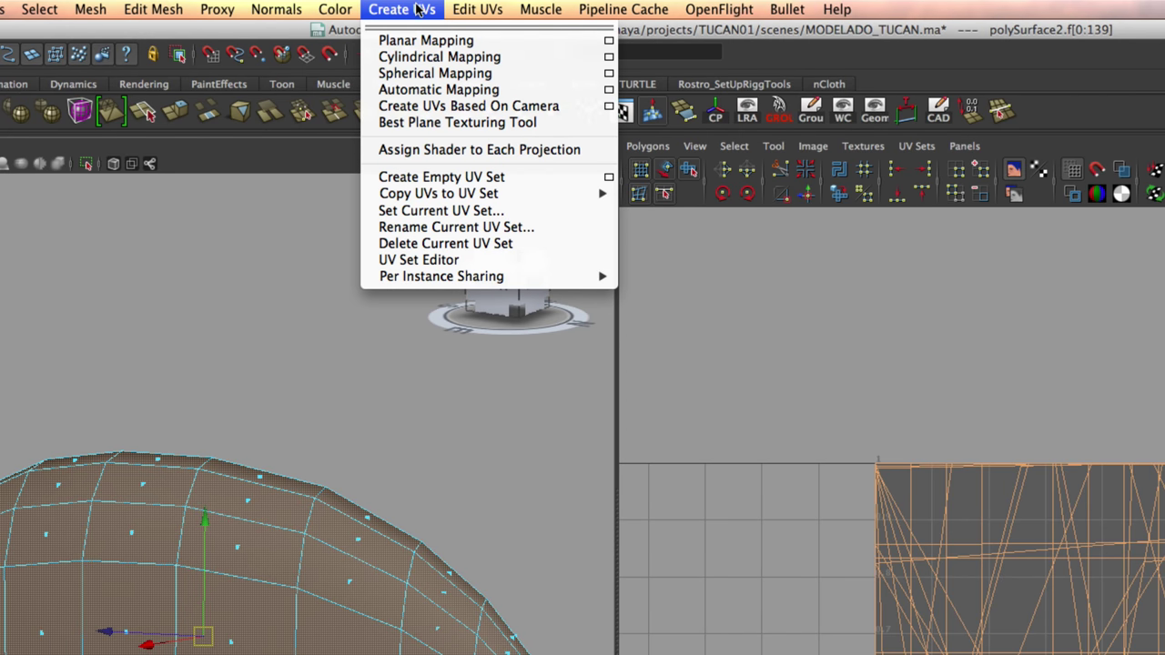
{"action": "left_click", "coordinate": [609, 91]}
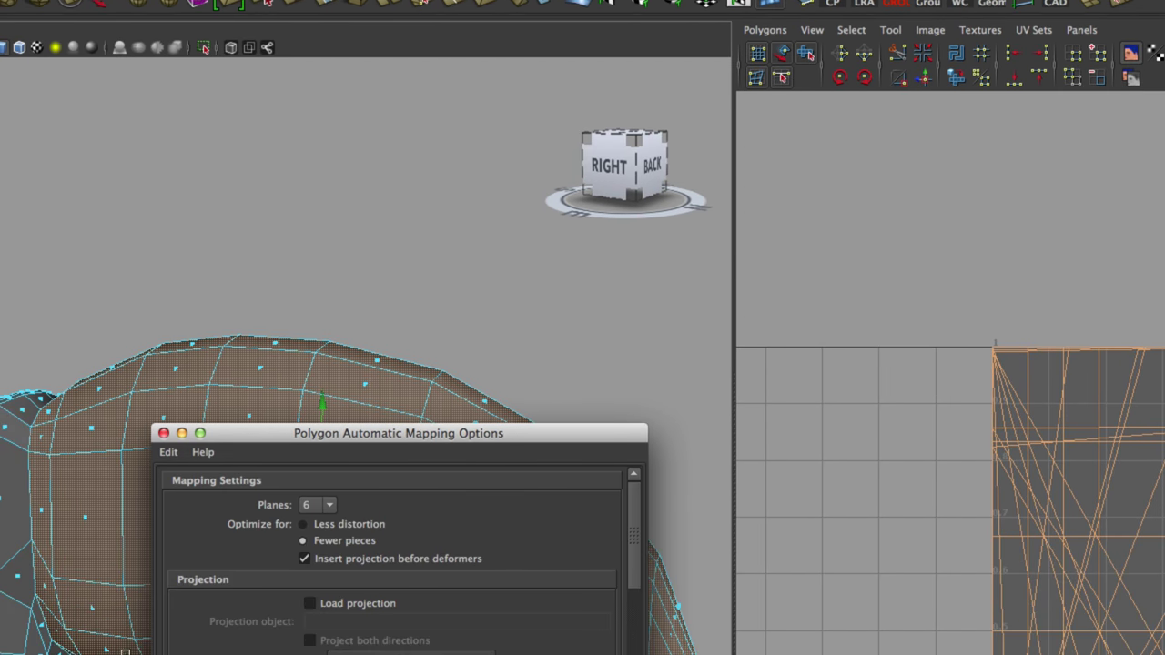
{"action": "left_click", "coordinate": [170, 442]}
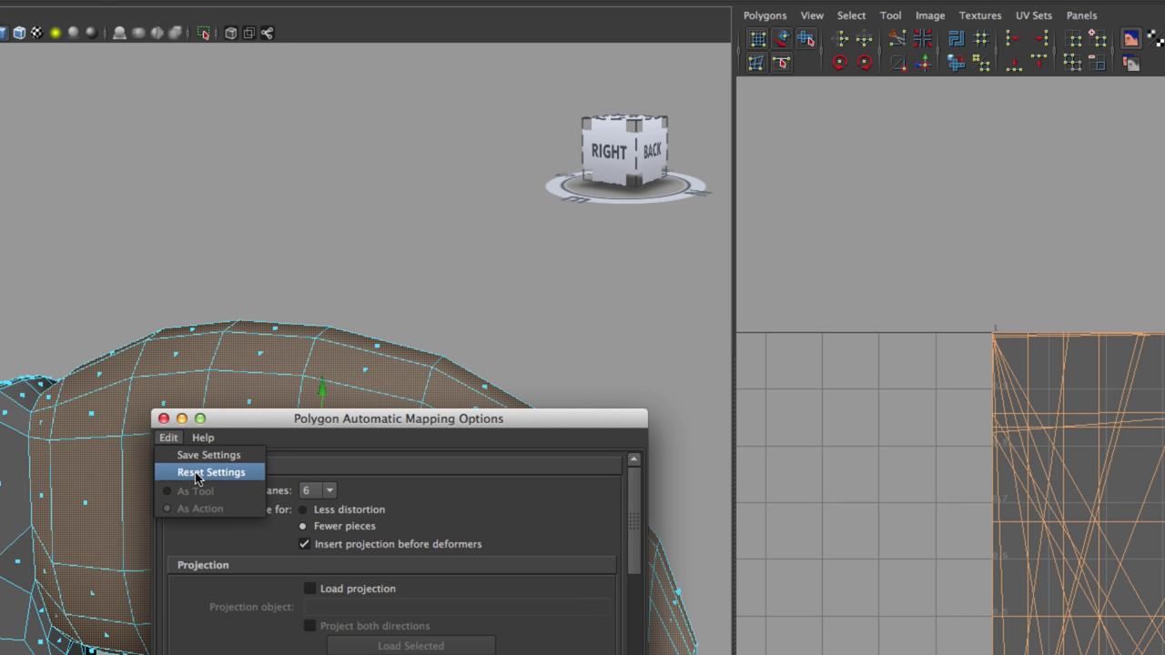
{"action": "left_click", "coordinate": [216, 475]}
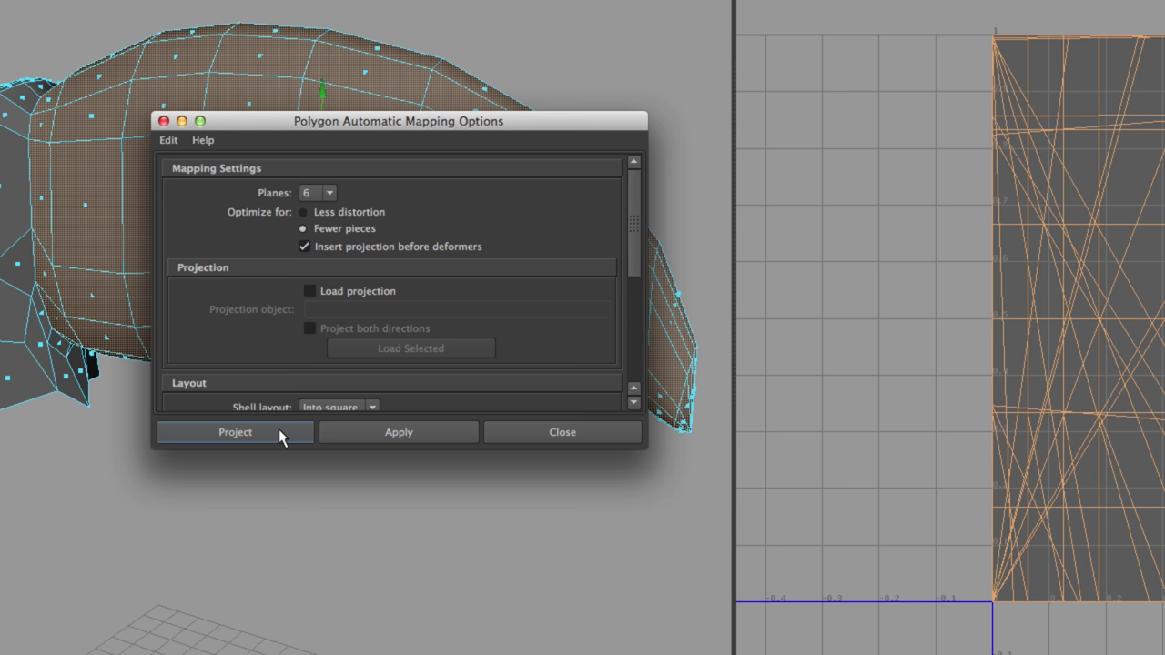
{"action": "left_click", "coordinate": [279, 432]}
{"action": "right_click_drag", "start_coordinate": [1005, 283], "coordinate": [768, 307], "text": "alt"}
{"action": "middle_click_drag", "start_coordinate": [767, 308], "coordinate": [771, 299], "text": "alt"}
{"action": "right_click_drag", "start_coordinate": [771, 298], "coordinate": [942, 367], "text": "alt"}
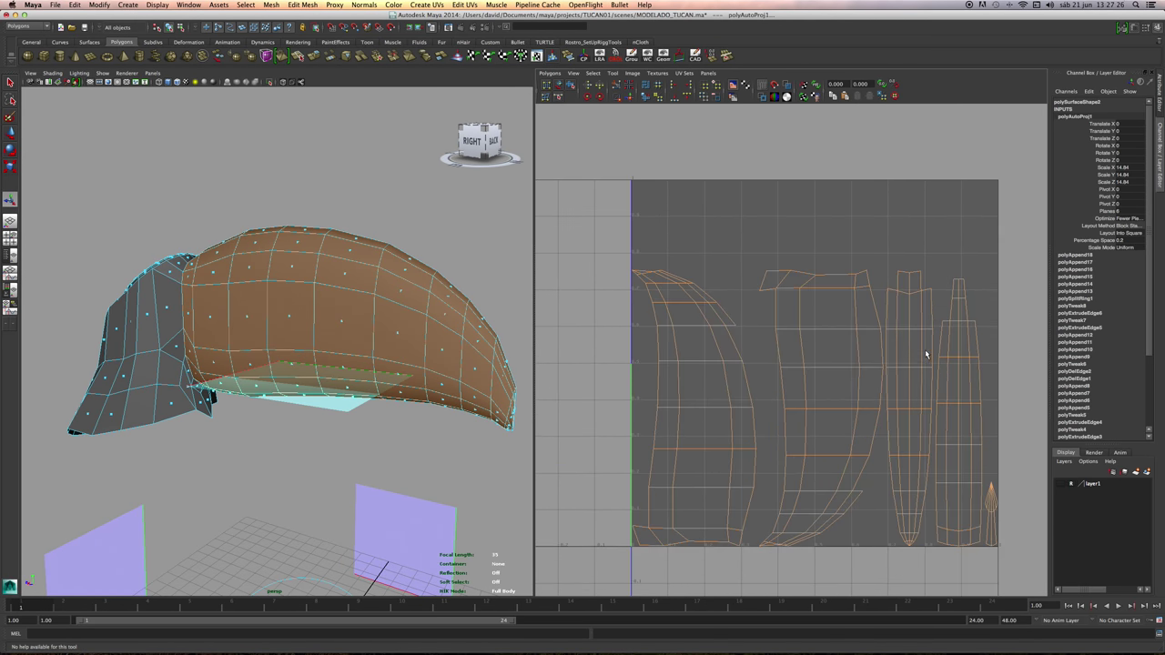
Activate the Move UV Shell tool and select the narrow UV shell that covers the top of the beak.
{"action": "left_click", "coordinate": [561, 87]}
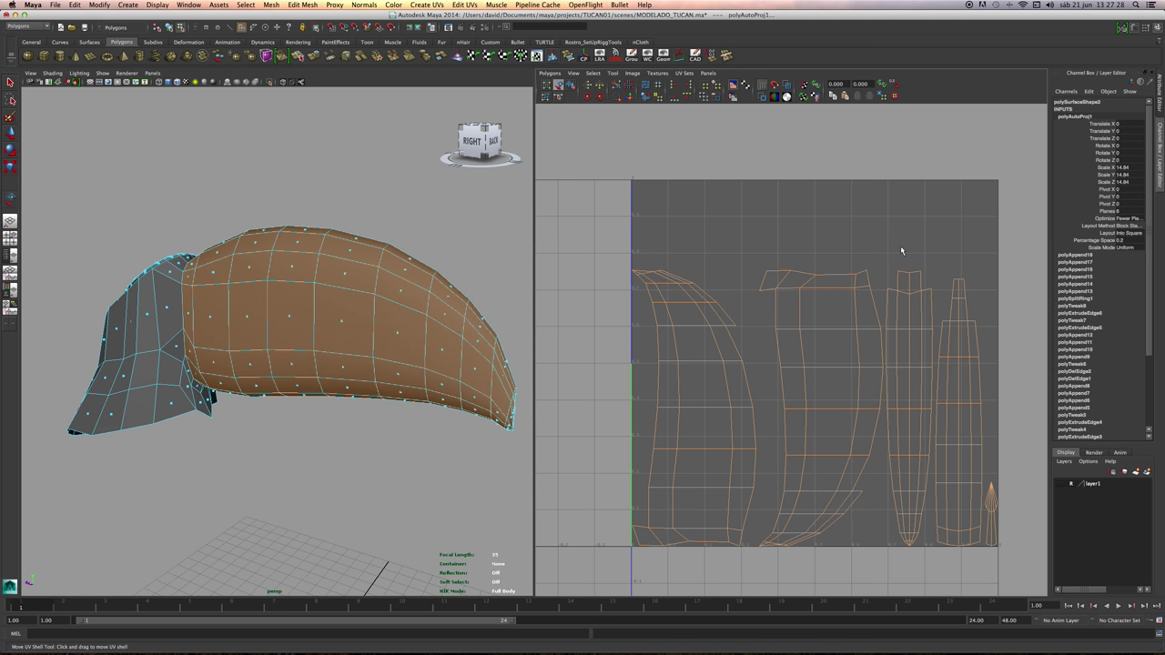
{"action": "left_click_drag", "start_coordinate": [900, 252], "coordinate": [927, 289]}
{"action": "left_click_drag", "start_coordinate": [488, 294], "coordinate": [419, 271], "text": "alt"}
{"action": "key", "text": "super+z"}
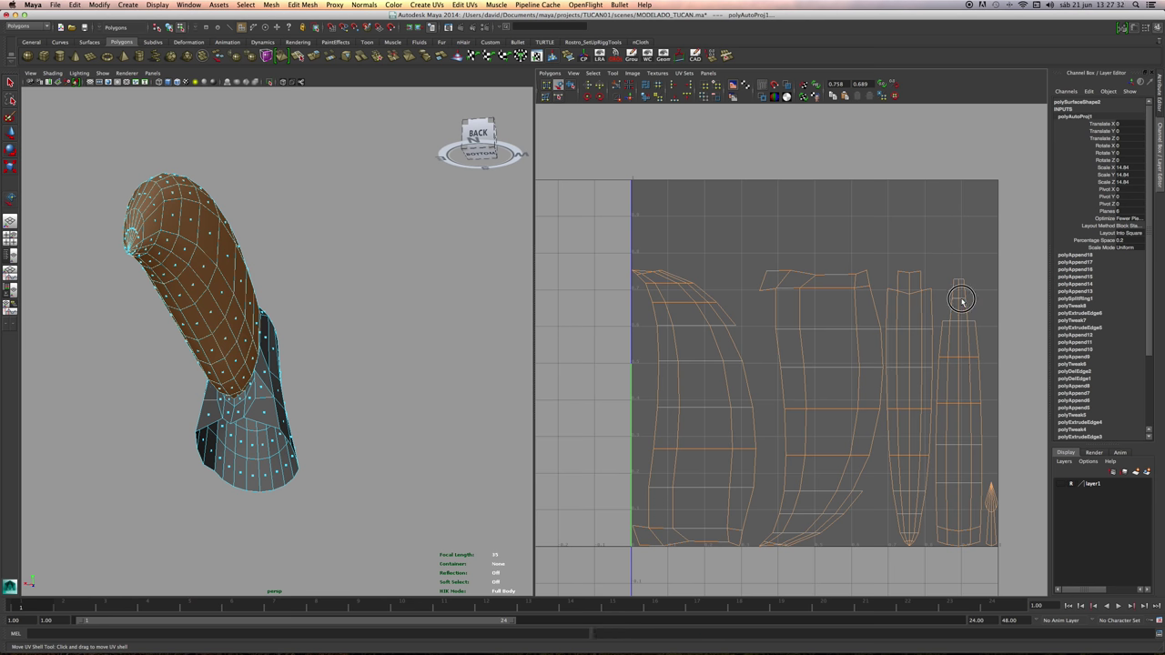
{"action": "left_click", "coordinate": [972, 315]}
{"action": "left_click_drag", "start_coordinate": [454, 360], "coordinate": [364, 432], "text": "alt"}
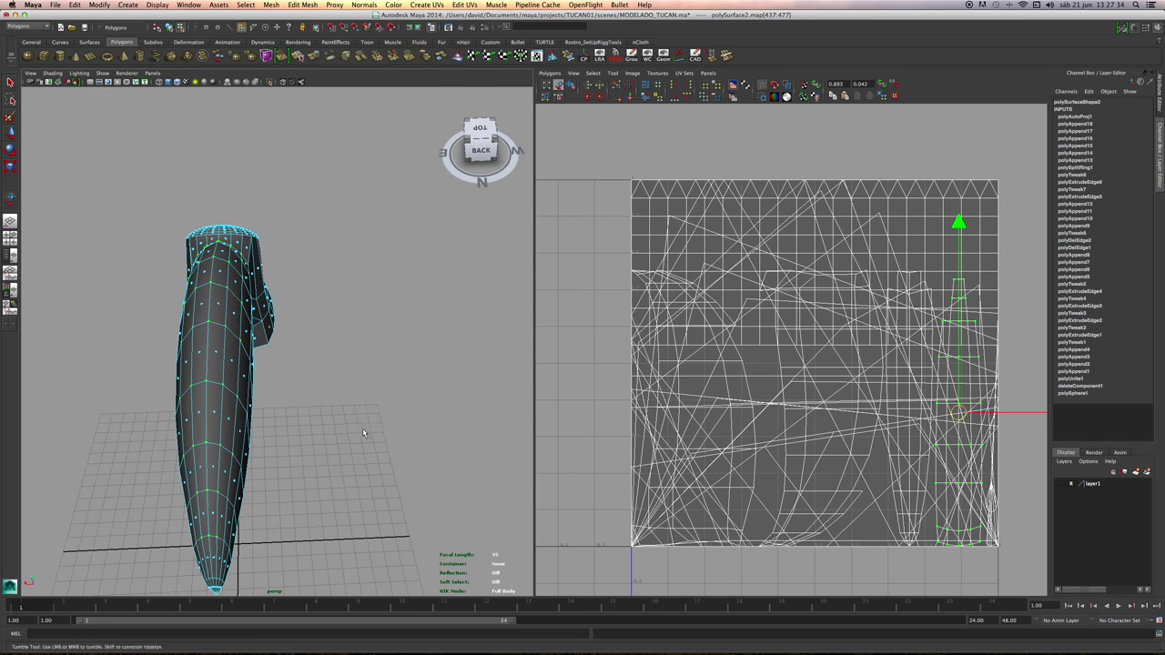
Undo the shell selection, select all the beak's UV shells and move them out of the 0–1 texture square into the empty area beside it.
{"action": "scroll", "coordinate": [364, 432], "scroll_direction": "down", "scroll_amount": 5}
{"action": "key", "text": "super+z"}
{"action": "scroll", "coordinate": [772, 379], "scroll_direction": "down", "scroll_amount": 5}
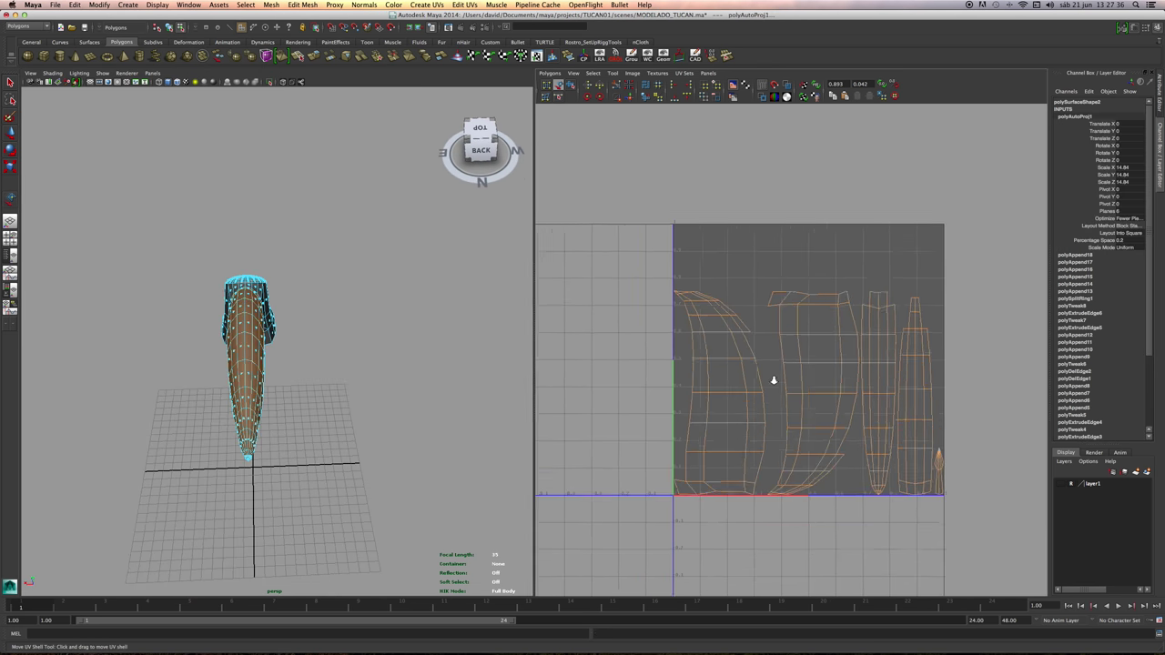
{"action": "left_click_drag", "start_coordinate": [663, 280], "coordinate": [975, 474]}
{"action": "scroll", "coordinate": [962, 387], "scroll_direction": "down", "scroll_amount": 3}
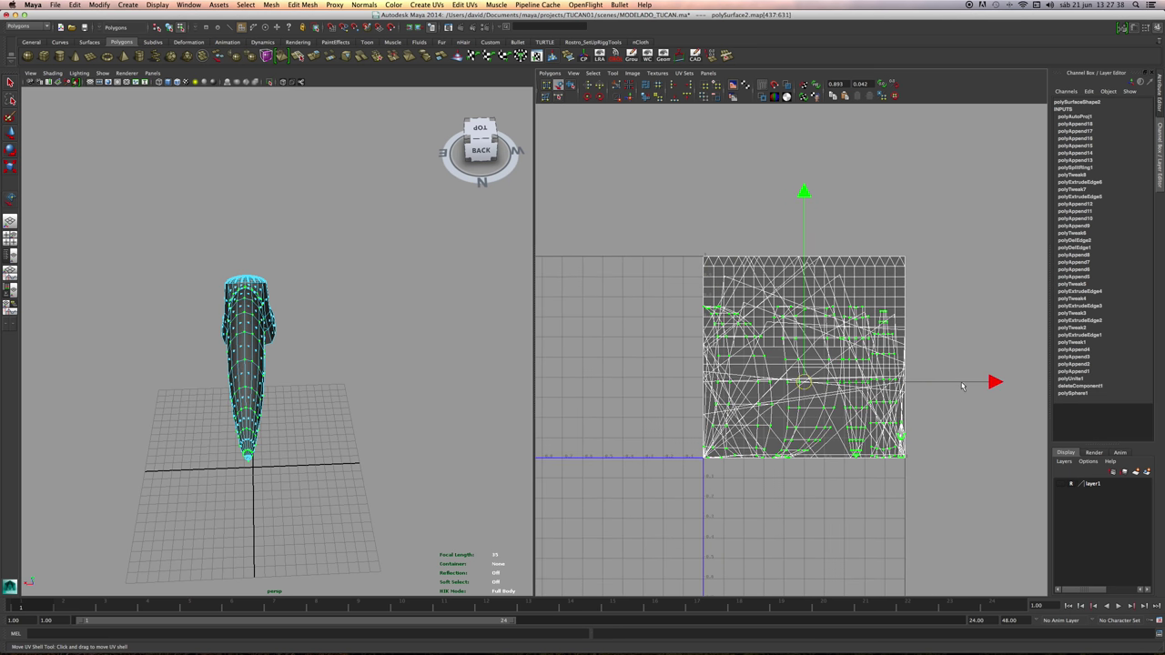
{"action": "left_click_drag", "start_coordinate": [991, 384], "coordinate": [757, 384]}
{"action": "middle_click_drag", "start_coordinate": [692, 394], "coordinate": [749, 350], "text": "alt"}
{"action": "scroll", "coordinate": [749, 351], "scroll_direction": "up", "scroll_amount": 3}
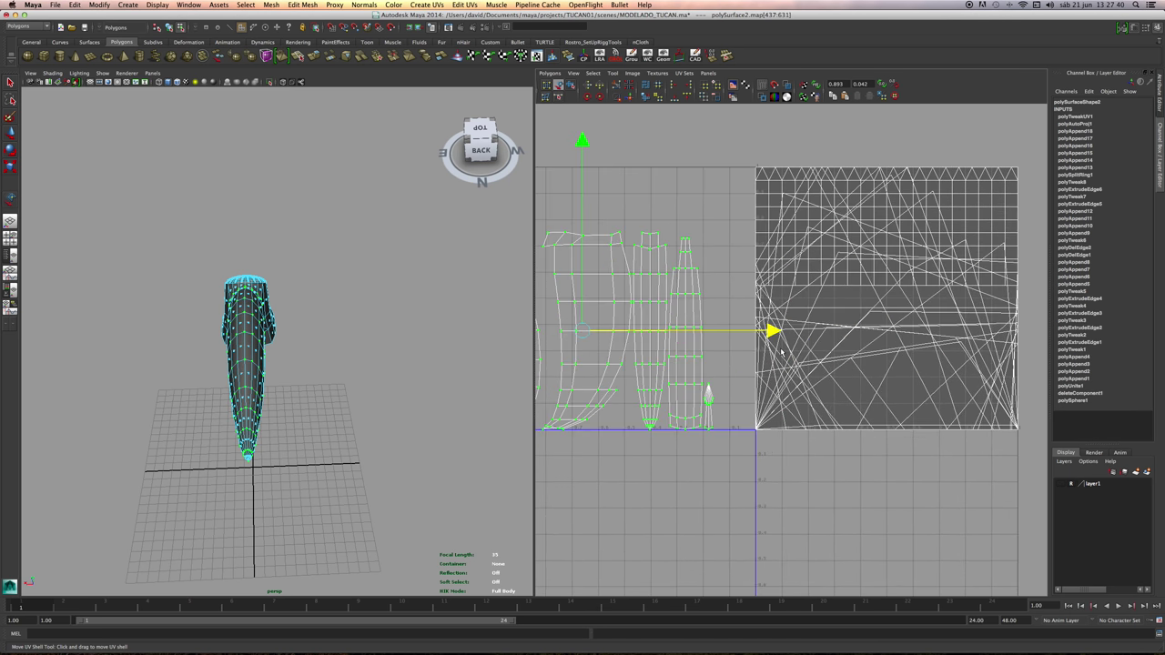
Select only the narrow shell of the beak's top and move it horizontally clear of all the other shells.
{"action": "left_click", "coordinate": [674, 177]}
{"action": "middle_click_drag", "start_coordinate": [683, 224], "coordinate": [719, 279], "text": "alt"}
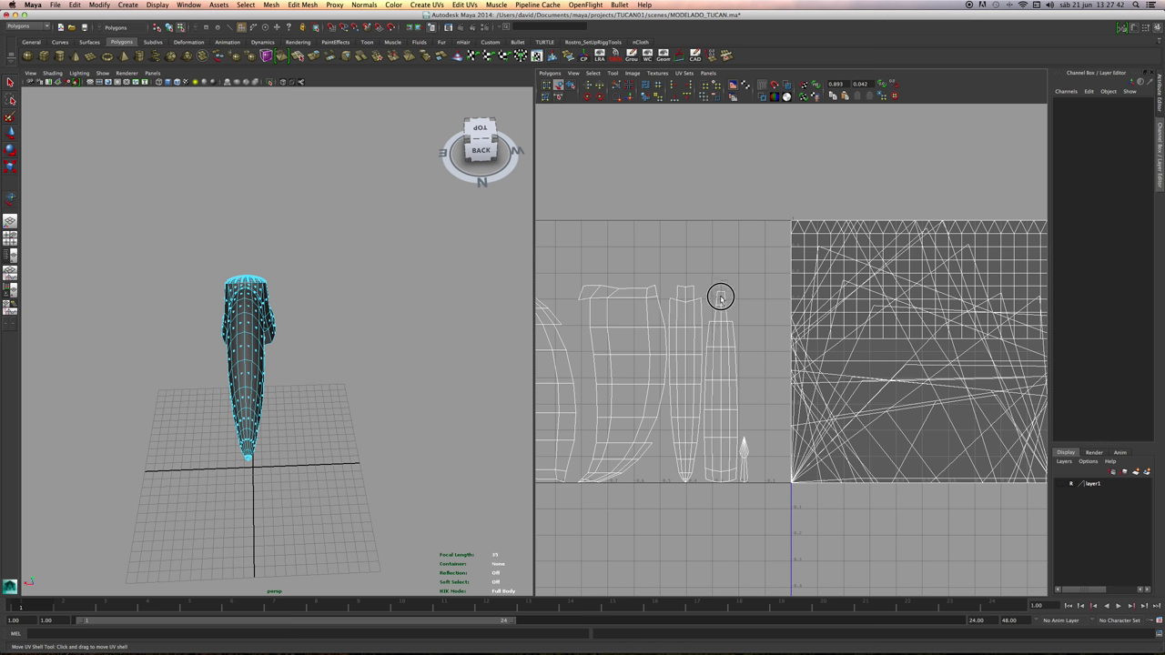
{"action": "left_click", "coordinate": [721, 295]}
{"action": "scroll", "coordinate": [786, 323], "scroll_direction": "down", "scroll_amount": 2}
{"action": "left_click_drag", "start_coordinate": [926, 380], "coordinate": [699, 379]}
{"action": "middle_click_drag", "start_coordinate": [699, 379], "coordinate": [1066, 377], "text": "alt"}
{"action": "left_click_drag", "start_coordinate": [1017, 380], "coordinate": [946, 381]}
{"action": "scroll", "coordinate": [901, 393], "scroll_direction": "up", "scroll_amount": 3}
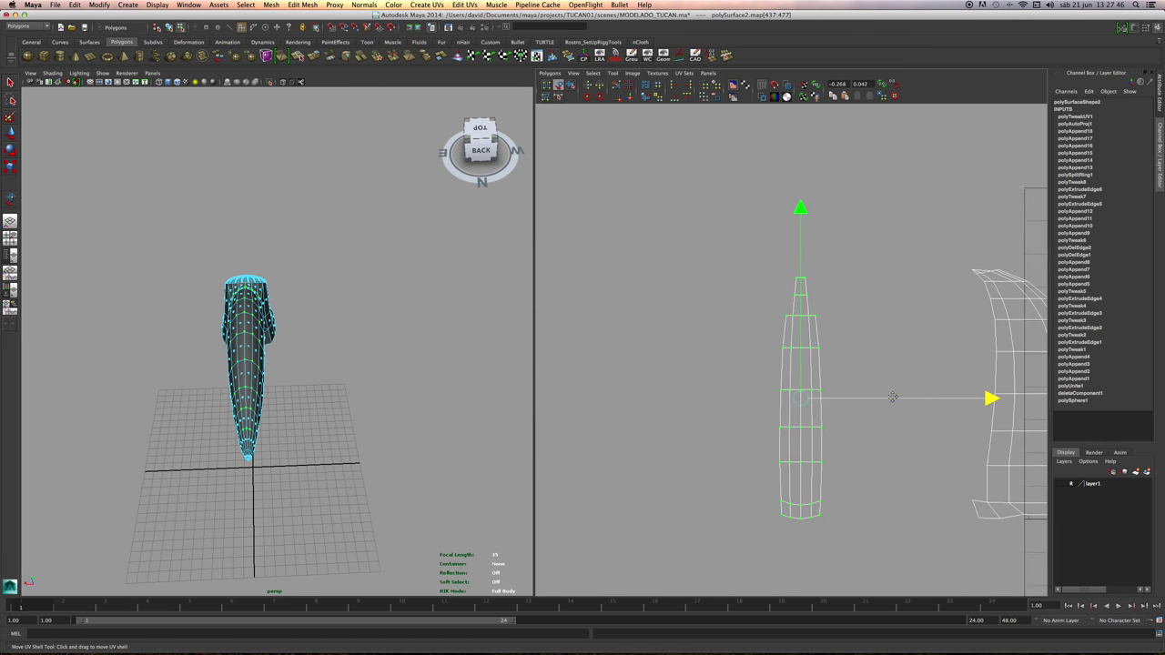
Switch to edge selection and select the border edges along the narrow shell's long side that faces the other beak shells.
{"action": "middle_click_drag", "start_coordinate": [892, 396], "coordinate": [866, 402], "text": "alt"}
{"action": "scroll", "coordinate": [847, 368], "scroll_direction": "up", "scroll_amount": 3}
{"action": "right_click_drag", "start_coordinate": [777, 297], "coordinate": [772, 274]}
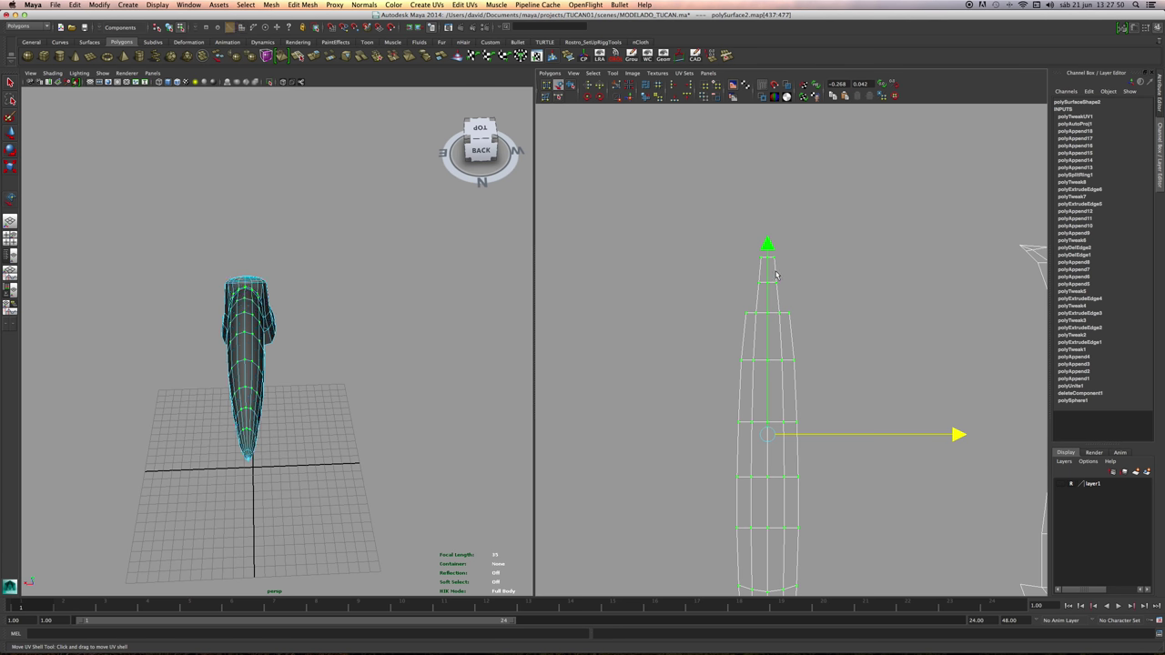
{"action": "left_click", "coordinate": [775, 275]}
{"action": "middle_click_drag", "start_coordinate": [793, 356], "coordinate": [757, 270], "text": "alt"}
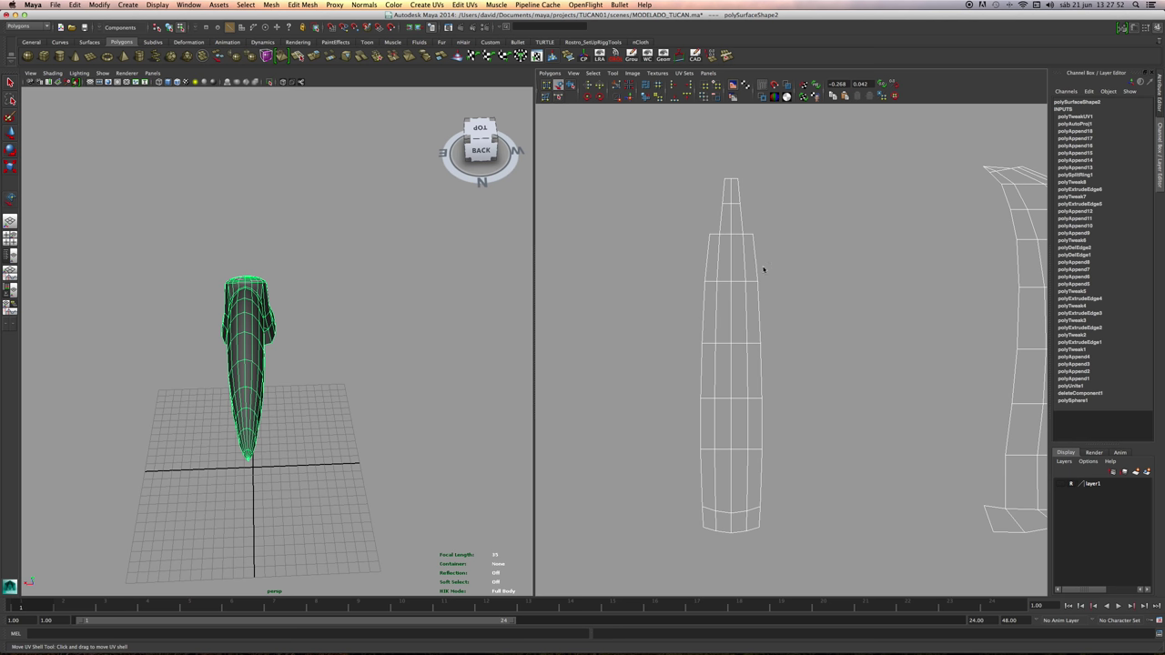
{"action": "left_click", "coordinate": [547, 85]}
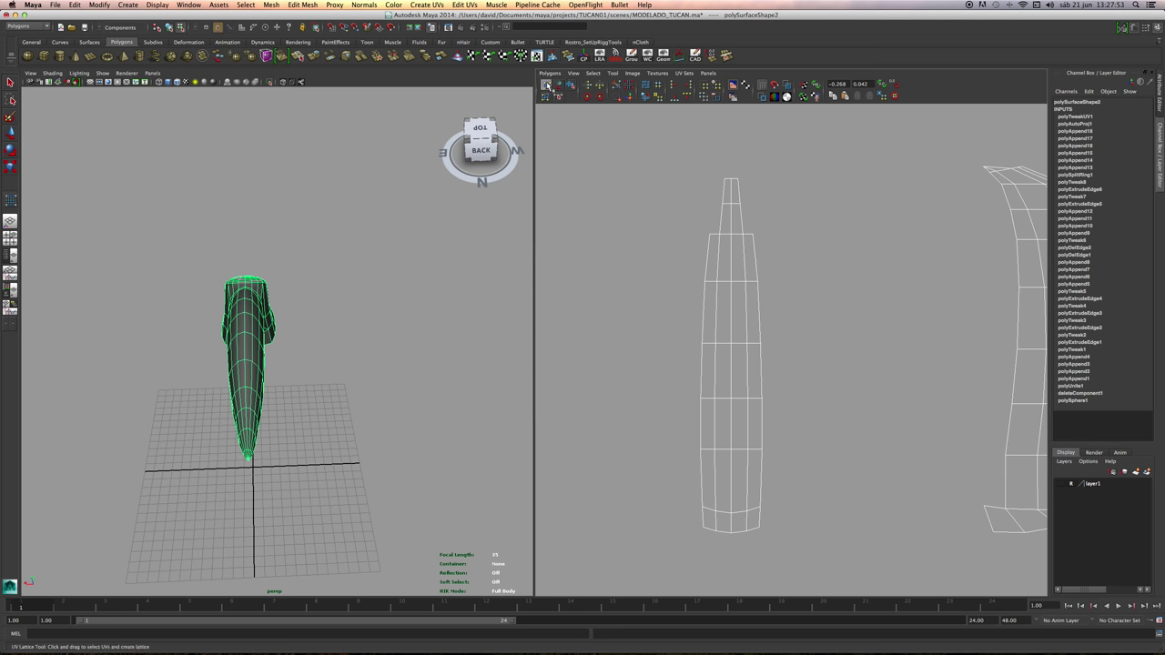
{"action": "right_click_drag", "start_coordinate": [749, 238], "coordinate": [752, 220]}
{"action": "left_click", "coordinate": [755, 260]}
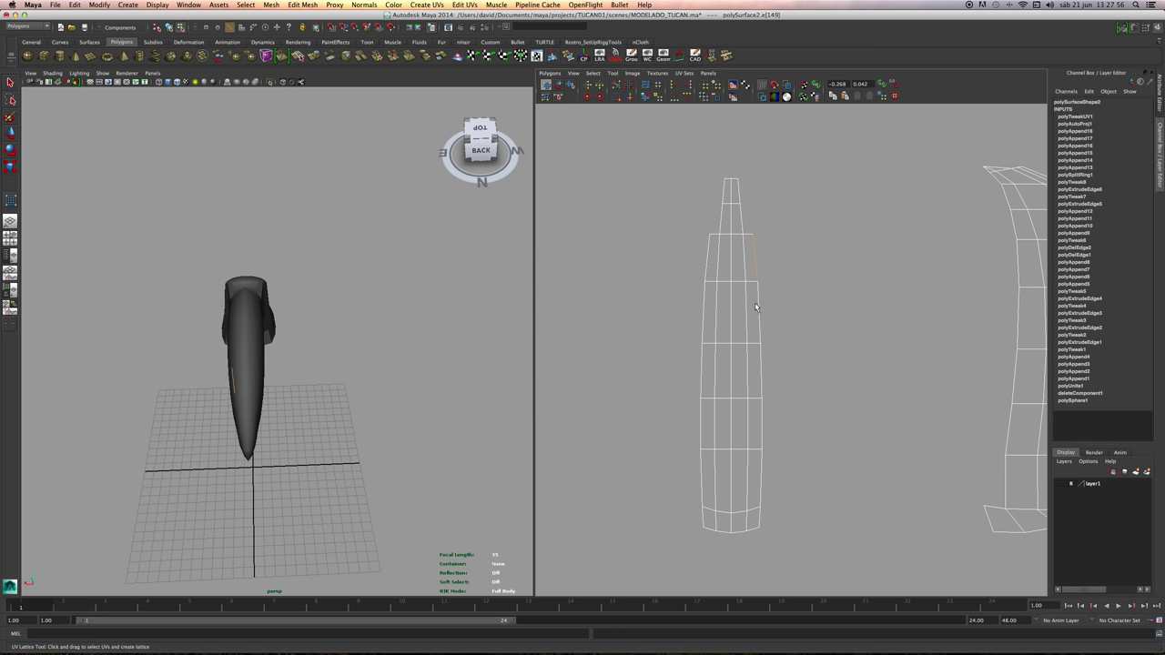
{"action": "left_click", "coordinate": [759, 310], "text": "shift"}
{"action": "left_click_drag", "start_coordinate": [758, 410], "coordinate": [781, 435], "text": "shift"}
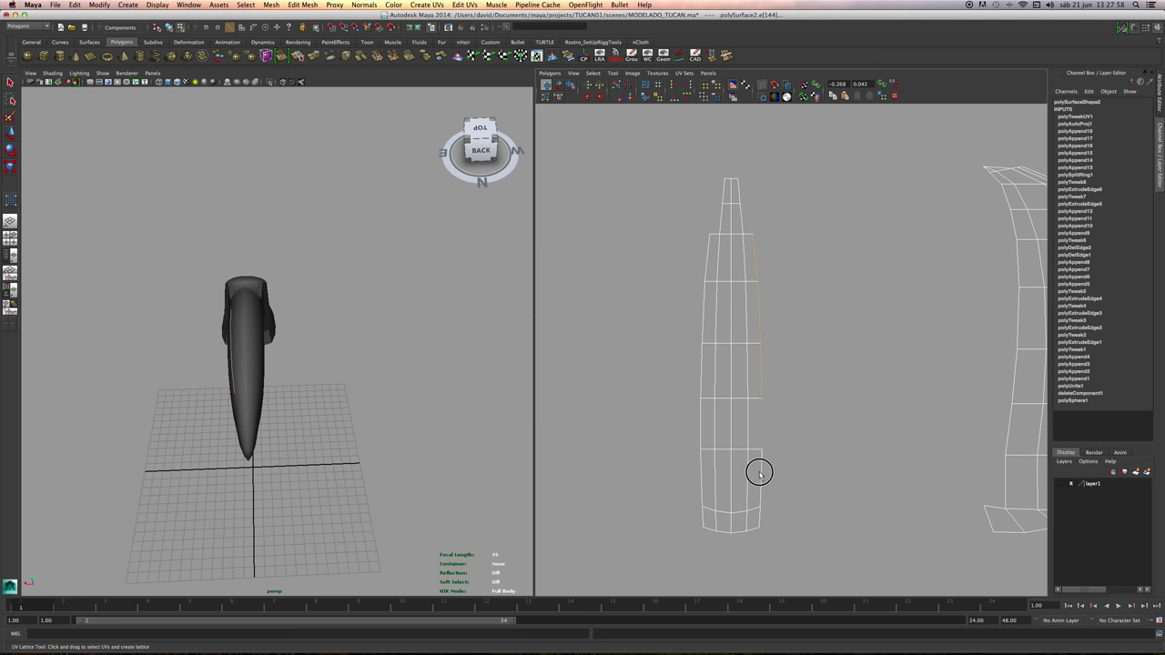
{"action": "left_click", "coordinate": [759, 473], "text": "shift"}
Move and sew the selected border edges to join the narrow top shell to the beak's side shell.
{"action": "right_click_drag", "start_coordinate": [847, 397], "coordinate": [751, 395], "text": "alt"}
{"action": "middle_click_drag", "start_coordinate": [915, 350], "coordinate": [728, 350], "text": "alt"}
{"action": "right_click_drag", "start_coordinate": [727, 351], "coordinate": [635, 354], "text": "alt"}
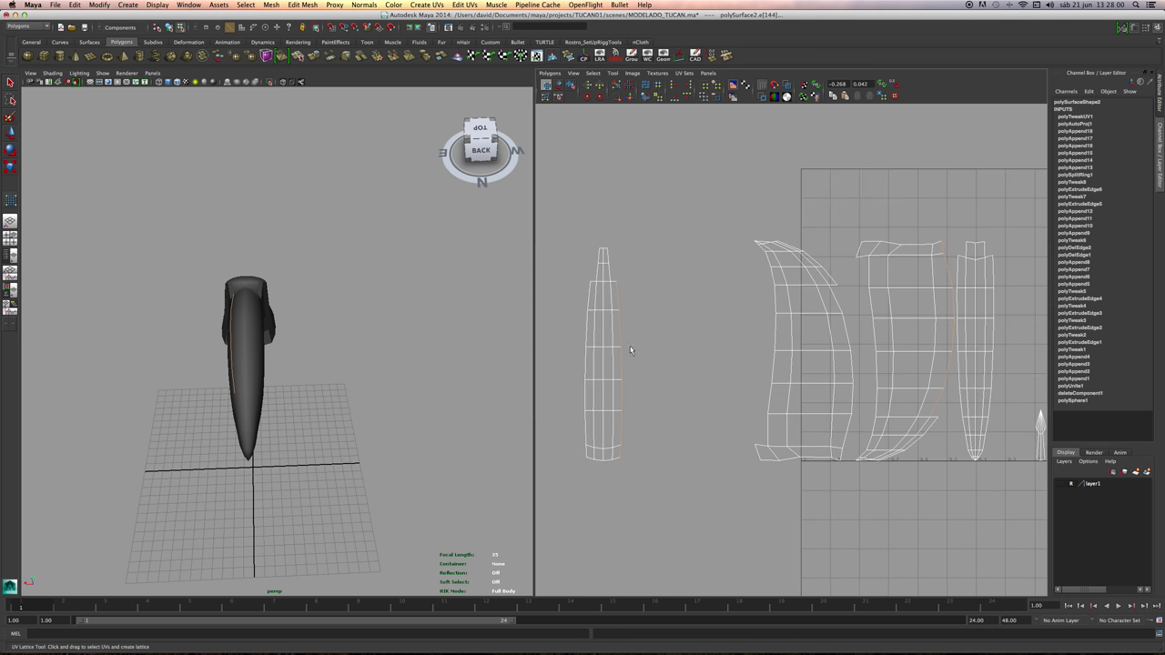
{"action": "middle_click_drag", "start_coordinate": [635, 354], "coordinate": [675, 385], "text": "alt"}
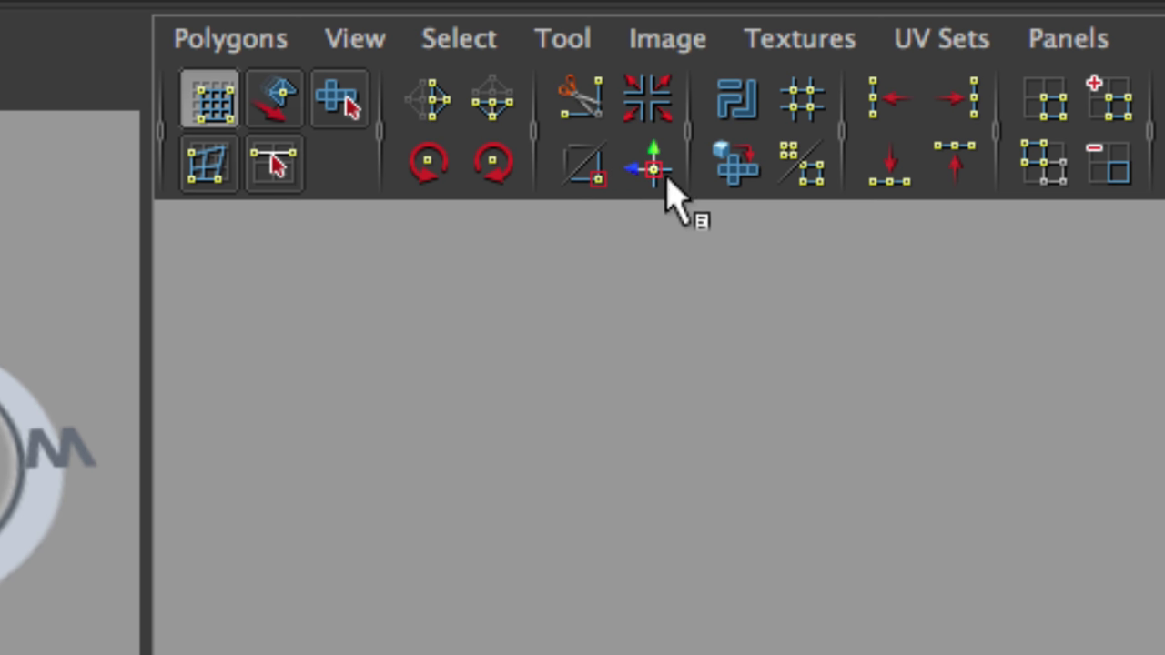
{"action": "left_click", "coordinate": [656, 176]}
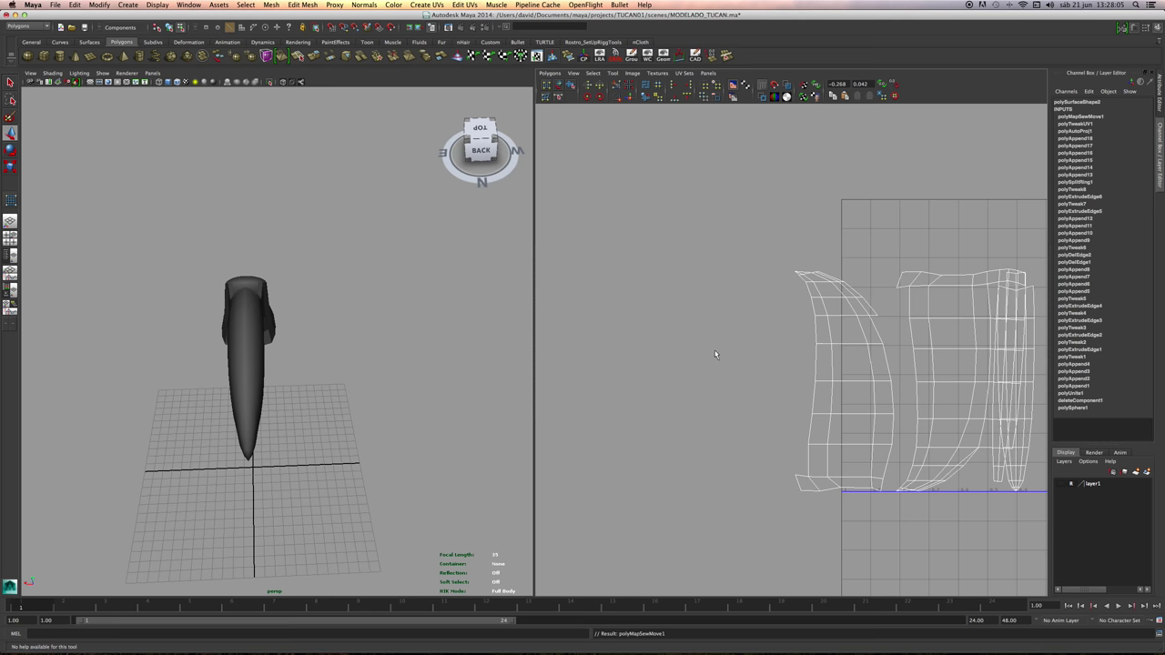
{"action": "key", "text": "super+space"}
{"action": "right_click_drag", "start_coordinate": [972, 341], "coordinate": [812, 353], "text": "alt"}
{"action": "middle_click_drag", "start_coordinate": [924, 334], "coordinate": [745, 341], "text": "alt"}
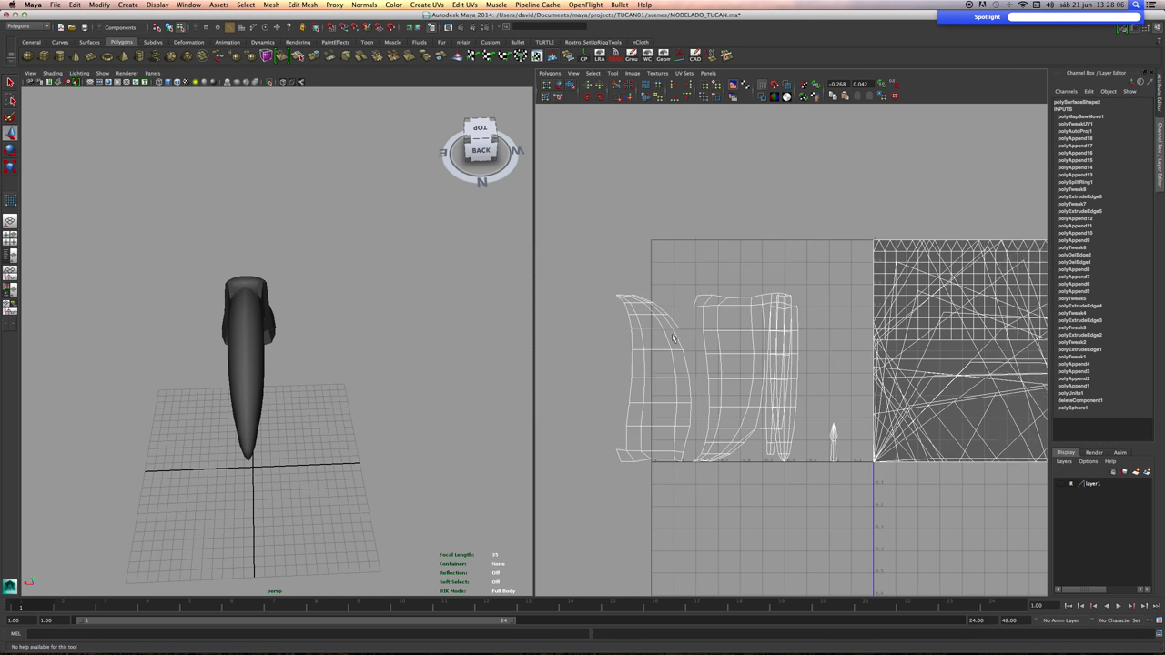
{"action": "right_click_drag", "start_coordinate": [619, 330], "coordinate": [717, 327], "text": "alt"}
Select the pointed narrow shell overlapping the sewn strip and move it horizontally past the curved side shell into empty space.
{"action": "left_click", "coordinate": [547, 86]}
{"action": "left_click_drag", "start_coordinate": [707, 271], "coordinate": [731, 300]}
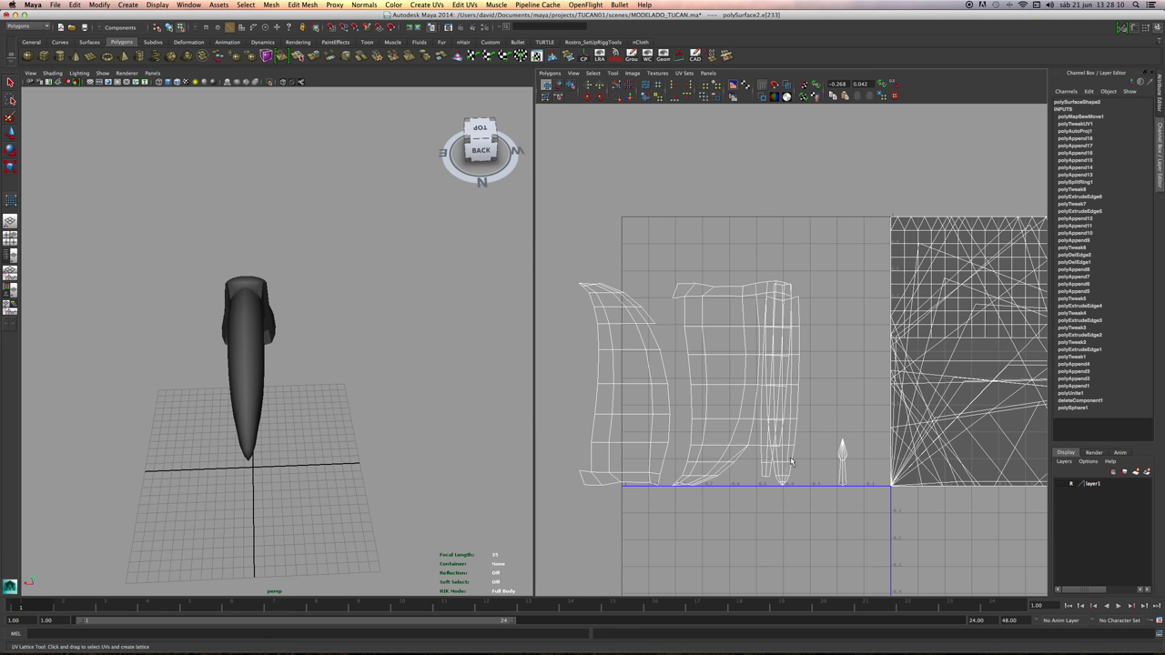
{"action": "left_click", "coordinate": [558, 86]}
{"action": "left_click", "coordinate": [799, 356]}
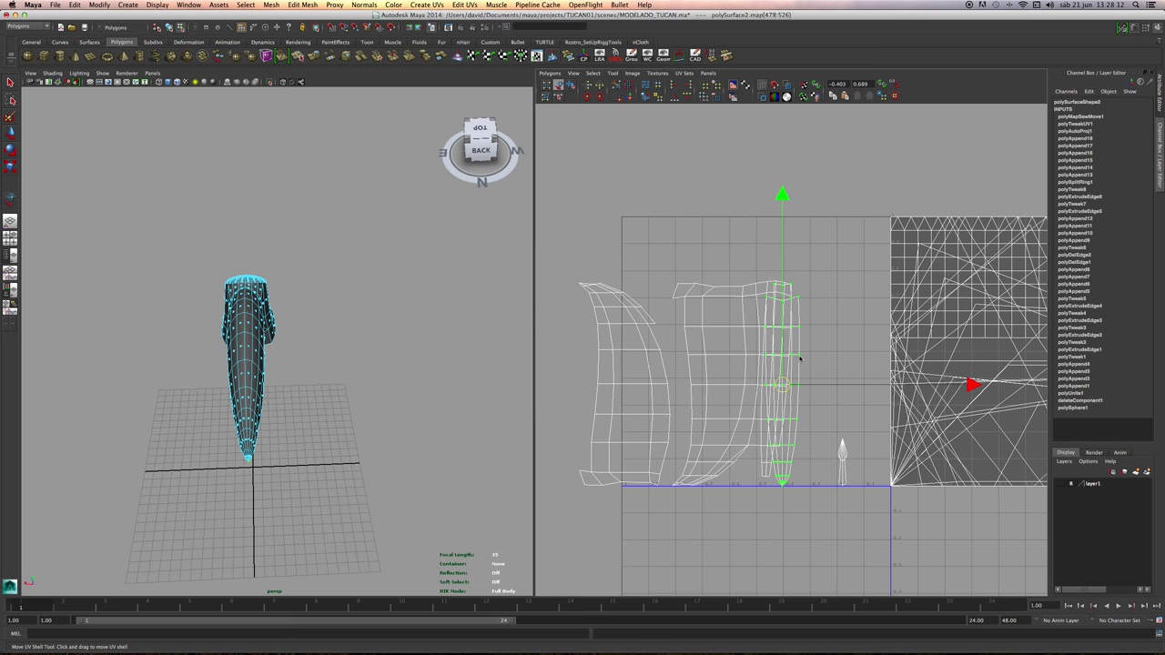
{"action": "left_click", "coordinate": [757, 387]}
{"action": "key", "text": "super+z"}
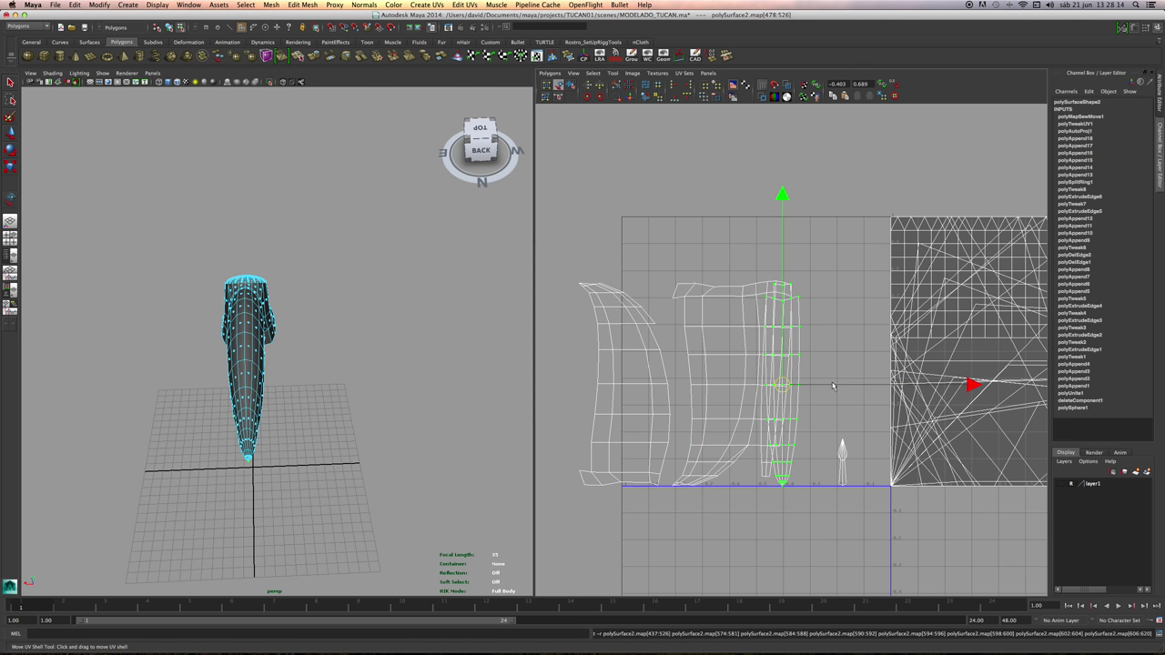
{"action": "left_click_drag", "start_coordinate": [969, 384], "coordinate": [692, 388]}
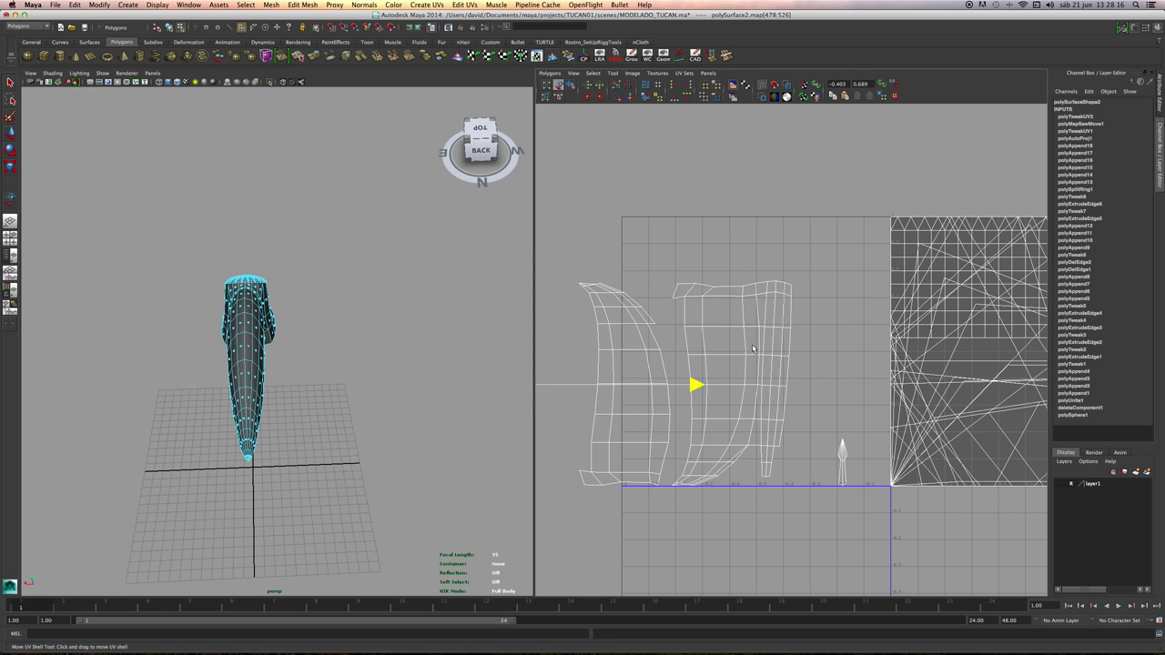
Move the joined side-and-top shell horizontally into the empty space beyond the pointed narrow shell.
{"action": "middle_click_drag", "start_coordinate": [771, 339], "coordinate": [909, 303], "text": "alt"}
{"action": "left_click", "coordinate": [877, 254]}
{"action": "right_click_drag", "start_coordinate": [877, 254], "coordinate": [838, 292], "text": "alt"}
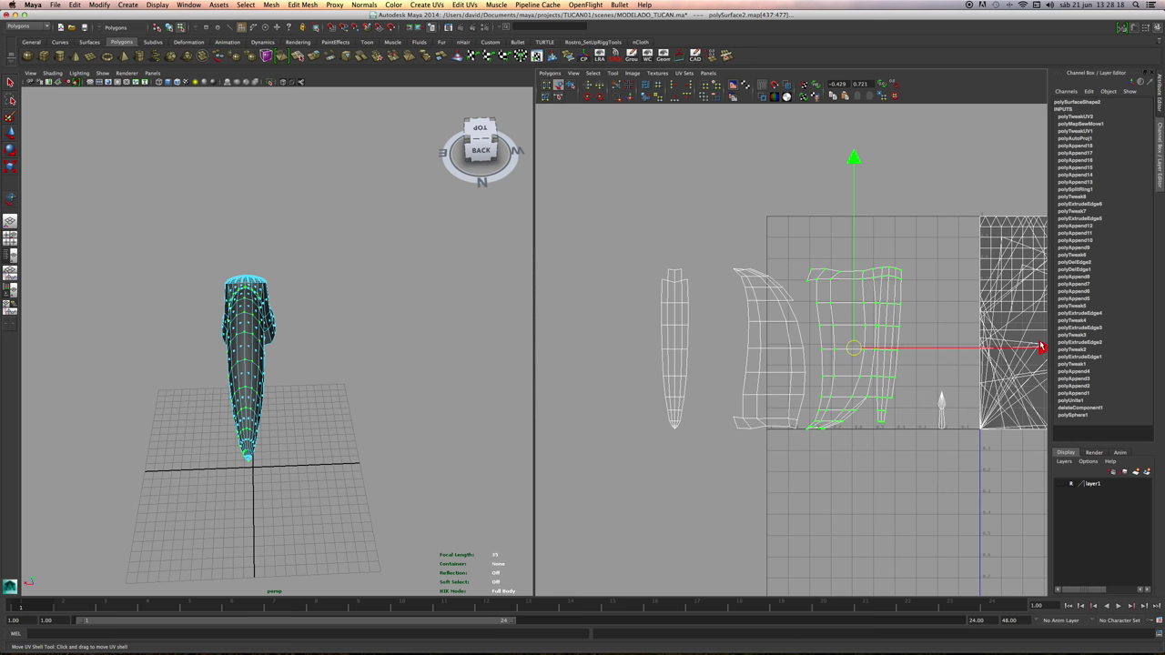
{"action": "left_click_drag", "start_coordinate": [1042, 348], "coordinate": [738, 348]}
{"action": "middle_click_drag", "start_coordinate": [582, 353], "coordinate": [846, 363], "text": "alt"}
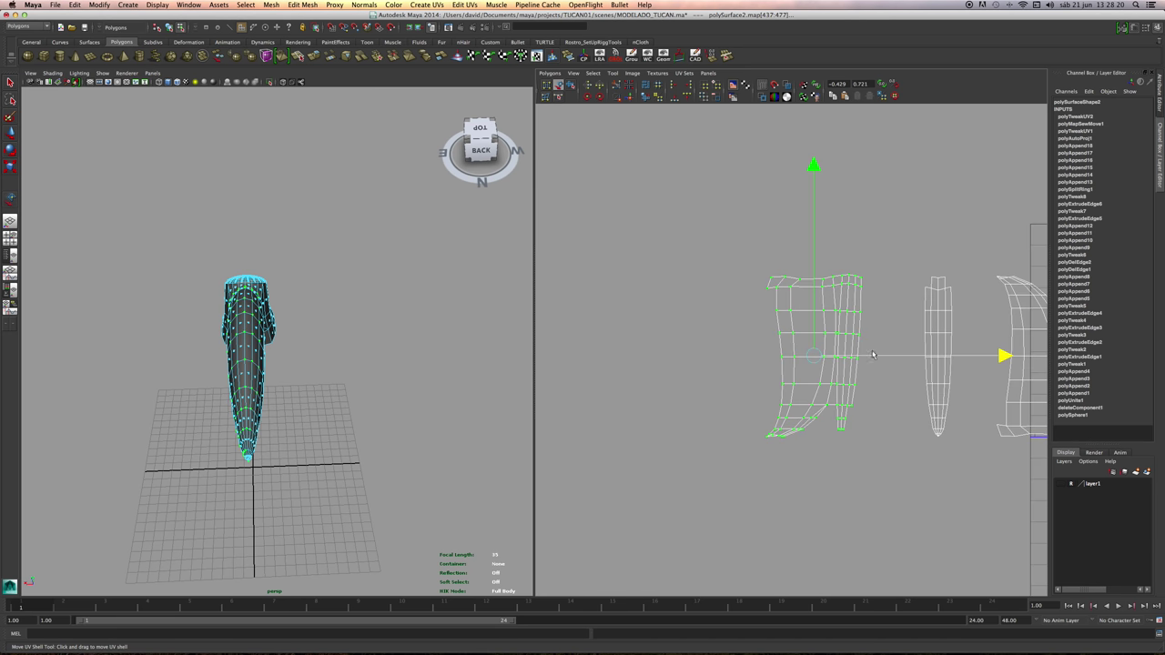
Return to edge selection and select a border edge on the unsewn lower end of the joined shell's narrow strip.
{"action": "right_click_drag", "start_coordinate": [774, 361], "coordinate": [809, 366], "text": "alt"}
{"action": "middle_click_drag", "start_coordinate": [809, 366], "coordinate": [746, 344], "text": "alt"}
{"action": "right_click_drag", "start_coordinate": [746, 344], "coordinate": [820, 376], "text": "alt"}
{"action": "left_click_drag", "start_coordinate": [835, 366], "coordinate": [857, 391]}
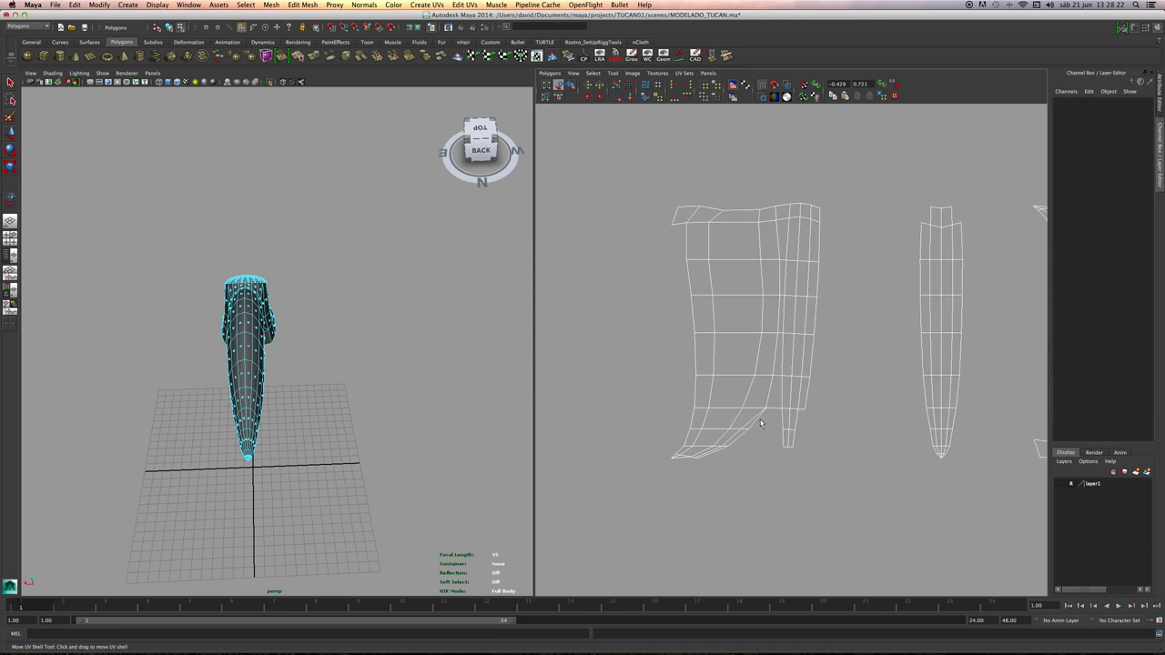
{"action": "right_click_drag", "start_coordinate": [761, 422], "coordinate": [783, 413]}
{"action": "left_click", "coordinate": [785, 423]}
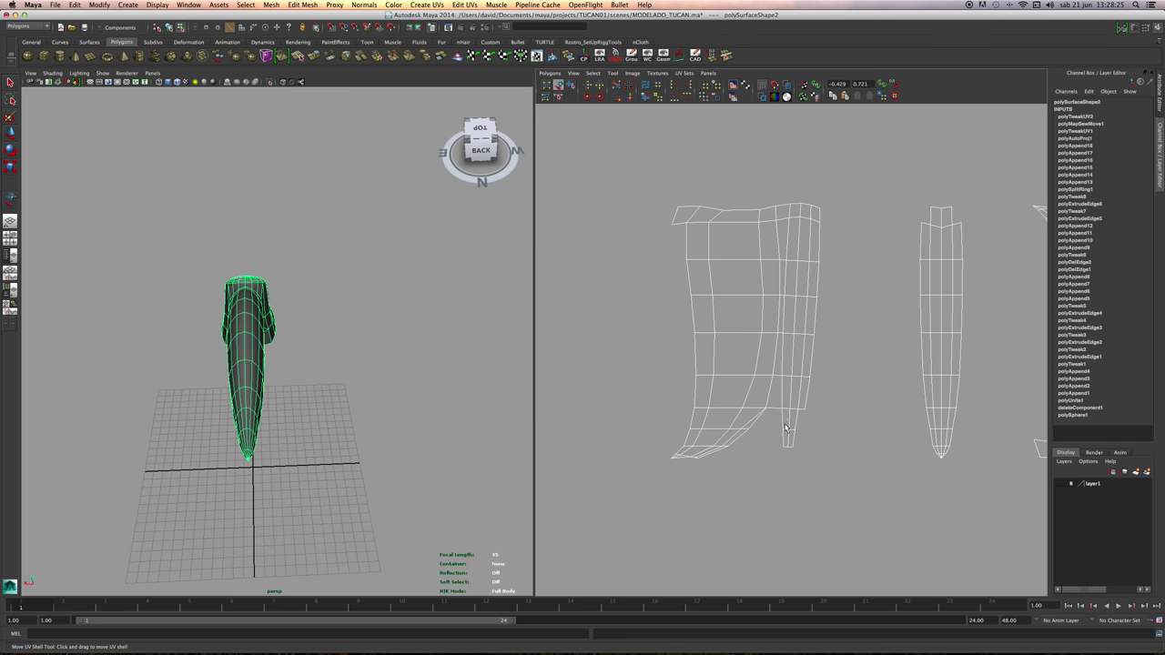
{"action": "left_click", "coordinate": [546, 85]}
{"action": "scroll", "coordinate": [754, 323], "scroll_direction": "up", "scroll_amount": 3}
{"action": "right_click_drag", "start_coordinate": [776, 443], "coordinate": [779, 419]}
{"action": "left_click", "coordinate": [781, 450]}
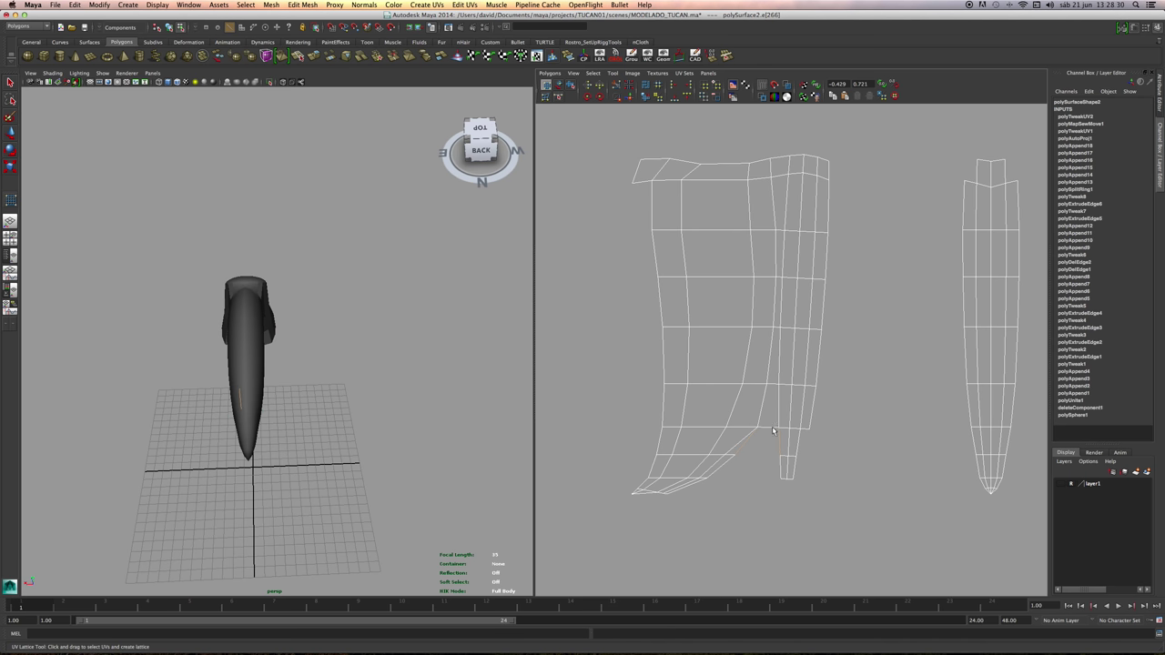
Examine the small tip shell, the other beak shells and the joined shell's open gap in the UV layout.
{"action": "right_click_drag", "start_coordinate": [785, 435], "coordinate": [795, 376], "text": "alt"}
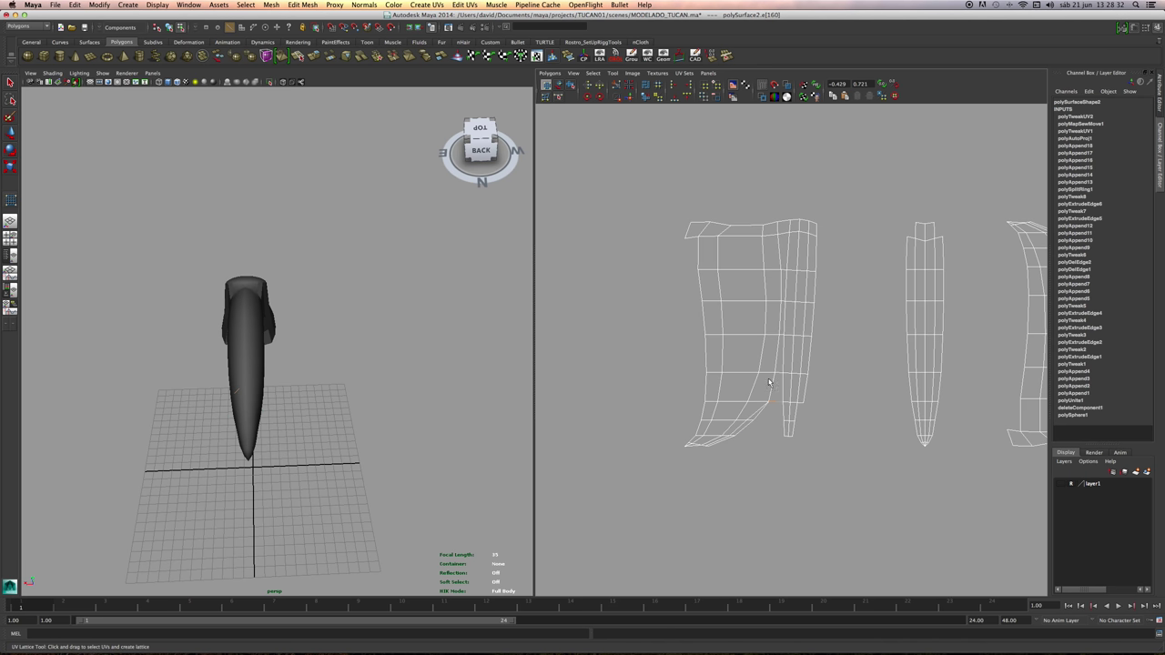
{"action": "middle_click_drag", "start_coordinate": [794, 376], "coordinate": [618, 413], "text": "alt"}
{"action": "right_click_drag", "start_coordinate": [618, 413], "coordinate": [546, 368], "text": "alt"}
{"action": "middle_click_drag", "start_coordinate": [761, 357], "coordinate": [742, 344], "text": "alt"}
{"action": "right_click_drag", "start_coordinate": [832, 368], "coordinate": [962, 403], "text": "alt"}
{"action": "middle_click_drag", "start_coordinate": [962, 403], "coordinate": [700, 398], "text": "alt"}
{"action": "right_click_drag", "start_coordinate": [701, 398], "coordinate": [1063, 468], "text": "alt"}
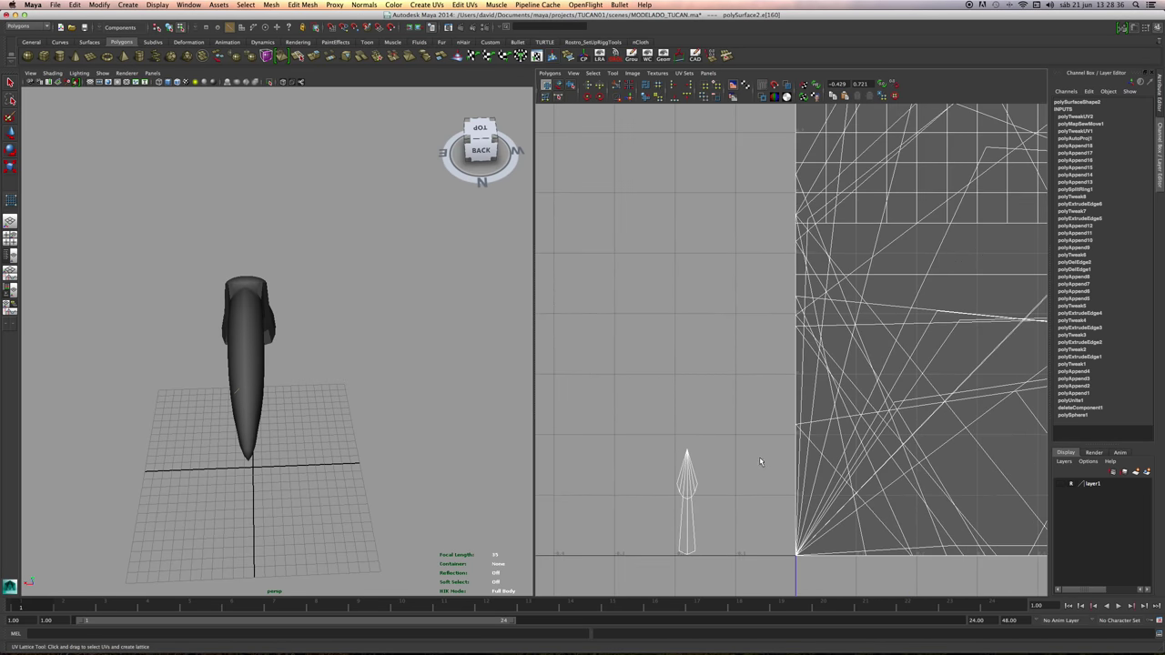
{"action": "right_click_drag", "start_coordinate": [630, 444], "coordinate": [825, 500], "text": "alt"}
{"action": "middle_click_drag", "start_coordinate": [824, 500], "coordinate": [918, 332], "text": "alt"}
{"action": "right_click_drag", "start_coordinate": [756, 371], "coordinate": [642, 378], "text": "alt"}
{"action": "middle_click_drag", "start_coordinate": [642, 378], "coordinate": [1083, 362], "text": "alt"}
{"action": "right_click_drag", "start_coordinate": [747, 366], "coordinate": [575, 358], "text": "alt"}
{"action": "middle_click_drag", "start_coordinate": [575, 358], "coordinate": [910, 364], "text": "alt"}
{"action": "right_click_drag", "start_coordinate": [894, 339], "coordinate": [670, 329], "text": "alt"}
{"action": "middle_click_drag", "start_coordinate": [670, 329], "coordinate": [882, 370], "text": "alt"}
{"action": "right_click_drag", "start_coordinate": [714, 380], "coordinate": [784, 393], "text": "alt"}
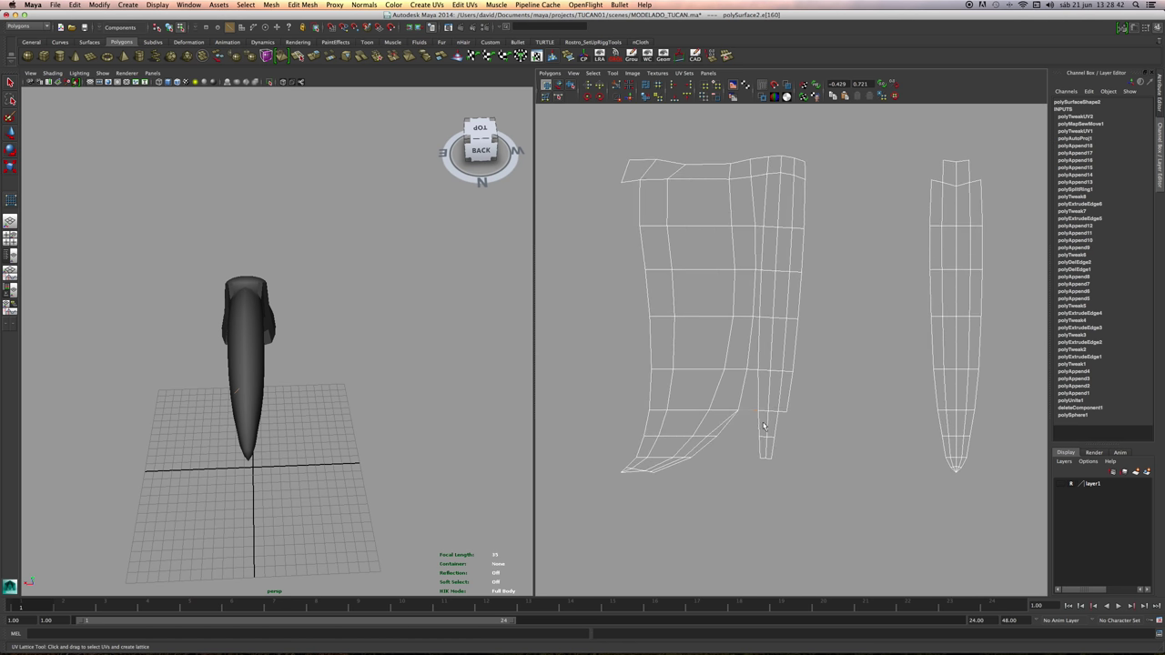
Select the open border edges between the narrow strip and the side shell's curved tip, and move and sew them together.
{"action": "left_click", "coordinate": [701, 454], "text": "shift"}
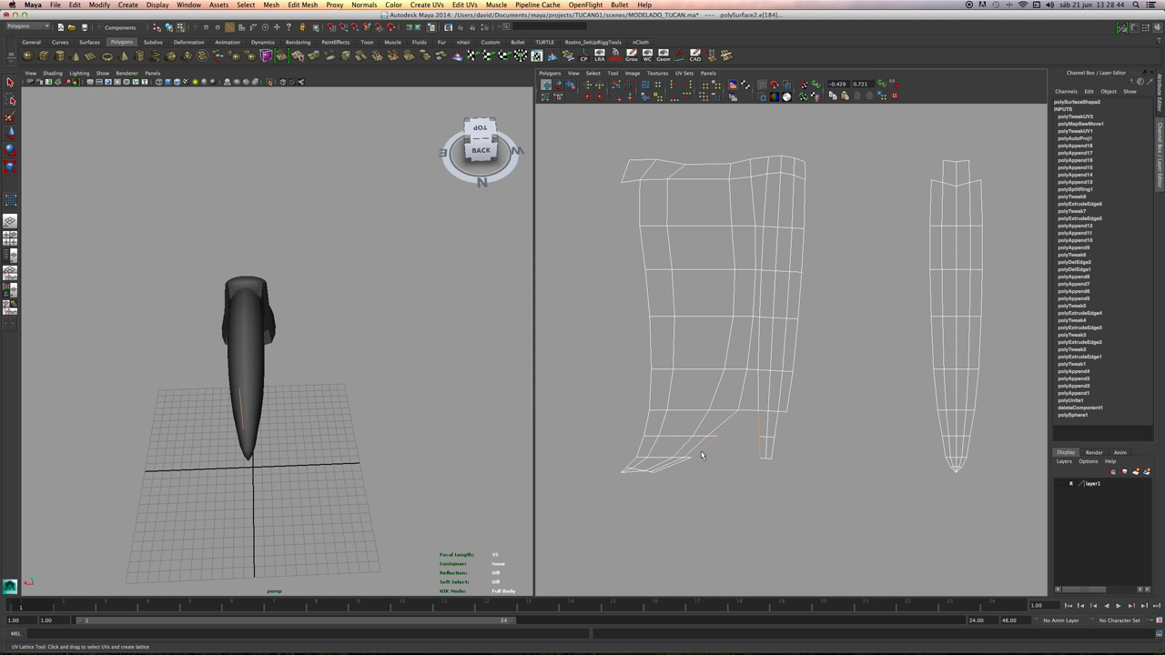
{"action": "left_click", "coordinate": [684, 462], "text": "shift"}
{"action": "left_click", "coordinate": [685, 462], "text": "shift"}
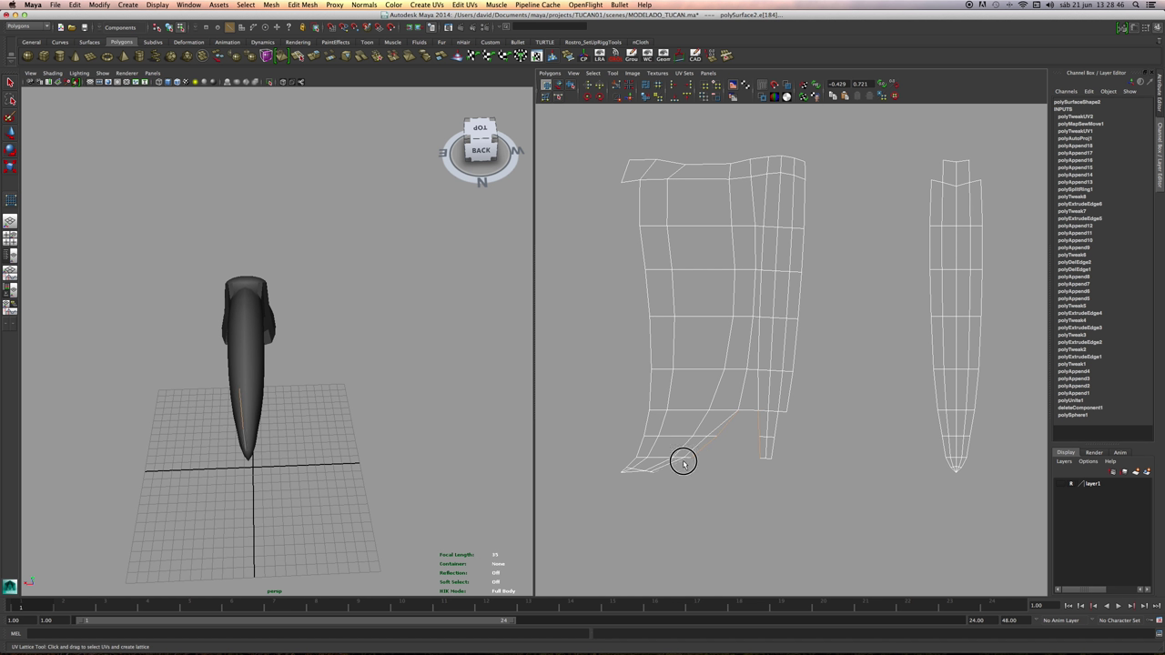
{"action": "left_click", "coordinate": [629, 97]}
{"action": "middle_click_drag", "start_coordinate": [845, 335], "coordinate": [768, 312], "text": "alt"}
{"action": "right_click_drag", "start_coordinate": [768, 311], "coordinate": [710, 318], "text": "alt"}
{"action": "middle_click_drag", "start_coordinate": [710, 318], "coordinate": [712, 346], "text": "alt"}
{"action": "right_click_drag", "start_coordinate": [712, 347], "coordinate": [697, 308], "text": "alt"}
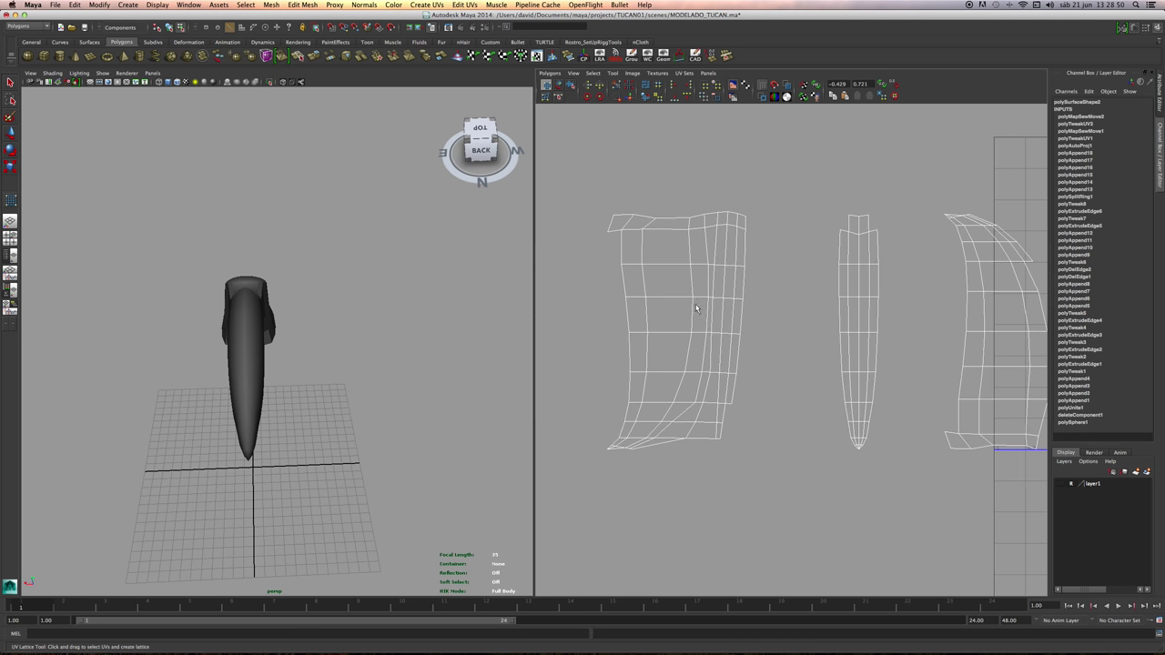
Select the free long border edges of the joined shell's narrow strip and move and sew the opposite side shell onto them.
{"action": "left_click", "coordinate": [745, 223]}
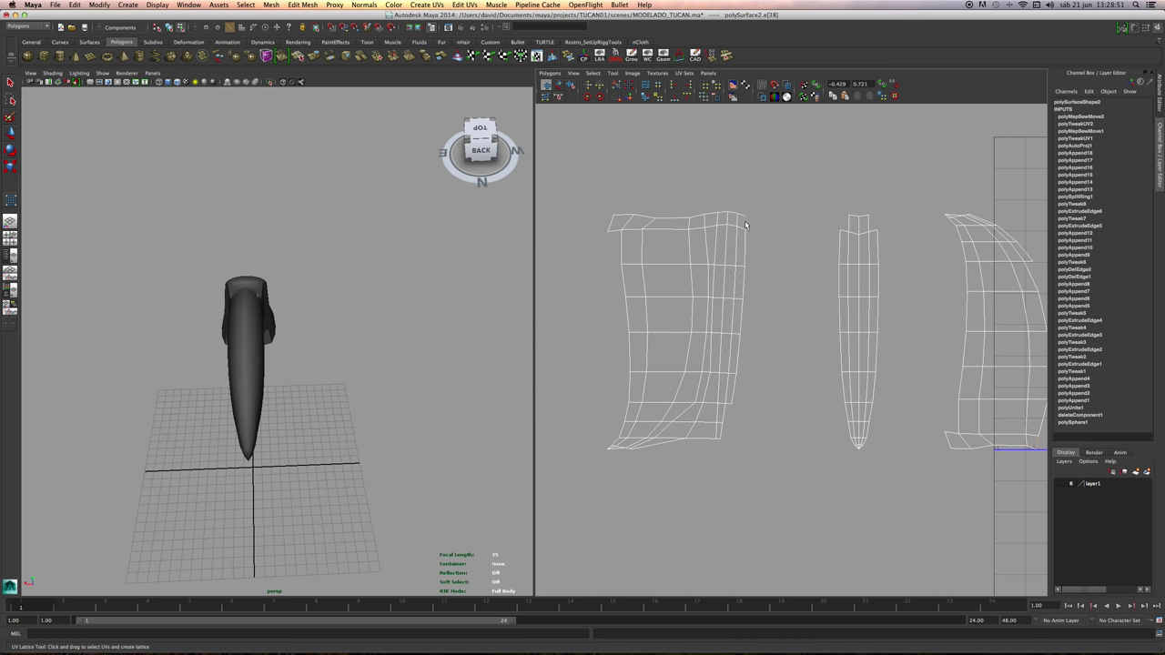
{"action": "left_click", "coordinate": [734, 397]}
{"action": "left_click", "coordinate": [739, 361], "text": "shift"}
{"action": "left_click", "coordinate": [739, 317], "text": "shift"}
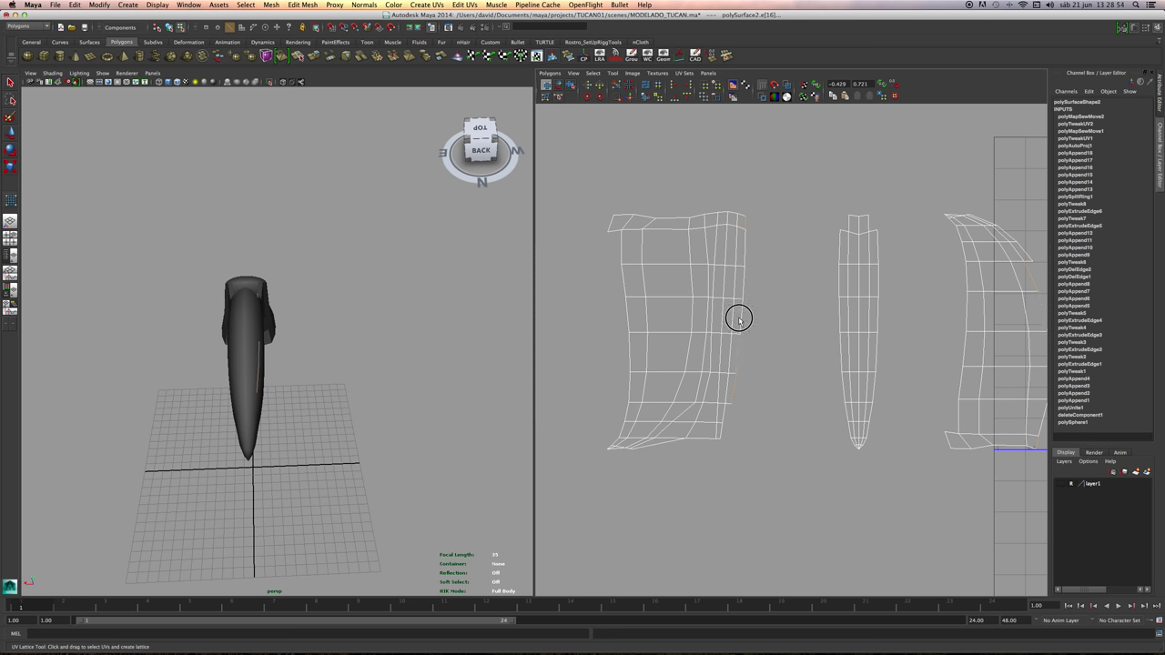
{"action": "right_click_drag", "start_coordinate": [858, 304], "coordinate": [736, 300], "text": "alt"}
{"action": "middle_click_drag", "start_coordinate": [737, 301], "coordinate": [707, 297], "text": "alt"}
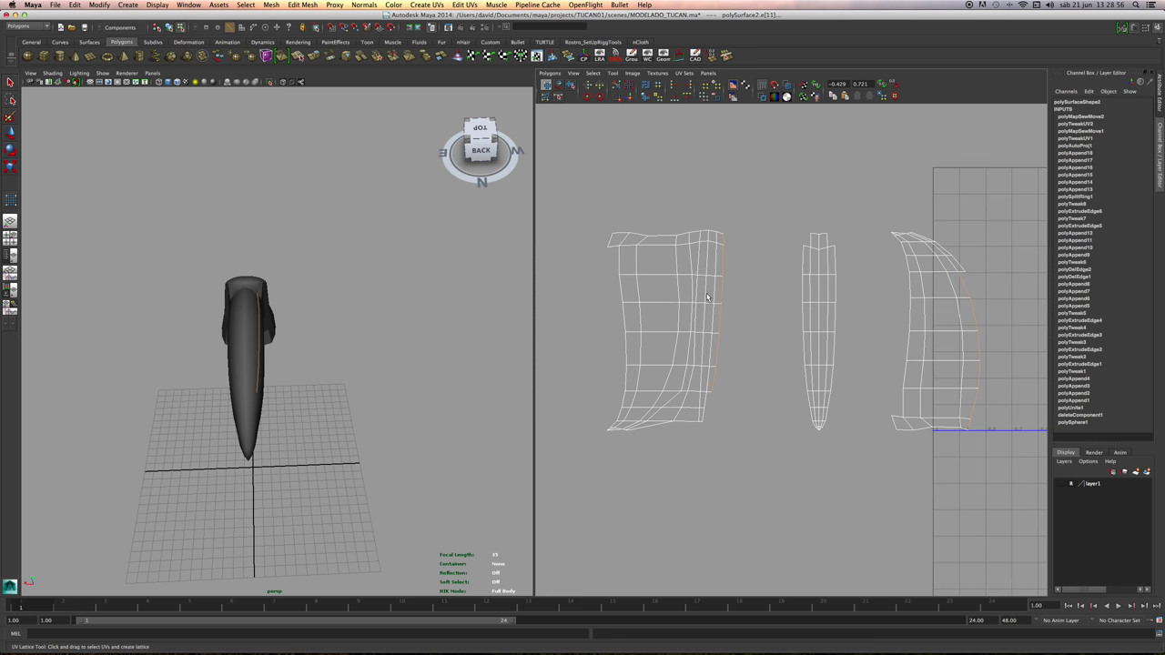
{"action": "left_click", "coordinate": [632, 96]}
{"action": "middle_click_drag", "start_coordinate": [750, 334], "coordinate": [746, 264], "text": "alt"}
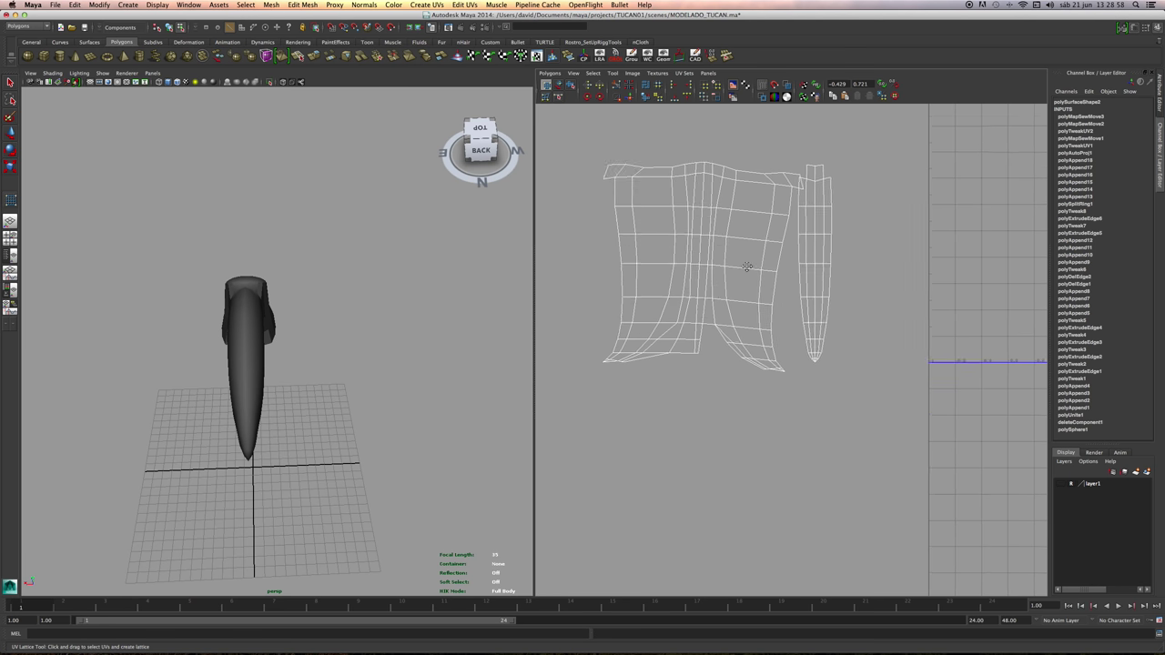
Select the open border edges along the gap between the narrow strip and the other side shell's curved tip, and move and sew them together.
{"action": "right_click_drag", "start_coordinate": [747, 259], "coordinate": [687, 356], "text": "alt"}
{"action": "left_click", "coordinate": [681, 313]}
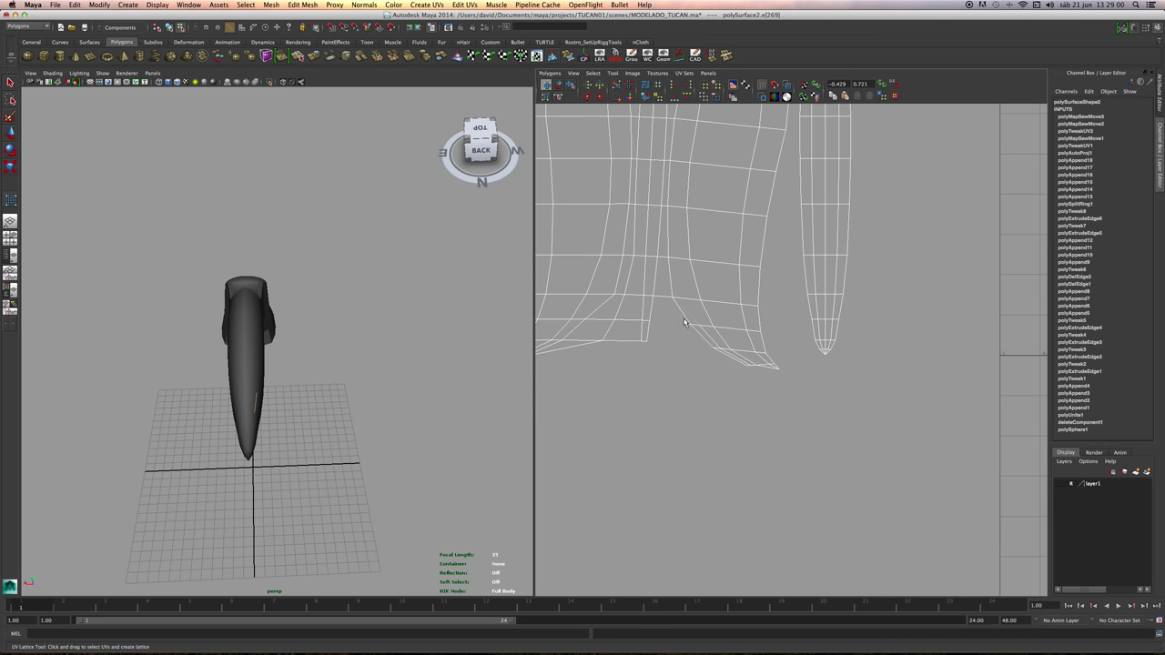
{"action": "left_click", "coordinate": [700, 342]}
{"action": "left_click", "coordinate": [683, 321], "text": "shift"}
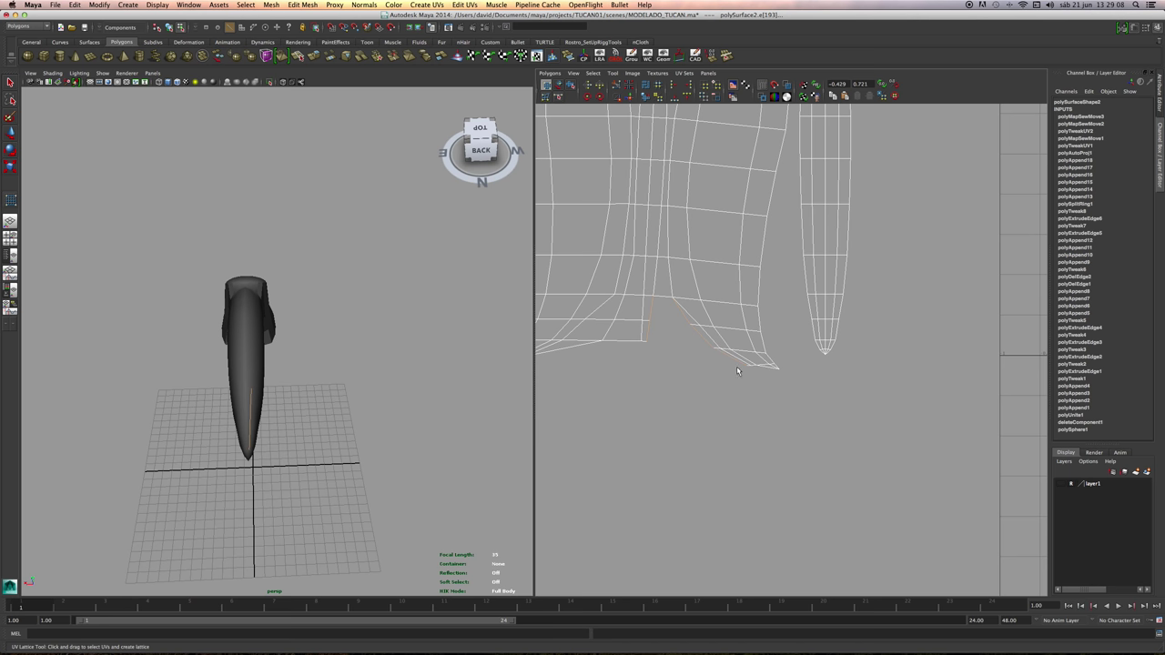
{"action": "right_click_drag", "start_coordinate": [738, 370], "coordinate": [658, 365], "text": "alt"}
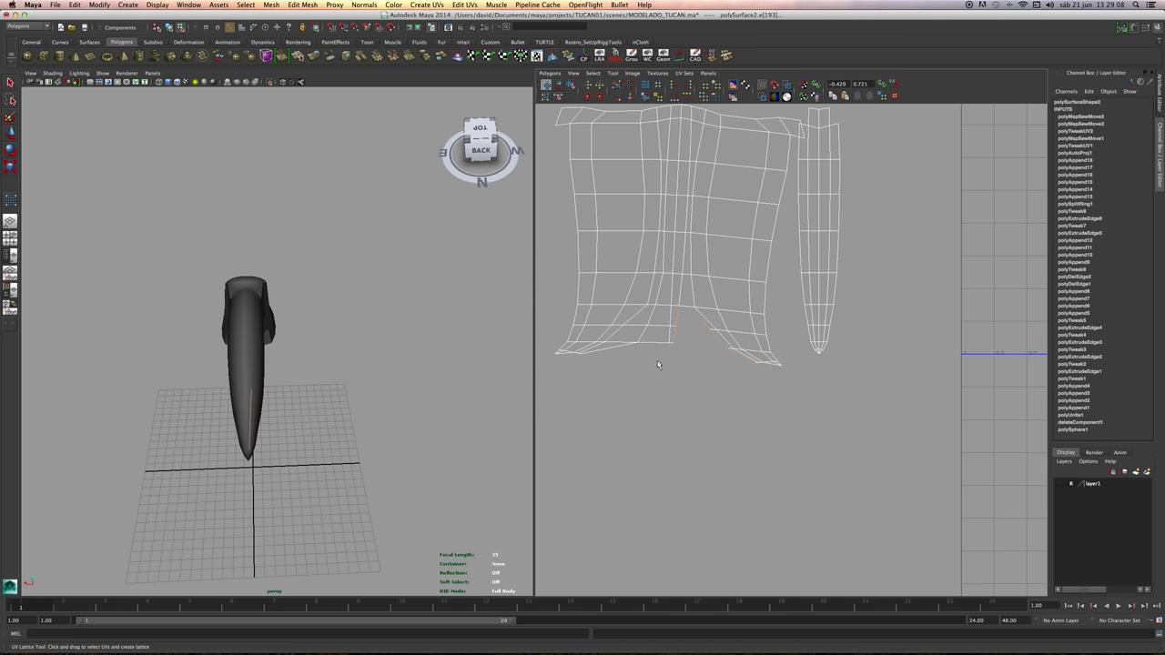
{"action": "left_click", "coordinate": [753, 357], "text": "shift"}
{"action": "left_click", "coordinate": [748, 360], "text": "shift"}
{"action": "left_click", "coordinate": [745, 361], "text": "shift"}
{"action": "right_click_drag", "start_coordinate": [643, 326], "coordinate": [729, 348], "text": "alt"}
{"action": "middle_click_drag", "start_coordinate": [729, 347], "coordinate": [803, 364], "text": "alt"}
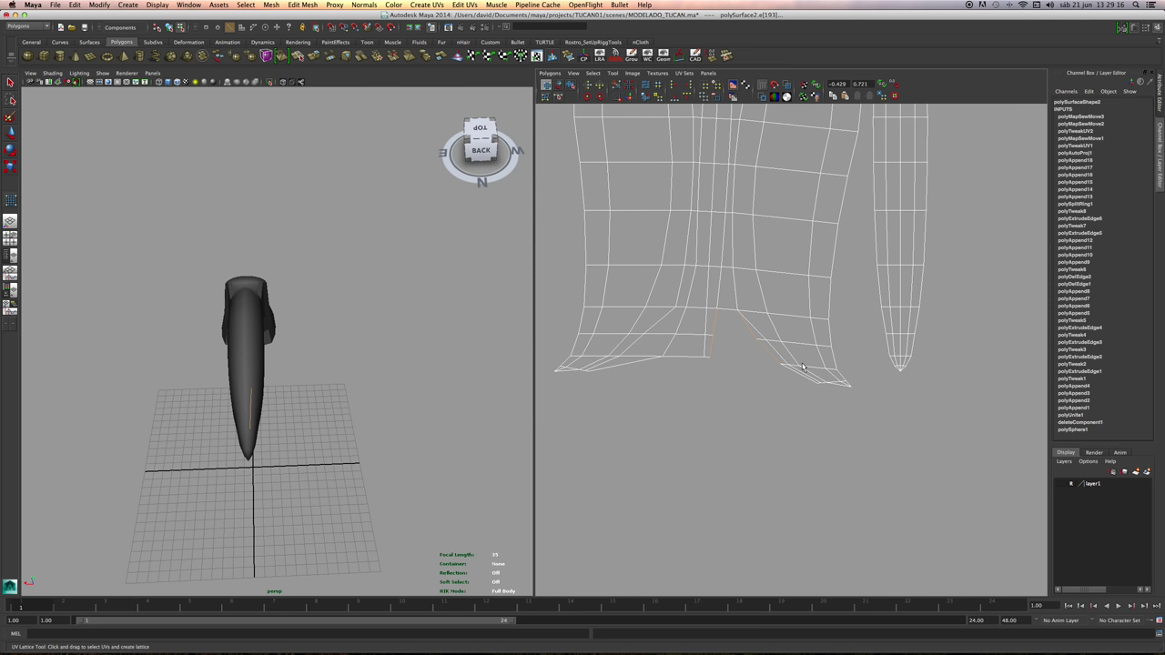
{"action": "left_click", "coordinate": [632, 101]}
Select all UVs of the joined beak shell with the Move UV Shell tool.
{"action": "scroll", "coordinate": [707, 235], "scroll_direction": "down", "scroll_amount": 5}
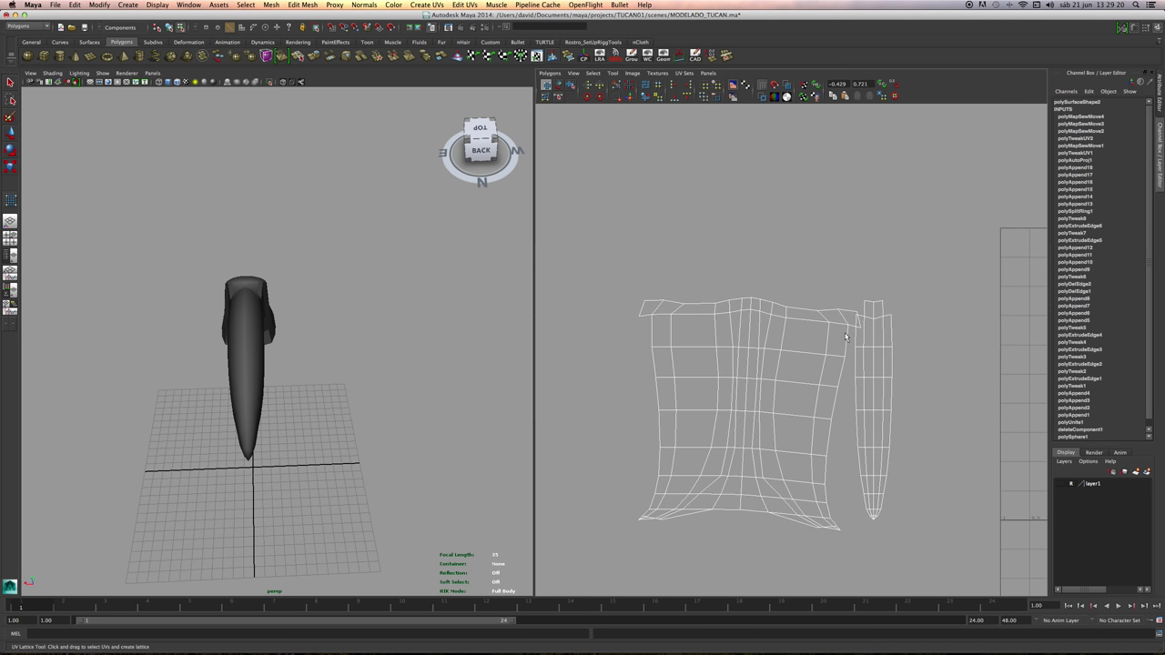
{"action": "right_click_drag", "start_coordinate": [707, 236], "coordinate": [777, 263], "text": "alt"}
{"action": "middle_click_drag", "start_coordinate": [777, 263], "coordinate": [777, 283], "text": "alt"}
{"action": "right_click_drag", "start_coordinate": [777, 283], "coordinate": [735, 301], "text": "alt"}
{"action": "middle_click_drag", "start_coordinate": [736, 301], "coordinate": [758, 191], "text": "alt"}
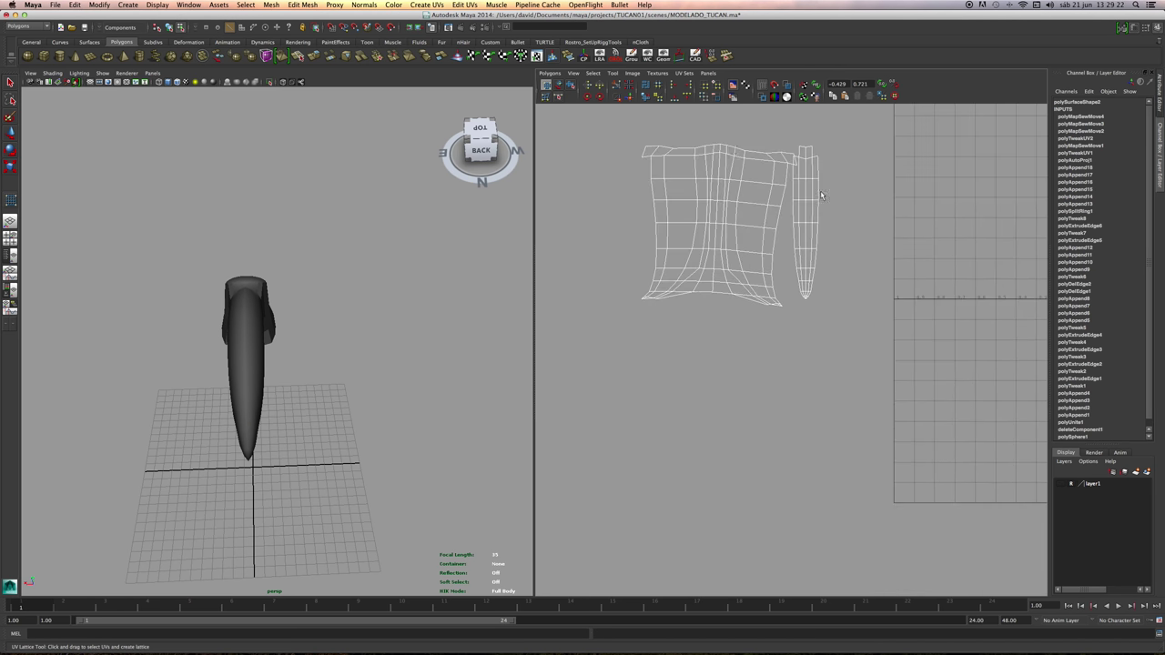
{"action": "right_click_drag", "start_coordinate": [757, 191], "coordinate": [709, 210], "text": "alt"}
{"action": "middle_click_drag", "start_coordinate": [709, 209], "coordinate": [665, 308], "text": "alt"}
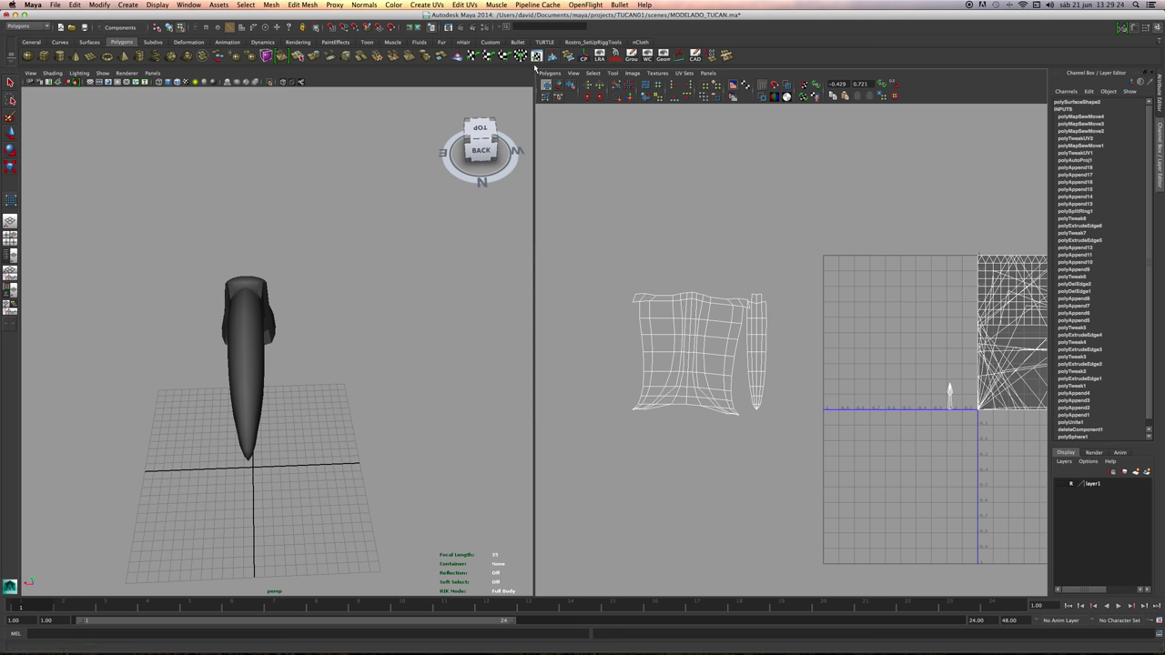
{"action": "left_click_drag", "start_coordinate": [601, 255], "coordinate": [734, 420]}
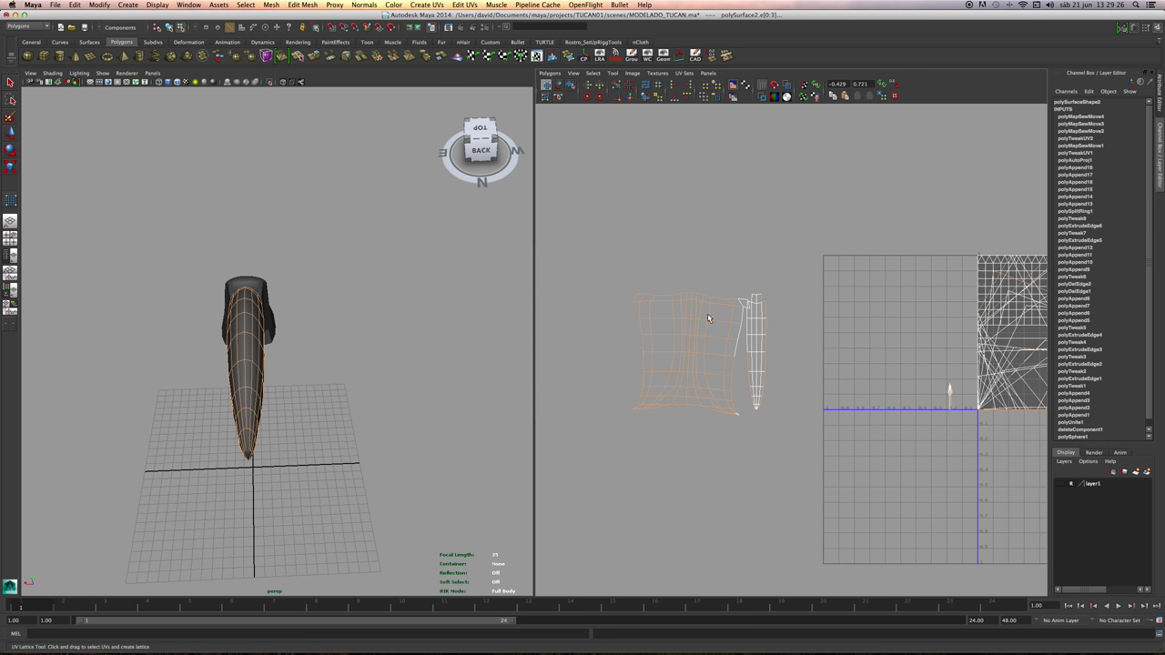
{"action": "left_click", "coordinate": [561, 85]}
{"action": "left_click_drag", "start_coordinate": [689, 329], "coordinate": [713, 351]}
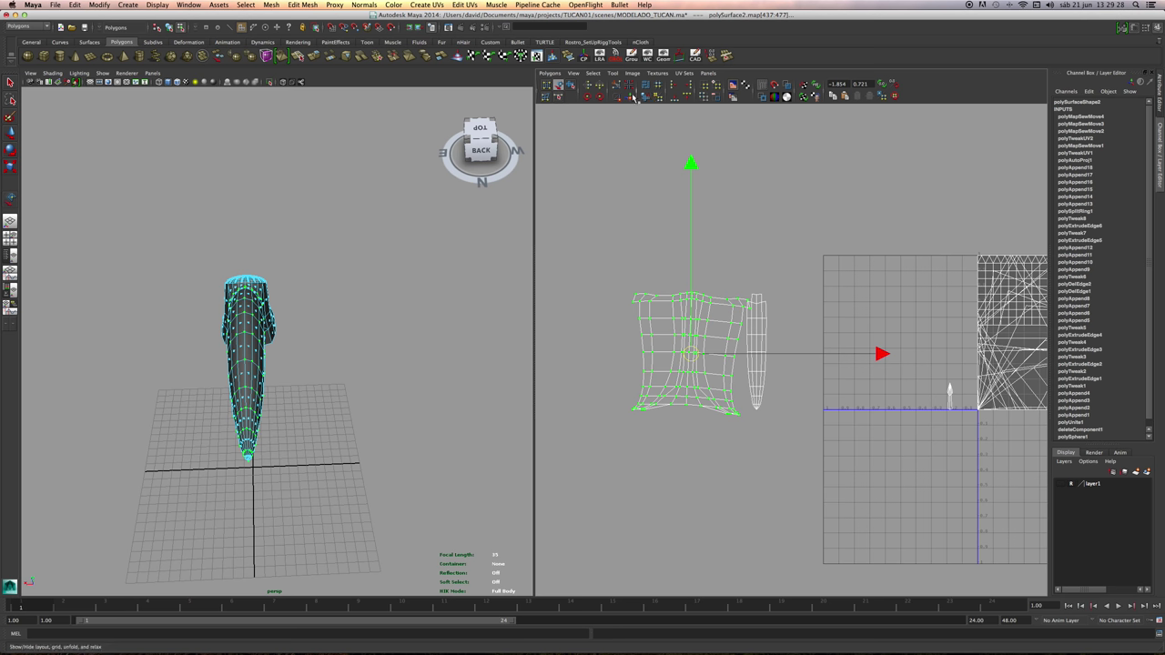
Rotate the joined shell clockwise in 45-degree increments until it is upside down, straighten it with a slight free rotation, and deselect it.
{"action": "left_click", "coordinate": [599, 98]}
{"action": "left_click", "coordinate": [599, 98]}
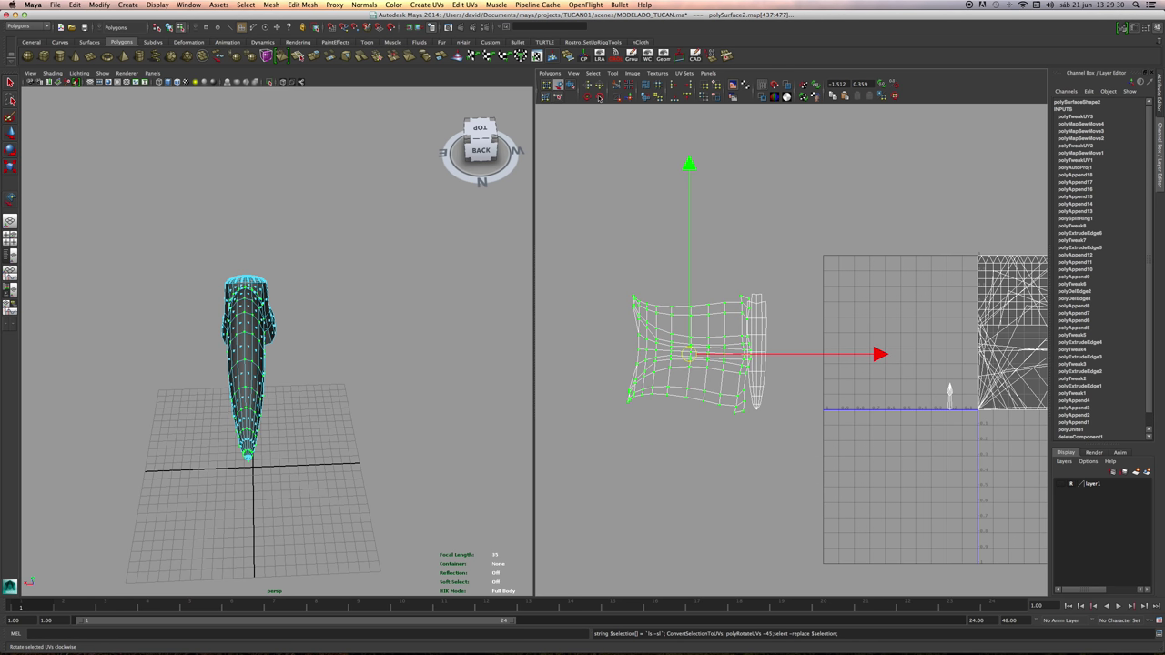
{"action": "left_click", "coordinate": [599, 98]}
{"action": "left_click", "coordinate": [599, 99]}
{"action": "scroll", "coordinate": [785, 398], "scroll_direction": "up", "scroll_amount": 1}
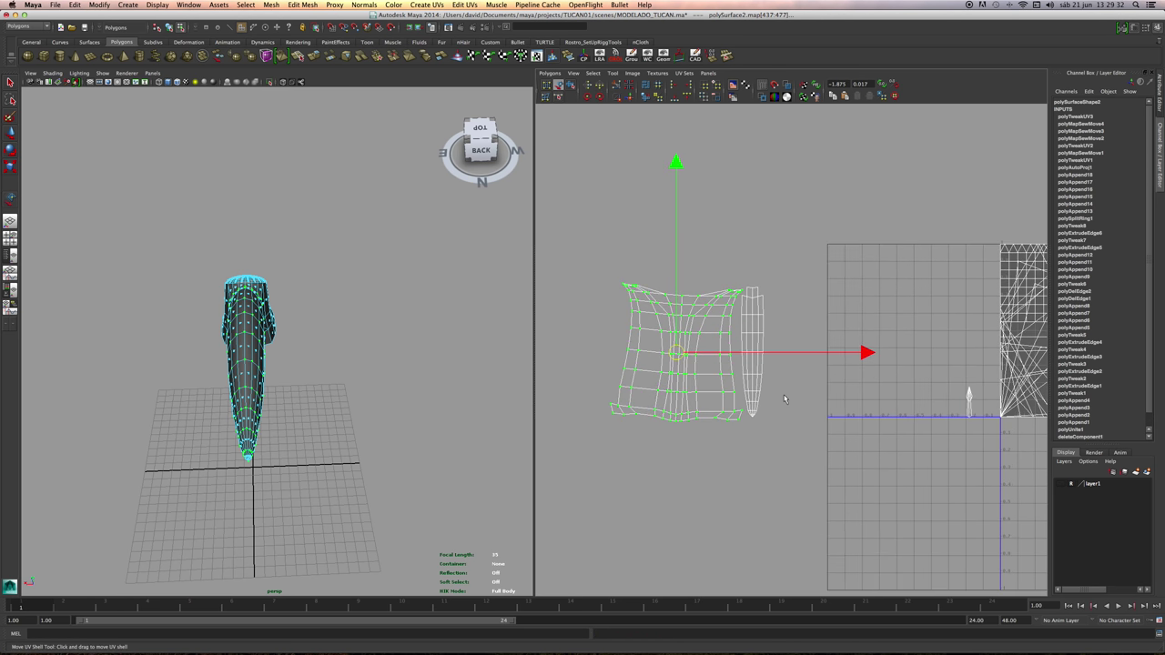
{"action": "key", "text": "e"}
{"action": "mouse_move", "coordinate": [833, 260]}
{"action": "left_mouse_down"}
{"action": "mouse_move", "coordinate": [829, 246]}
{"action": "mouse_move", "coordinate": [830, 267]}
{"action": "left_mouse_up"}
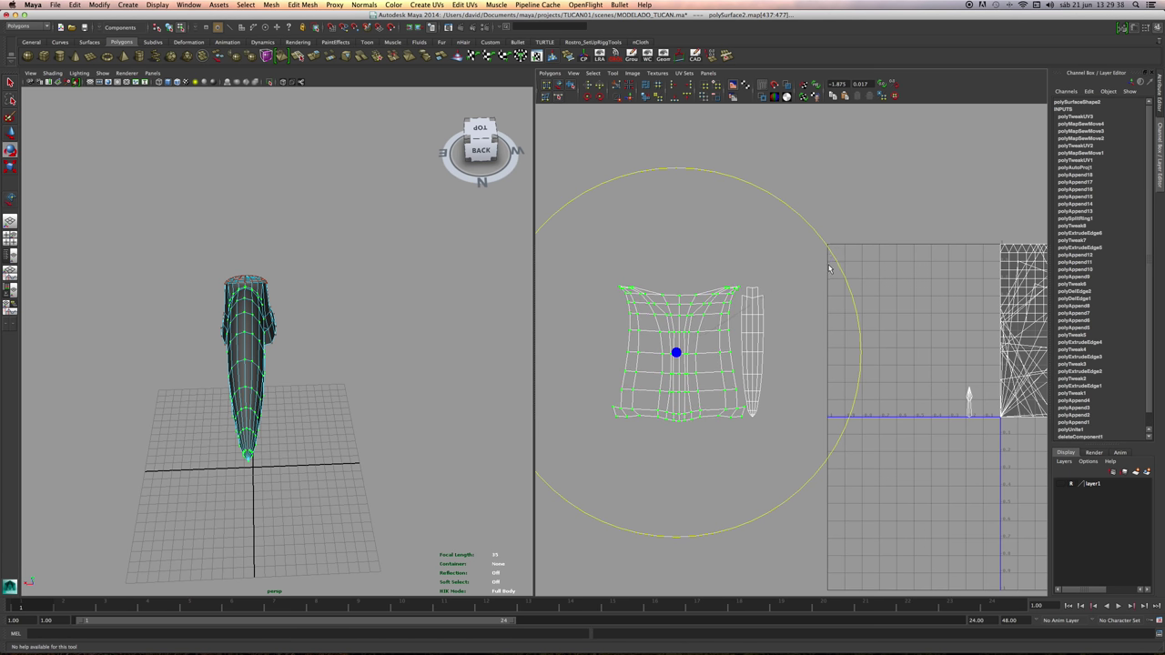
{"action": "left_click", "coordinate": [841, 227]}
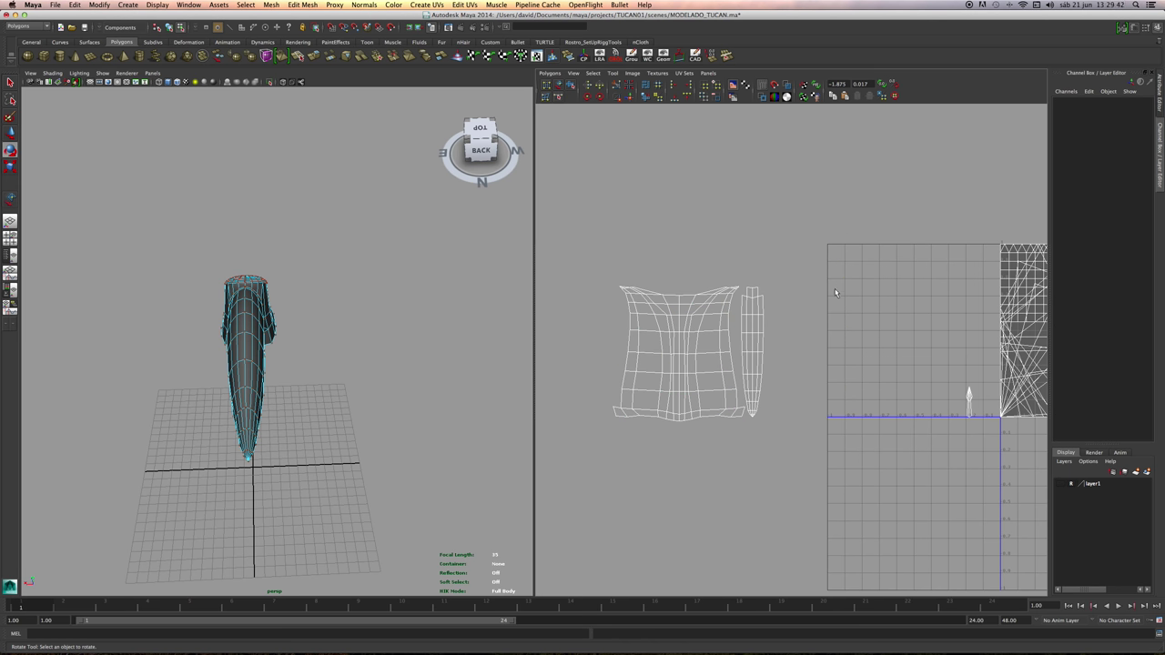
Switch to edge selection and highlight the edges at the joined shell's lower middle to locate them on the beak and in the UV layout.
{"action": "scroll", "coordinate": [617, 304], "scroll_direction": "up", "scroll_amount": 3}
{"action": "middle_click_drag", "start_coordinate": [616, 304], "coordinate": [713, 264], "text": "alt"}
{"action": "scroll", "coordinate": [687, 401], "scroll_direction": "up", "scroll_amount": 2}
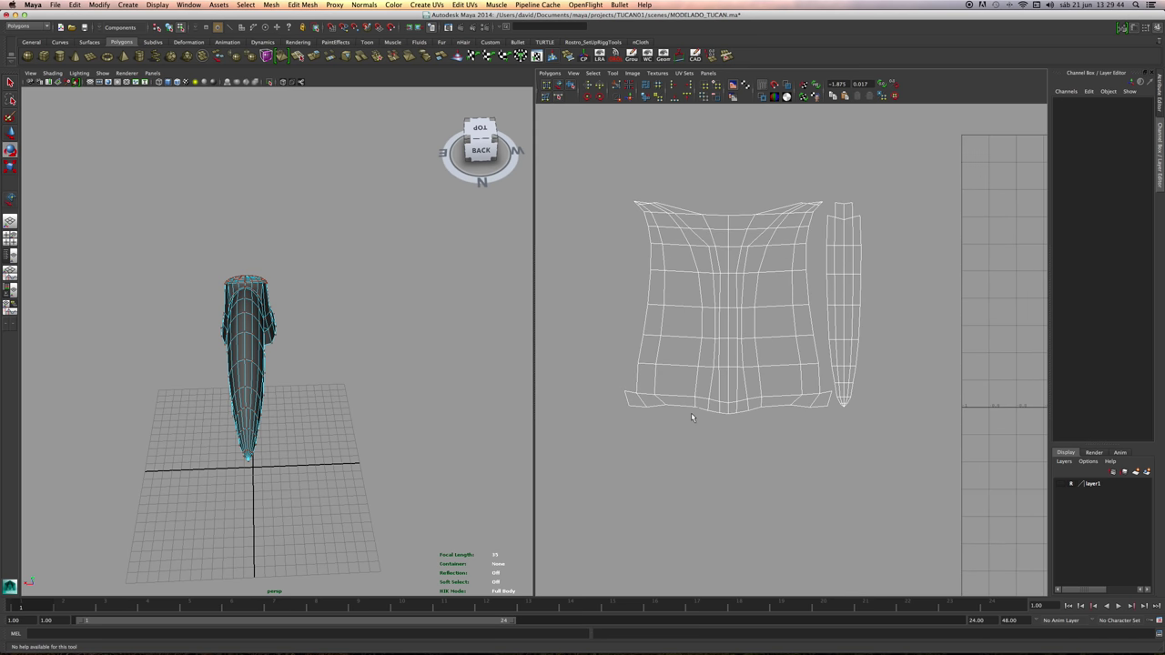
{"action": "right_click", "coordinate": [696, 405]}
{"action": "right_click_drag", "start_coordinate": [696, 405], "coordinate": [719, 405]}
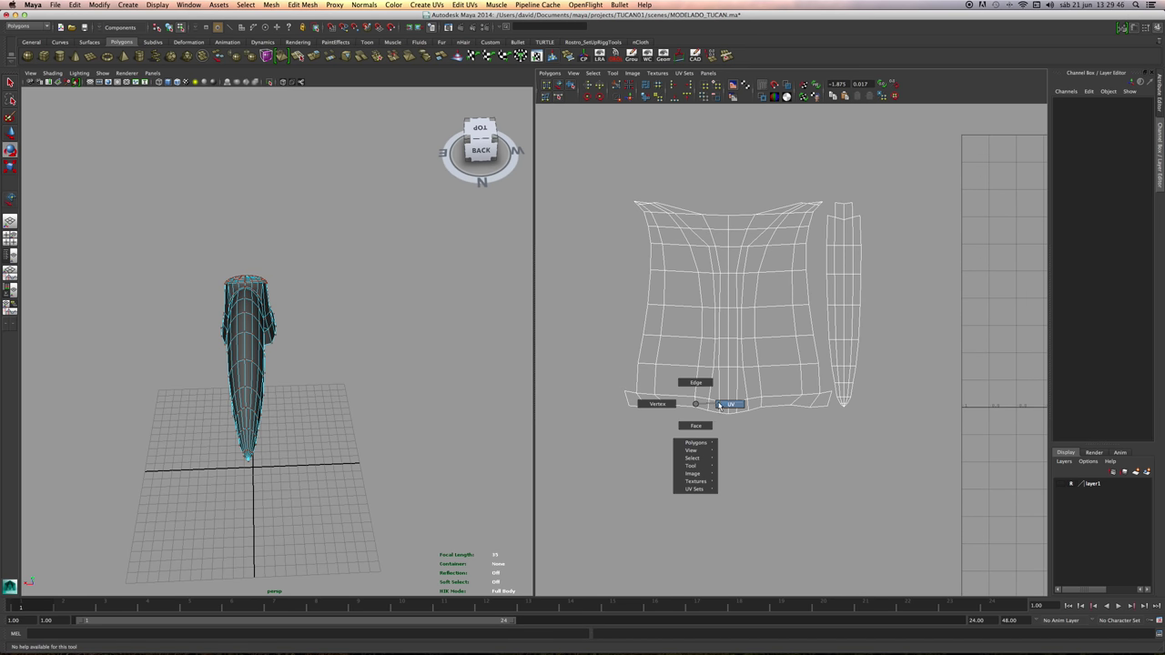
{"action": "left_click", "coordinate": [721, 405]}
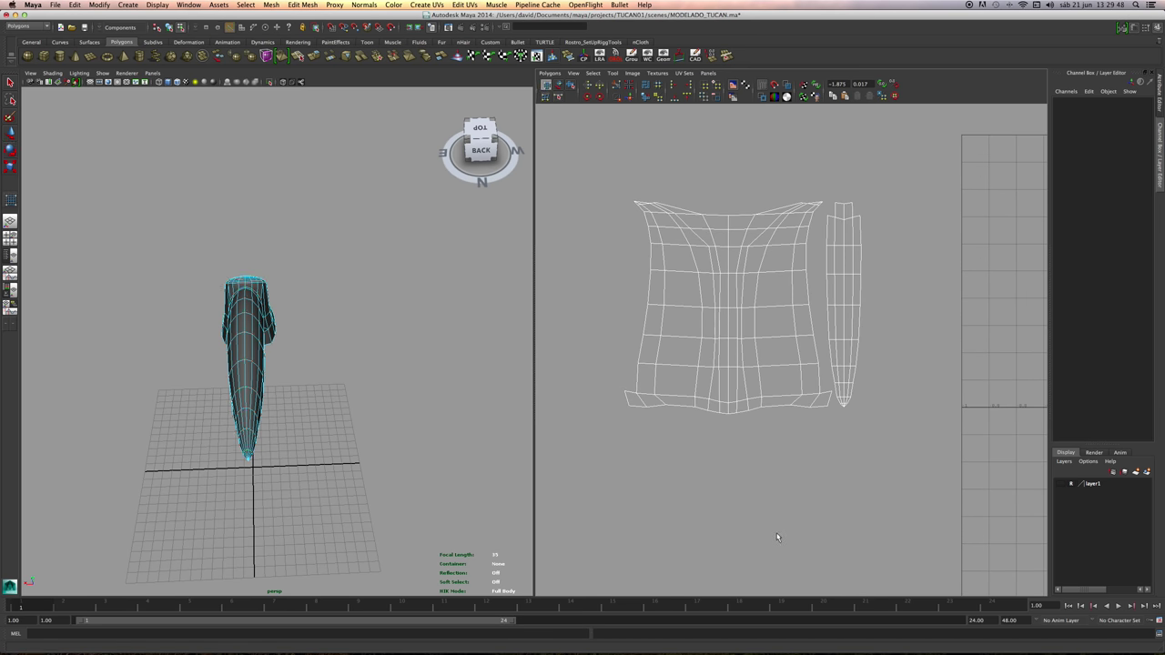
{"action": "left_click_drag", "start_coordinate": [675, 409], "coordinate": [770, 436]}
{"action": "scroll", "coordinate": [832, 492], "scroll_direction": "down", "scroll_amount": 6}
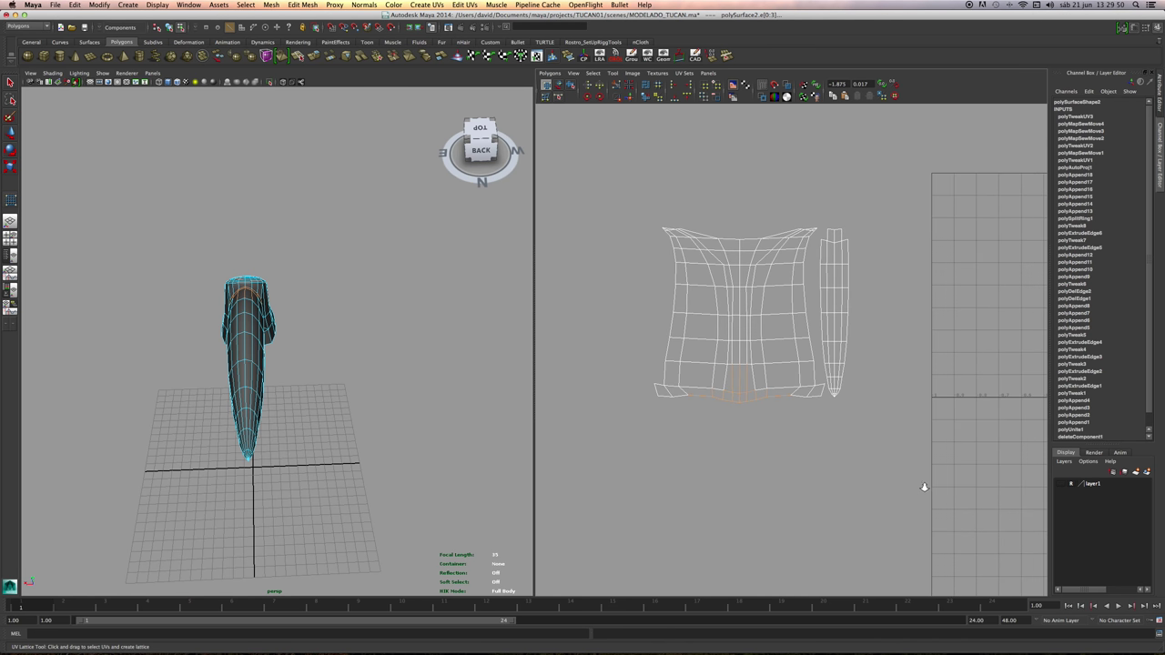
{"action": "middle_click_drag", "start_coordinate": [832, 467], "coordinate": [695, 471], "text": "alt"}
{"action": "scroll", "coordinate": [844, 411], "scroll_direction": "up", "scroll_amount": 2}
{"action": "scroll", "coordinate": [631, 387], "scroll_direction": "down", "scroll_amount": 4}
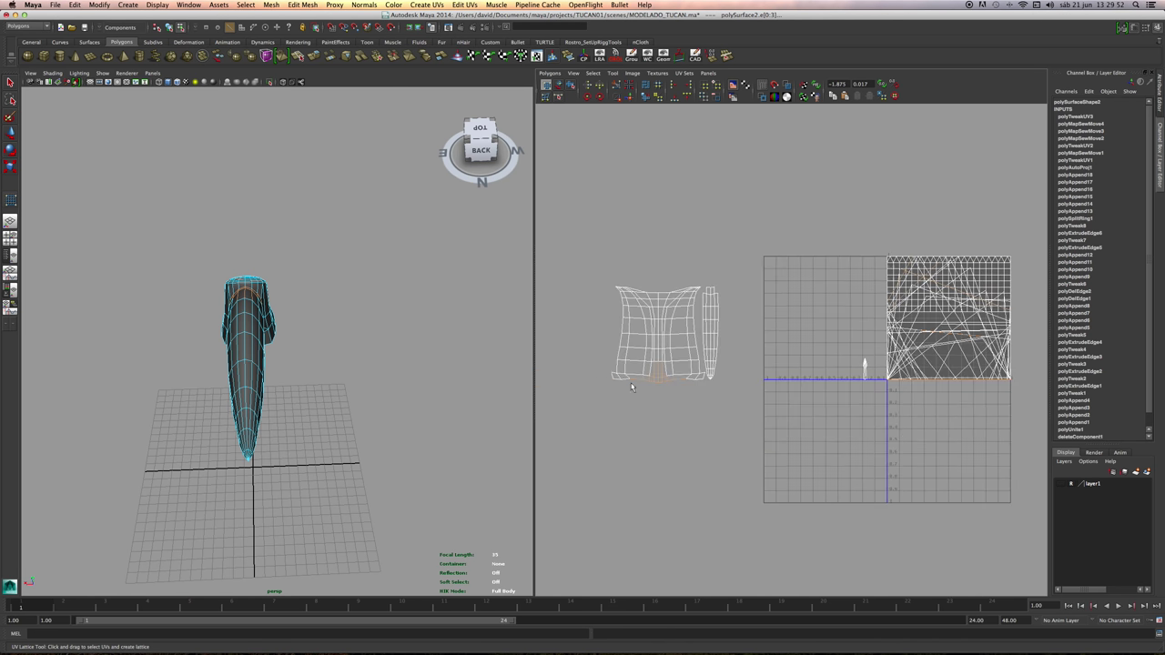
{"action": "scroll", "coordinate": [715, 388], "scroll_direction": "up", "scroll_amount": 3}
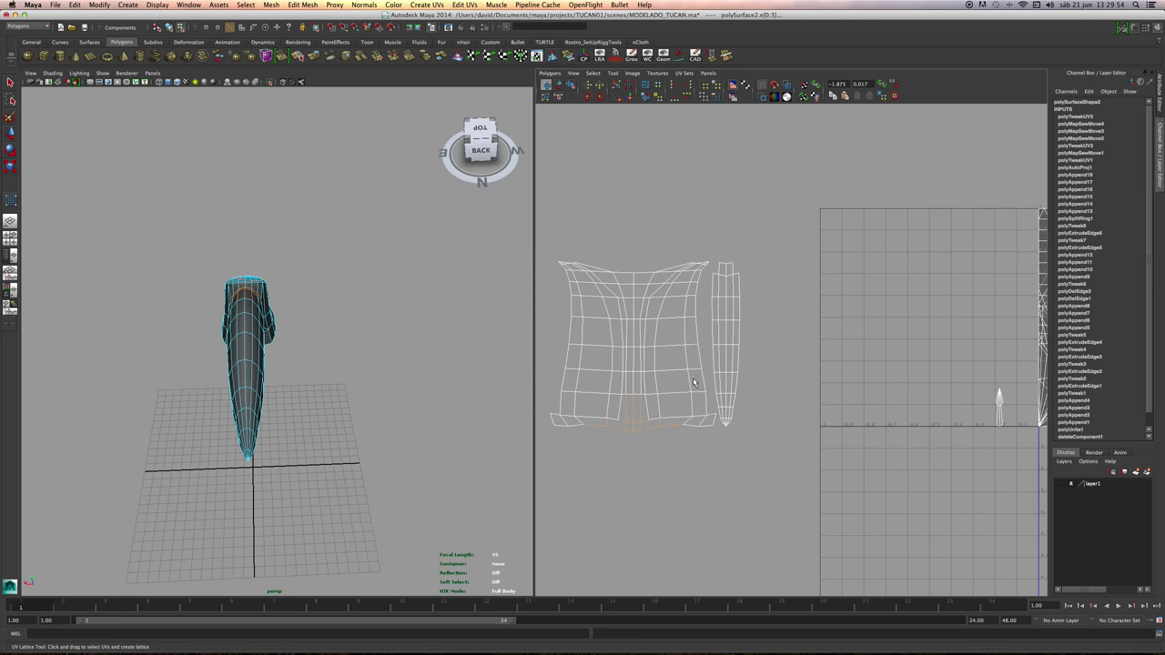
Try to move and sew the small tip shell onto the joined shell's upper border edges, and undo the sew.
{"action": "left_click_drag", "start_coordinate": [582, 247], "coordinate": [707, 286]}
{"action": "middle_click_drag", "start_coordinate": [713, 286], "coordinate": [719, 314], "text": "alt"}
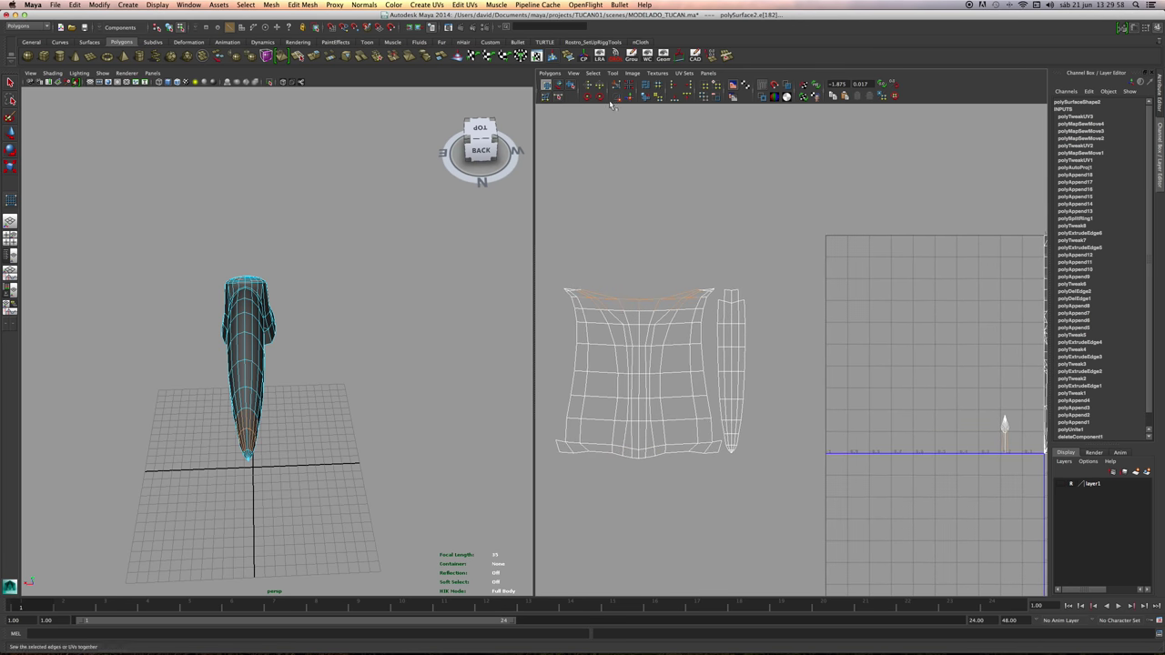
{"action": "left_click", "coordinate": [637, 97]}
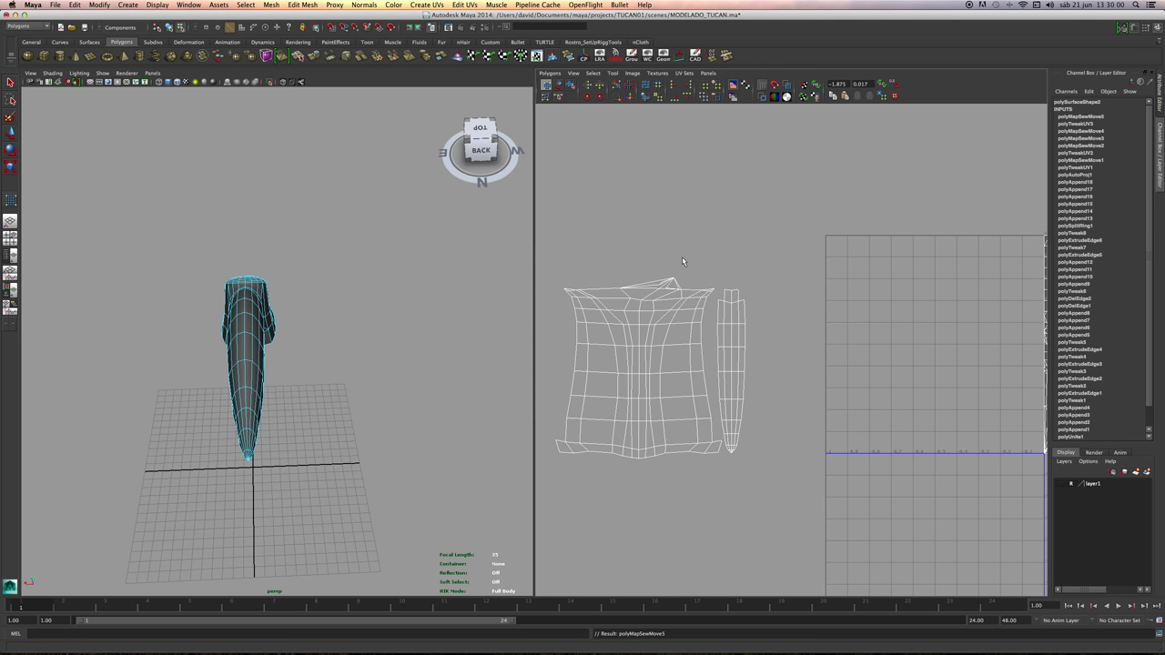
{"action": "scroll", "coordinate": [725, 291], "scroll_direction": "up", "scroll_amount": 4}
{"action": "middle_click_drag", "start_coordinate": [684, 260], "coordinate": [816, 320], "text": "alt"}
{"action": "scroll", "coordinate": [808, 314], "scroll_direction": "up", "scroll_amount": 3}
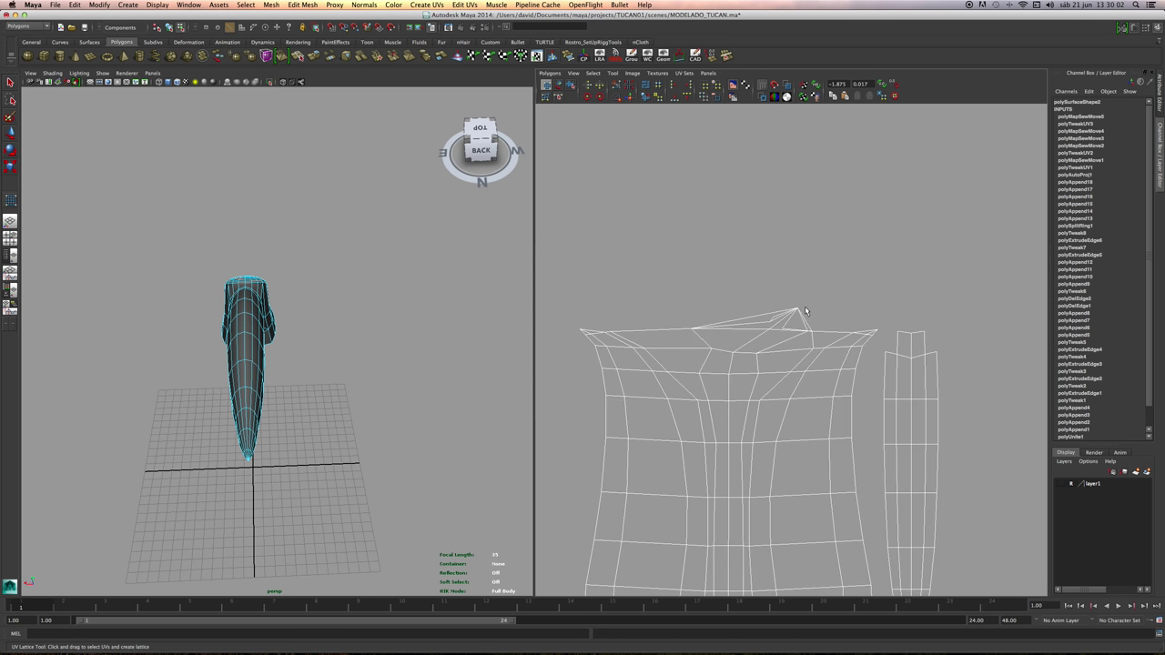
{"action": "key", "text": "ctrl+z"}
Select one edge on the joined shell's upper border and move and sew the small tip shell onto it.
{"action": "left_click_drag", "start_coordinate": [659, 341], "coordinate": [823, 333]}
{"action": "scroll", "coordinate": [765, 314], "scroll_direction": "down", "scroll_amount": 3}
{"action": "right_click_drag", "start_coordinate": [765, 314], "coordinate": [735, 320], "text": "alt"}
{"action": "middle_click_drag", "start_coordinate": [788, 339], "coordinate": [658, 271], "text": "alt"}
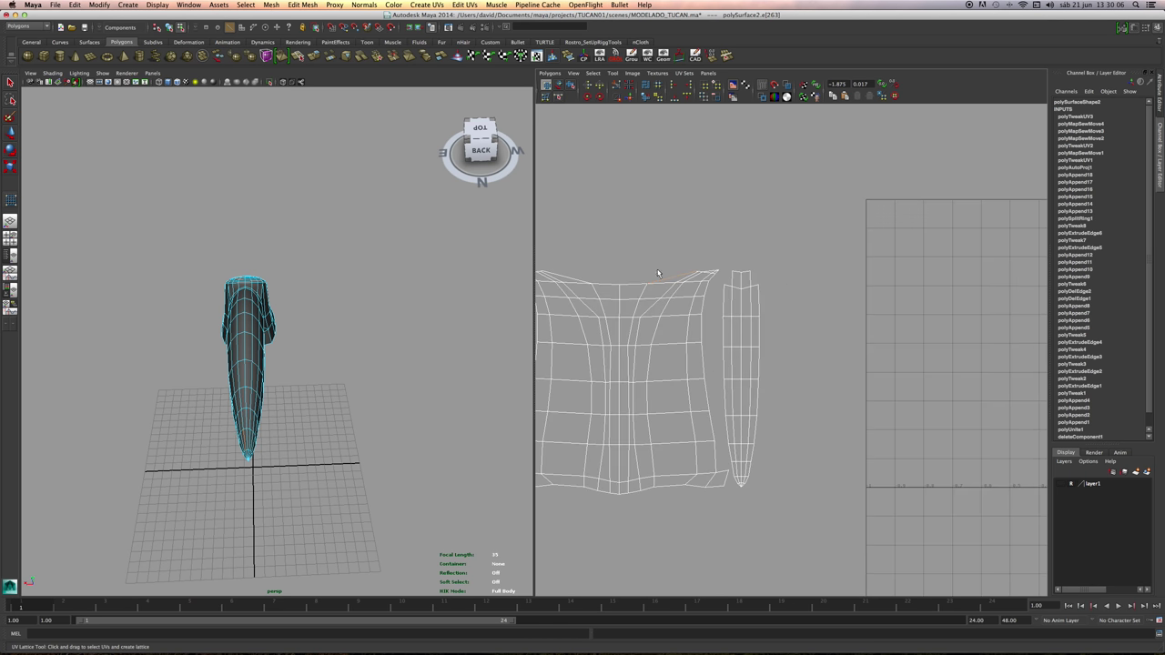
{"action": "right_click_drag", "start_coordinate": [658, 273], "coordinate": [545, 382], "text": "alt"}
{"action": "middle_click_drag", "start_coordinate": [801, 368], "coordinate": [672, 351], "text": "alt"}
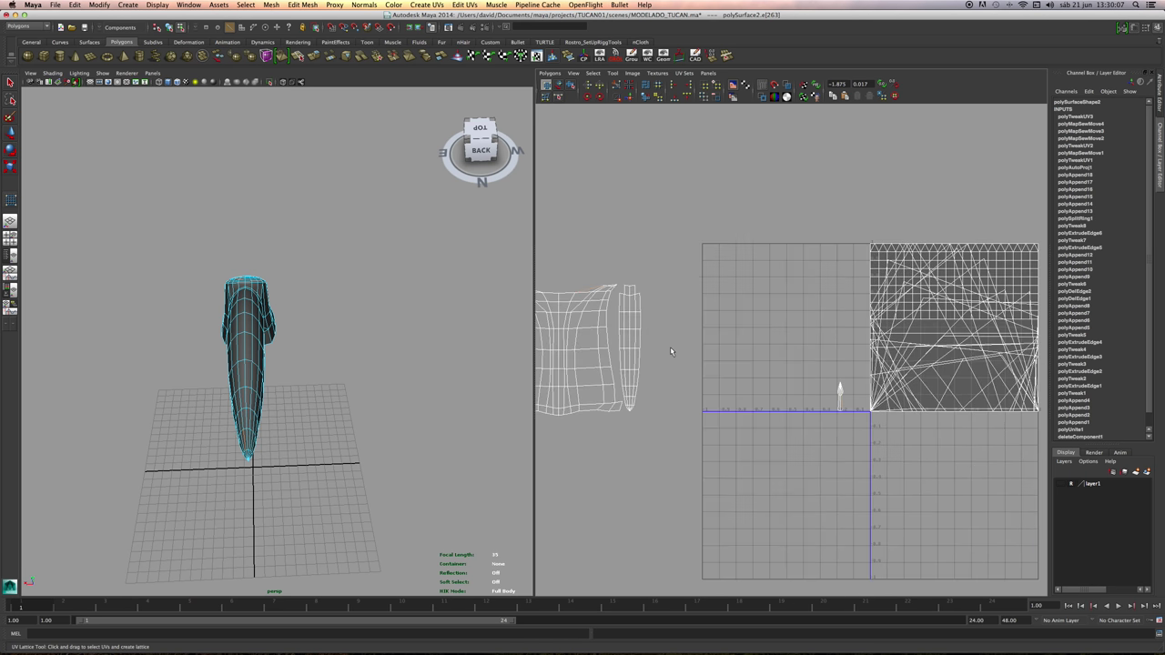
{"action": "left_click", "coordinate": [628, 97]}
{"action": "left_click", "coordinate": [622, 201]}
Select the remaining open edges along the joined shell's upper border and the attached tip piece, and move and sew them.
{"action": "middle_click_drag", "start_coordinate": [615, 236], "coordinate": [786, 292], "text": "alt"}
{"action": "right_click_drag", "start_coordinate": [565, 293], "coordinate": [840, 342], "text": "alt"}
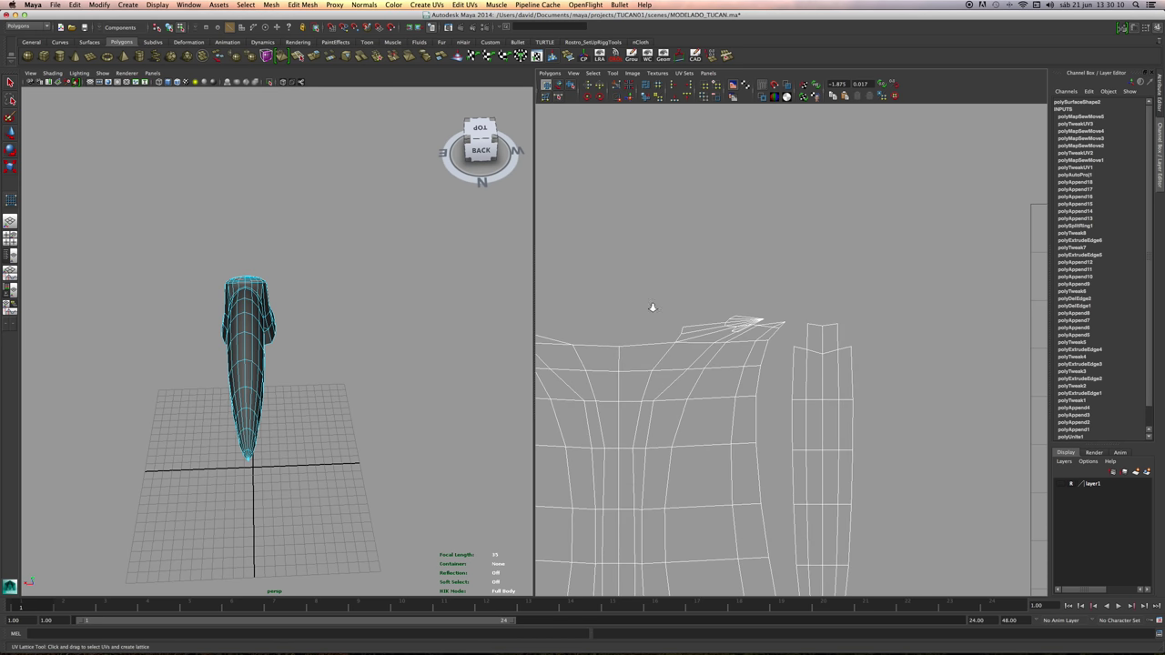
{"action": "right_click_drag", "start_coordinate": [652, 306], "coordinate": [734, 321], "text": "alt"}
{"action": "middle_click_drag", "start_coordinate": [701, 320], "coordinate": [811, 333], "text": "alt"}
{"action": "left_click", "coordinate": [764, 337]}
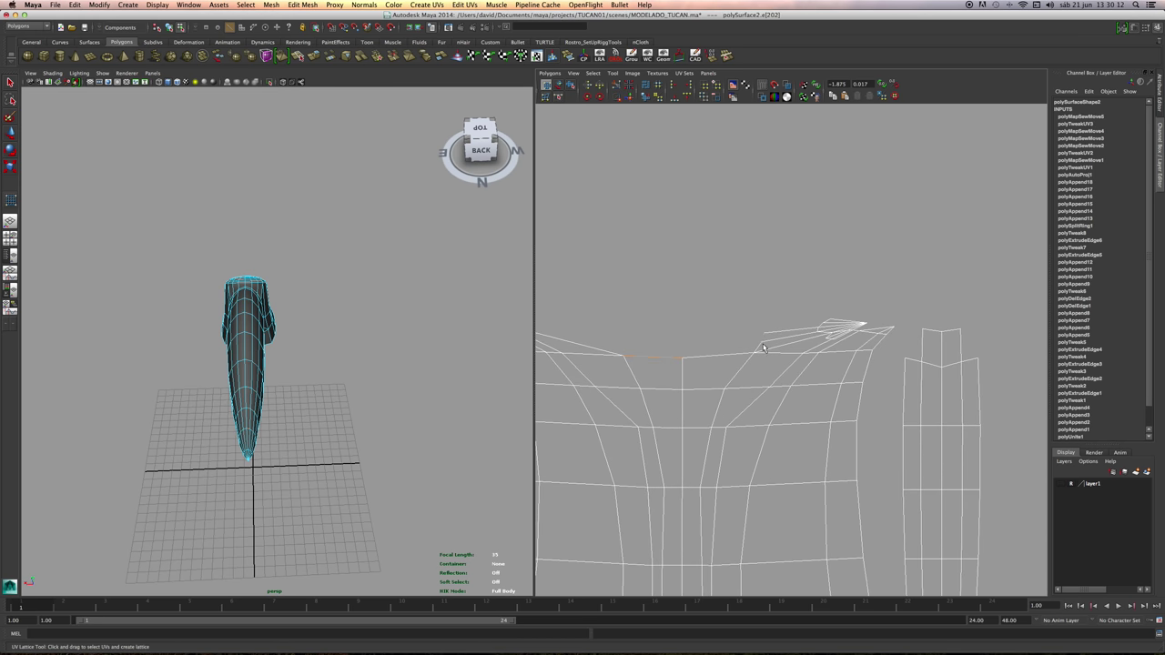
{"action": "left_click", "coordinate": [760, 347], "text": "shift"}
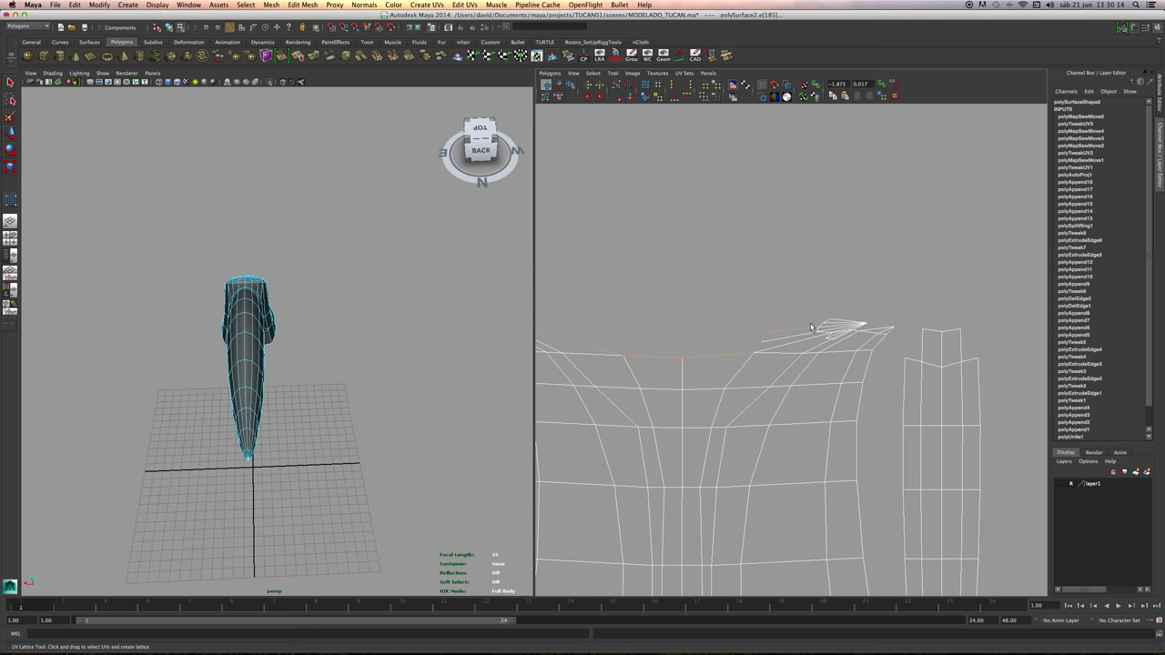
{"action": "middle_click_drag", "start_coordinate": [711, 316], "coordinate": [791, 343], "text": "alt"}
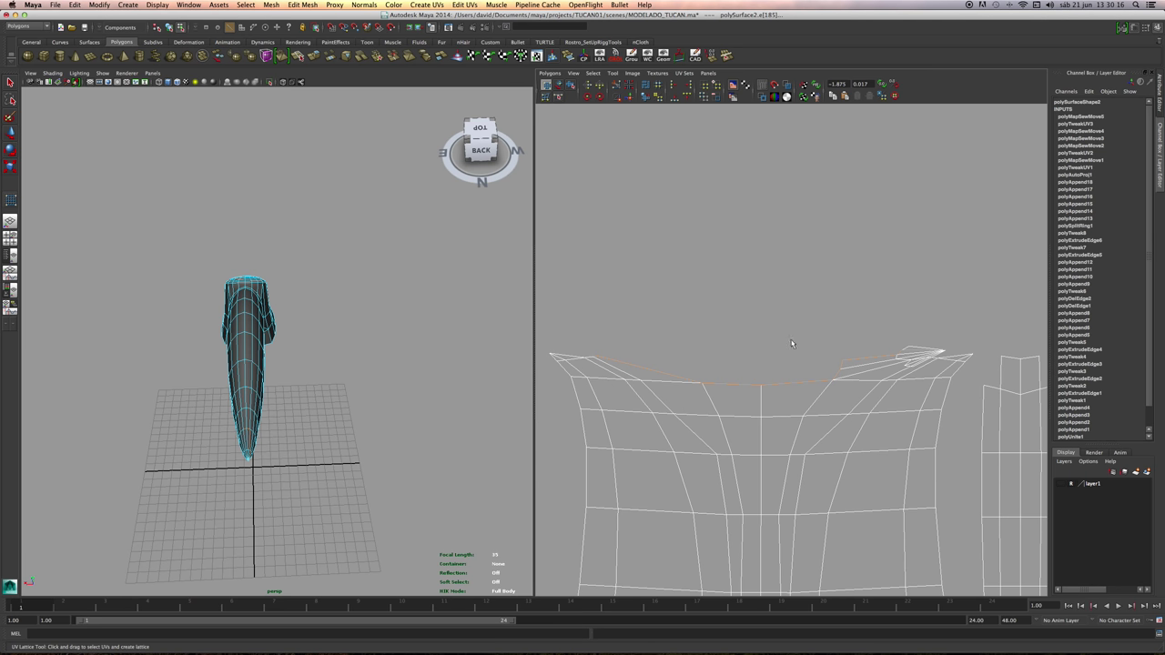
{"action": "left_click", "coordinate": [910, 351], "text": "shift"}
{"action": "left_click", "coordinate": [629, 97]}
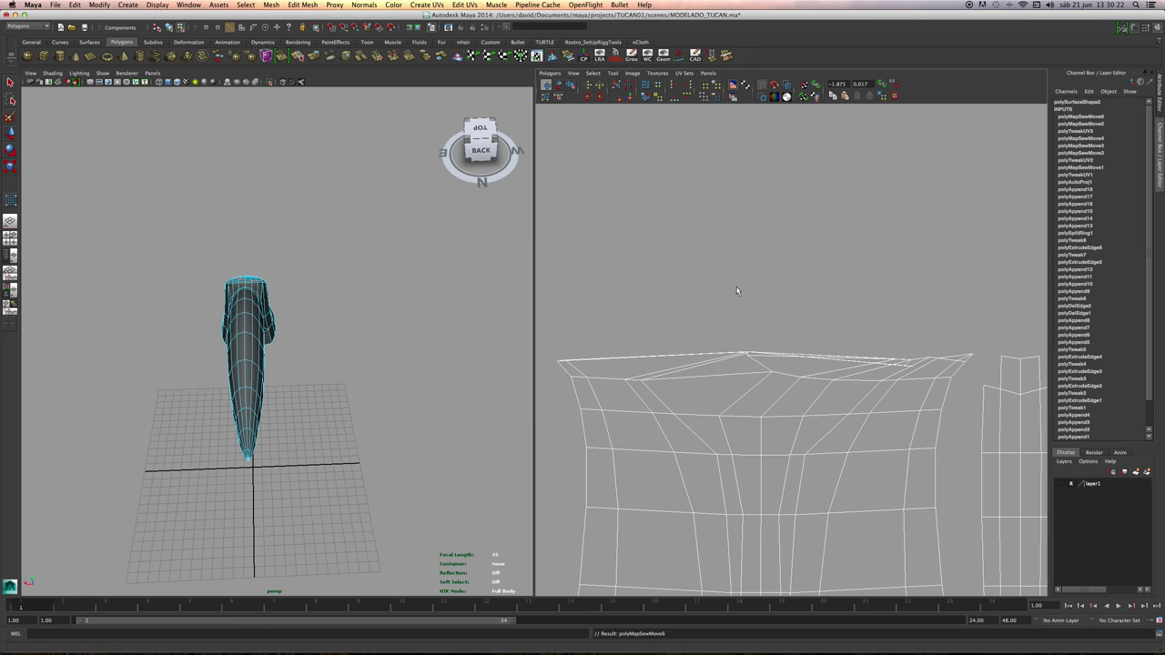
Try to untangle the sewn tip piece by moving its overlapping UVs individually.
{"action": "right_click_drag", "start_coordinate": [808, 293], "coordinate": [748, 295], "text": "alt"}
{"action": "middle_click_drag", "start_coordinate": [748, 295], "coordinate": [718, 277], "text": "alt"}
{"action": "right_click_drag", "start_coordinate": [717, 278], "coordinate": [898, 341], "text": "alt"}
{"action": "left_click", "coordinate": [880, 341]}
{"action": "left_click_drag", "start_coordinate": [865, 315], "coordinate": [794, 296]}
{"action": "key", "text": "w"}
{"action": "left_click", "coordinate": [862, 333]}
{"action": "left_click_drag", "start_coordinate": [862, 333], "coordinate": [741, 331]}
{"action": "key", "text": "super+z"}
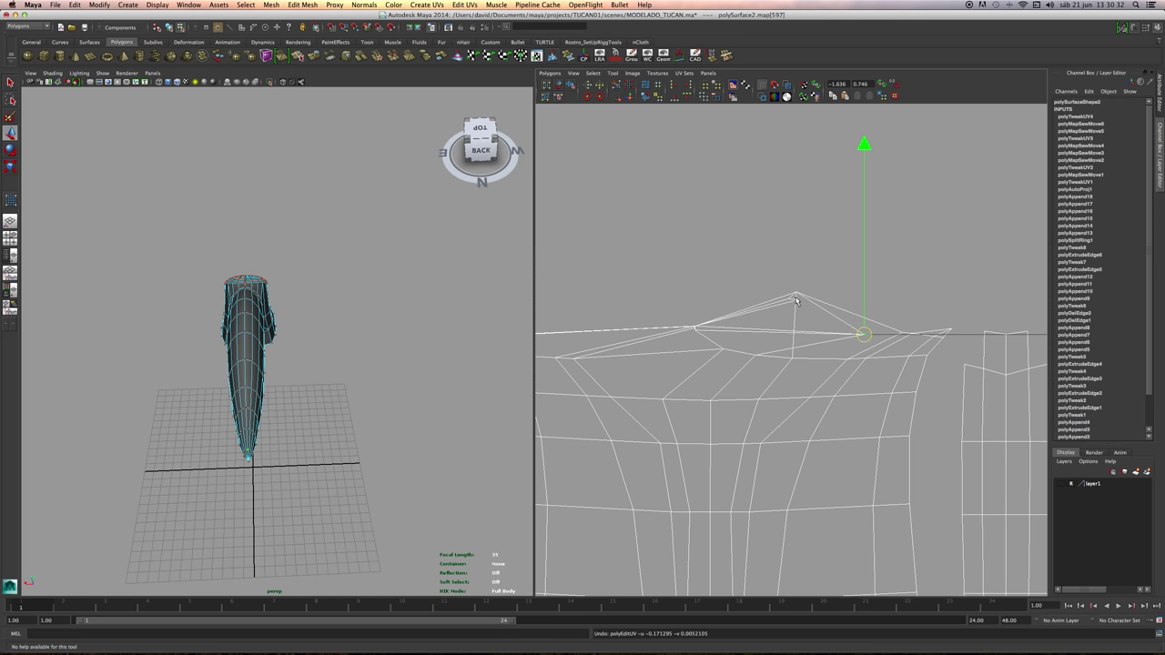
{"action": "left_click", "coordinate": [799, 301]}
{"action": "left_click_drag", "start_coordinate": [797, 300], "coordinate": [699, 320]}
Undo the tip UV moves and both tip sews to return the small tip shell to its separate state.
{"action": "key", "text": "super+z"}
{"action": "key", "text": "super+z"}
{"action": "key", "text": "super+z"}
{"action": "key", "text": "super+z"}
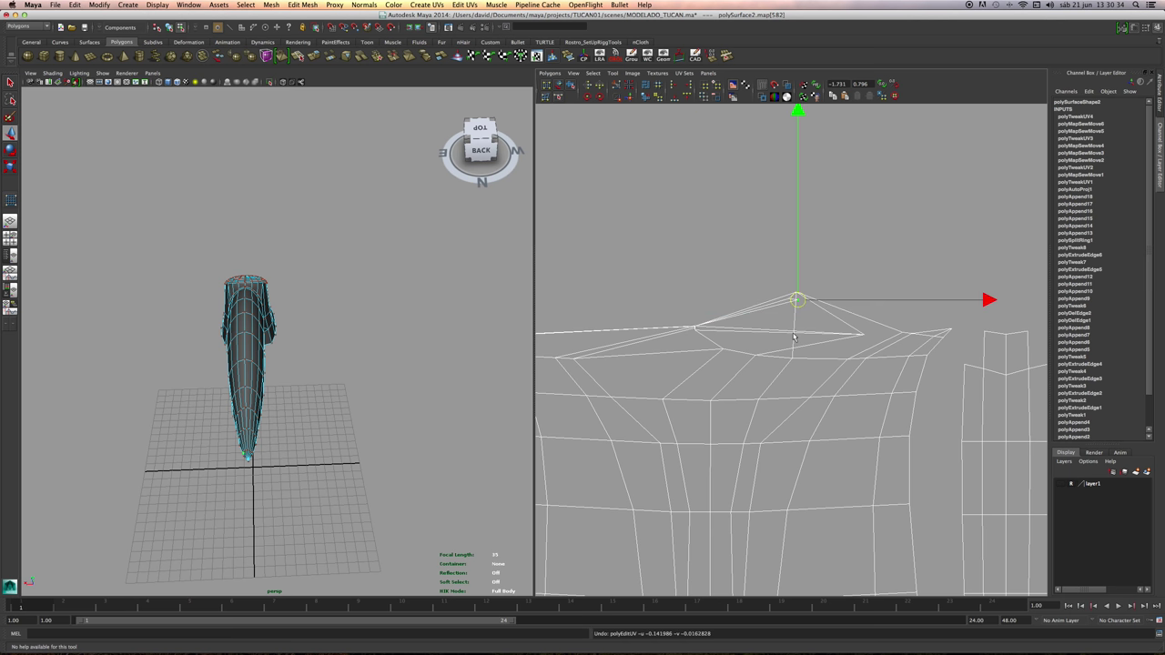
{"action": "key", "text": "super+z"}
{"action": "key", "text": "super+z"}
{"action": "key", "text": "super+z"}
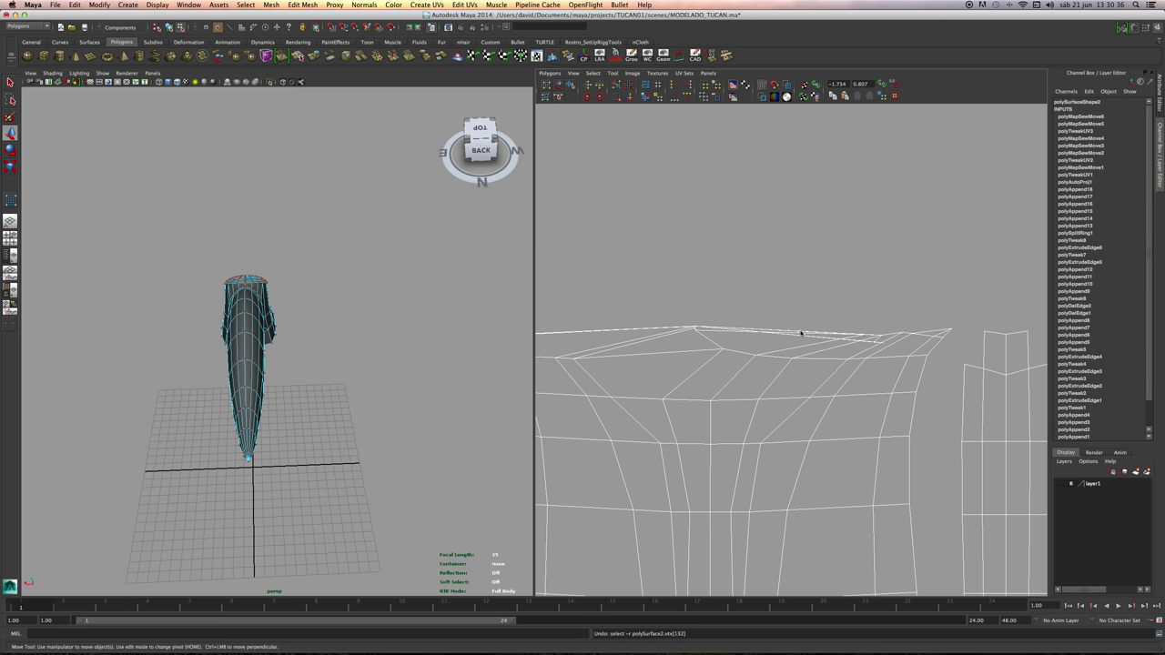
{"action": "right_click_drag", "start_coordinate": [818, 334], "coordinate": [616, 376], "text": "alt"}
{"action": "key", "text": "super+z"}
{"action": "key", "text": "super+z"}
{"action": "key", "text": "super+z"}
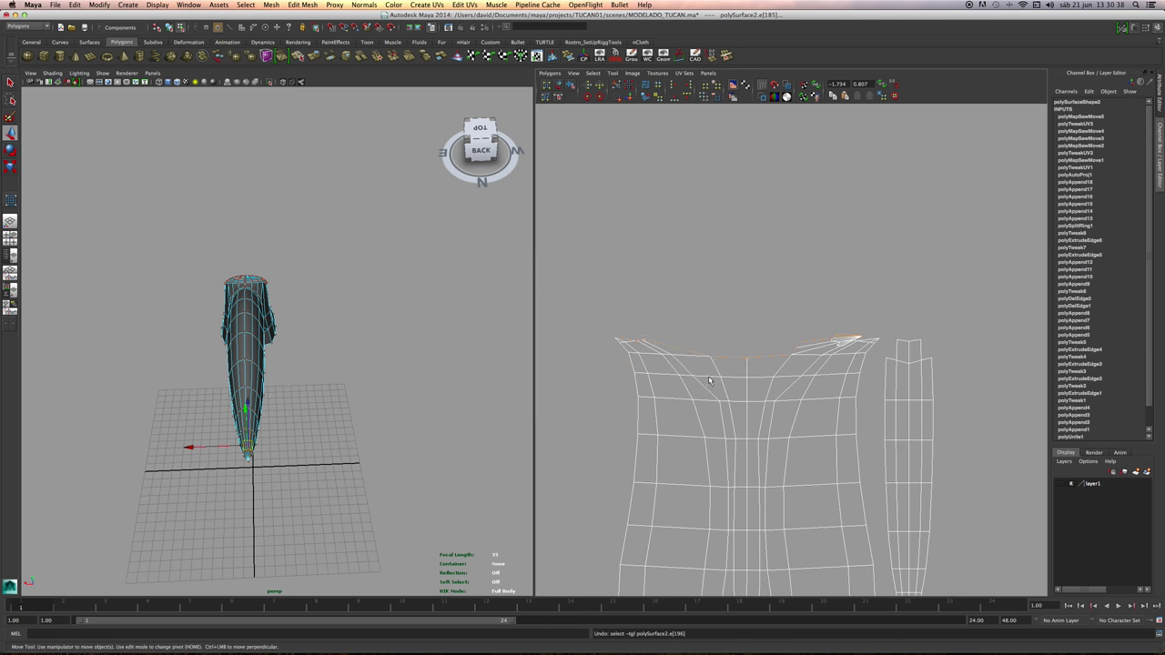
{"action": "key", "text": "super+z"}
{"action": "key", "text": "super+z"}
{"action": "key", "text": "super+z"}
{"action": "key", "text": "super+z"}
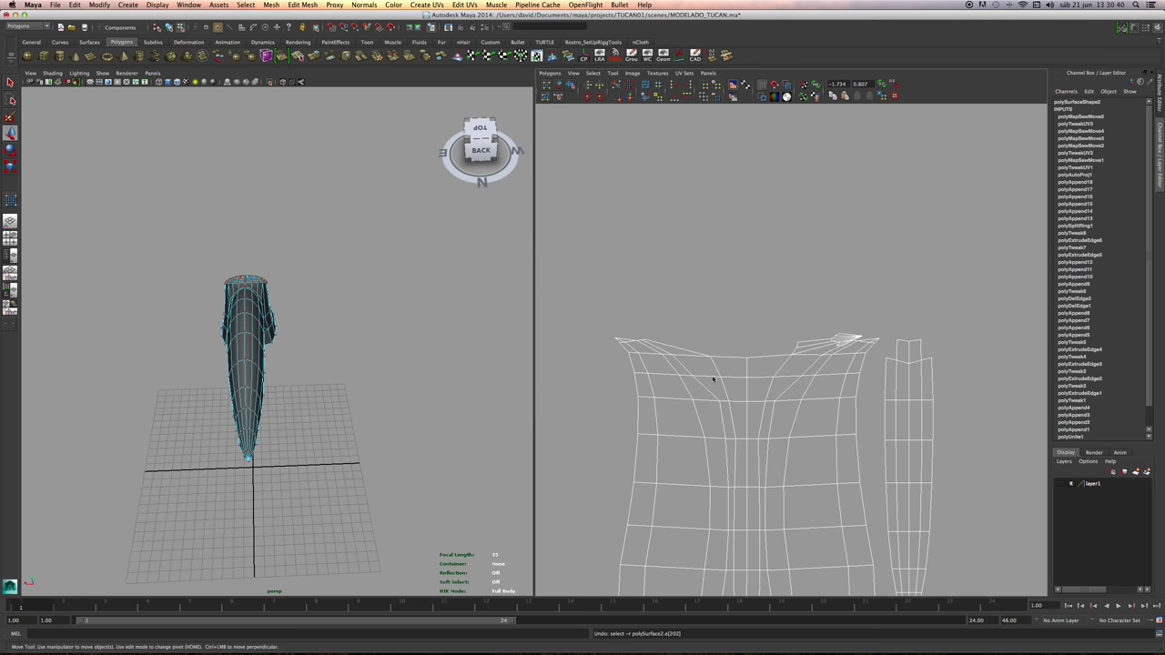
{"action": "right_click_drag", "start_coordinate": [713, 380], "coordinate": [575, 422], "text": "alt"}
{"action": "middle_click_drag", "start_coordinate": [575, 421], "coordinate": [512, 321], "text": "alt"}
{"action": "right_click_drag", "start_coordinate": [965, 351], "coordinate": [857, 367], "text": "alt"}
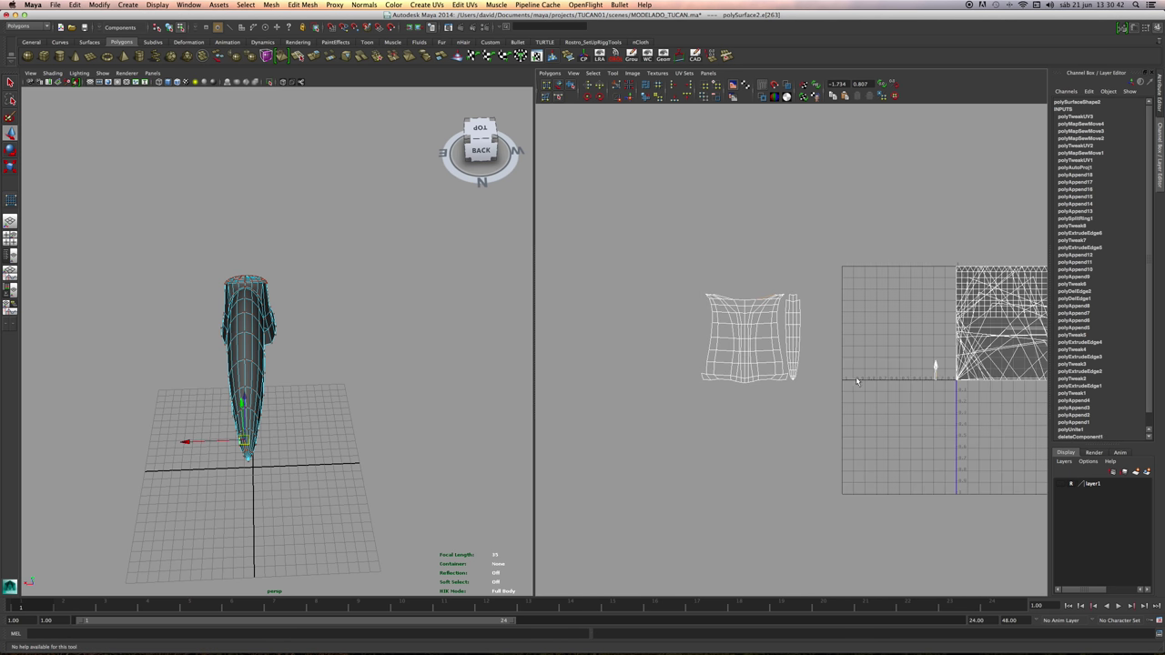
Move the small tip shell just above the middle of the joined shell's upper border.
{"action": "middle_click_drag", "start_coordinate": [857, 368], "coordinate": [776, 358], "text": "alt"}
{"action": "left_click_drag", "start_coordinate": [843, 328], "coordinate": [670, 280]}
{"action": "right_click_drag", "start_coordinate": [671, 281], "coordinate": [785, 328], "text": "alt"}
{"action": "middle_click_drag", "start_coordinate": [785, 328], "coordinate": [863, 394], "text": "alt"}
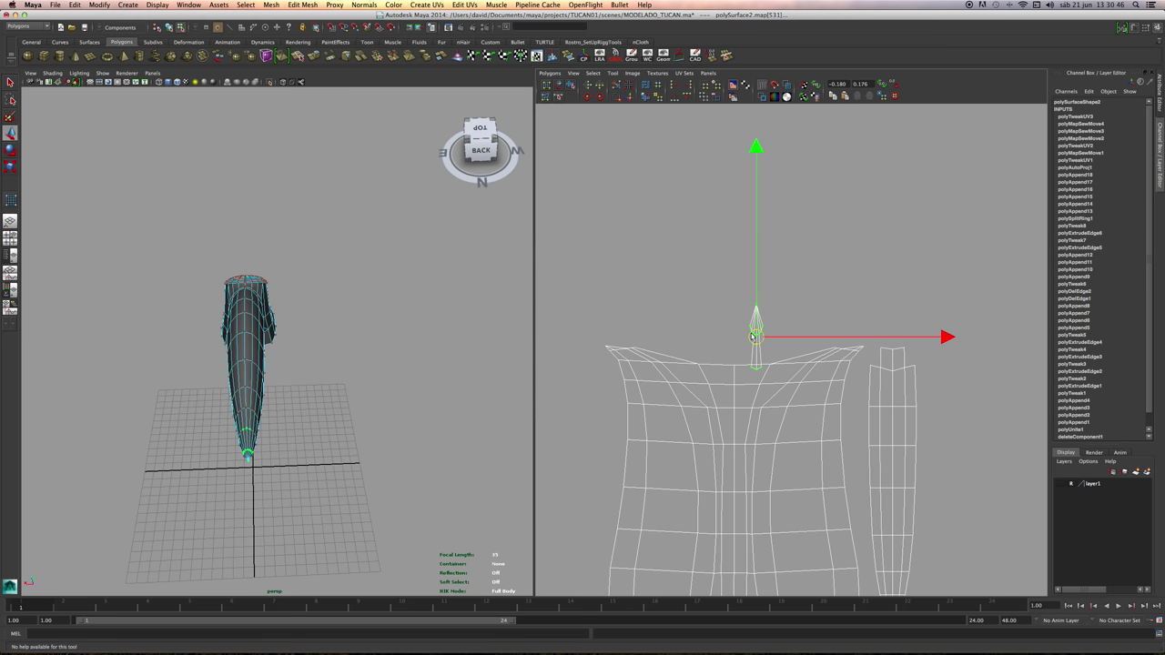
{"action": "left_click_drag", "start_coordinate": [754, 333], "coordinate": [734, 320]}
{"action": "scroll", "coordinate": [799, 252], "scroll_direction": "up", "scroll_amount": 4}
{"action": "left_click", "coordinate": [803, 250]}
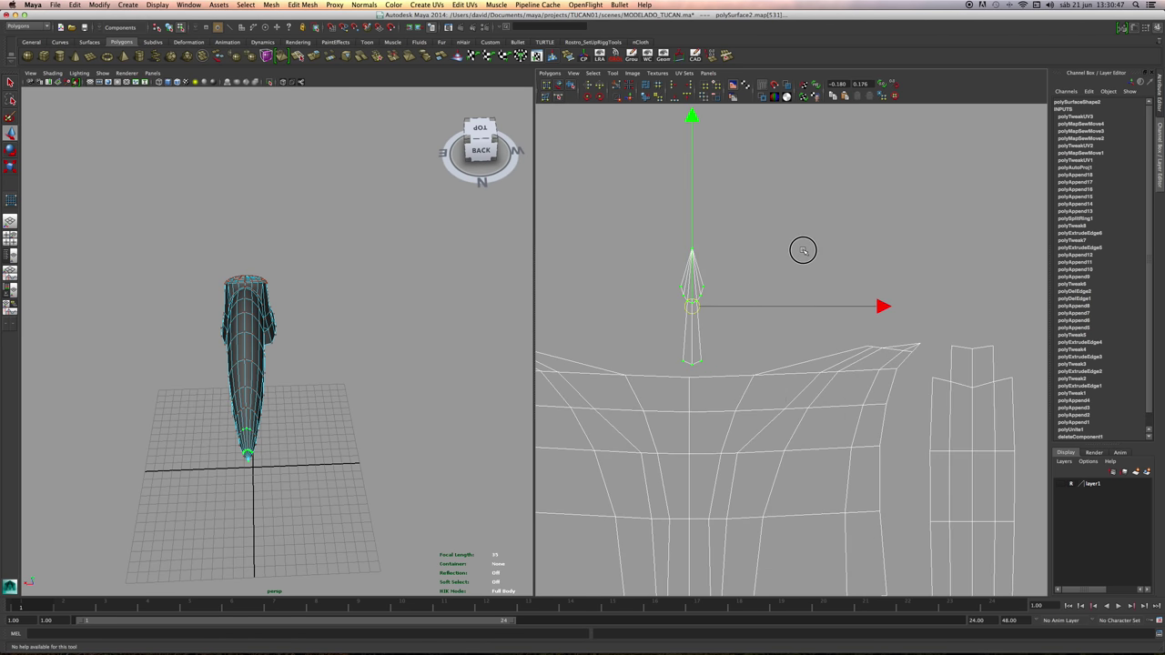
Select the lower centre edge of the small tip shell and cut its UVs along that edge.
{"action": "right_click_drag", "start_coordinate": [701, 365], "coordinate": [699, 349]}
{"action": "left_click", "coordinate": [698, 363]}
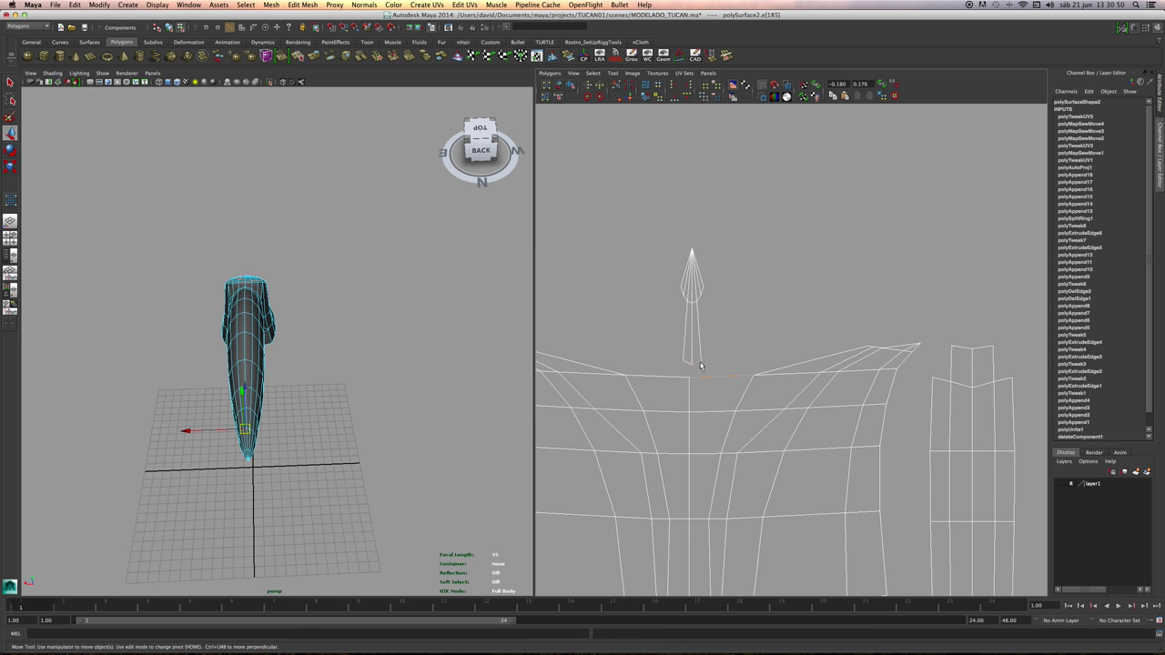
{"action": "middle_click_drag", "start_coordinate": [684, 354], "coordinate": [718, 376], "text": "alt"}
{"action": "scroll", "coordinate": [718, 384], "scroll_direction": "up", "scroll_amount": 2}
{"action": "left_click", "coordinate": [707, 374]}
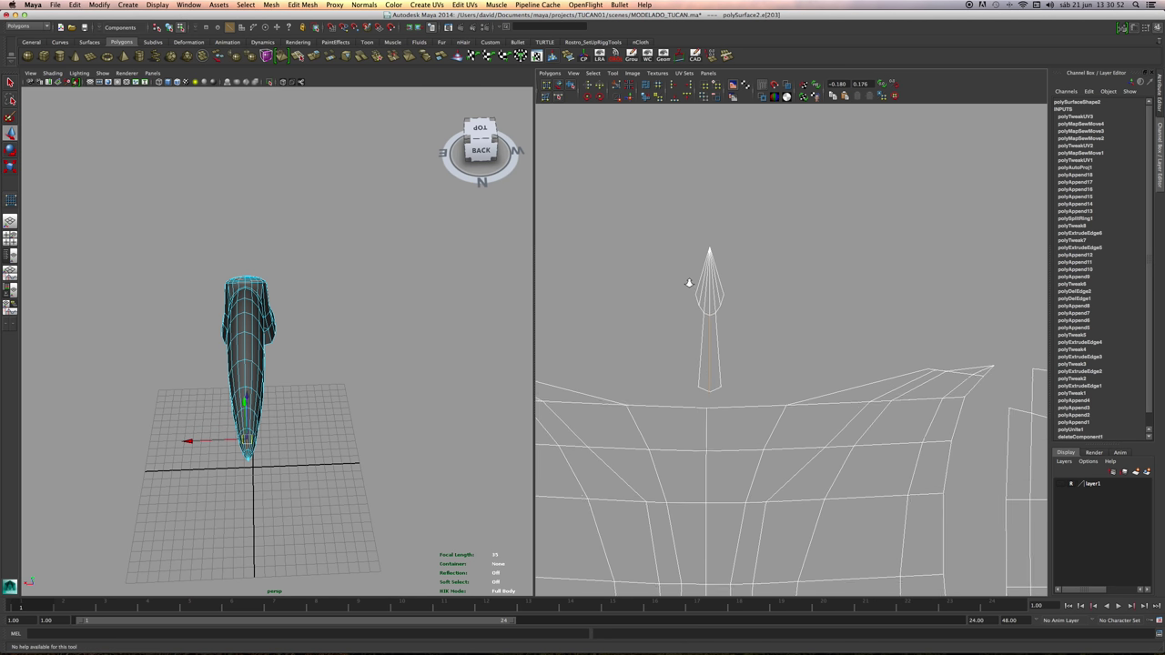
{"action": "scroll", "coordinate": [689, 280], "scroll_direction": "up", "scroll_amount": 3}
{"action": "middle_click_drag", "start_coordinate": [688, 278], "coordinate": [723, 343], "text": "alt"}
{"action": "left_click", "coordinate": [699, 344]}
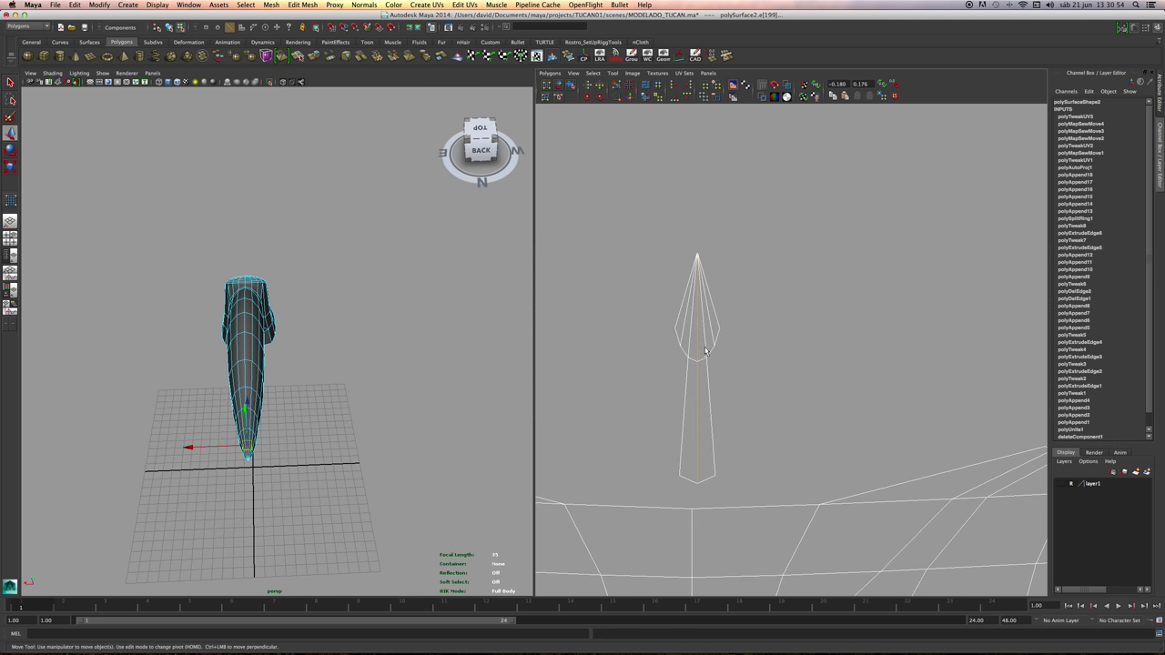
{"action": "middle_click_drag", "start_coordinate": [698, 228], "coordinate": [708, 235], "text": "alt"}
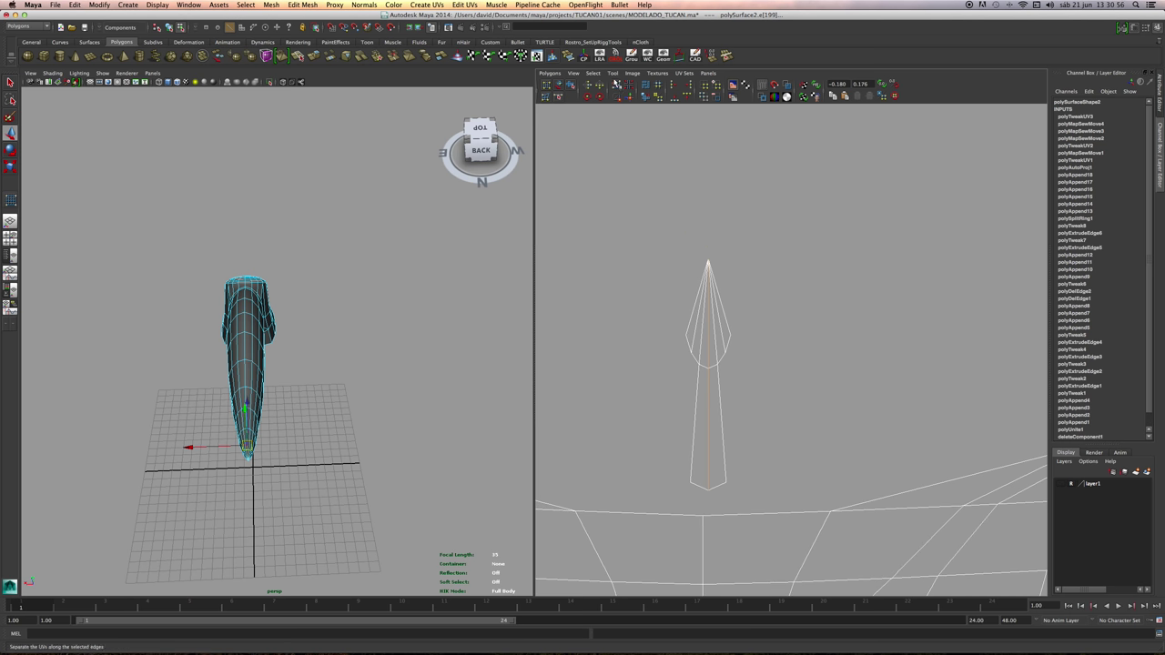
{"action": "left_click", "coordinate": [616, 86]}
Try to pull the left half of the tip shell sideways by moving its UVs.
{"action": "middle_click_drag", "start_coordinate": [662, 323], "coordinate": [661, 266], "text": "alt"}
{"action": "left_click_drag", "start_coordinate": [659, 237], "coordinate": [700, 316]}
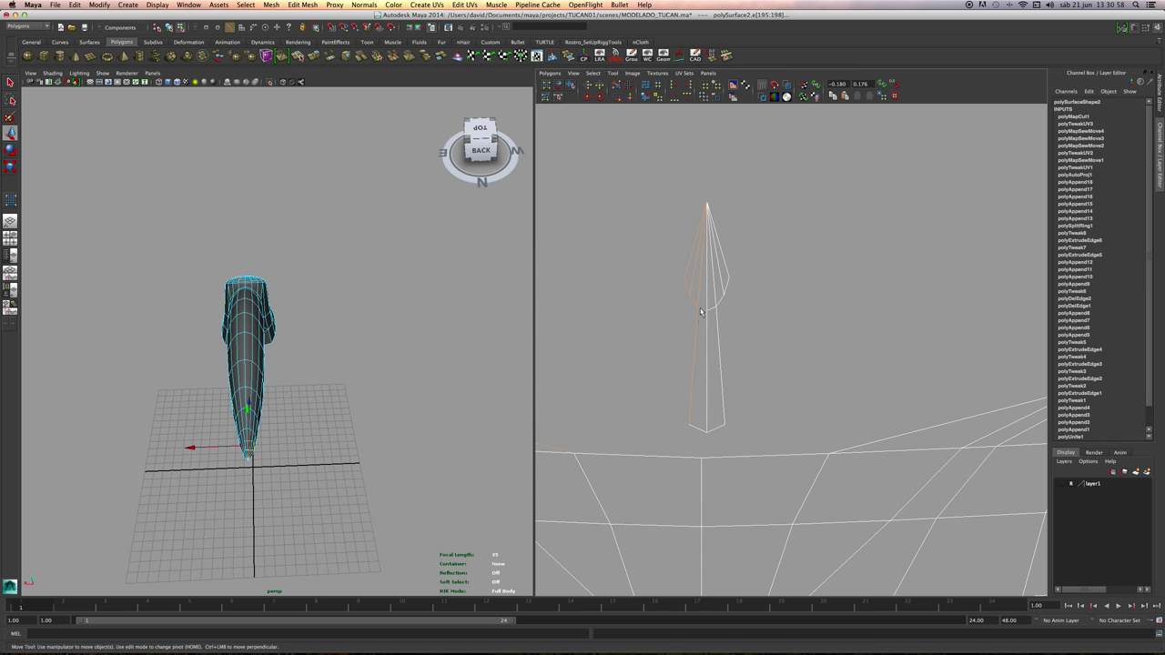
{"action": "right_click_drag", "start_coordinate": [699, 309], "coordinate": [734, 308]}
{"action": "left_click_drag", "start_coordinate": [656, 258], "coordinate": [700, 330]}
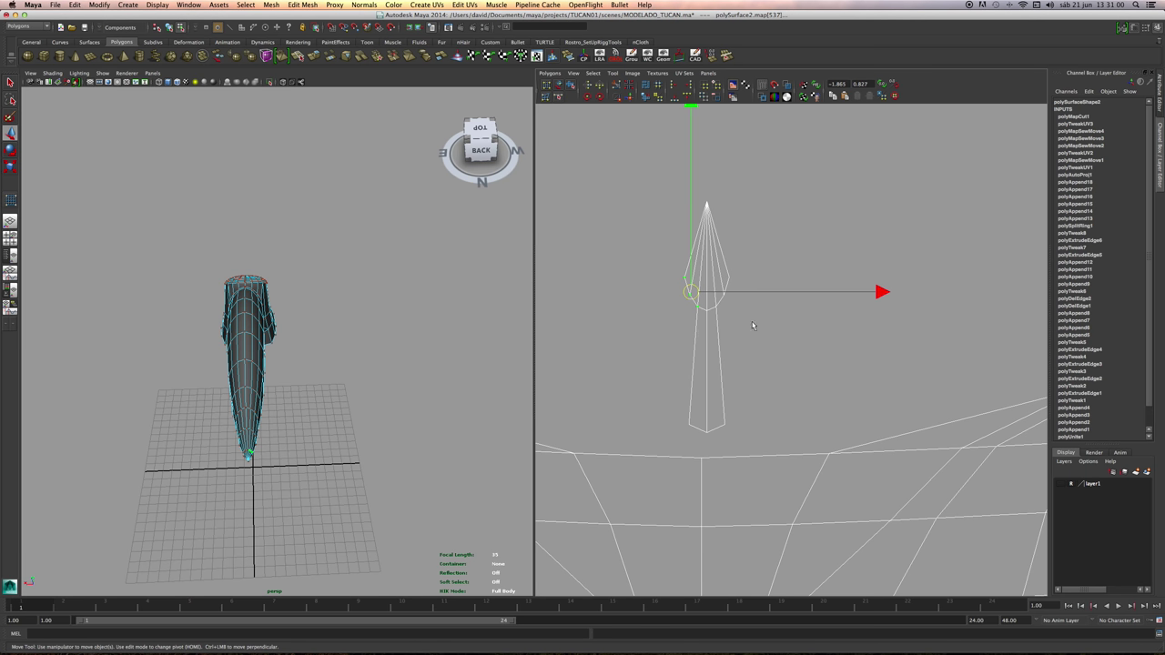
{"action": "scroll", "coordinate": [750, 323], "scroll_direction": "down", "scroll_amount": 1}
{"action": "left_click_drag", "start_coordinate": [684, 380], "coordinate": [711, 428]}
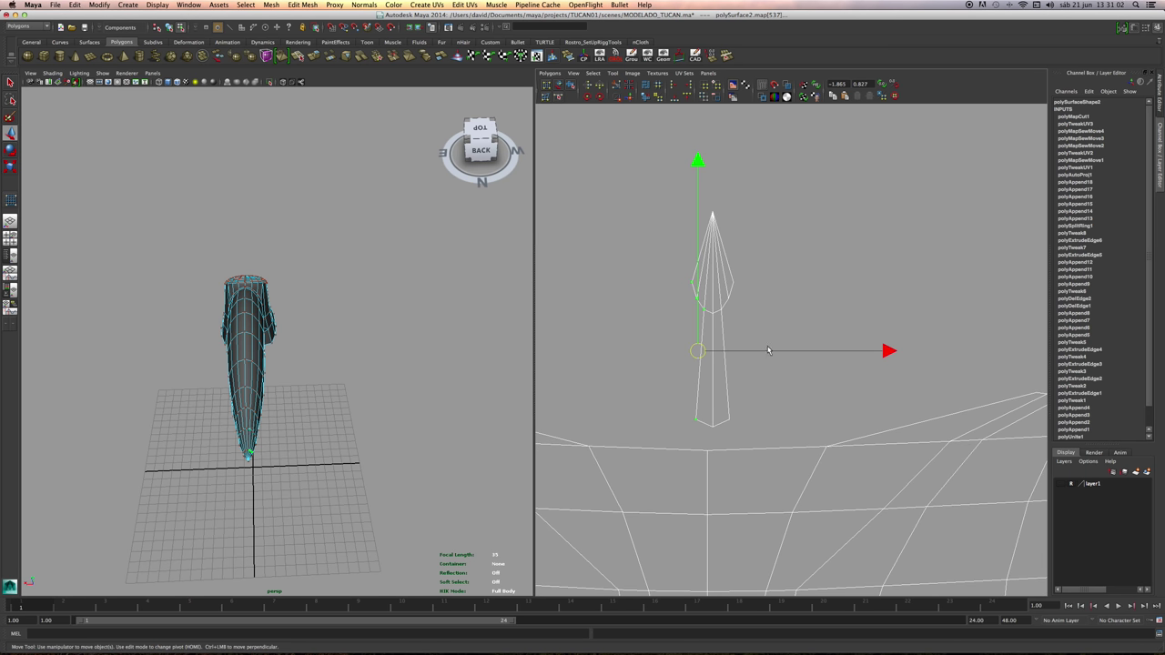
{"action": "left_click_drag", "start_coordinate": [768, 351], "coordinate": [754, 351]}
{"action": "key", "text": "super+z"}
Select the centre edges of the tip shell up to its apex and cut the UVs along them.
{"action": "right_click_drag", "start_coordinate": [713, 333], "coordinate": [714, 314]}
{"action": "left_click", "coordinate": [714, 329]}
{"action": "left_click", "coordinate": [712, 305], "text": "shift"}
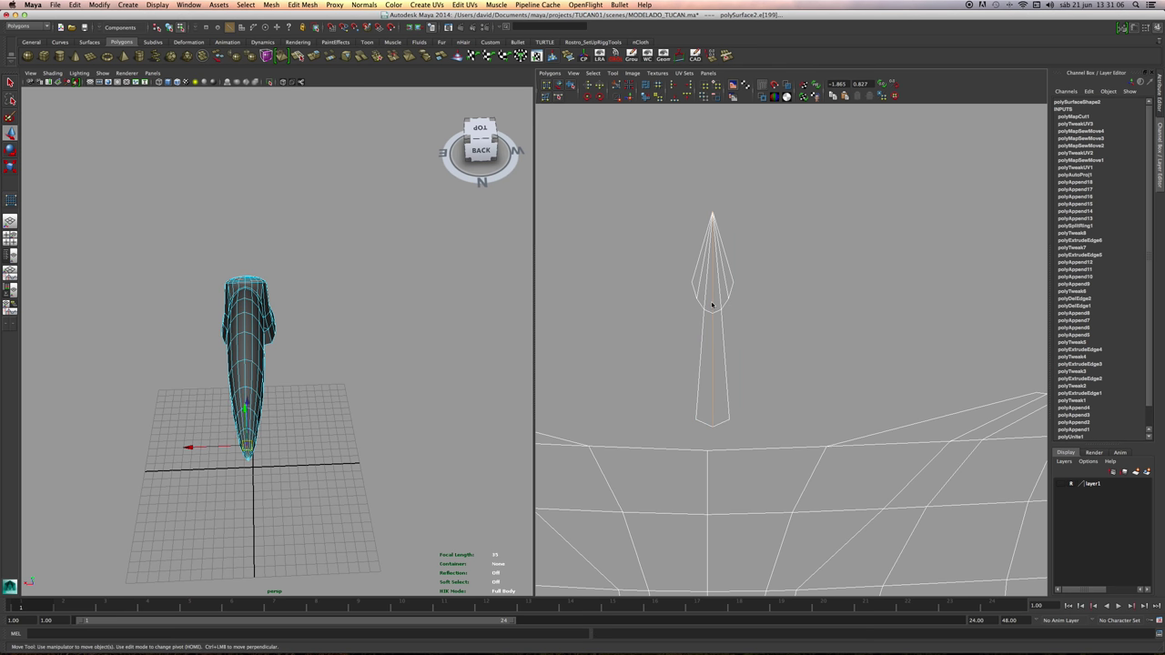
{"action": "middle_click_drag", "start_coordinate": [718, 274], "coordinate": [724, 379], "text": "alt"}
{"action": "right_click_drag", "start_coordinate": [723, 379], "coordinate": [905, 385], "text": "alt"}
{"action": "middle_click_drag", "start_coordinate": [626, 385], "coordinate": [719, 430], "text": "alt"}
{"action": "right_click_drag", "start_coordinate": [719, 430], "coordinate": [968, 451], "text": "alt"}
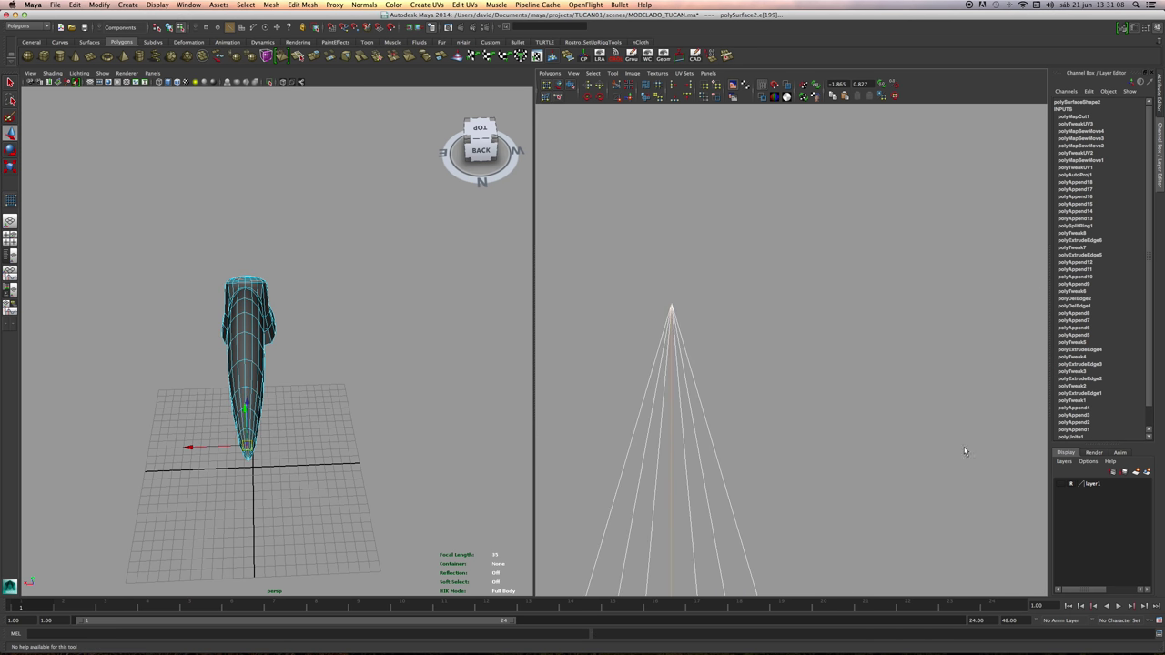
{"action": "middle_click_drag", "start_coordinate": [744, 410], "coordinate": [774, 393], "text": "alt"}
{"action": "right_click_drag", "start_coordinate": [645, 343], "coordinate": [651, 390], "text": "alt"}
{"action": "middle_click_drag", "start_coordinate": [737, 409], "coordinate": [700, 401], "text": "alt"}
{"action": "left_click", "coordinate": [618, 86]}
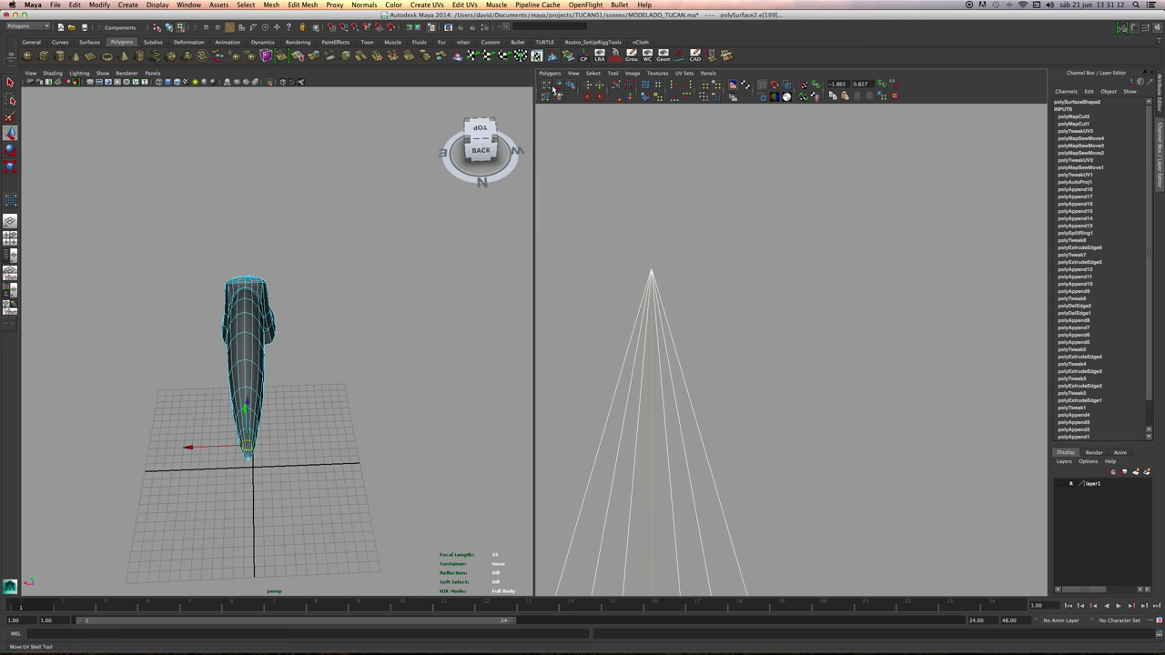
Use the Move UV Shell tool to separate the two tip halves horizontally, leaving a gap between them.
{"action": "left_click", "coordinate": [559, 87]}
{"action": "left_click", "coordinate": [681, 362]}
{"action": "right_click_drag", "start_coordinate": [764, 357], "coordinate": [645, 376], "text": "alt"}
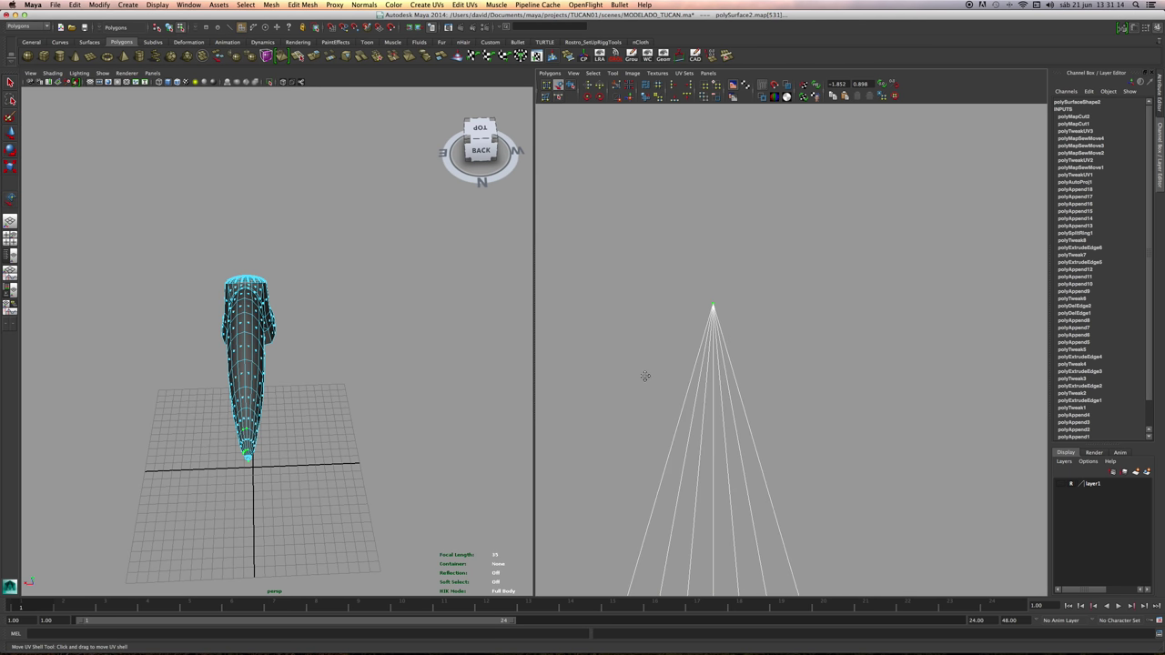
{"action": "middle_click_drag", "start_coordinate": [646, 377], "coordinate": [619, 146], "text": "alt"}
{"action": "right_click_drag", "start_coordinate": [619, 364], "coordinate": [246, 373], "text": "alt"}
{"action": "middle_click_drag", "start_coordinate": [772, 402], "coordinate": [759, 225], "text": "alt"}
{"action": "right_click_drag", "start_coordinate": [760, 403], "coordinate": [432, 403], "text": "alt"}
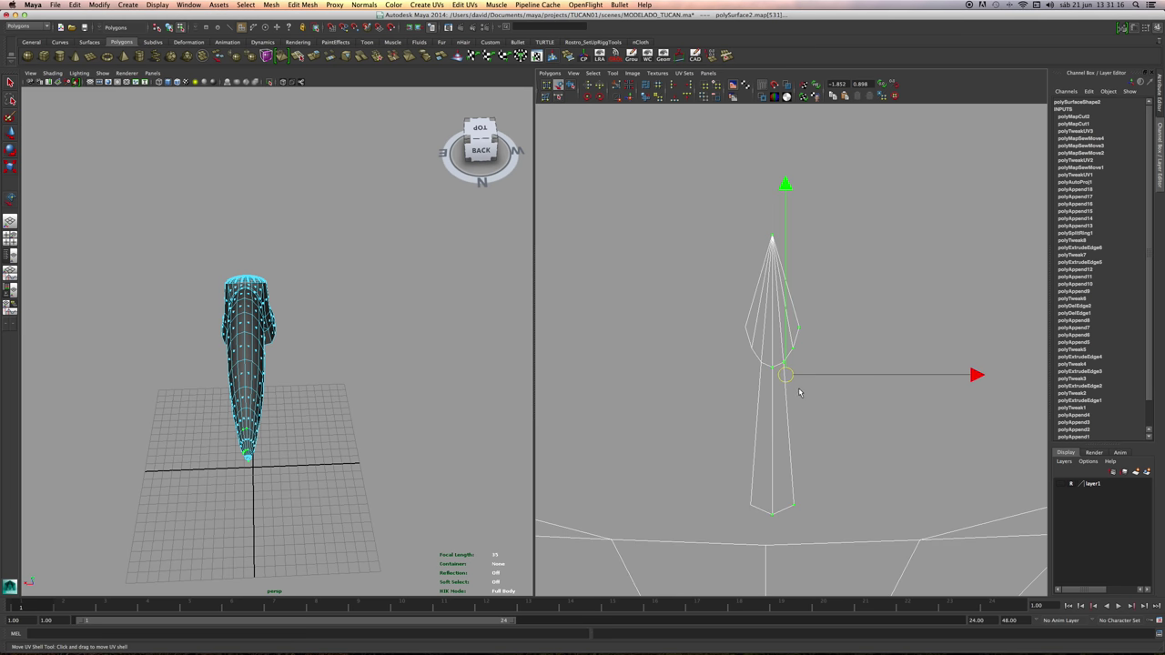
{"action": "left_click_drag", "start_coordinate": [810, 374], "coordinate": [858, 374]}
{"action": "left_click_drag", "start_coordinate": [742, 244], "coordinate": [798, 522]}
{"action": "left_click_drag", "start_coordinate": [918, 379], "coordinate": [851, 374]}
{"action": "right_click_drag", "start_coordinate": [846, 375], "coordinate": [697, 389], "text": "alt"}
{"action": "right_click_drag", "start_coordinate": [641, 427], "coordinate": [764, 473], "text": "alt"}
{"action": "middle_click_drag", "start_coordinate": [701, 513], "coordinate": [871, 424], "text": "alt"}
{"action": "right_click_drag", "start_coordinate": [865, 424], "coordinate": [613, 425], "text": "alt"}
{"action": "middle_click_drag", "start_coordinate": [761, 345], "coordinate": [763, 383], "text": "alt"}
Switch from the Move UV Shell tool to the UV Lattice tool and save the scene.
{"action": "right_click", "coordinate": [767, 438]}
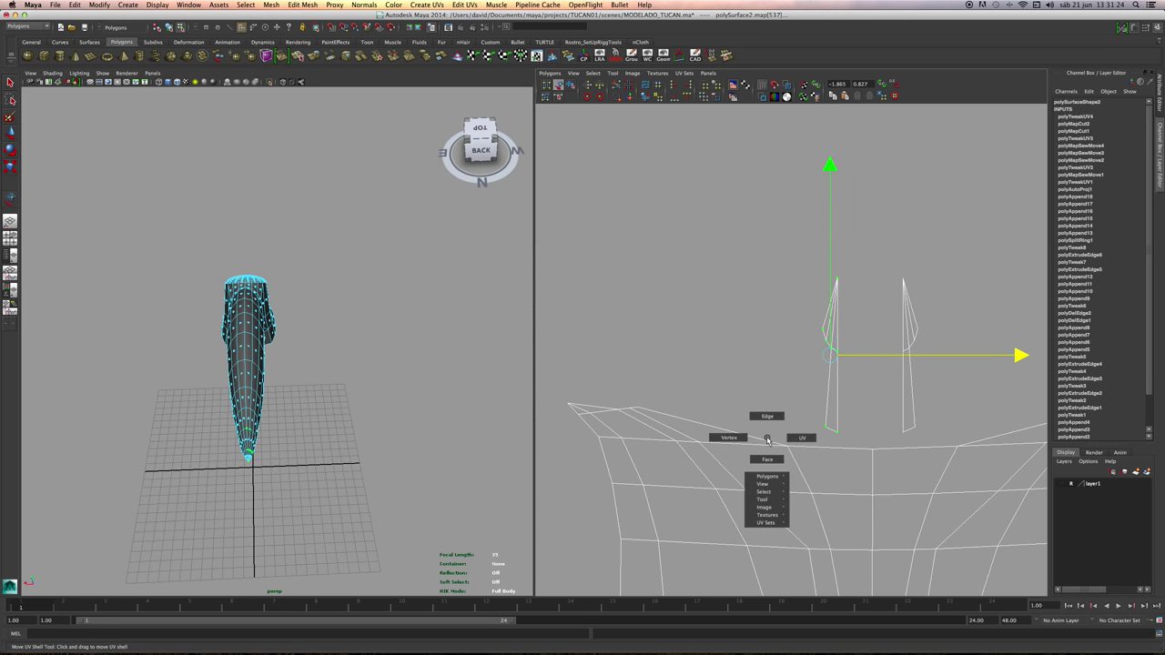
{"action": "right_click_drag", "start_coordinate": [771, 421], "coordinate": [770, 416]}
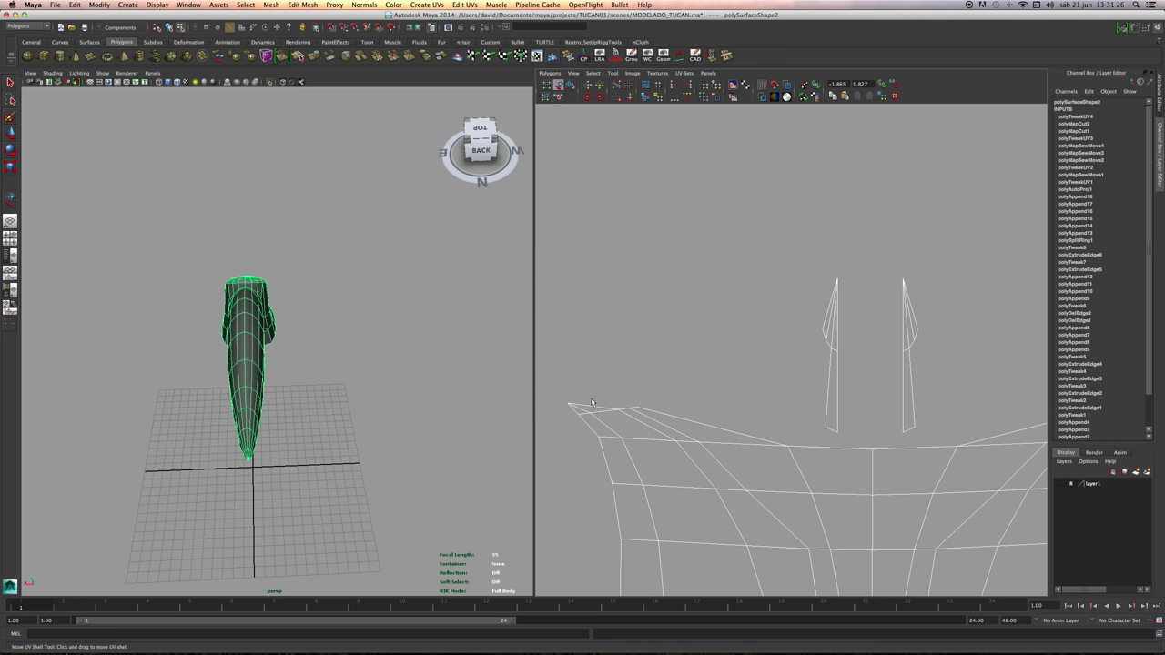
{"action": "left_click", "coordinate": [547, 86]}
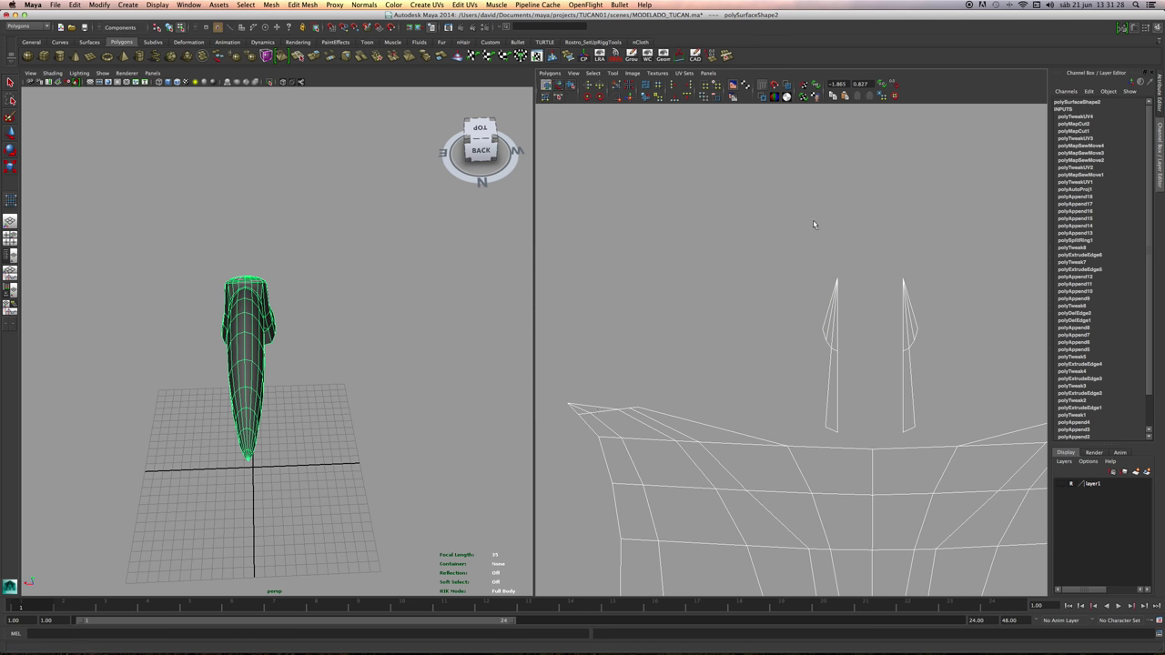
{"action": "key", "text": "super+s"}
Move and sew the left tip half onto the joined shell's upper-left border, including the edge left open beside the border's midpoint.
{"action": "right_click_drag", "start_coordinate": [602, 407], "coordinate": [601, 396]}
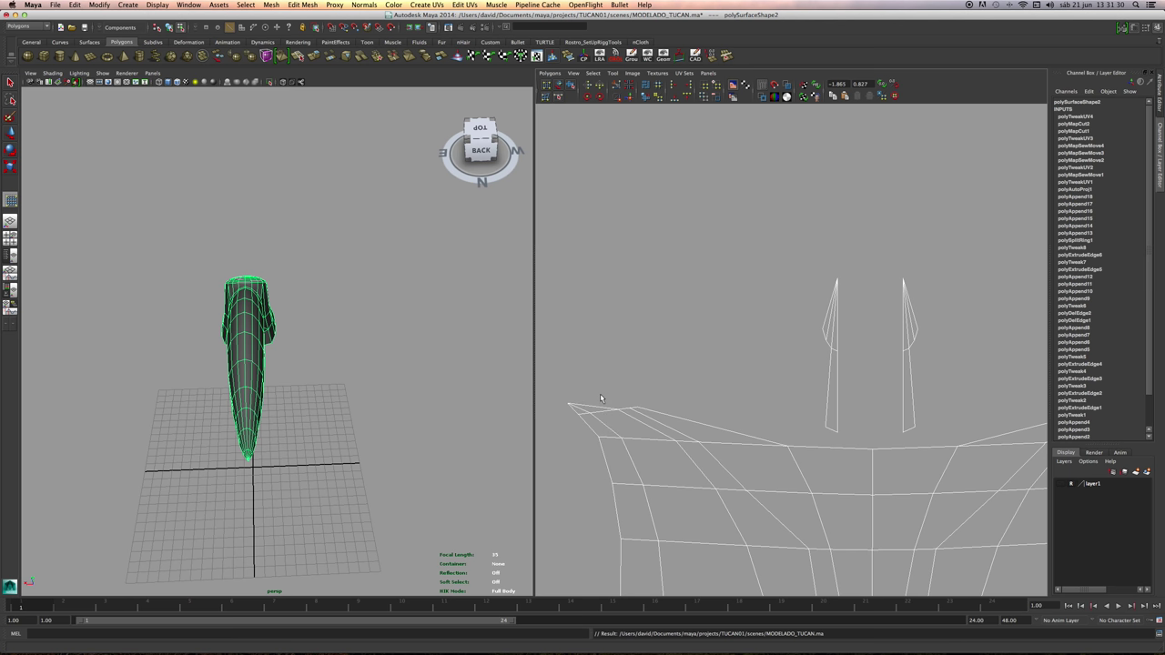
{"action": "left_click", "coordinate": [600, 409]}
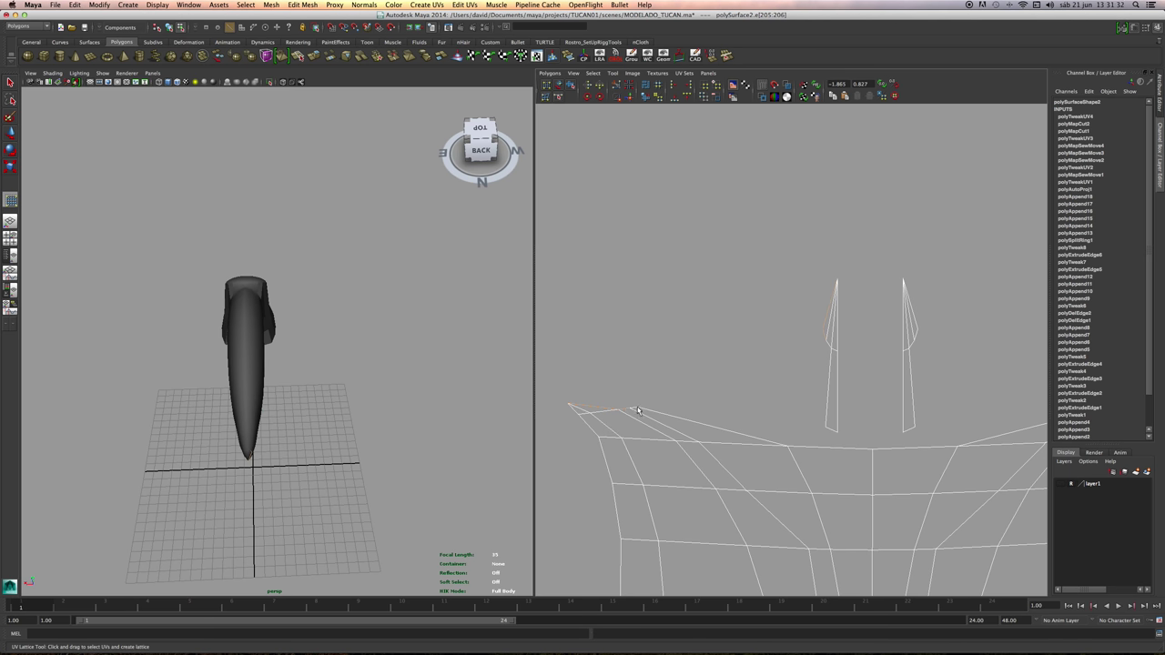
{"action": "left_click", "coordinate": [655, 412], "text": "shift"}
{"action": "left_click", "coordinate": [635, 408], "text": "shift"}
{"action": "left_click_drag", "start_coordinate": [630, 398], "coordinate": [647, 423], "text": "shift"}
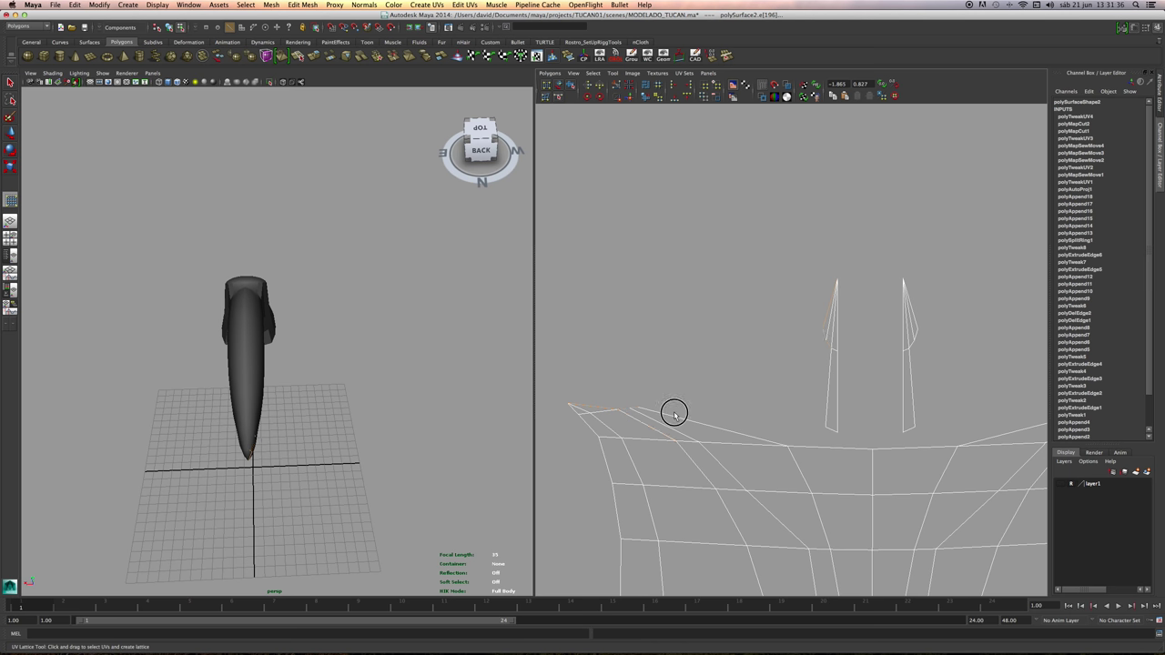
{"action": "left_click", "coordinate": [674, 415], "text": "shift"}
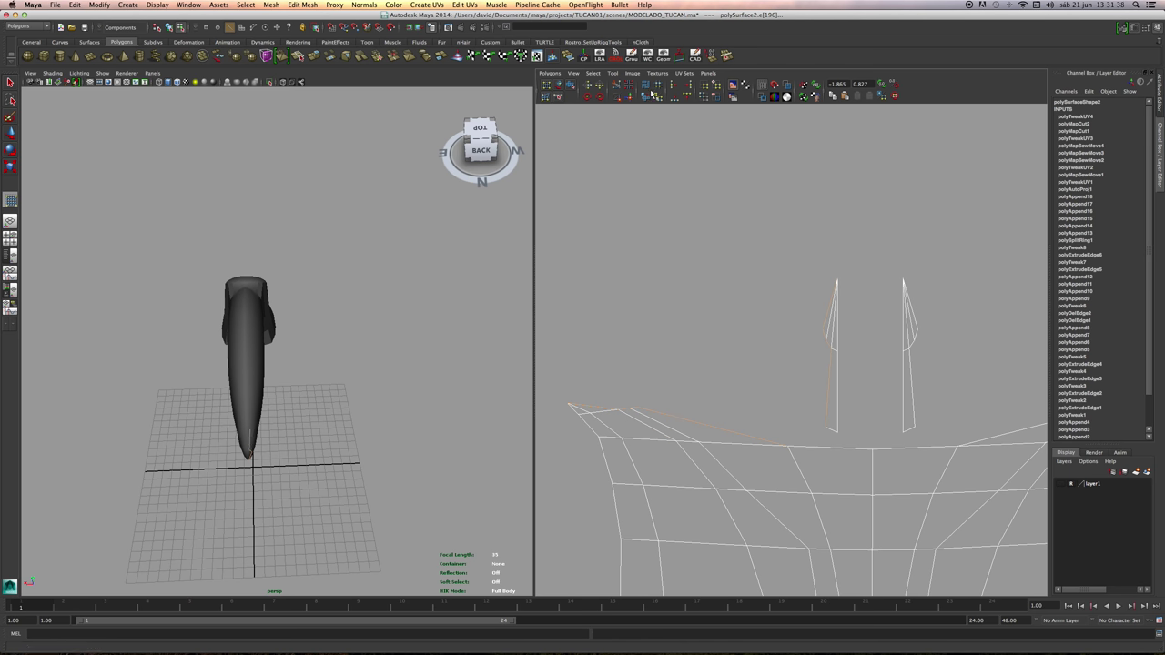
{"action": "left_click", "coordinate": [628, 97]}
{"action": "right_click_drag", "start_coordinate": [865, 307], "coordinate": [782, 370], "text": "alt"}
{"action": "middle_click_drag", "start_coordinate": [782, 369], "coordinate": [729, 294], "text": "alt"}
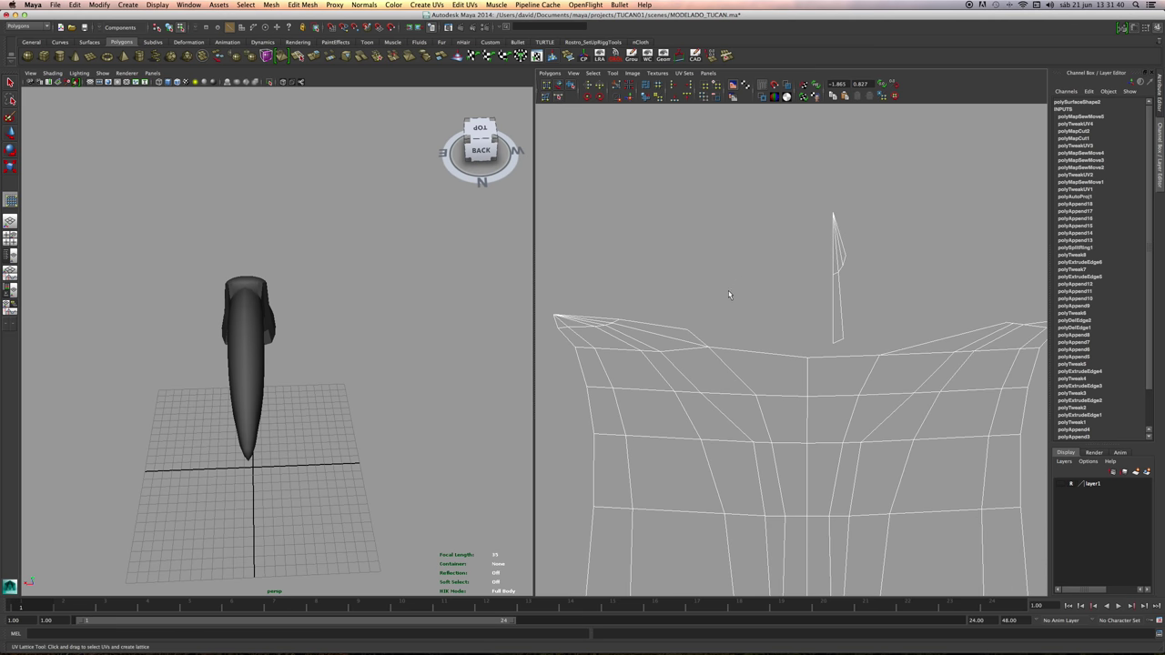
{"action": "left_click", "coordinate": [701, 343]}
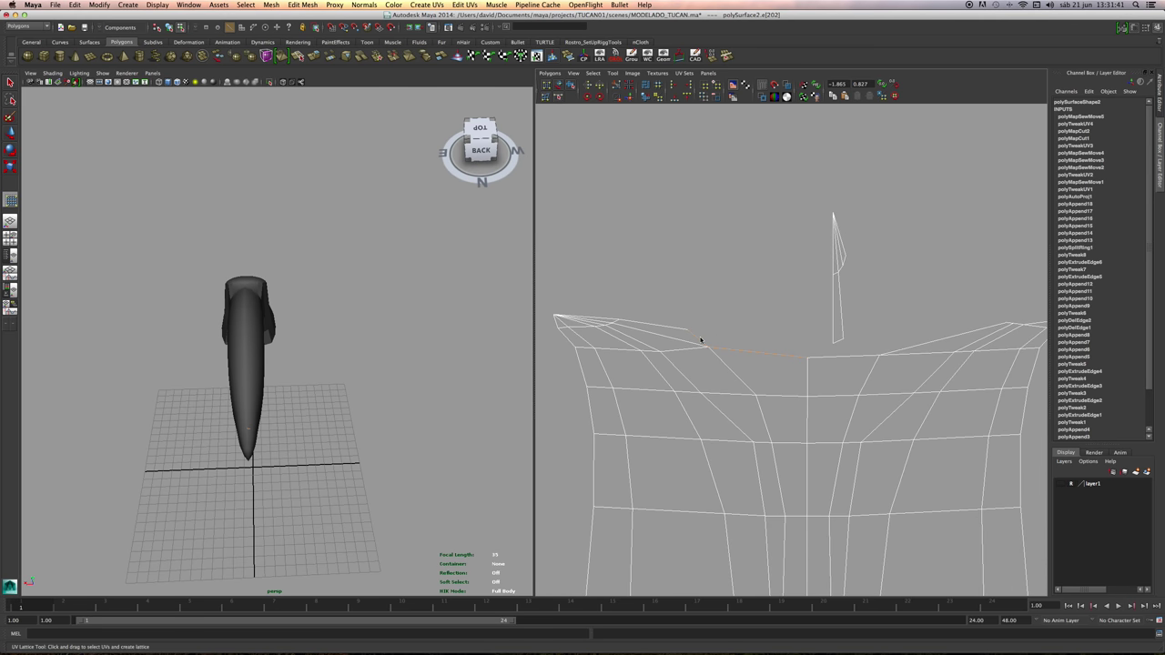
{"action": "left_click", "coordinate": [628, 98]}
Select the matching edges of the right tip half and move and sew them onto the joined shell's upper-right border.
{"action": "middle_click_drag", "start_coordinate": [793, 268], "coordinate": [647, 242], "text": "alt"}
{"action": "right_click_drag", "start_coordinate": [647, 242], "coordinate": [695, 294], "text": "alt"}
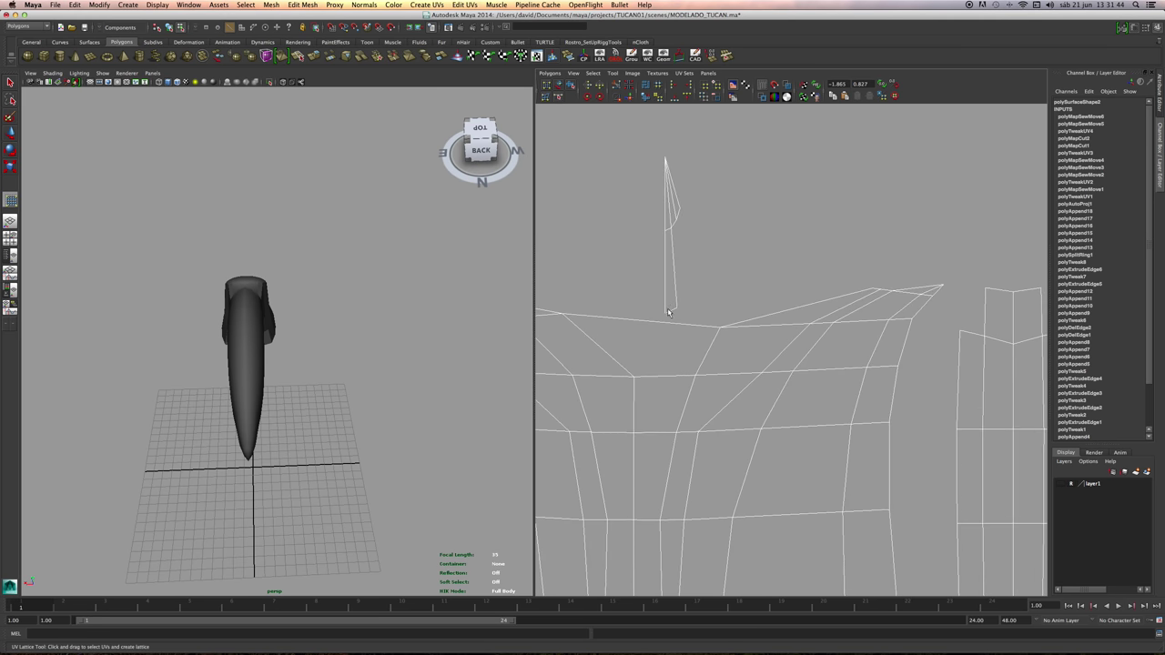
{"action": "left_click", "coordinate": [672, 311]}
{"action": "left_click", "coordinate": [676, 291], "text": "shift"}
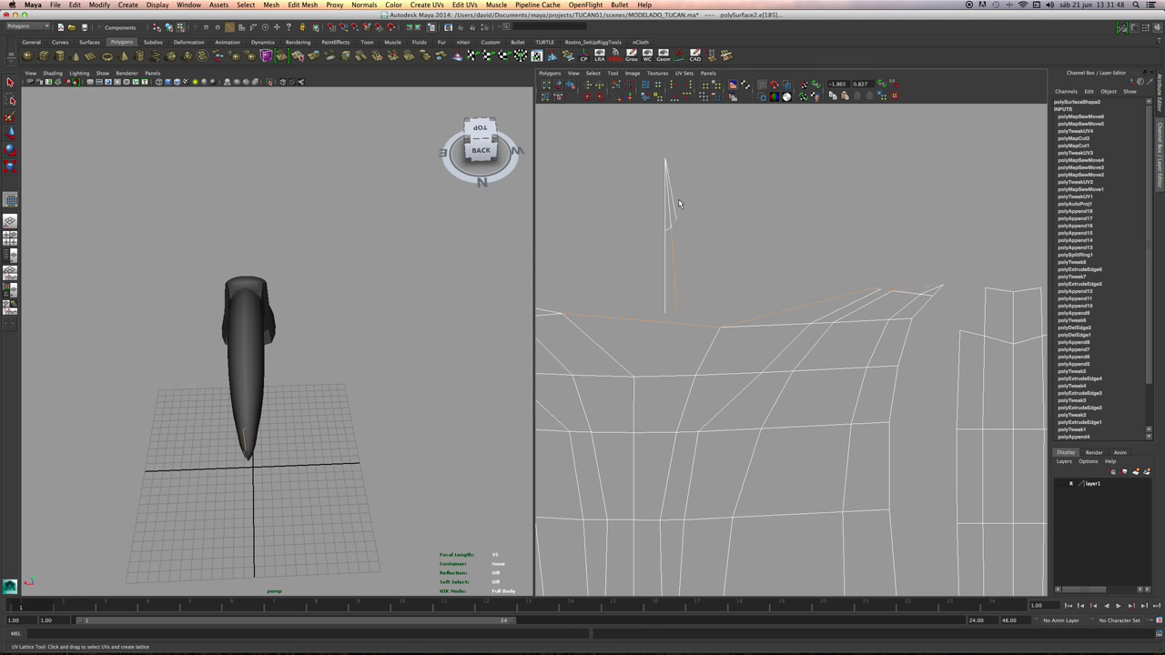
{"action": "left_click", "coordinate": [628, 98]}
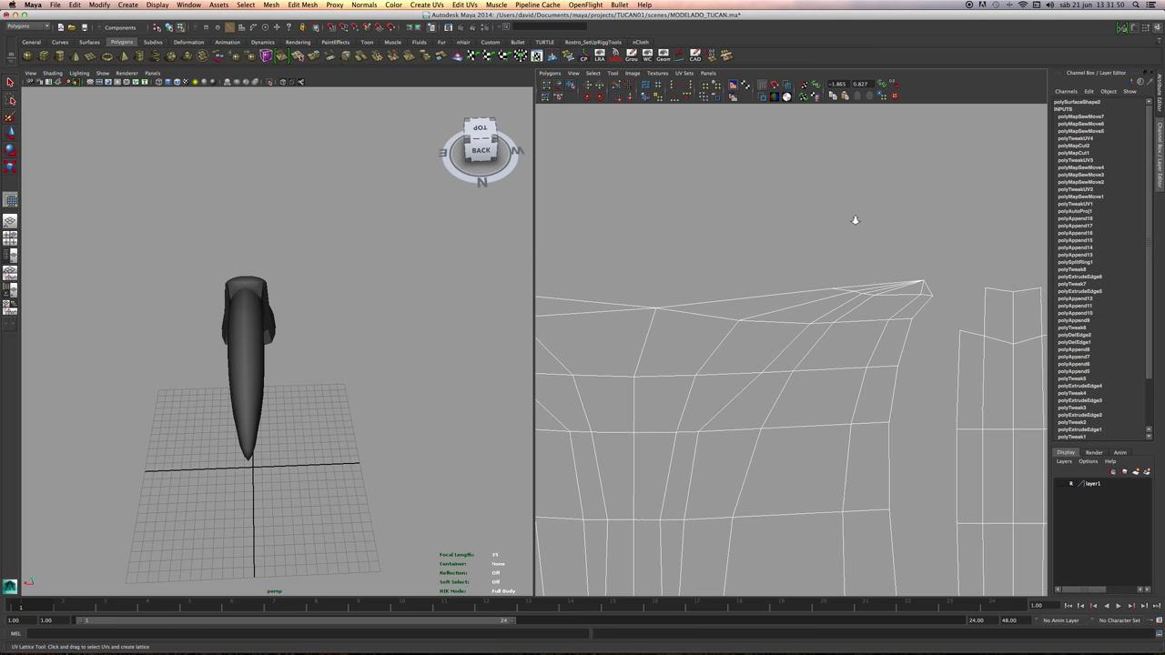
{"action": "right_click_drag", "start_coordinate": [855, 220], "coordinate": [719, 220], "text": "alt"}
{"action": "middle_click_drag", "start_coordinate": [719, 220], "coordinate": [761, 148], "text": "alt"}
{"action": "right_click_drag", "start_coordinate": [761, 149], "coordinate": [669, 226], "text": "alt"}
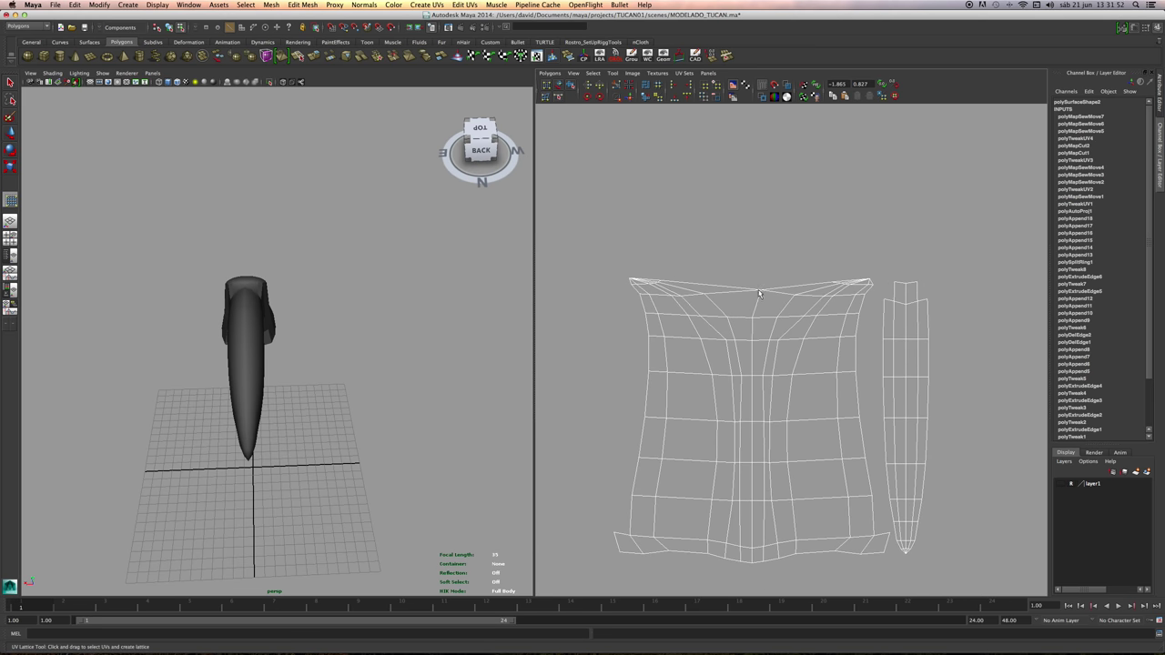
Move the UV in the middle of the joined shell's upper border horizontally into line with the centre column, keeping it selected.
{"action": "mouse_move", "coordinate": [759, 290]}
{"action": "right_mouse_down"}
{"action": "mouse_move", "coordinate": [736, 290]}
{"action": "mouse_move", "coordinate": [779, 287]}
{"action": "right_mouse_up"}
{"action": "left_click_drag", "start_coordinate": [762, 276], "coordinate": [783, 289]}
{"action": "key", "text": "w"}
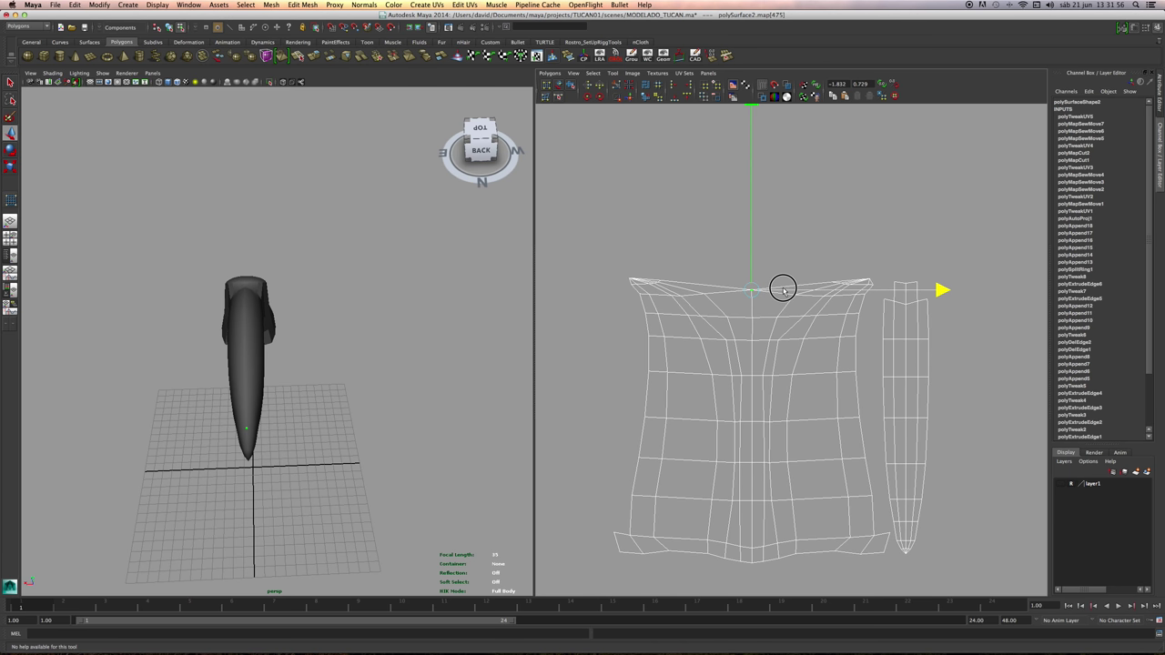
{"action": "left_click", "coordinate": [795, 245]}
{"action": "middle_click_drag", "start_coordinate": [809, 292], "coordinate": [772, 230], "text": "alt"}
{"action": "right_click_drag", "start_coordinate": [788, 248], "coordinate": [712, 273], "text": "alt"}
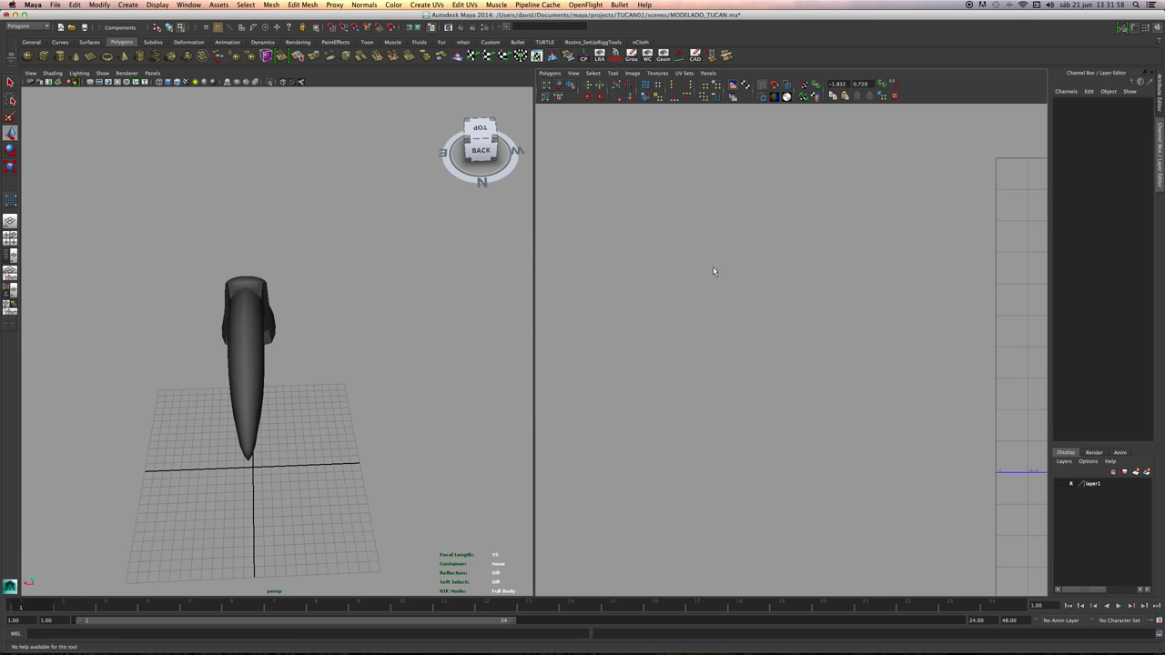
{"action": "key", "text": "super+z"}
Select the full centre column of edges running down the narrow shell to its pointed tip.
{"action": "right_click_drag", "start_coordinate": [921, 273], "coordinate": [842, 275], "text": "alt"}
{"action": "middle_click_drag", "start_coordinate": [842, 275], "coordinate": [803, 292], "text": "alt"}
{"action": "right_click_drag", "start_coordinate": [733, 305], "coordinate": [801, 322], "text": "alt"}
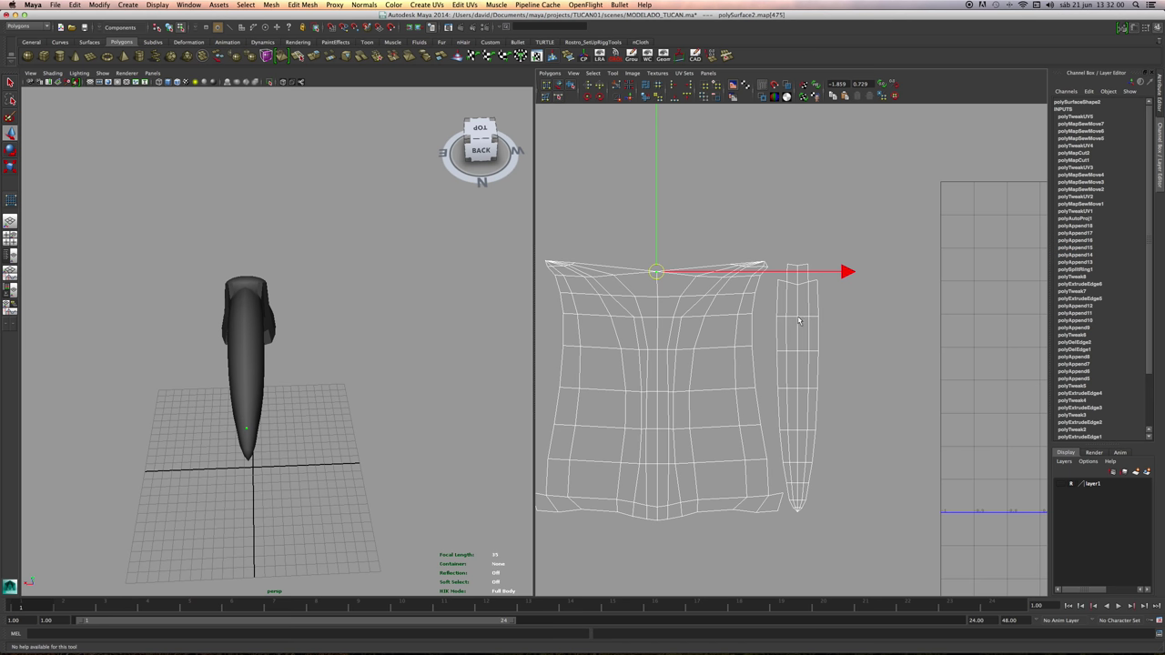
{"action": "middle_click_drag", "start_coordinate": [786, 315], "coordinate": [787, 286], "text": "alt"}
{"action": "middle_click_drag", "start_coordinate": [788, 342], "coordinate": [795, 362], "text": "alt"}
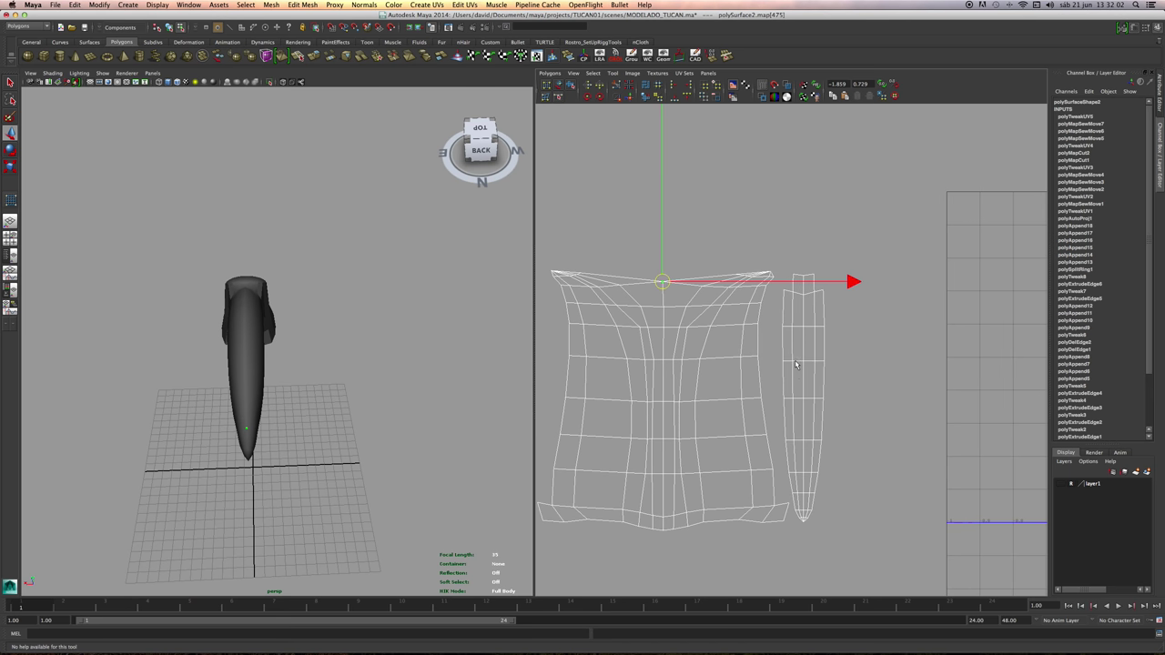
{"action": "right_click_drag", "start_coordinate": [802, 330], "coordinate": [803, 308]}
{"action": "left_click", "coordinate": [805, 292]}
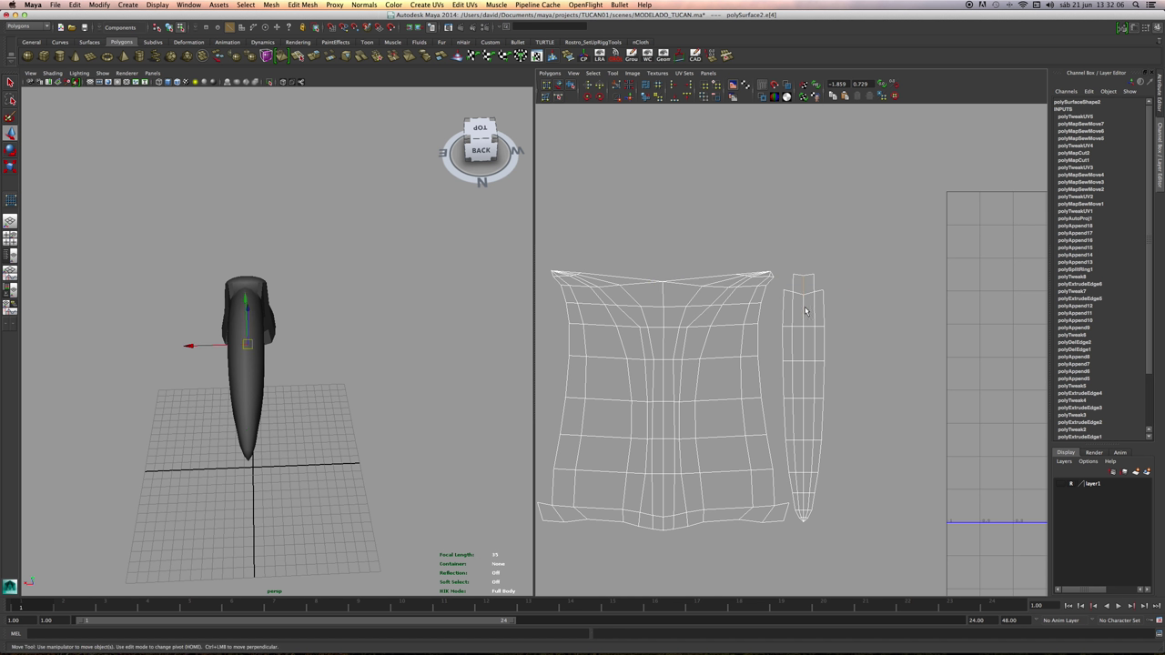
{"action": "left_click_drag", "start_coordinate": [804, 287], "coordinate": [804, 543]}
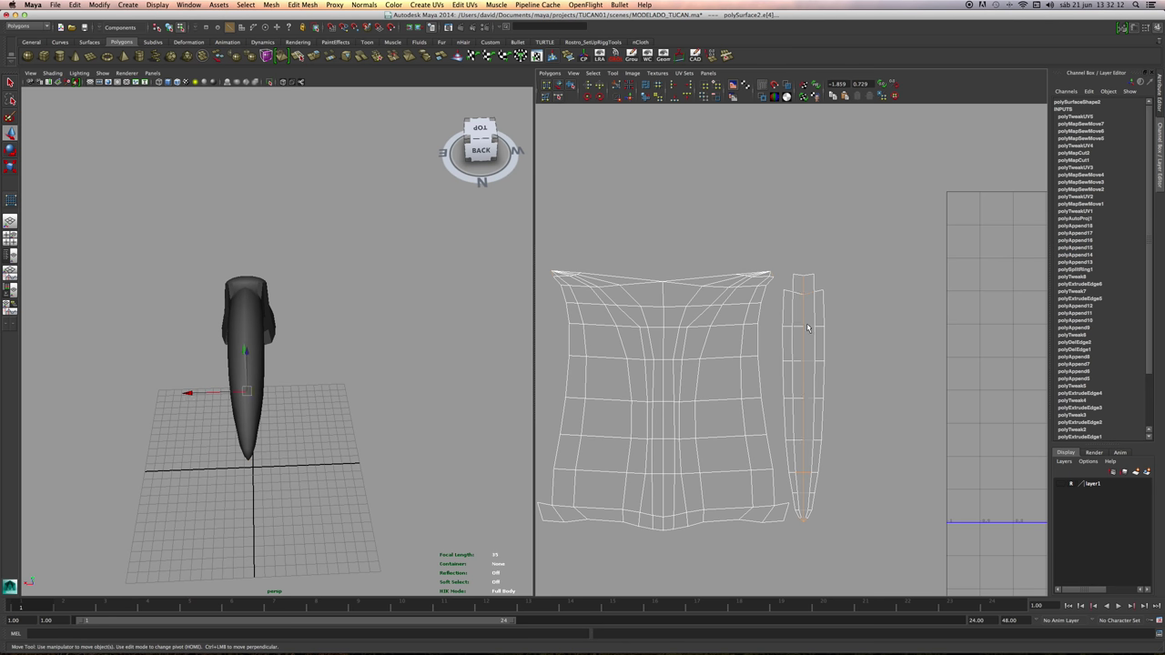
{"action": "left_click_drag", "start_coordinate": [809, 293], "coordinate": [809, 446]}
Remove the stray cross edges from the selection near the narrow shell's tip and cut its UVs along the centre line.
{"action": "middle_click_drag", "start_coordinate": [694, 420], "coordinate": [709, 326], "text": "alt"}
{"action": "right_click_drag", "start_coordinate": [709, 326], "coordinate": [841, 425], "text": "alt"}
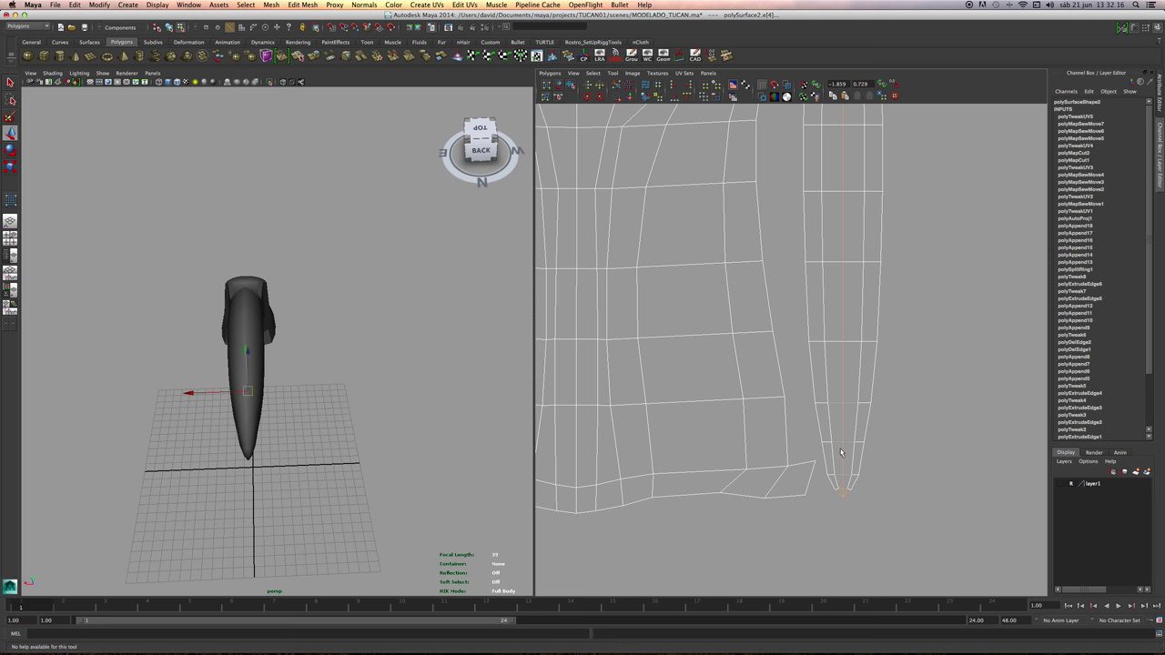
{"action": "right_click_drag", "start_coordinate": [839, 417], "coordinate": [851, 472], "text": "alt"}
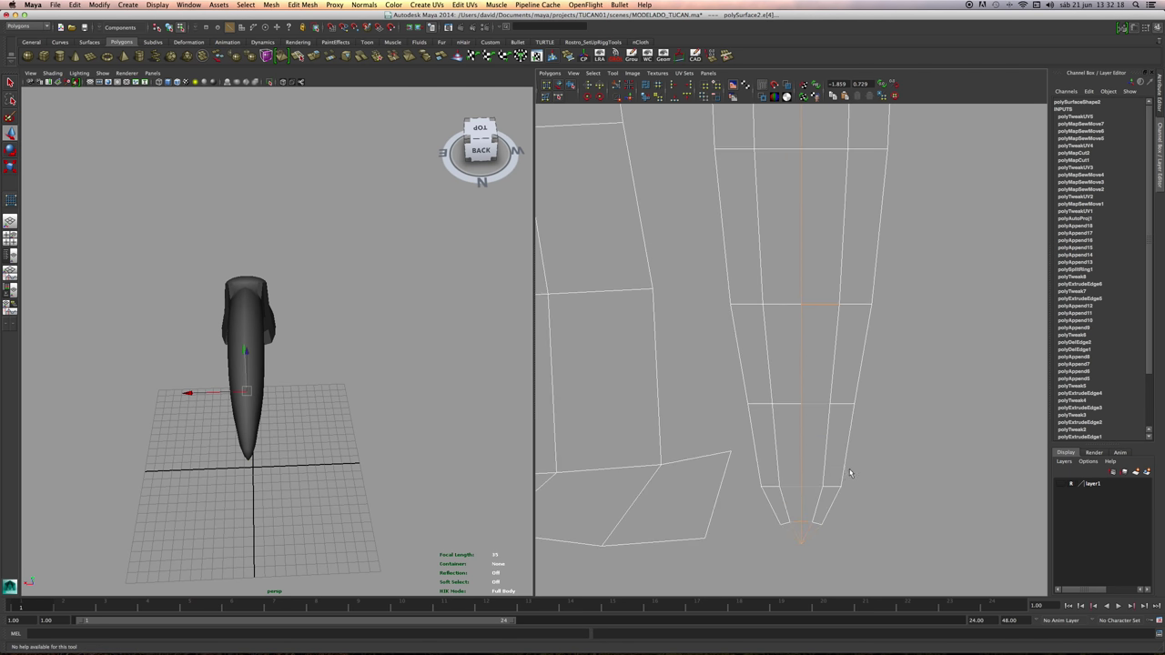
{"action": "left_click", "coordinate": [797, 524], "text": "shift"}
{"action": "left_click", "coordinate": [792, 485], "text": "shift"}
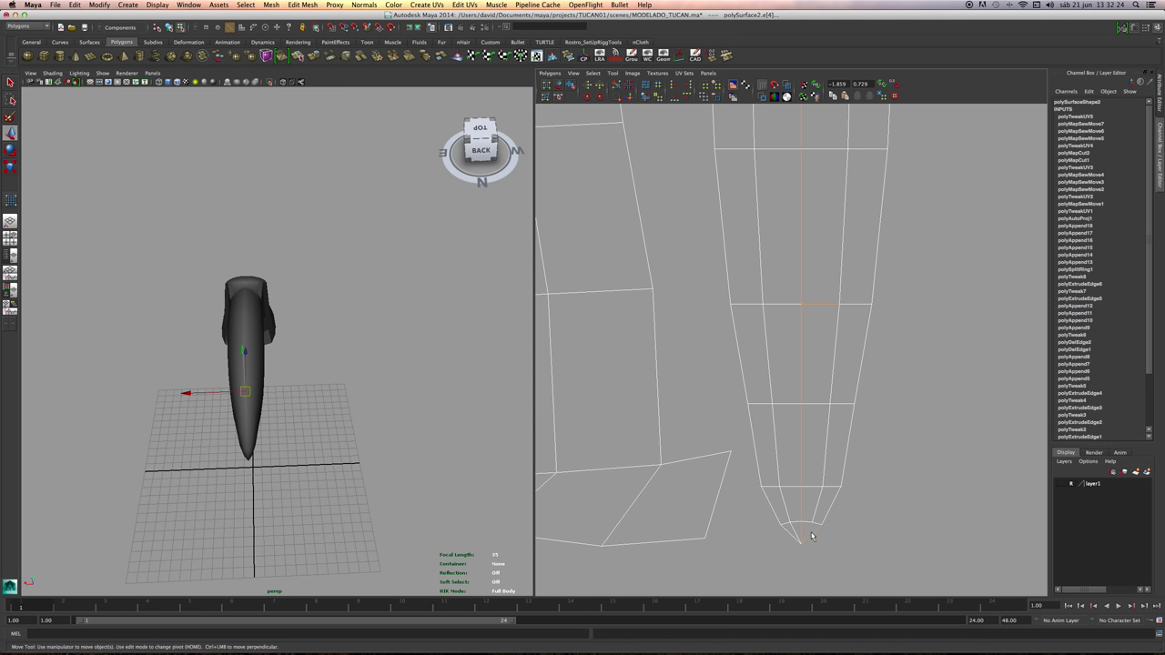
{"action": "left_click", "coordinate": [816, 540], "text": "shift"}
{"action": "middle_click_drag", "start_coordinate": [811, 323], "coordinate": [808, 497], "text": "alt"}
{"action": "left_click", "coordinate": [816, 479], "text": "shift"}
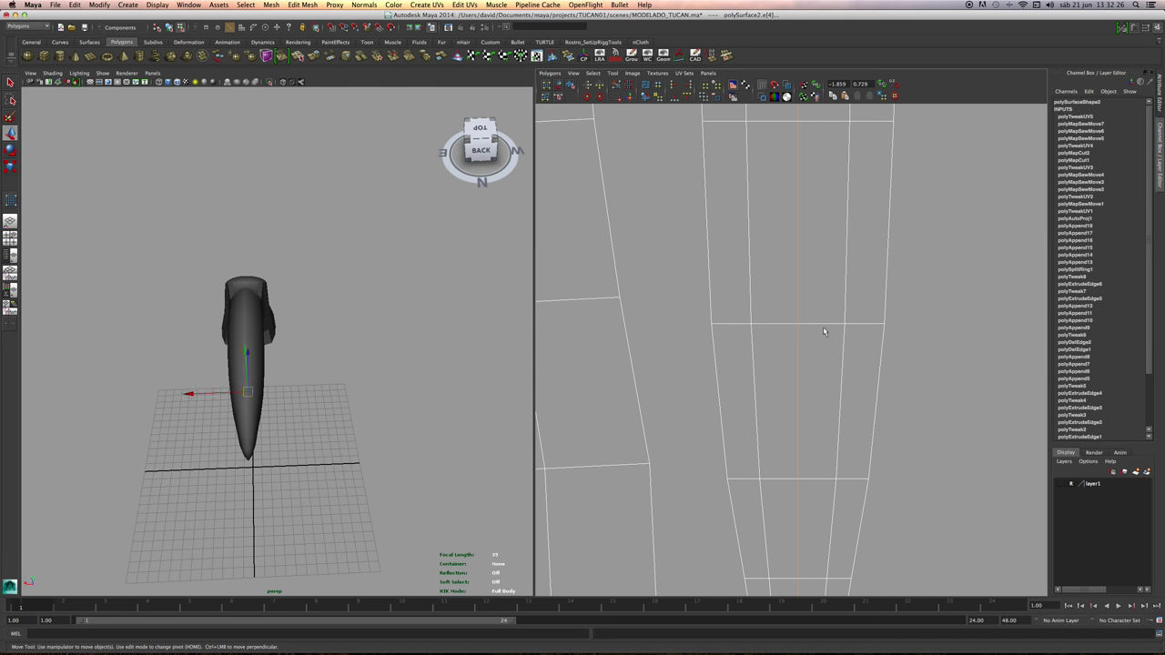
{"action": "right_click_drag", "start_coordinate": [879, 299], "coordinate": [446, 274], "text": "alt"}
{"action": "middle_click_drag", "start_coordinate": [742, 290], "coordinate": [726, 416], "text": "alt"}
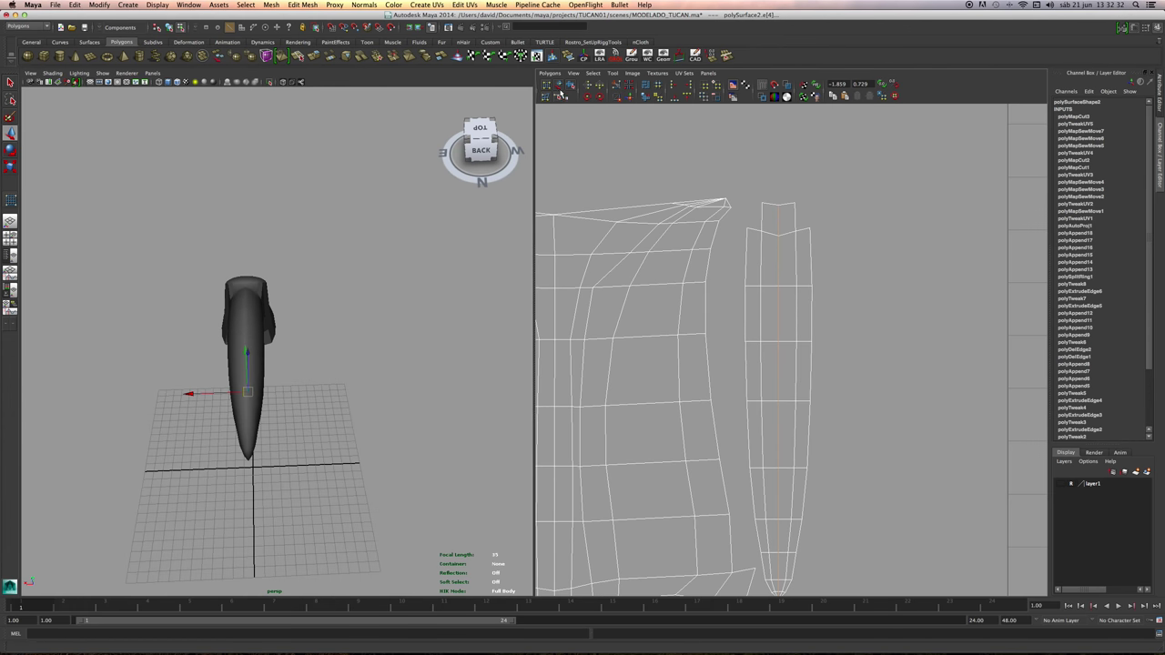
Move the right half of the split narrow shell horizontally away from the left half using the Move UV Shell tool.
{"action": "left_click", "coordinate": [559, 87]}
{"action": "left_click", "coordinate": [547, 85]}
{"action": "right_click", "coordinate": [769, 203]}
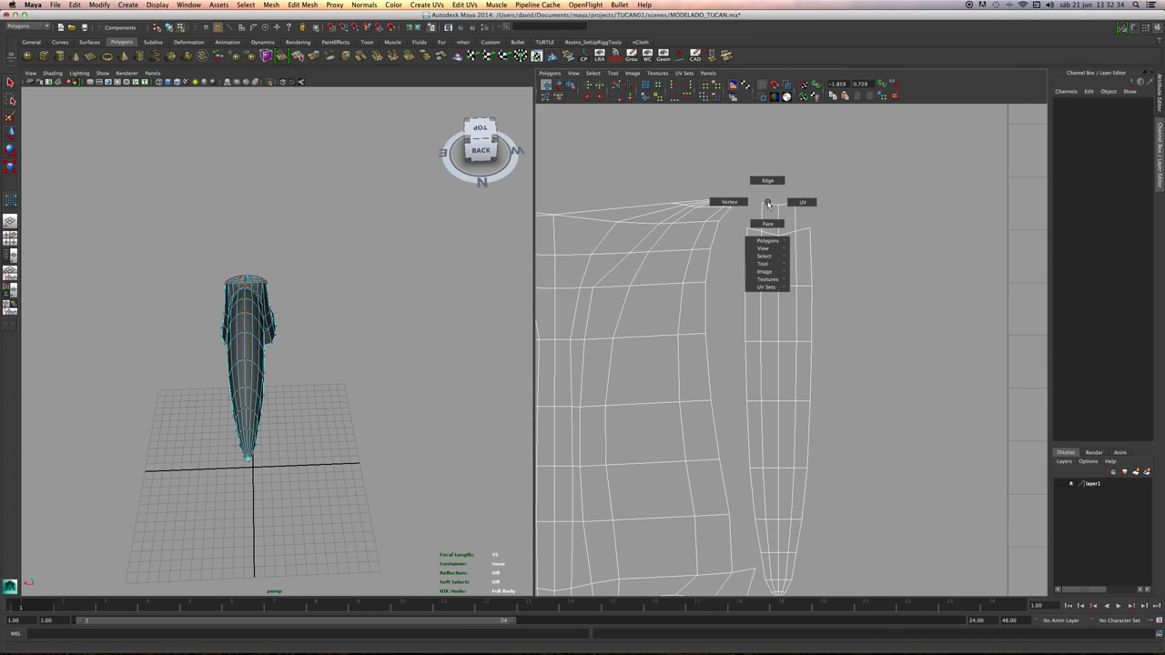
{"action": "right_click_drag", "start_coordinate": [767, 204], "coordinate": [797, 205]}
{"action": "left_click", "coordinate": [560, 87]}
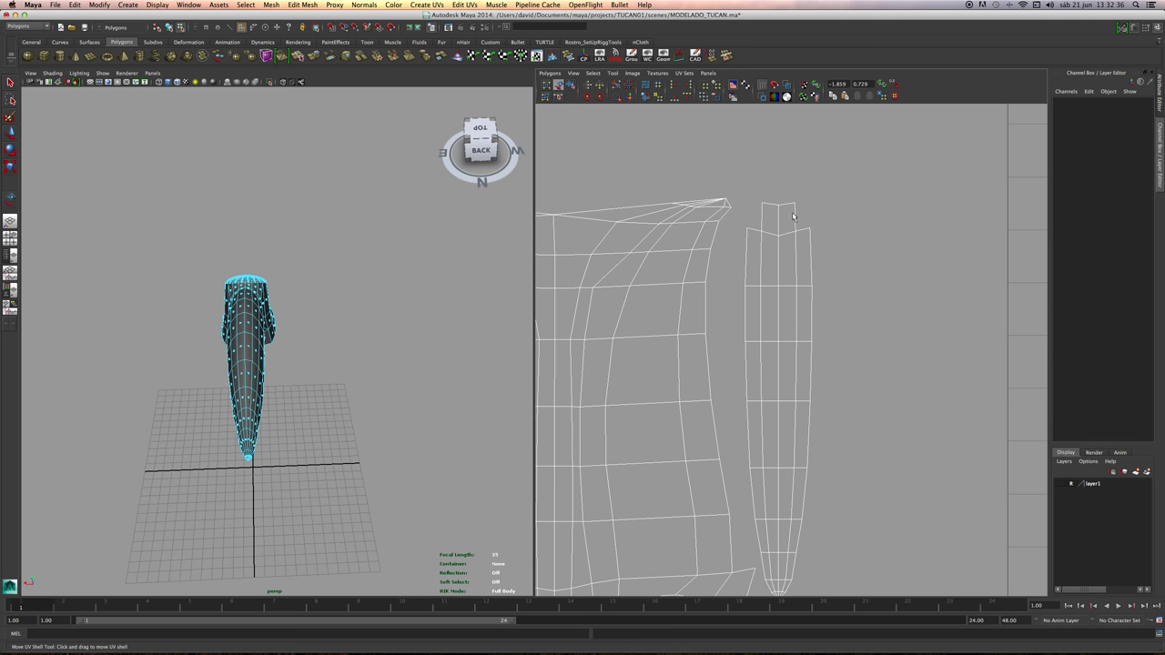
{"action": "left_click", "coordinate": [793, 213]}
{"action": "right_click_drag", "start_coordinate": [926, 244], "coordinate": [852, 322], "text": "alt"}
{"action": "right_click_drag", "start_coordinate": [972, 370], "coordinate": [792, 350], "text": "alt"}
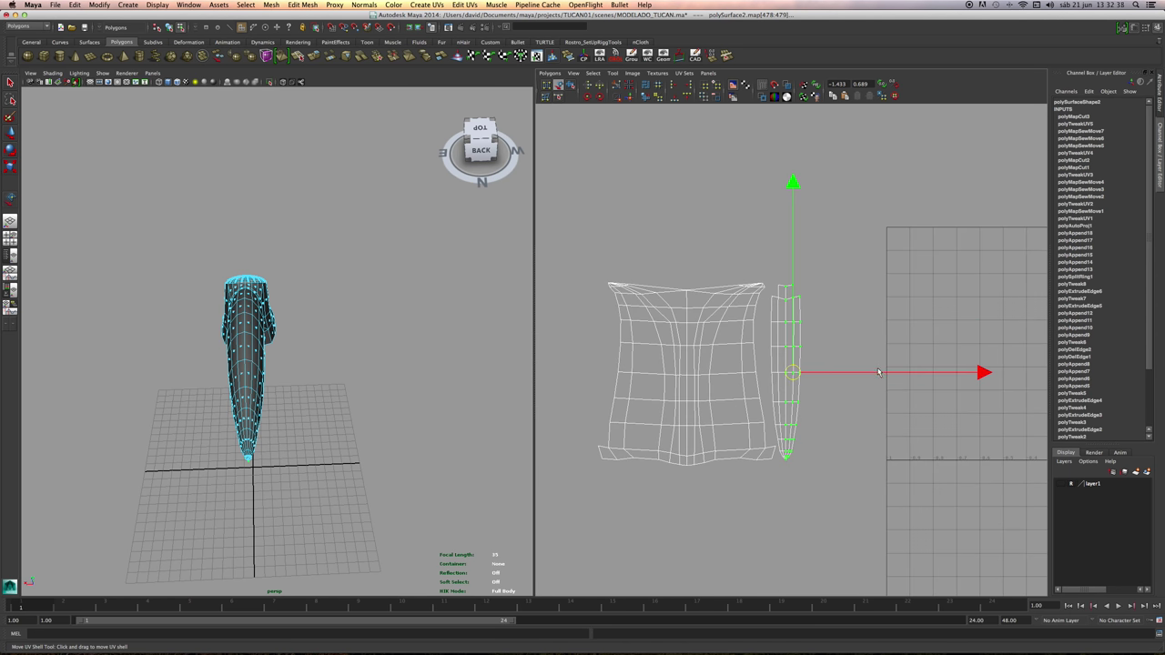
{"action": "left_click_drag", "start_coordinate": [879, 371], "coordinate": [910, 369]}
{"action": "right_click_drag", "start_coordinate": [756, 302], "coordinate": [845, 323], "text": "alt"}
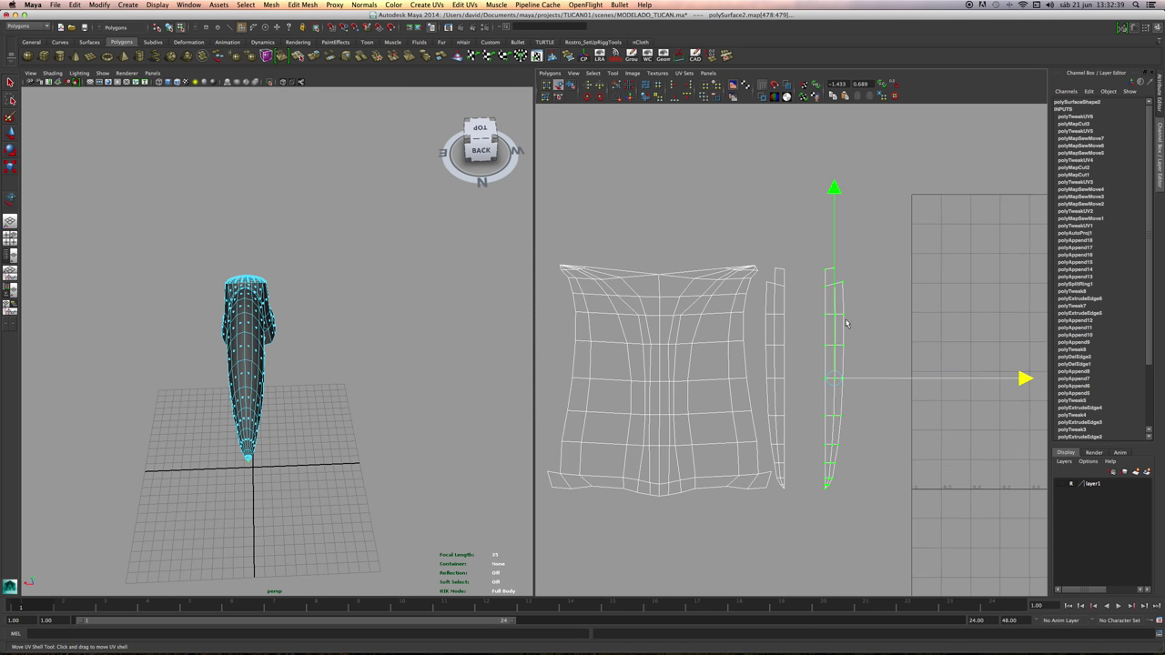
{"action": "left_click", "coordinate": [546, 85]}
{"action": "right_click_drag", "start_coordinate": [783, 318], "coordinate": [777, 285]}
{"action": "right_click", "coordinate": [784, 304]}
{"action": "left_click_drag", "start_coordinate": [759, 260], "coordinate": [807, 426]}
{"action": "middle_click_drag", "start_coordinate": [789, 386], "coordinate": [793, 405], "text": "alt"}
Move the left half of the narrow shell horizontally across to the other side of the joined shell.
{"action": "left_click", "coordinate": [559, 85]}
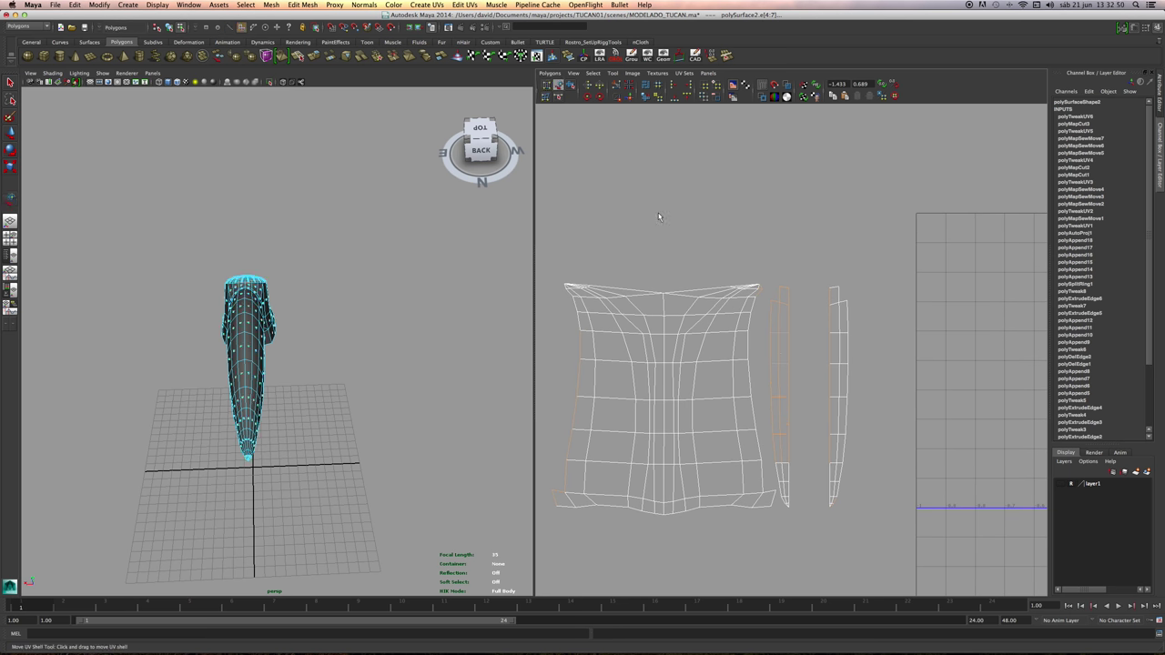
{"action": "left_click", "coordinate": [776, 301]}
{"action": "left_click_drag", "start_coordinate": [965, 398], "coordinate": [723, 378]}
{"action": "middle_click_drag", "start_coordinate": [731, 344], "coordinate": [901, 326], "text": "alt"}
Rotate the moved strip by half a turn and shift it slightly up and away from the joined shell's left border.
{"action": "key", "text": "e"}
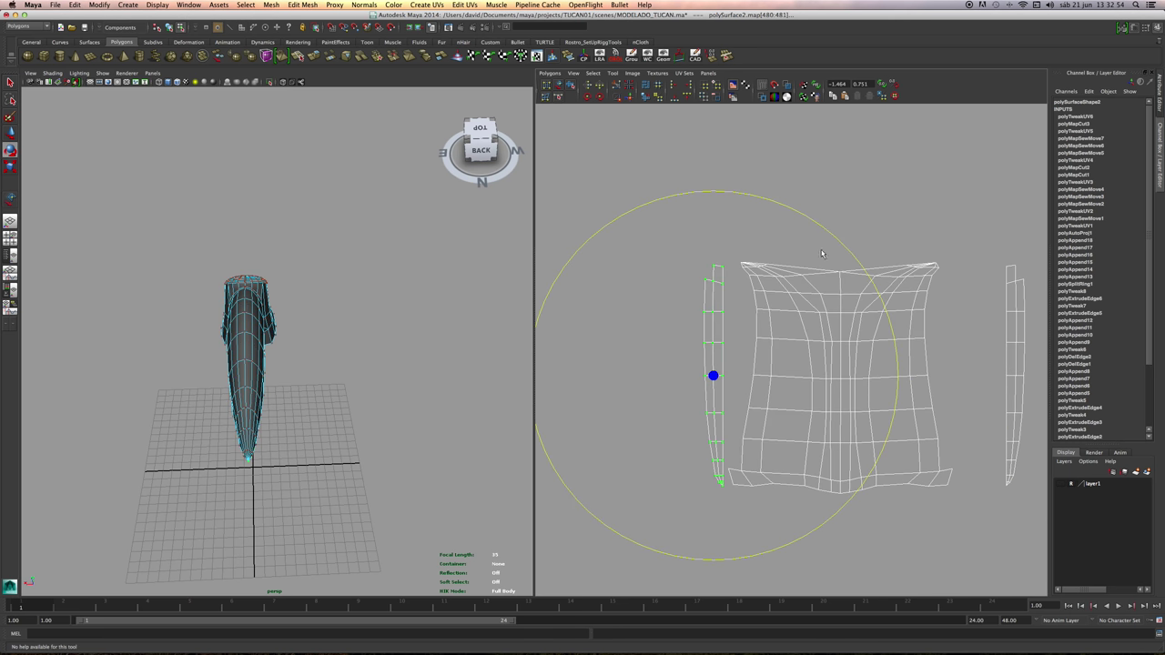
{"action": "left_click_drag", "start_coordinate": [850, 256], "coordinate": [666, 422]}
{"action": "key", "text": "w"}
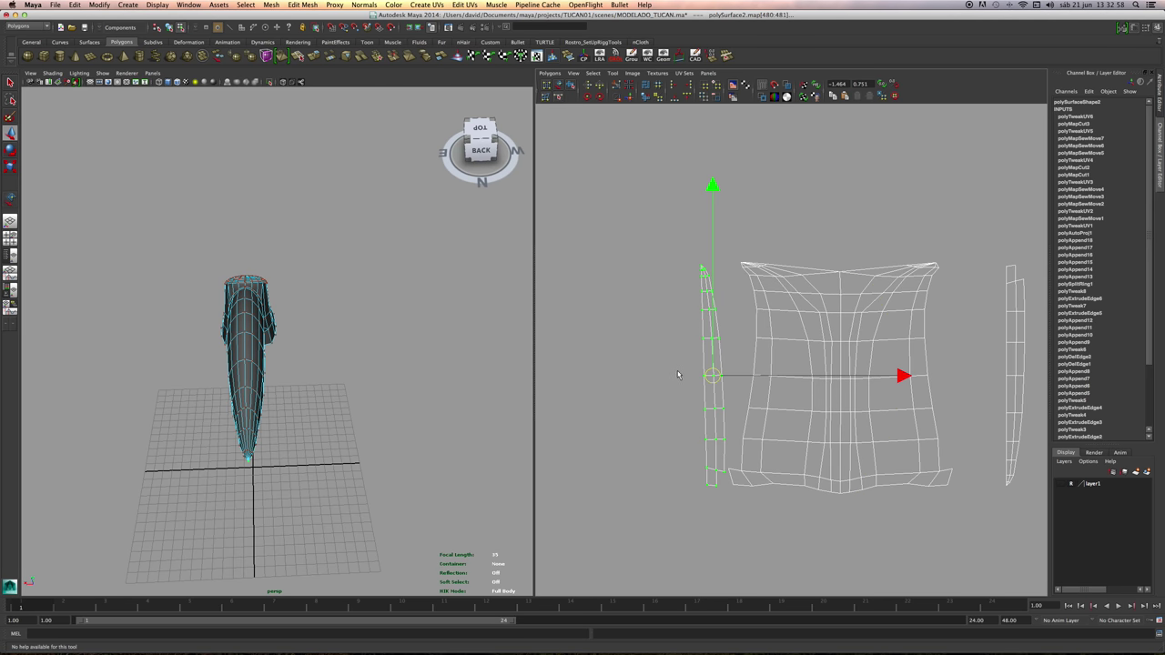
{"action": "mouse_move", "coordinate": [714, 374]}
{"action": "left_mouse_down"}
{"action": "mouse_move", "coordinate": [726, 367]}
{"action": "mouse_move", "coordinate": [710, 356]}
{"action": "left_mouse_up"}
Select the left strip's edges matching the joined shell's left border, excluding the edges it shares with the right strip.
{"action": "mouse_move", "coordinate": [695, 252]}
{"action": "right_mouse_down"}
{"action": "mouse_move", "coordinate": [710, 251]}
{"action": "mouse_move", "coordinate": [696, 271]}
{"action": "mouse_move", "coordinate": [709, 256]}
{"action": "mouse_move", "coordinate": [693, 233]}
{"action": "right_mouse_up"}
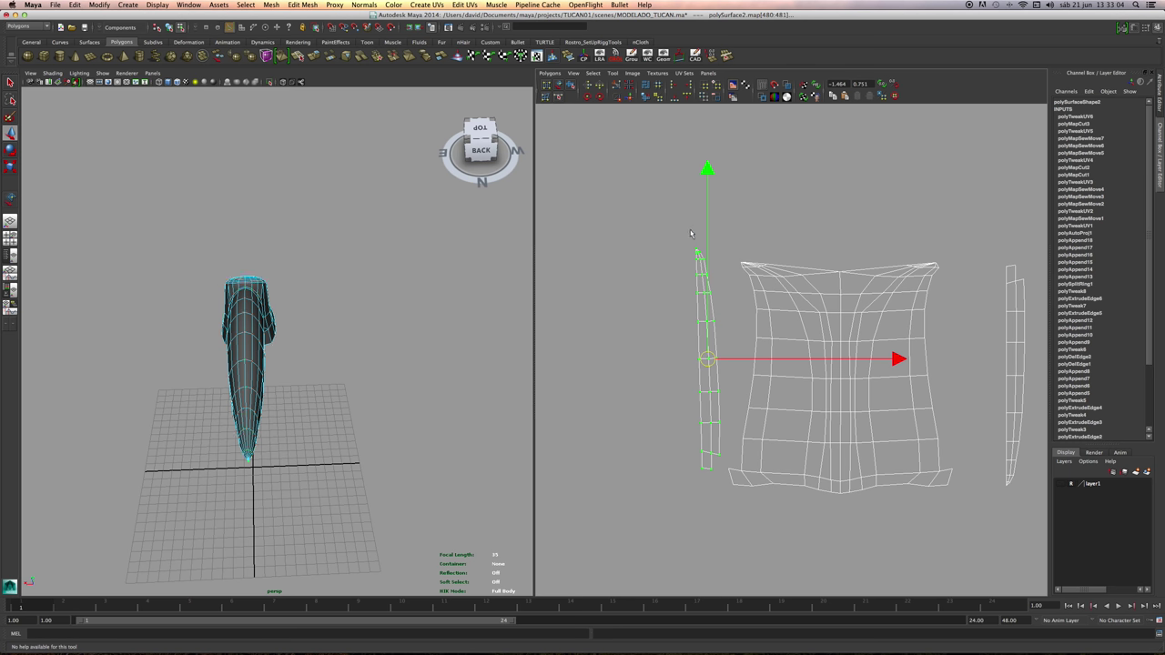
{"action": "left_click_drag", "start_coordinate": [685, 228], "coordinate": [726, 475]}
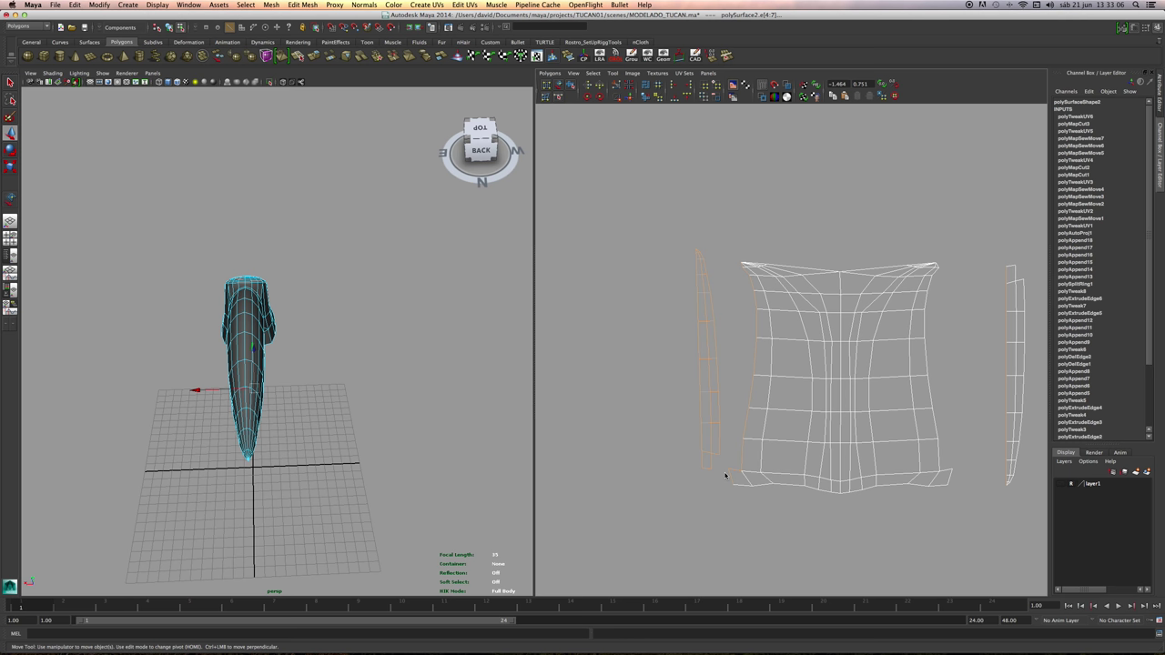
{"action": "middle_click_drag", "start_coordinate": [776, 333], "coordinate": [619, 324], "text": "alt"}
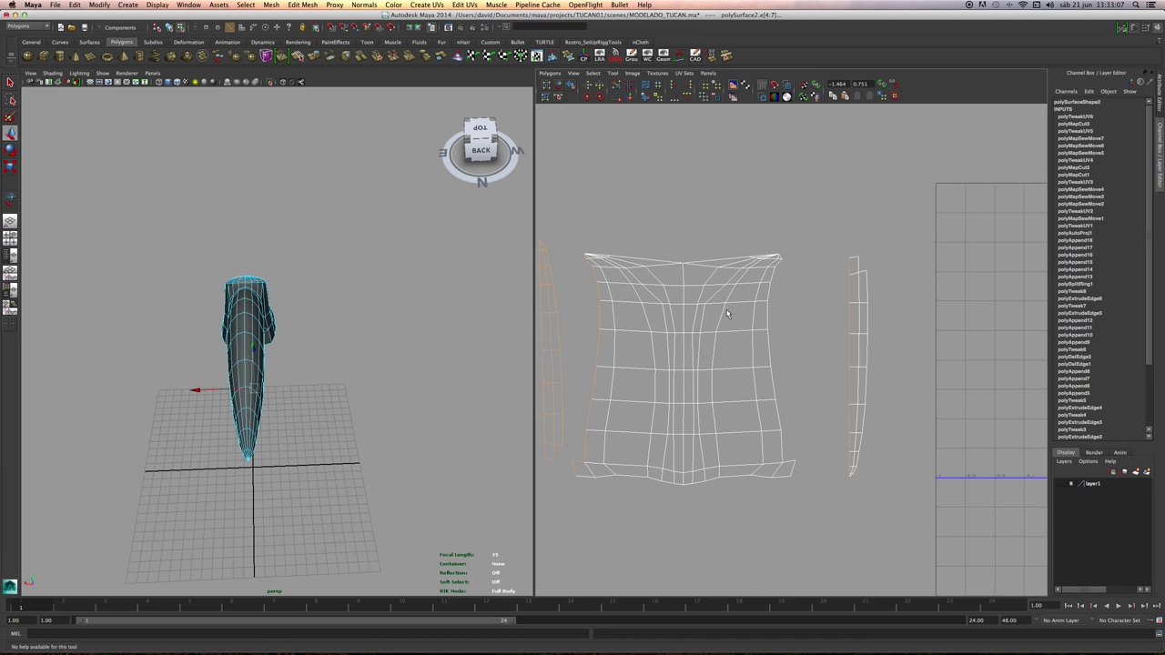
{"action": "left_click", "coordinate": [849, 266], "text": "ctrl"}
{"action": "left_click", "coordinate": [850, 311], "text": "ctrl"}
{"action": "left_click", "coordinate": [848, 346], "text": "ctrl"}
{"action": "left_click", "coordinate": [850, 416], "text": "ctrl"}
{"action": "left_click", "coordinate": [849, 442], "text": "ctrl"}
{"action": "right_click_drag", "start_coordinate": [809, 324], "coordinate": [846, 322], "text": "alt"}
{"action": "middle_click_drag", "start_coordinate": [844, 391], "coordinate": [702, 143], "text": "alt"}
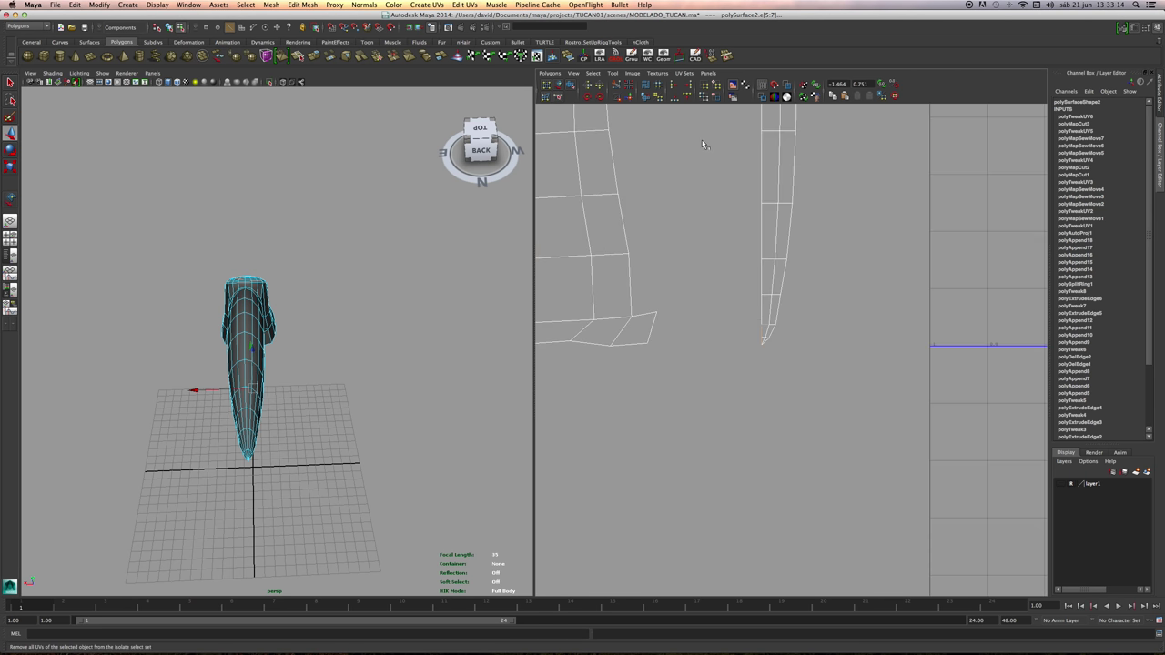
{"action": "right_click_drag", "start_coordinate": [702, 143], "coordinate": [734, 146], "text": "alt"}
{"action": "left_click", "coordinate": [737, 310], "text": "ctrl"}
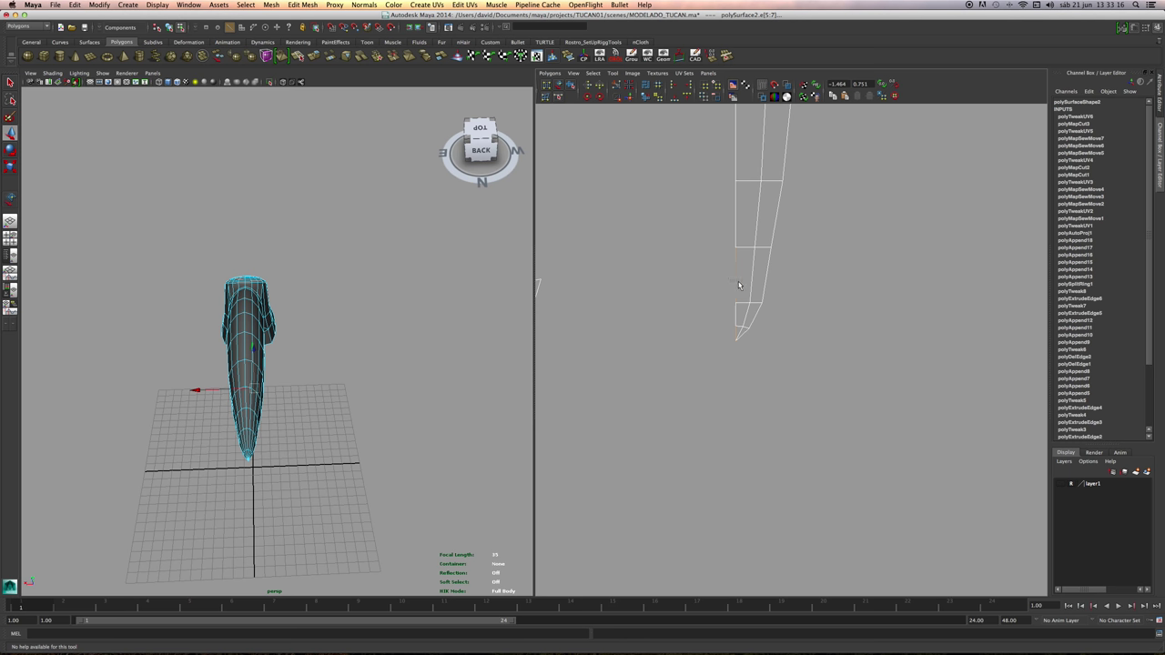
Try to move and sew the selected edges of the left strip onto the joined shell, and undo the sew.
{"action": "middle_click_drag", "start_coordinate": [608, 221], "coordinate": [899, 388], "text": "alt"}
{"action": "right_click_drag", "start_coordinate": [899, 388], "coordinate": [609, 325], "text": "alt"}
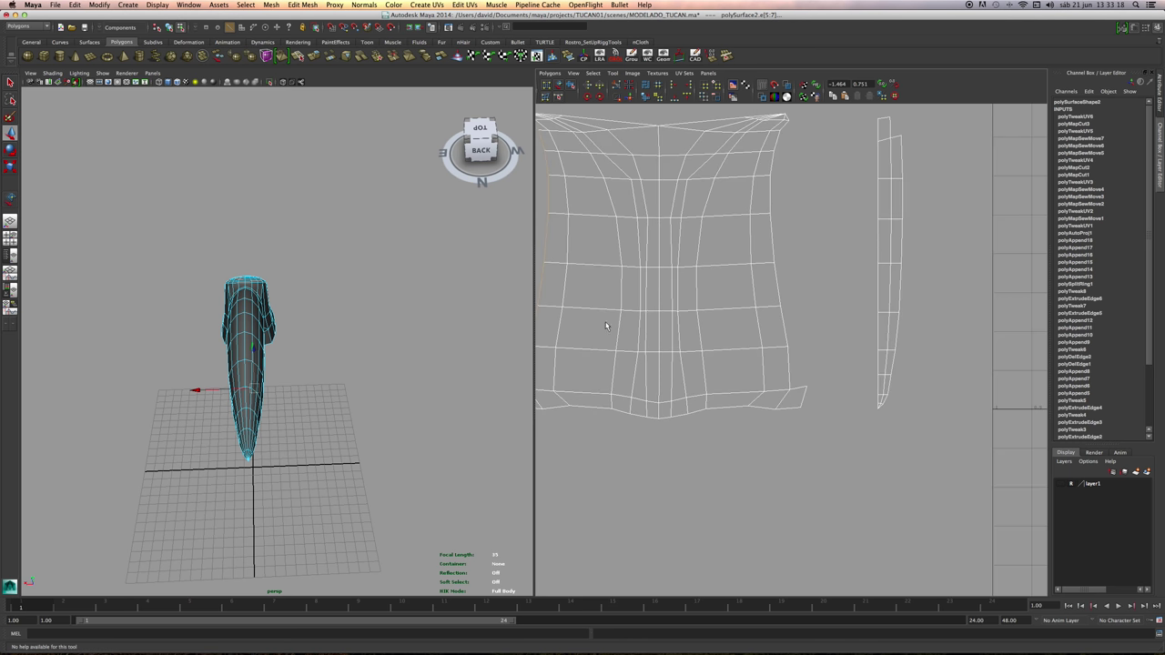
{"action": "middle_click_drag", "start_coordinate": [583, 260], "coordinate": [795, 330], "text": "alt"}
{"action": "right_click_drag", "start_coordinate": [796, 330], "coordinate": [771, 325], "text": "alt"}
{"action": "left_click", "coordinate": [629, 95]}
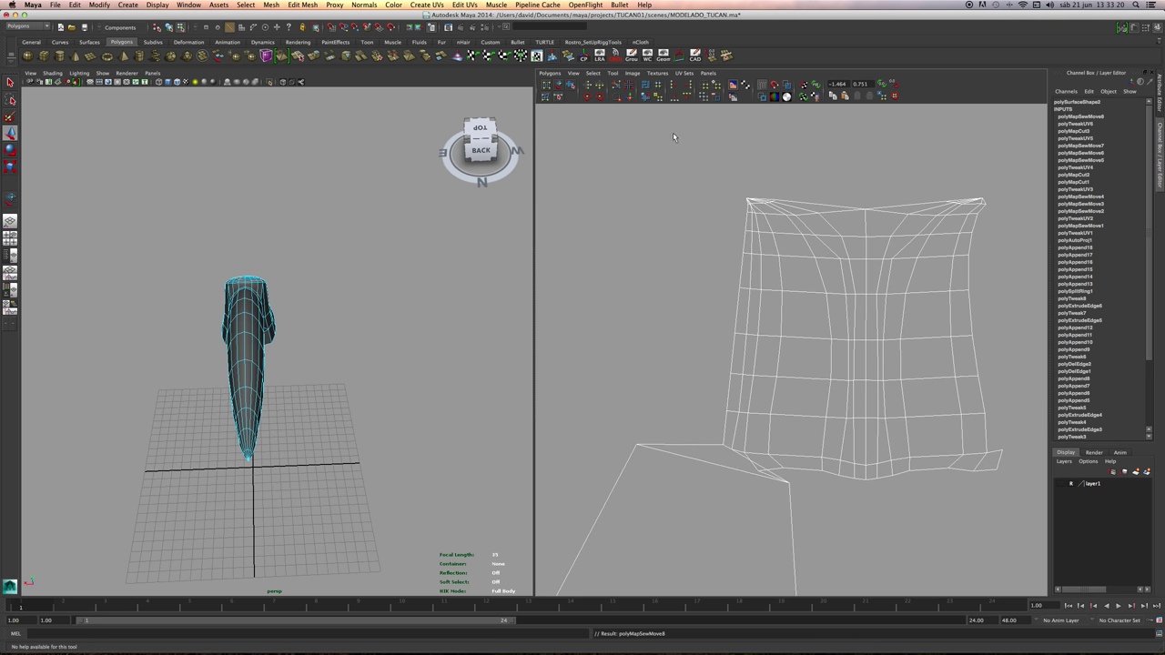
{"action": "right_click_drag", "start_coordinate": [880, 300], "coordinate": [647, 309], "text": "alt"}
{"action": "key", "text": "super+z"}
Move and sew the left strip onto the joined shell's left border.
{"action": "right_click_drag", "start_coordinate": [899, 395], "coordinate": [888, 386], "text": "alt"}
{"action": "middle_click_drag", "start_coordinate": [888, 386], "coordinate": [790, 332], "text": "alt"}
{"action": "right_click_drag", "start_coordinate": [790, 331], "coordinate": [623, 358], "text": "alt"}
{"action": "middle_click_drag", "start_coordinate": [806, 344], "coordinate": [795, 343], "text": "alt"}
{"action": "right_click_drag", "start_coordinate": [794, 343], "coordinate": [1019, 415], "text": "alt"}
{"action": "middle_click_drag", "start_coordinate": [574, 390], "coordinate": [678, 407], "text": "alt"}
{"action": "right_click_drag", "start_coordinate": [678, 407], "coordinate": [730, 413], "text": "alt"}
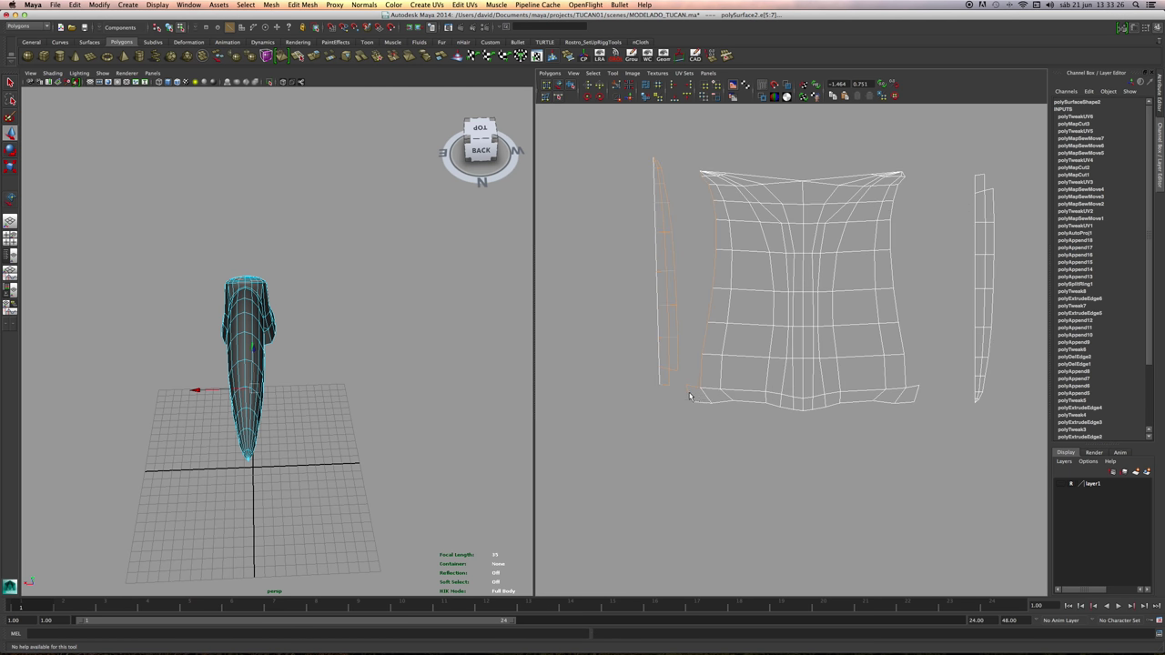
{"action": "key", "text": "w"}
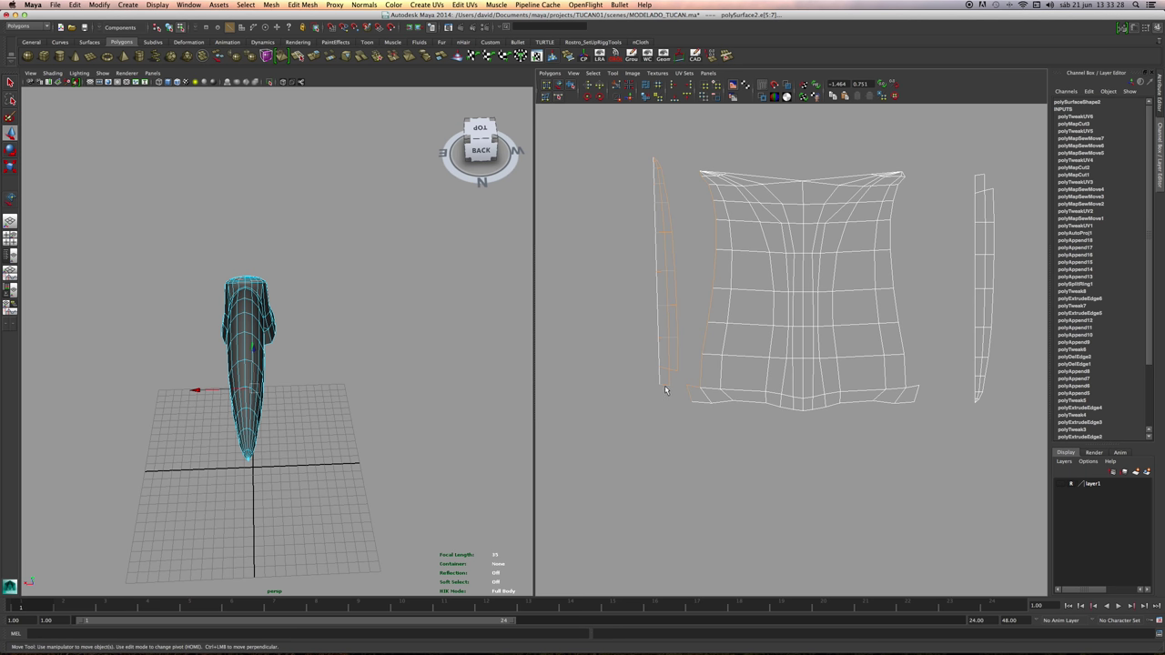
{"action": "key", "text": "g"}
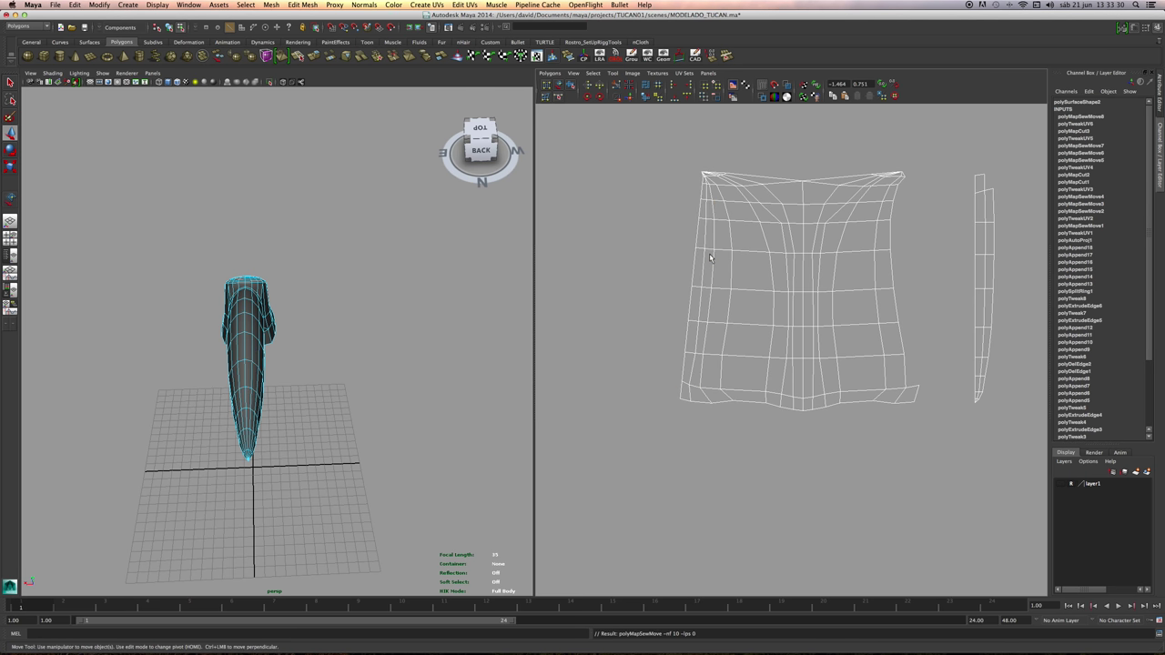
Select the right strip's UV shell and rotate it by half a turn so its pointed end faces up.
{"action": "right_click_drag", "start_coordinate": [857, 279], "coordinate": [815, 289], "text": "alt"}
{"action": "middle_click_drag", "start_coordinate": [815, 290], "coordinate": [666, 291], "text": "alt"}
{"action": "right_click_drag", "start_coordinate": [665, 291], "coordinate": [748, 299], "text": "alt"}
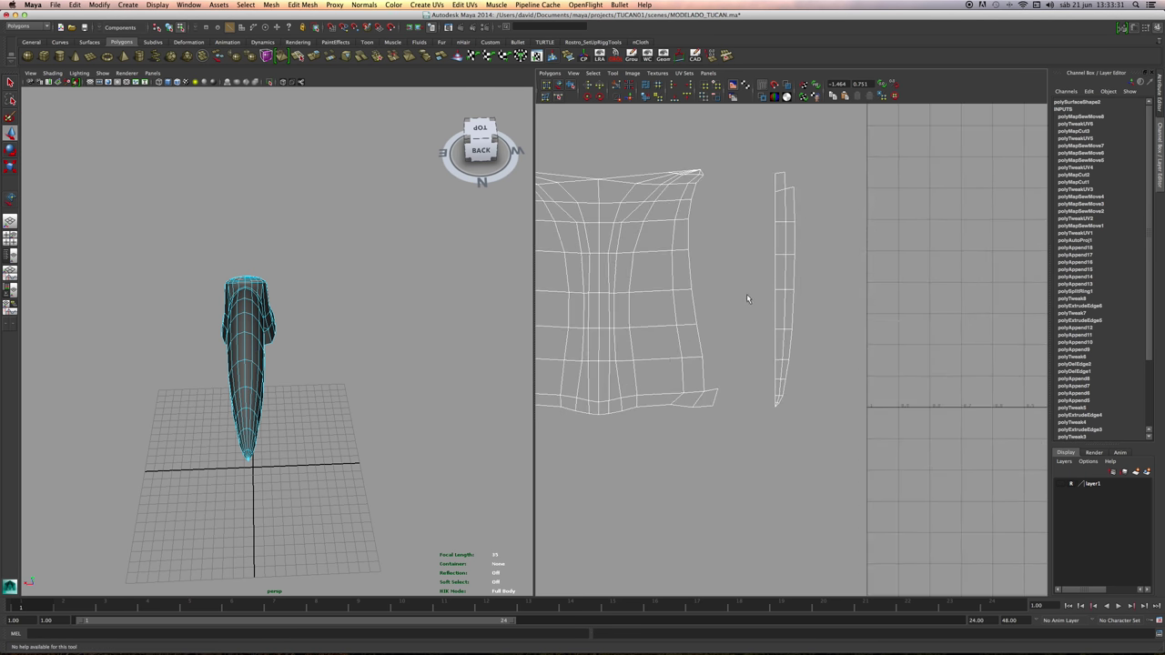
{"action": "left_click", "coordinate": [559, 83]}
{"action": "left_click_drag", "start_coordinate": [761, 151], "coordinate": [870, 422]}
{"action": "middle_click_drag", "start_coordinate": [848, 244], "coordinate": [867, 307], "text": "alt"}
{"action": "key", "text": "e"}
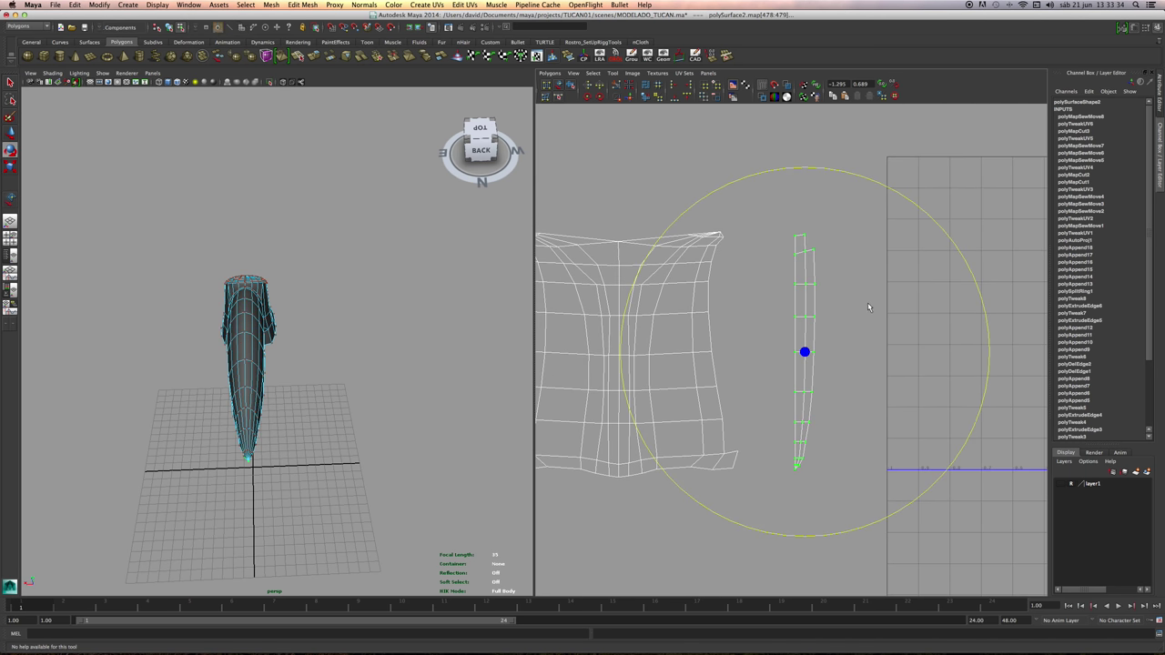
{"action": "left_click_drag", "start_coordinate": [910, 207], "coordinate": [773, 398]}
{"action": "left_click", "coordinate": [853, 187]}
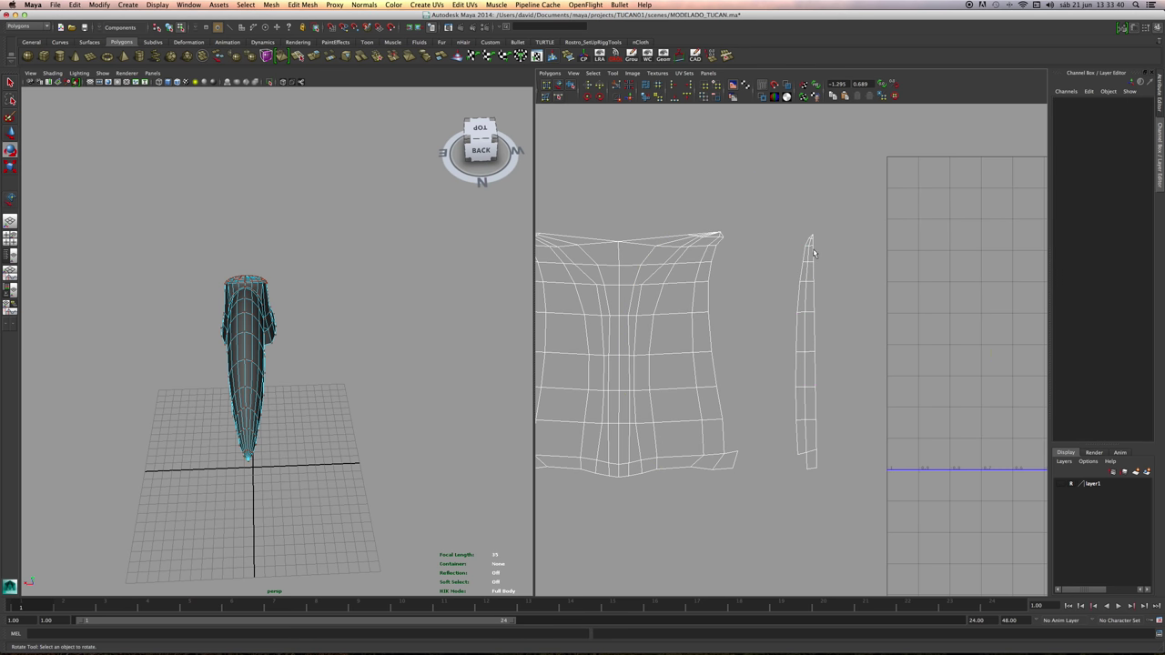
Select the joined shell's right border edges from the lower corner flap up towards the upper corner.
{"action": "right_click_drag", "start_coordinate": [737, 457], "coordinate": [740, 442]}
{"action": "left_click", "coordinate": [738, 459]}
{"action": "left_click", "coordinate": [732, 449]}
{"action": "left_click", "coordinate": [731, 454]}
{"action": "left_click", "coordinate": [741, 462], "text": "shift"}
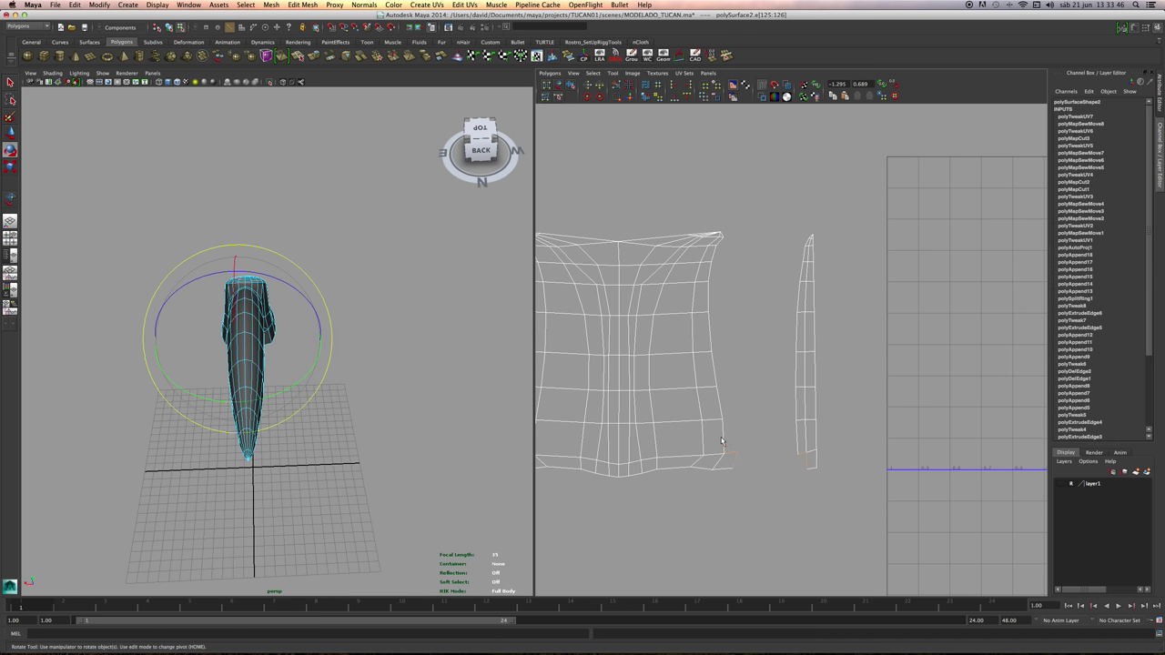
{"action": "left_click", "coordinate": [725, 441], "text": "shift"}
{"action": "left_click", "coordinate": [721, 406], "text": "shift"}
{"action": "left_click", "coordinate": [714, 371], "text": "shift"}
{"action": "left_click", "coordinate": [709, 334], "text": "shift"}
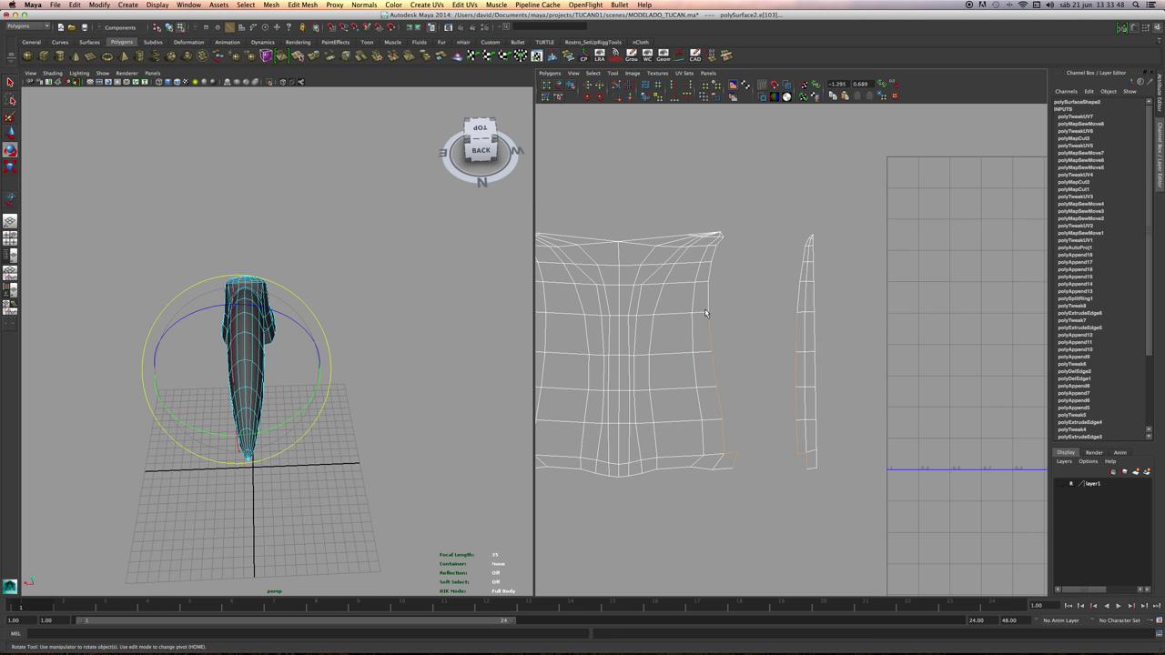
{"action": "left_click", "coordinate": [713, 298], "text": "shift"}
{"action": "left_click", "coordinate": [714, 271], "text": "shift"}
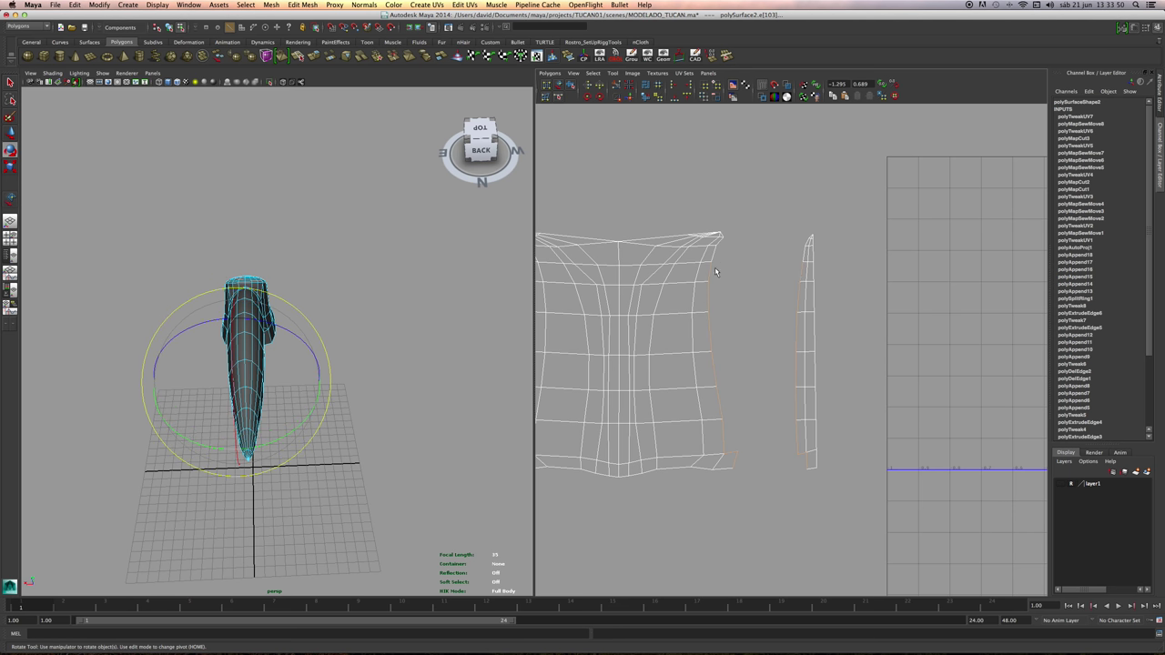
{"action": "left_click", "coordinate": [713, 256], "text": "shift"}
Add the last border edges at the upper-right corner and move and sew the right strip onto the joined shell.
{"action": "right_click_drag", "start_coordinate": [677, 302], "coordinate": [751, 306], "text": "alt"}
{"action": "middle_click_drag", "start_coordinate": [608, 195], "coordinate": [665, 343], "text": "alt"}
{"action": "right_click_drag", "start_coordinate": [665, 343], "coordinate": [754, 345], "text": "alt"}
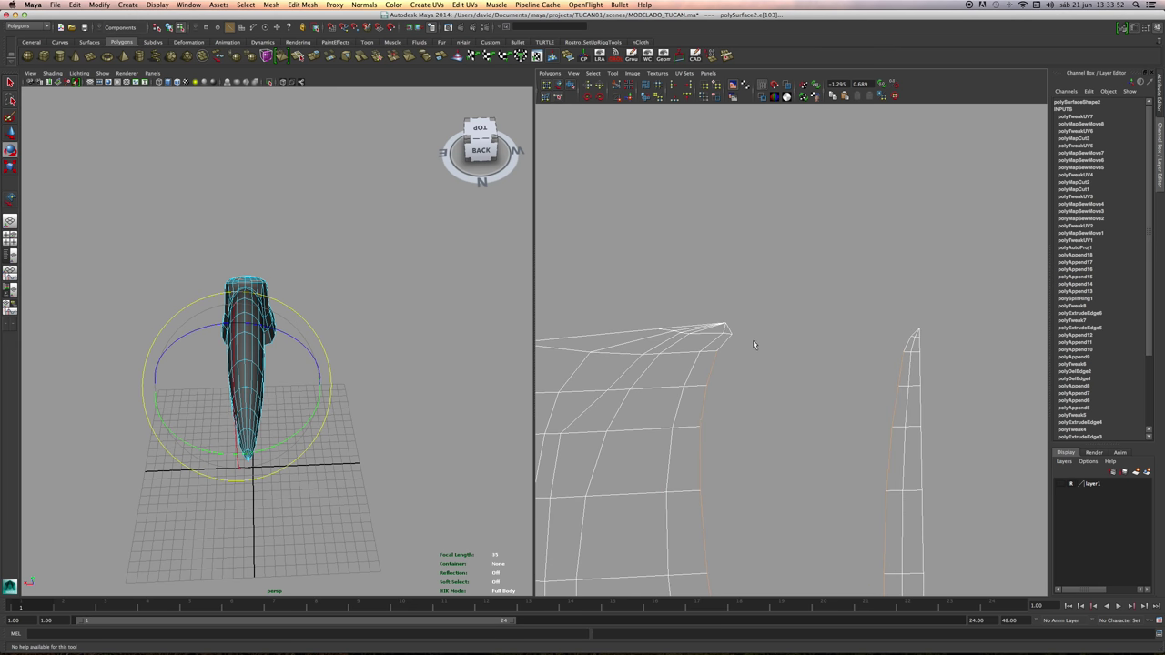
{"action": "left_click", "coordinate": [728, 343], "text": "shift"}
{"action": "left_click", "coordinate": [729, 328], "text": "shift"}
{"action": "right_click_drag", "start_coordinate": [832, 390], "coordinate": [704, 275], "text": "alt"}
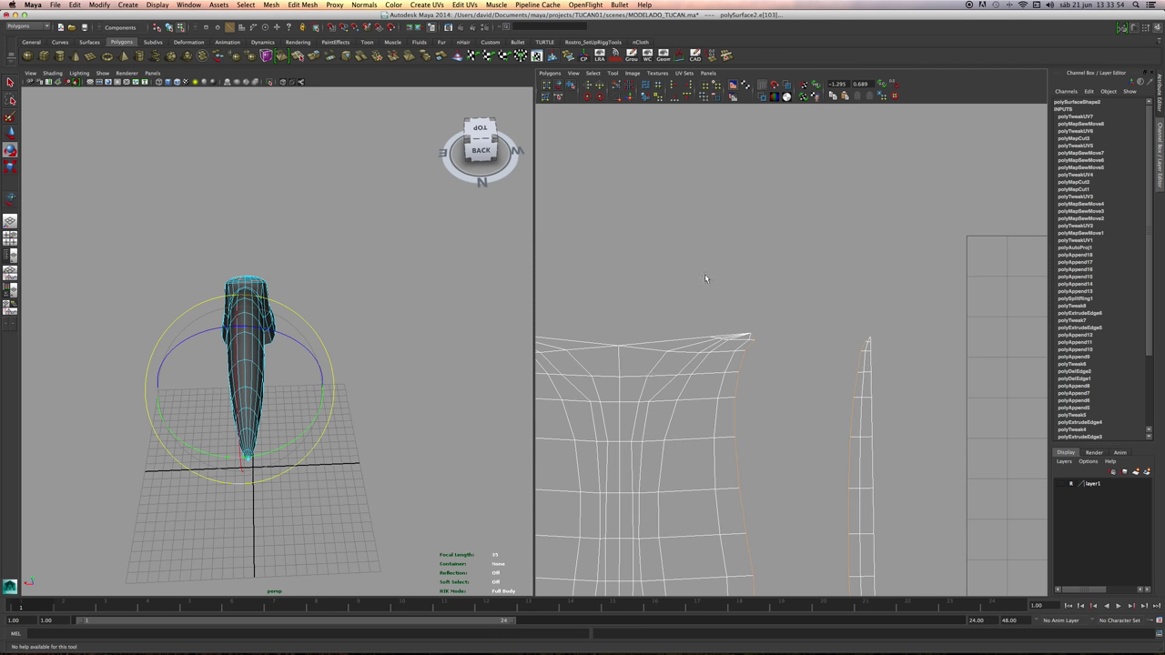
{"action": "left_click", "coordinate": [629, 97]}
{"action": "right_click_drag", "start_coordinate": [911, 356], "coordinate": [773, 377], "text": "alt"}
{"action": "middle_click_drag", "start_coordinate": [772, 377], "coordinate": [793, 264], "text": "alt"}
{"action": "right_click_drag", "start_coordinate": [793, 264], "coordinate": [674, 295], "text": "alt"}
{"action": "middle_click_drag", "start_coordinate": [726, 285], "coordinate": [732, 331], "text": "alt"}
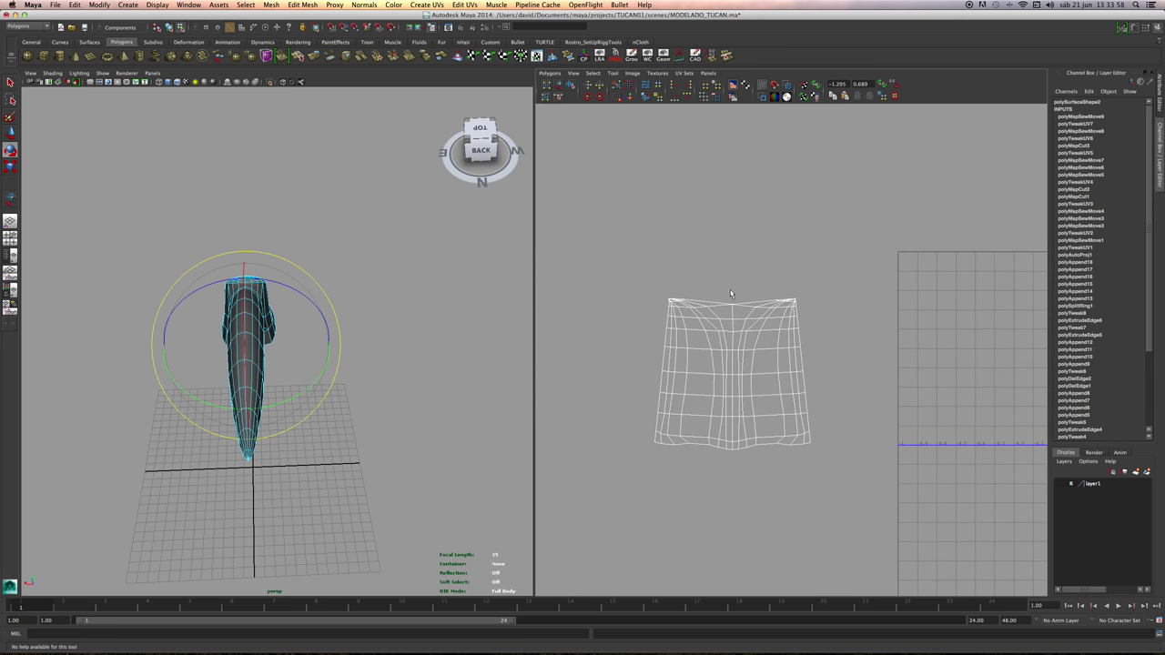
Select all faces of the flared head section behind the beak.
{"action": "right_click_drag", "start_coordinate": [823, 339], "coordinate": [761, 341], "text": "alt"}
{"action": "middle_click_drag", "start_coordinate": [930, 333], "coordinate": [788, 343], "text": "alt"}
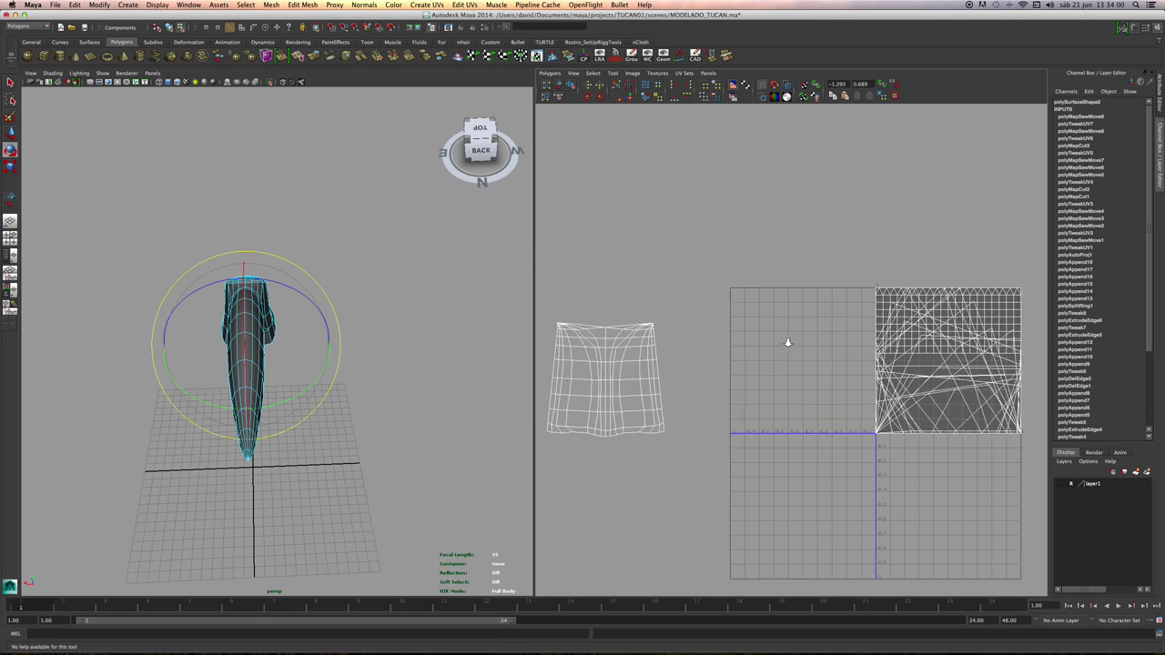
{"action": "right_click_drag", "start_coordinate": [789, 343], "coordinate": [733, 342], "text": "alt"}
{"action": "middle_click_drag", "start_coordinate": [733, 342], "coordinate": [795, 259], "text": "alt"}
{"action": "right_click_drag", "start_coordinate": [795, 258], "coordinate": [865, 266], "text": "alt"}
{"action": "left_click_drag", "start_coordinate": [388, 385], "coordinate": [455, 375], "text": "alt"}
{"action": "middle_click_drag", "start_coordinate": [274, 433], "coordinate": [351, 411], "text": "alt"}
{"action": "left_click_drag", "start_coordinate": [351, 412], "coordinate": [382, 390], "text": "alt"}
{"action": "right_click_drag", "start_coordinate": [365, 405], "coordinate": [421, 422], "text": "alt"}
{"action": "left_click", "coordinate": [367, 253]}
{"action": "right_click_drag", "start_coordinate": [348, 277], "coordinate": [358, 308], "text": "alt"}
{"action": "left_click_drag", "start_coordinate": [356, 315], "coordinate": [352, 301], "text": "alt"}
{"action": "left_click_drag", "start_coordinate": [164, 190], "coordinate": [401, 500]}
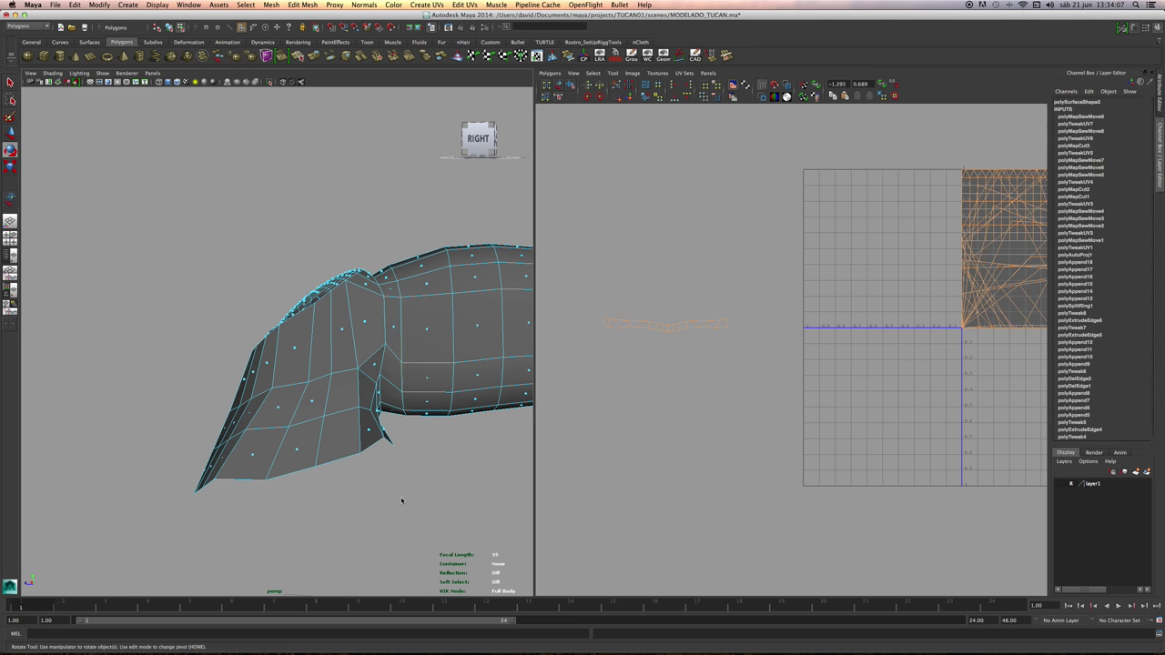
In the side view, deselect the beak faces caught along the joint so only the head section's faces remain selected.
{"action": "left_click", "coordinate": [8, 239]}
{"action": "key", "text": "space"}
{"action": "right_click_drag", "start_coordinate": [673, 410], "coordinate": [621, 366], "text": "alt"}
{"action": "middle_click_drag", "start_coordinate": [621, 366], "coordinate": [613, 494], "text": "alt"}
{"action": "left_click_drag", "start_coordinate": [535, 209], "coordinate": [558, 243], "text": "ctrl"}
{"action": "left_click_drag", "start_coordinate": [564, 334], "coordinate": [563, 352], "text": "ctrl"}
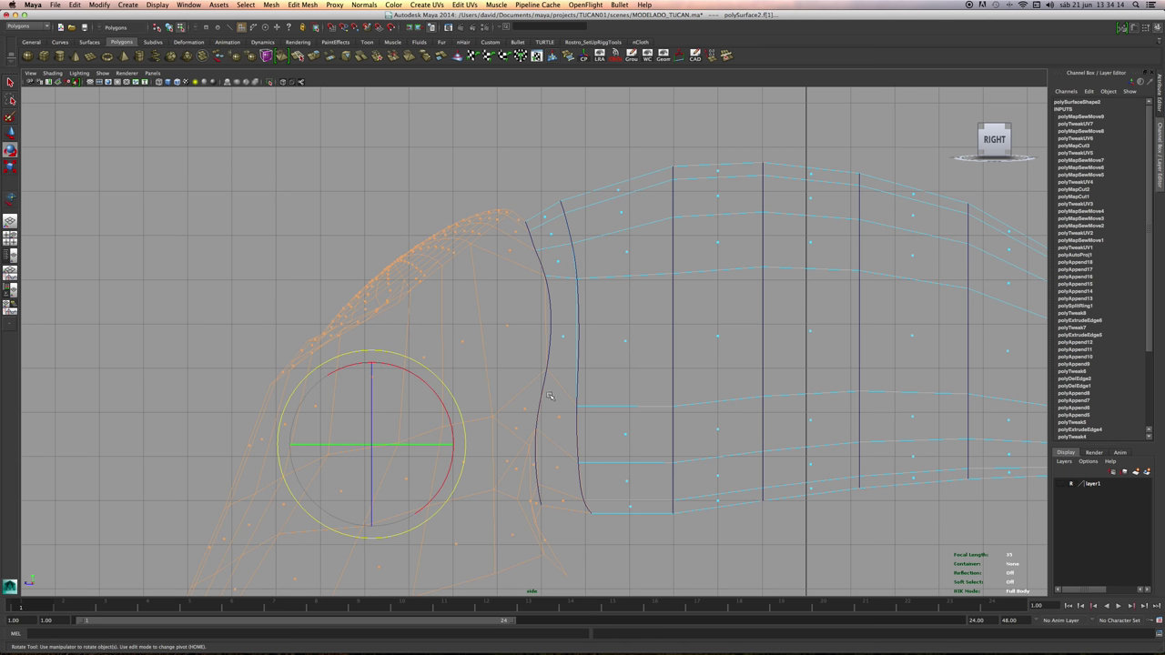
{"action": "left_click_drag", "start_coordinate": [553, 395], "coordinate": [577, 523], "text": "ctrl"}
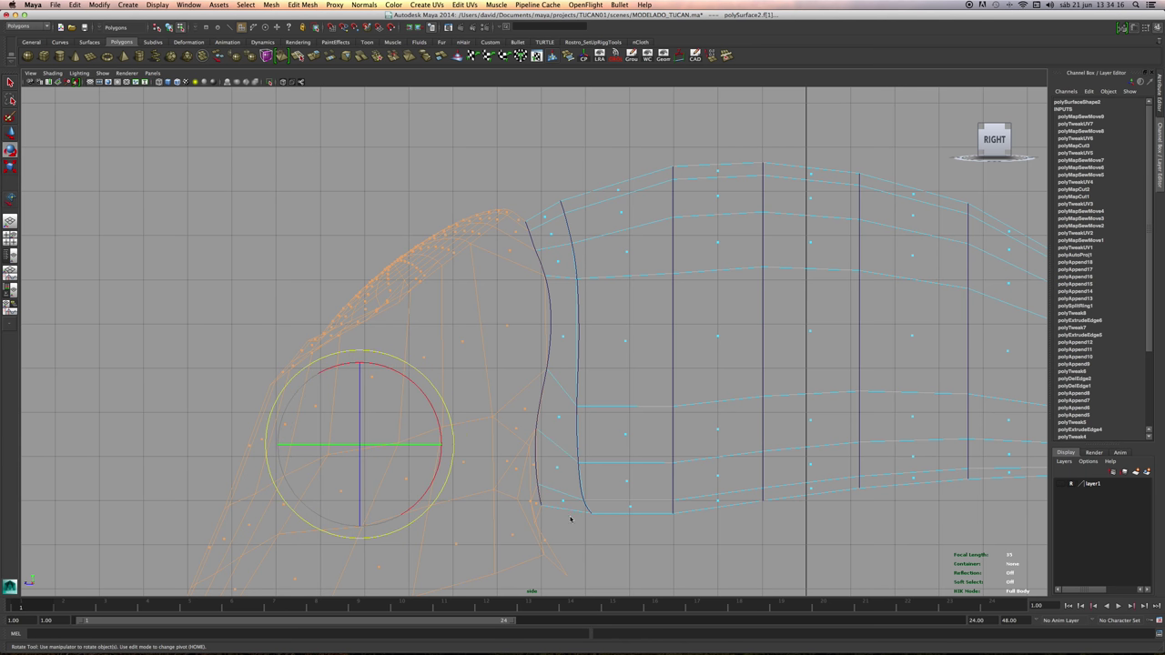
{"action": "left_click", "coordinate": [11, 224]}
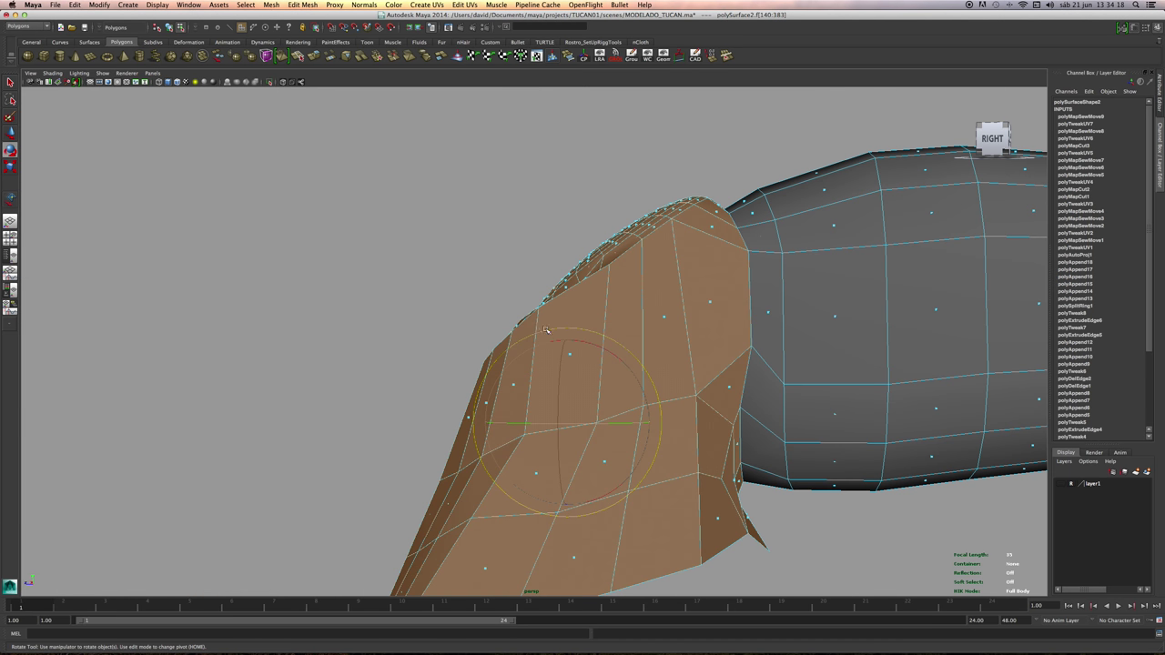
Apply Automatic Mapping to the selected head faces and switch to the Persp/UV Texture Editor layout.
{"action": "mouse_move", "coordinate": [473, 307]}
{"action": "left_mouse_down", "text": "alt"}
{"action": "mouse_move", "coordinate": [534, 354]}
{"action": "mouse_move", "coordinate": [702, 330]}
{"action": "mouse_move", "coordinate": [408, 289]}
{"action": "mouse_move", "coordinate": [569, 295]}
{"action": "left_mouse_up", "text": "alt"}
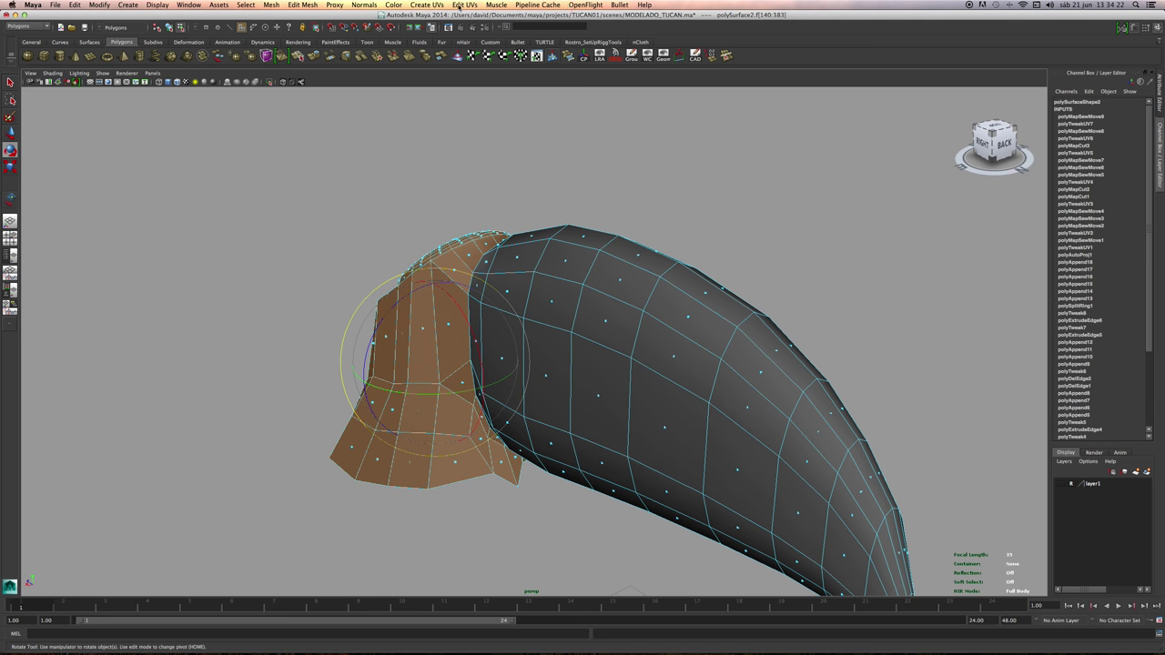
{"action": "left_click", "coordinate": [430, 6]}
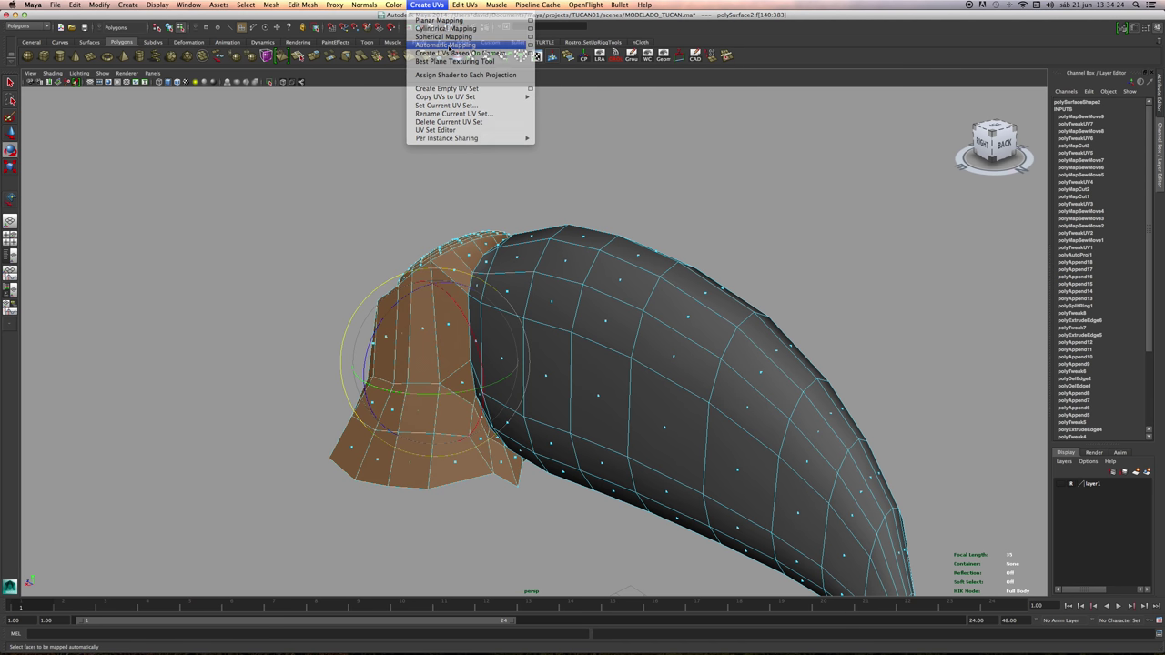
{"action": "left_click", "coordinate": [448, 42]}
{"action": "left_click", "coordinate": [152, 72]}
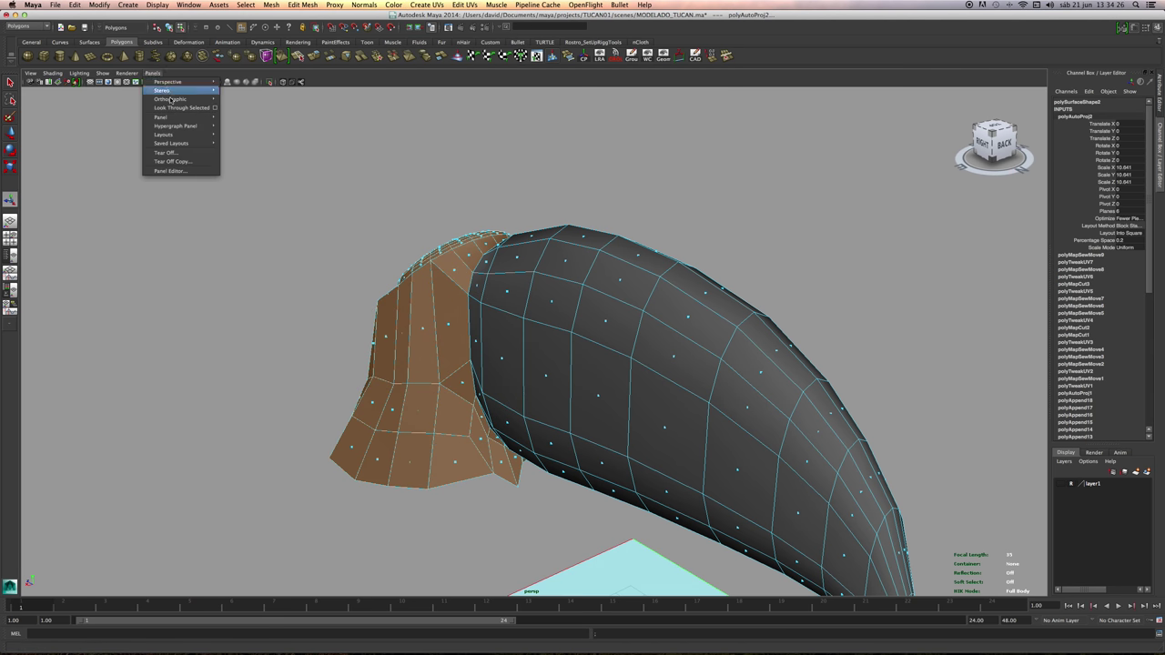
{"action": "mouse_move", "coordinate": [180, 135]}
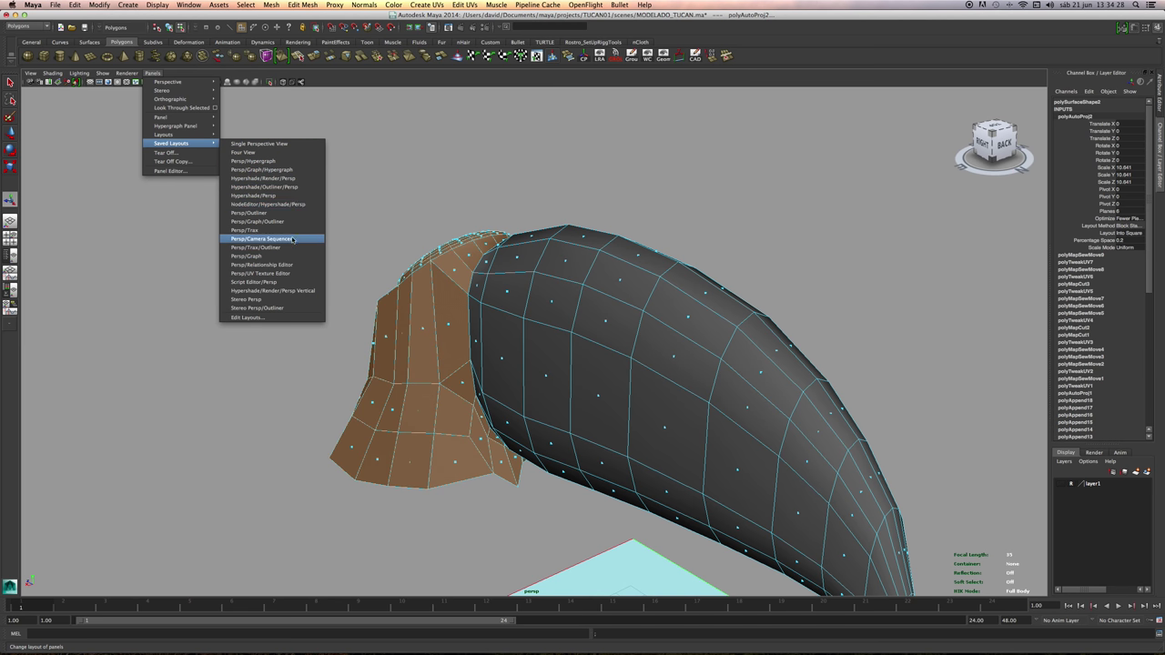
{"action": "left_click", "coordinate": [287, 273]}
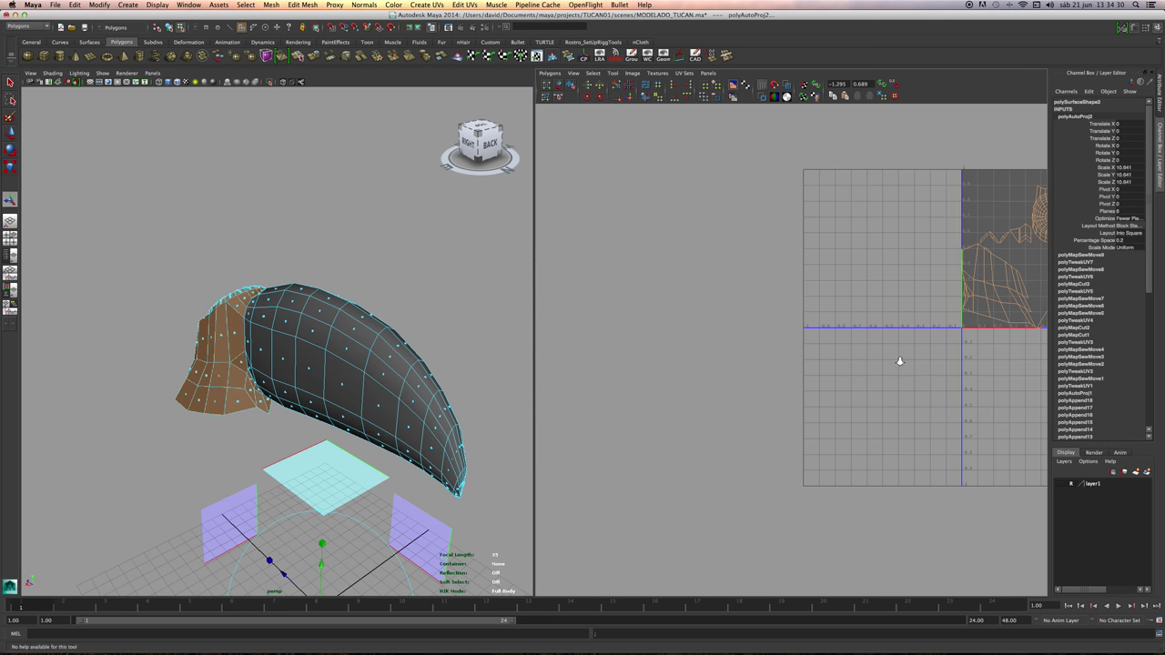
Move all the head section's new UV shells out of the texture square to just below the beak's shell, then deselect them.
{"action": "scroll", "coordinate": [628, 364], "scroll_direction": "up", "scroll_amount": 3}
{"action": "scroll", "coordinate": [691, 318], "scroll_direction": "up", "scroll_amount": 5}
{"action": "middle_click_drag", "start_coordinate": [733, 331], "coordinate": [777, 315], "text": "alt"}
{"action": "scroll", "coordinate": [755, 277], "scroll_direction": "up", "scroll_amount": 4}
{"action": "middle_click_drag", "start_coordinate": [737, 243], "coordinate": [729, 270], "text": "alt"}
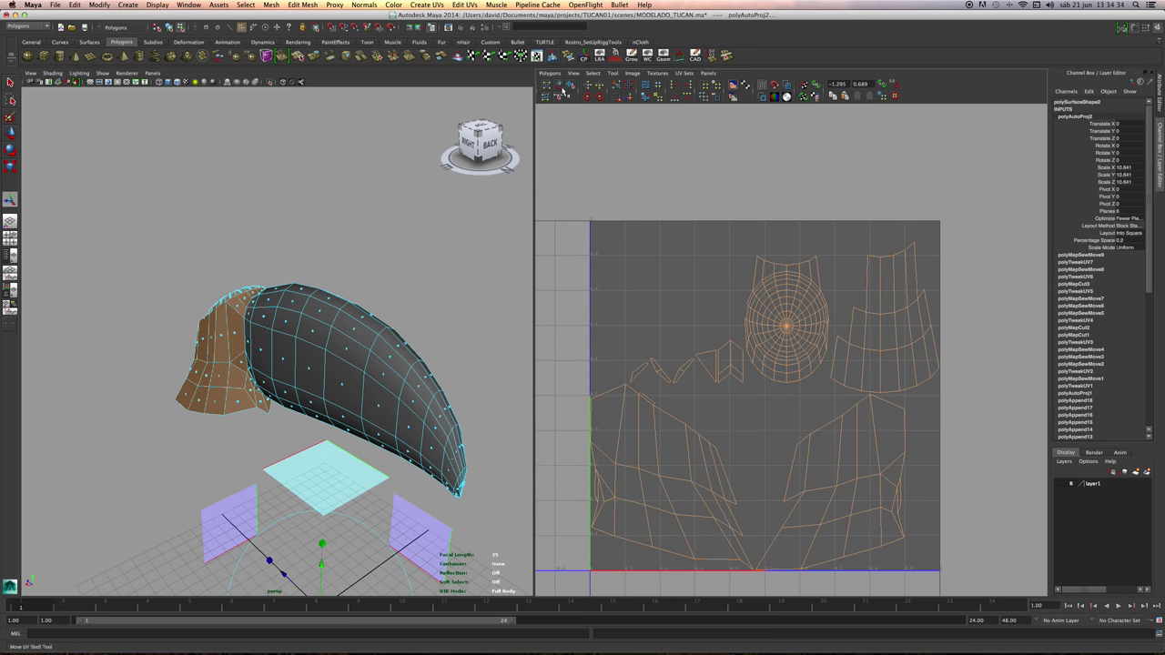
{"action": "scroll", "coordinate": [561, 205], "scroll_direction": "down", "scroll_amount": 3}
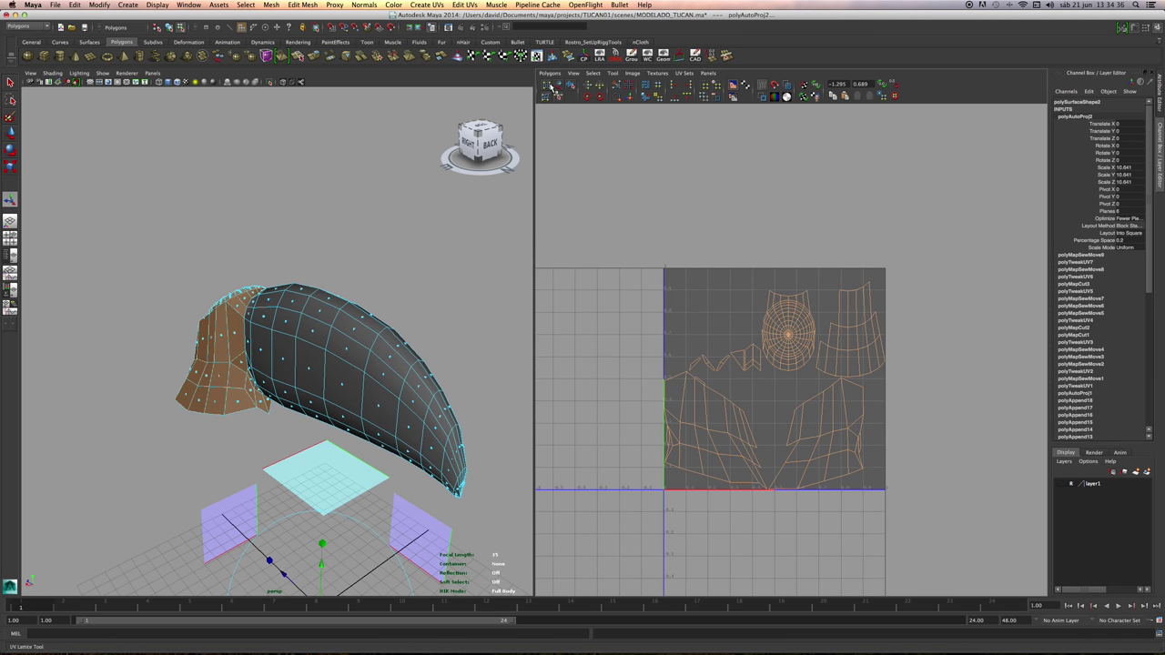
{"action": "left_click", "coordinate": [557, 86]}
{"action": "left_click_drag", "start_coordinate": [921, 489], "coordinate": [616, 156]}
{"action": "scroll", "coordinate": [826, 385], "scroll_direction": "down", "scroll_amount": 5}
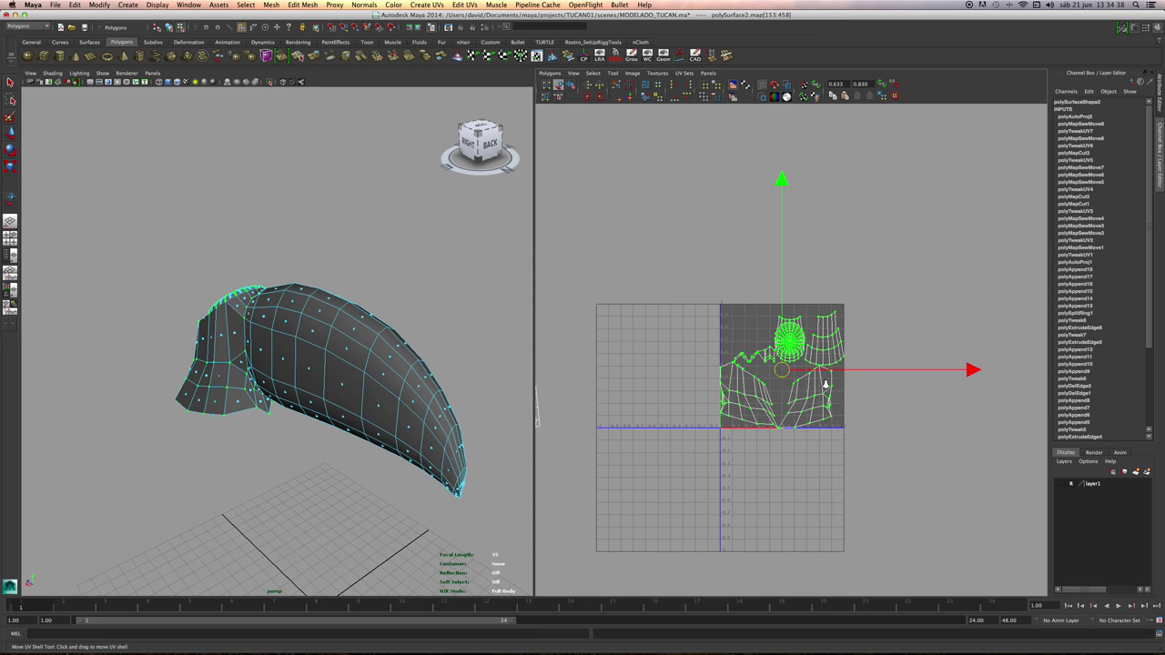
{"action": "scroll", "coordinate": [826, 385], "scroll_direction": "down", "scroll_amount": 2}
{"action": "left_click_drag", "start_coordinate": [785, 364], "coordinate": [565, 463]}
{"action": "middle_click_drag", "start_coordinate": [577, 436], "coordinate": [720, 397], "text": "alt"}
{"action": "scroll", "coordinate": [706, 419], "scroll_direction": "up", "scroll_amount": 2}
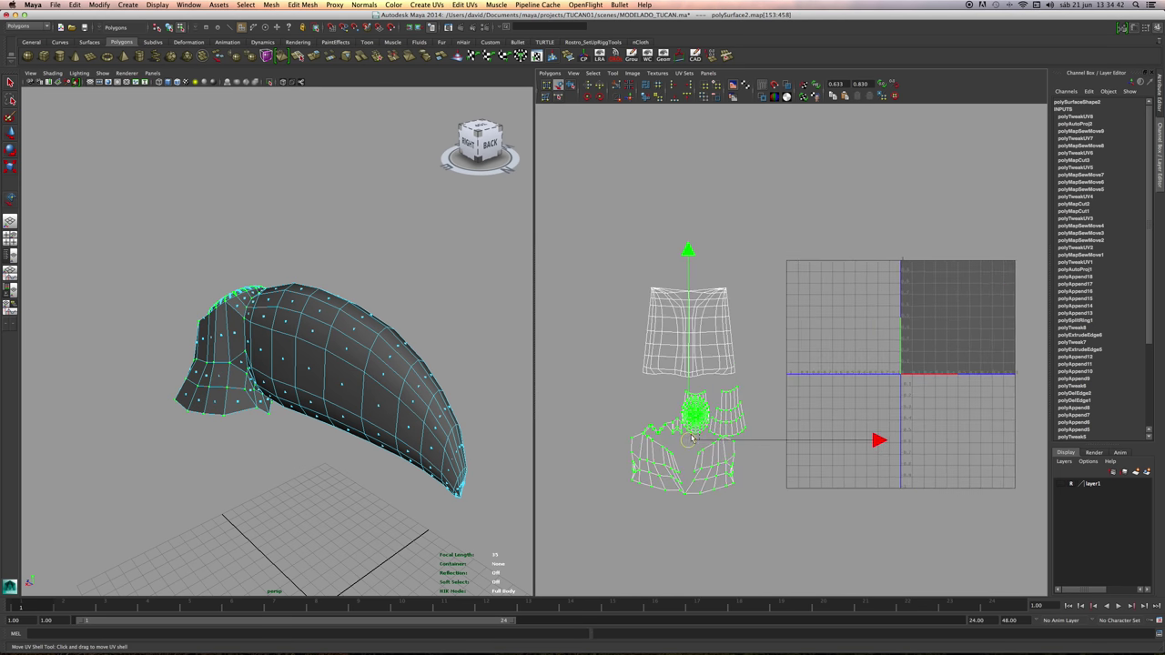
{"action": "left_click_drag", "start_coordinate": [692, 438], "coordinate": [685, 435]}
{"action": "scroll", "coordinate": [815, 412], "scroll_direction": "up", "scroll_amount": 3}
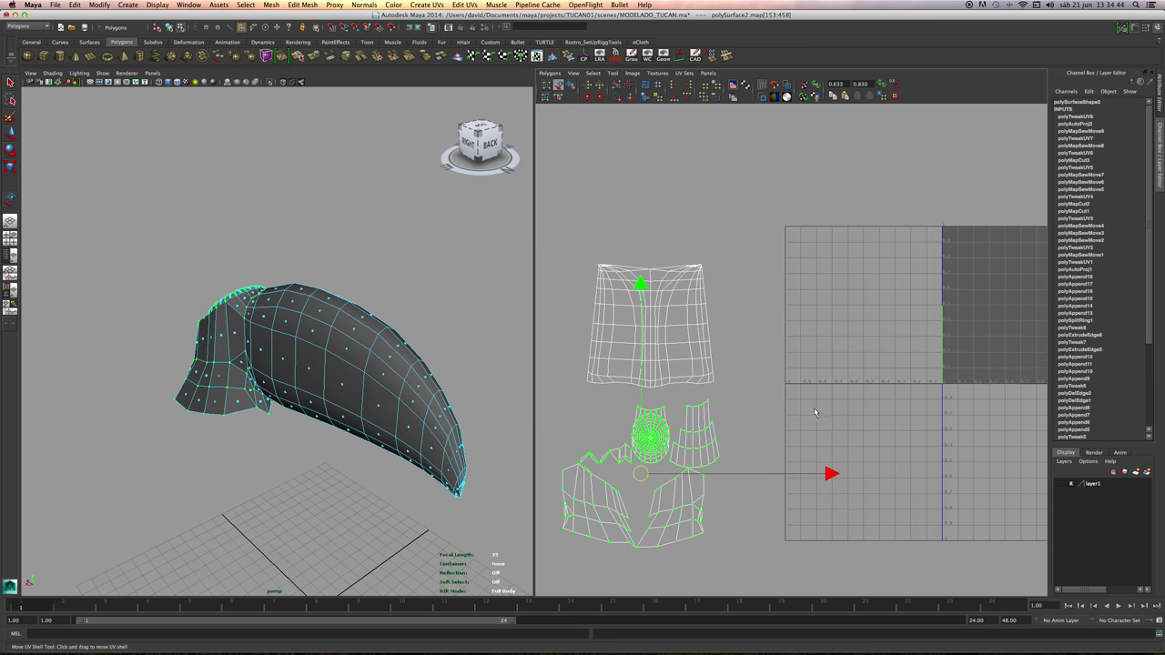
{"action": "left_click", "coordinate": [815, 412]}
Switch the mesh to edge selection around the round head shell and save the scene.
{"action": "middle_click_drag", "start_coordinate": [816, 412], "coordinate": [904, 368], "text": "alt"}
{"action": "scroll", "coordinate": [817, 435], "scroll_direction": "up", "scroll_amount": 3}
{"action": "right_click_drag", "start_coordinate": [741, 381], "coordinate": [740, 356]}
{"action": "right_click_drag", "start_coordinate": [609, 385], "coordinate": [808, 439], "text": "alt"}
{"action": "left_click", "coordinate": [702, 397]}
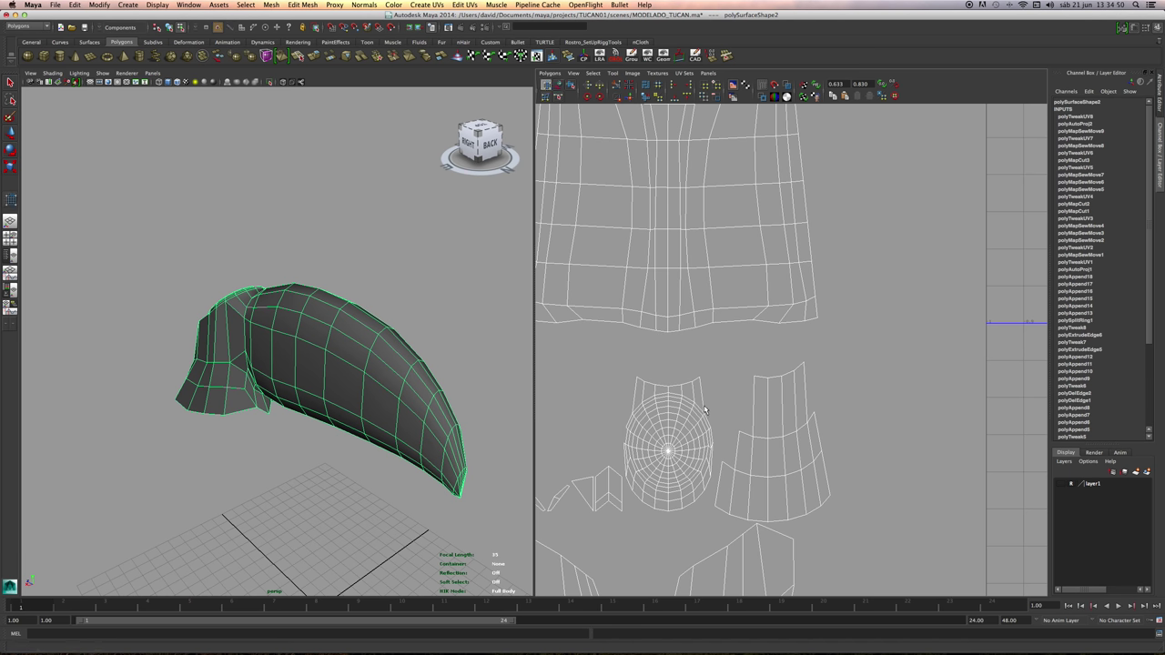
{"action": "right_click_drag", "start_coordinate": [702, 406], "coordinate": [706, 384]}
{"action": "key", "text": "ctrl+s"}
Select the round shell's right border edges from top to bottom and move and sew the matching shells onto it.
{"action": "left_click", "coordinate": [703, 400]}
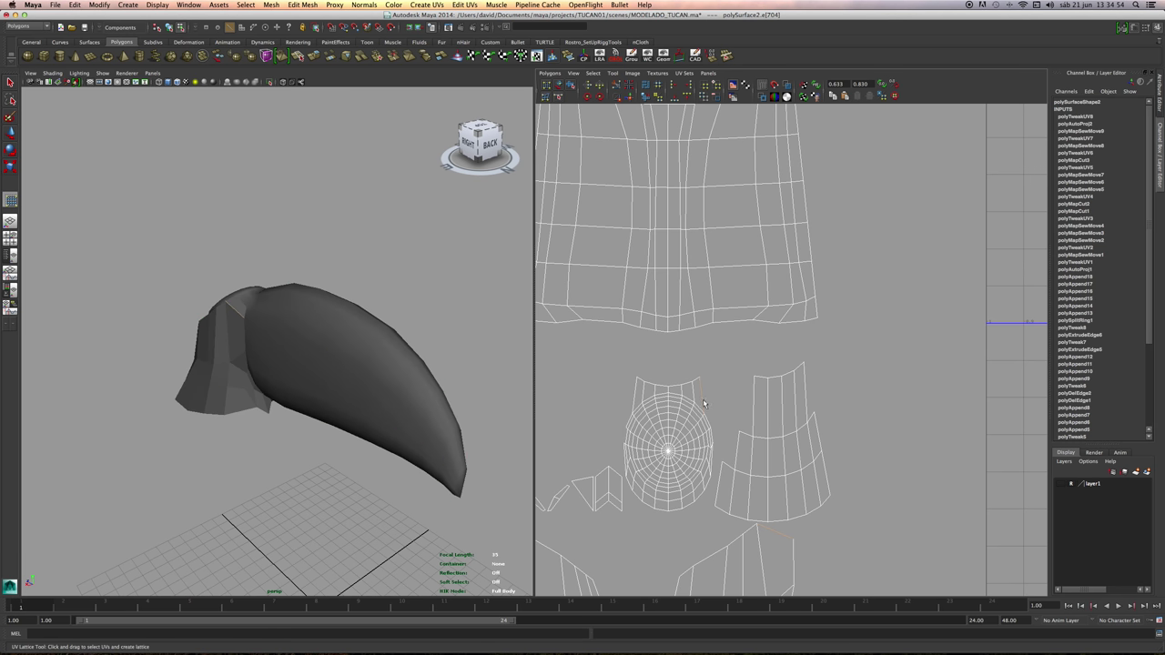
{"action": "left_click", "coordinate": [708, 421], "text": "shift"}
{"action": "left_click", "coordinate": [713, 434], "text": "shift"}
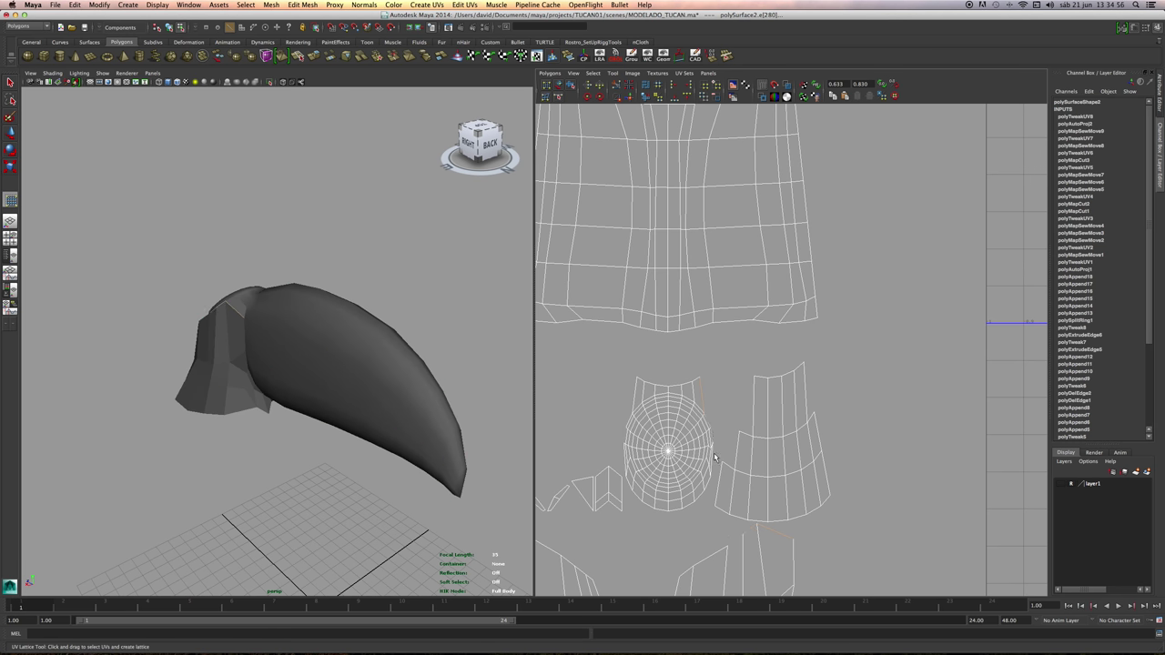
{"action": "left_click", "coordinate": [713, 455], "text": "shift"}
{"action": "left_click", "coordinate": [709, 486], "text": "shift"}
{"action": "right_click_drag", "start_coordinate": [676, 509], "coordinate": [676, 424], "text": "alt"}
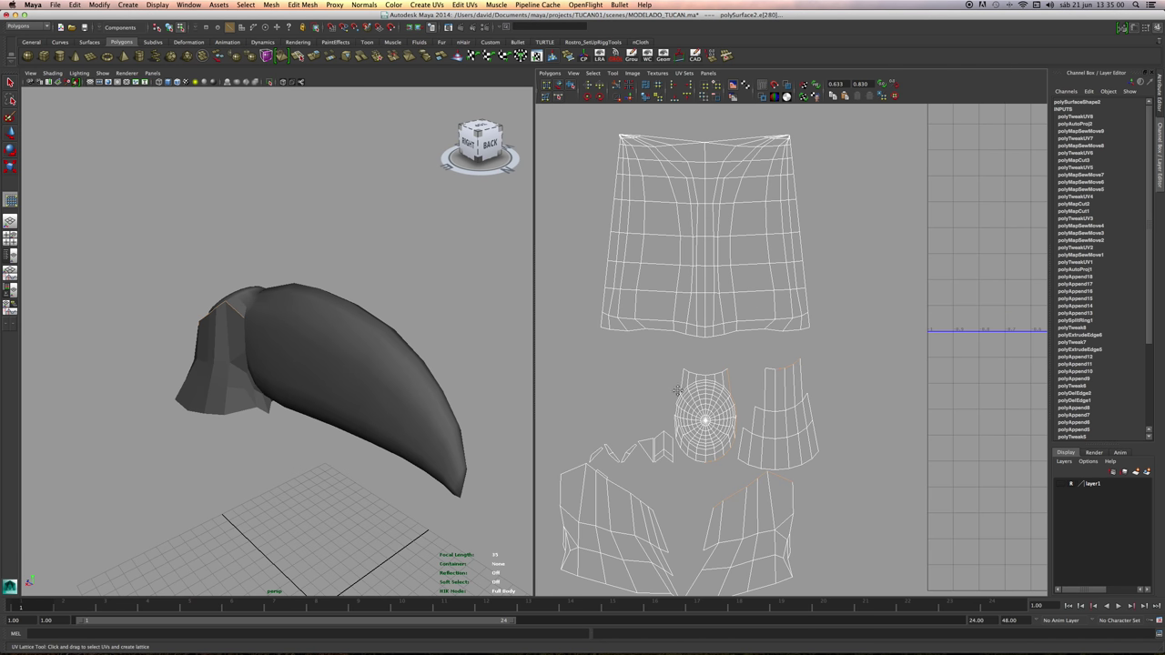
{"action": "middle_click_drag", "start_coordinate": [676, 424], "coordinate": [689, 382], "text": "alt"}
{"action": "right_click_drag", "start_coordinate": [689, 382], "coordinate": [745, 404], "text": "alt"}
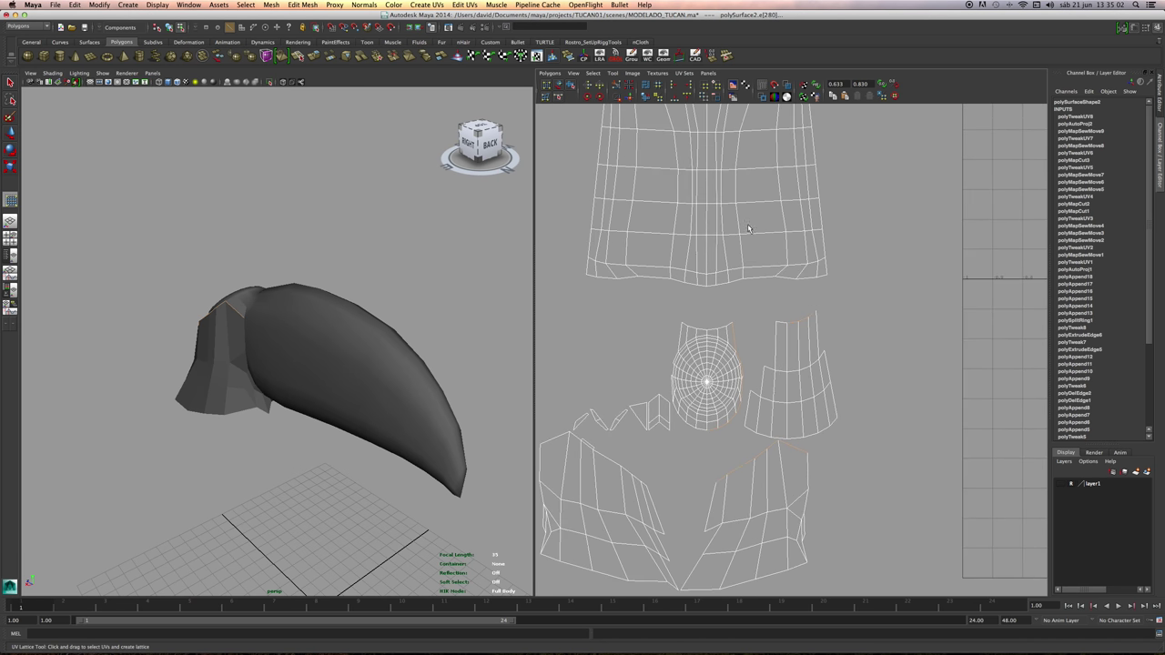
{"action": "left_click", "coordinate": [628, 98]}
Select the border edges between the lower strip and the right side piece, and move and sew them together.
{"action": "right_click_drag", "start_coordinate": [787, 332], "coordinate": [841, 394], "text": "alt"}
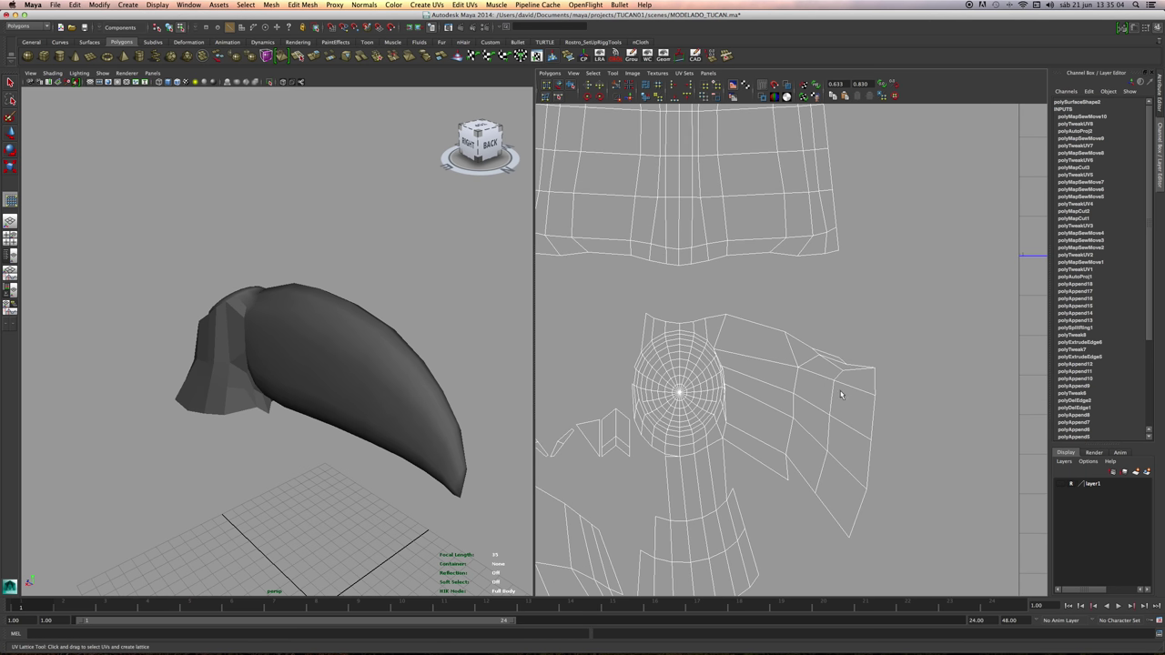
{"action": "middle_click_drag", "start_coordinate": [647, 459], "coordinate": [692, 366], "text": "alt"}
{"action": "right_click_drag", "start_coordinate": [692, 366], "coordinate": [750, 392], "text": "alt"}
{"action": "left_click", "coordinate": [764, 382]}
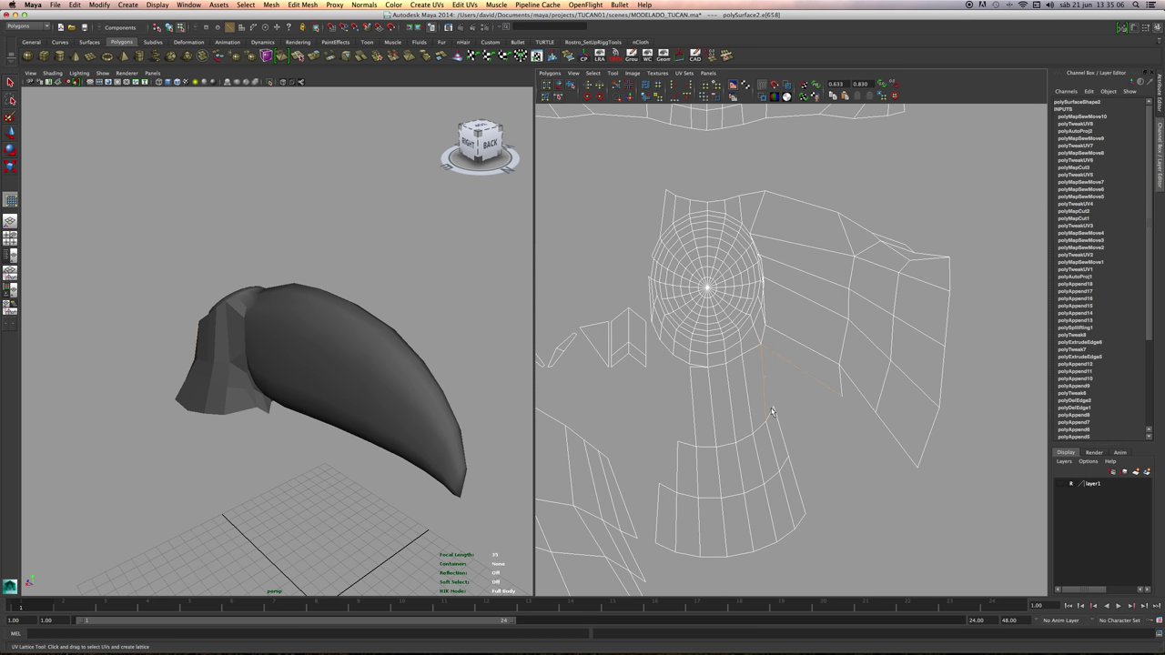
{"action": "left_click", "coordinate": [771, 411], "text": "shift"}
{"action": "left_click", "coordinate": [783, 434], "text": "shift"}
{"action": "left_click", "coordinate": [795, 489], "text": "shift"}
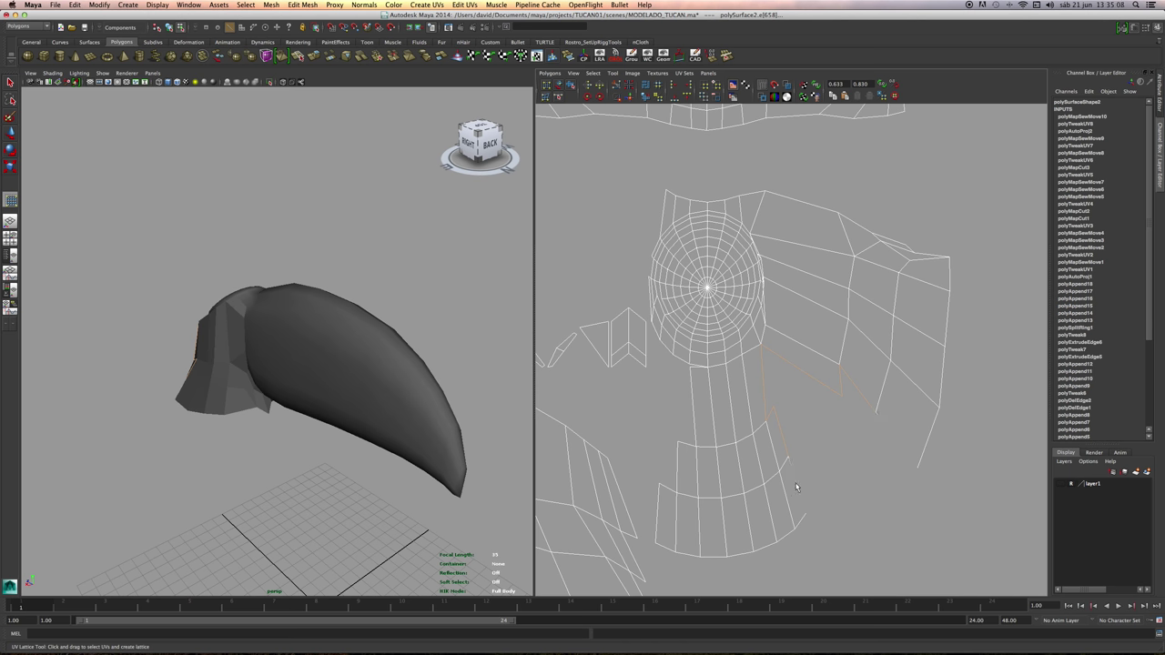
{"action": "key", "text": "g"}
Select the round shell's left border edges from its upper corner downwards.
{"action": "right_click_drag", "start_coordinate": [855, 388], "coordinate": [755, 373], "text": "alt"}
{"action": "middle_click_drag", "start_coordinate": [755, 373], "coordinate": [766, 419], "text": "alt"}
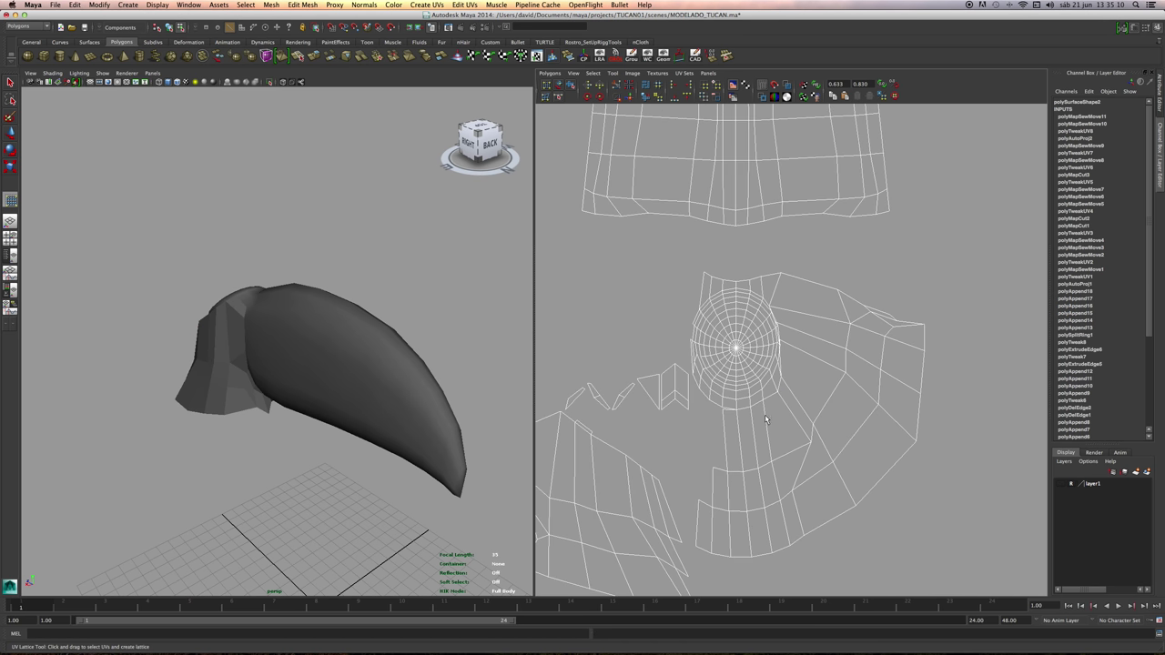
{"action": "middle_click_drag", "start_coordinate": [719, 366], "coordinate": [785, 322], "text": "alt"}
{"action": "right_click_drag", "start_coordinate": [785, 322], "coordinate": [740, 381], "text": "alt"}
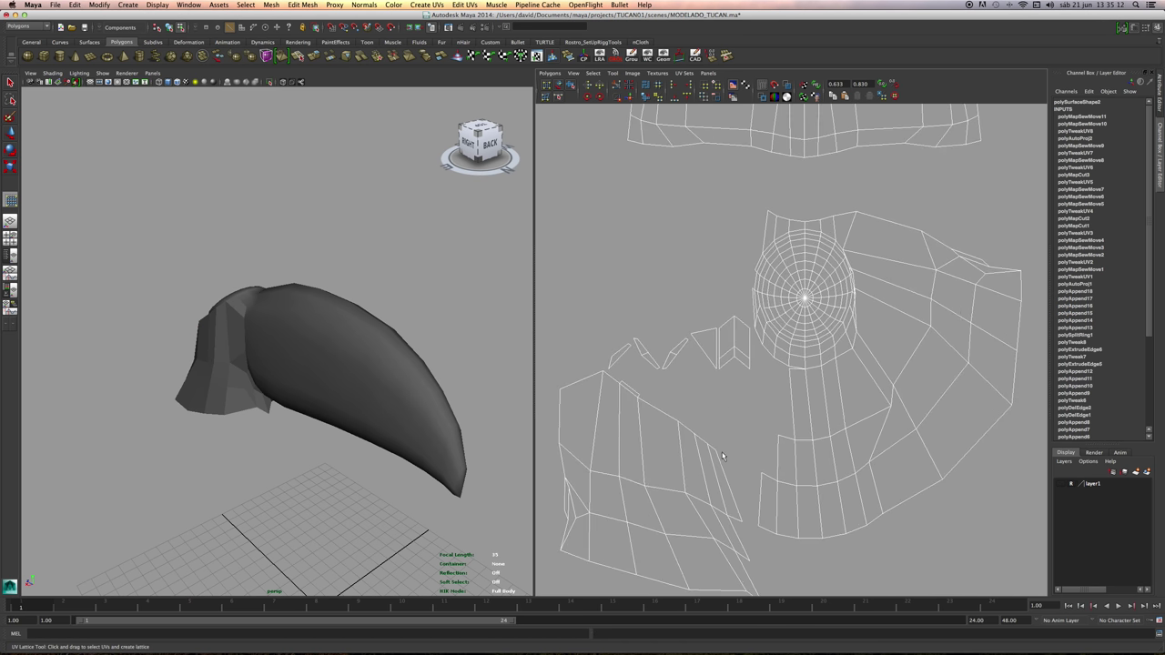
{"action": "middle_click_drag", "start_coordinate": [714, 428], "coordinate": [726, 471], "text": "alt"}
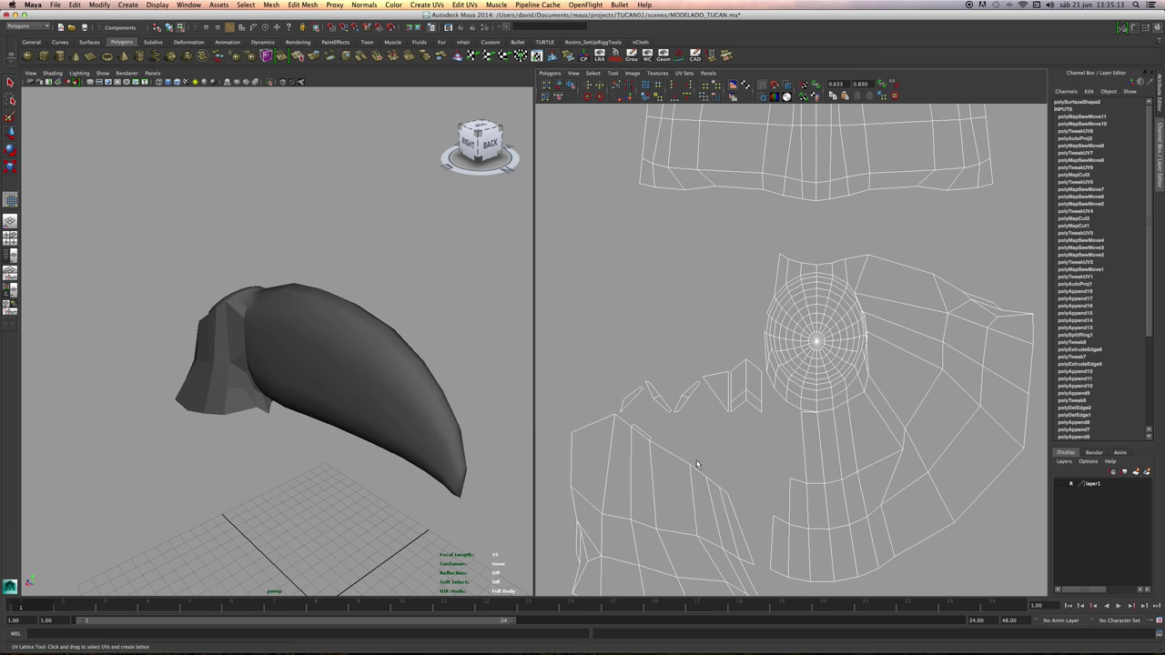
{"action": "left_click", "coordinate": [777, 267]}
{"action": "right_click_drag", "start_coordinate": [788, 312], "coordinate": [842, 341], "text": "alt"}
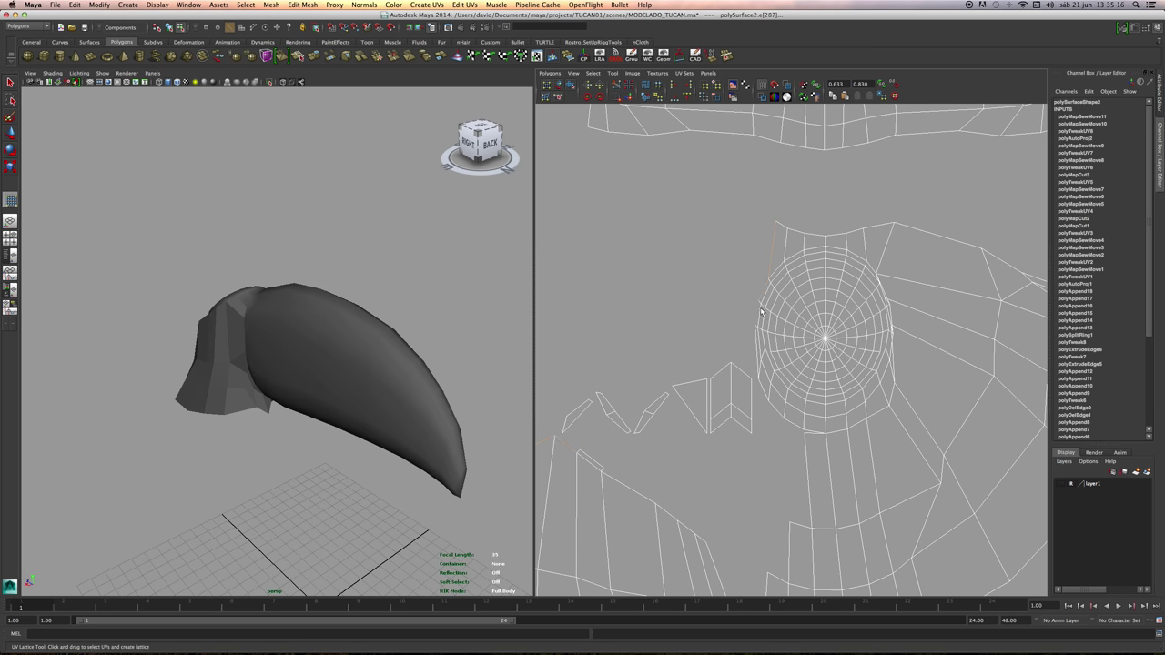
{"action": "left_click", "coordinate": [760, 311], "text": "shift"}
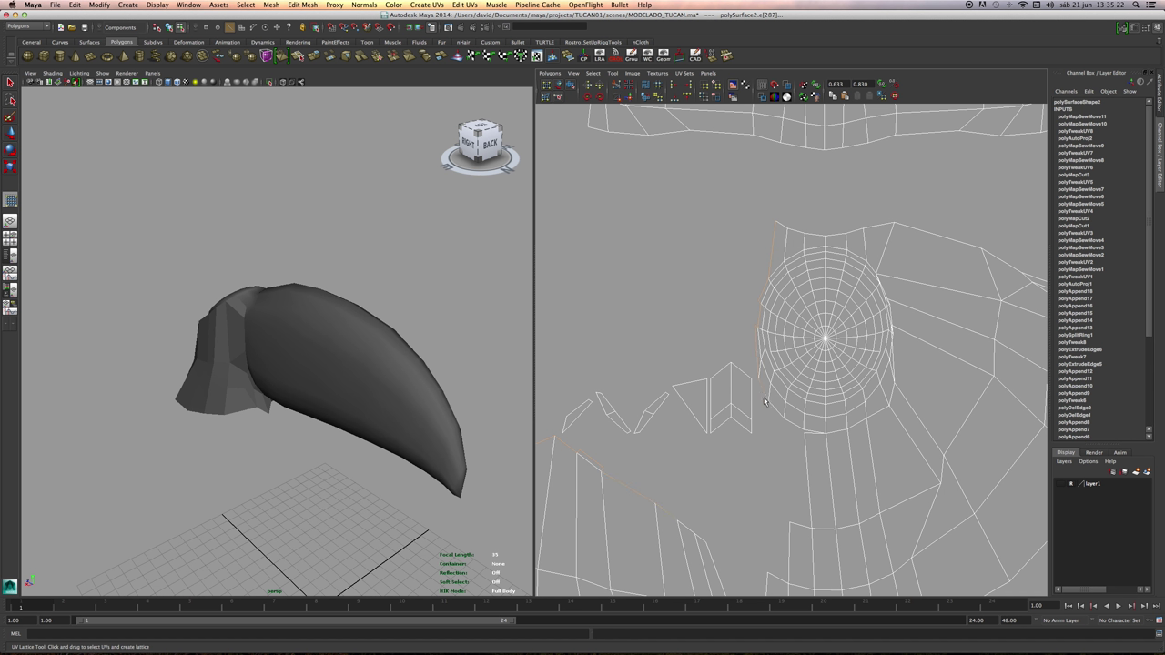
Add the lower strip's left border edges to the selection and move and sew the left side shell onto the joined shell.
{"action": "left_click", "coordinate": [812, 434], "text": "shift"}
{"action": "left_click", "coordinate": [803, 451], "text": "shift"}
{"action": "middle_click_drag", "start_coordinate": [797, 523], "coordinate": [794, 290], "text": "alt"}
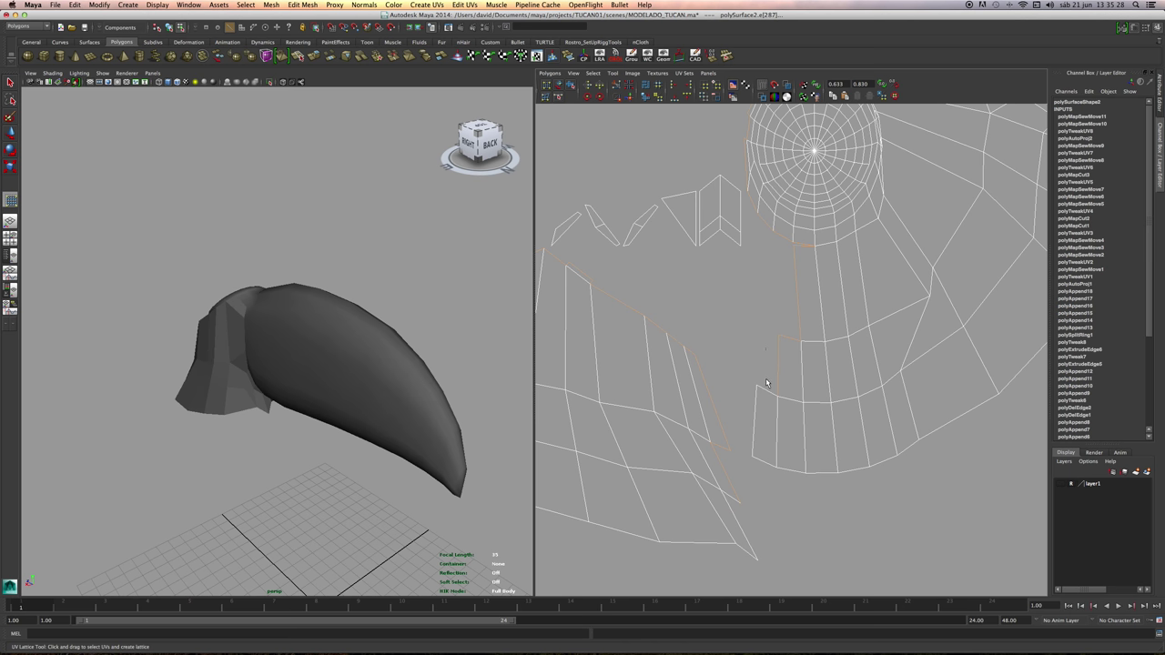
{"action": "left_click", "coordinate": [754, 428], "text": "shift"}
{"action": "left_click", "coordinate": [630, 98]}
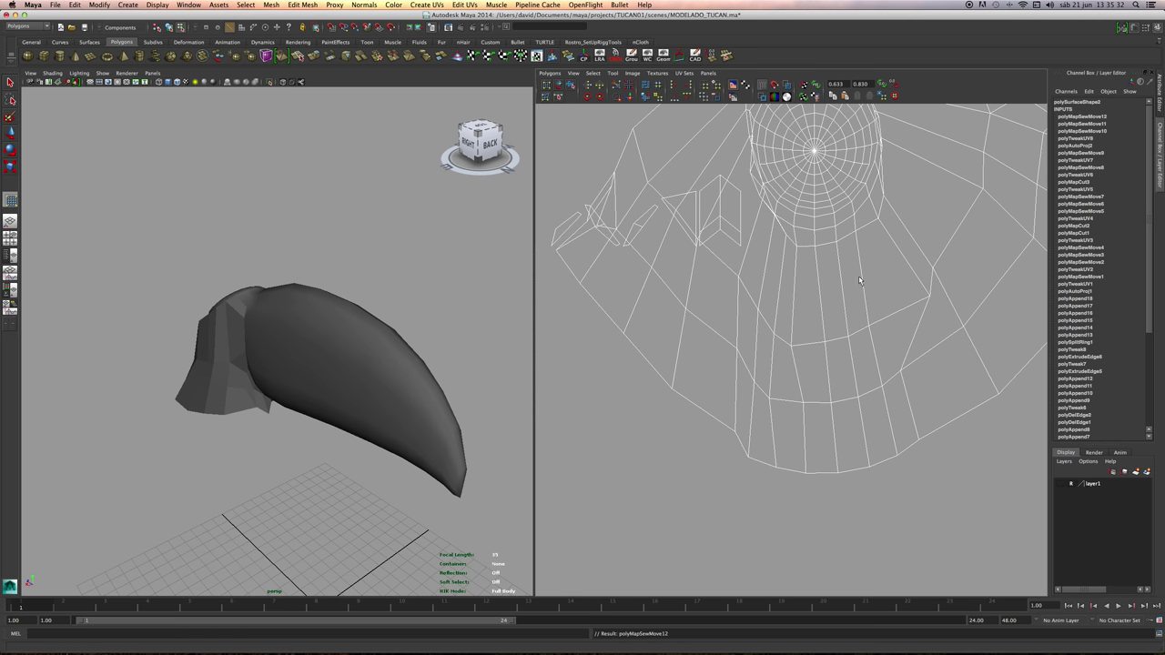
Examine the small leftover shells' border edges to find their matching edges on the joined head shell.
{"action": "scroll", "coordinate": [860, 279], "scroll_direction": "down", "scroll_amount": 3}
{"action": "middle_click_drag", "start_coordinate": [760, 245], "coordinate": [771, 358], "text": "alt"}
{"action": "scroll", "coordinate": [747, 303], "scroll_direction": "up", "scroll_amount": 2}
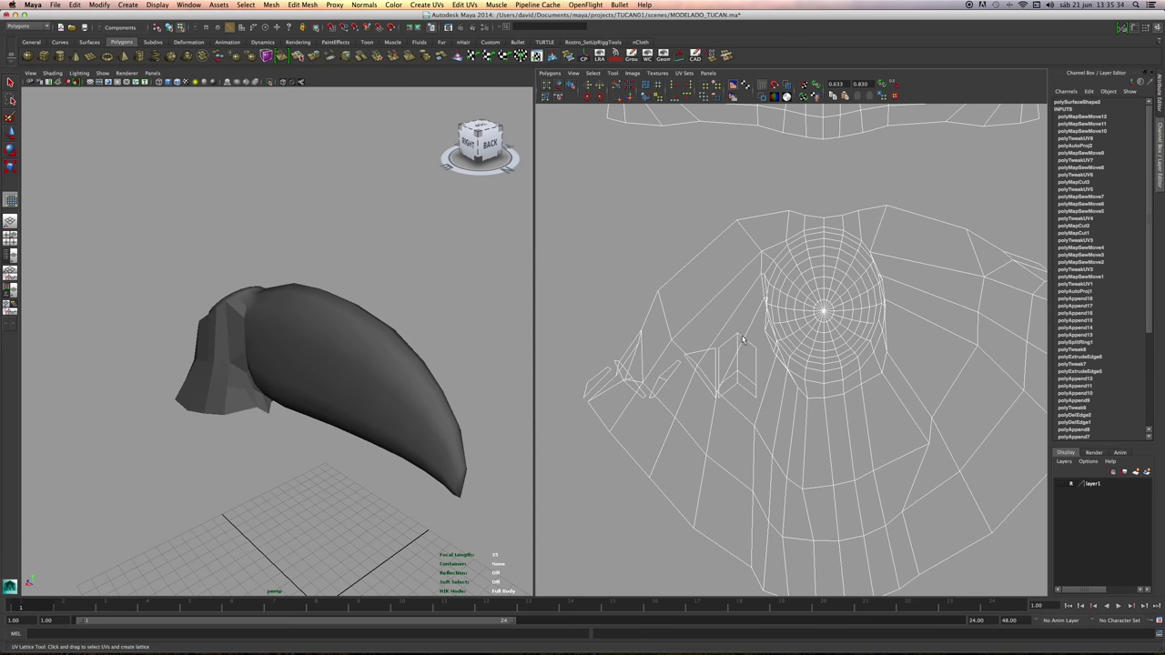
{"action": "left_click", "coordinate": [748, 341]}
{"action": "left_click", "coordinate": [755, 365]}
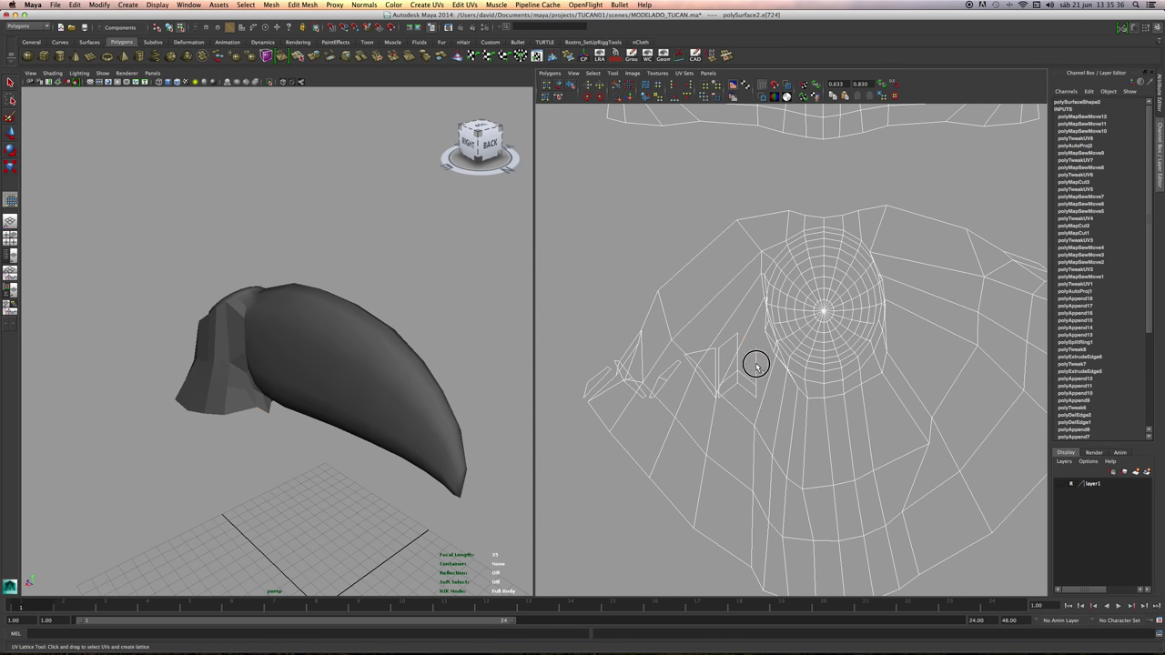
{"action": "left_click", "coordinate": [755, 392]}
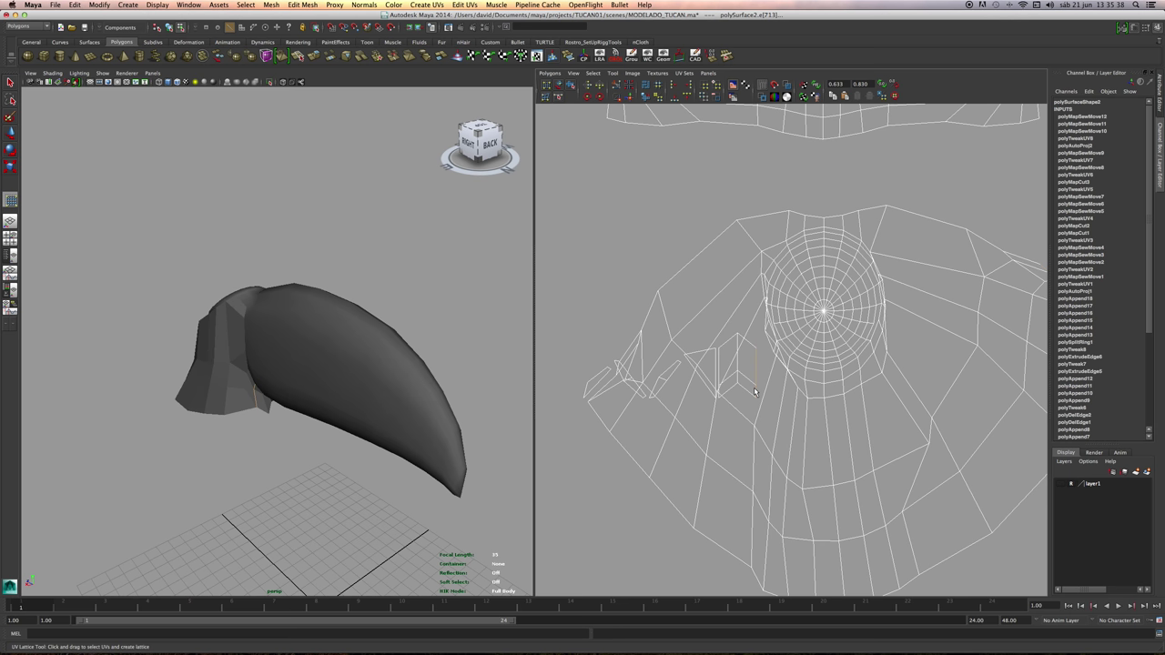
{"action": "left_click", "coordinate": [738, 382]}
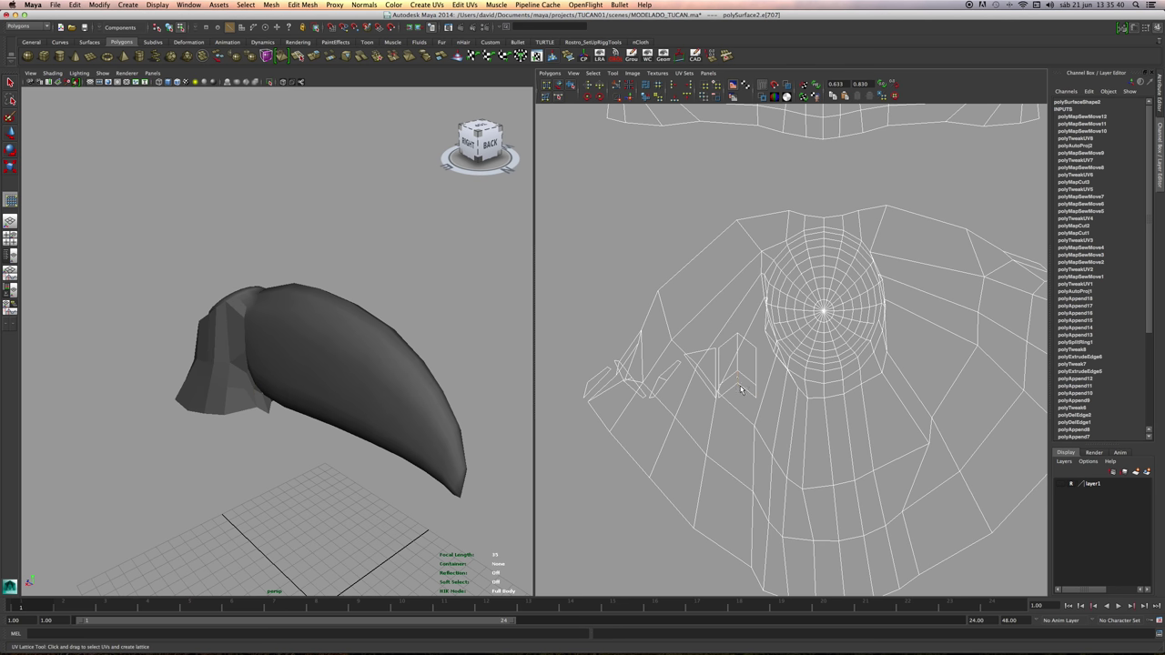
{"action": "left_click", "coordinate": [737, 366]}
{"action": "right_click_drag", "start_coordinate": [737, 361], "coordinate": [619, 325], "text": "alt"}
{"action": "middle_click_drag", "start_coordinate": [733, 314], "coordinate": [701, 321], "text": "alt"}
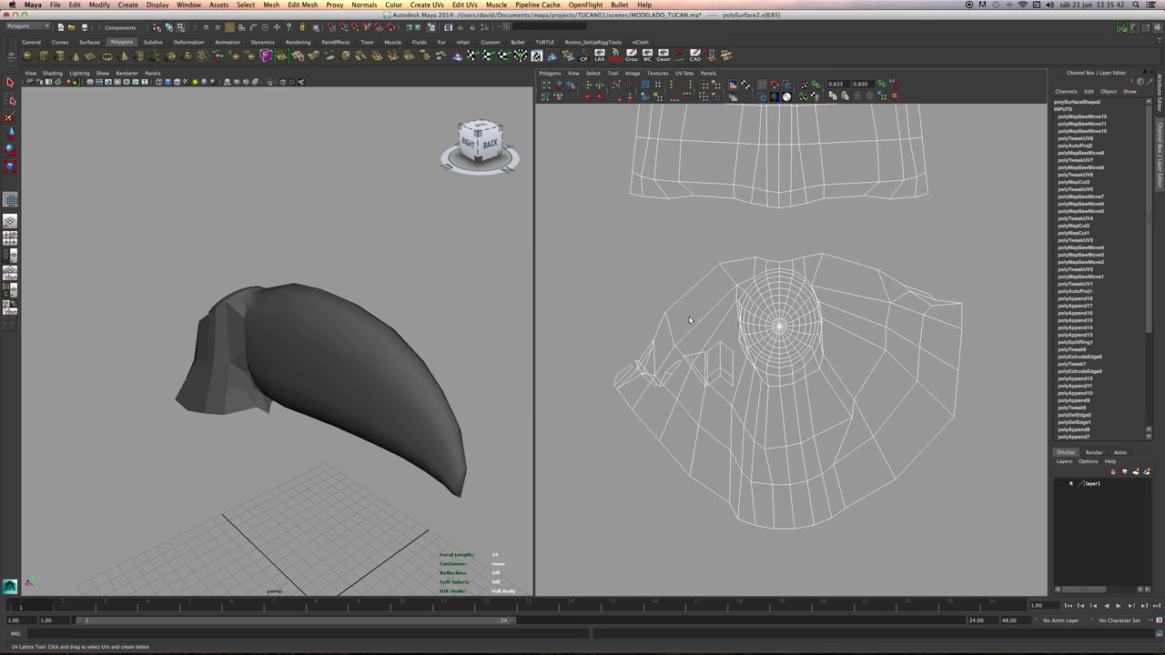
{"action": "right_click_drag", "start_coordinate": [699, 321], "coordinate": [744, 296], "text": "alt"}
{"action": "middle_click_drag", "start_coordinate": [745, 296], "coordinate": [750, 303], "text": "alt"}
{"action": "left_click", "coordinate": [600, 395]}
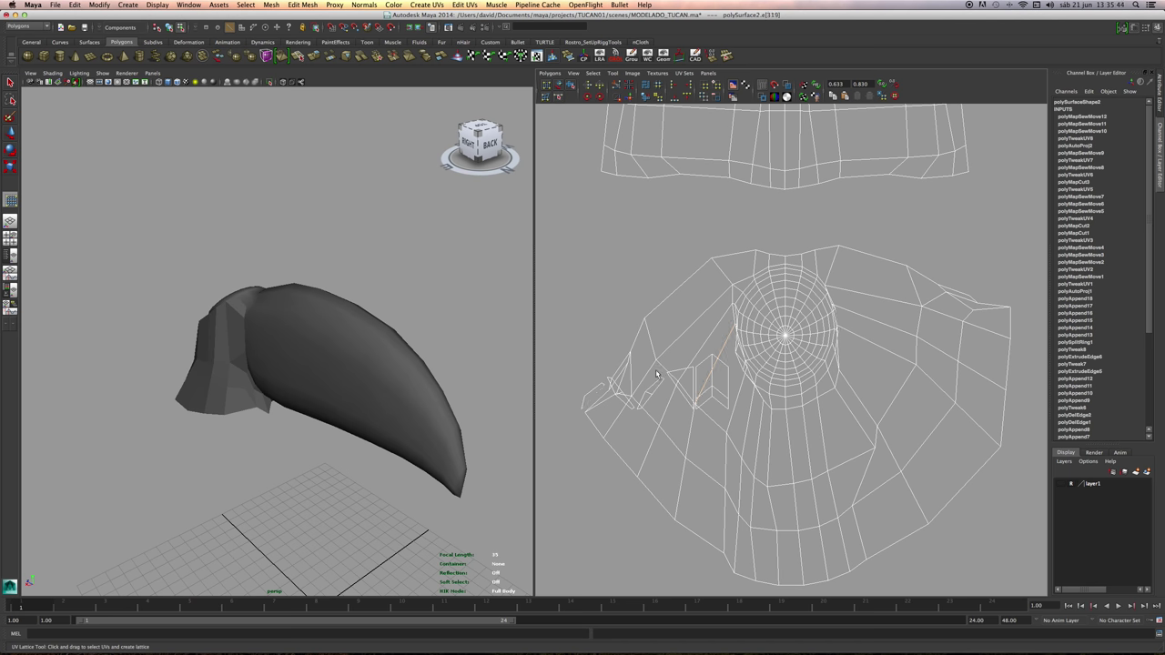
{"action": "right_click_drag", "start_coordinate": [612, 385], "coordinate": [643, 278], "text": "alt"}
{"action": "middle_click_drag", "start_coordinate": [643, 278], "coordinate": [654, 415], "text": "alt"}
{"action": "right_click_drag", "start_coordinate": [815, 268], "coordinate": [833, 230], "text": "alt"}
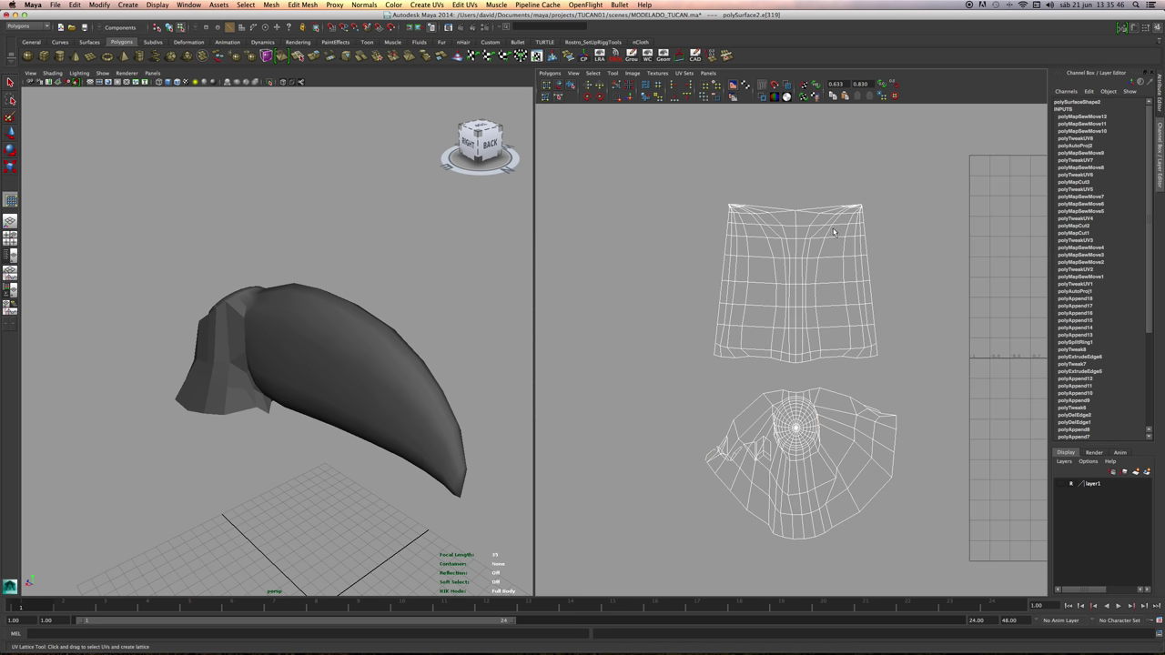
Move the joined head shell down and away from the small leftover shells that overlap it.
{"action": "right_click_drag", "start_coordinate": [659, 237], "coordinate": [804, 288], "text": "alt"}
{"action": "middle_click_drag", "start_coordinate": [689, 255], "coordinate": [705, 157], "text": "alt"}
{"action": "left_click_drag", "start_coordinate": [645, 324], "coordinate": [783, 446]}
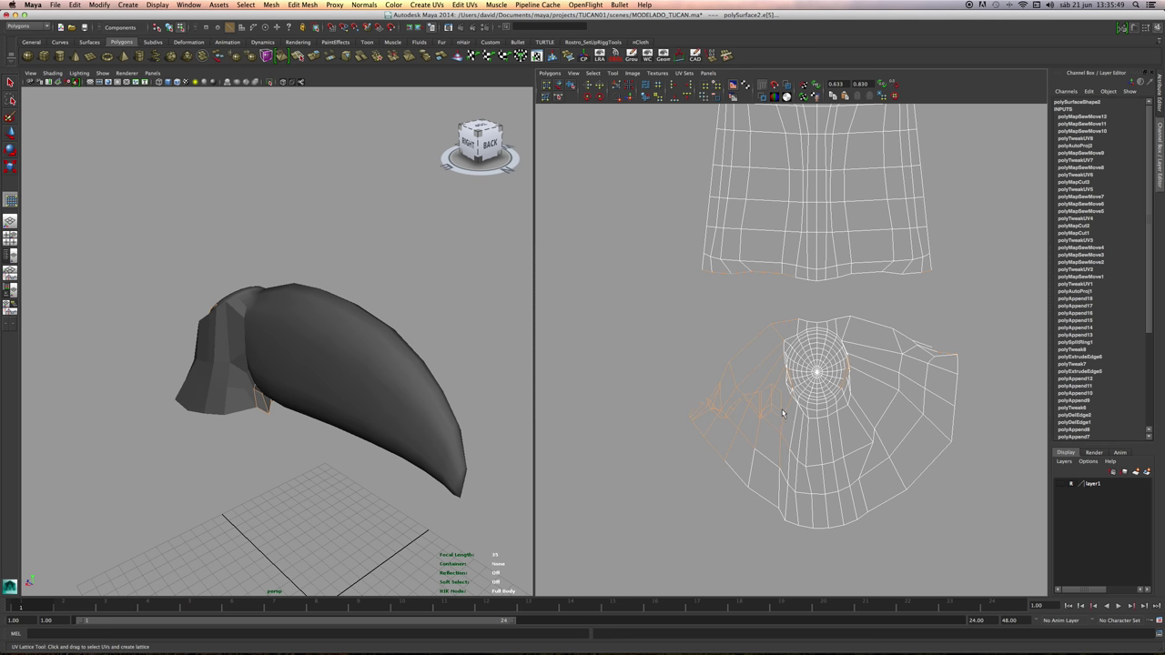
{"action": "left_click", "coordinate": [562, 85]}
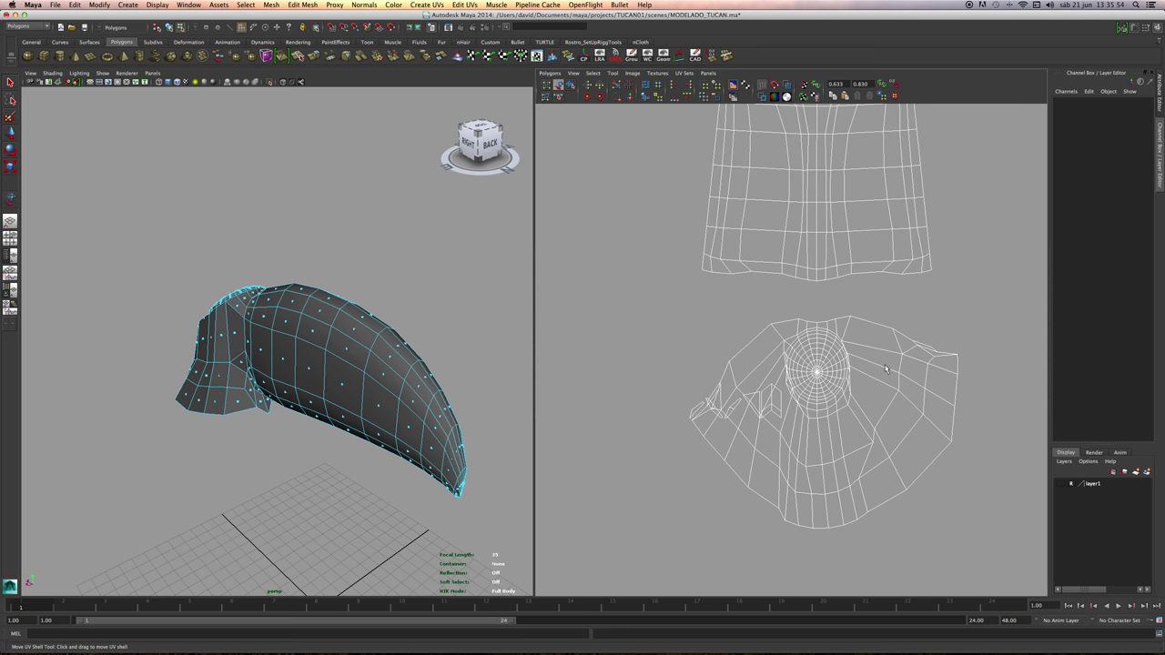
{"action": "left_click", "coordinate": [852, 416]}
{"action": "left_click_drag", "start_coordinate": [830, 421], "coordinate": [746, 547]}
Unfold the small group of UVs at mid-height on the round part's left border.
{"action": "right_click_drag", "start_coordinate": [746, 547], "coordinate": [759, 503], "text": "alt"}
{"action": "middle_click_drag", "start_coordinate": [758, 503], "coordinate": [762, 382], "text": "alt"}
{"action": "right_click_drag", "start_coordinate": [766, 362], "coordinate": [719, 413], "text": "alt"}
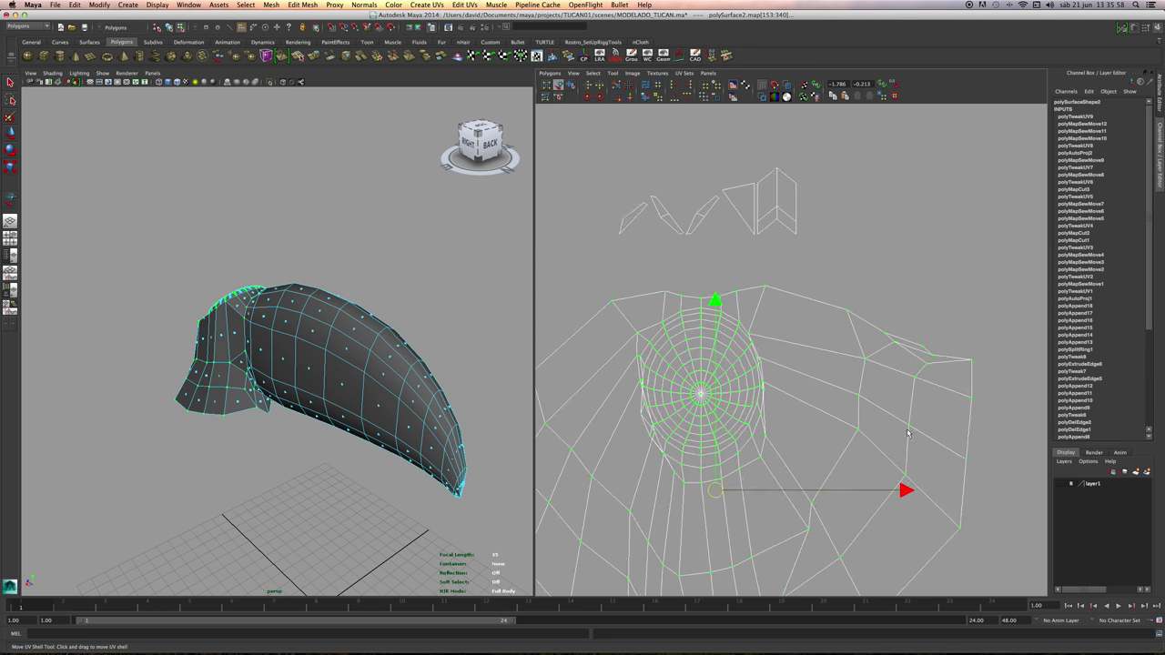
{"action": "middle_click_drag", "start_coordinate": [719, 412], "coordinate": [813, 396], "text": "alt"}
{"action": "right_click_drag", "start_coordinate": [813, 396], "coordinate": [814, 441], "text": "alt"}
{"action": "left_click_drag", "start_coordinate": [701, 369], "coordinate": [711, 385]}
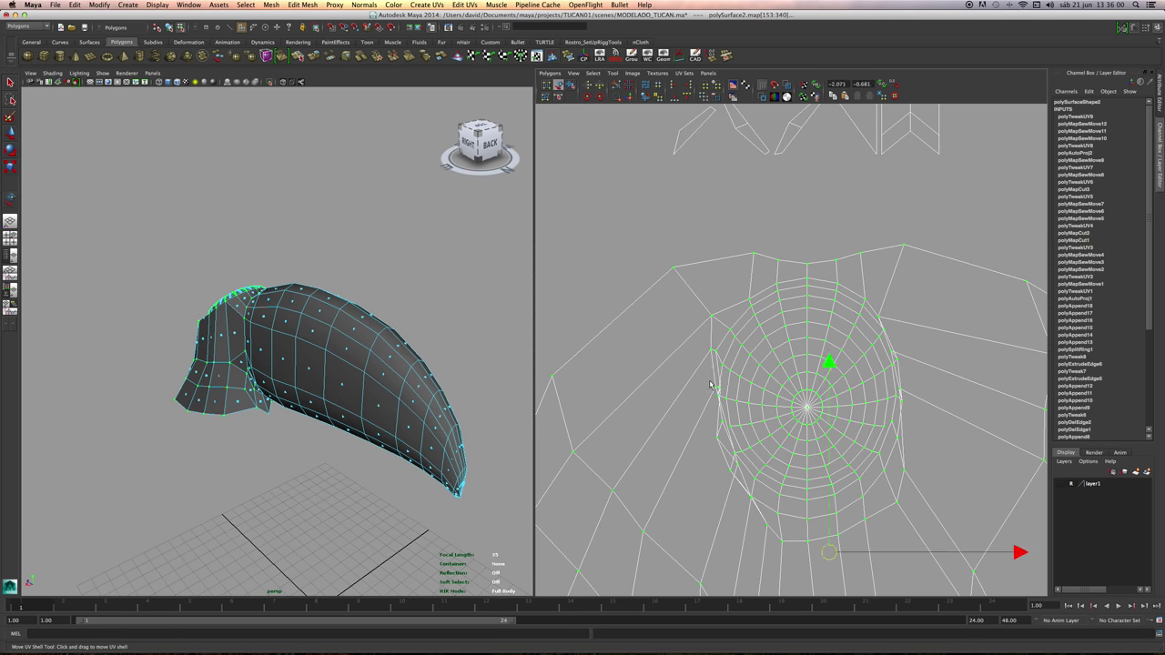
{"action": "left_click", "coordinate": [546, 84]}
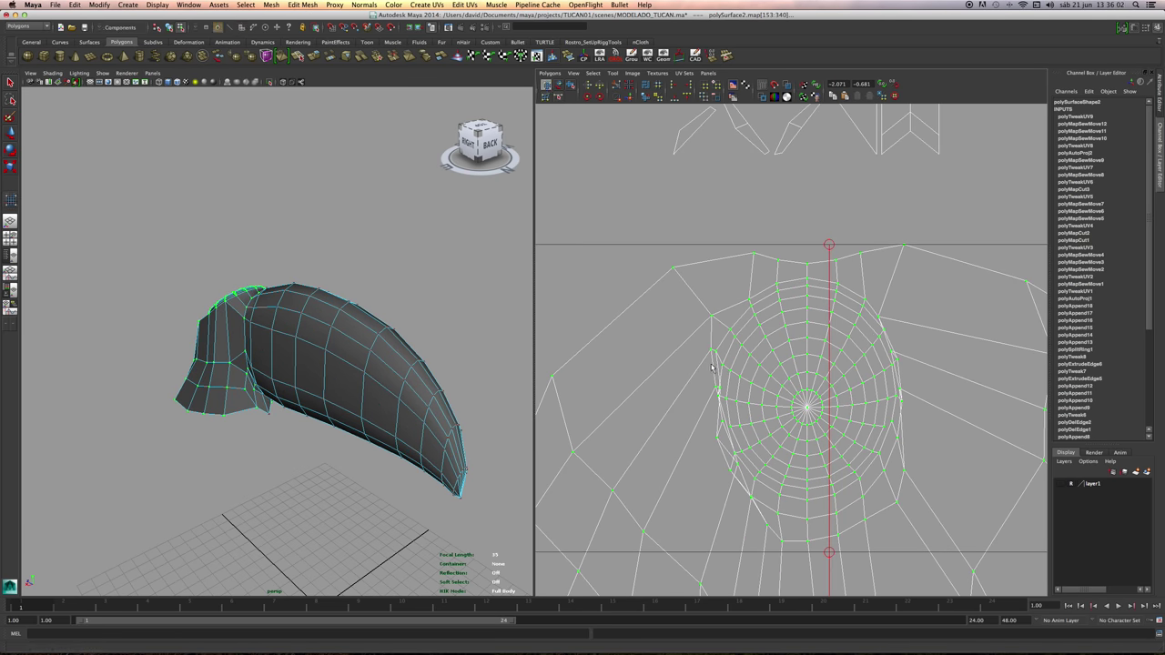
{"action": "left_click", "coordinate": [706, 219]}
{"action": "left_click_drag", "start_coordinate": [711, 383], "coordinate": [723, 399]}
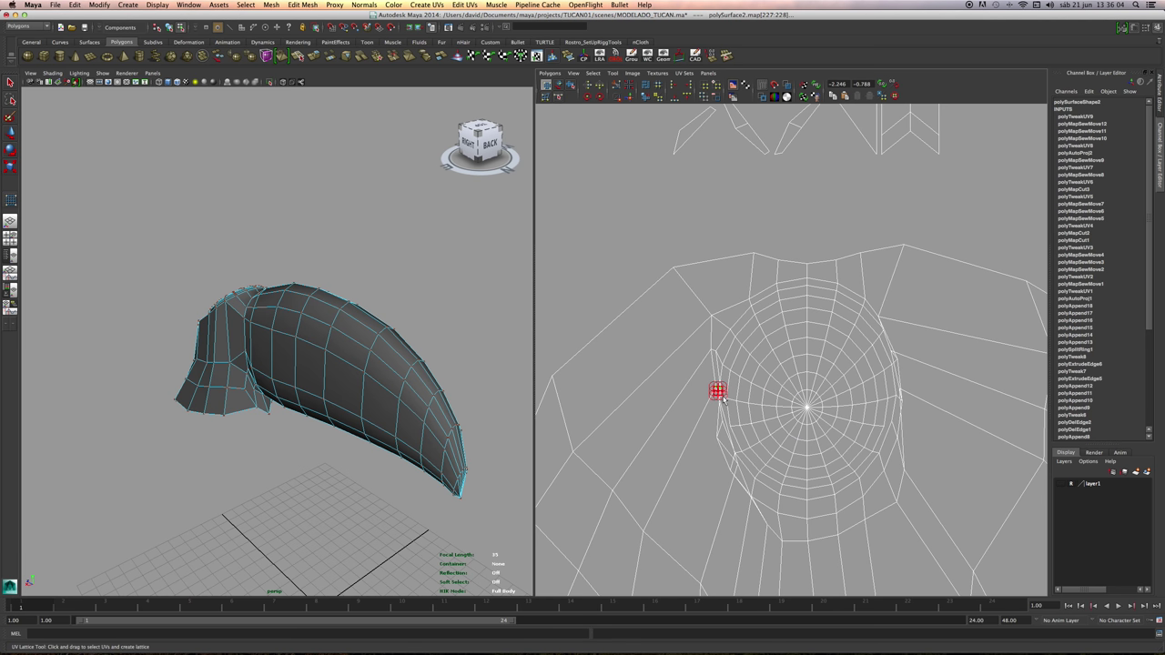
{"action": "left_click", "coordinate": [614, 72]}
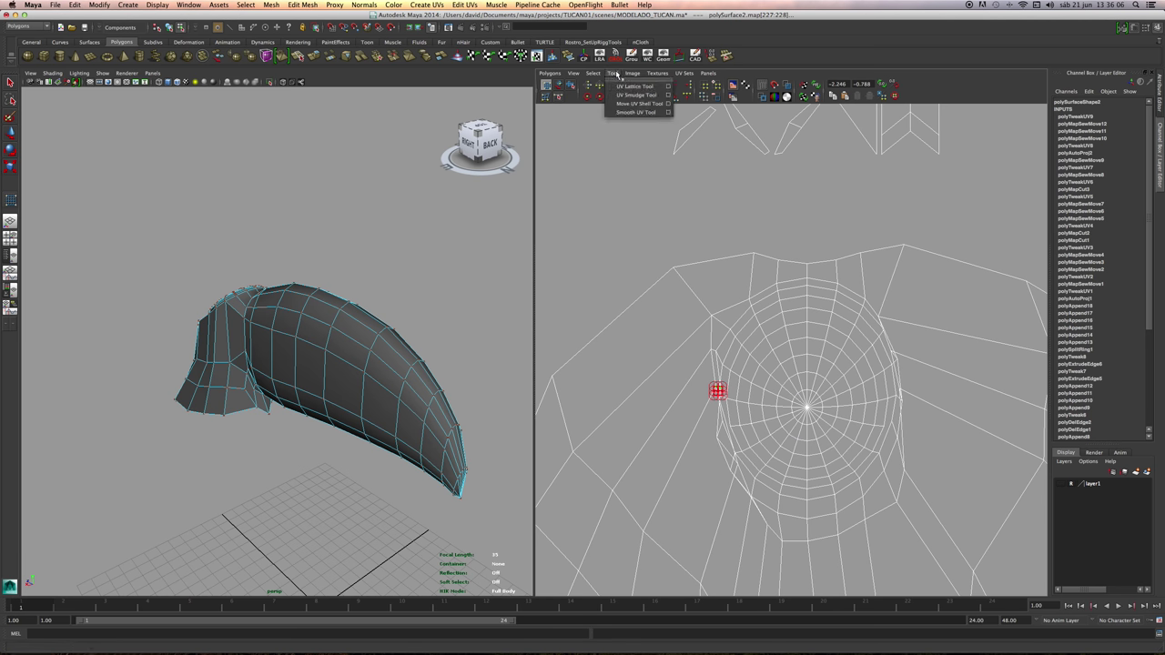
{"action": "left_click", "coordinate": [794, 57]}
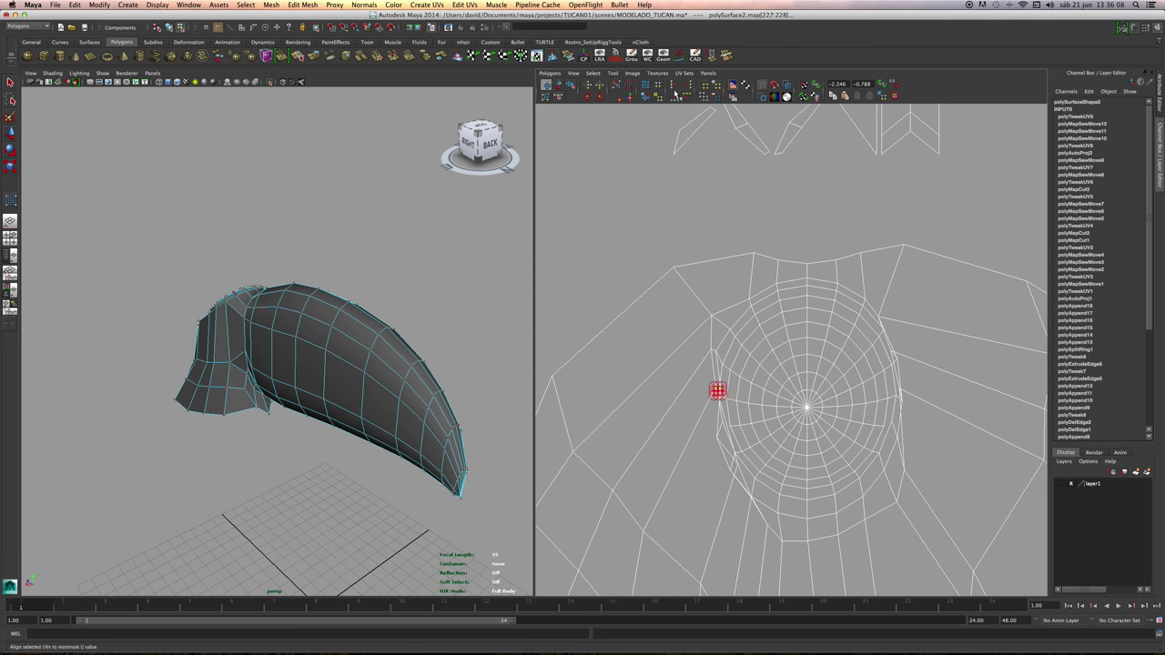
{"action": "left_click", "coordinate": [648, 99]}
Try to unfold the next UVs down the round part's left border, and undo the unfold.
{"action": "middle_click_drag", "start_coordinate": [705, 362], "coordinate": [702, 294], "text": "alt"}
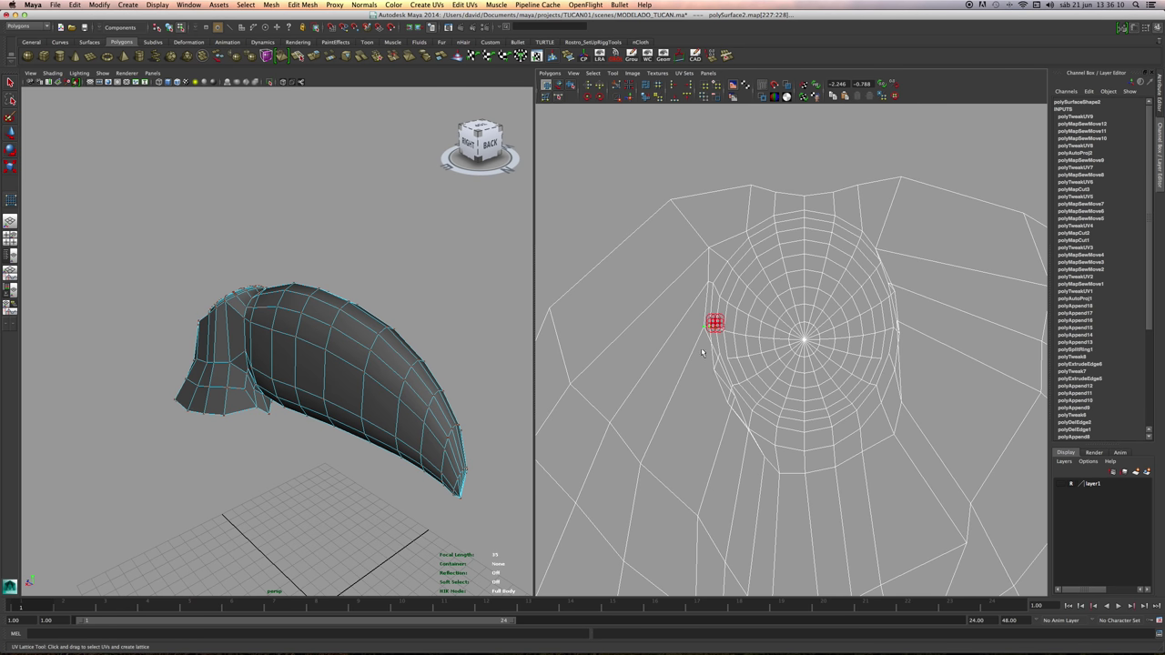
{"action": "left_click_drag", "start_coordinate": [703, 352], "coordinate": [722, 381]}
{"action": "key", "text": "g"}
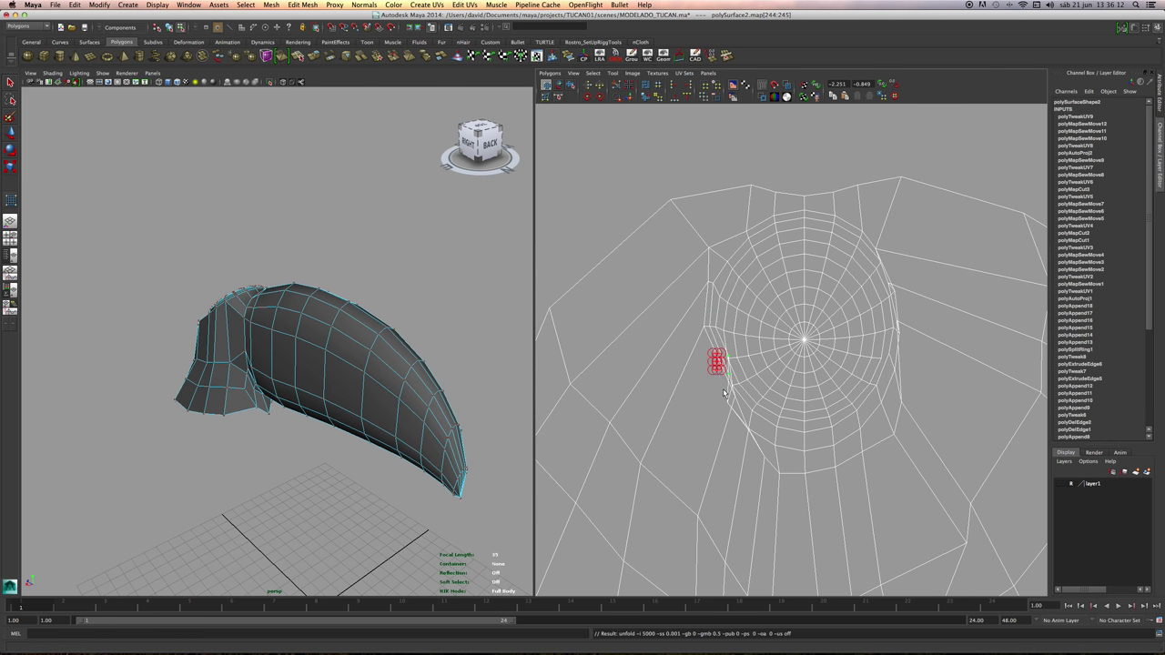
{"action": "key", "text": "ctrl+z"}
Unfold the UVs along the lower part of the round part's left border, one small group at a time.
{"action": "left_click_drag", "start_coordinate": [704, 365], "coordinate": [719, 382]}
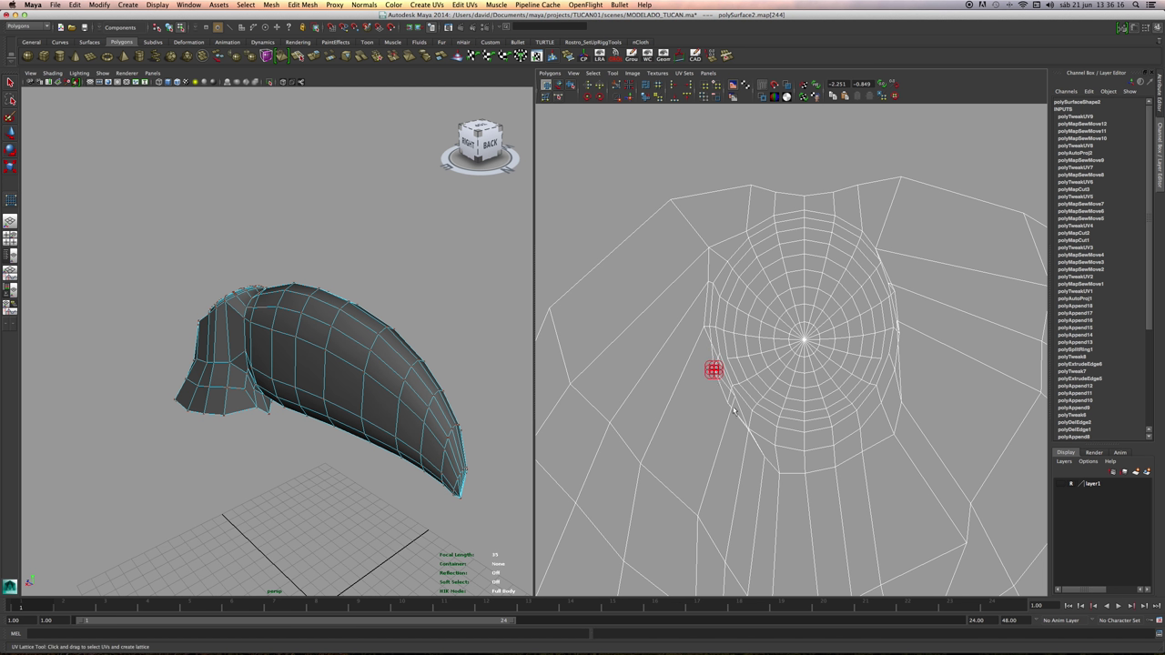
{"action": "left_click_drag", "start_coordinate": [741, 420], "coordinate": [754, 442]}
{"action": "key", "text": "g"}
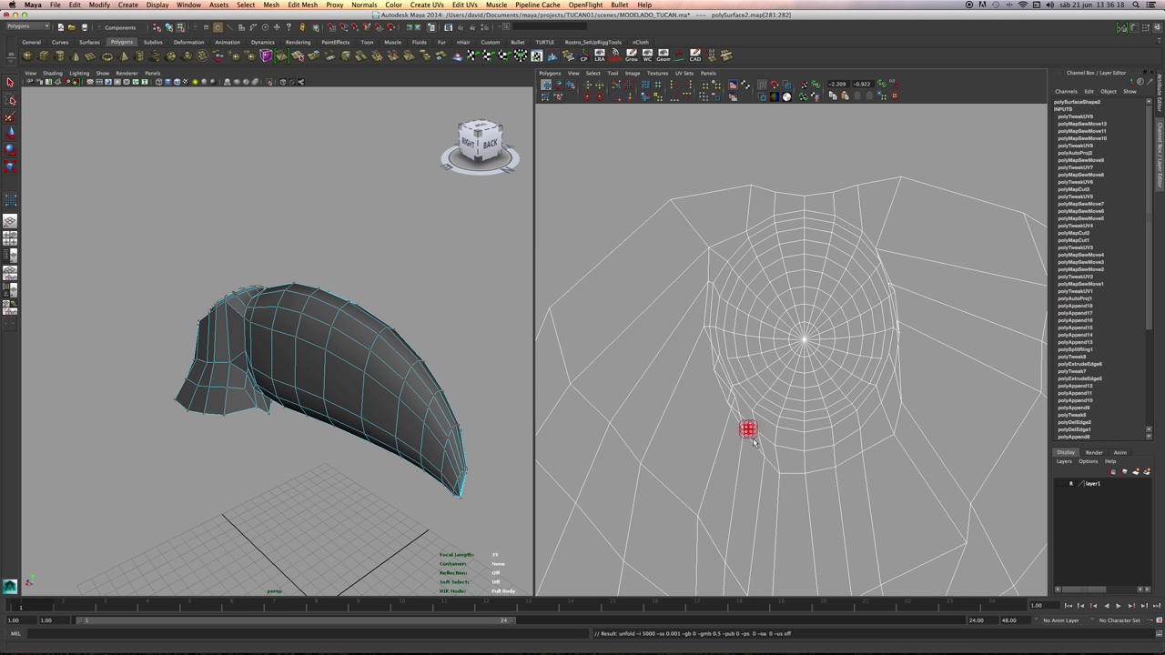
{"action": "left_click_drag", "start_coordinate": [723, 394], "coordinate": [743, 416]}
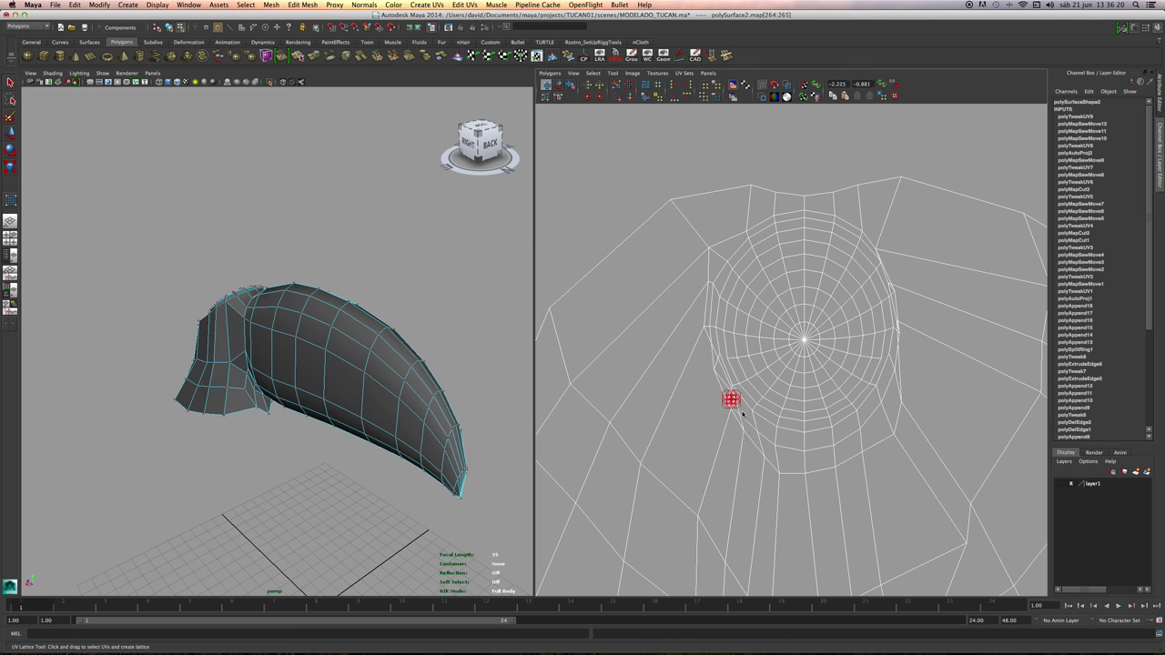
{"action": "key", "text": "g"}
{"action": "left_click", "coordinate": [690, 375]}
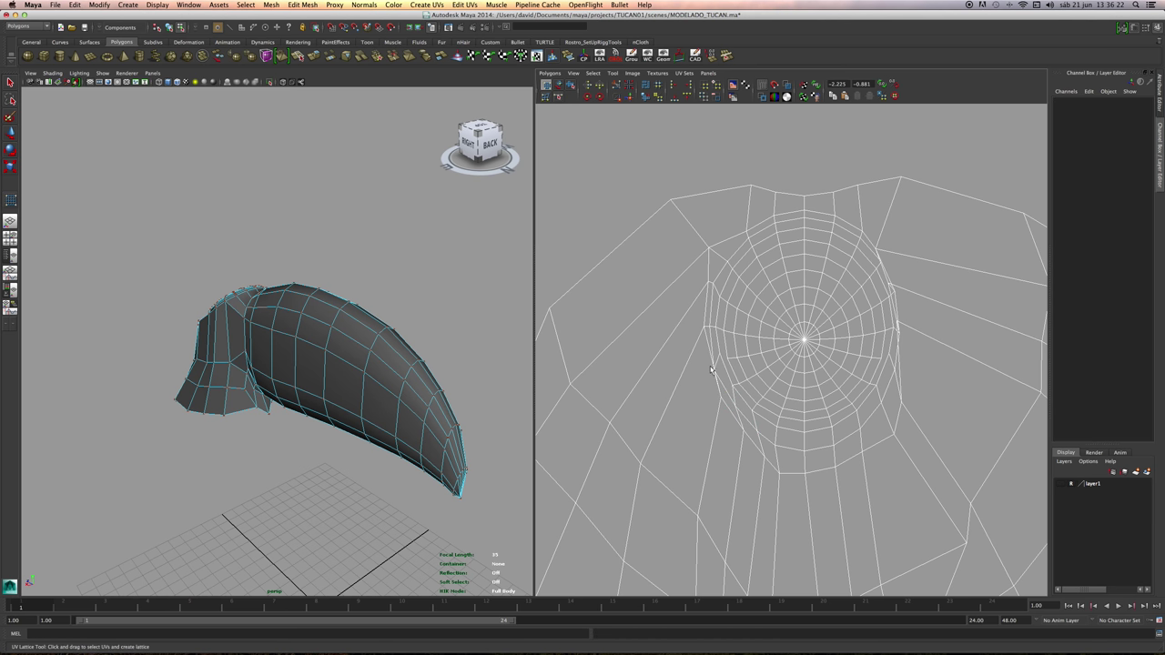
Move the UVs at the round part's lower left border outwards by hand to straighten the adjoining strip.
{"action": "left_click", "coordinate": [716, 370]}
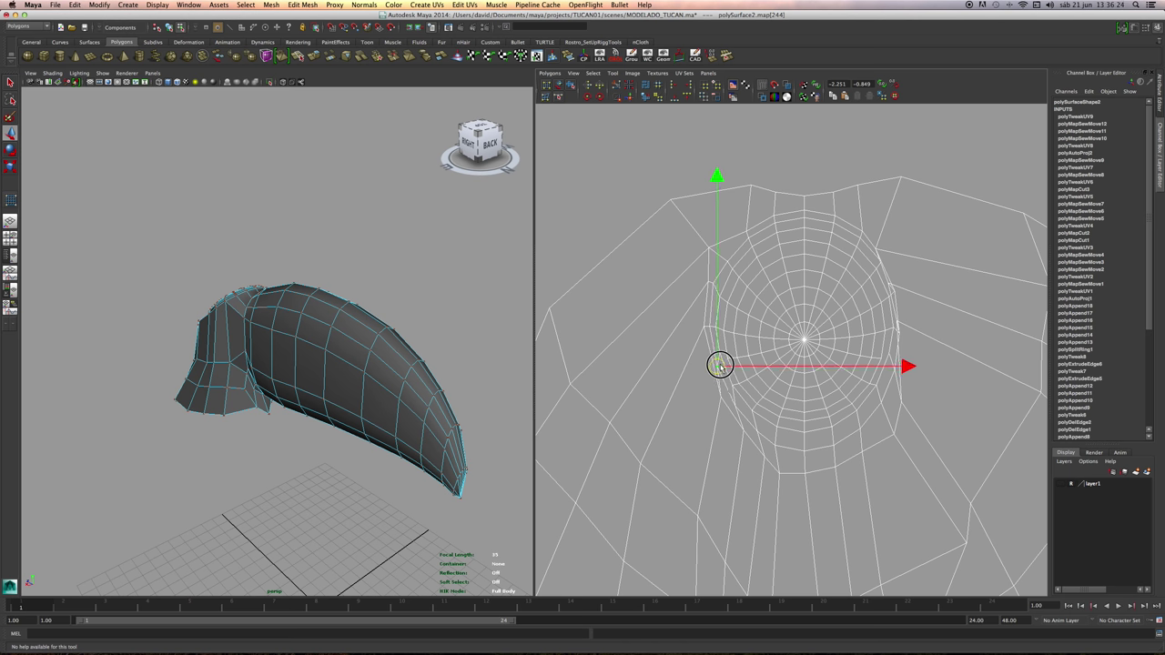
{"action": "right_click_drag", "start_coordinate": [776, 396], "coordinate": [696, 411], "text": "alt"}
{"action": "middle_click_drag", "start_coordinate": [768, 436], "coordinate": [743, 426], "text": "alt"}
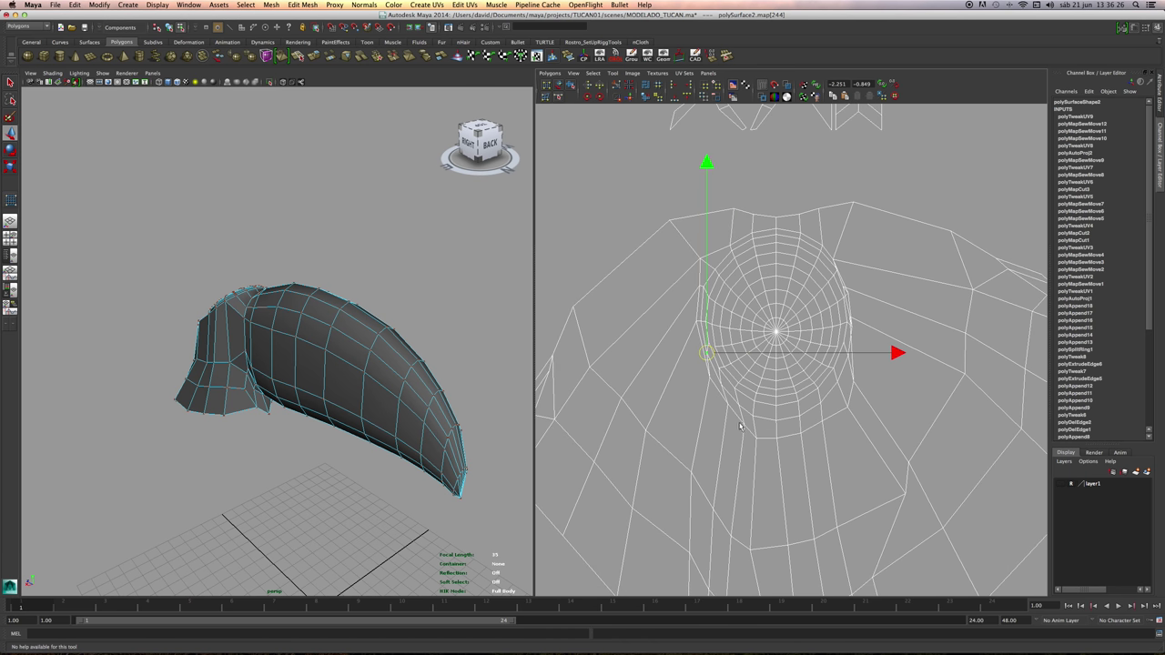
{"action": "left_click_drag", "start_coordinate": [743, 430], "coordinate": [751, 441]}
{"action": "left_click_drag", "start_coordinate": [749, 429], "coordinate": [696, 384]}
{"action": "left_click", "coordinate": [711, 381]}
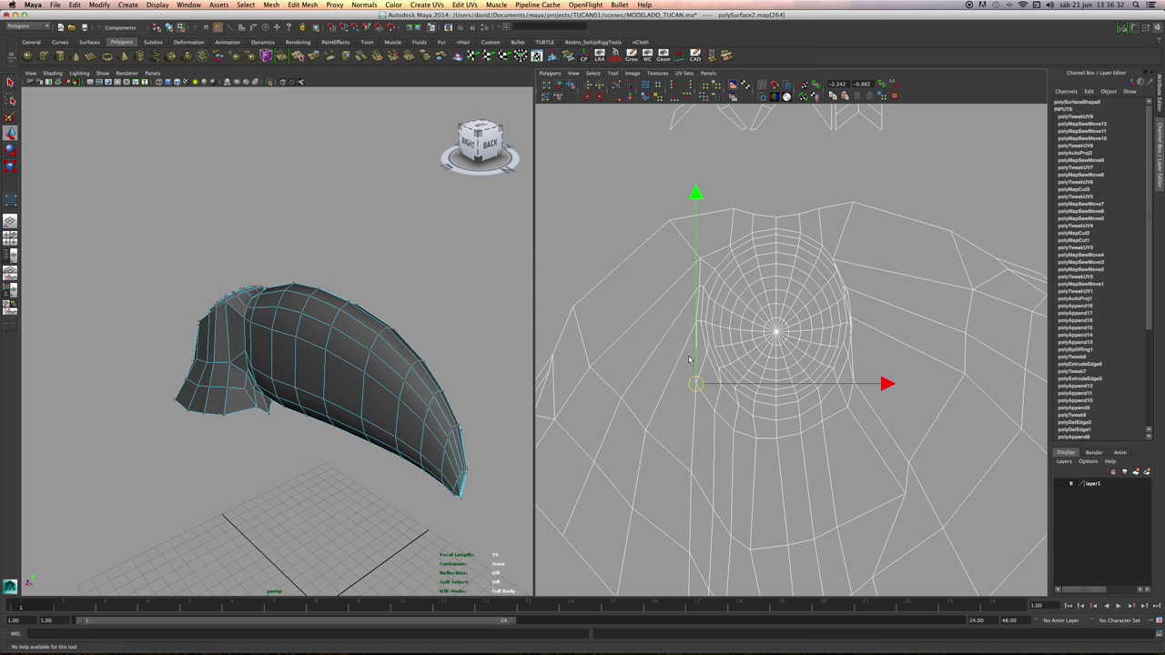
Move the stray UV protruding right of the head shell's lower strip back into line in the strip's left part.
{"action": "middle_click_drag", "start_coordinate": [689, 357], "coordinate": [684, 384], "text": "alt"}
{"action": "scroll", "coordinate": [724, 303], "scroll_direction": "down", "scroll_amount": 5}
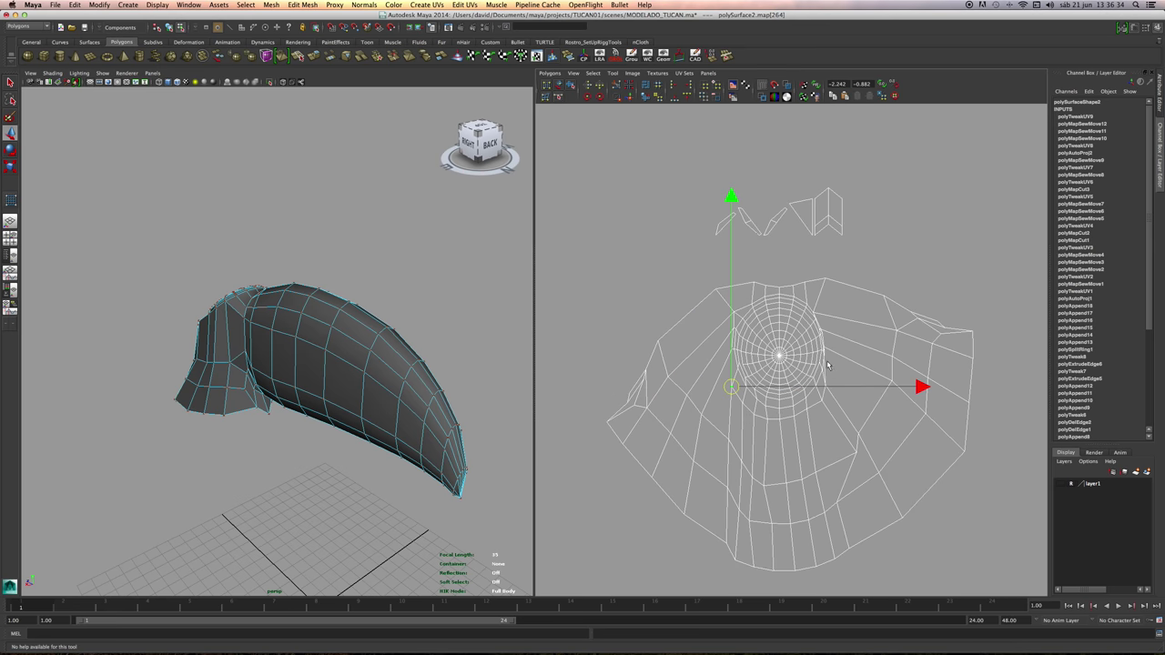
{"action": "left_click", "coordinate": [967, 216]}
{"action": "left_click_drag", "start_coordinate": [821, 421], "coordinate": [846, 445]}
{"action": "left_click_drag", "start_coordinate": [835, 433], "coordinate": [773, 461]}
{"action": "left_click", "coordinate": [773, 458]}
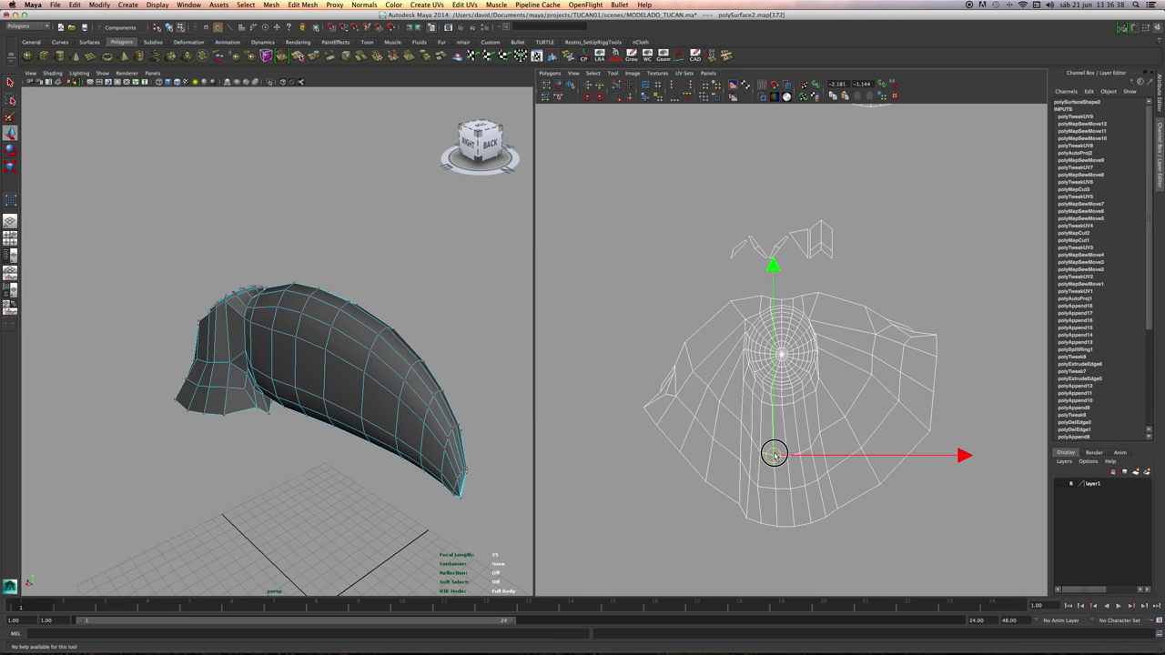
Adjust individual UVs along the left and right sides of the lower strip to even out its rows and columns.
{"action": "left_click", "coordinate": [763, 485]}
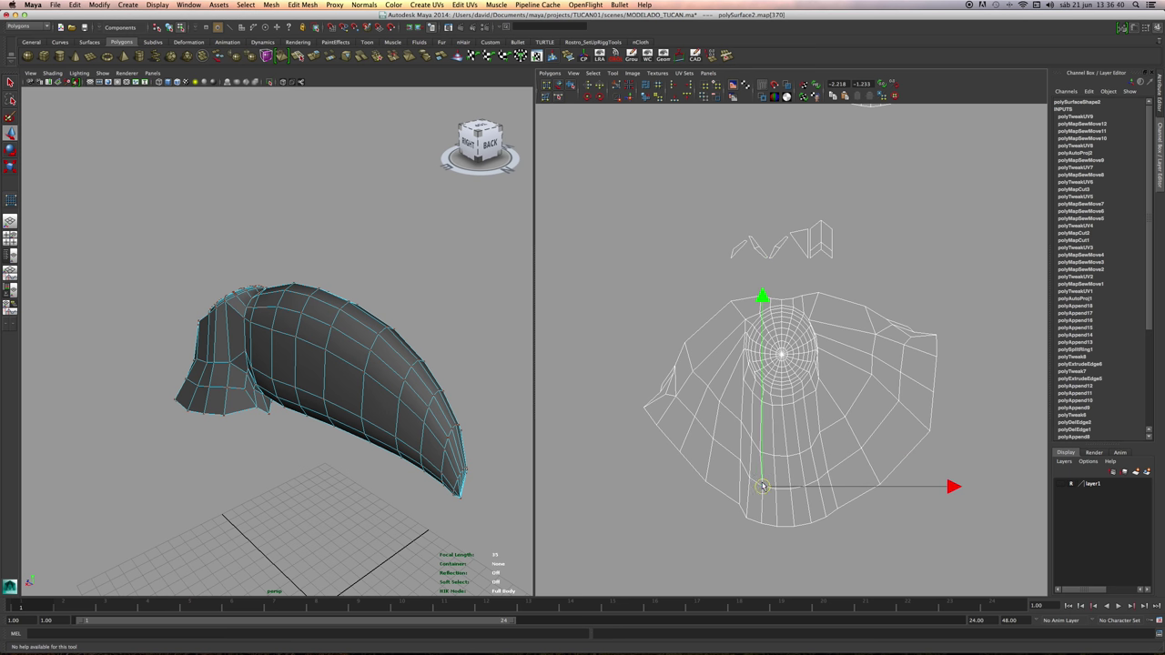
{"action": "left_click", "coordinate": [732, 506]}
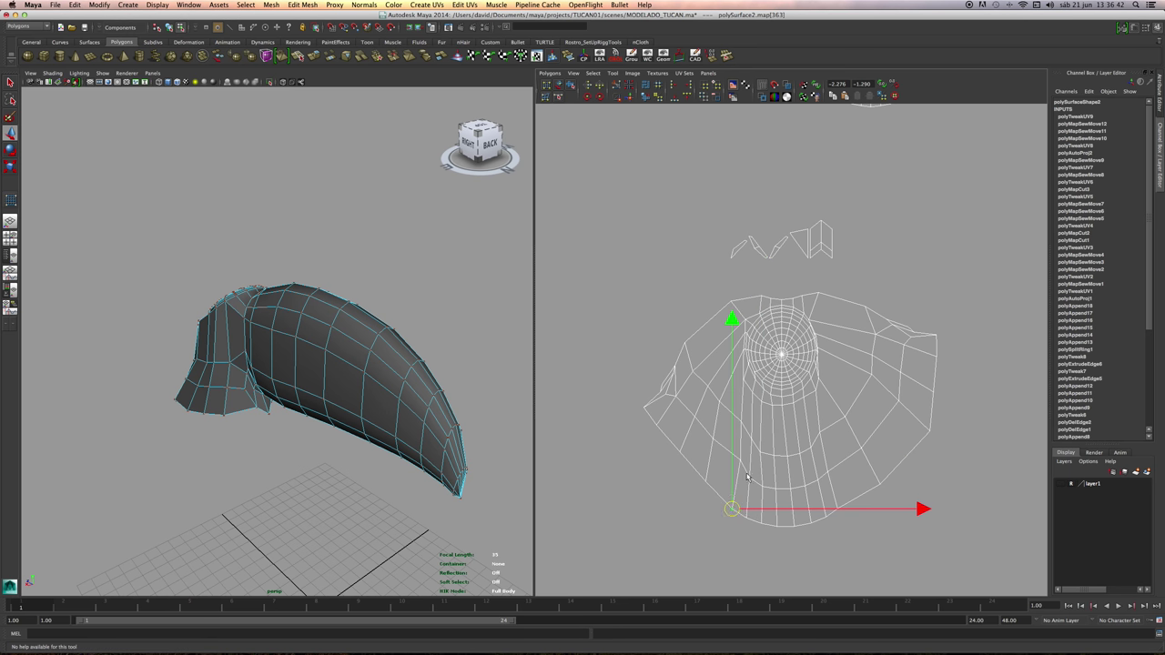
{"action": "left_click", "coordinate": [735, 462]}
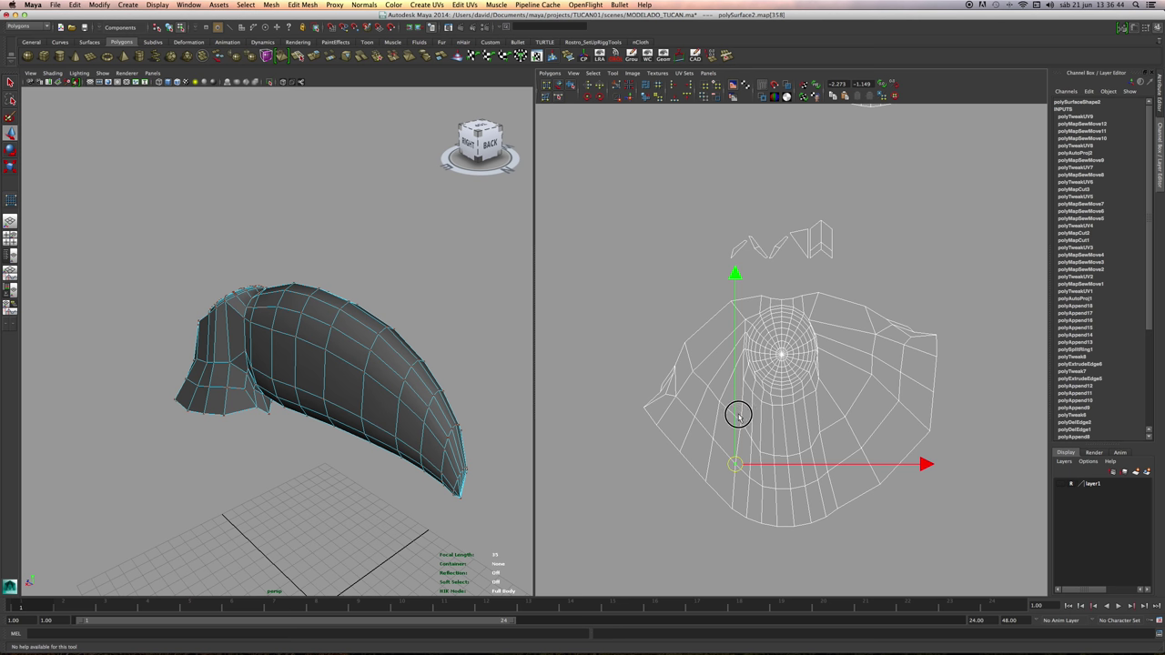
{"action": "left_click", "coordinate": [738, 428]}
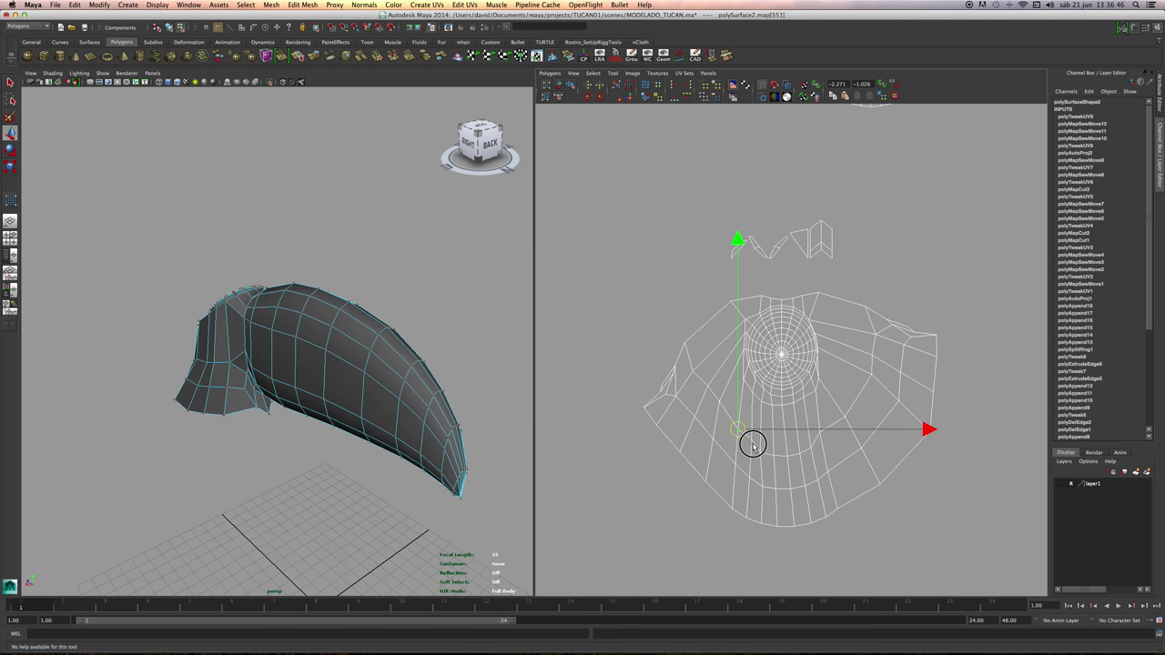
{"action": "left_click", "coordinate": [823, 437]}
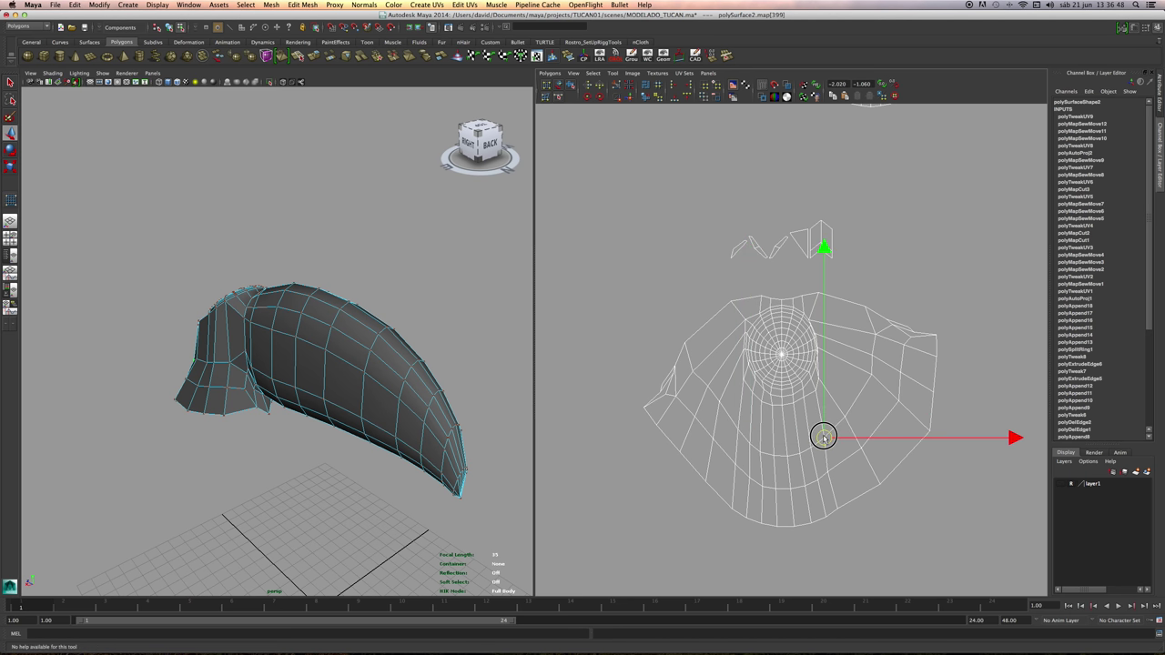
{"action": "left_click", "coordinate": [844, 416]}
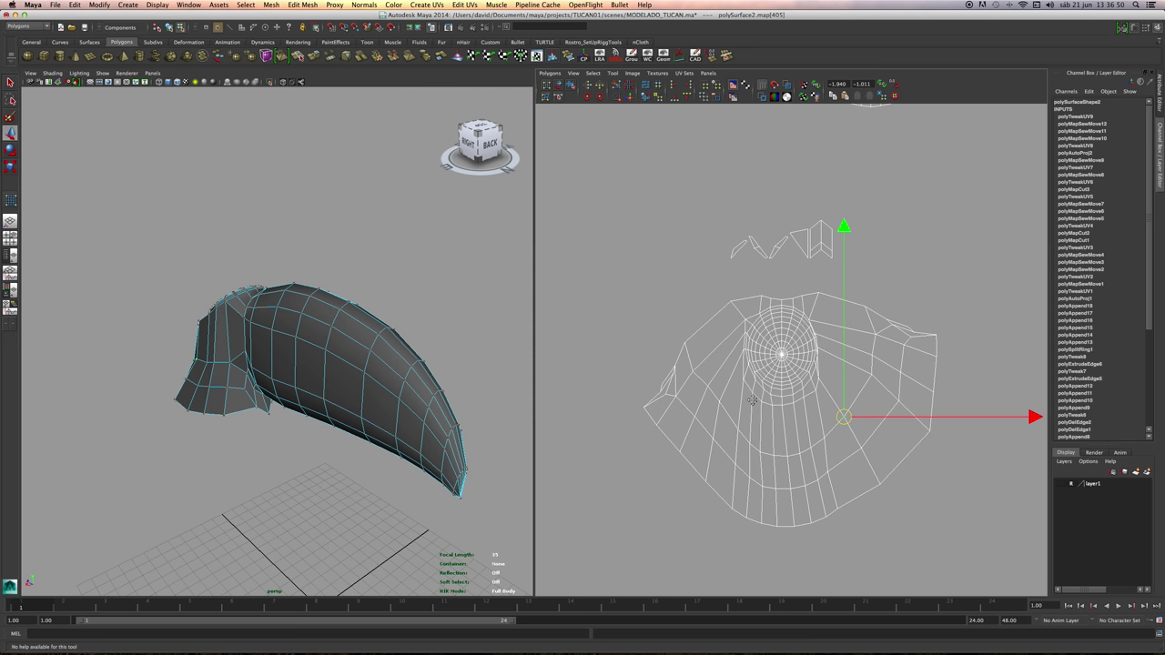
Try to move and sew all edges of the small leftover shells at once, then undo it.
{"action": "scroll", "coordinate": [800, 432], "scroll_direction": "up", "scroll_amount": 2}
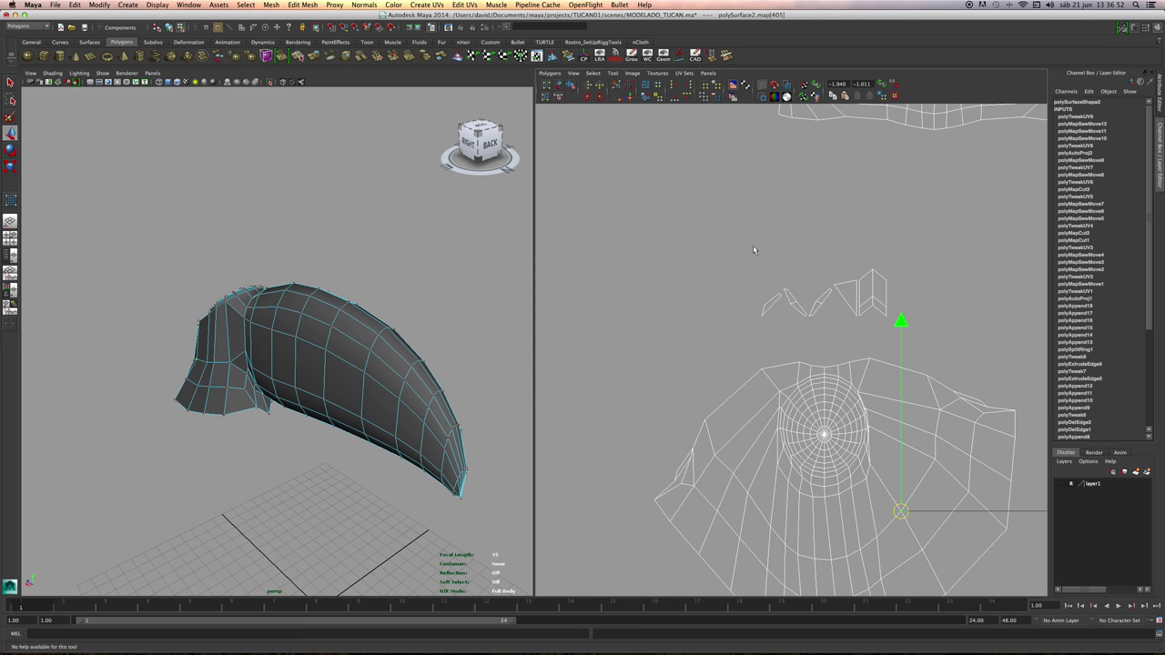
{"action": "left_click", "coordinate": [549, 86]}
{"action": "left_click_drag", "start_coordinate": [693, 220], "coordinate": [911, 340]}
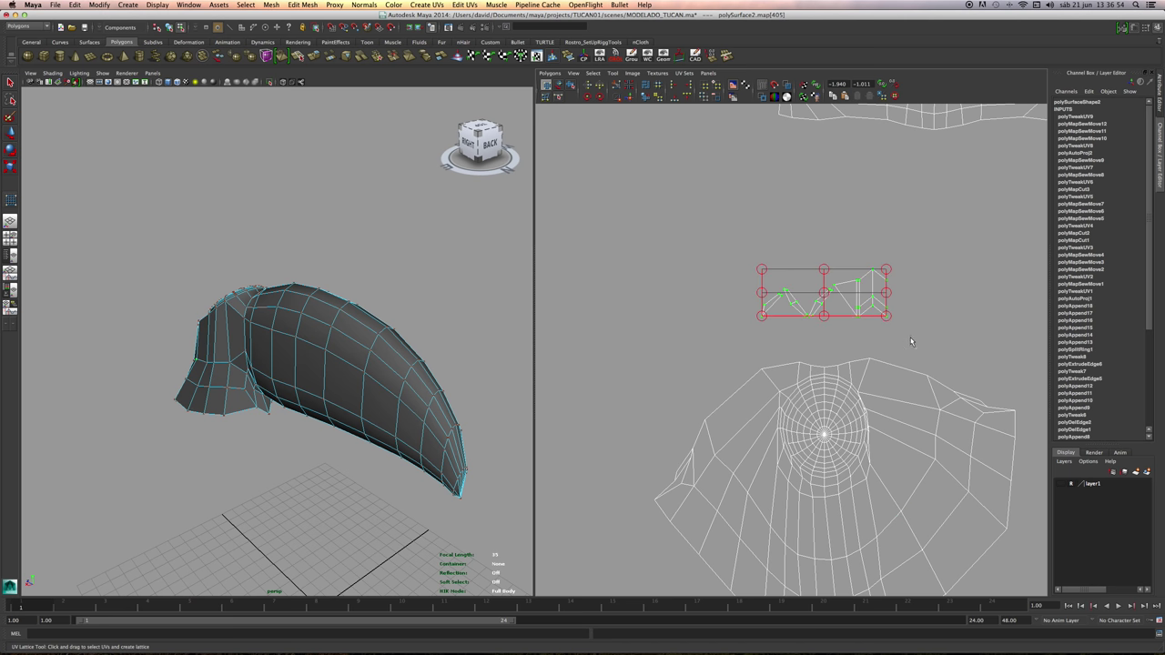
{"action": "scroll", "coordinate": [894, 326], "scroll_direction": "up", "scroll_amount": 2}
{"action": "right_click_drag", "start_coordinate": [838, 295], "coordinate": [839, 274]}
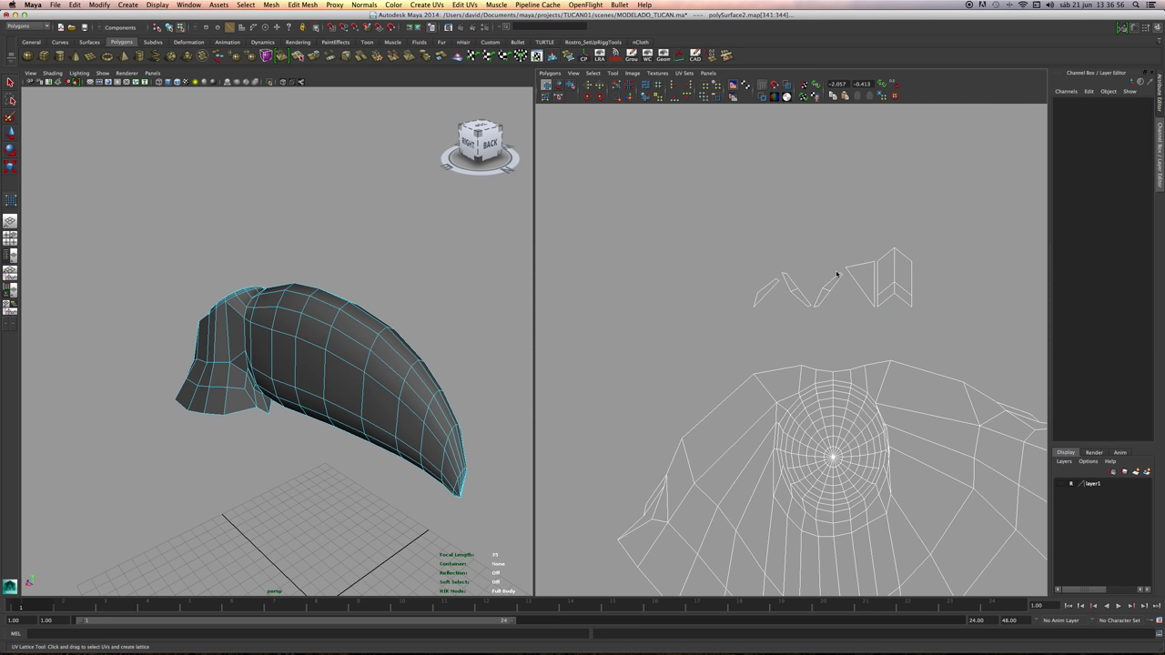
{"action": "left_click_drag", "start_coordinate": [696, 194], "coordinate": [956, 366]}
{"action": "left_click_drag", "start_coordinate": [722, 214], "coordinate": [929, 321]}
{"action": "middle_click_drag", "start_coordinate": [925, 318], "coordinate": [882, 276], "text": "alt"}
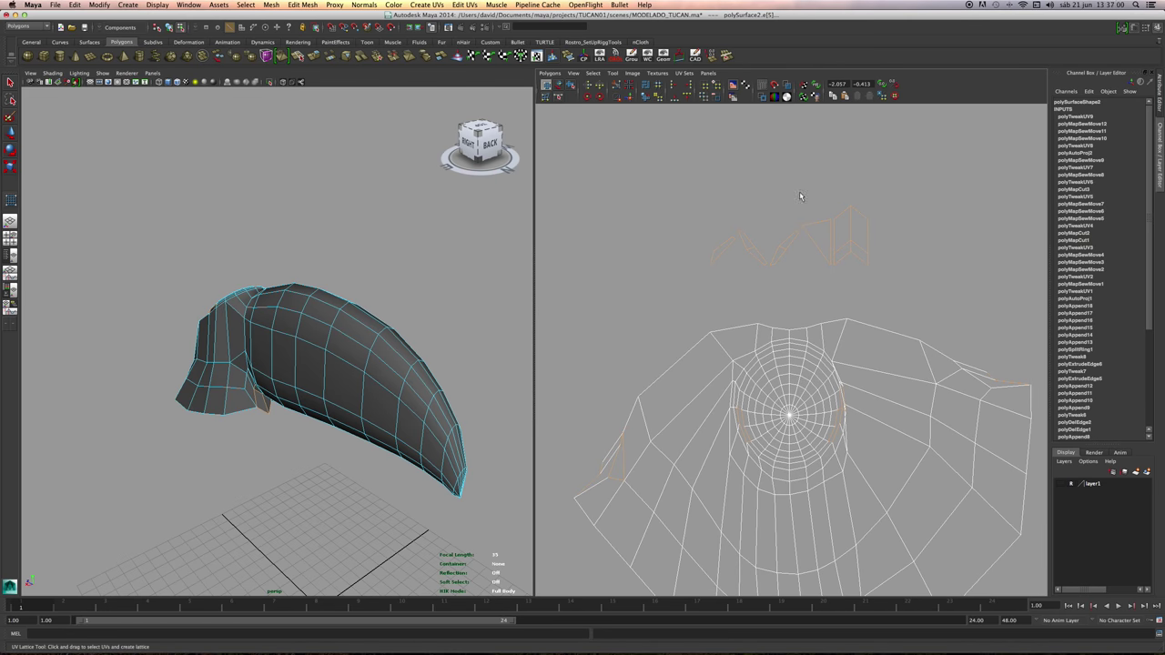
{"action": "left_click", "coordinate": [629, 97]}
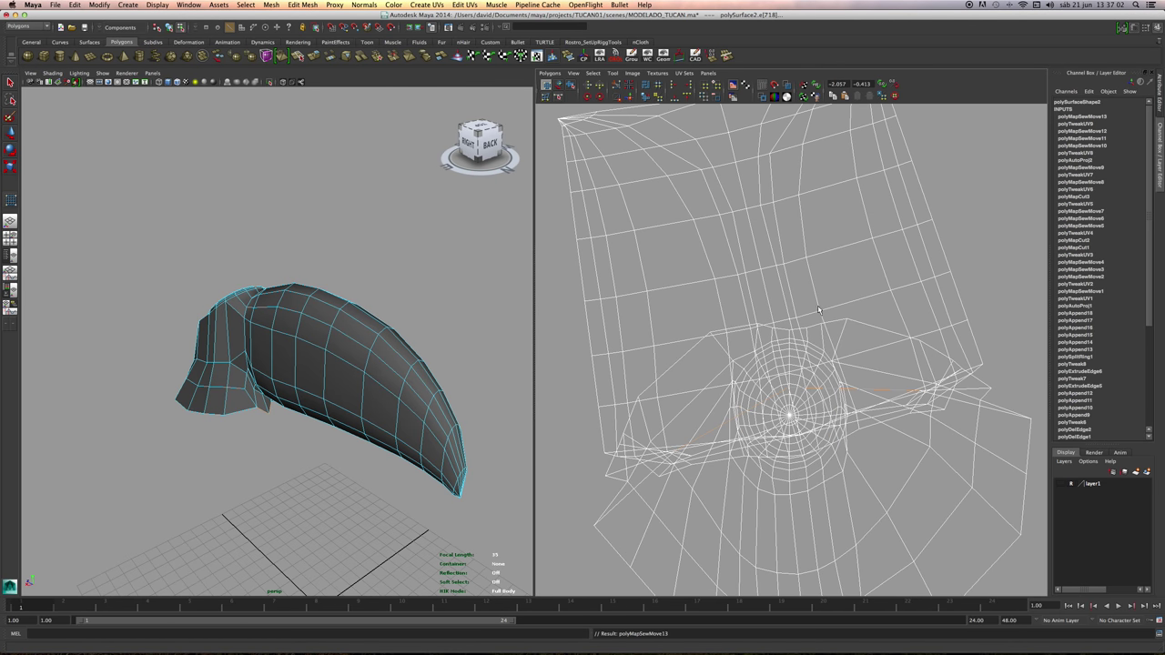
{"action": "key", "text": "super+z"}
Exclude the large upper shell's lower corner edges and retry sewing all leftover shells onto the head shell, then undo it.
{"action": "right_click_drag", "start_coordinate": [801, 315], "coordinate": [759, 320], "text": "alt"}
{"action": "middle_click_drag", "start_coordinate": [770, 293], "coordinate": [788, 408], "text": "alt"}
{"action": "right_click_drag", "start_coordinate": [789, 408], "coordinate": [771, 256], "text": "alt"}
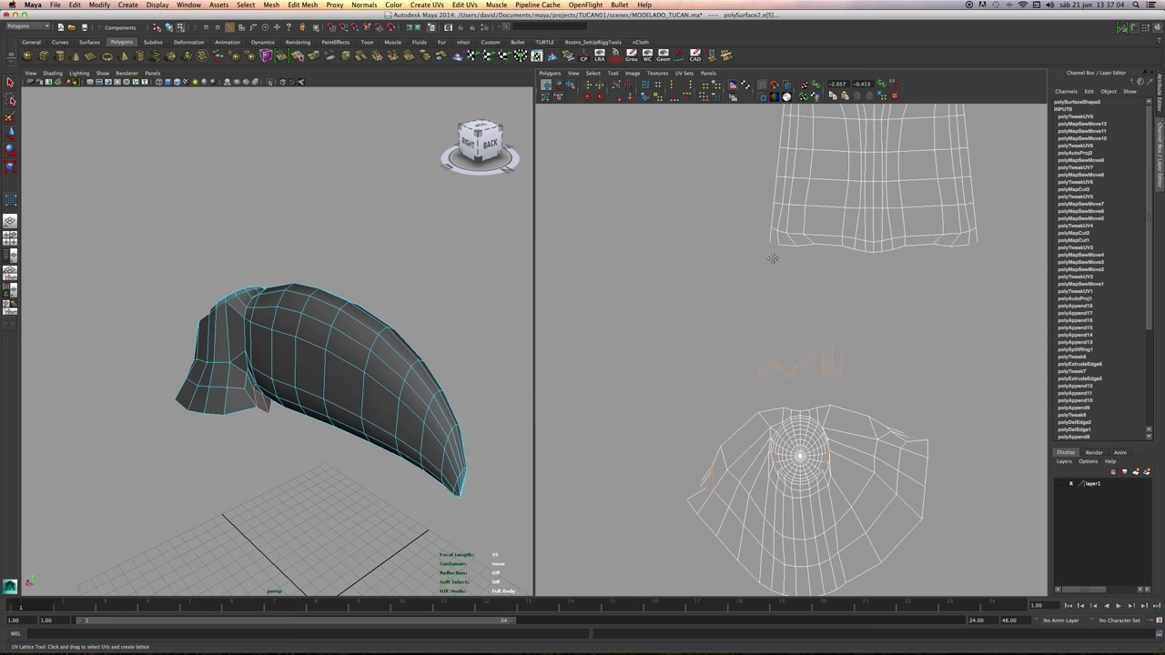
{"action": "middle_click_drag", "start_coordinate": [770, 256], "coordinate": [729, 307], "text": "alt"}
{"action": "right_click_drag", "start_coordinate": [730, 308], "coordinate": [753, 320], "text": "alt"}
{"action": "left_click", "coordinate": [711, 264]}
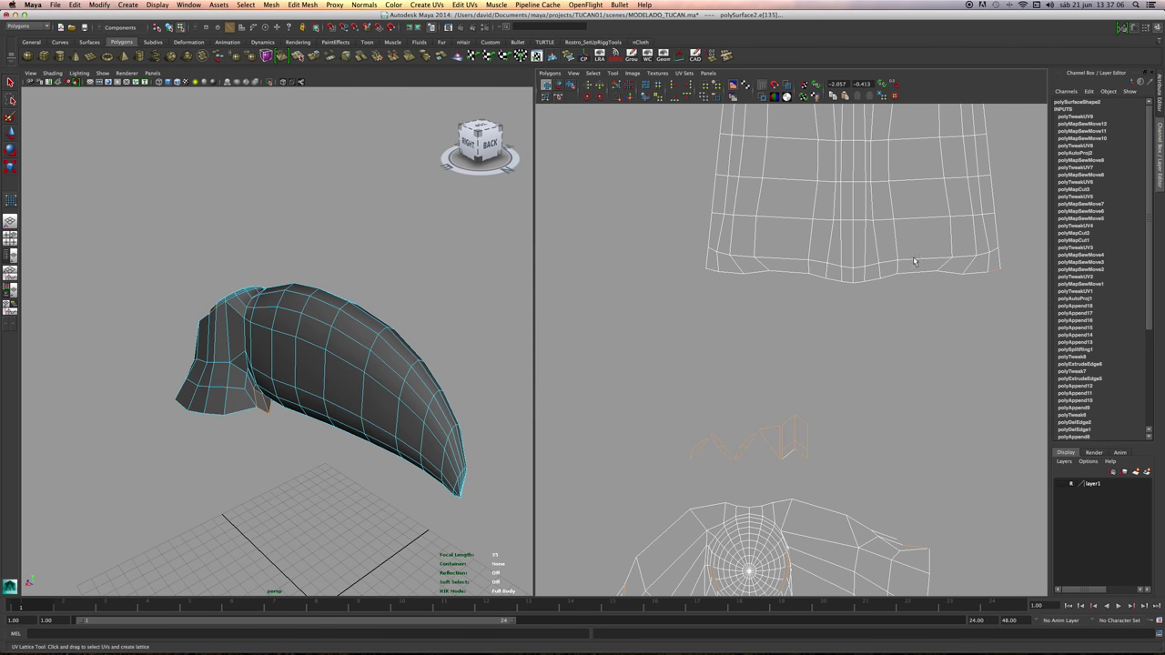
{"action": "key", "text": "g"}
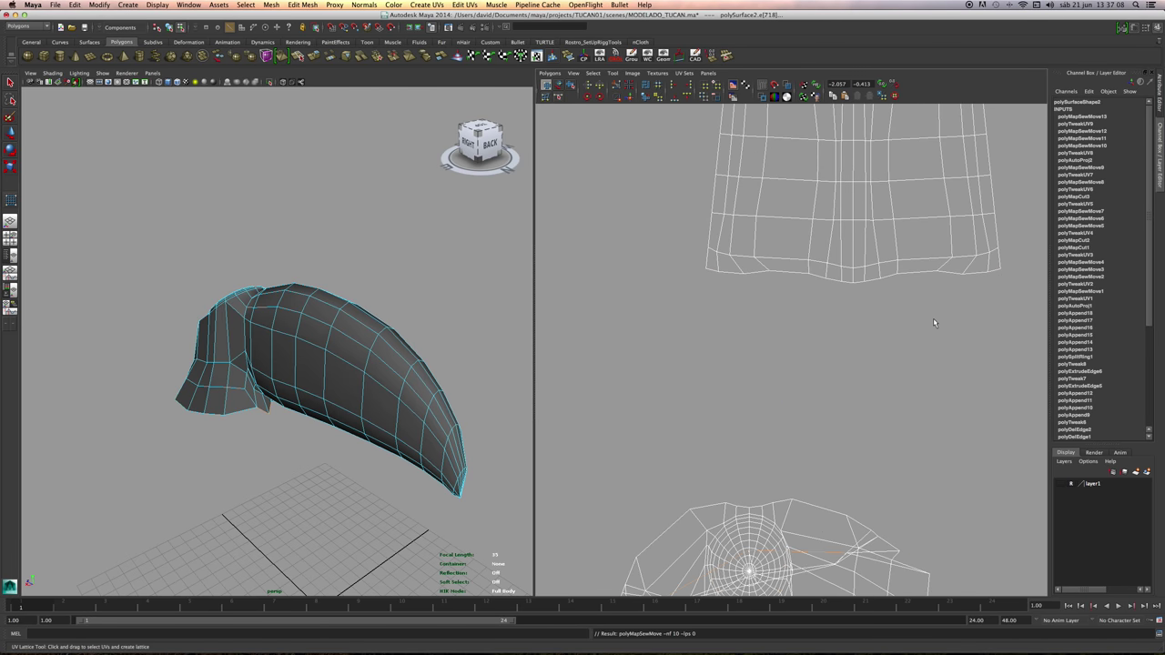
{"action": "right_click_drag", "start_coordinate": [936, 322], "coordinate": [718, 352], "text": "alt"}
{"action": "middle_click_drag", "start_coordinate": [718, 351], "coordinate": [715, 299], "text": "alt"}
{"action": "right_click_drag", "start_coordinate": [716, 300], "coordinate": [863, 443], "text": "alt"}
{"action": "middle_click_drag", "start_coordinate": [863, 442], "coordinate": [890, 292], "text": "alt"}
{"action": "right_click_drag", "start_coordinate": [746, 351], "coordinate": [852, 395], "text": "alt"}
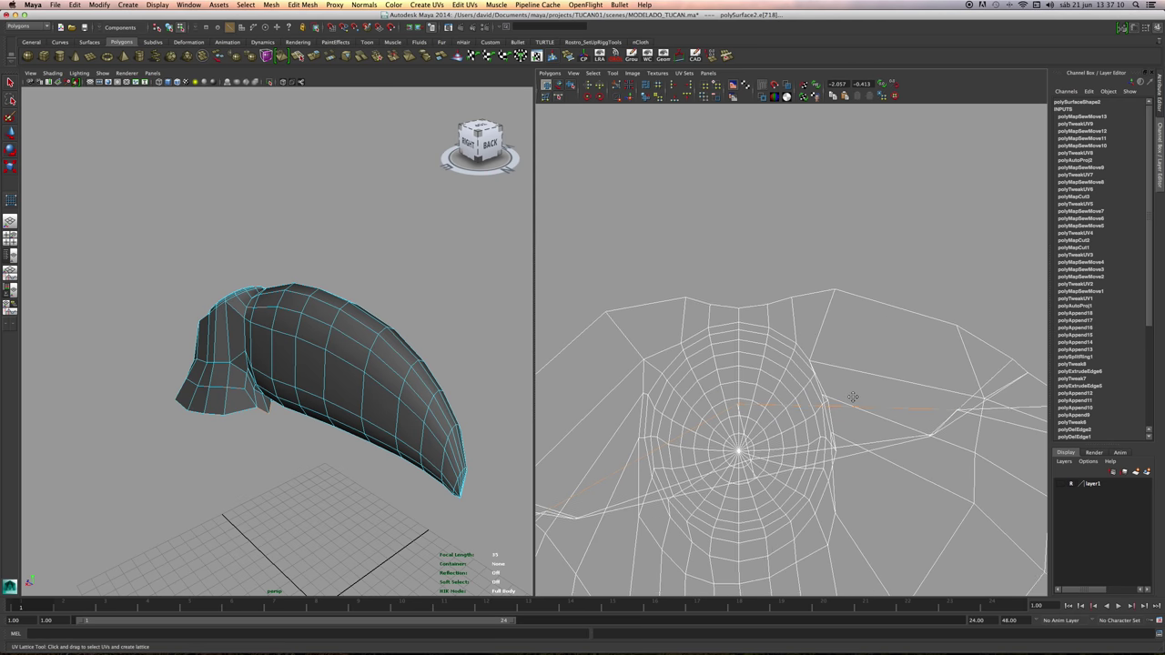
{"action": "middle_click_drag", "start_coordinate": [853, 395], "coordinate": [869, 334], "text": "alt"}
{"action": "right_click_drag", "start_coordinate": [868, 334], "coordinate": [717, 347], "text": "alt"}
{"action": "key", "text": "z"}
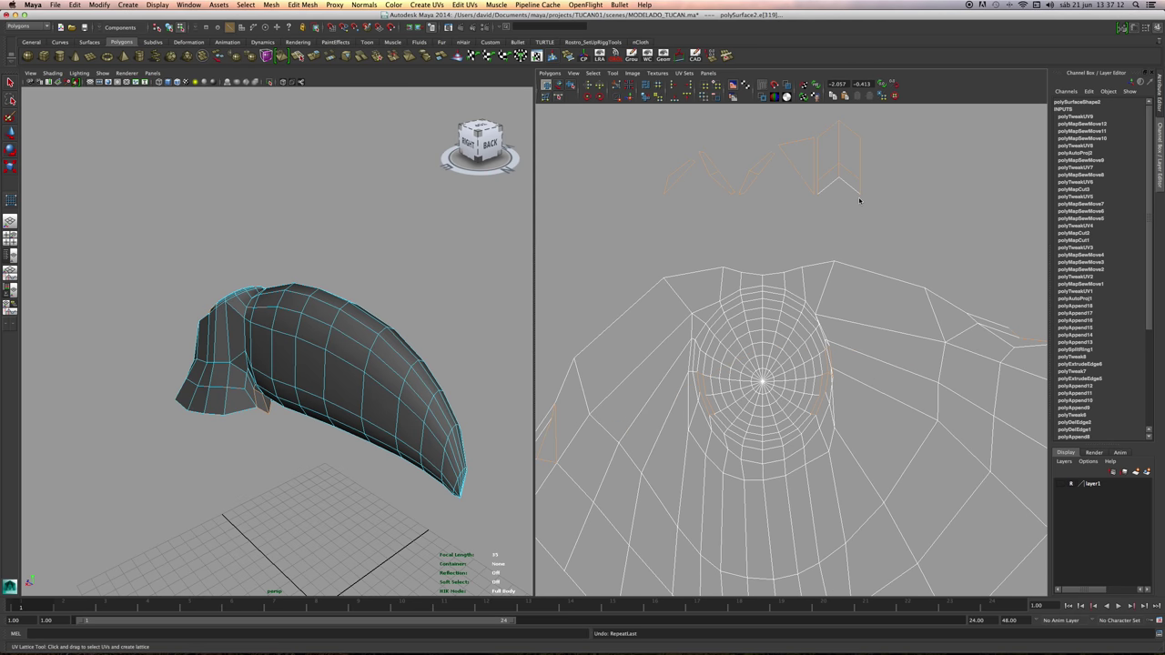
Select the border edges on the round part's left side and sew the matching narrow bent leftover shell onto them.
{"action": "right_click_drag", "start_coordinate": [867, 217], "coordinate": [744, 220], "text": "alt"}
{"action": "left_click", "coordinate": [907, 233]}
{"action": "right_click_drag", "start_coordinate": [649, 420], "coordinate": [737, 425], "text": "alt"}
{"action": "middle_click_drag", "start_coordinate": [737, 424], "coordinate": [777, 382], "text": "alt"}
{"action": "scroll", "coordinate": [753, 310], "scroll_direction": "up", "scroll_amount": 1}
{"action": "left_click", "coordinate": [746, 307]}
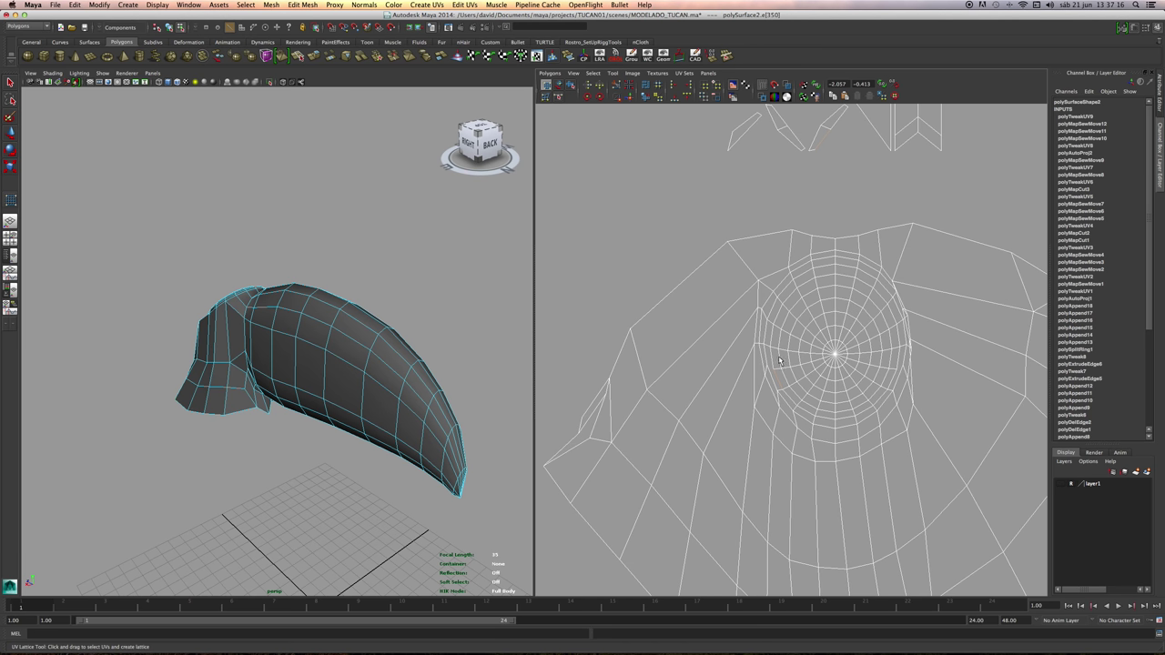
{"action": "left_click", "coordinate": [778, 361], "text": "shift"}
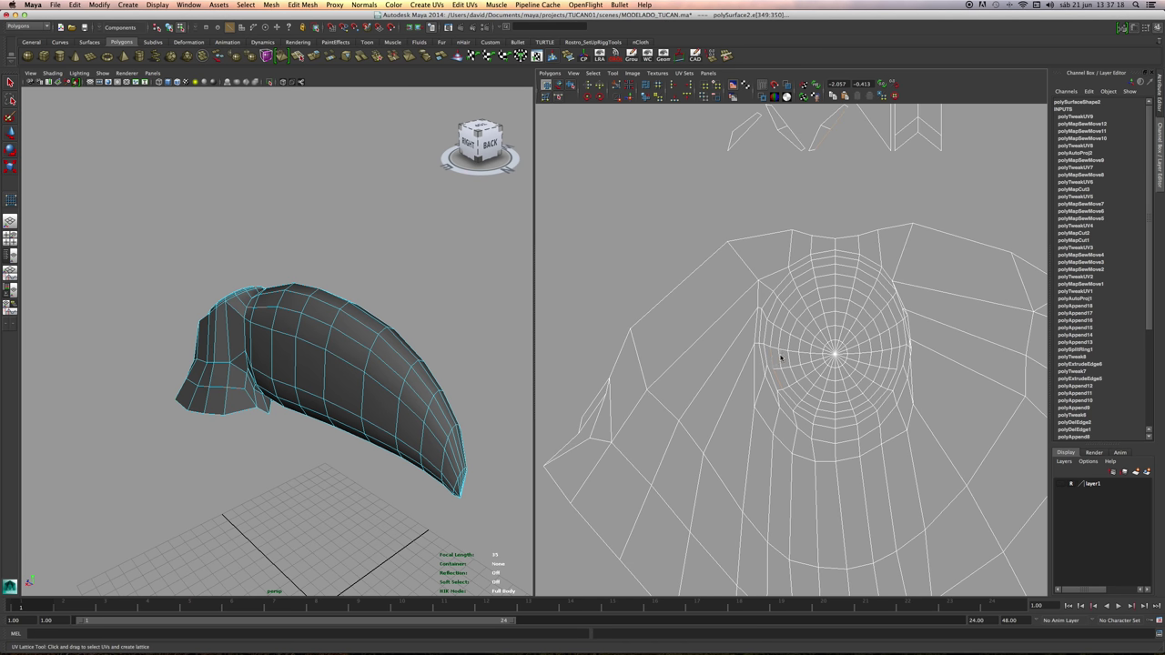
{"action": "left_click", "coordinate": [767, 346], "text": "shift"}
{"action": "left_click", "coordinate": [771, 369], "text": "shift"}
{"action": "left_click", "coordinate": [775, 387], "text": "shift"}
{"action": "left_click", "coordinate": [629, 97]}
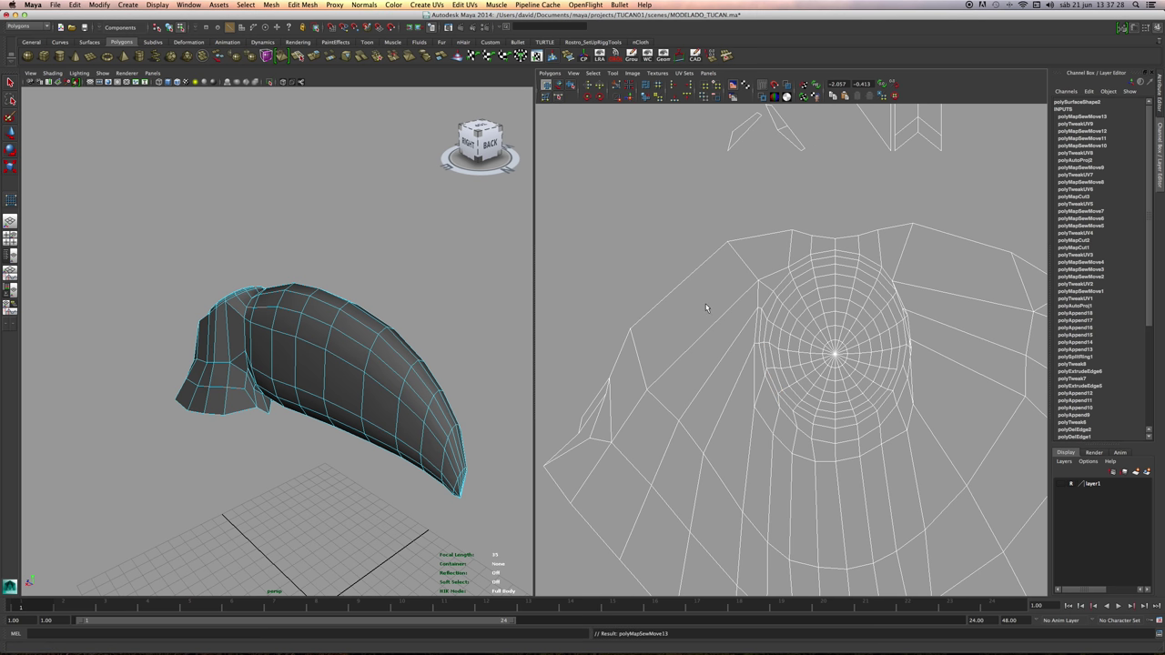
Move and sew the two remaining narrow leftover shells onto the round part's right border, one after the other.
{"action": "middle_click_drag", "start_coordinate": [807, 315], "coordinate": [746, 365], "text": "alt"}
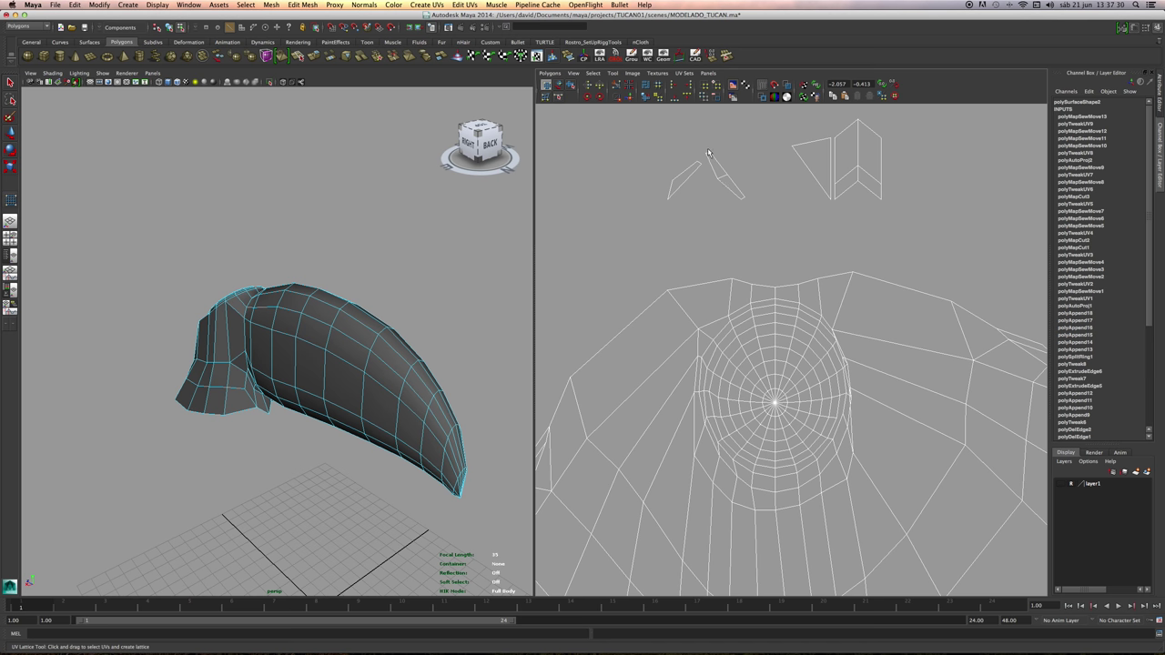
{"action": "left_click_drag", "start_coordinate": [708, 152], "coordinate": [758, 215]}
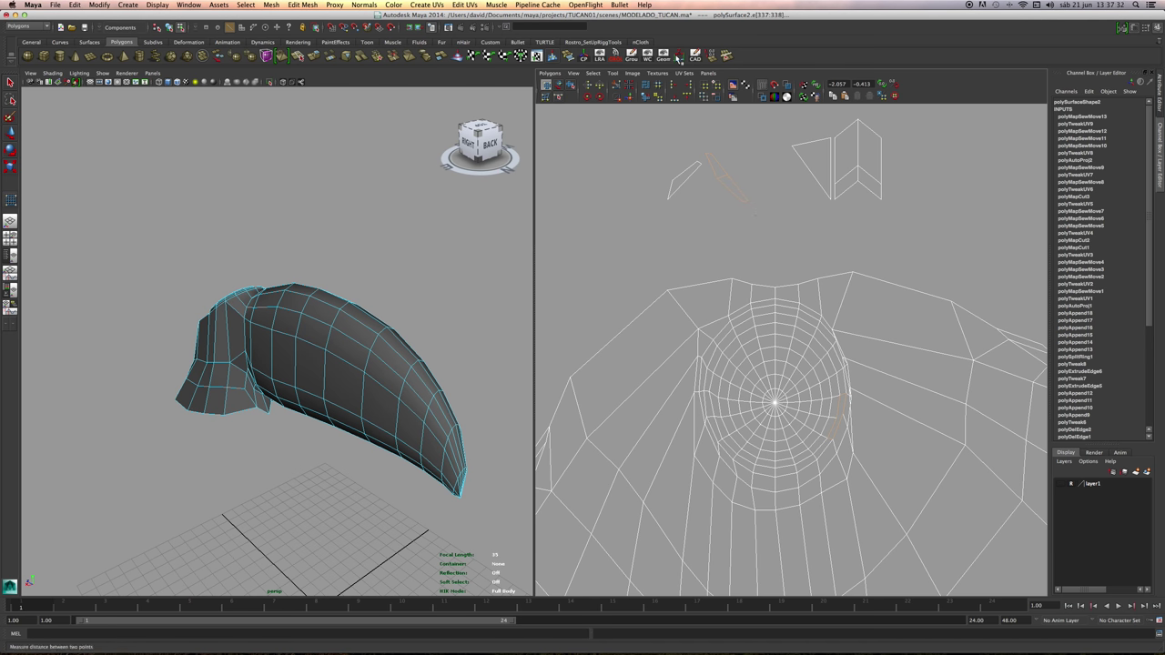
{"action": "left_click", "coordinate": [629, 97]}
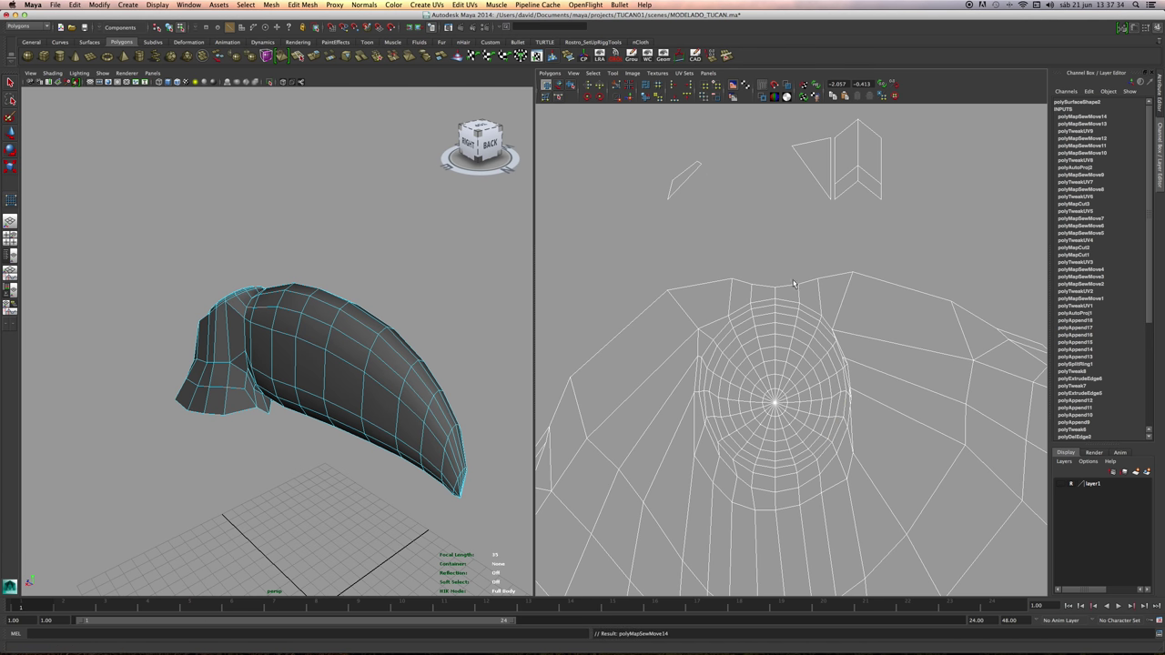
{"action": "middle_click_drag", "start_coordinate": [794, 284], "coordinate": [795, 322], "text": "alt"}
{"action": "left_click_drag", "start_coordinate": [641, 168], "coordinate": [739, 262]}
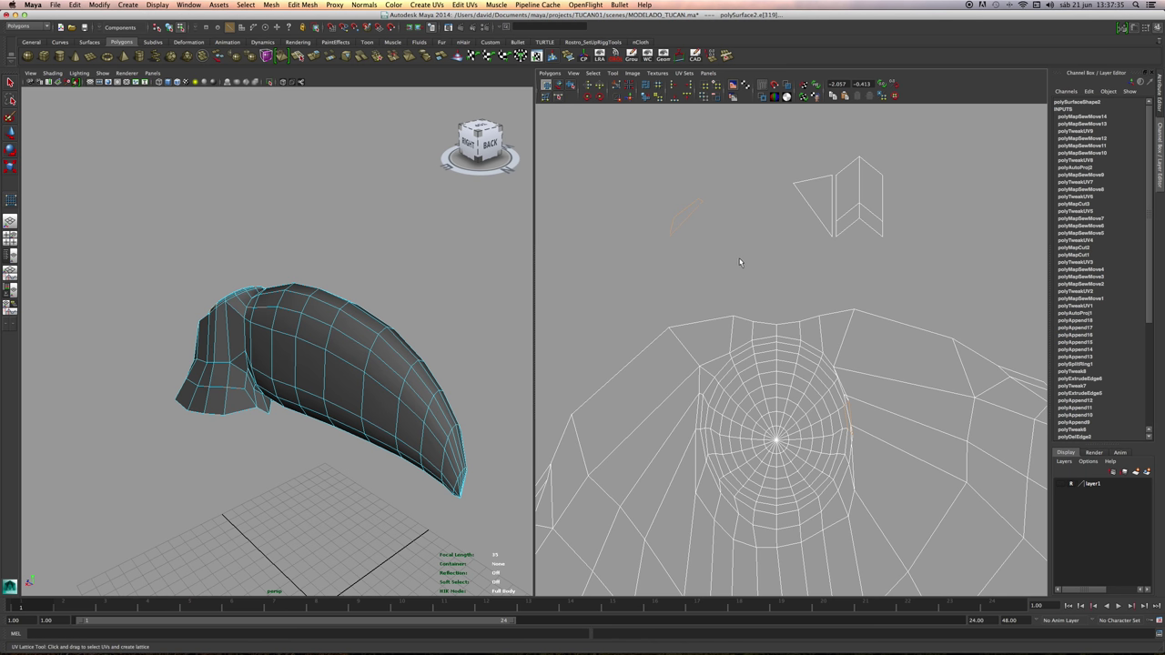
{"action": "left_click", "coordinate": [626, 99]}
Move the overlapping UVs on the round part's right border outwards to open up the newly sewn strip.
{"action": "right_click_drag", "start_coordinate": [866, 370], "coordinate": [924, 527], "text": "alt"}
{"action": "middle_click_drag", "start_coordinate": [924, 527], "coordinate": [856, 379], "text": "alt"}
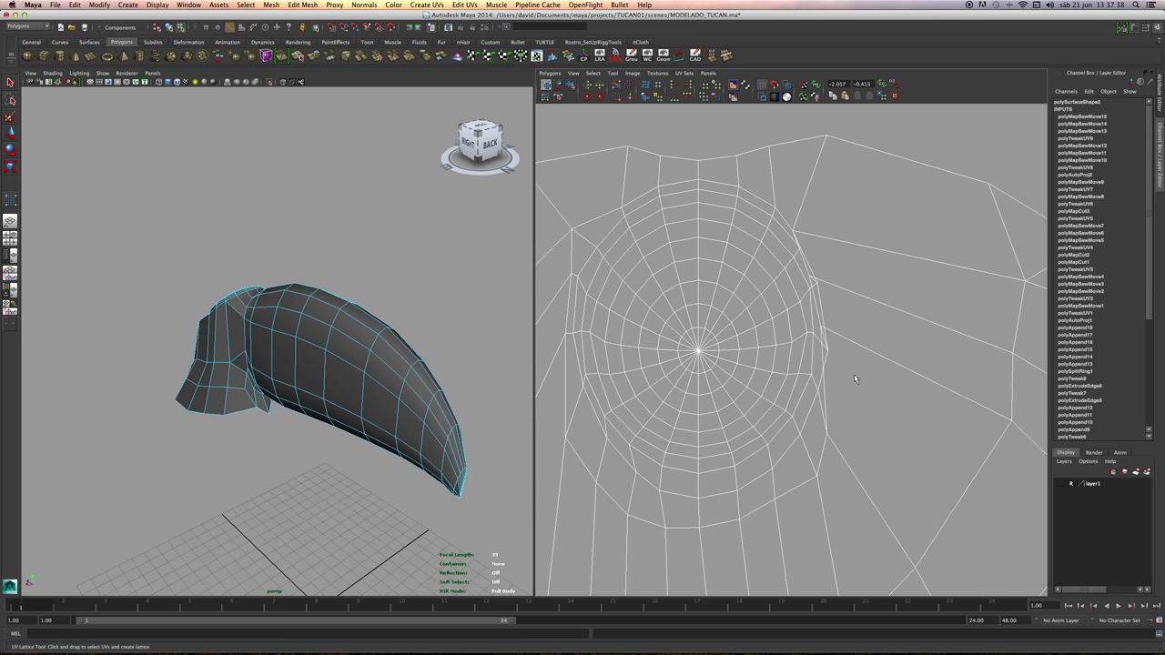
{"action": "mouse_move", "coordinate": [830, 331]}
{"action": "right_mouse_down"}
{"action": "mouse_move", "coordinate": [803, 331]}
{"action": "mouse_move", "coordinate": [848, 324]}
{"action": "right_mouse_up"}
{"action": "left_click", "coordinate": [830, 350]}
{"action": "left_click_drag", "start_coordinate": [832, 356], "coordinate": [837, 331]}
{"action": "key", "text": "w"}
{"action": "left_click", "coordinate": [811, 277]}
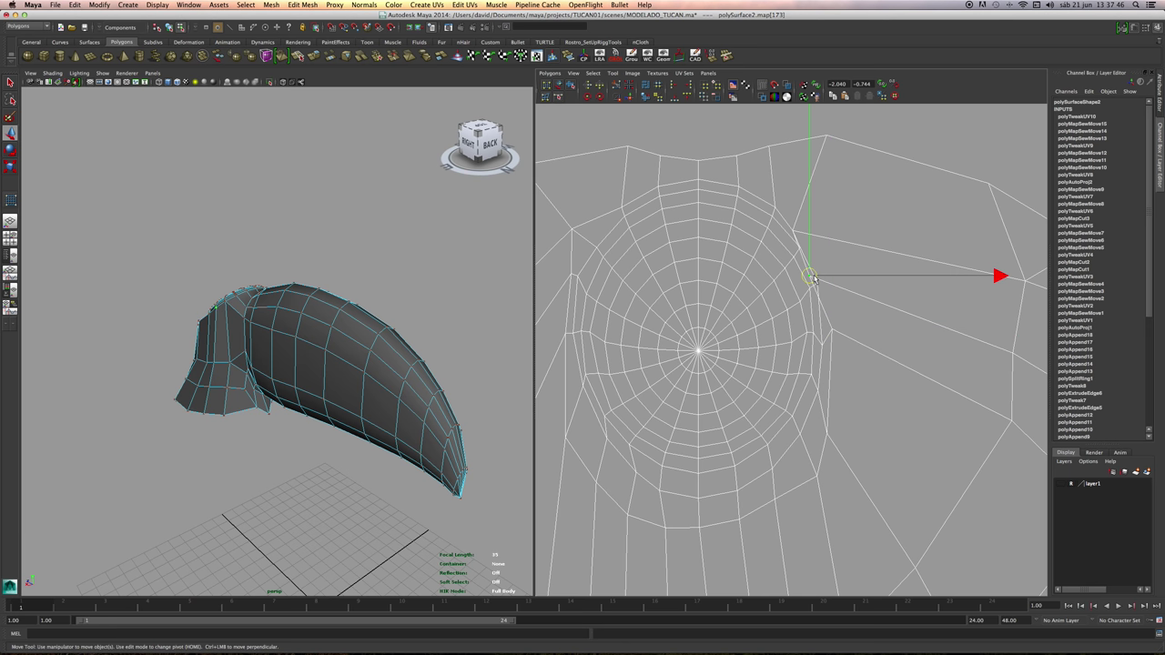
{"action": "left_click_drag", "start_coordinate": [821, 275], "coordinate": [837, 277]}
{"action": "middle_click_drag", "start_coordinate": [880, 380], "coordinate": [891, 476], "text": "alt"}
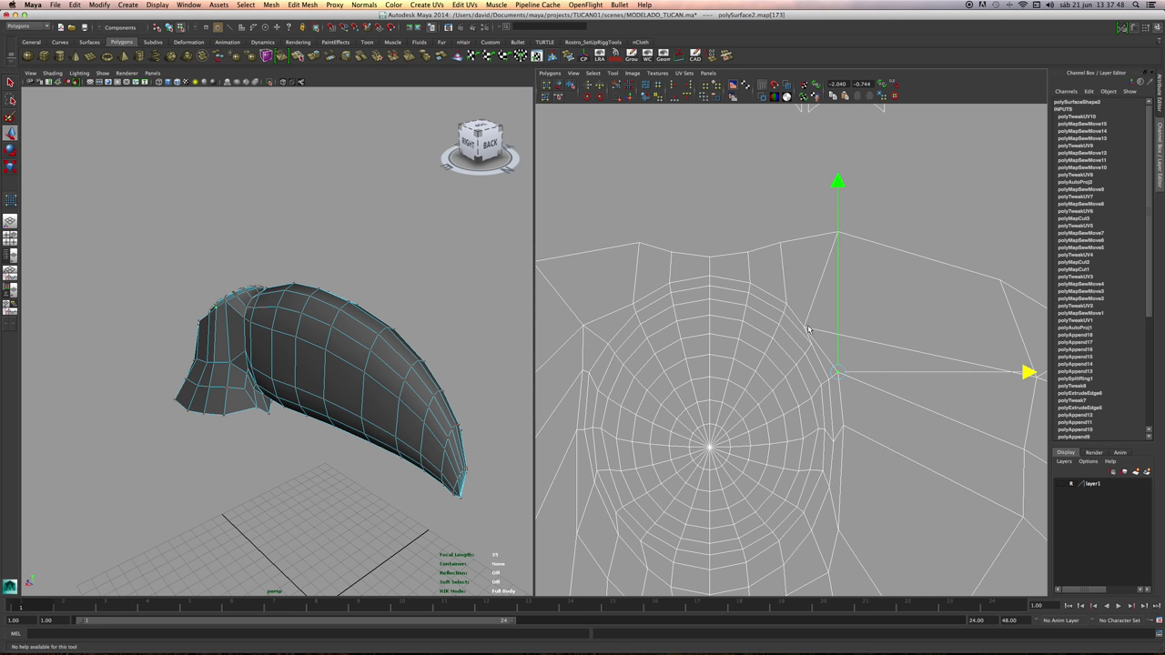
Select all edges of the triangular leftover shell and sew it onto the head shell's left side.
{"action": "right_click_drag", "start_coordinate": [807, 326], "coordinate": [752, 188], "text": "alt"}
{"action": "middle_click_drag", "start_coordinate": [752, 188], "coordinate": [746, 206], "text": "alt"}
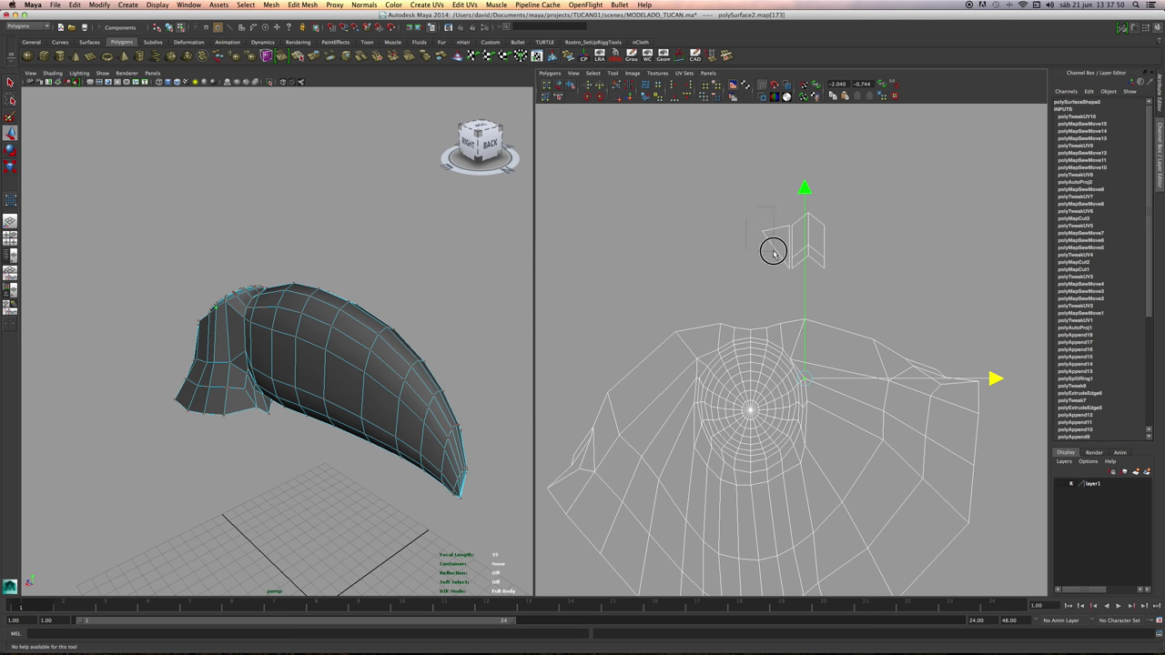
{"action": "left_click", "coordinate": [769, 233]}
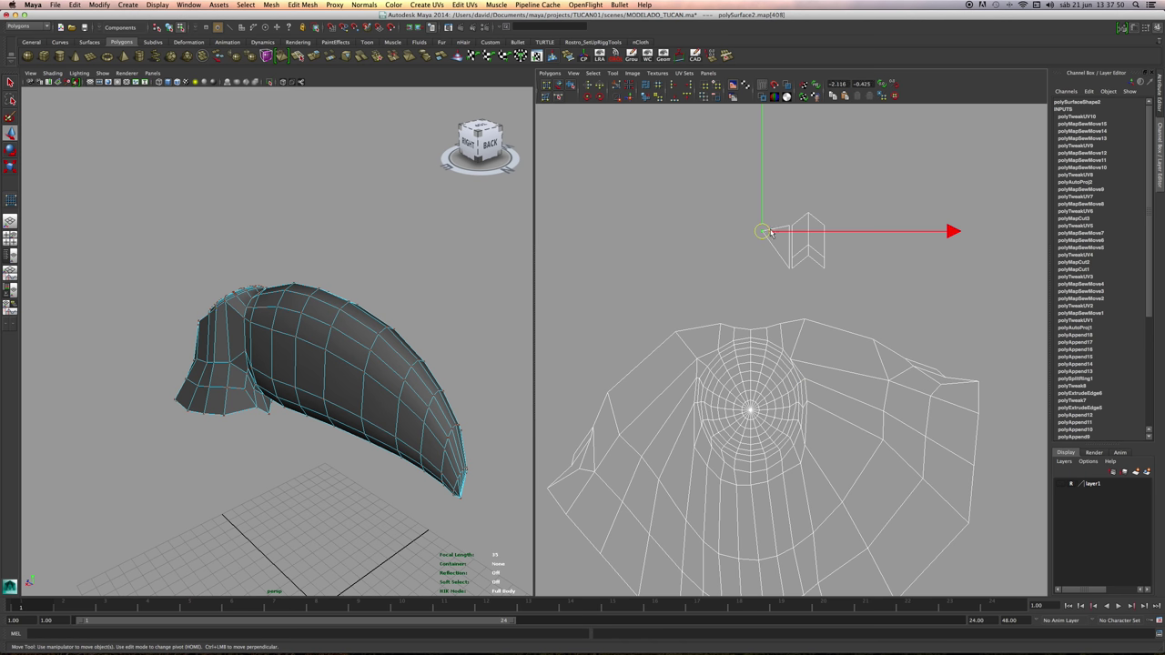
{"action": "left_click", "coordinate": [546, 85]}
{"action": "left_click_drag", "start_coordinate": [698, 185], "coordinate": [788, 281]}
{"action": "right_click", "coordinate": [780, 252]}
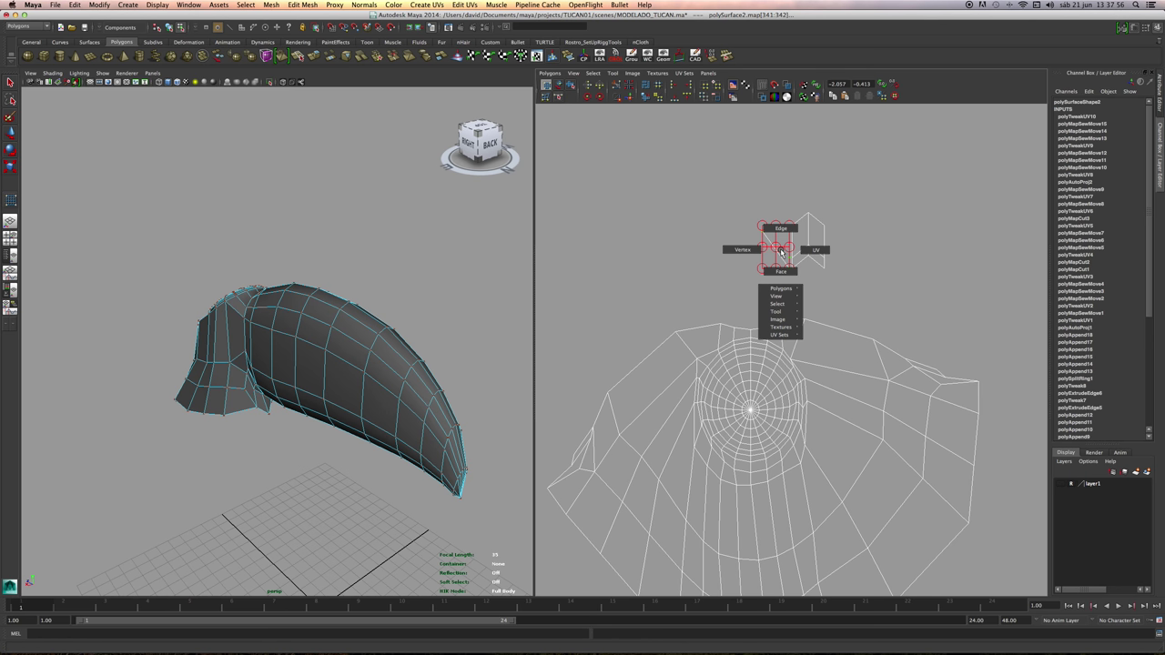
{"action": "right_click_drag", "start_coordinate": [785, 225], "coordinate": [784, 224]}
{"action": "left_click_drag", "start_coordinate": [734, 189], "coordinate": [792, 279]}
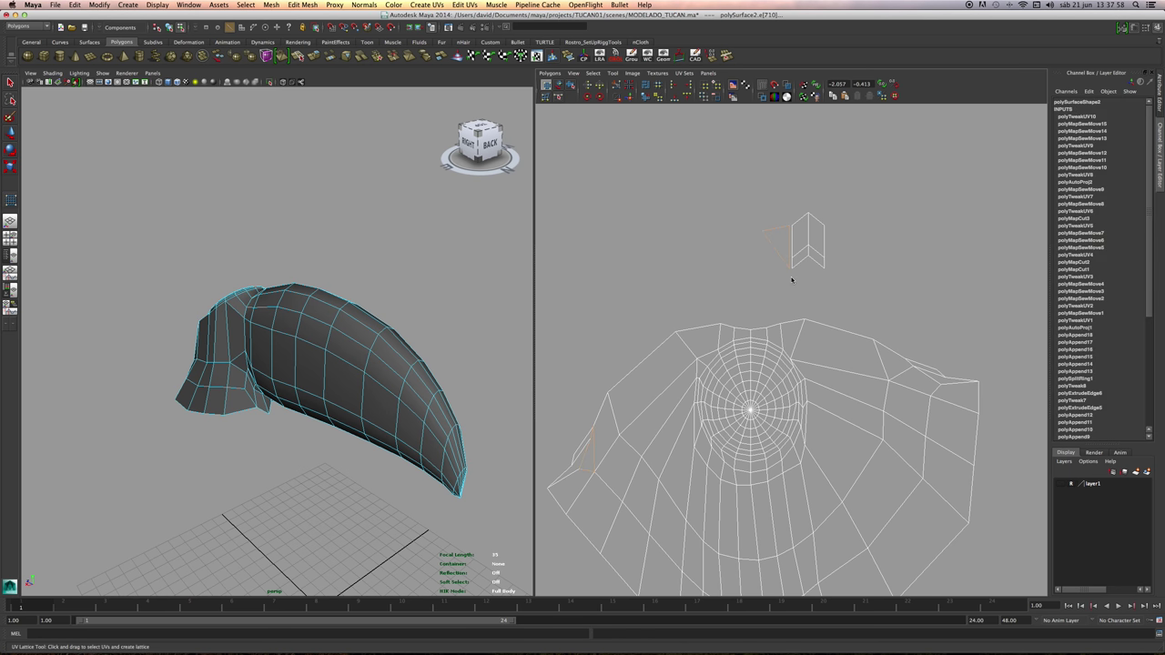
{"action": "left_click", "coordinate": [630, 99]}
Cut the remaining V-shaped leftover shell along its central vertical edges.
{"action": "scroll", "coordinate": [798, 261], "scroll_direction": "up", "scroll_amount": 3}
{"action": "left_click_drag", "start_coordinate": [783, 150], "coordinate": [879, 267]}
{"action": "right_click_drag", "start_coordinate": [883, 257], "coordinate": [846, 262], "text": "alt"}
{"action": "middle_click_drag", "start_coordinate": [845, 263], "coordinate": [848, 273], "text": "alt"}
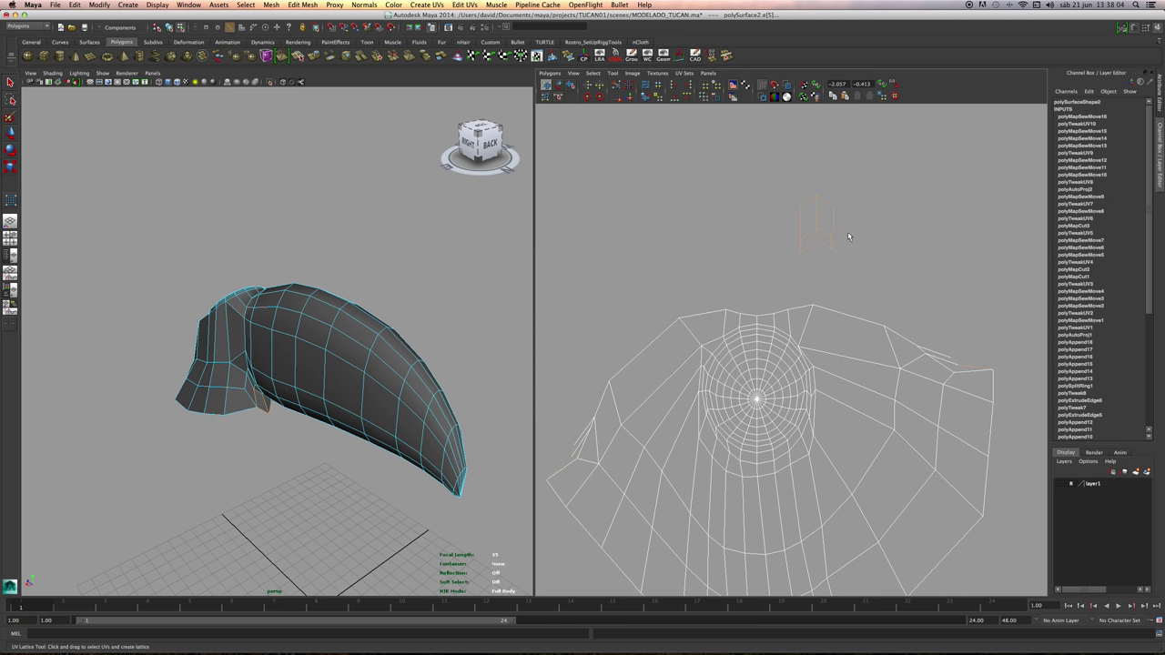
{"action": "right_click_drag", "start_coordinate": [805, 217], "coordinate": [850, 239], "text": "alt"}
{"action": "middle_click_drag", "start_coordinate": [811, 188], "coordinate": [767, 234], "text": "alt"}
{"action": "right_click_drag", "start_coordinate": [767, 234], "coordinate": [779, 216], "text": "alt"}
{"action": "left_click", "coordinate": [775, 219]}
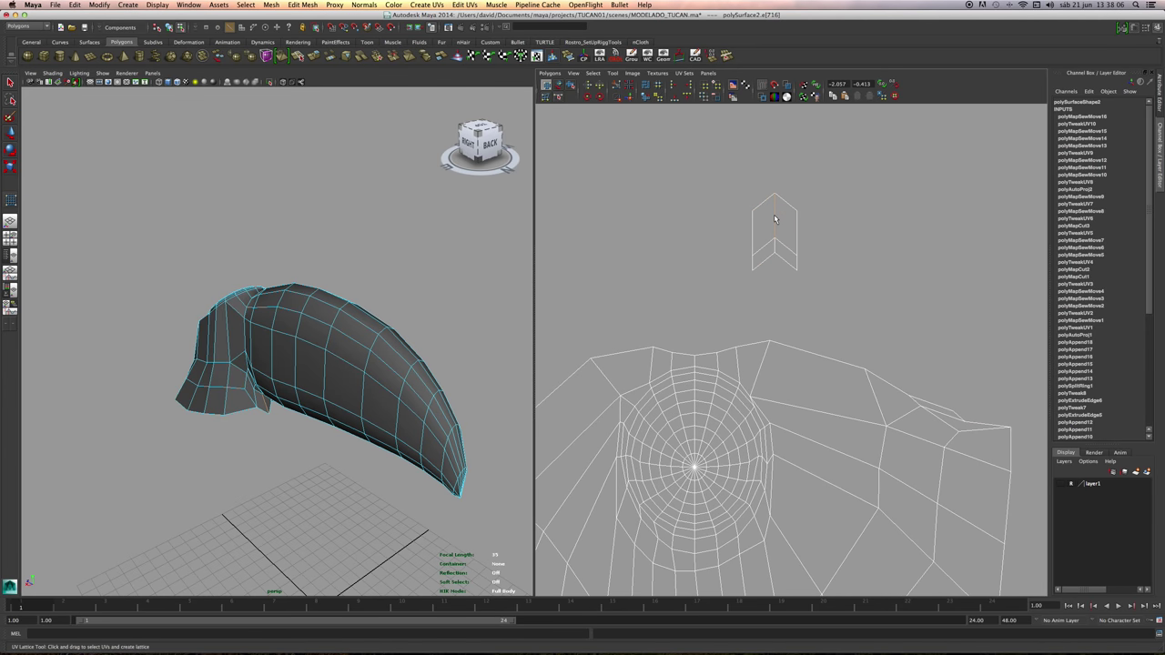
{"action": "left_click", "coordinate": [774, 248], "text": "shift"}
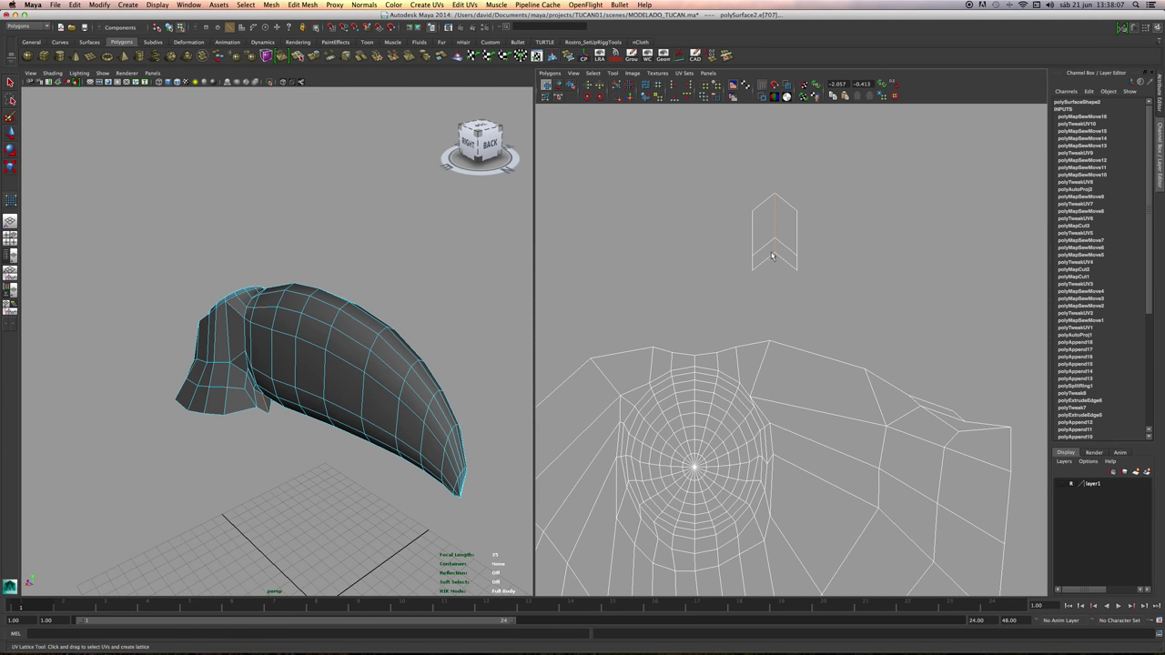
{"action": "left_click", "coordinate": [617, 85]}
Move the cut shell's right half horizontally away from its left half as a separate UV shell.
{"action": "left_click", "coordinate": [558, 86]}
{"action": "left_click_drag", "start_coordinate": [767, 171], "coordinate": [815, 277]}
{"action": "left_click", "coordinate": [816, 235]}
{"action": "left_click_drag", "start_coordinate": [804, 189], "coordinate": [795, 301]}
{"action": "left_click", "coordinate": [788, 260]}
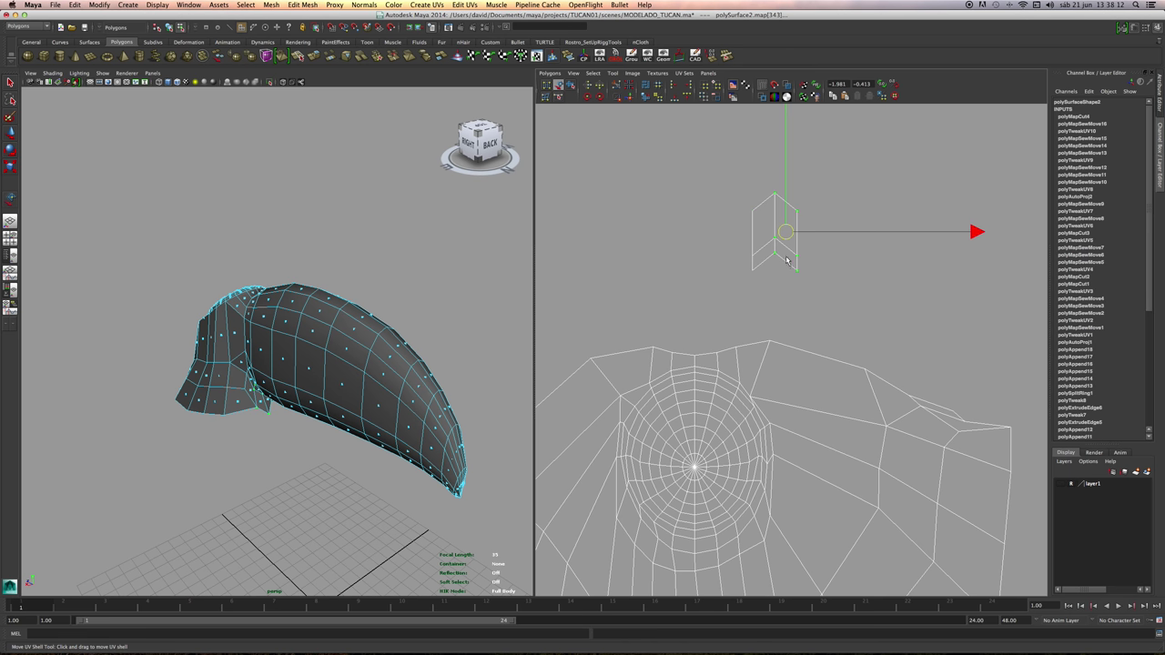
{"action": "left_click_drag", "start_coordinate": [812, 235], "coordinate": [829, 234]}
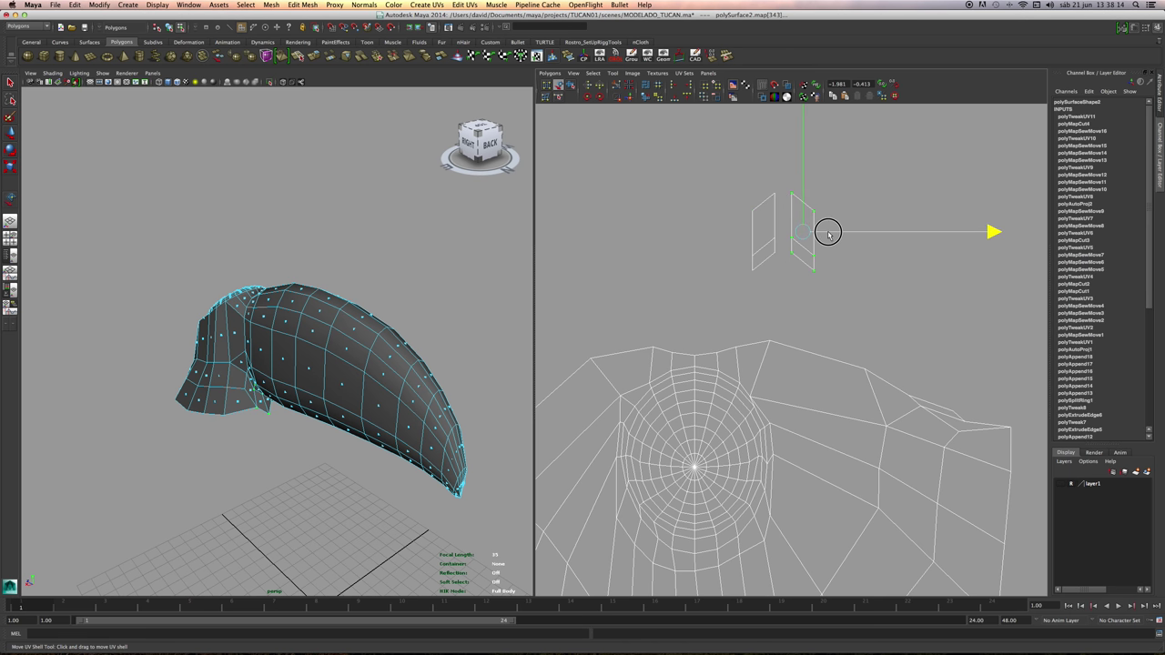
{"action": "right_click_drag", "start_coordinate": [802, 206], "coordinate": [804, 179]}
{"action": "left_click", "coordinate": [851, 311]}
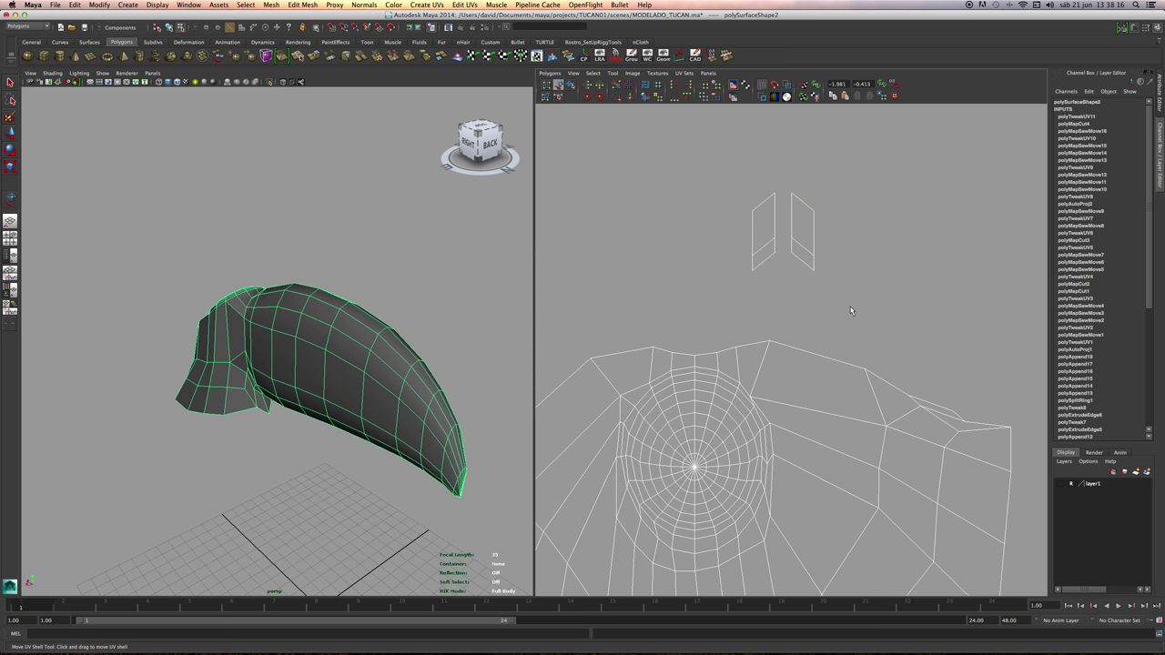
Sew the separated right half onto the head shell's right side, leaving the large upper shell's corner edge out of the selection.
{"action": "left_click", "coordinate": [548, 85]}
{"action": "left_click_drag", "start_coordinate": [778, 162], "coordinate": [836, 278]}
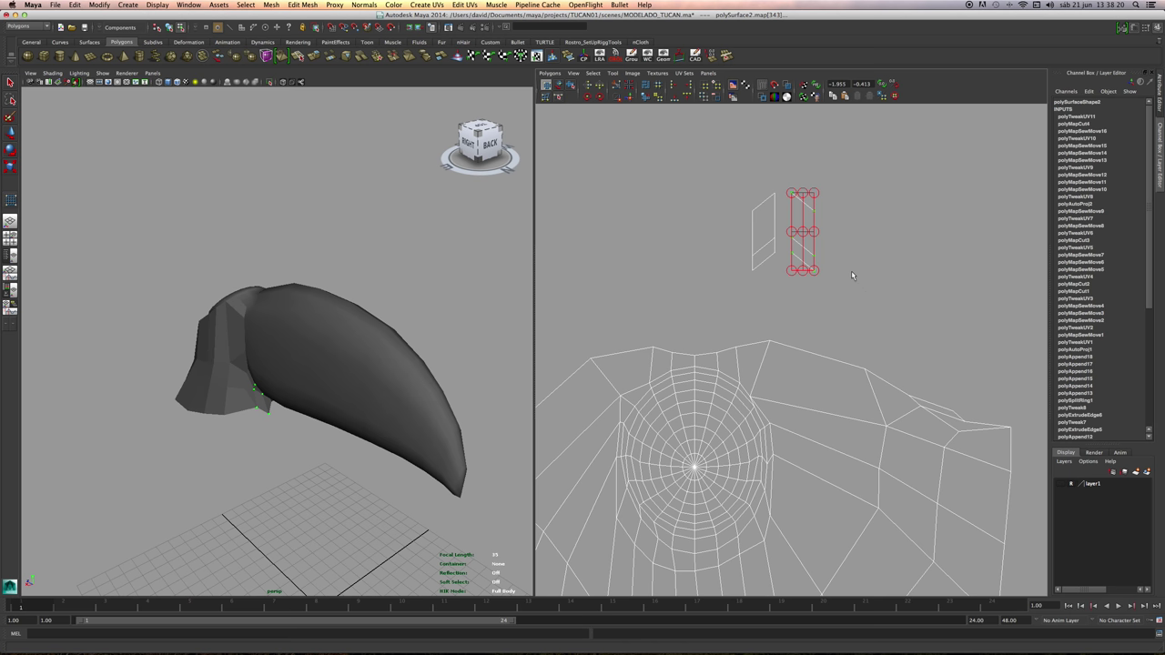
{"action": "right_click_drag", "start_coordinate": [813, 245], "coordinate": [811, 221]}
{"action": "left_click_drag", "start_coordinate": [783, 184], "coordinate": [856, 311]}
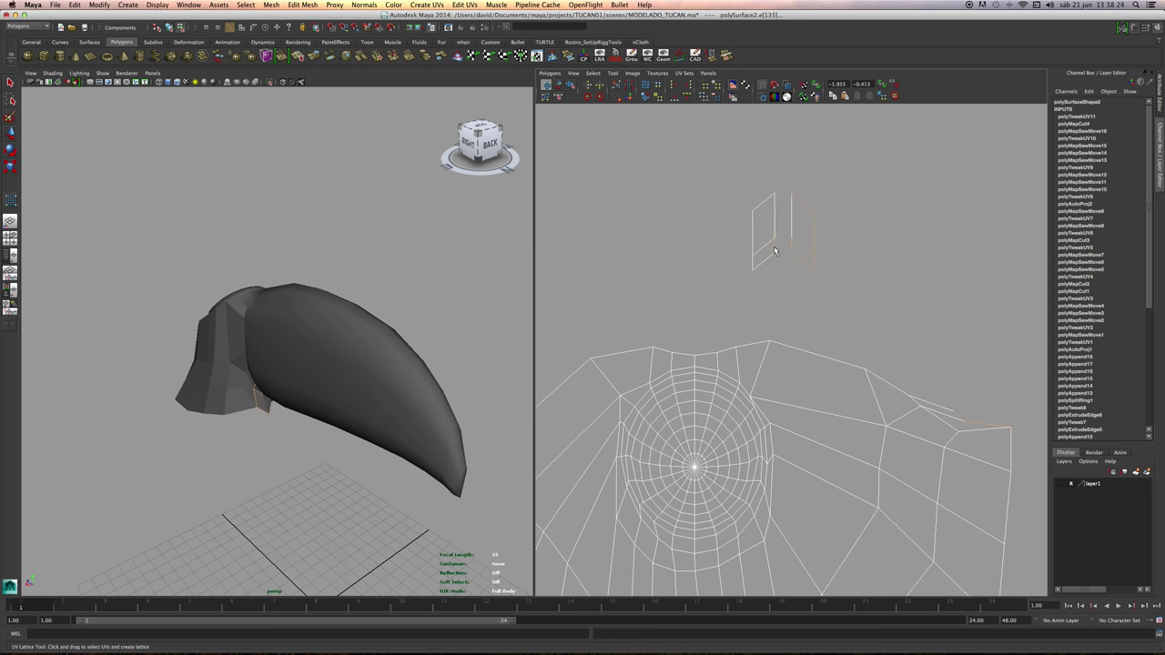
{"action": "left_click", "coordinate": [626, 99]}
{"action": "key", "text": "super+z"}
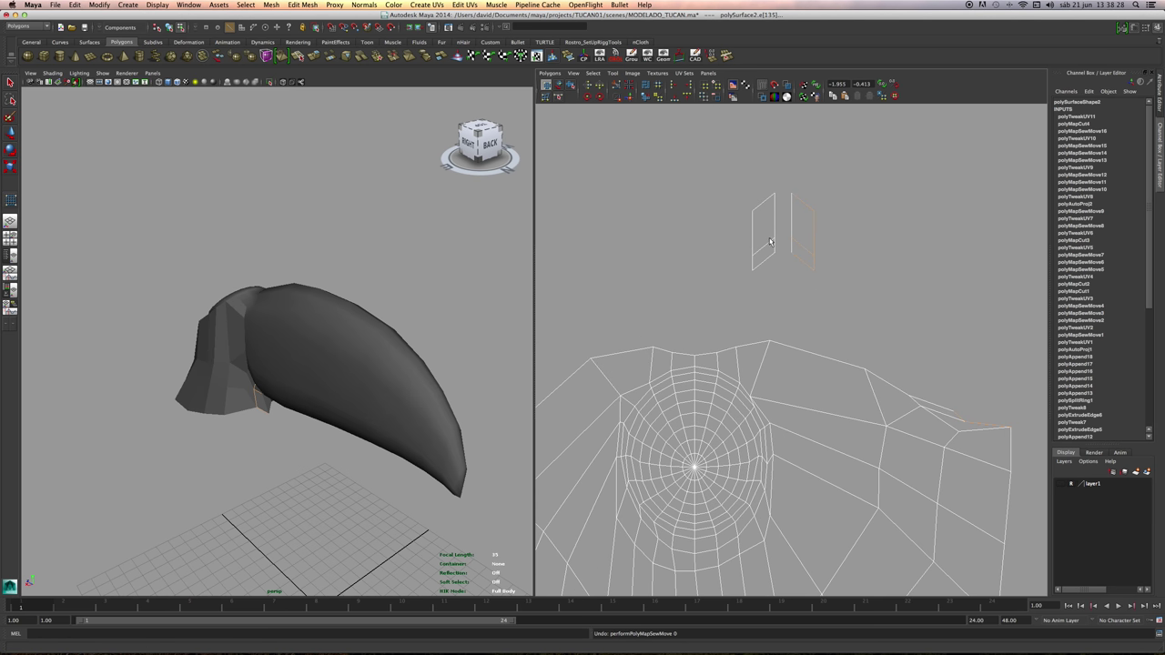
{"action": "right_click_drag", "start_coordinate": [770, 240], "coordinate": [756, 275], "text": "alt"}
{"action": "middle_click_drag", "start_coordinate": [757, 275], "coordinate": [772, 427], "text": "alt"}
{"action": "right_click_drag", "start_coordinate": [772, 426], "coordinate": [711, 274], "text": "alt"}
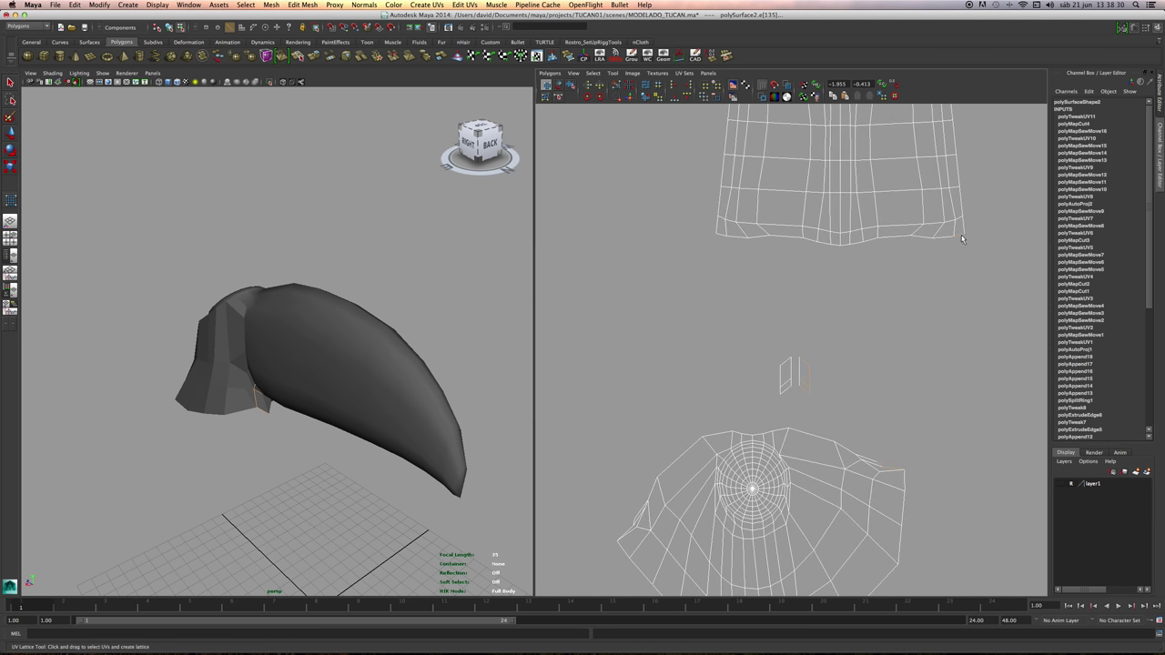
{"action": "key", "text": "g"}
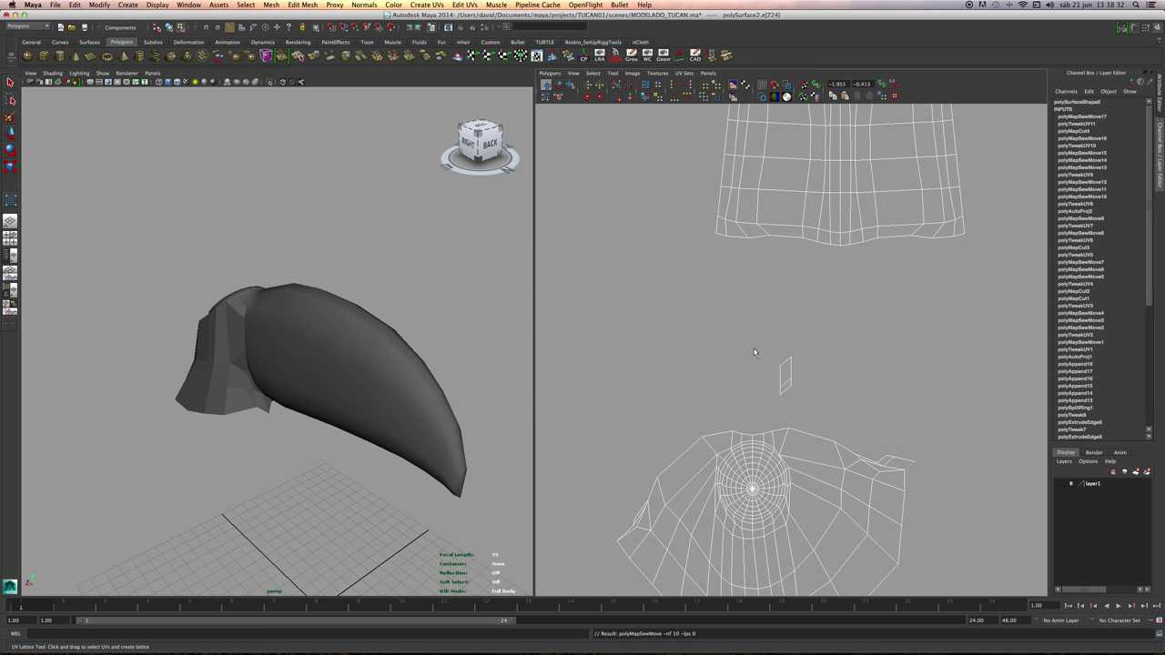
Select the small leftover quad shell's edges and sew it onto the head shell's left side, leaving the right side's edge out of the selection.
{"action": "middle_click_drag", "start_coordinate": [753, 349], "coordinate": [749, 366], "text": "alt"}
{"action": "left_click_drag", "start_coordinate": [765, 357], "coordinate": [804, 412]}
{"action": "right_click_drag", "start_coordinate": [621, 208], "coordinate": [636, 216], "text": "alt"}
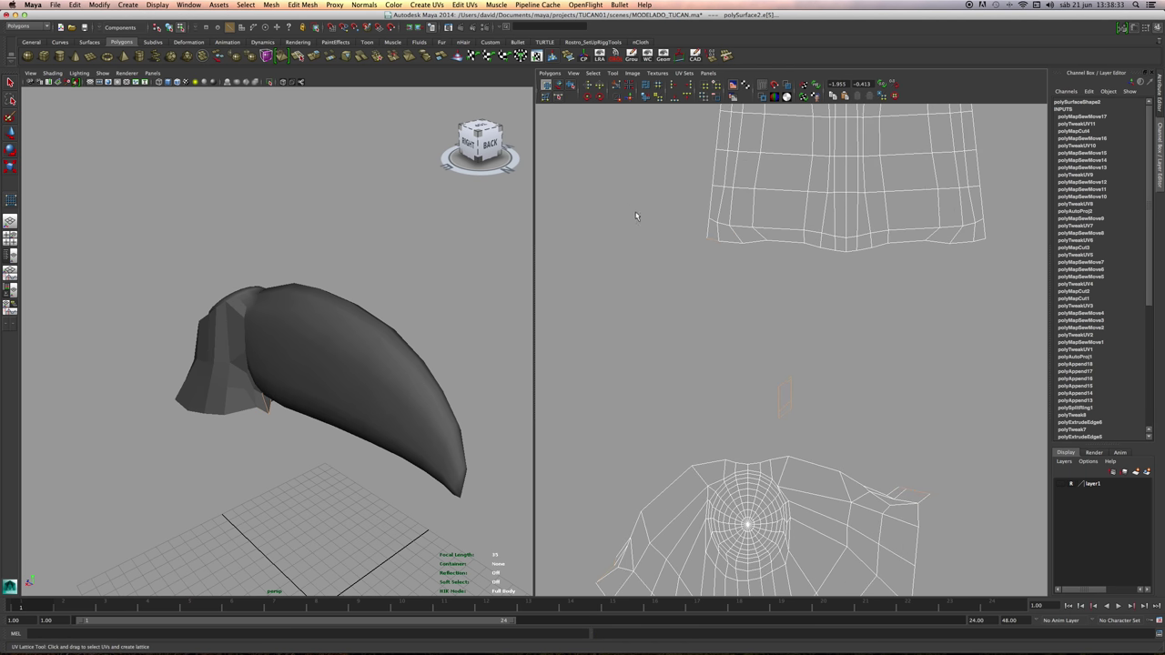
{"action": "left_click", "coordinate": [711, 241]}
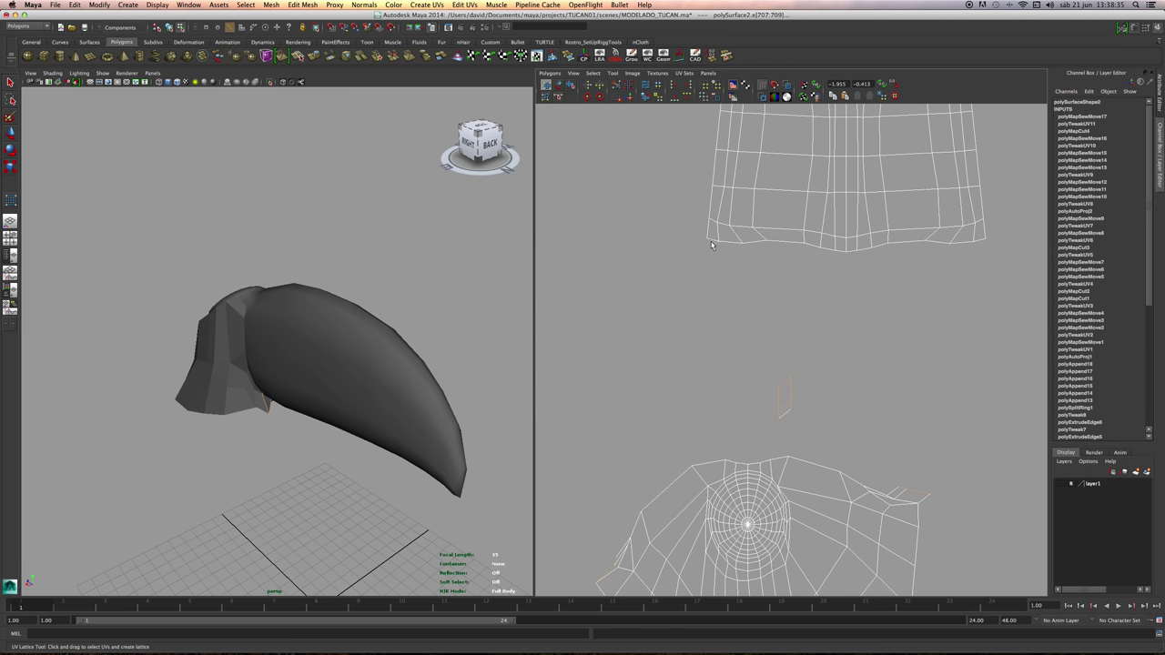
{"action": "left_click", "coordinate": [629, 97]}
{"action": "middle_click_drag", "start_coordinate": [798, 321], "coordinate": [807, 256], "text": "alt"}
{"action": "key", "text": "z"}
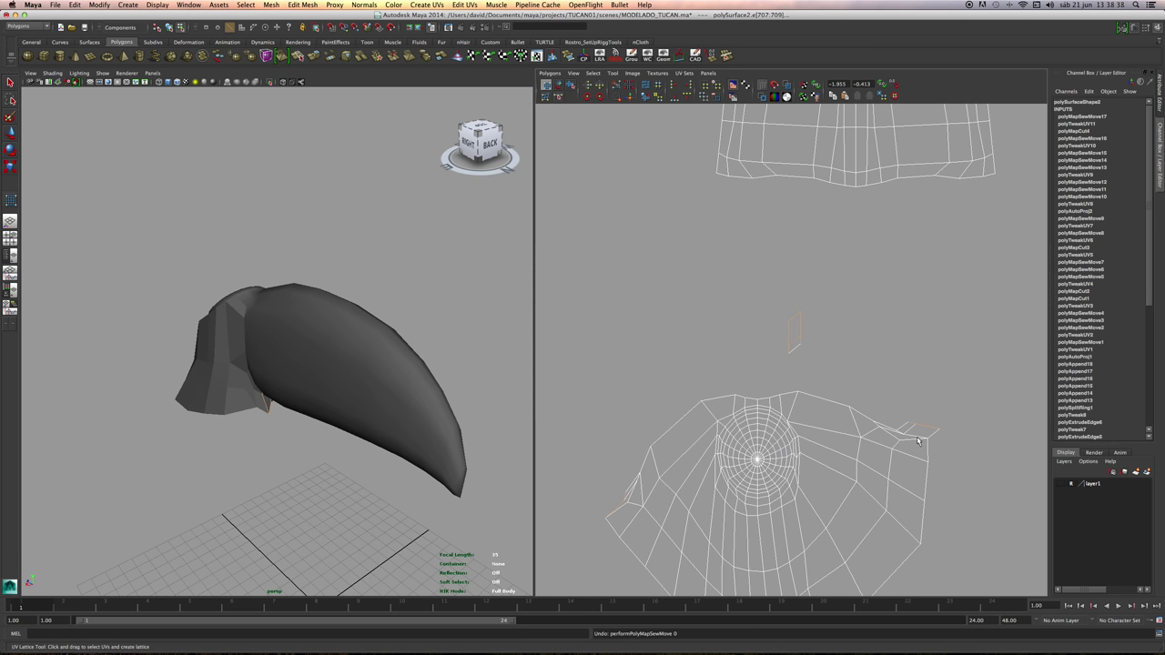
{"action": "left_click", "coordinate": [929, 429], "text": "shift"}
{"action": "key", "text": "g"}
{"action": "right_click_drag", "start_coordinate": [813, 323], "coordinate": [741, 389], "text": "alt"}
{"action": "middle_click_drag", "start_coordinate": [741, 390], "coordinate": [749, 305], "text": "alt"}
{"action": "right_click_drag", "start_coordinate": [749, 305], "coordinate": [747, 340], "text": "alt"}
{"action": "middle_click_drag", "start_coordinate": [746, 340], "coordinate": [777, 271], "text": "alt"}
{"action": "right_click_drag", "start_coordinate": [777, 272], "coordinate": [819, 277], "text": "alt"}
{"action": "middle_click_drag", "start_coordinate": [819, 277], "coordinate": [822, 306], "text": "alt"}
{"action": "right_click_drag", "start_coordinate": [823, 306], "coordinate": [763, 298], "text": "alt"}
Select the whole beak and head mesh in object mode and assign it a new Lambert material.
{"action": "left_click", "coordinate": [386, 380]}
{"action": "left_click_drag", "start_coordinate": [358, 359], "coordinate": [349, 339], "text": "alt"}
{"action": "right_click_drag", "start_coordinate": [343, 325], "coordinate": [341, 364]}
{"action": "right_click_drag", "start_coordinate": [286, 335], "coordinate": [344, 337], "text": "alt"}
{"action": "middle_click_drag", "start_coordinate": [343, 337], "coordinate": [220, 291], "text": "alt"}
{"action": "left_click_drag", "start_coordinate": [479, 289], "coordinate": [445, 296], "text": "alt"}
{"action": "right_click_drag", "start_coordinate": [350, 285], "coordinate": [348, 460]}
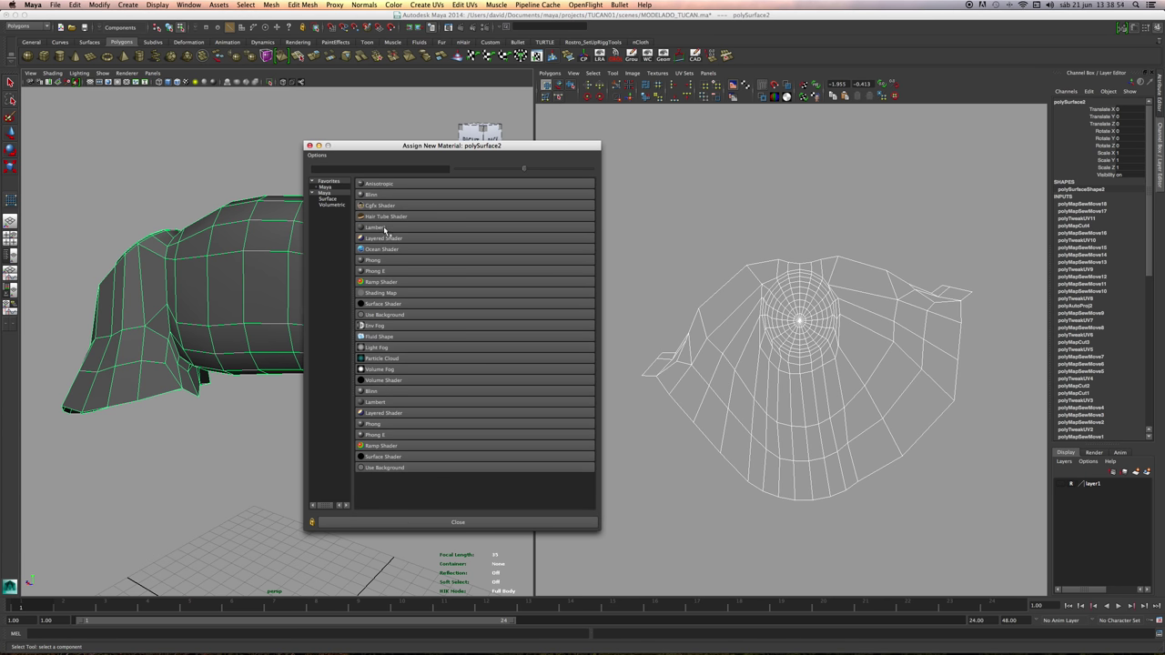
{"action": "left_click", "coordinate": [384, 228]}
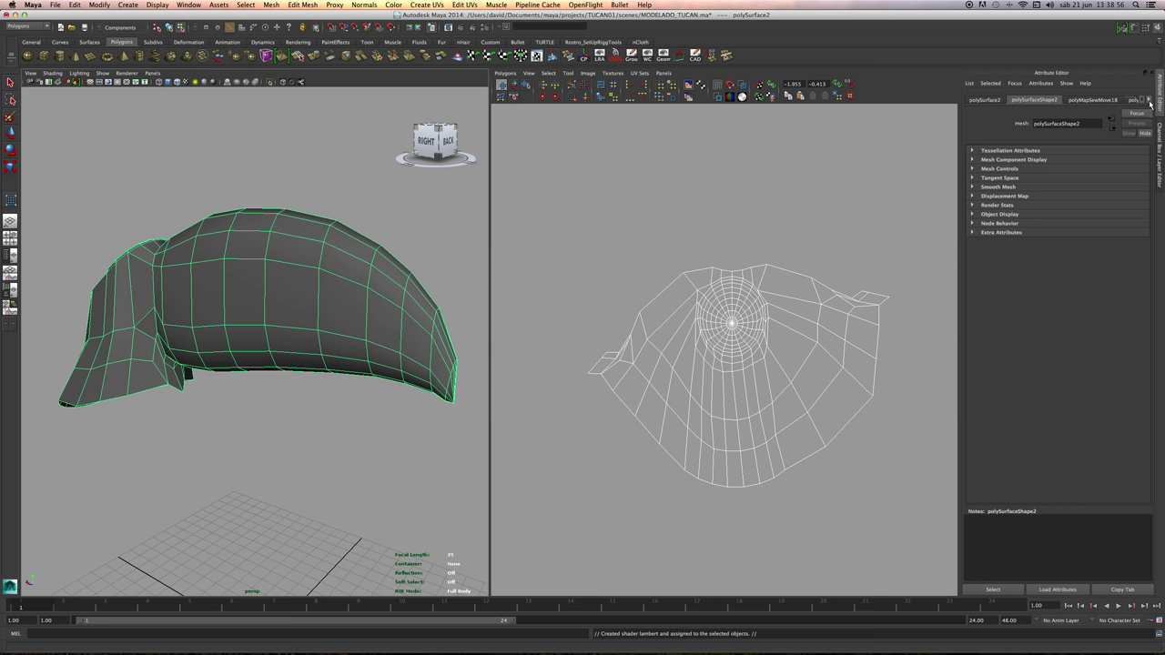
Open the lambert2 material's attributes and map a Checker texture to its color.
{"action": "left_click", "coordinate": [1150, 101]}
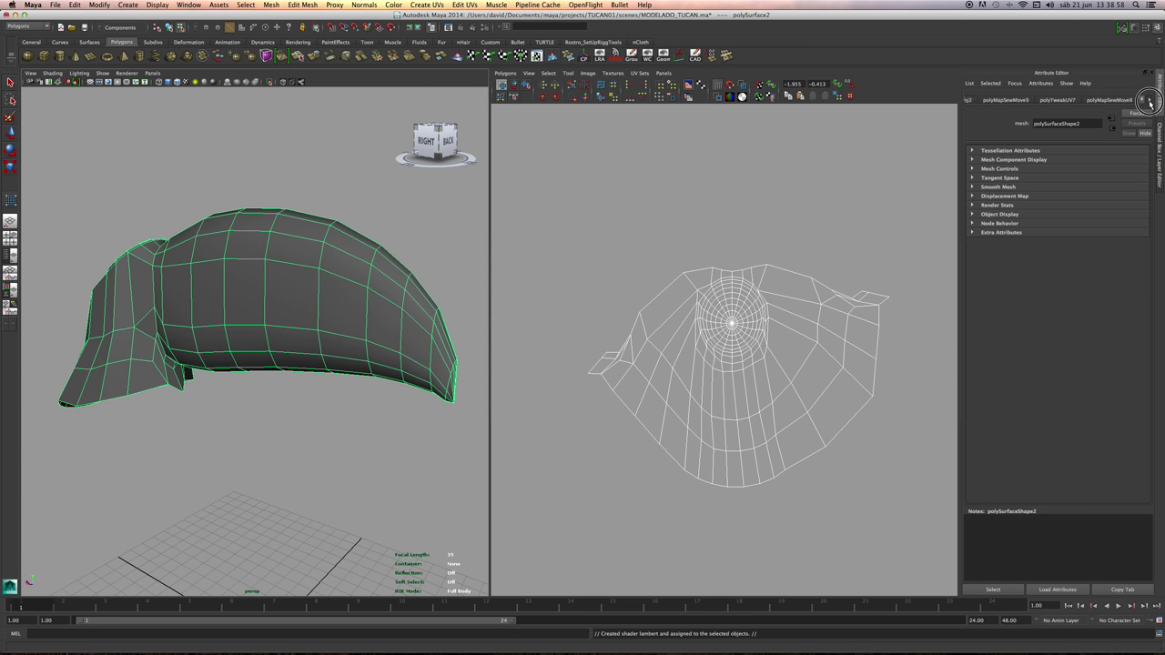
{"action": "right_click", "coordinate": [1150, 102]}
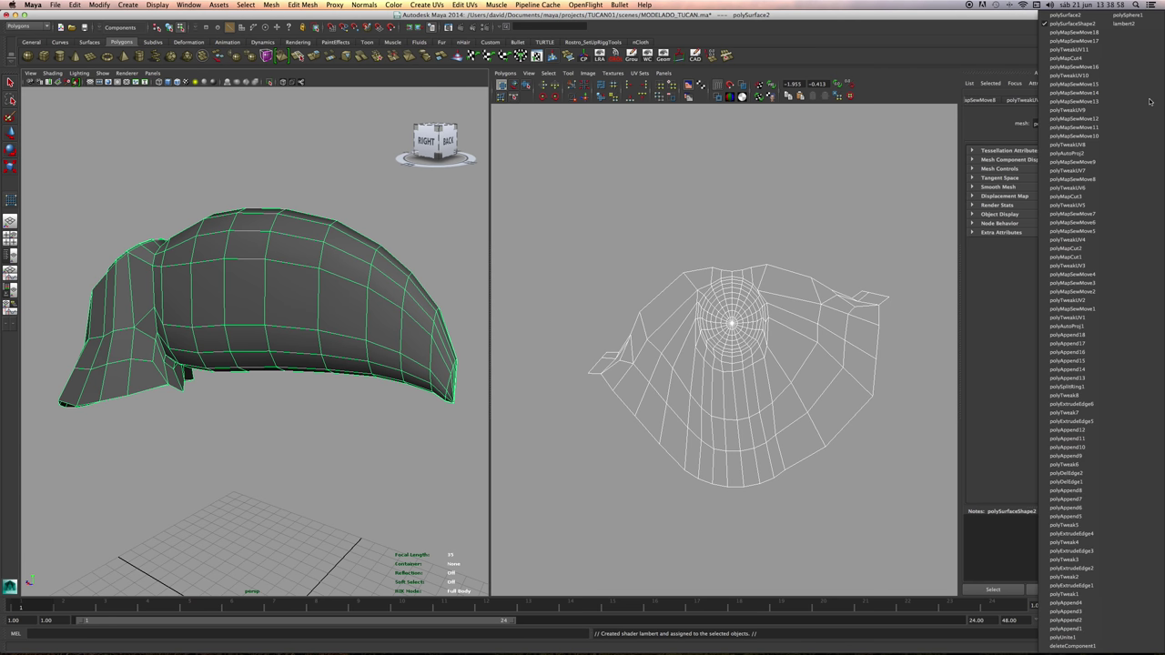
{"action": "left_click", "coordinate": [1124, 22]}
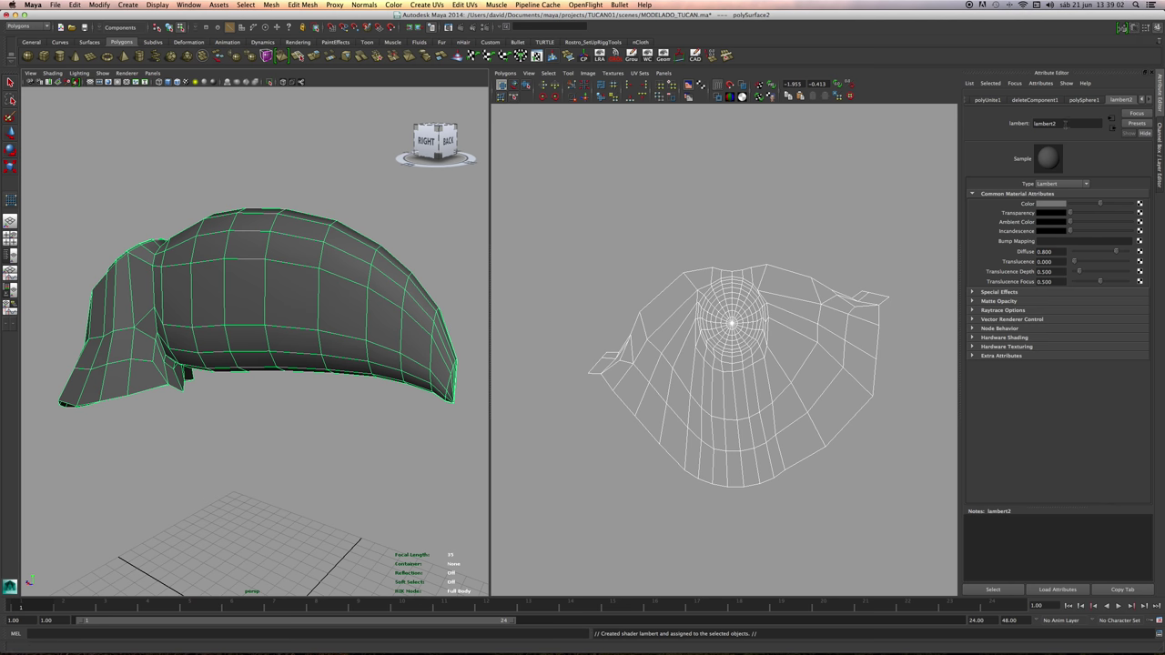
{"action": "left_click", "coordinate": [1139, 203]}
{"action": "left_click", "coordinate": [748, 233]}
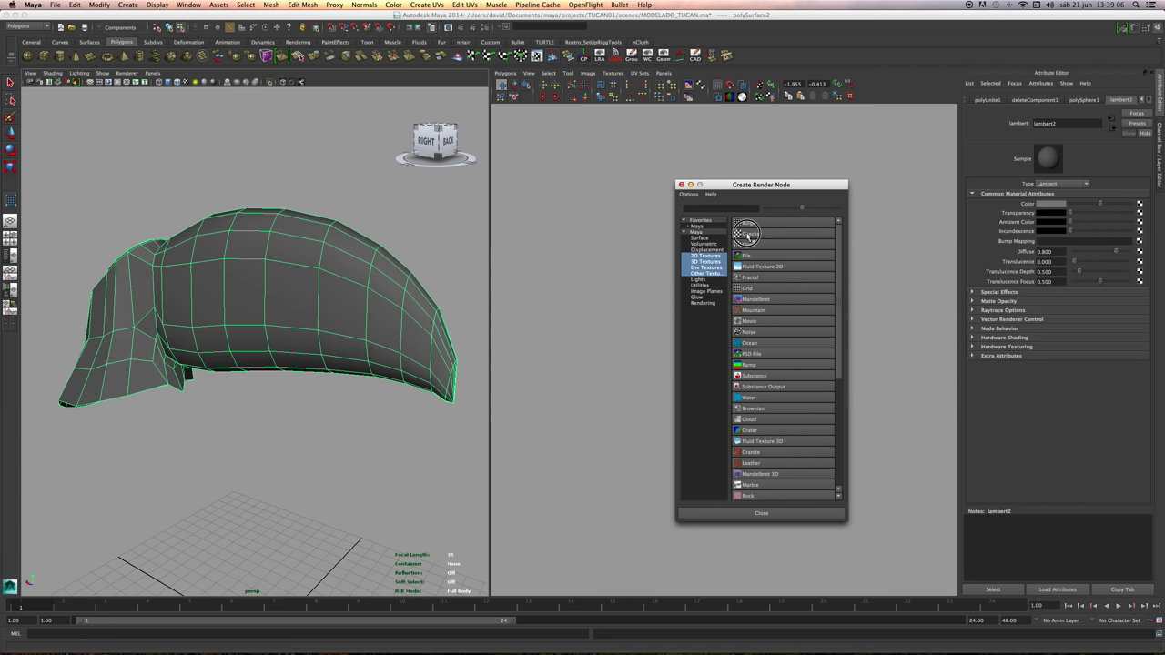
Turn on textured shading in the perspective view and orbit around the beak to inspect the checker pattern.
{"action": "left_click_drag", "start_coordinate": [272, 258], "coordinate": [336, 280], "text": "alt"}
{"action": "left_click", "coordinate": [336, 280]}
{"action": "left_click_drag", "start_coordinate": [382, 230], "coordinate": [322, 254], "text": "alt"}
{"action": "right_click_drag", "start_coordinate": [556, 269], "coordinate": [441, 269], "text": "alt"}
{"action": "right_click_drag", "start_coordinate": [729, 264], "coordinate": [671, 264], "text": "alt"}
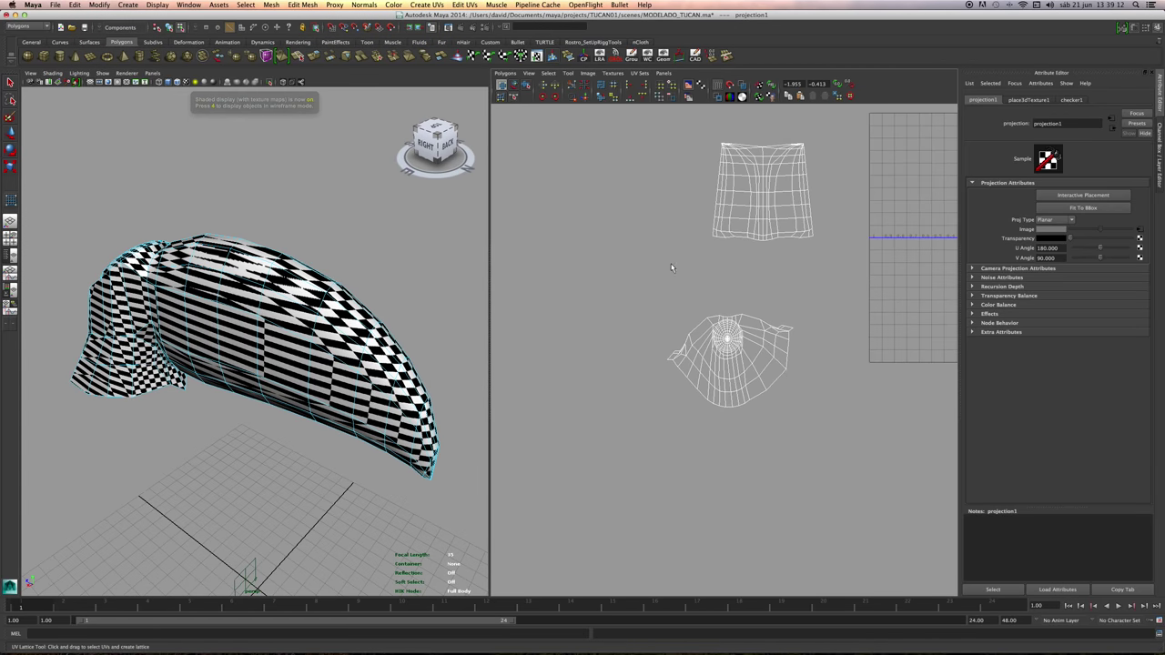
Select both UV shells with the Move UV Shell tool and compare them with the checker pattern on the mesh.
{"action": "middle_click_drag", "start_coordinate": [671, 264], "coordinate": [633, 323], "text": "alt"}
{"action": "left_click", "coordinate": [514, 86]}
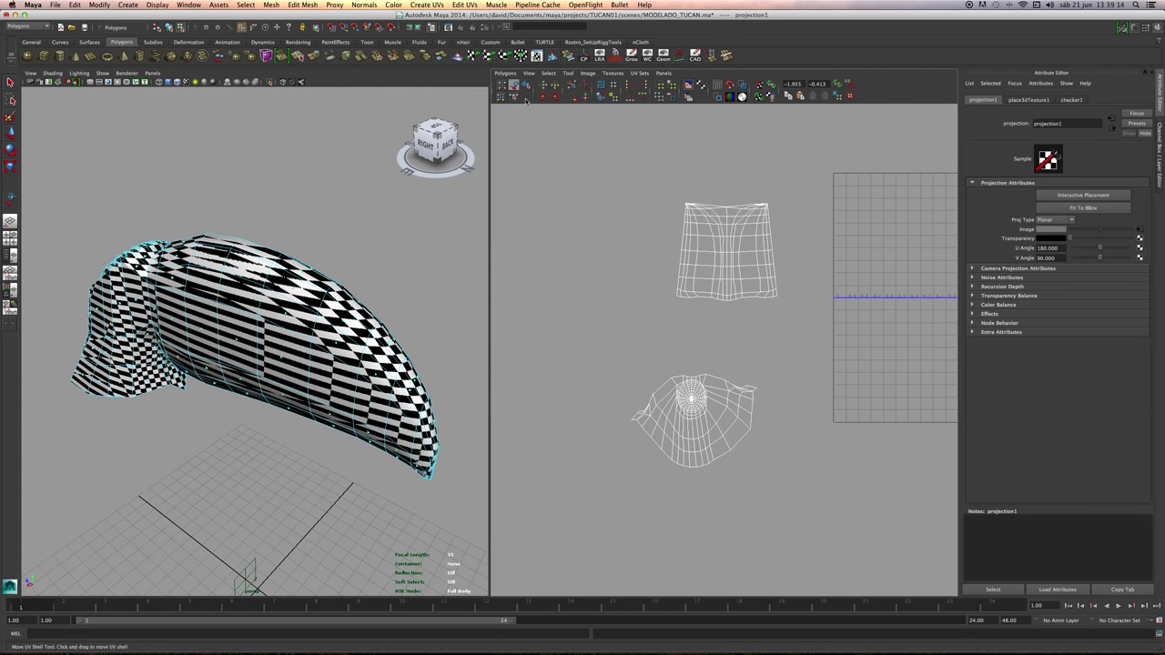
{"action": "left_click_drag", "start_coordinate": [596, 140], "coordinate": [851, 493]}
{"action": "middle_click_drag", "start_coordinate": [780, 373], "coordinate": [728, 402], "text": "alt"}
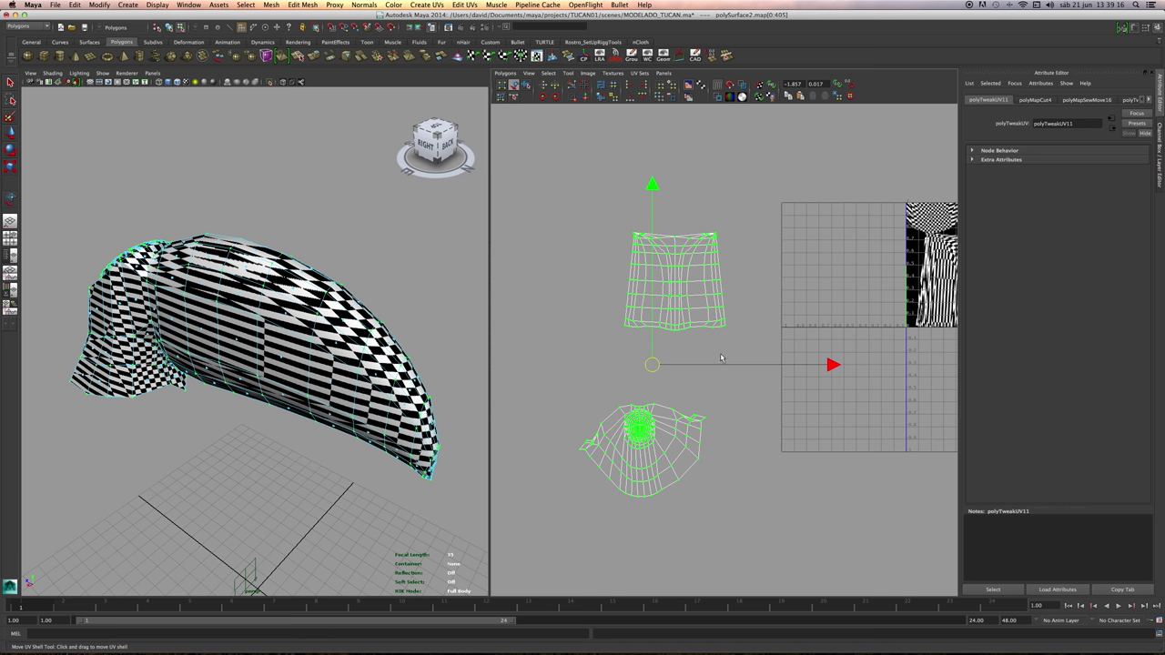
{"action": "middle_click_drag", "start_coordinate": [753, 335], "coordinate": [650, 370], "text": "alt"}
{"action": "right_click_drag", "start_coordinate": [650, 369], "coordinate": [614, 375], "text": "alt"}
{"action": "left_click_drag", "start_coordinate": [321, 372], "coordinate": [408, 341], "text": "alt"}
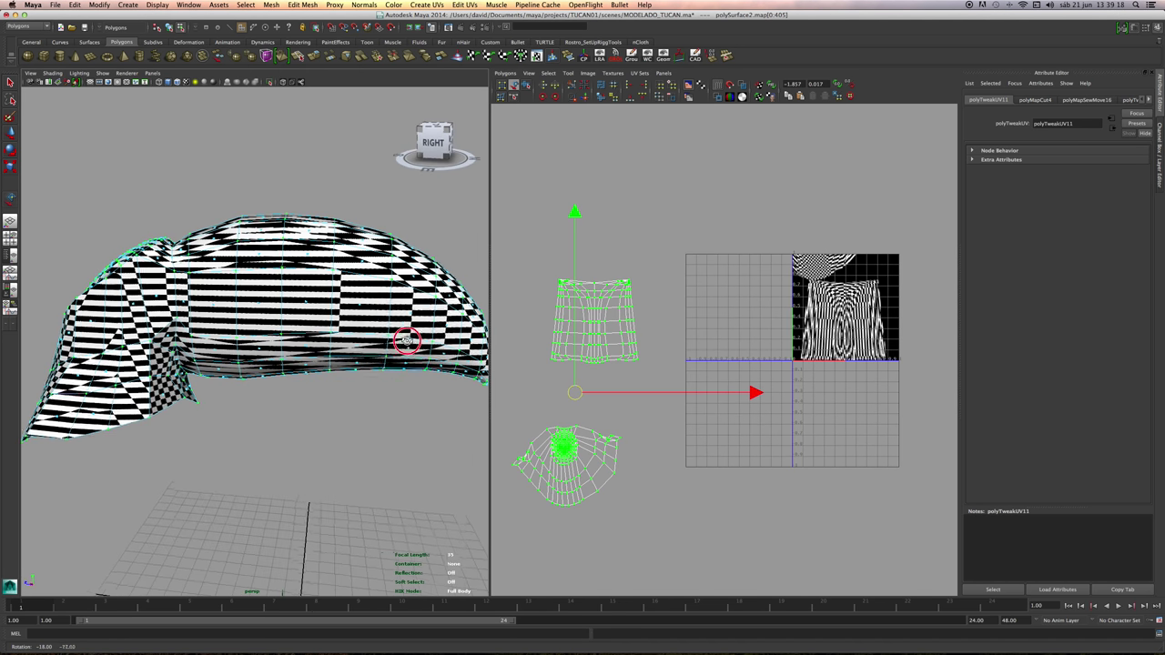
{"action": "right_click_drag", "start_coordinate": [408, 340], "coordinate": [300, 463], "text": "alt"}
{"action": "middle_click_drag", "start_coordinate": [300, 462], "coordinate": [299, 424], "text": "alt"}
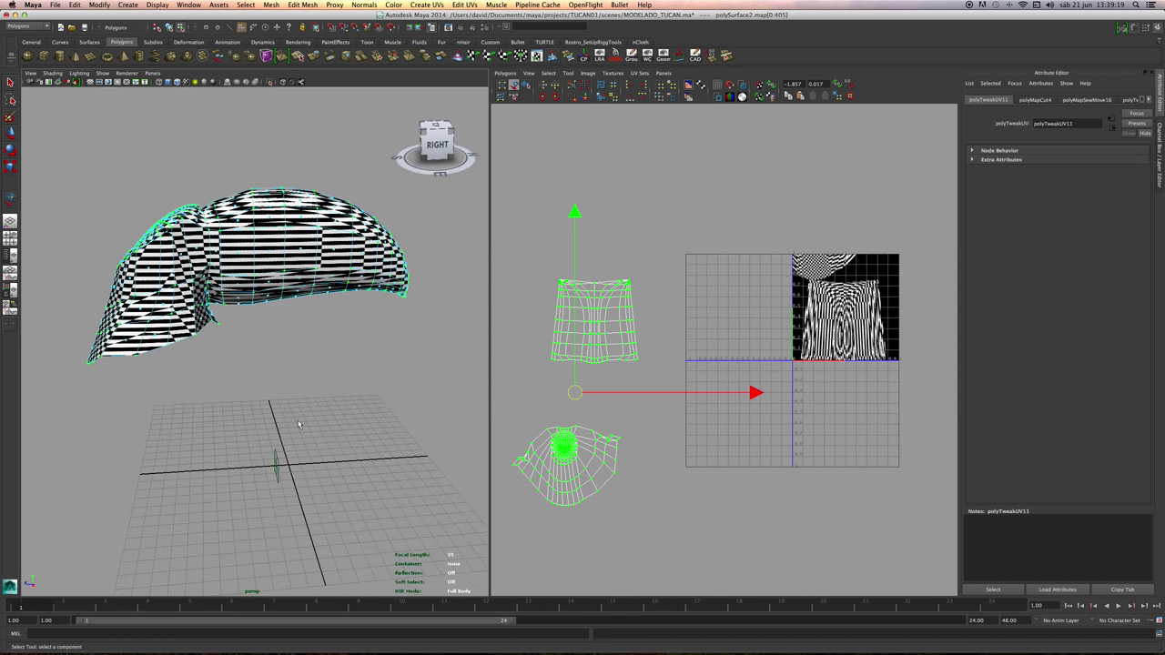
Open Hypershade and graph the input and output connections of lambert2 in the work area.
{"action": "left_click", "coordinate": [189, 5]}
{"action": "mouse_move", "coordinate": [211, 31]}
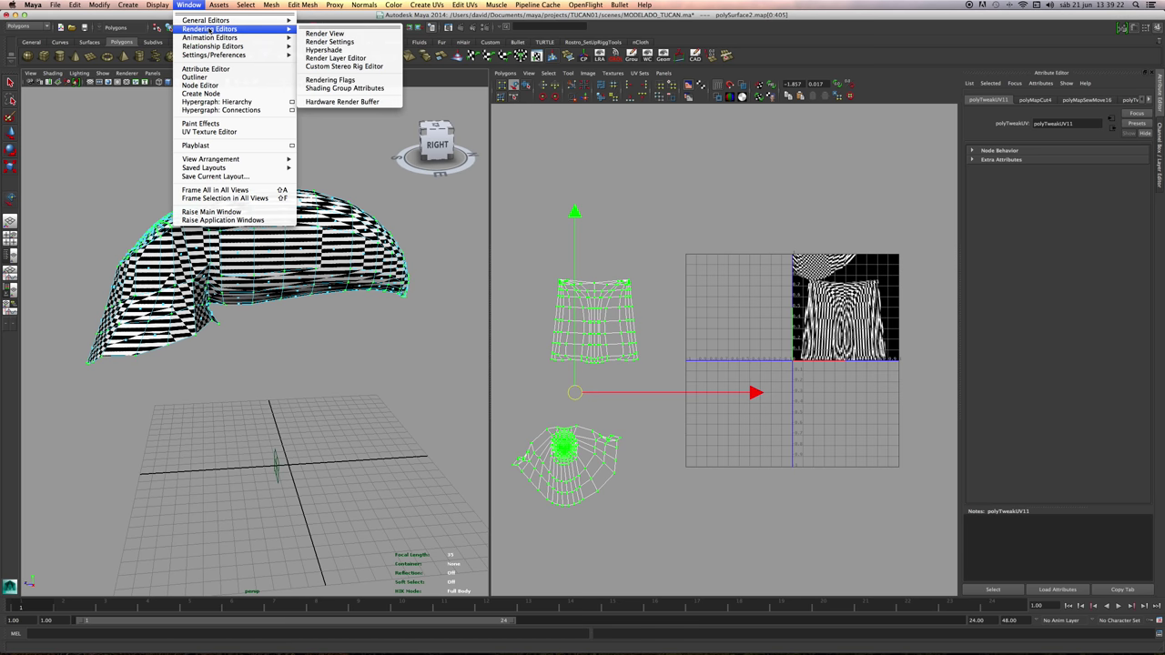
{"action": "left_click", "coordinate": [324, 51]}
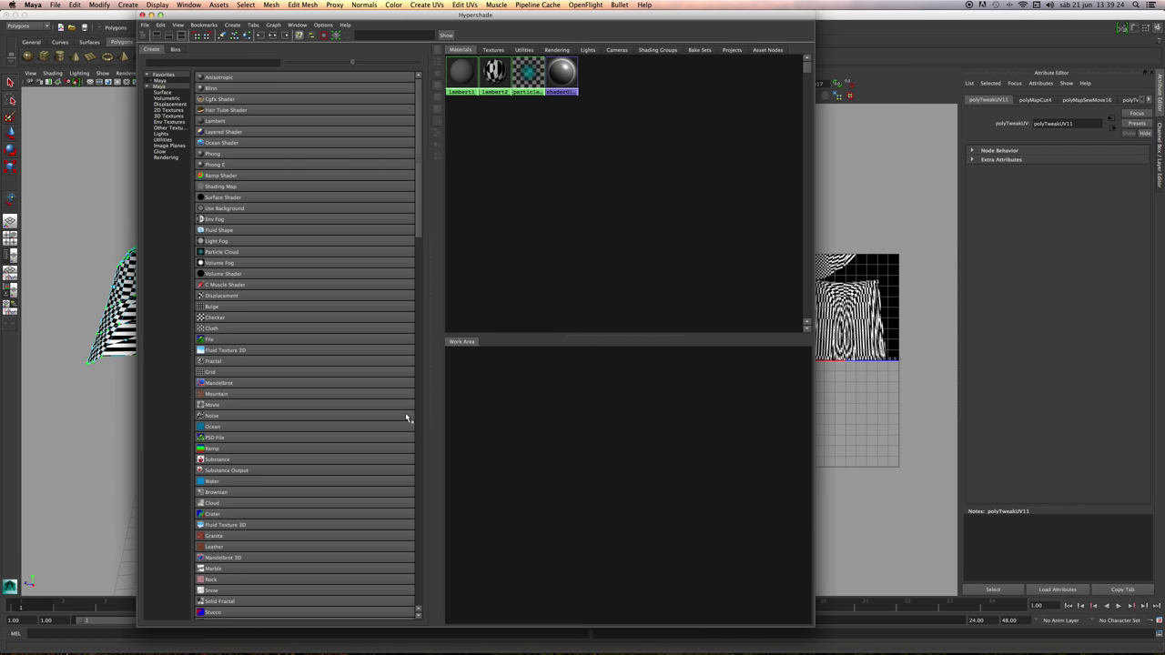
{"action": "middle_click_drag", "start_coordinate": [497, 71], "coordinate": [577, 406]}
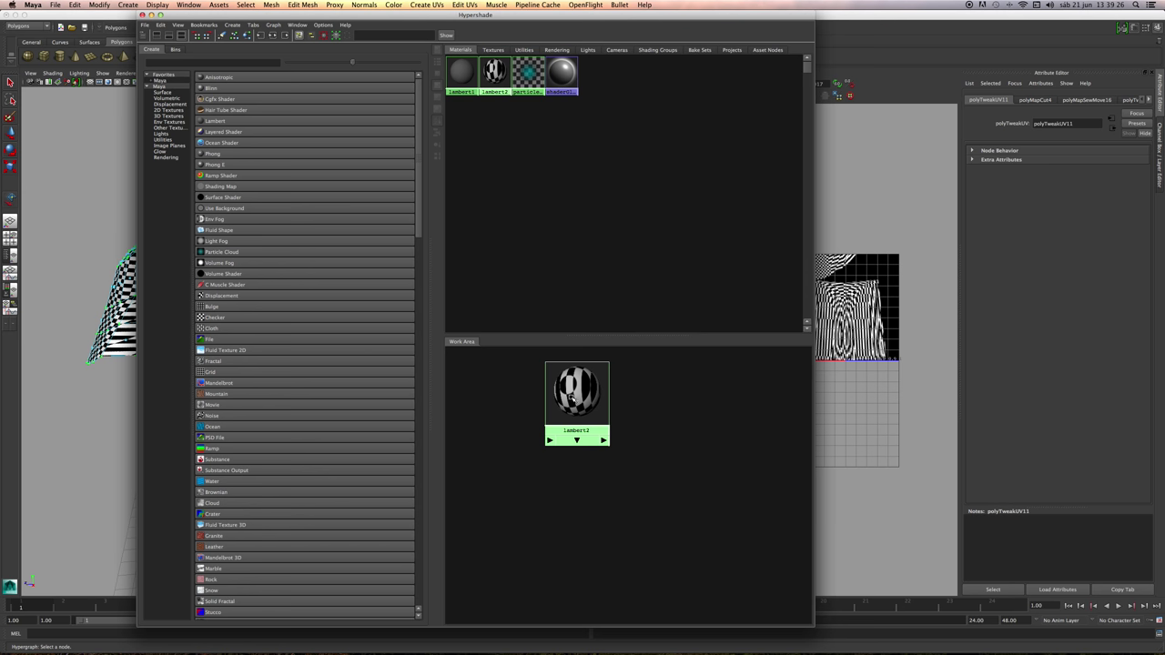
{"action": "left_click", "coordinate": [571, 395]}
{"action": "left_click", "coordinate": [281, 35]}
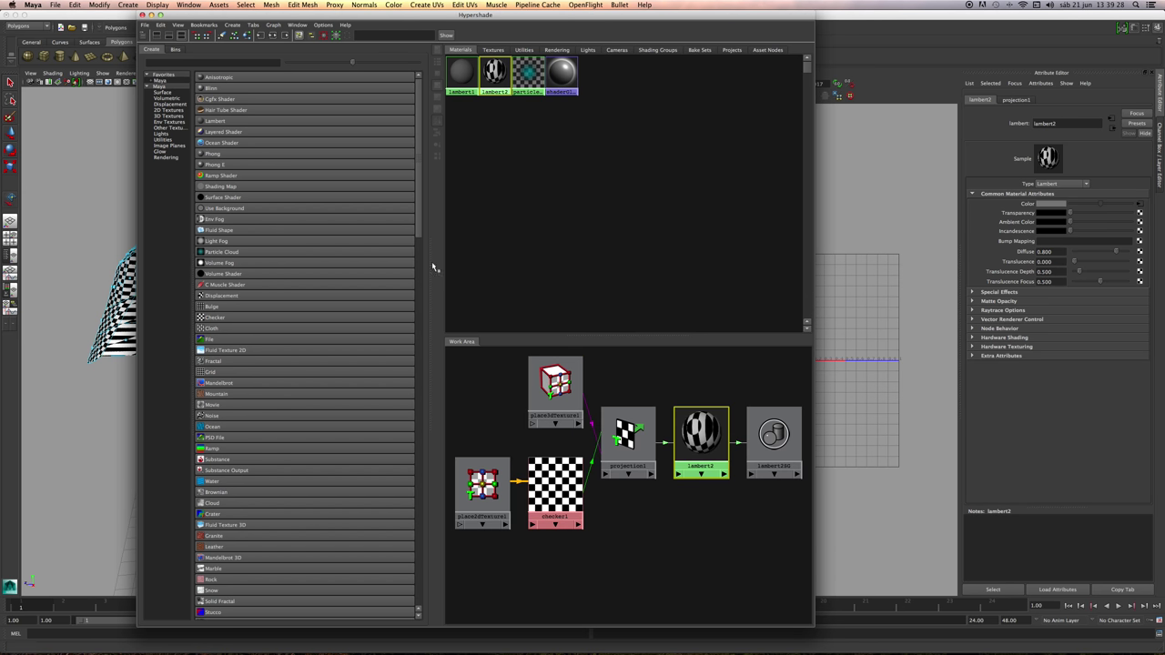
Delete the projection, 3D and 2D placement nodes, connect checker1 directly to lambert2's color, and close Hypershade.
{"action": "left_click", "coordinate": [621, 450]}
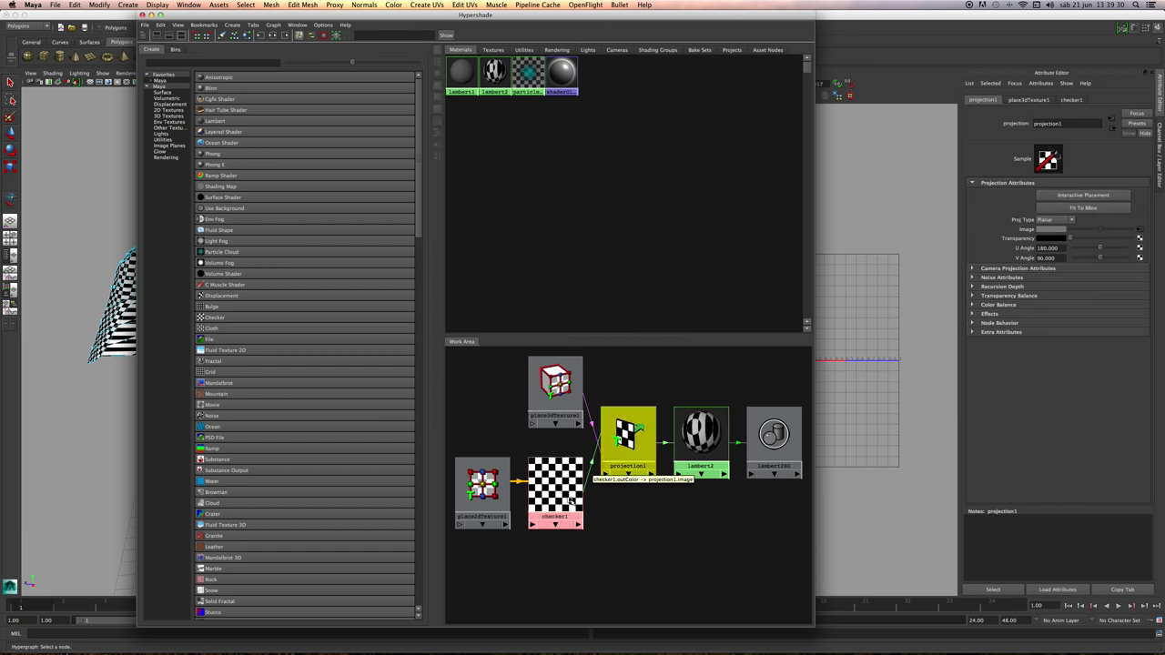
{"action": "left_click", "coordinate": [486, 495], "text": "shift"}
{"action": "left_click", "coordinate": [567, 400], "text": "shift"}
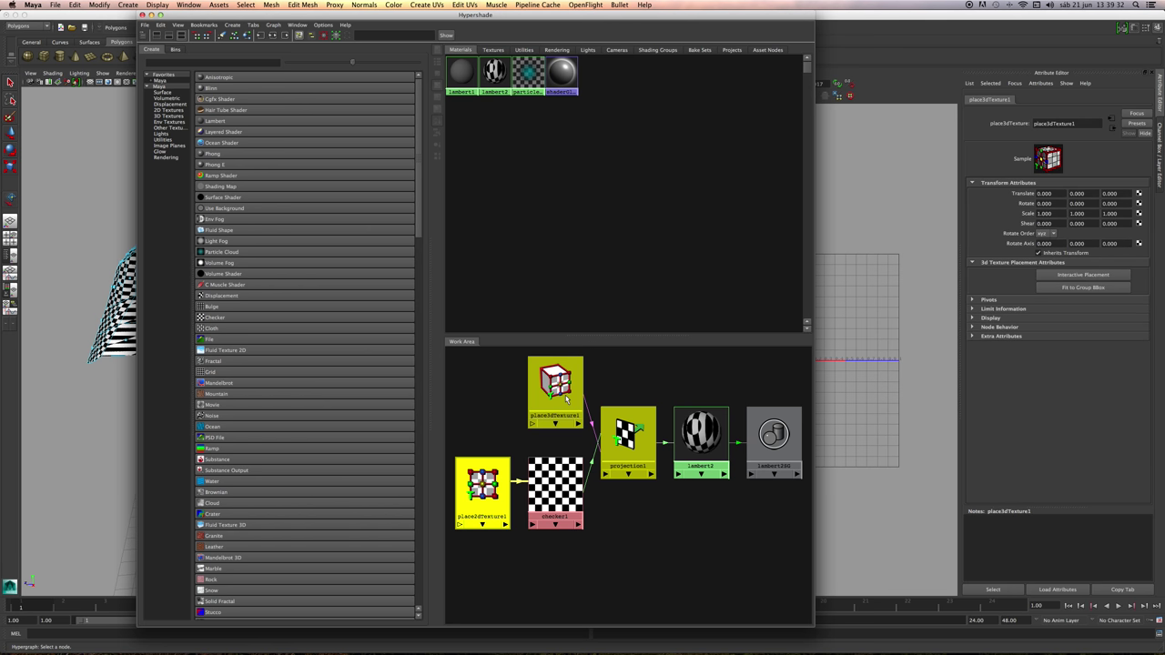
{"action": "key", "text": "Delete"}
{"action": "middle_click_drag", "start_coordinate": [548, 491], "coordinate": [687, 433]}
{"action": "left_click", "coordinate": [710, 448]}
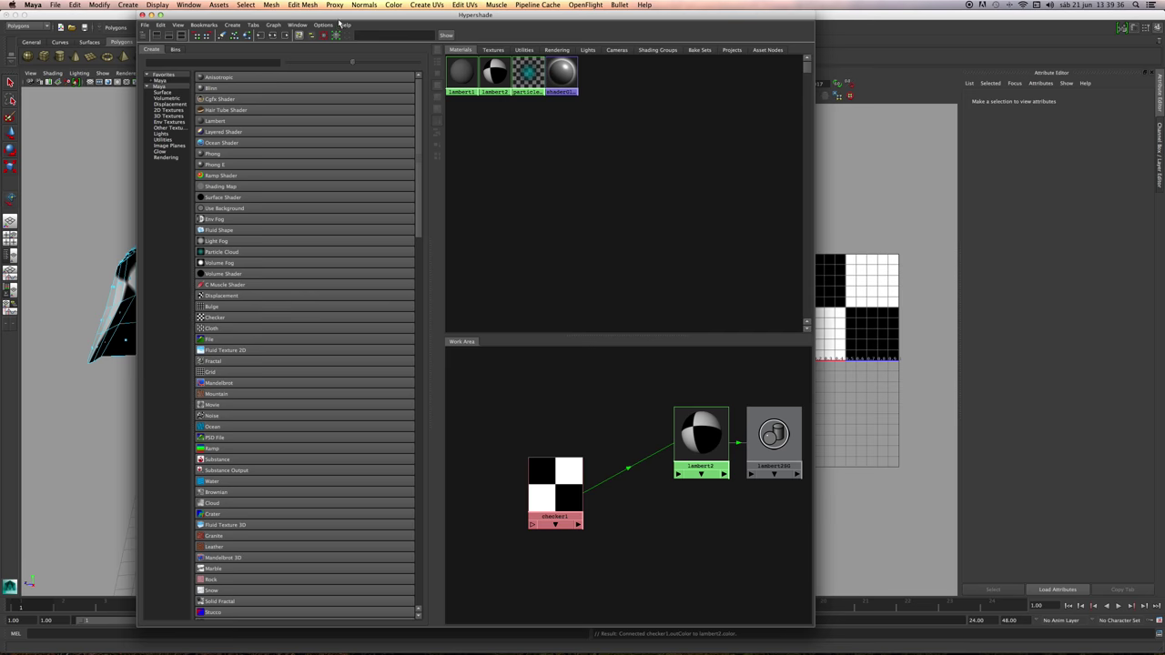
{"action": "left_click_drag", "start_coordinate": [341, 15], "coordinate": [899, 55]}
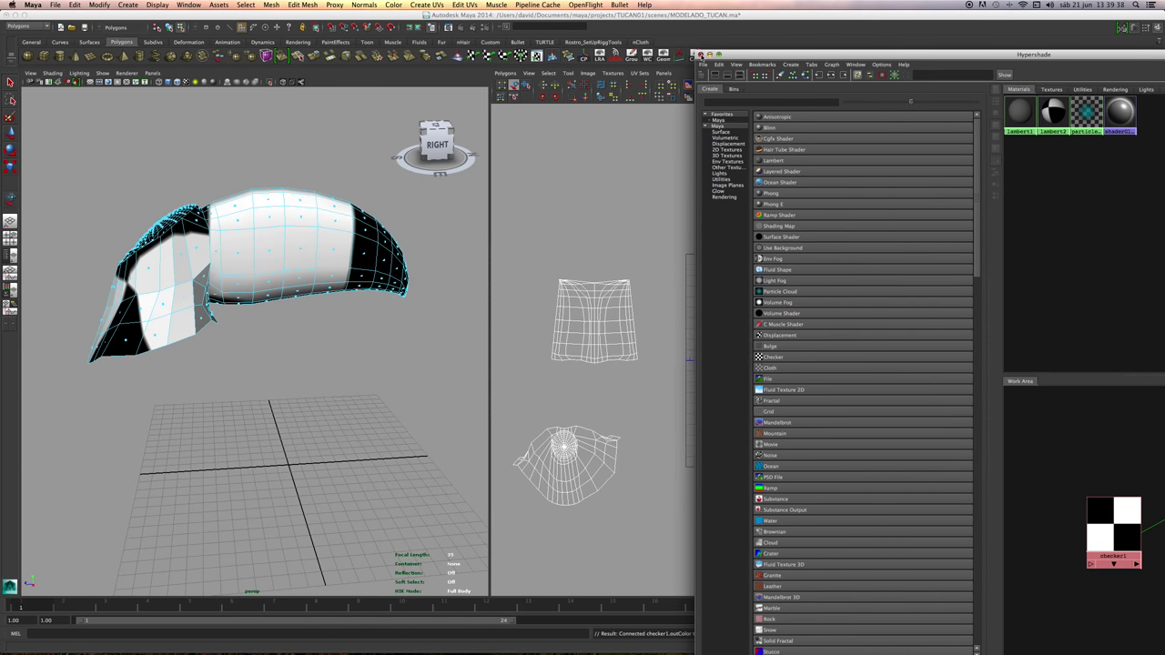
{"action": "left_click", "coordinate": [700, 55]}
Move both UV shells together over the checkered 0 to 1 texture square and scale them up uniformly well beyond it.
{"action": "scroll", "coordinate": [533, 273], "scroll_direction": "down", "scroll_amount": 3}
{"action": "left_click_drag", "start_coordinate": [557, 280], "coordinate": [693, 474]}
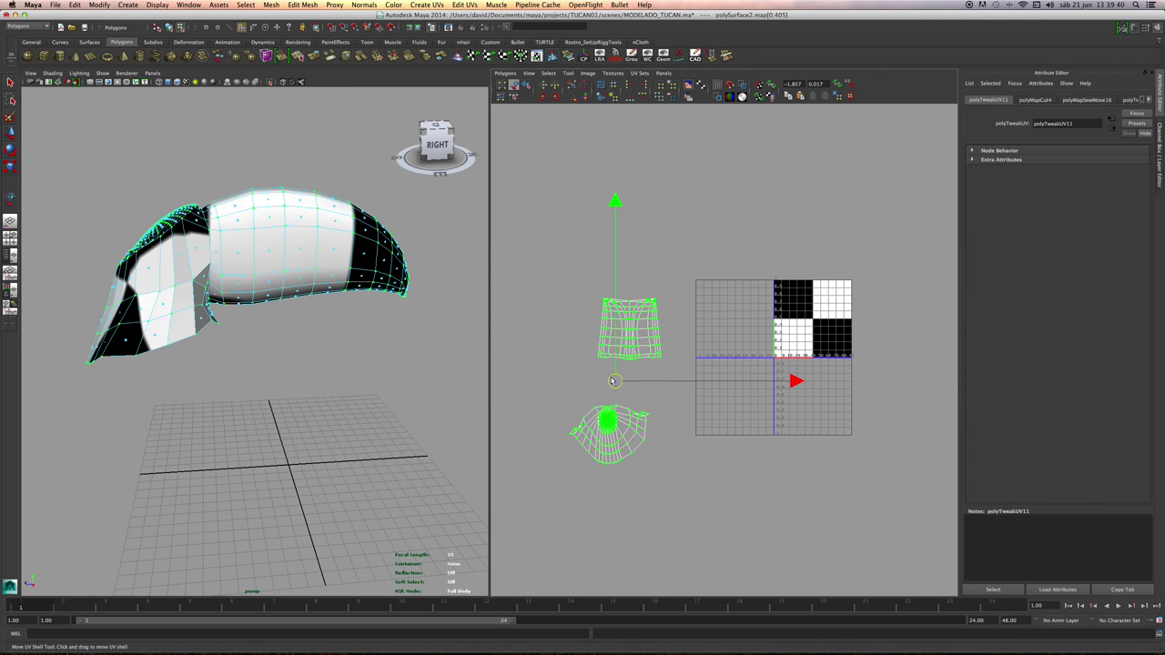
{"action": "left_click_drag", "start_coordinate": [613, 381], "coordinate": [815, 310]}
{"action": "middle_click_drag", "start_coordinate": [831, 294], "coordinate": [703, 358], "text": "alt"}
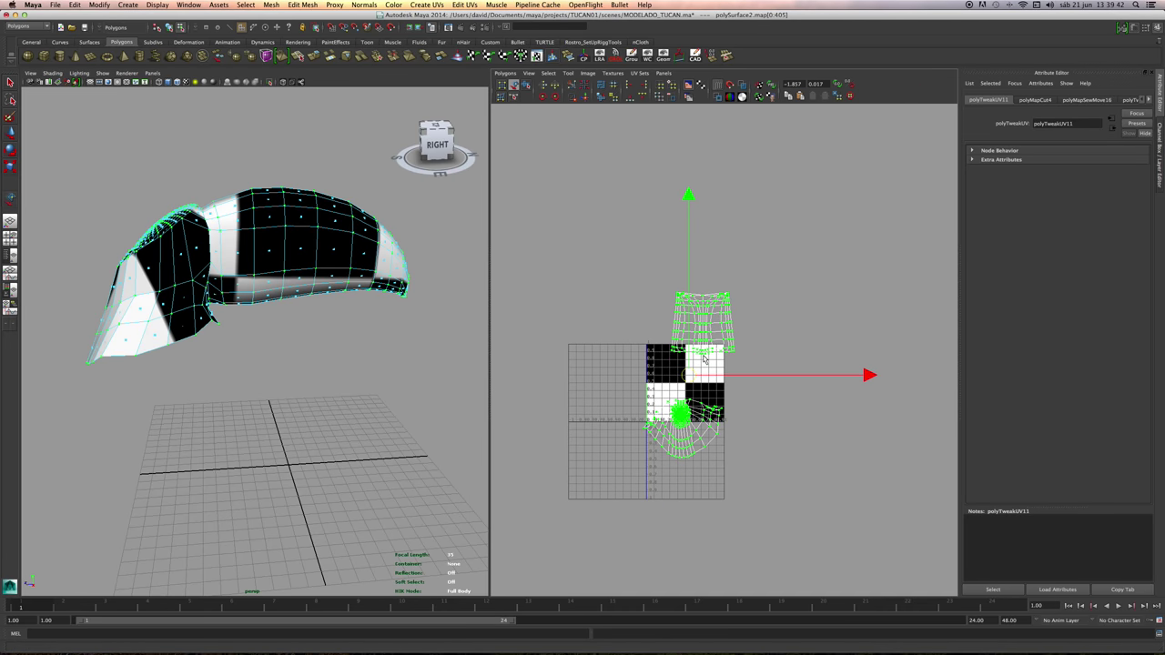
{"action": "key", "text": "r"}
{"action": "mouse_move", "coordinate": [689, 376]}
{"action": "left_mouse_down"}
{"action": "mouse_move", "coordinate": [664, 373]}
{"action": "mouse_move", "coordinate": [1156, 294]}
{"action": "left_mouse_up"}
{"action": "scroll", "coordinate": [863, 328], "scroll_direction": "down", "scroll_amount": 3}
Select the head shell's UVs and move them up, centered just below the large beak shell.
{"action": "middle_click_drag", "start_coordinate": [861, 329], "coordinate": [835, 339], "text": "alt"}
{"action": "left_click_drag", "start_coordinate": [555, 427], "coordinate": [886, 627]}
{"action": "key", "text": "w"}
{"action": "left_click_drag", "start_coordinate": [661, 506], "coordinate": [716, 396]}
Try to sew the beak shell's lower border edges onto the head shell with Move and Sew.
{"action": "scroll", "coordinate": [782, 422], "scroll_direction": "up", "scroll_amount": 3}
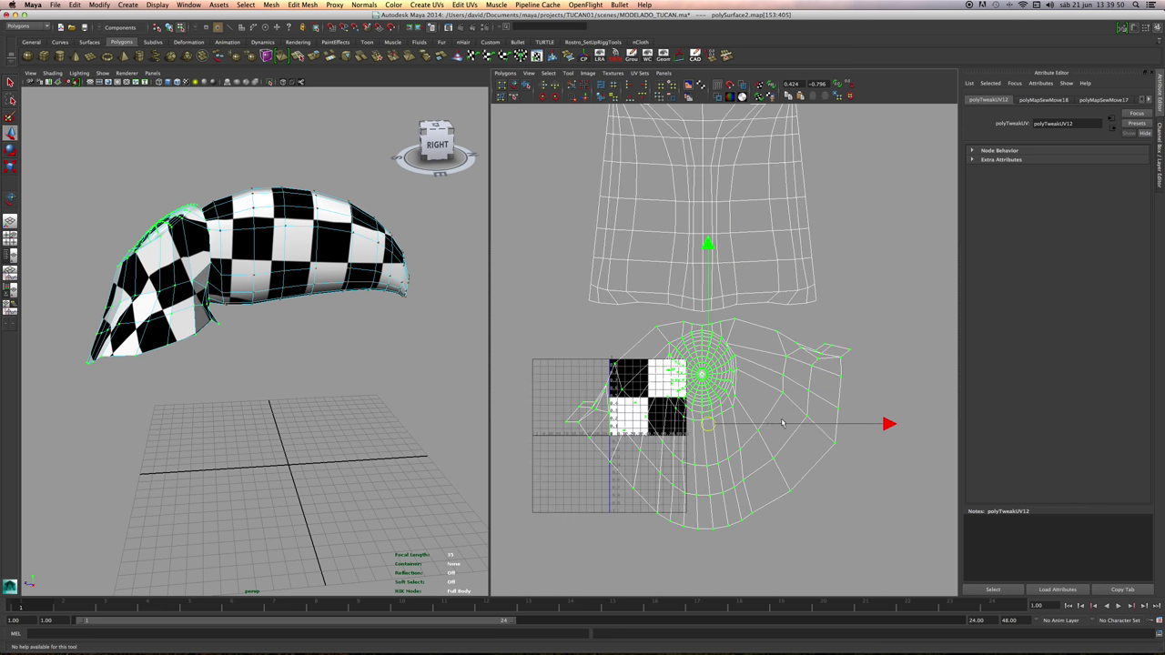
{"action": "scroll", "coordinate": [606, 342], "scroll_direction": "up", "scroll_amount": 3}
{"action": "middle_click_drag", "start_coordinate": [605, 341], "coordinate": [649, 408], "text": "alt"}
{"action": "scroll", "coordinate": [647, 413], "scroll_direction": "up", "scroll_amount": 2}
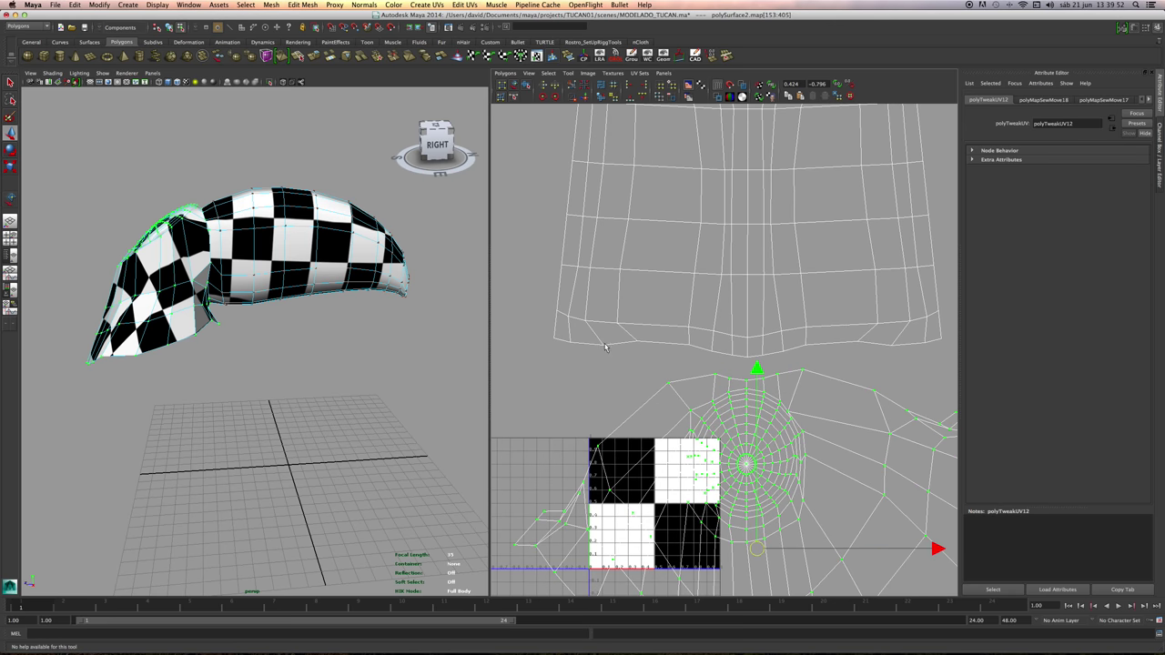
{"action": "right_click_drag", "start_coordinate": [565, 340], "coordinate": [566, 322]}
{"action": "left_click", "coordinate": [561, 341]}
{"action": "left_click", "coordinate": [583, 344], "text": "shift"}
{"action": "left_click", "coordinate": [619, 344], "text": "shift"}
{"action": "left_click", "coordinate": [660, 345], "text": "shift"}
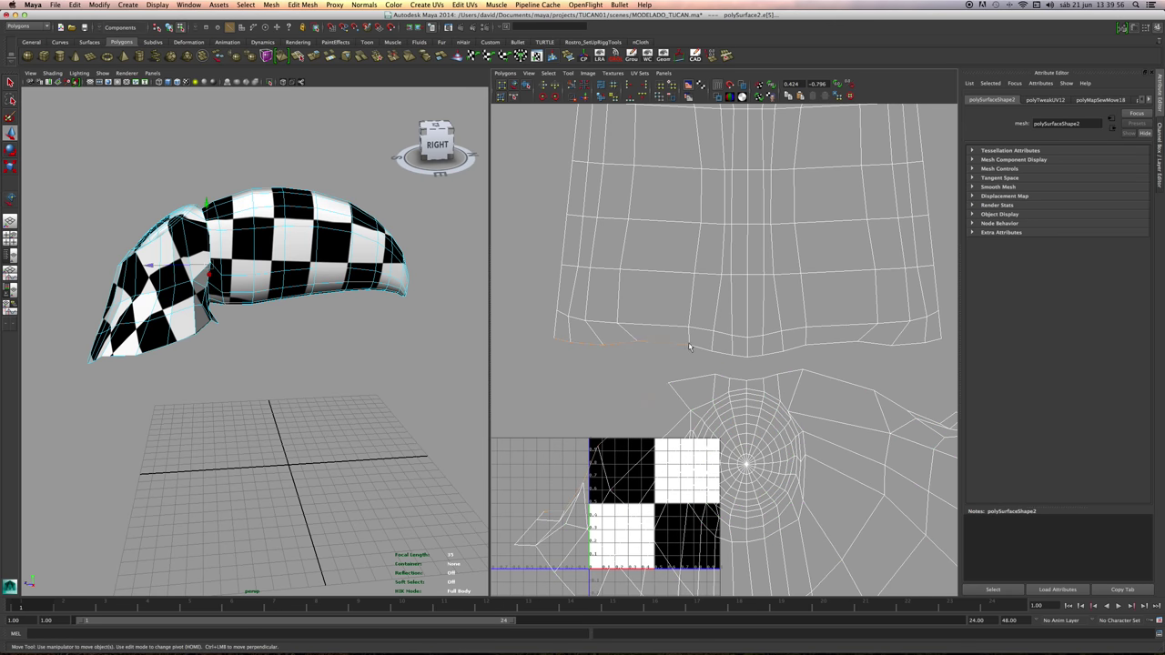
{"action": "left_click", "coordinate": [699, 351], "text": "shift"}
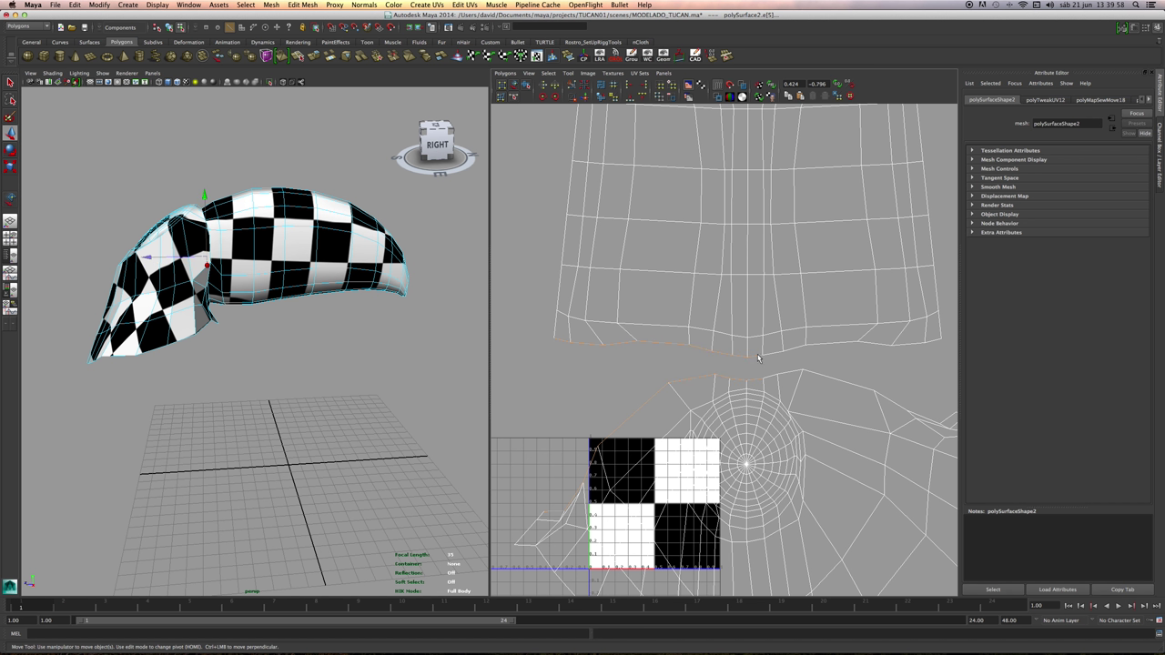
{"action": "left_click", "coordinate": [831, 345], "text": "shift"}
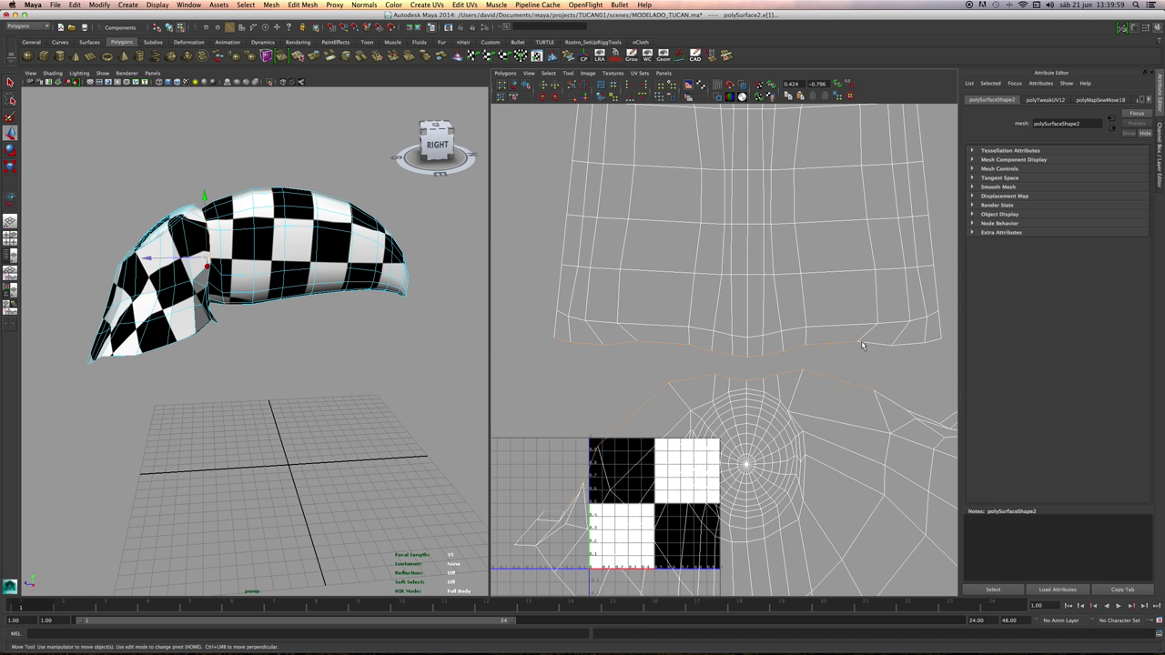
{"action": "left_click", "coordinate": [906, 346], "text": "shift"}
{"action": "right_click_drag", "start_coordinate": [720, 374], "coordinate": [678, 287], "text": "alt"}
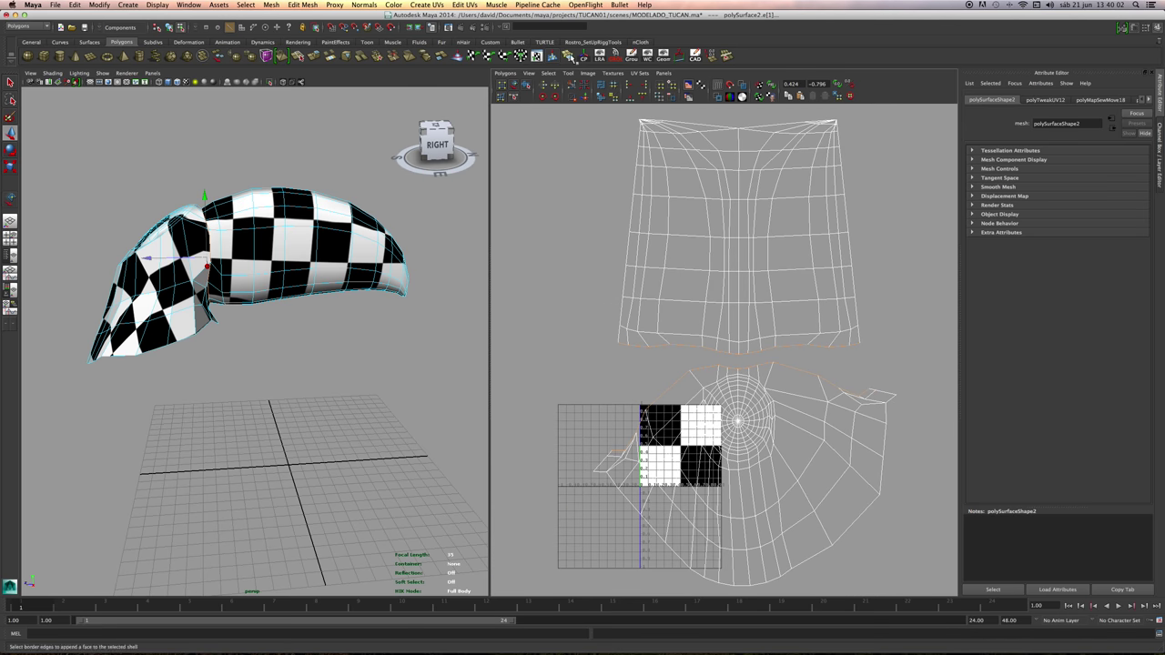
{"action": "left_click", "coordinate": [584, 97]}
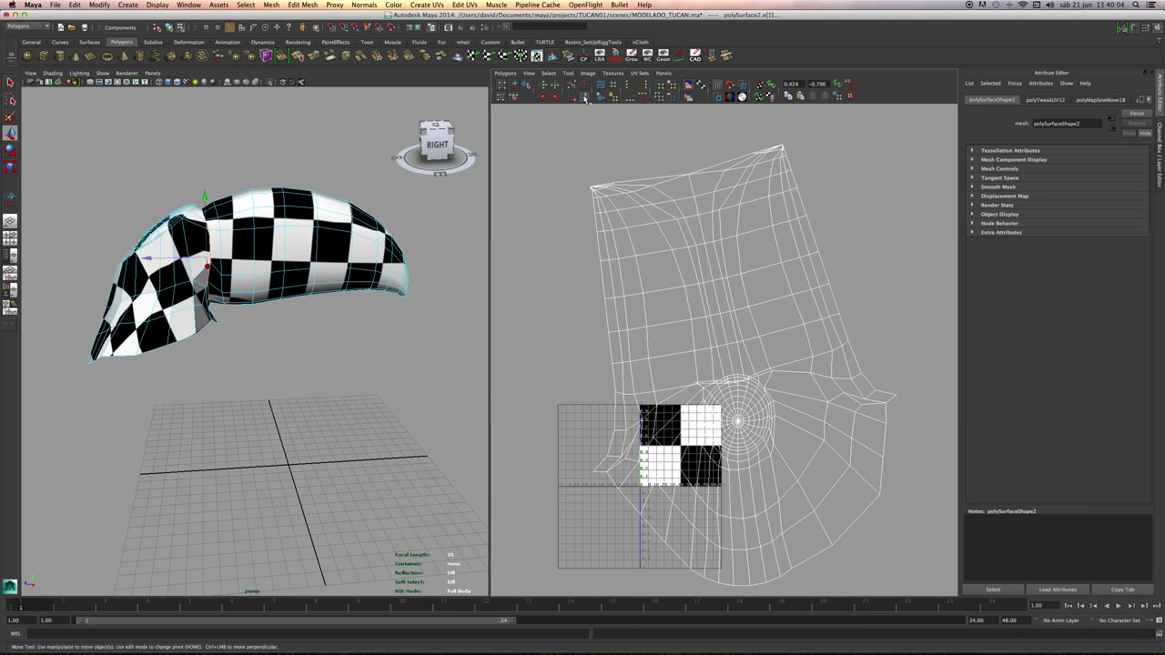
Undo the last sew between the beak and head shells and clear the edge selection.
{"action": "right_click_drag", "start_coordinate": [805, 317], "coordinate": [762, 346], "text": "alt"}
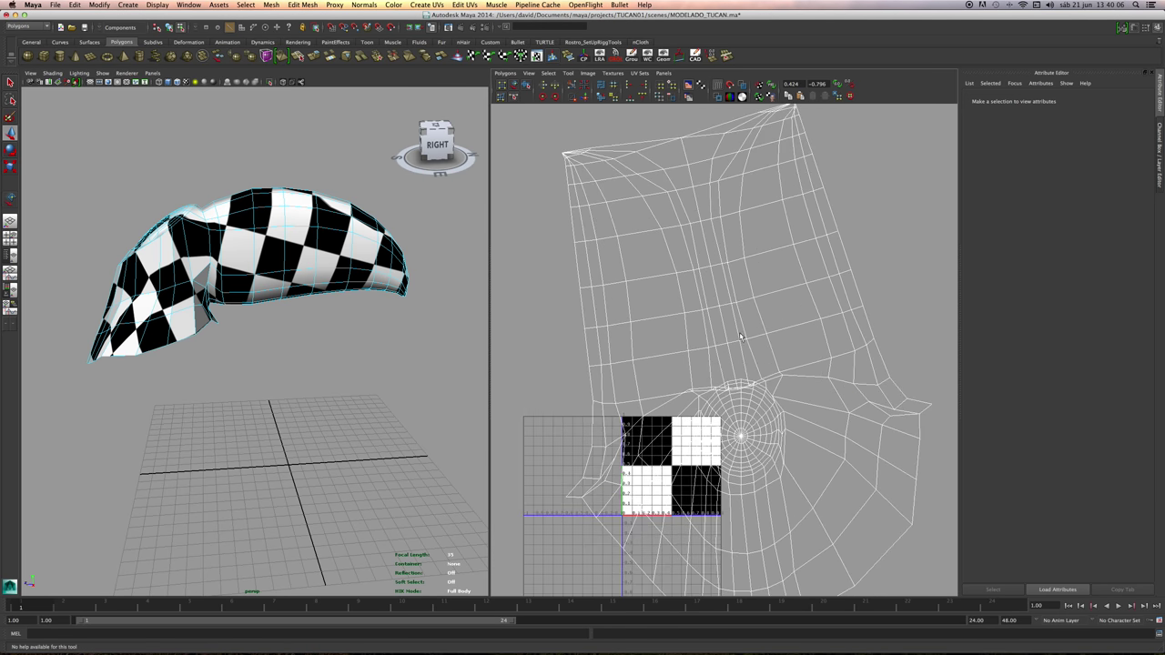
{"action": "right_click_drag", "start_coordinate": [727, 275], "coordinate": [674, 259], "text": "alt"}
{"action": "middle_click_drag", "start_coordinate": [725, 302], "coordinate": [707, 275], "text": "alt"}
{"action": "key", "text": "super+z"}
{"action": "right_click_drag", "start_coordinate": [707, 275], "coordinate": [826, 329], "text": "alt"}
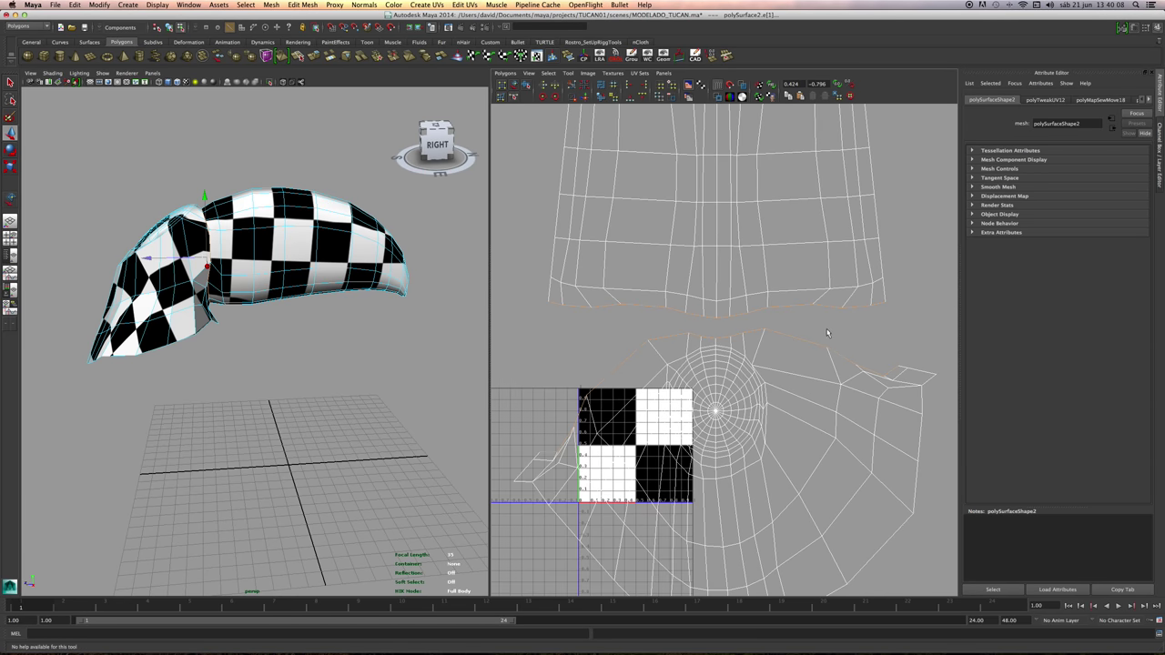
{"action": "middle_click_drag", "start_coordinate": [711, 287], "coordinate": [722, 319], "text": "alt"}
{"action": "right_click_drag", "start_coordinate": [797, 331], "coordinate": [733, 310], "text": "alt"}
{"action": "middle_click_drag", "start_coordinate": [793, 301], "coordinate": [771, 268], "text": "alt"}
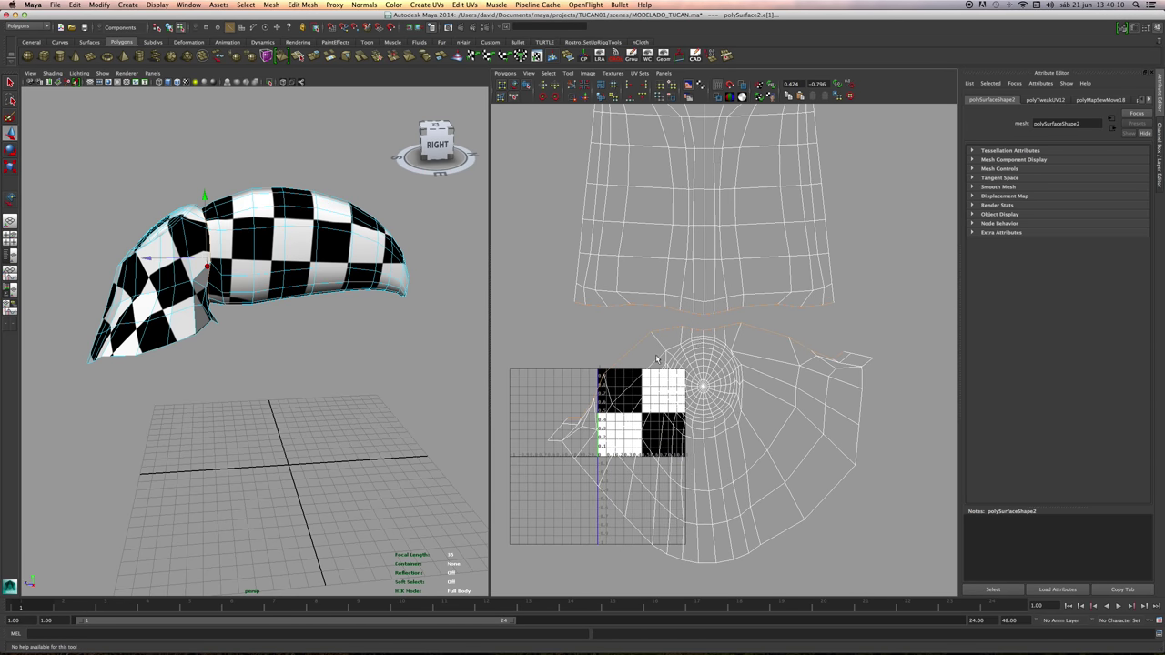
{"action": "left_click", "coordinate": [570, 377]}
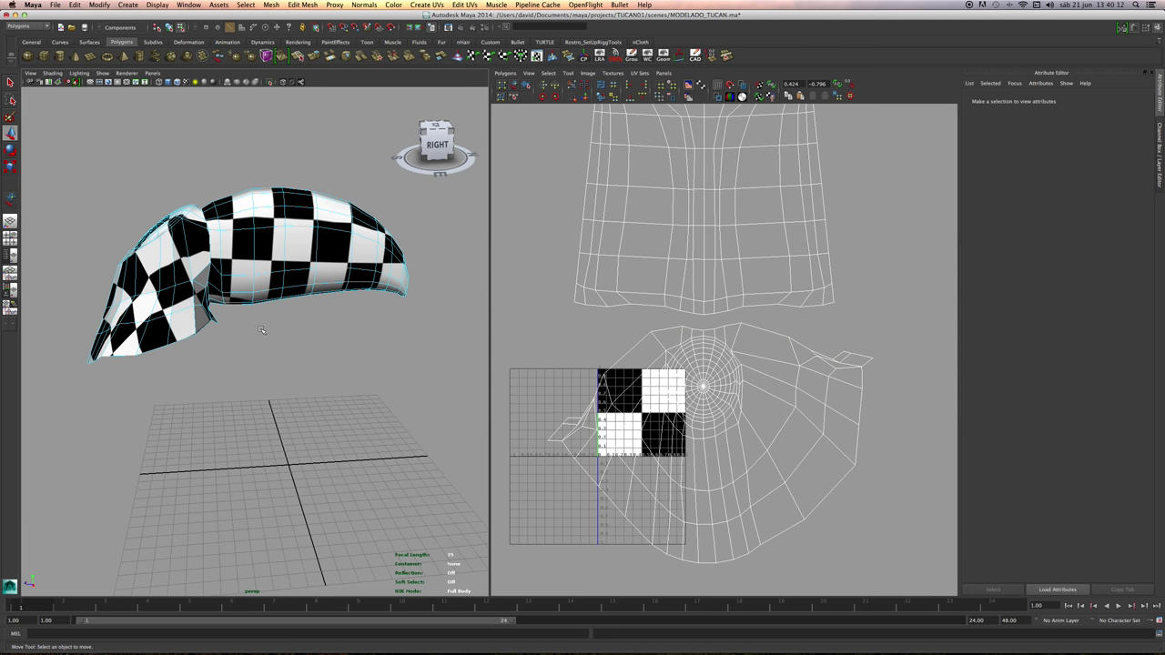
Select the border edges at the top center of the head shell and join them to the beak shell with Move and Sew.
{"action": "left_click_drag", "start_coordinate": [260, 327], "coordinate": [263, 360], "text": "alt"}
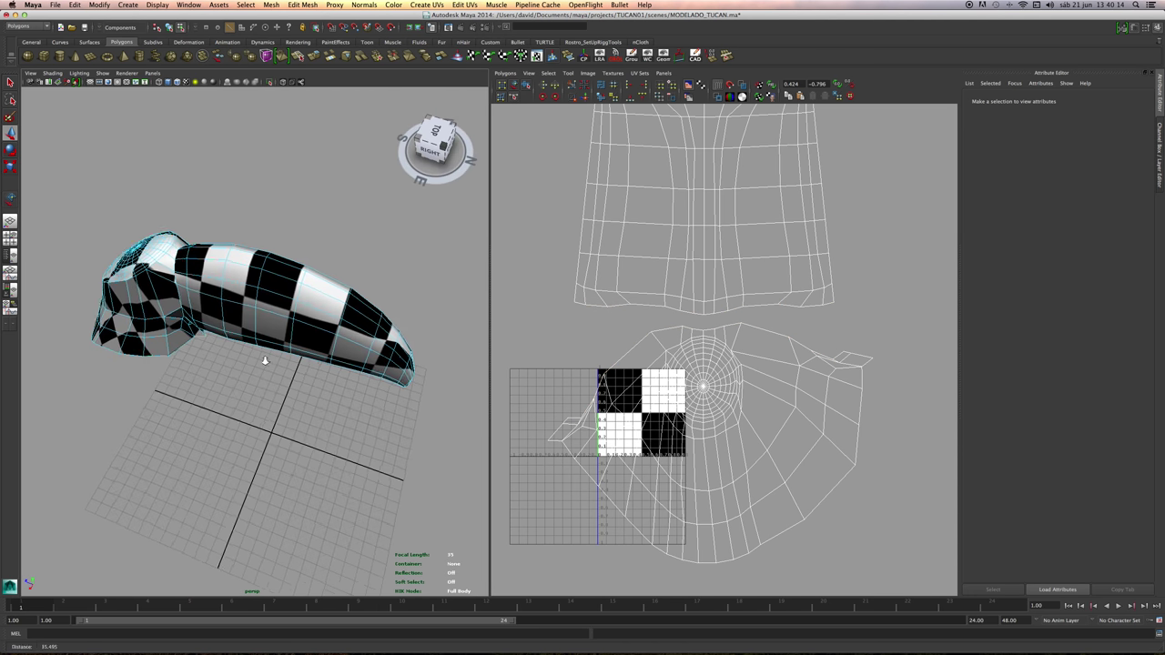
{"action": "right_click_drag", "start_coordinate": [263, 360], "coordinate": [382, 382], "text": "alt"}
{"action": "left_click", "coordinate": [685, 327]}
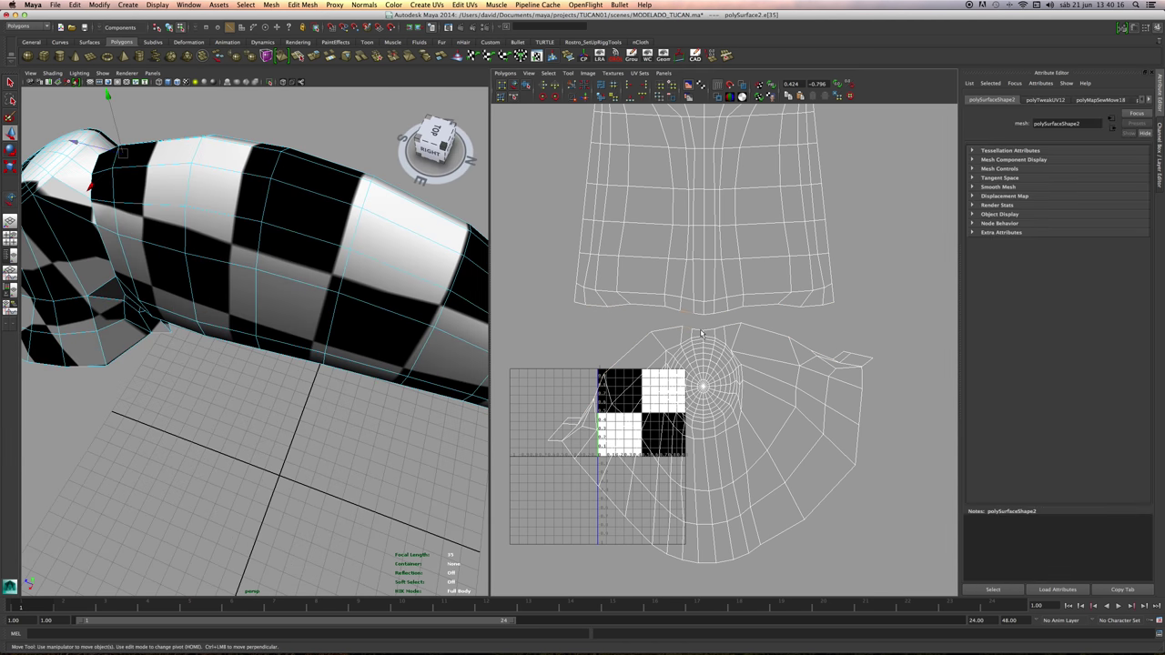
{"action": "left_click", "coordinate": [699, 330], "text": "shift"}
{"action": "left_click", "coordinate": [711, 329], "text": "shift"}
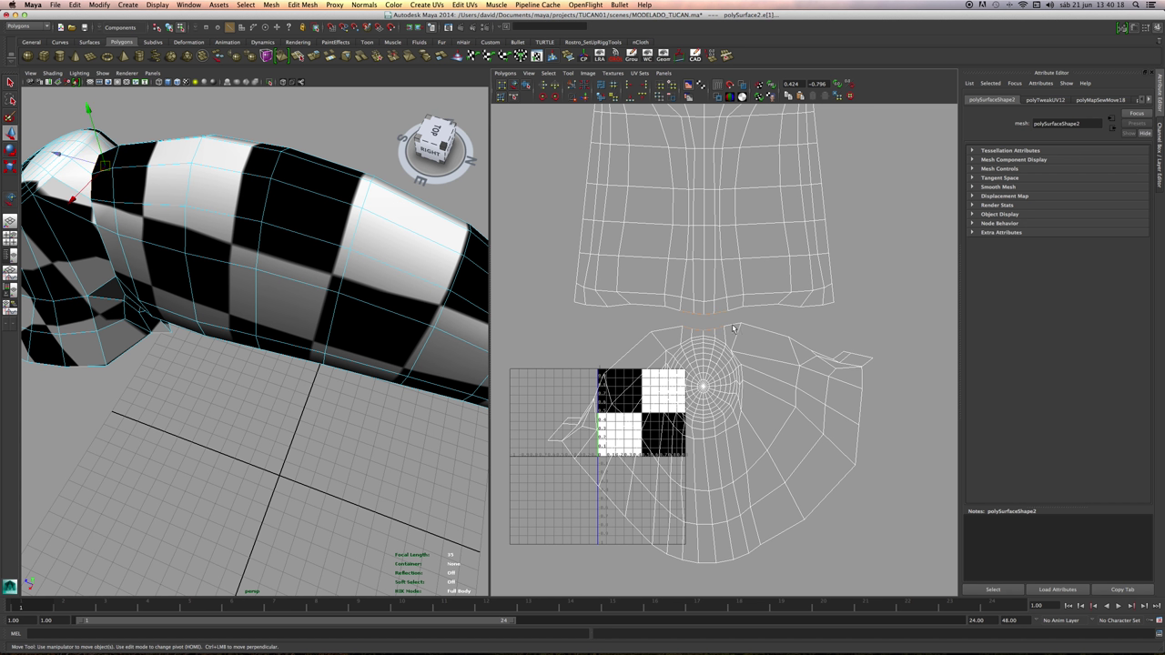
{"action": "left_click", "coordinate": [733, 329], "text": "shift"}
{"action": "left_click", "coordinate": [676, 331]}
{"action": "left_click", "coordinate": [586, 100]}
{"action": "scroll", "coordinate": [820, 297], "scroll_direction": "down", "scroll_amount": 2}
{"action": "middle_click_drag", "start_coordinate": [749, 280], "coordinate": [755, 327], "text": "alt"}
{"action": "scroll", "coordinate": [754, 327], "scroll_direction": "down", "scroll_amount": 2}
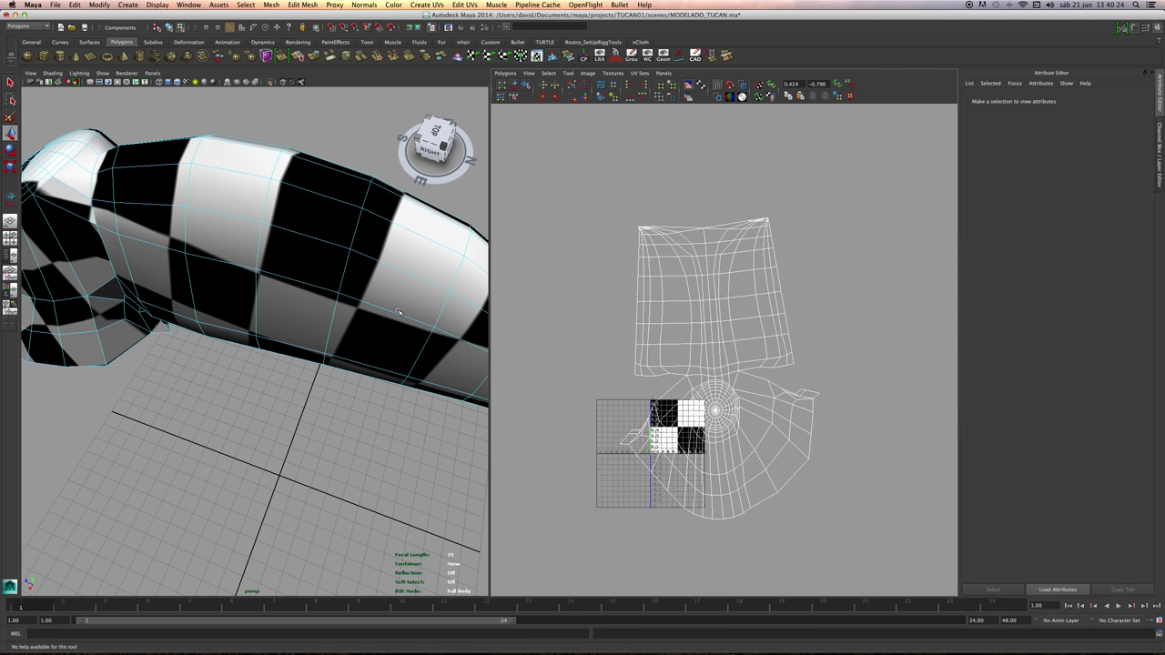
Examine the checker pattern along the side of the beak and head for distortion and continuity.
{"action": "left_click_drag", "start_coordinate": [389, 312], "coordinate": [352, 291], "text": "alt"}
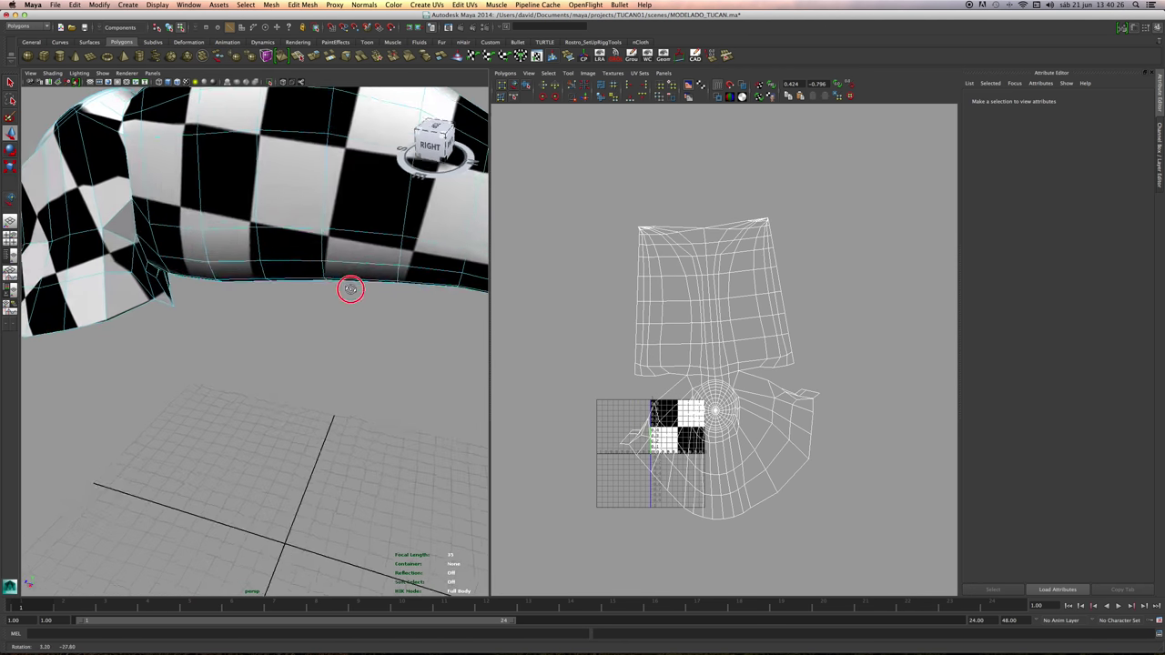
{"action": "scroll", "coordinate": [351, 294], "scroll_direction": "down", "scroll_amount": 5}
{"action": "left_click_drag", "start_coordinate": [333, 329], "coordinate": [242, 313], "text": "alt"}
{"action": "scroll", "coordinate": [244, 314], "scroll_direction": "up", "scroll_amount": 5}
{"action": "middle_click_drag", "start_coordinate": [257, 316], "coordinate": [260, 334], "text": "alt"}
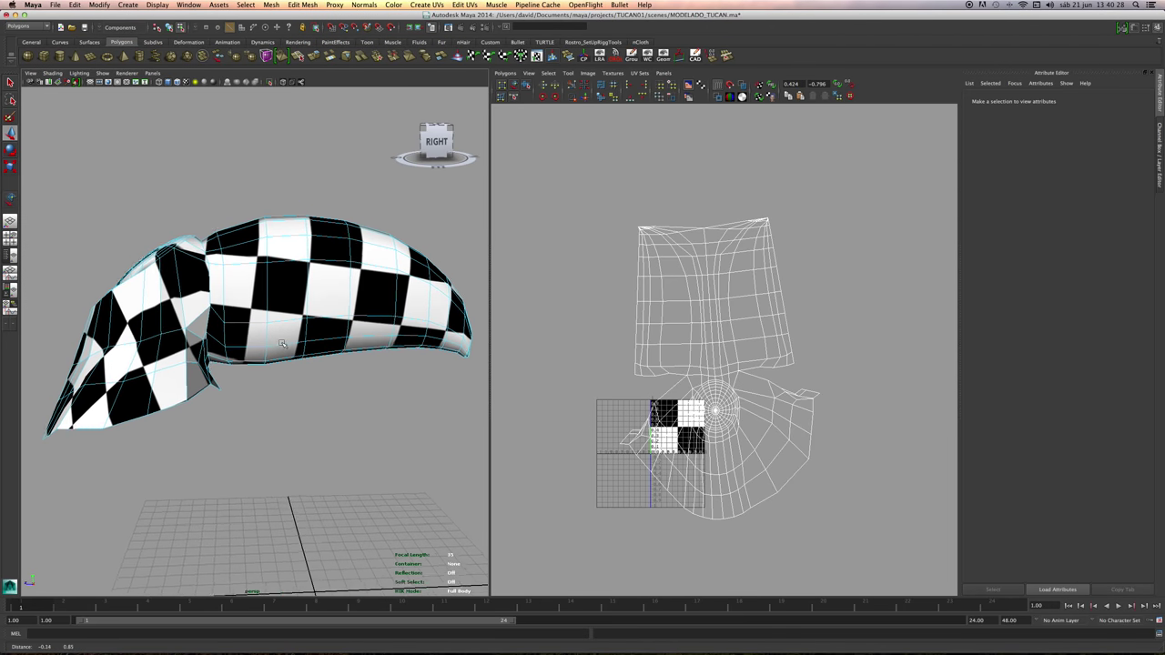
{"action": "mouse_move", "coordinate": [264, 335]}
{"action": "left_mouse_down", "text": "alt"}
{"action": "mouse_move", "coordinate": [233, 337]}
{"action": "mouse_move", "coordinate": [252, 334]}
{"action": "left_mouse_up", "text": "alt"}
{"action": "mouse_move", "coordinate": [252, 334]}
{"action": "middle_mouse_down", "text": "alt"}
{"action": "mouse_move", "coordinate": [271, 355]}
{"action": "mouse_move", "coordinate": [247, 343]}
{"action": "middle_mouse_up", "text": "alt"}
{"action": "scroll", "coordinate": [271, 356], "scroll_direction": "up", "scroll_amount": 1}
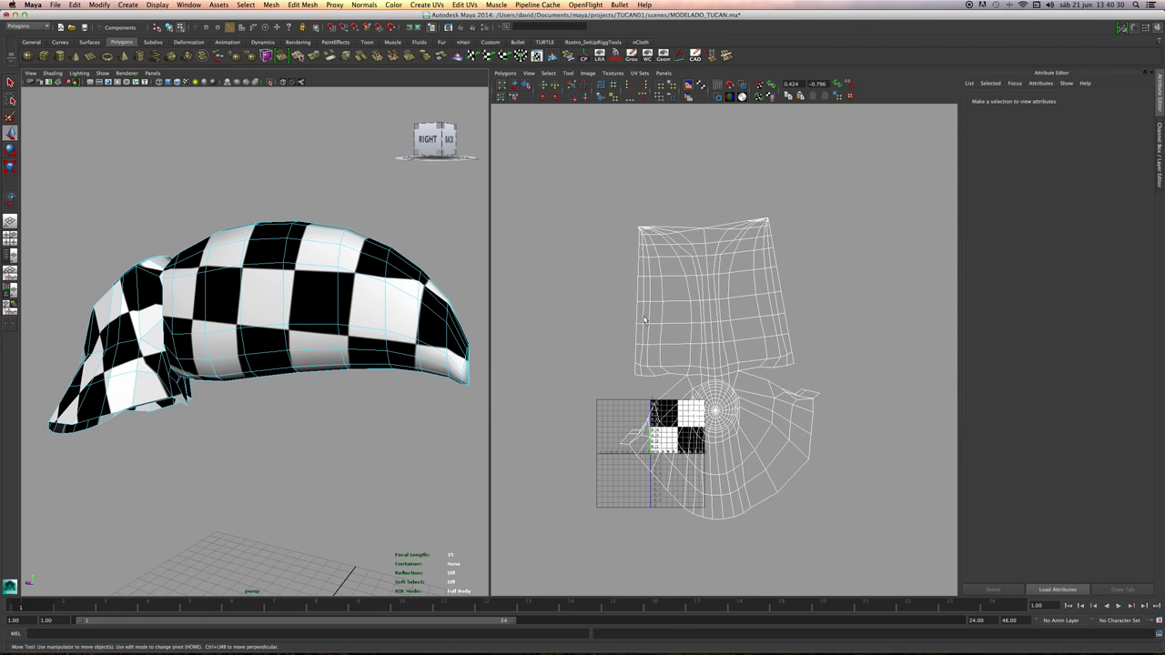
Select all UVs of the joined beak and head shell and rotate them slightly clockwise to straighten the shell.
{"action": "left_click", "coordinate": [512, 88]}
{"action": "left_click_drag", "start_coordinate": [565, 148], "coordinate": [898, 544]}
{"action": "key", "text": "e"}
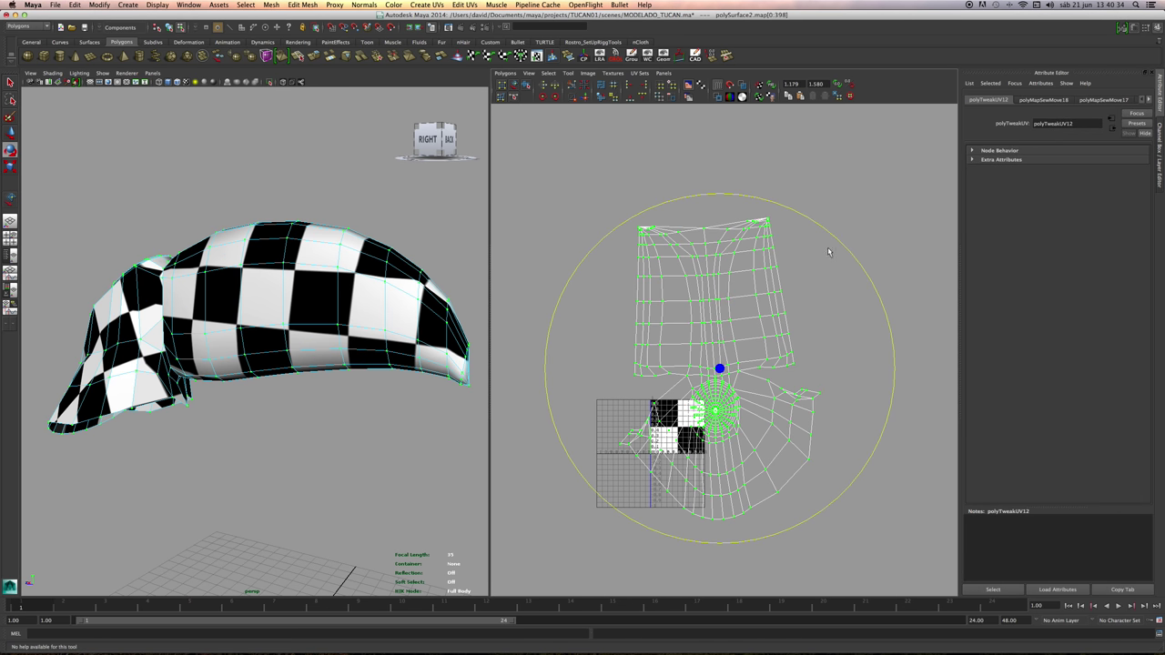
{"action": "left_click_drag", "start_coordinate": [843, 242], "coordinate": [848, 246]}
{"action": "left_click_drag", "start_coordinate": [424, 333], "coordinate": [317, 330], "text": "alt"}
{"action": "middle_click_drag", "start_coordinate": [370, 335], "coordinate": [398, 349], "text": "alt"}
{"action": "scroll", "coordinate": [740, 347], "scroll_direction": "down", "scroll_amount": 1}
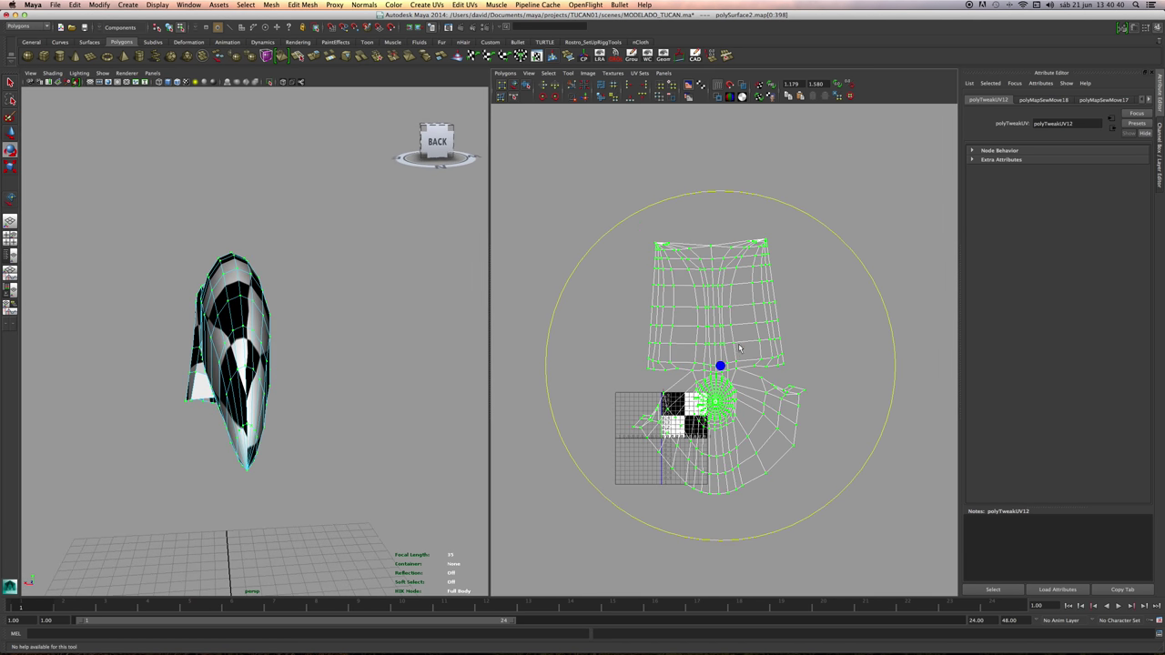